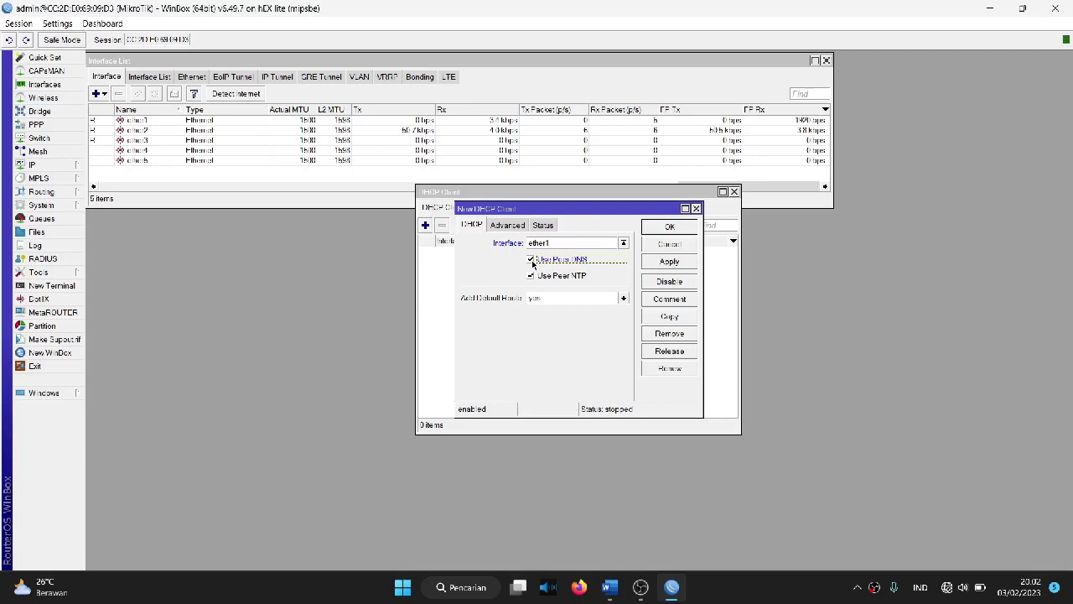
Step: Add a DHCP client on ether1 with Use Peer DNS off and Add Default Route set to yes
click(533, 262)
click(541, 243)
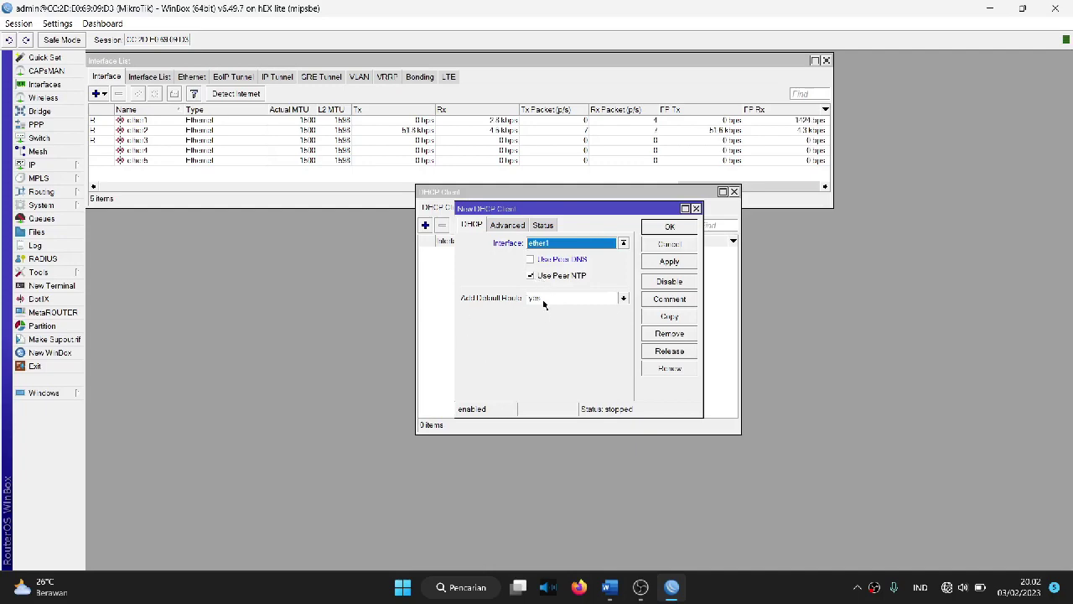
click(545, 298)
click(543, 311)
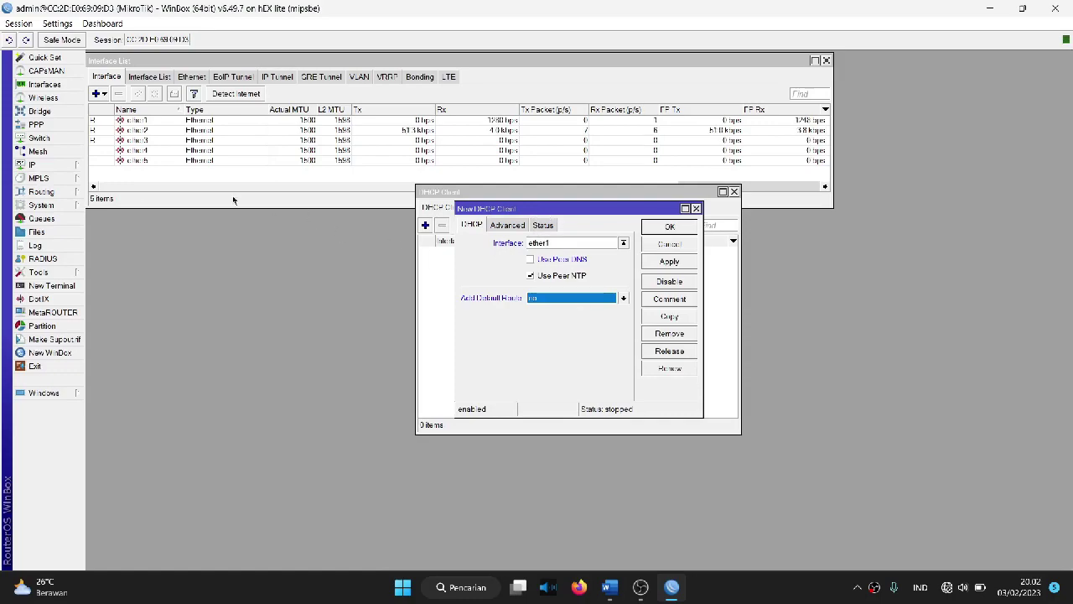
click(83, 167)
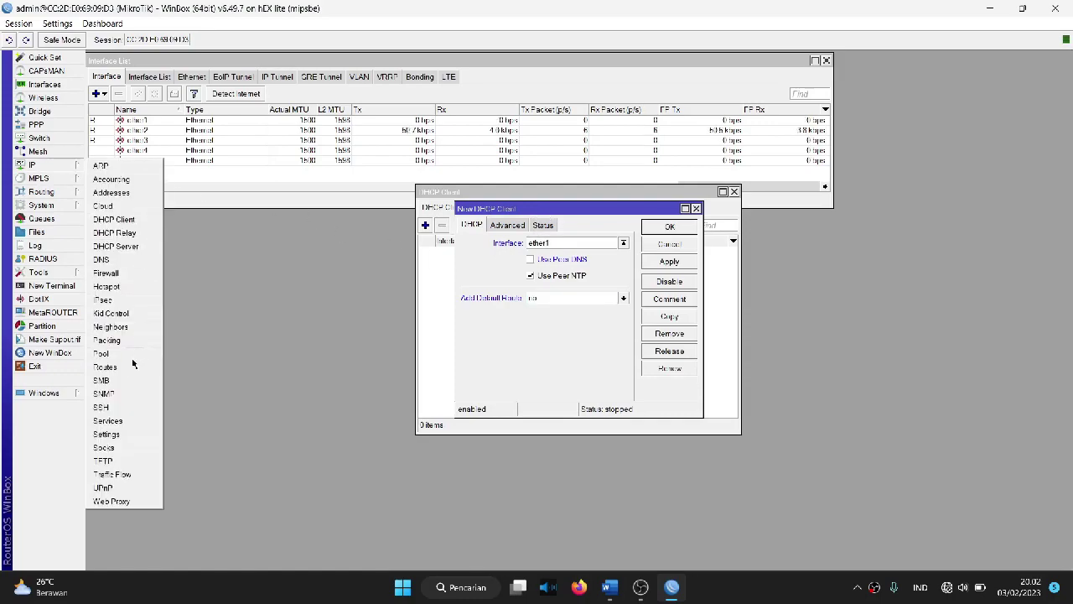
click(123, 368)
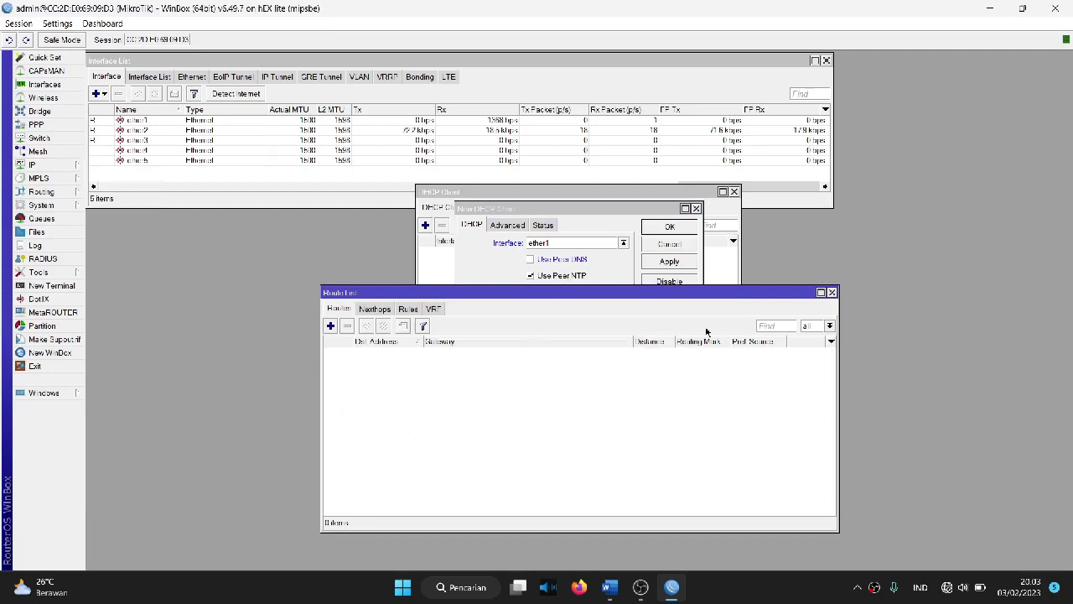
click(832, 292)
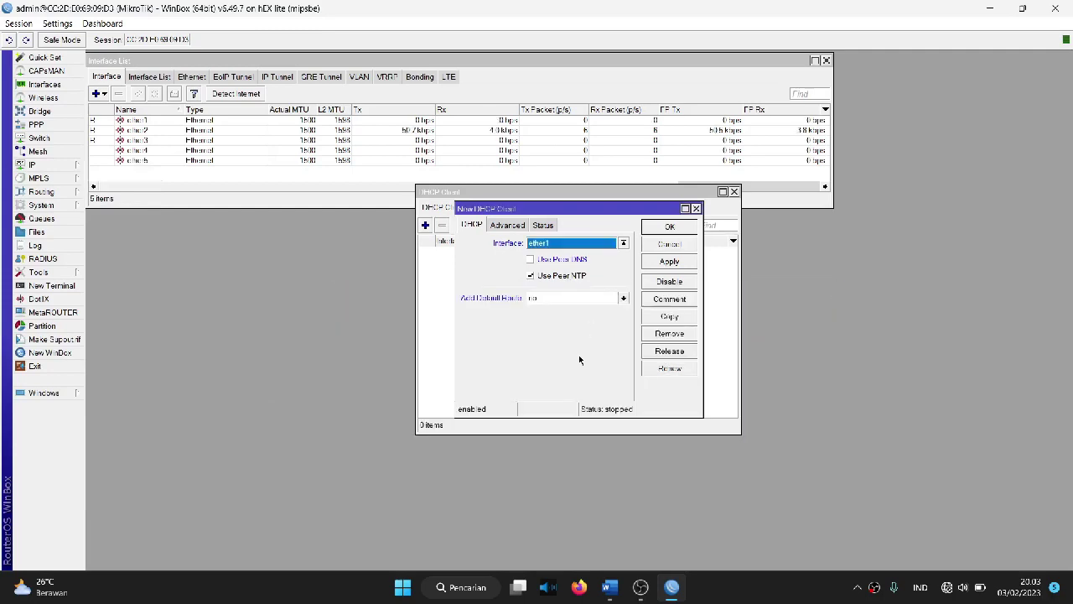
click(534, 298)
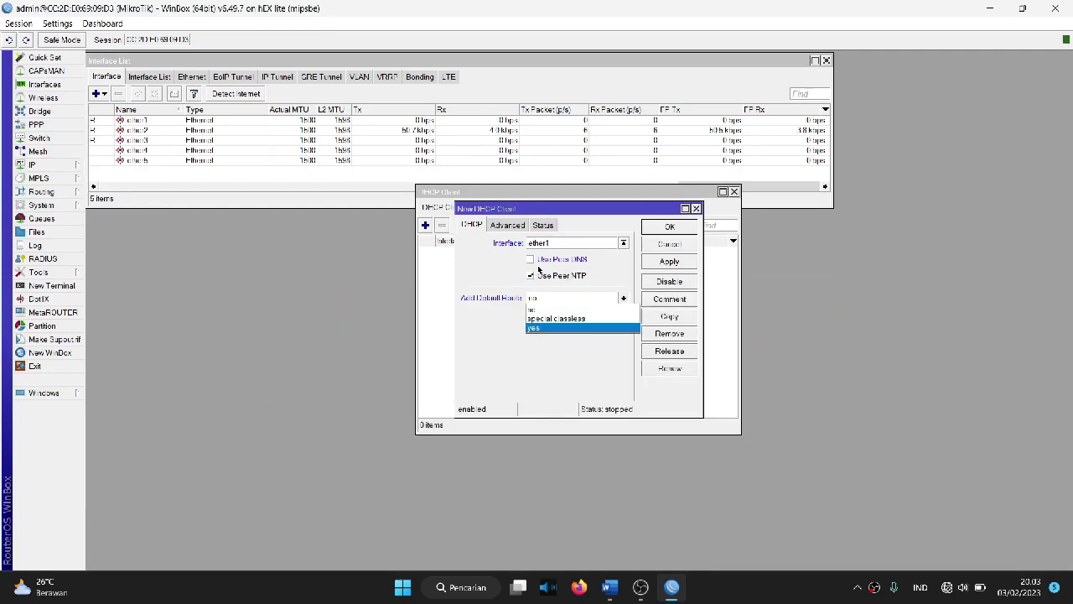
click(550, 327)
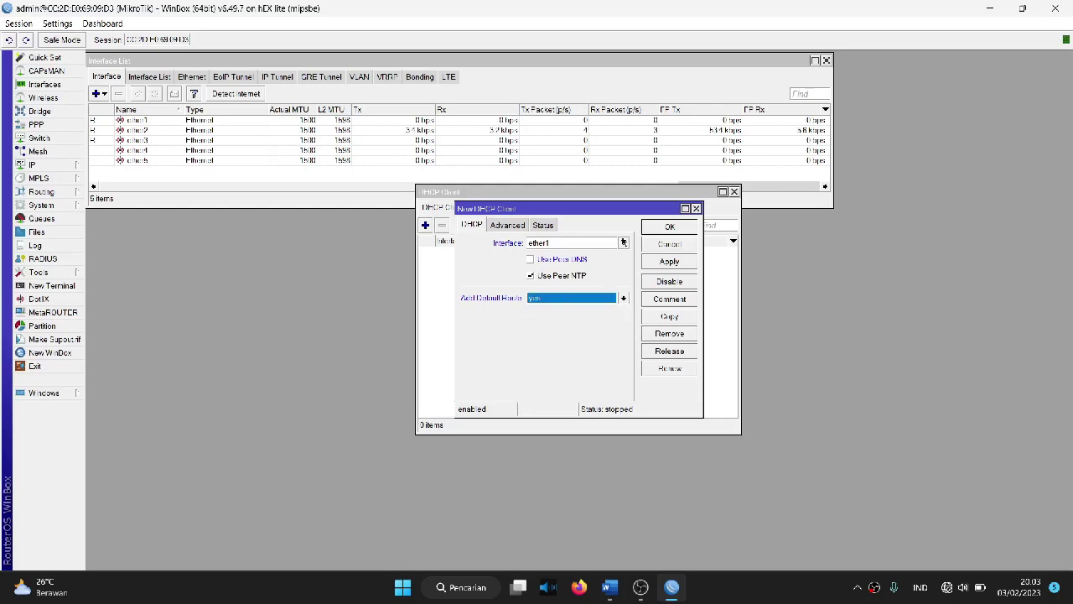
click(669, 260)
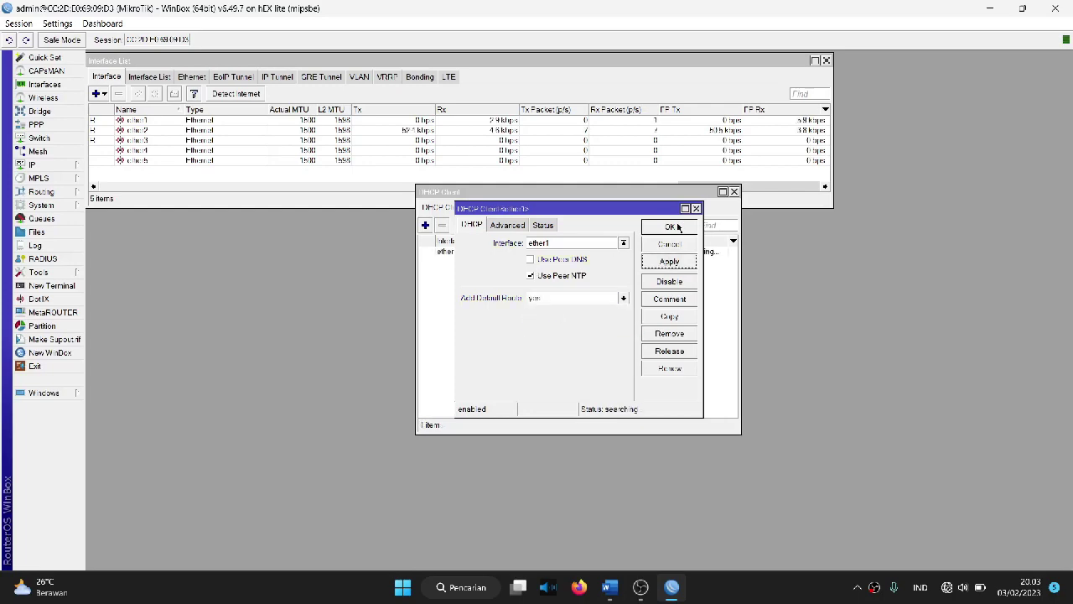
click(671, 226)
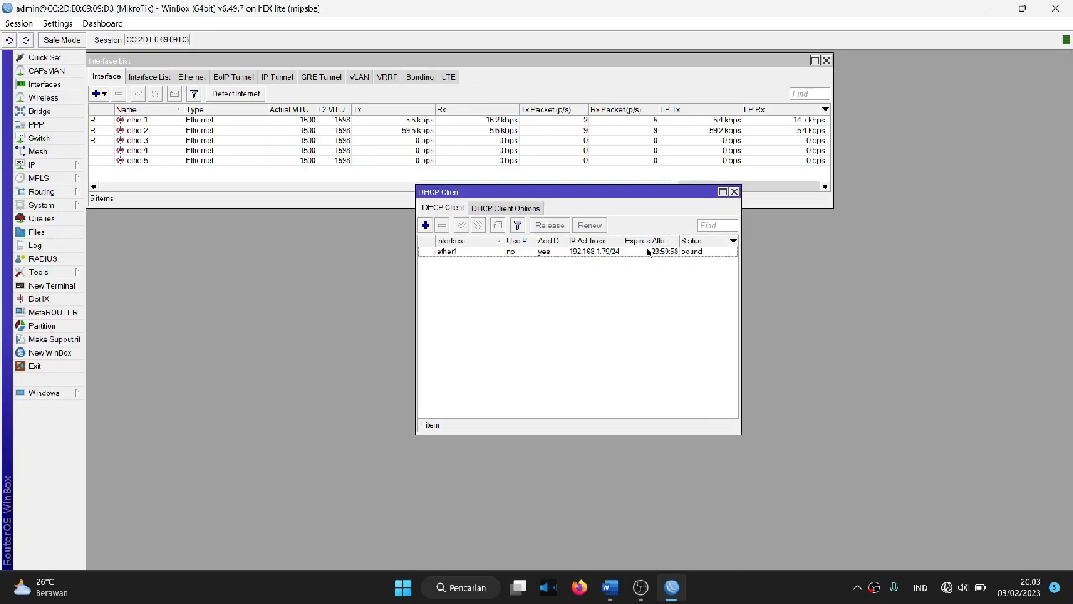
Step: Verify the ether1 client's bound lease of 192.168.1.79/24, then close the DHCP client windows
click(614, 252)
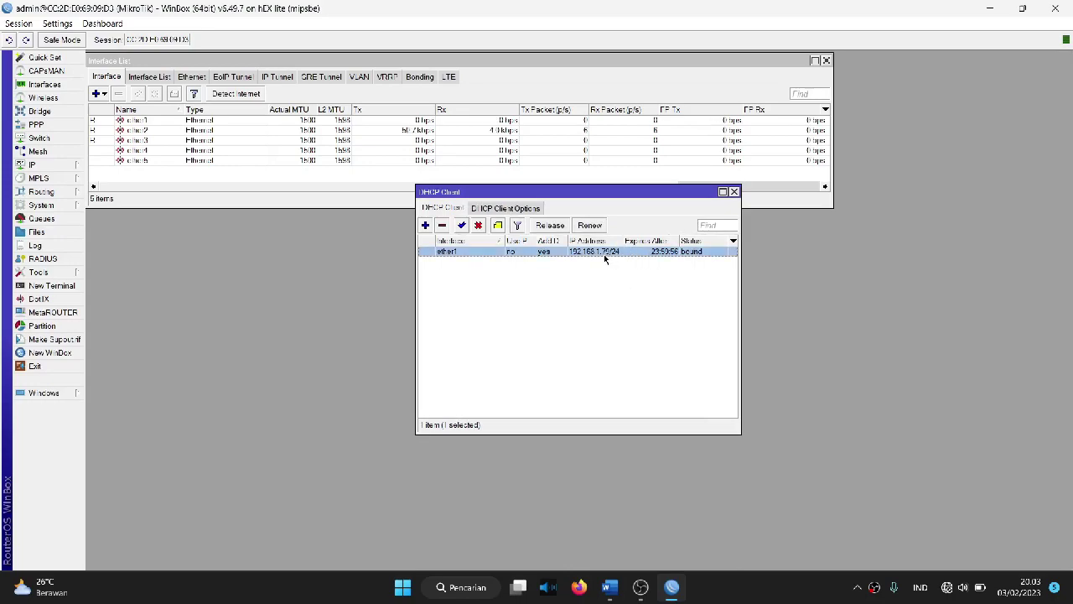
double_click(605, 259)
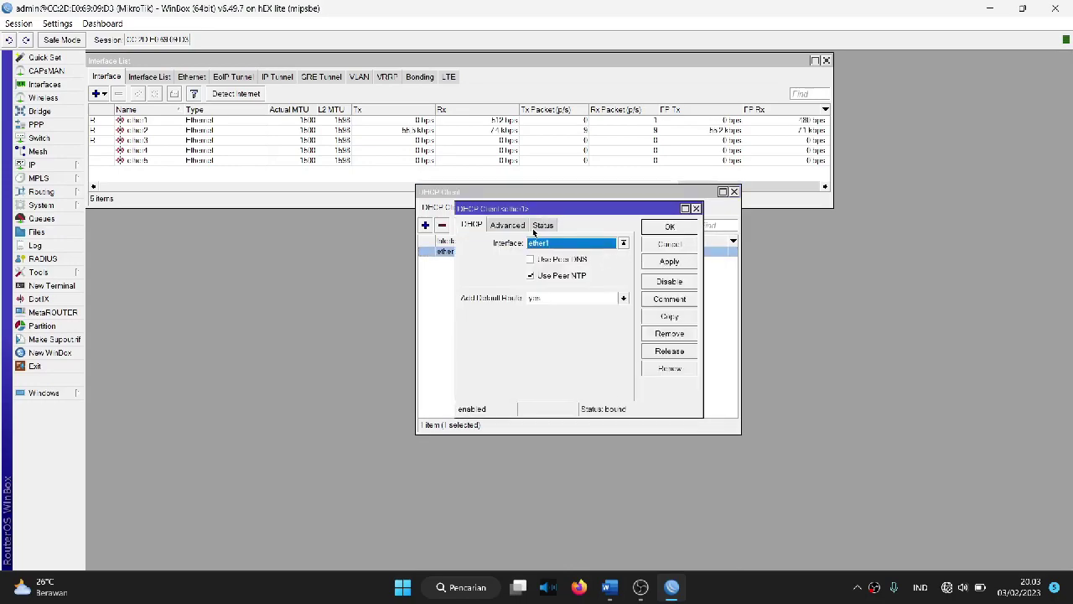
click(541, 231)
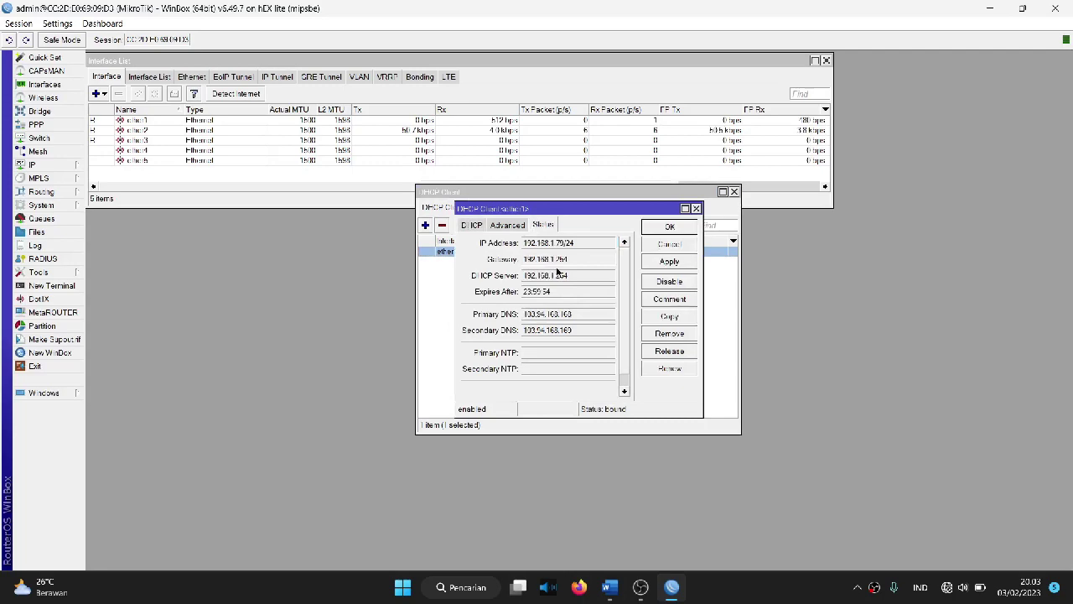
click(663, 245)
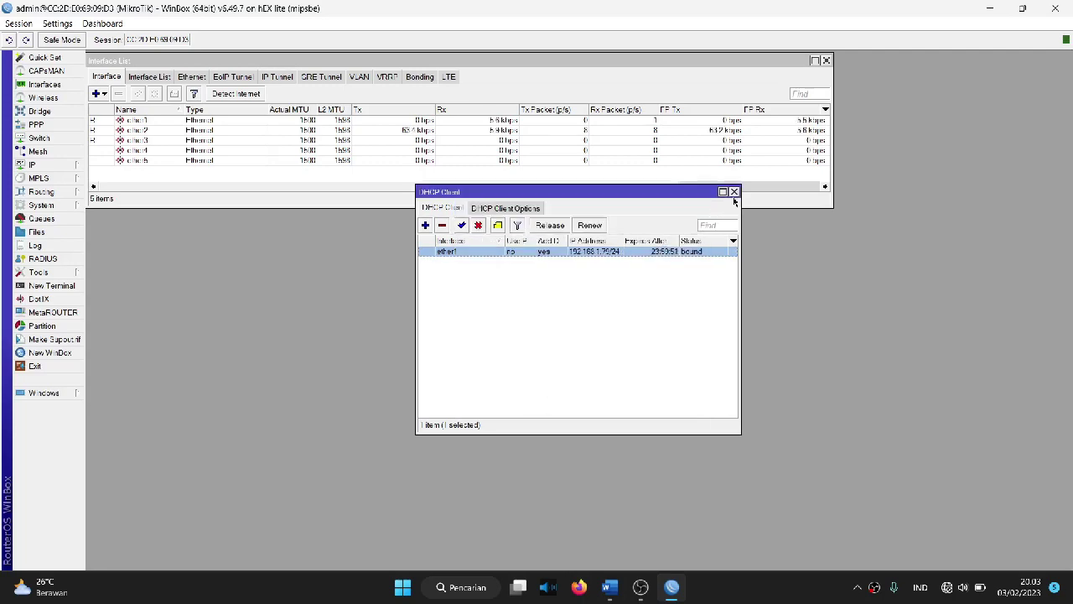
click(734, 191)
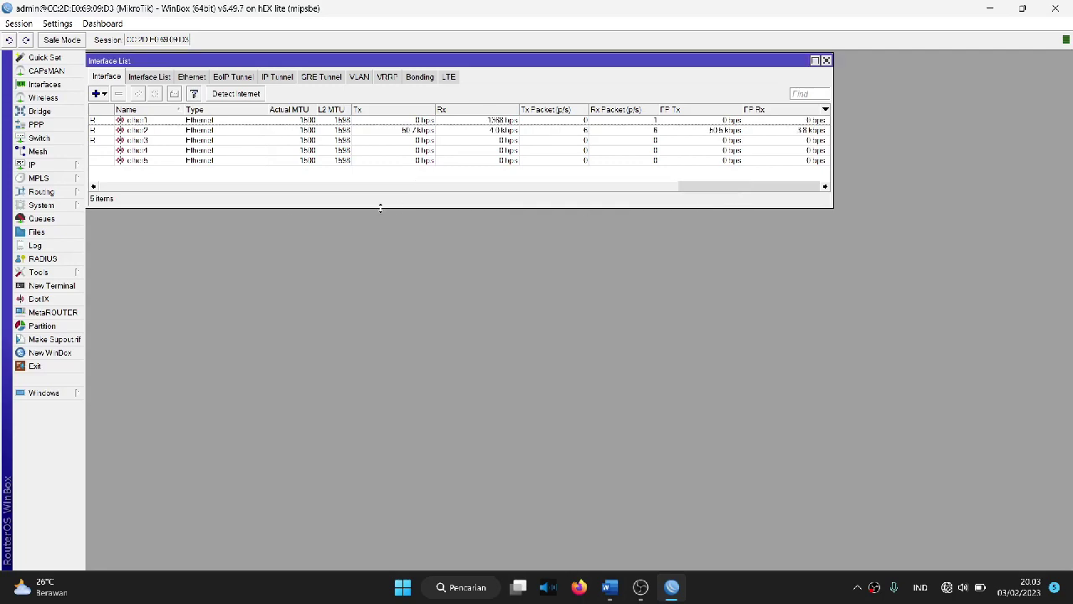
Step: Create a srcnat NAT rule with out-interface ether1 and action masquerade
click(46, 166)
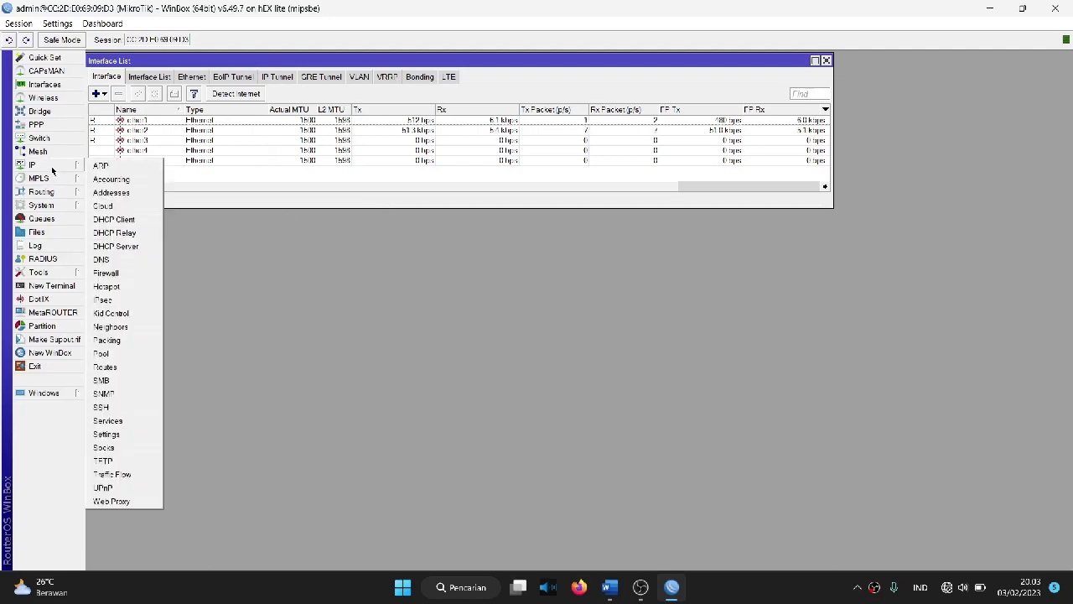
click(106, 274)
click(283, 283)
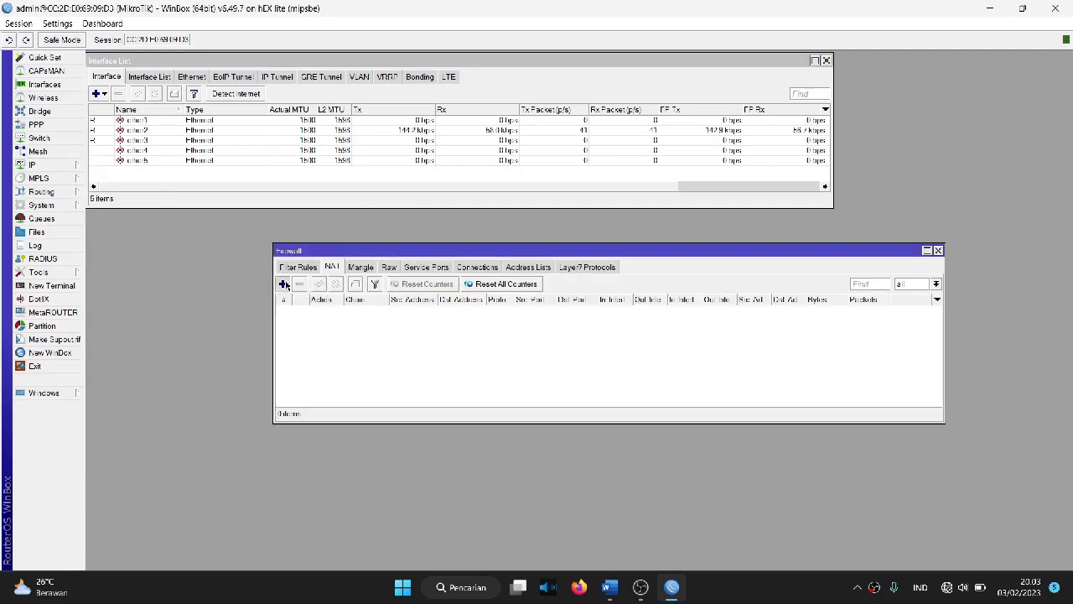
click(473, 162)
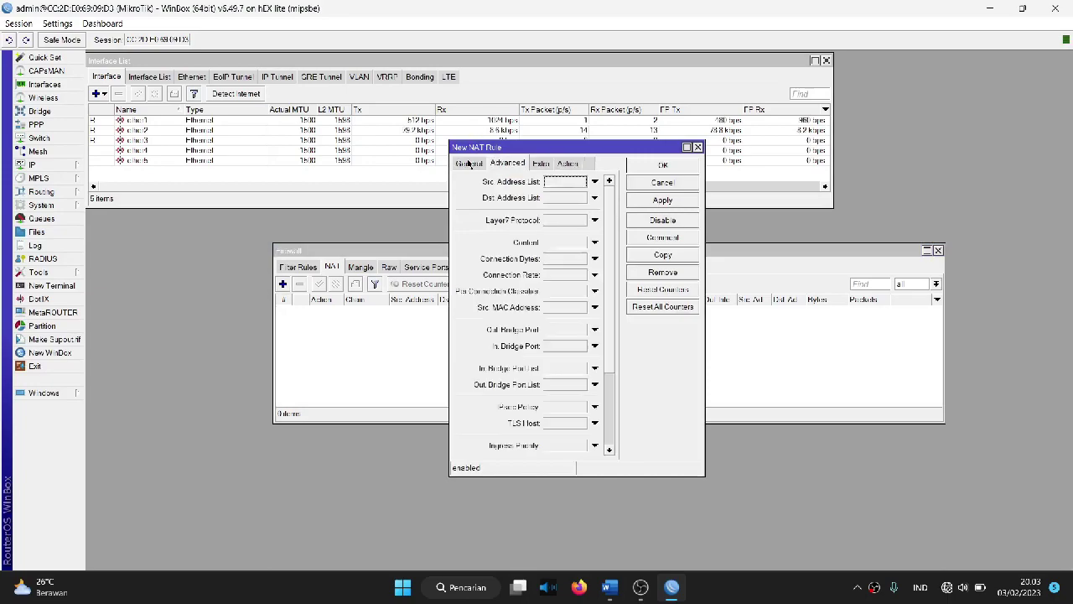
click(469, 163)
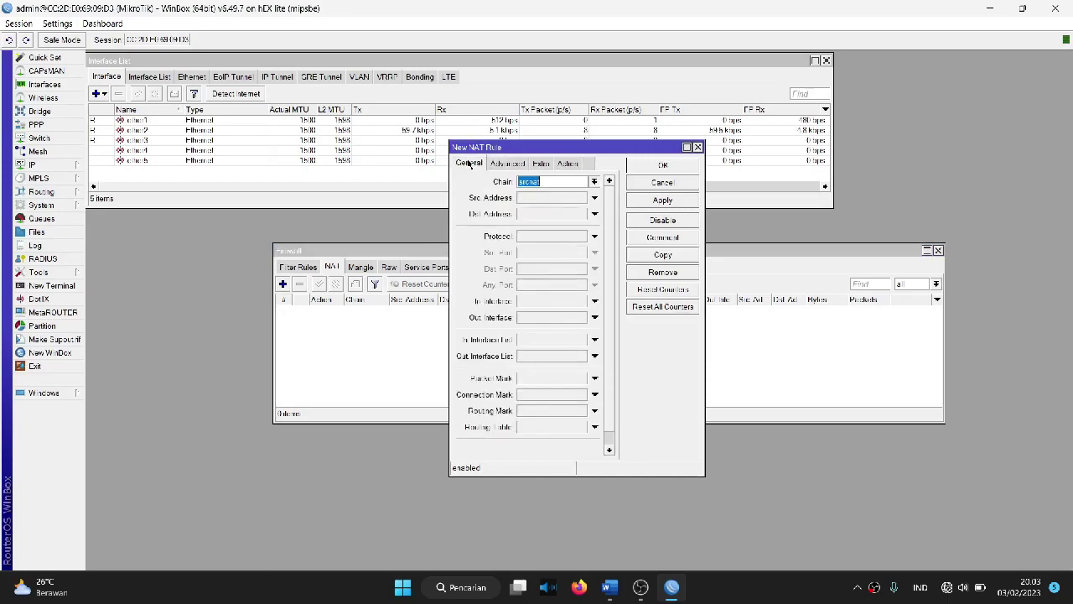
click(543, 182)
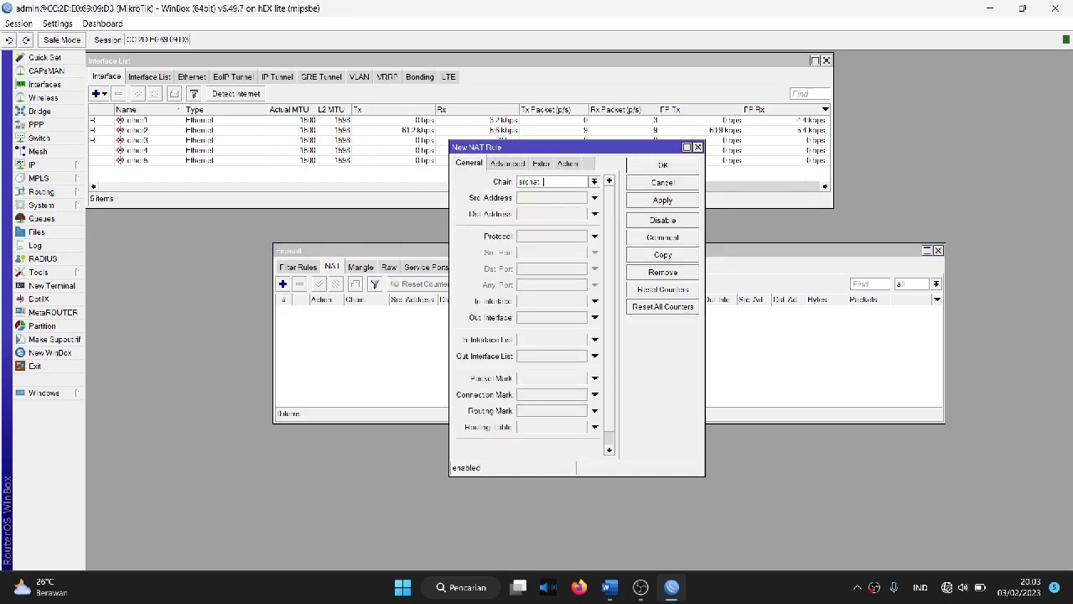
click(529, 317)
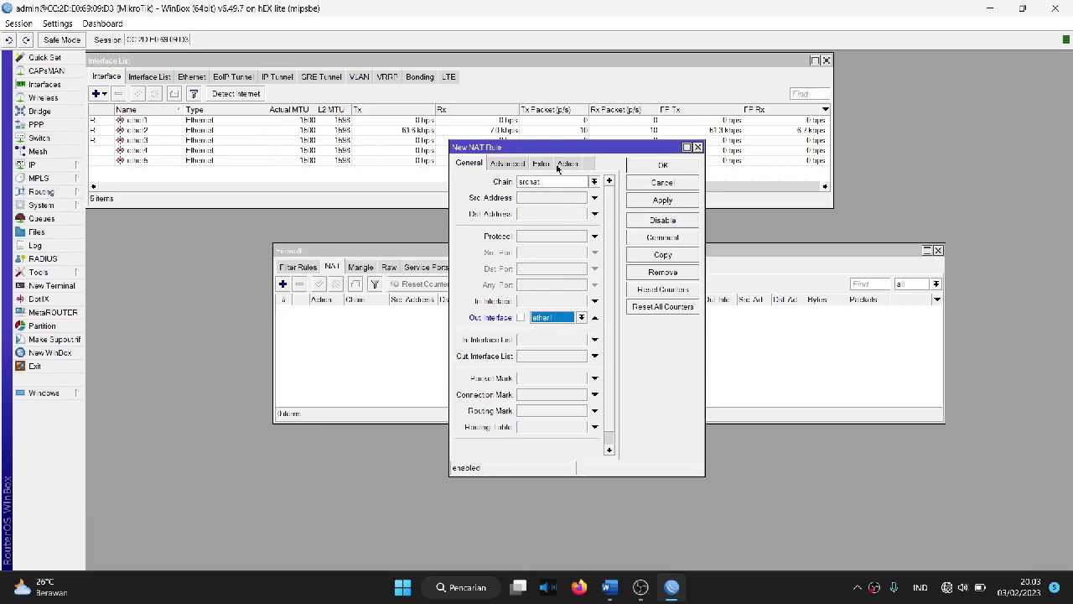
click(558, 166)
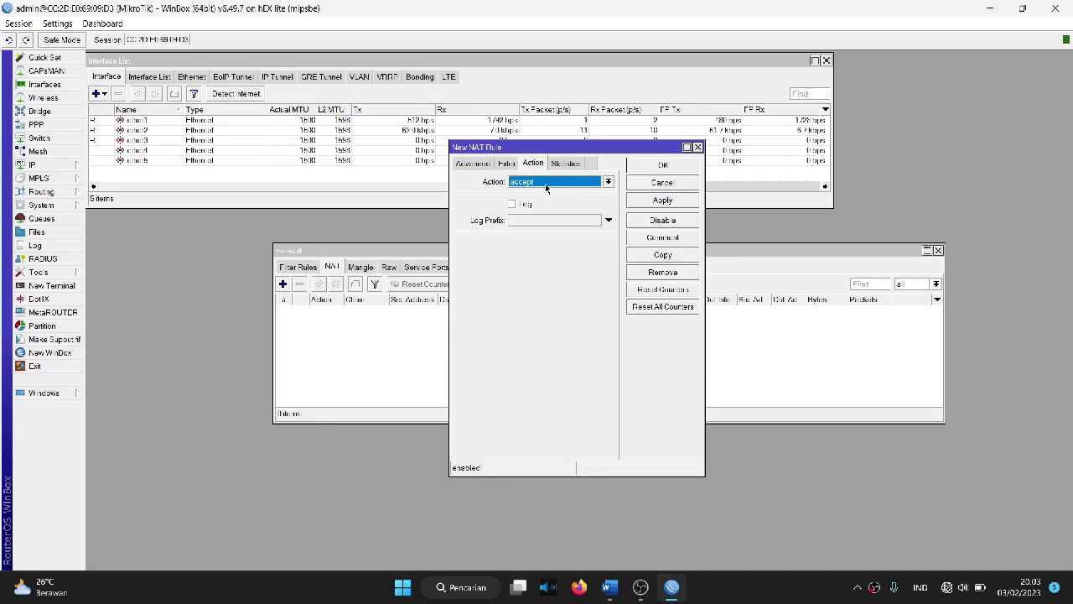
click(545, 183)
click(546, 250)
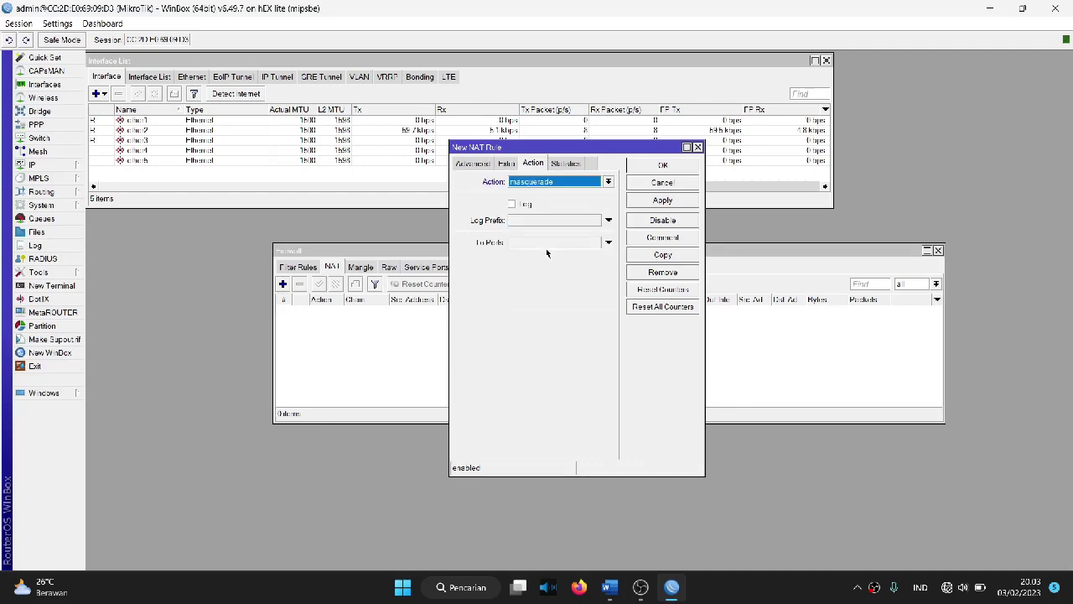
click(663, 200)
click(662, 166)
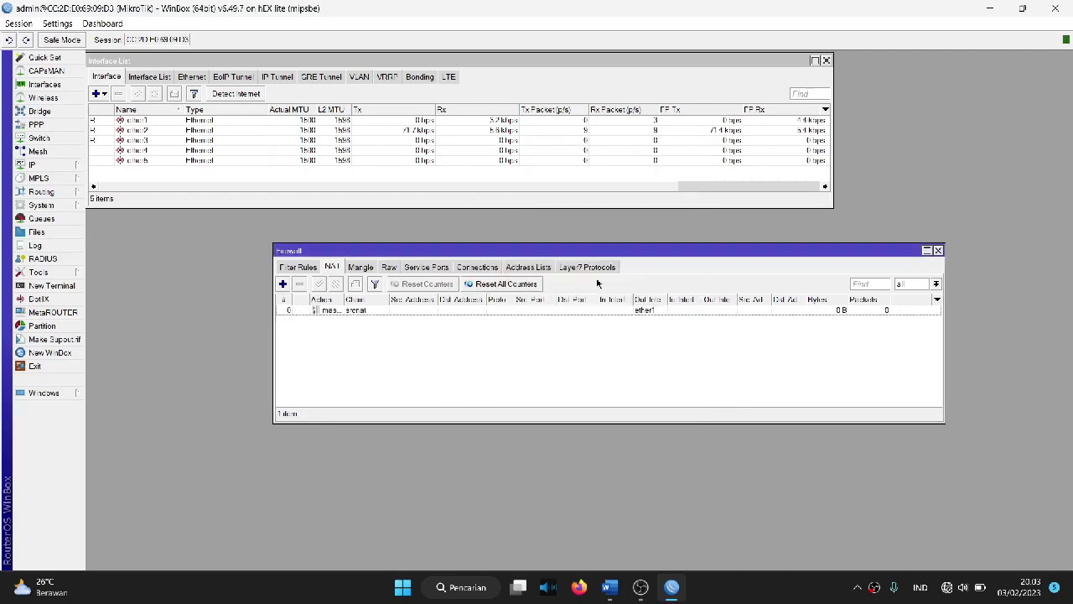
Step: Give the masquerade rule the comment 'WAN'
click(570, 310)
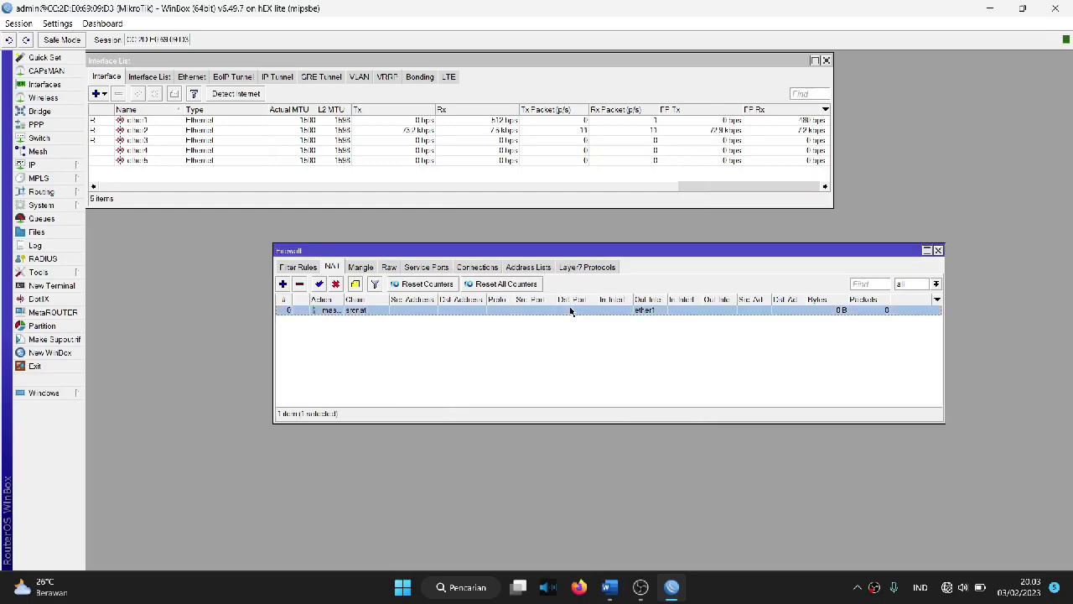
click(355, 283)
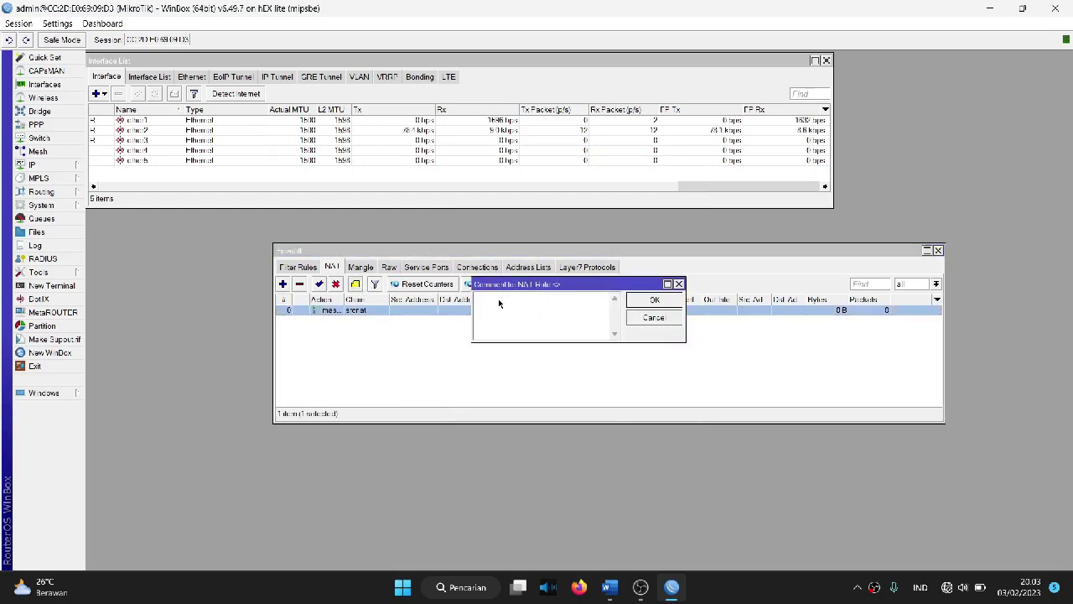
text(WAN)
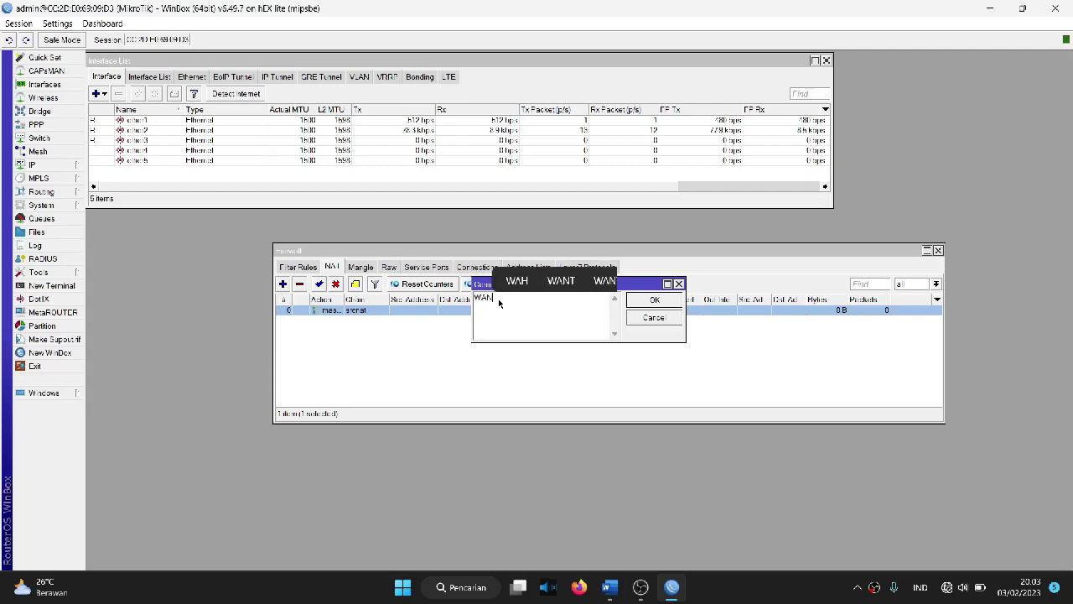
key(Return)
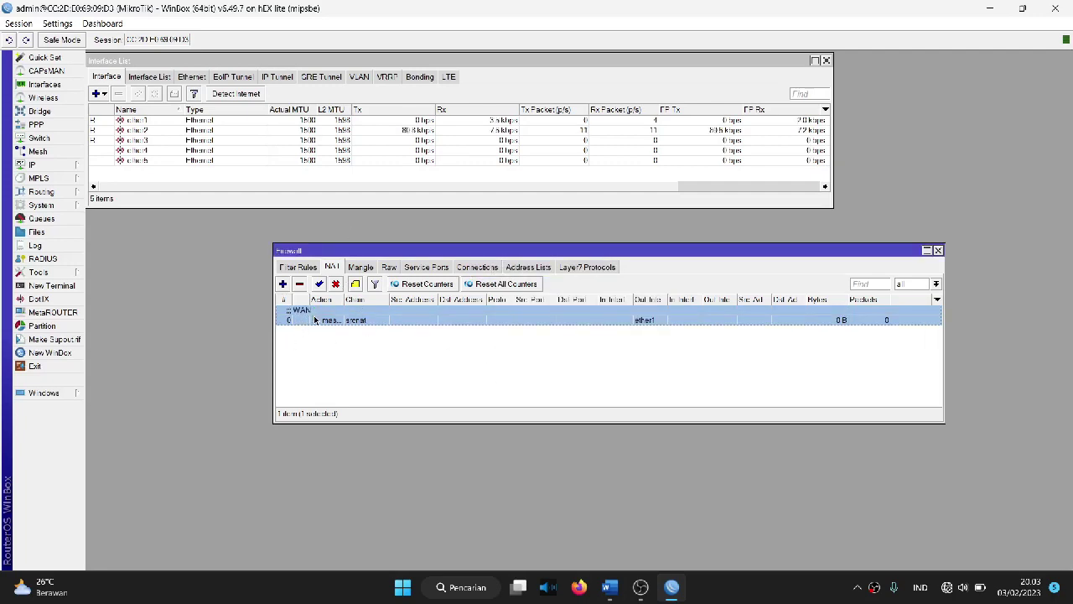
click(353, 341)
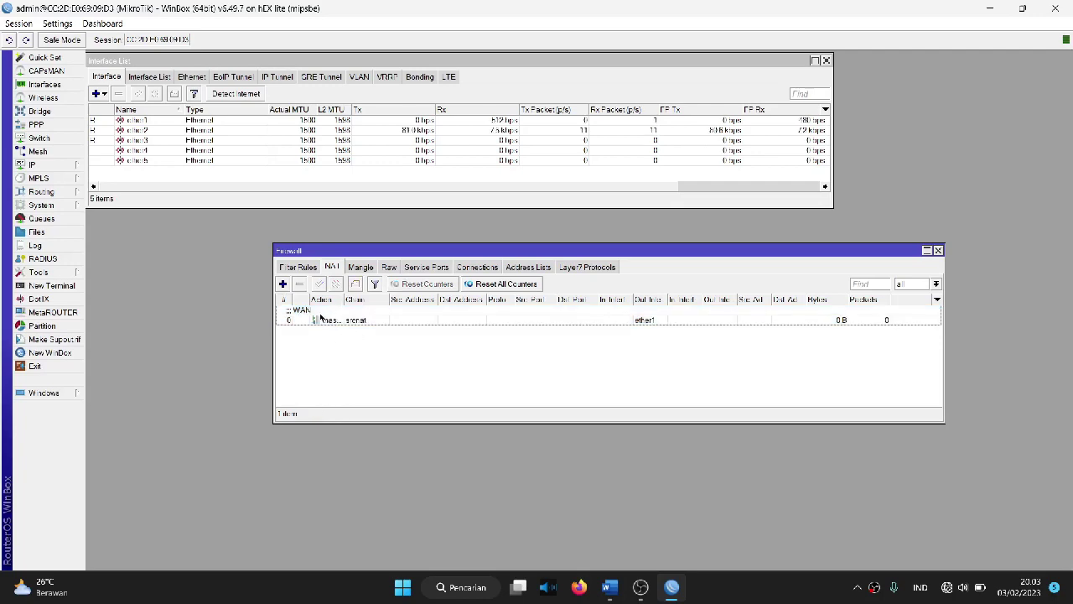
click(322, 318)
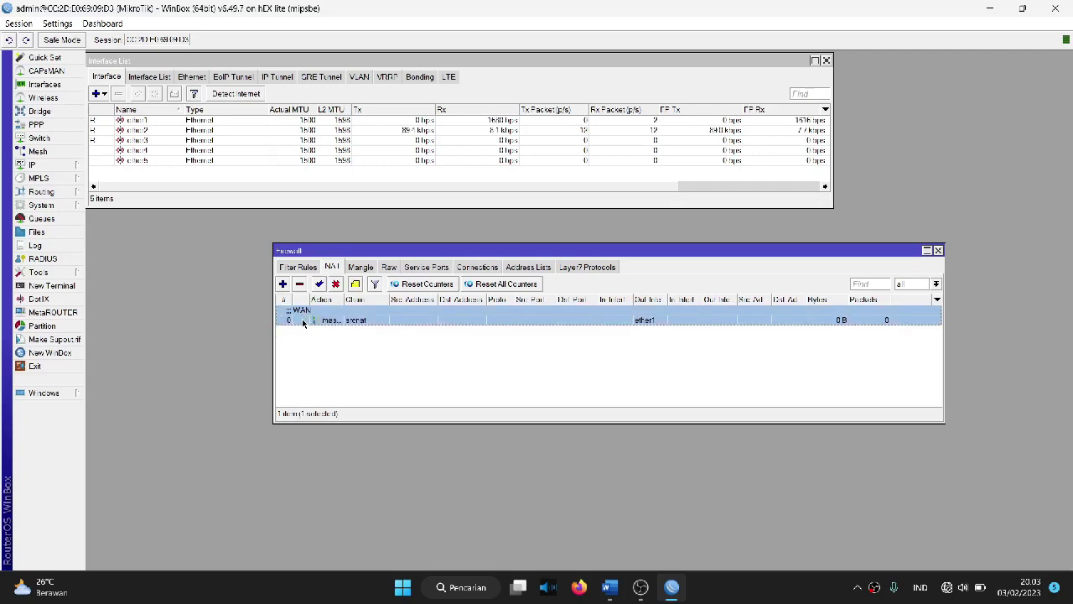
Step: Enable Allow Remote Requests and set DNS servers 8.8.8.8 and 8.8.4.4
click(63, 167)
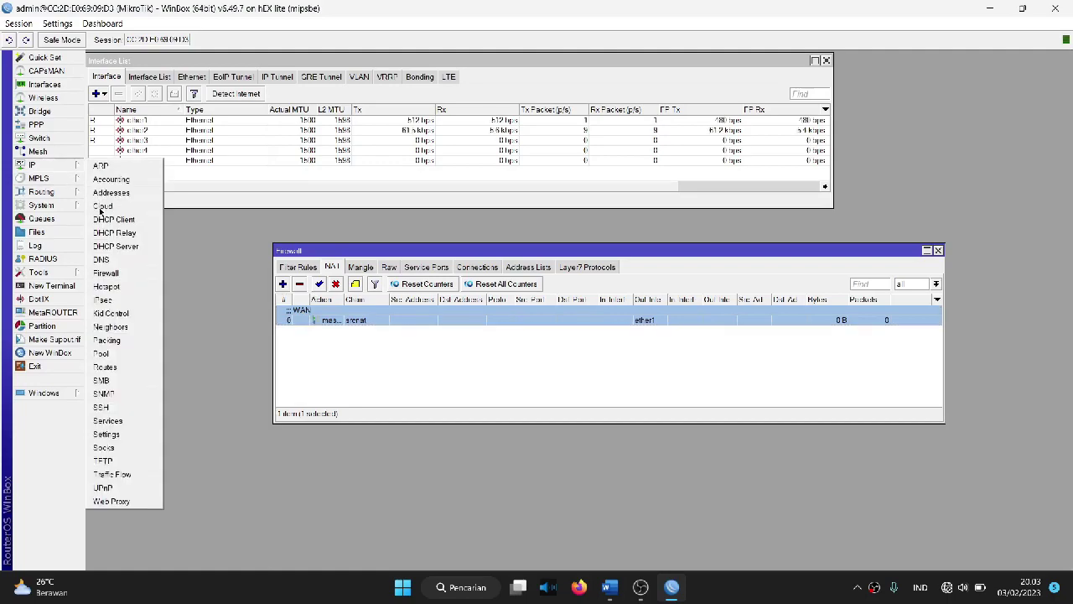
click(109, 261)
click(613, 282)
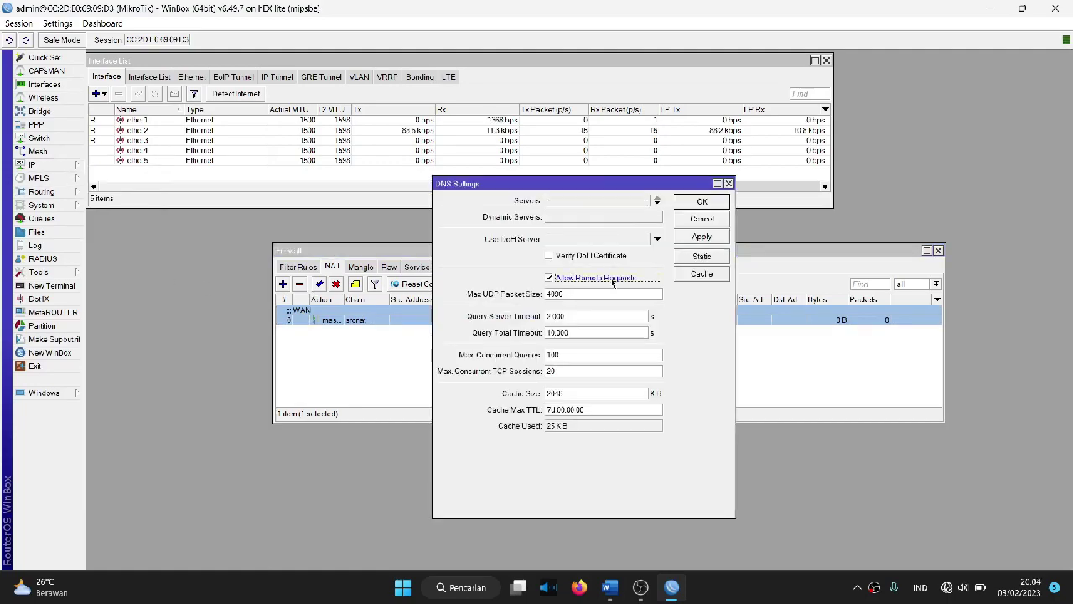
click(573, 201)
text(8)
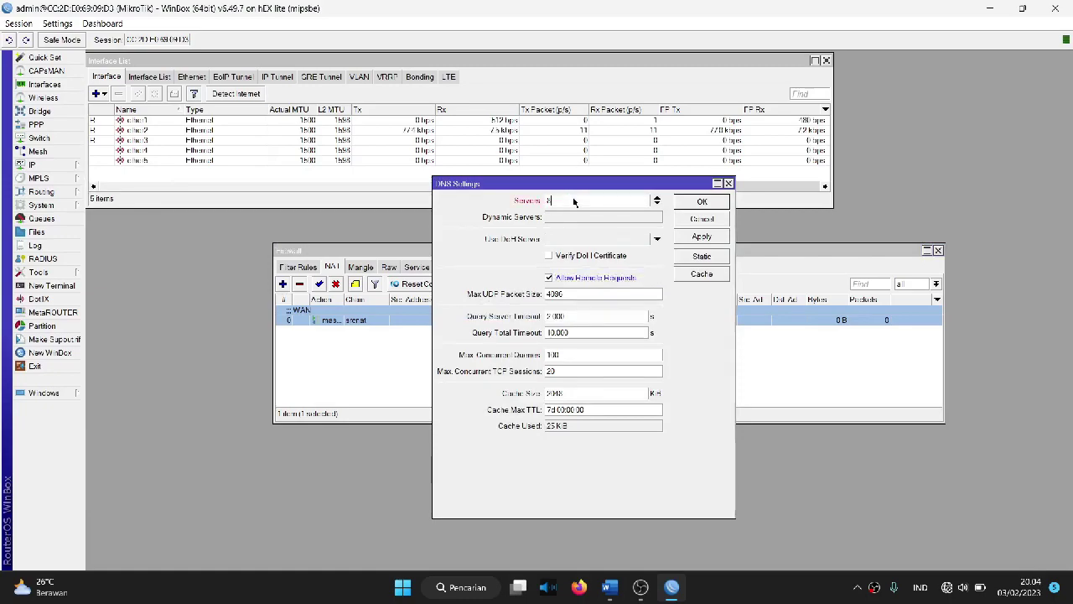
text(.8.8.8)
click(657, 205)
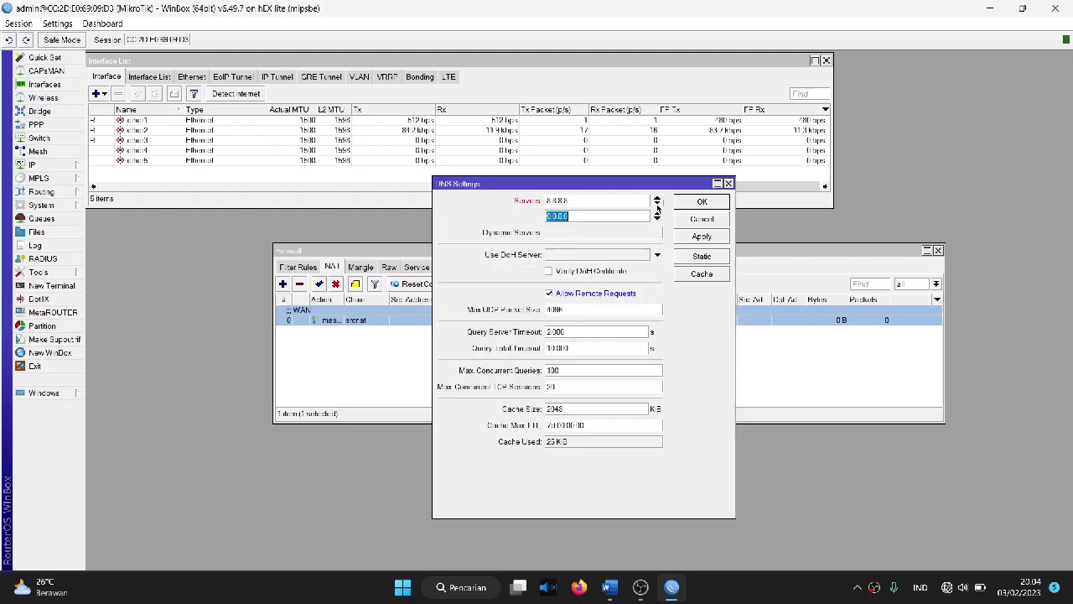
text(8.8.4.4)
click(701, 237)
click(703, 202)
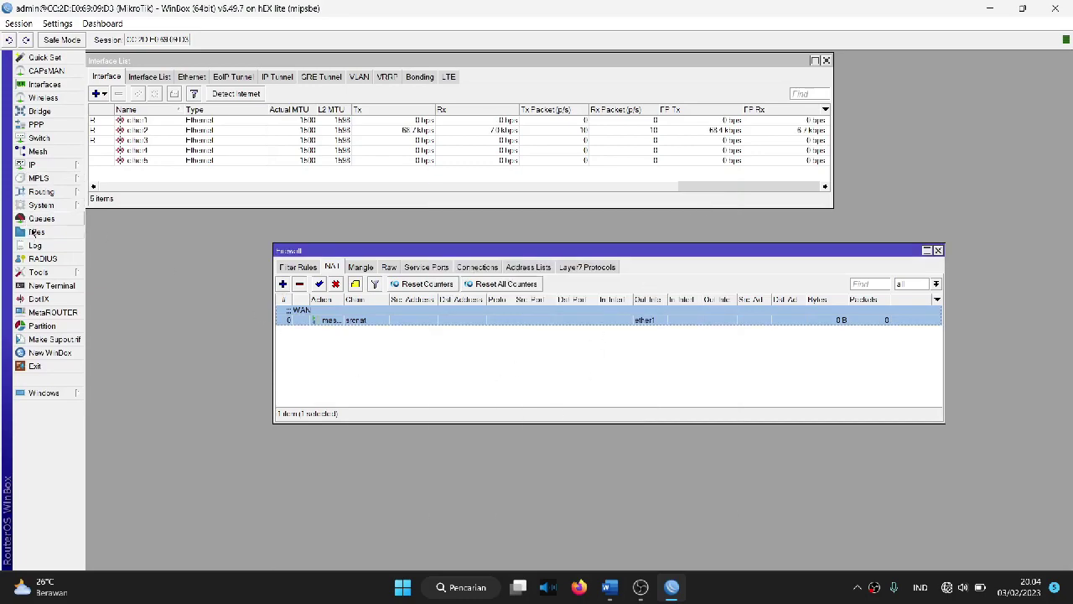
Step: Ping google.com from a new terminal, stop after two replies, and close the terminal
click(42, 286)
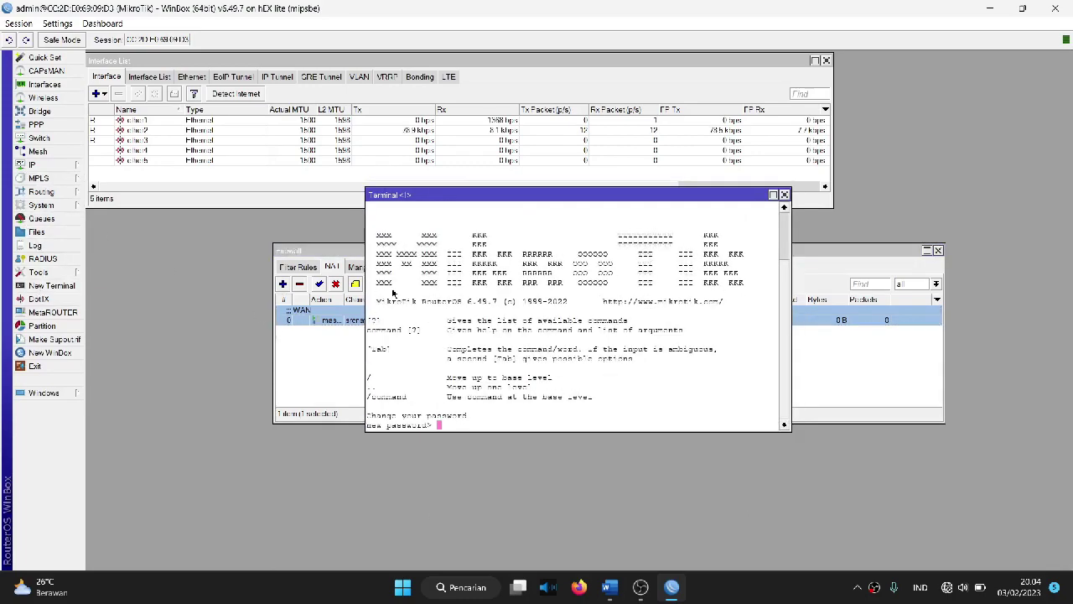
key(Return)
key(Return)
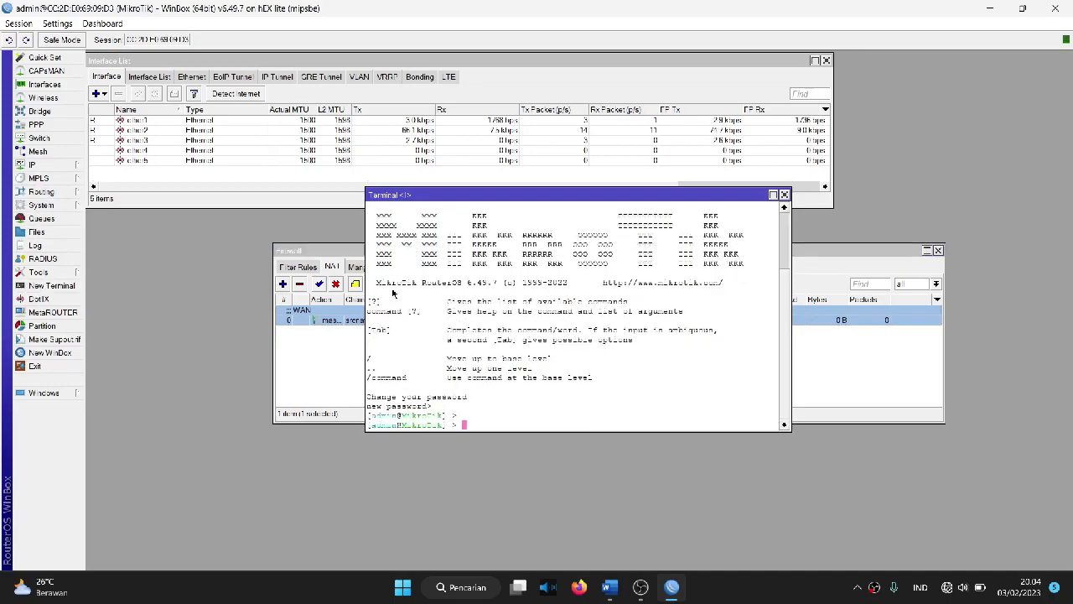
text(ping g)
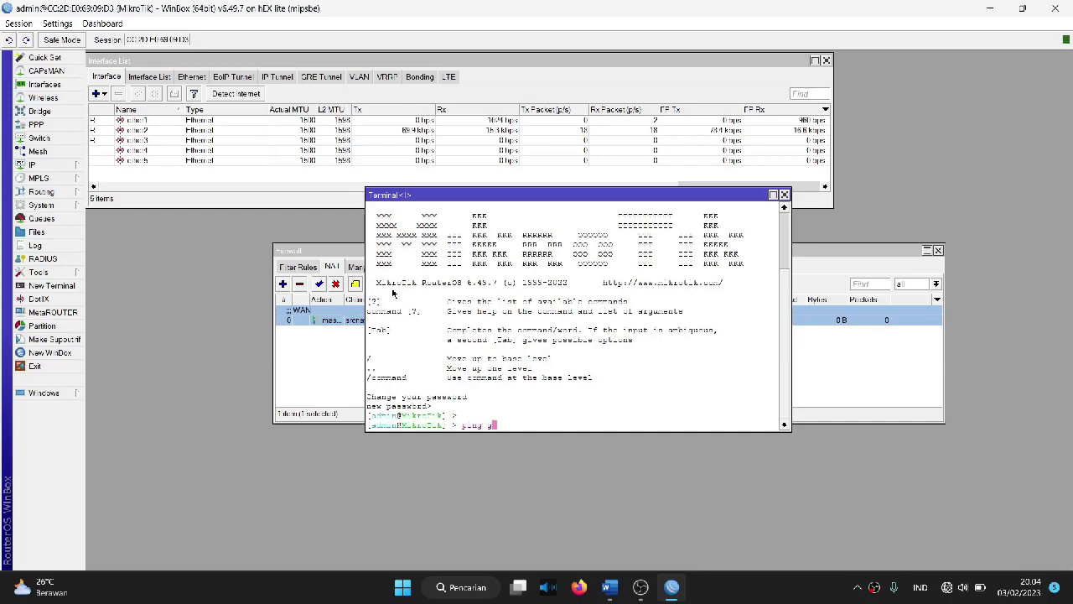
text(oogle.com)
key(Return)
key(ctrl+c)
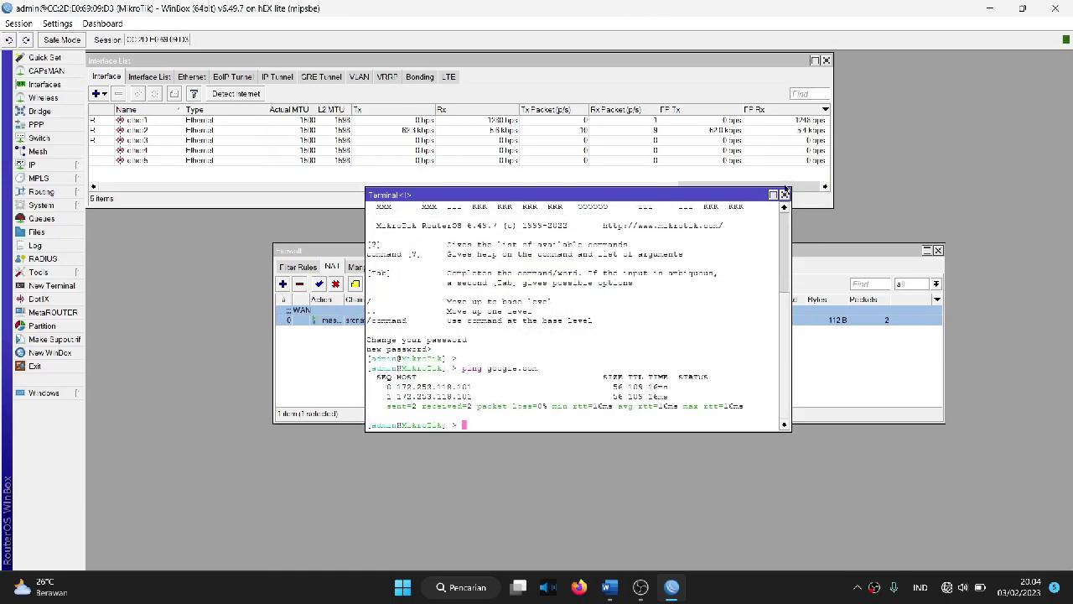
click(784, 194)
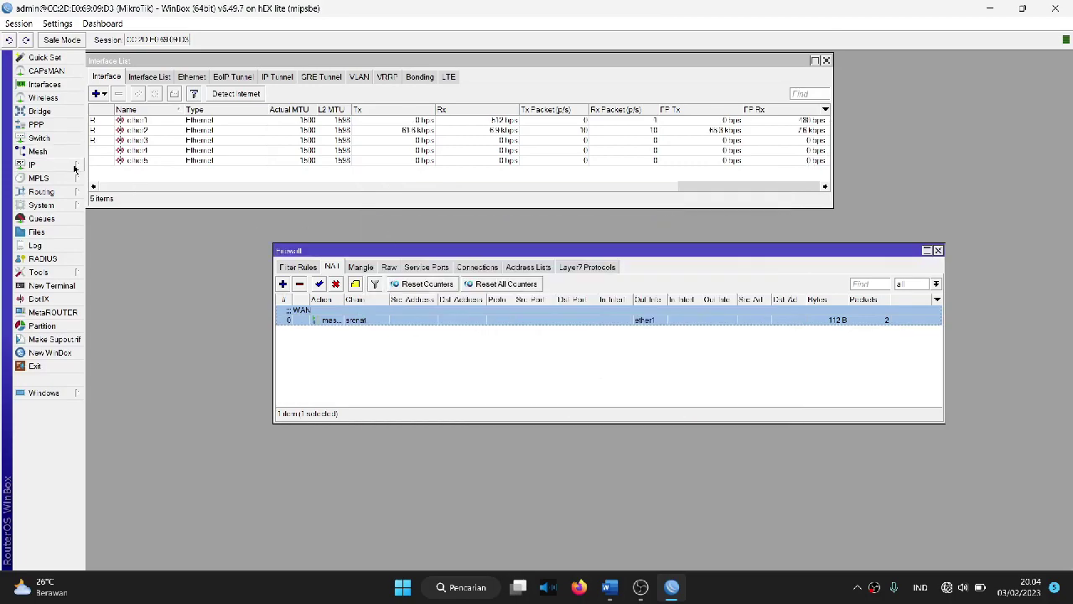
Step: Begin a new IP address entry on ether2, then switch to the Word specification
click(51, 164)
click(101, 193)
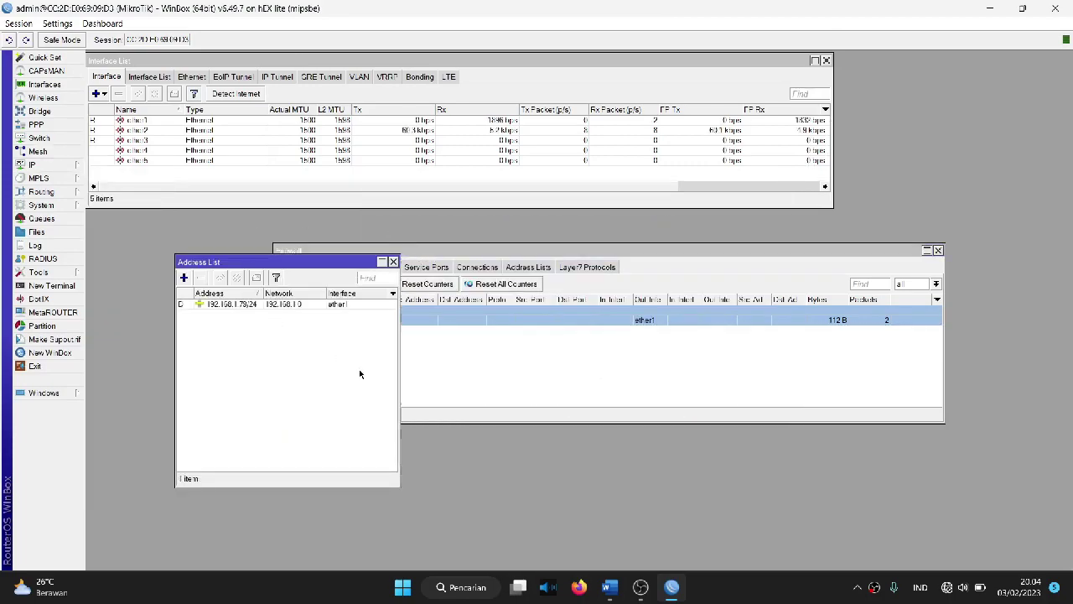
click(184, 277)
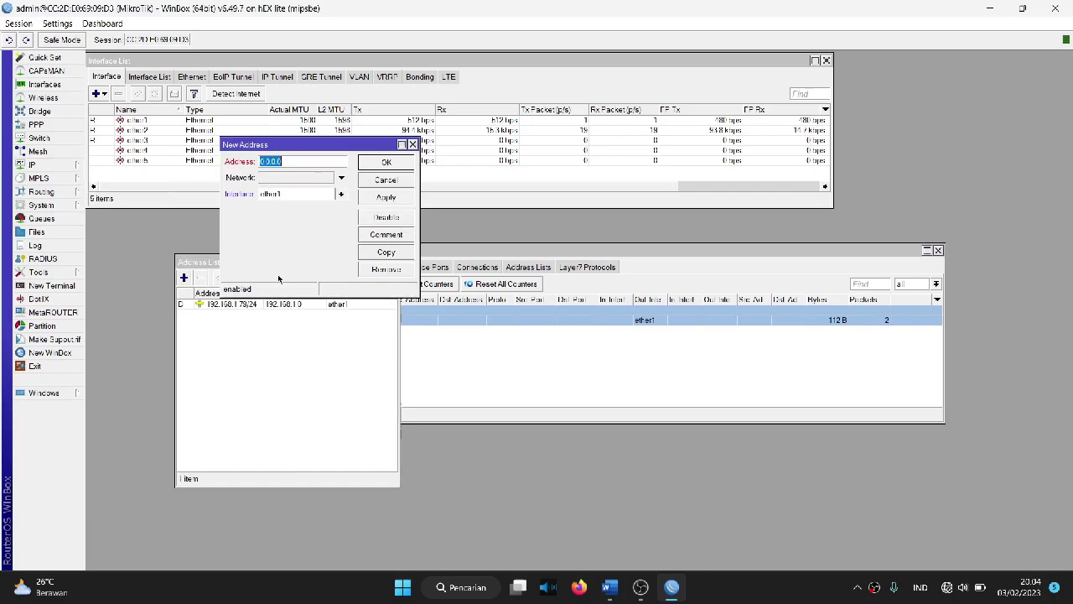
click(275, 198)
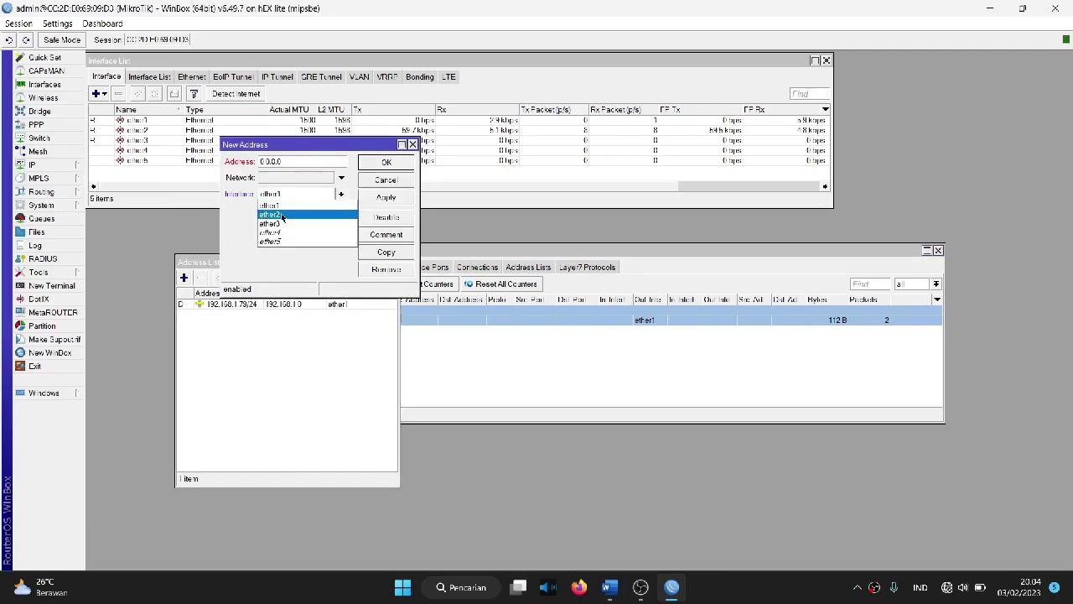
click(282, 216)
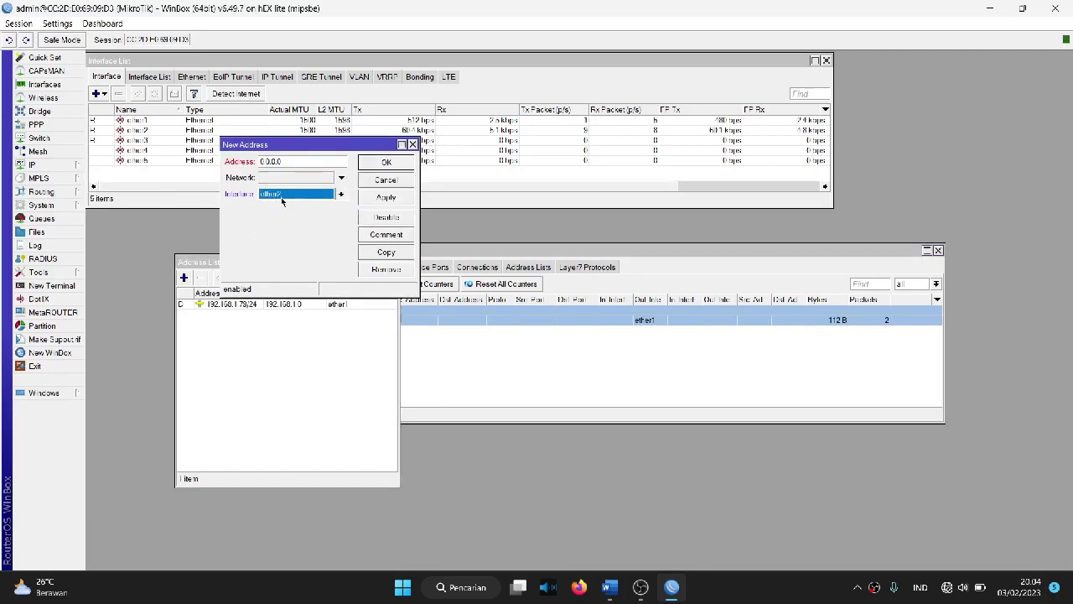
click(609, 587)
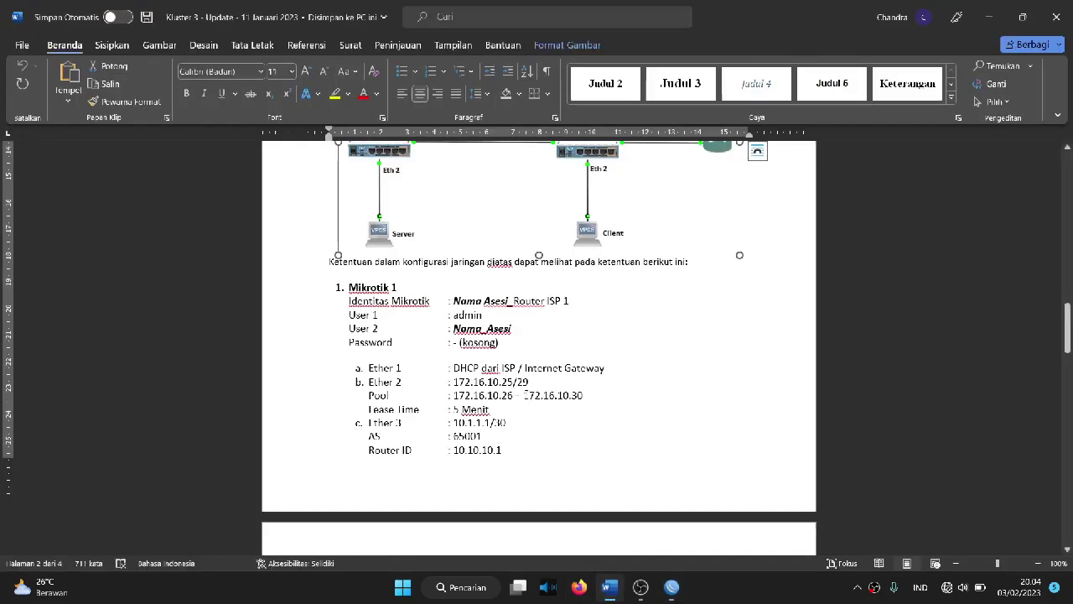
Step: Copy 172.16.10.25/29 from the spec's Ether 2 line and go back to WinBox
triple_click(505, 384)
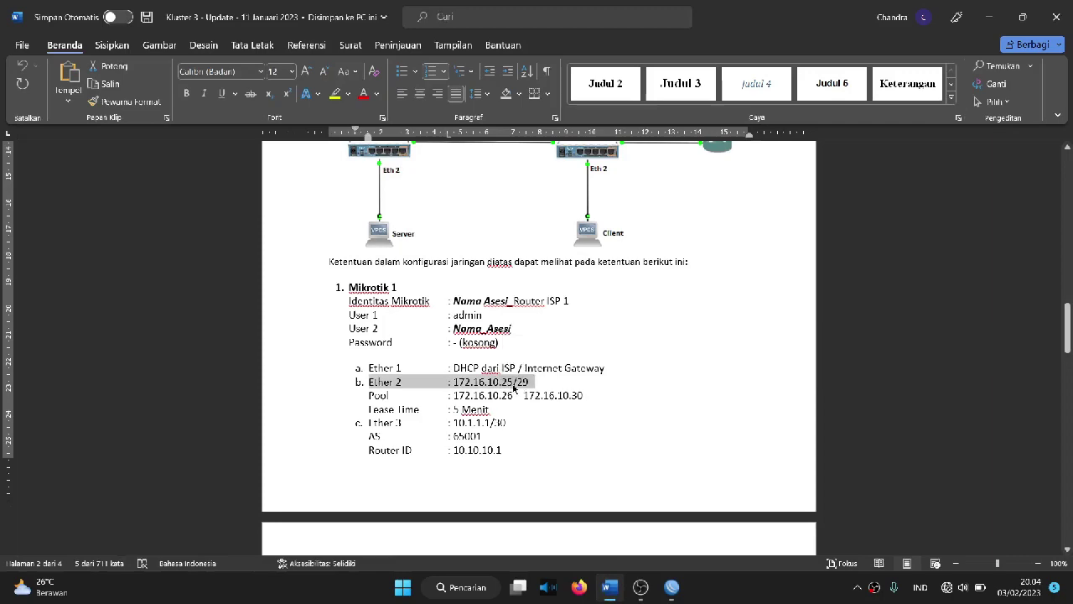
click(535, 383)
mouse_move(534, 384)
mouse_down()
mouse_move(448, 384)
mouse_move(526, 389)
mouse_up()
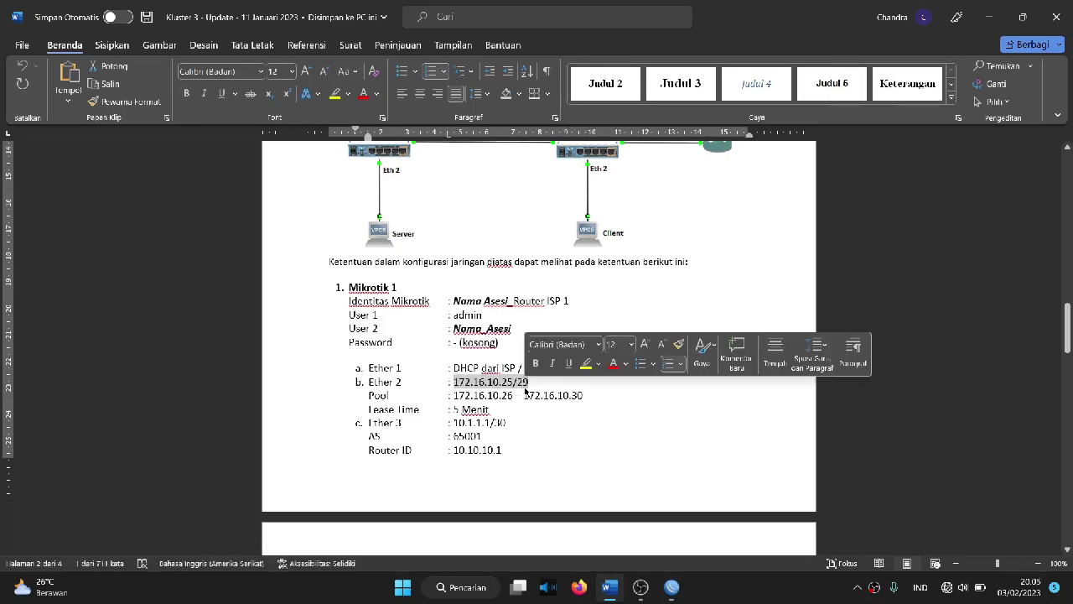
text(c)
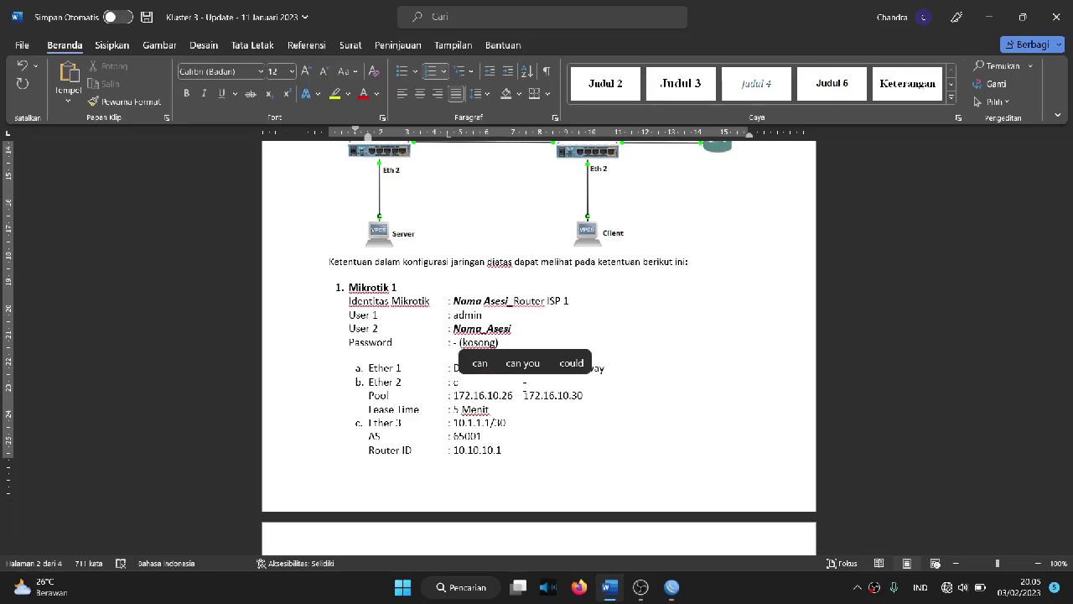
key(ctrl+z)
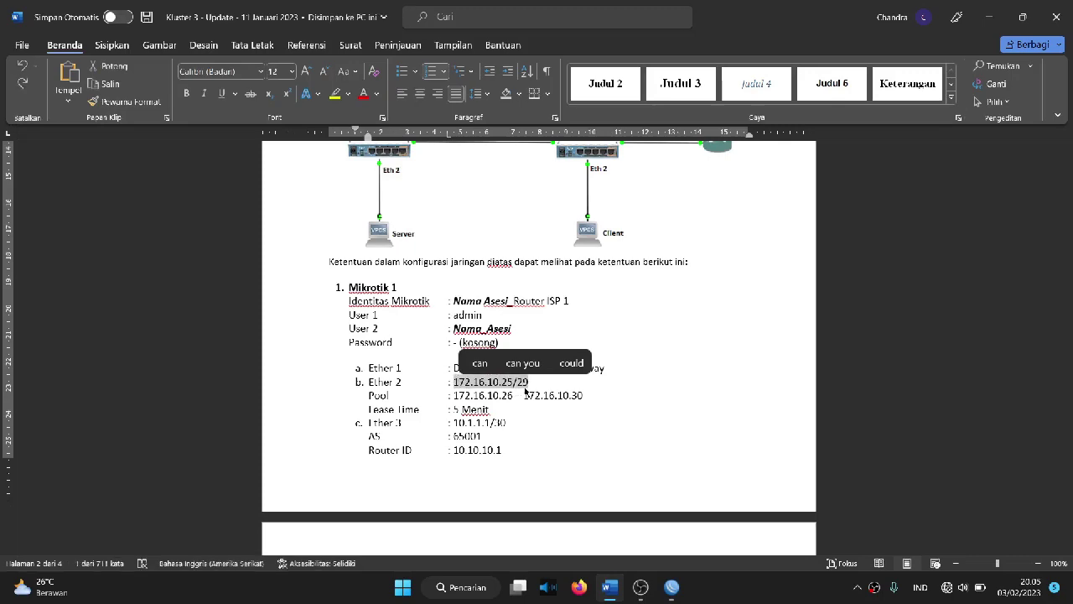
click(672, 587)
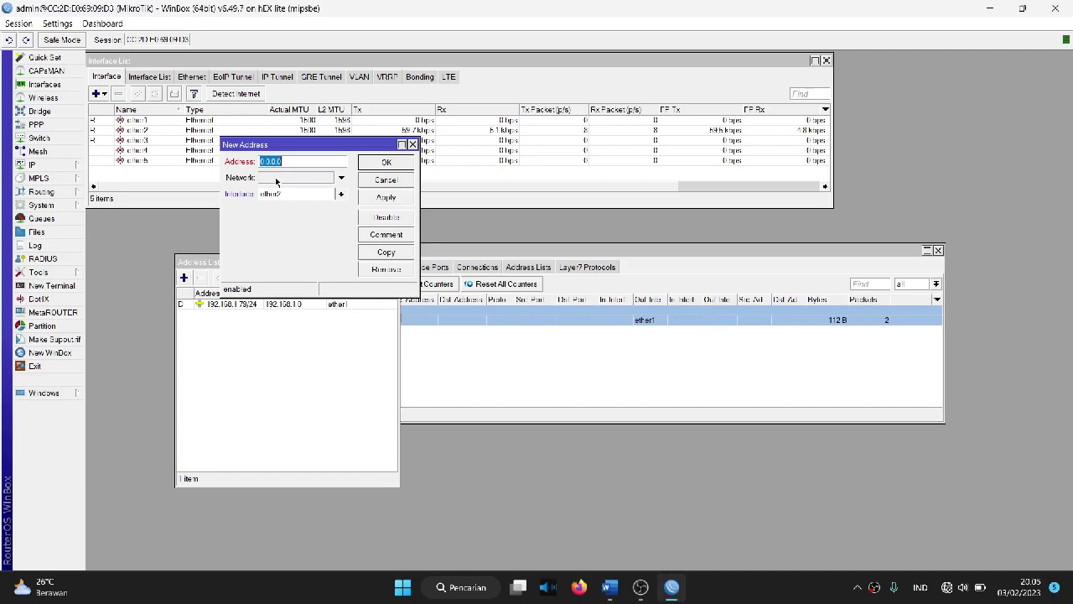
Step: Paste 172.16.10.25/29 as the ether2 address and save it
key(ctrl+v)
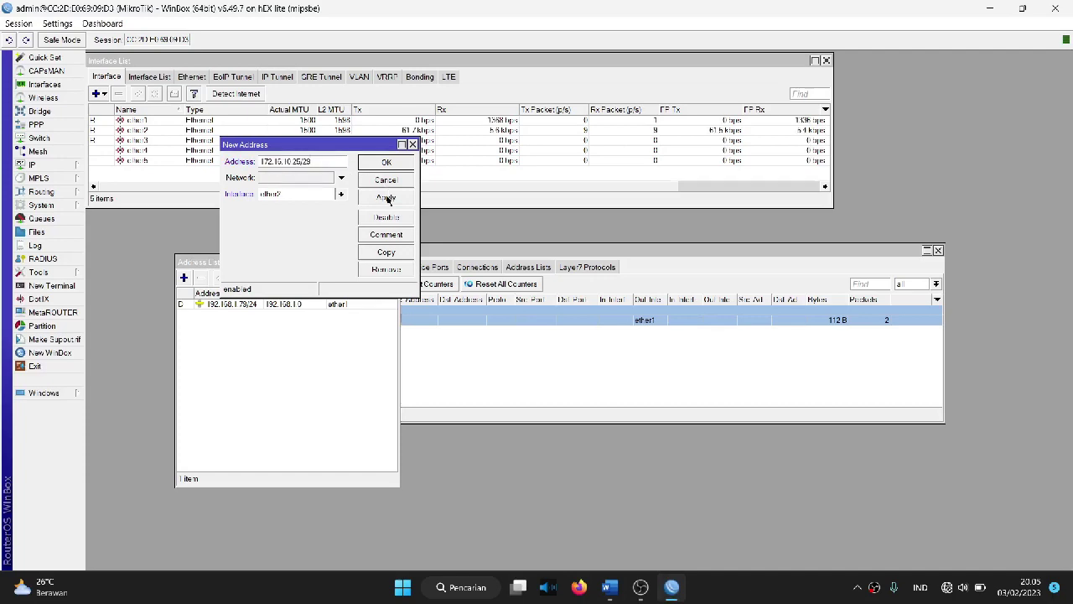
click(390, 197)
click(387, 161)
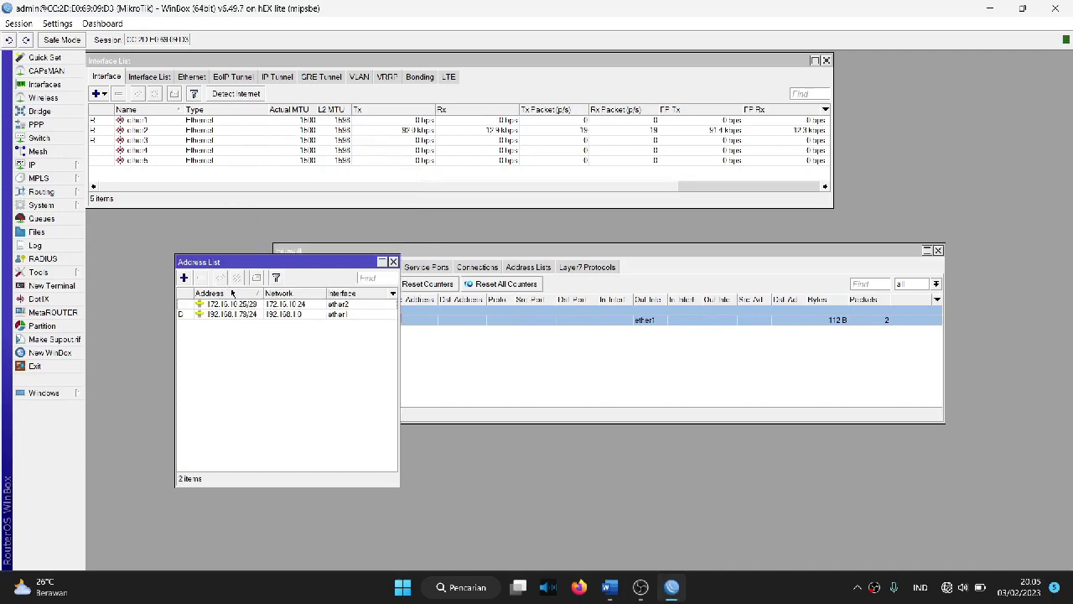
Step: Add the address 10.1.1.1/30 on ether3
click(184, 277)
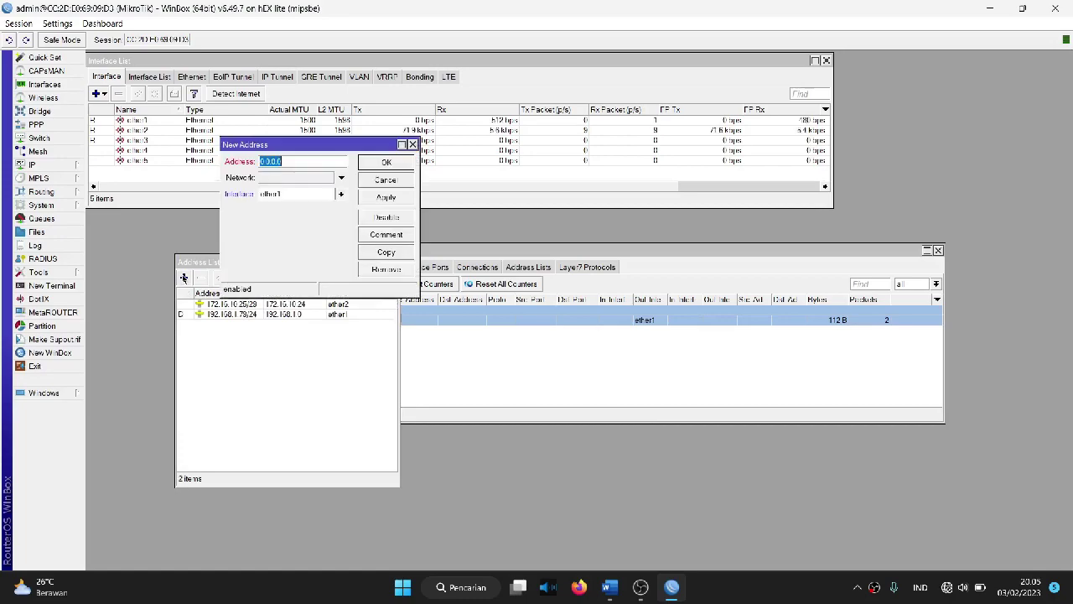
click(288, 195)
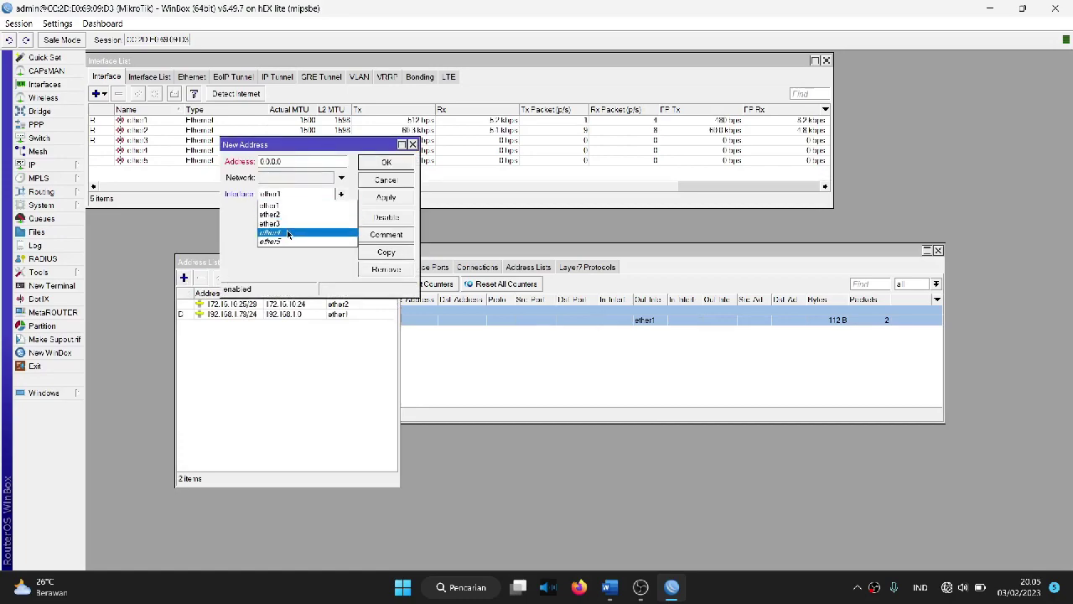
click(290, 224)
double_click(277, 161)
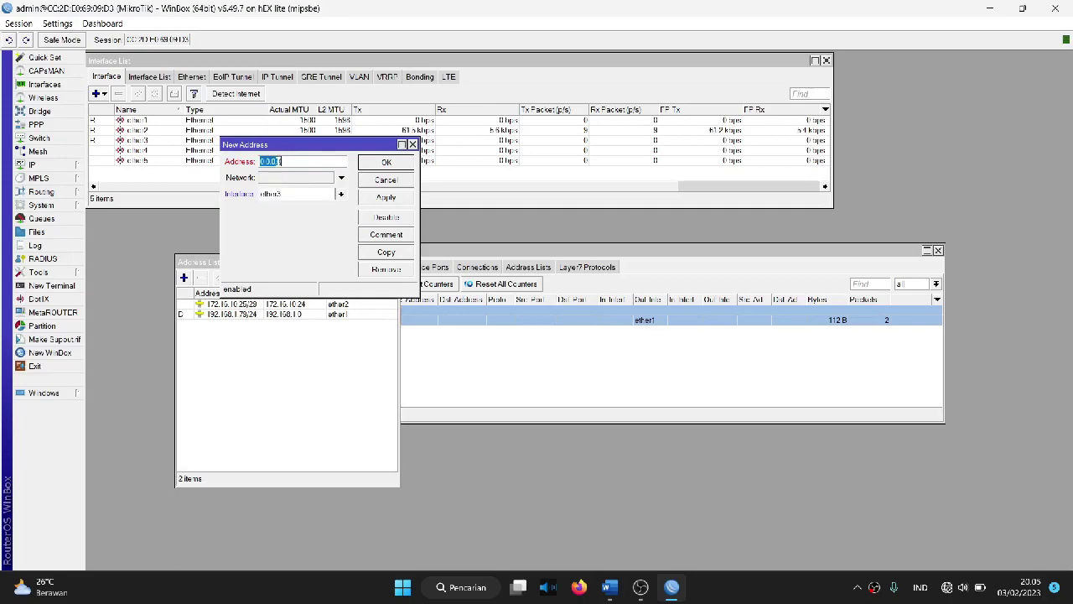
key(BackSpace)
text(10)
text(/30)
click(386, 198)
click(387, 162)
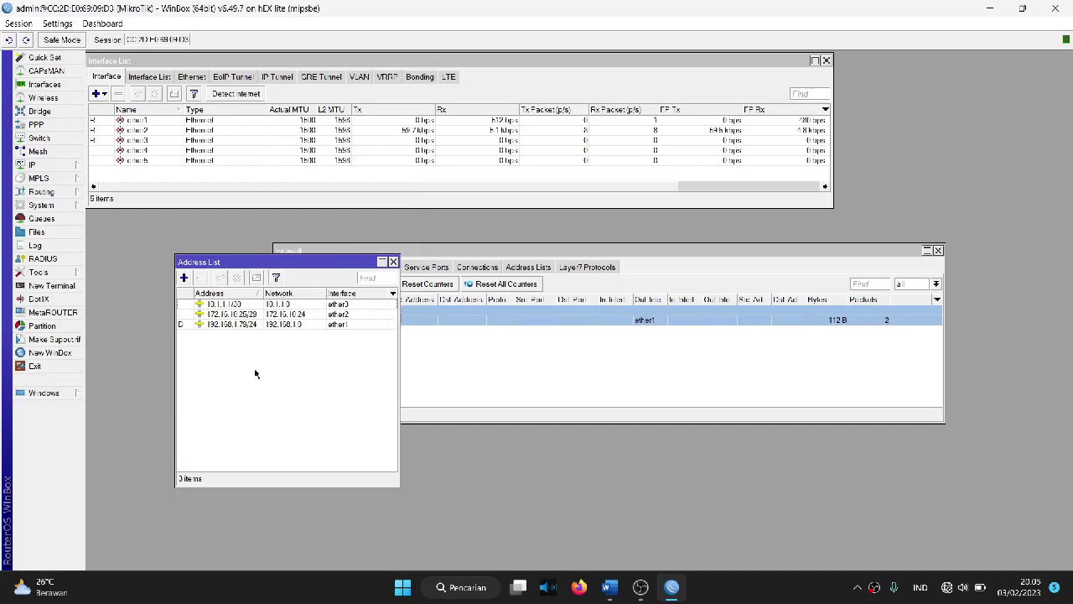
Step: Run DHCP Setup on ether2 with space 172.16.10.24/29, gateway 172.16.10.25, and pool 172.16.10.26–172.16.10.30
click(33, 165)
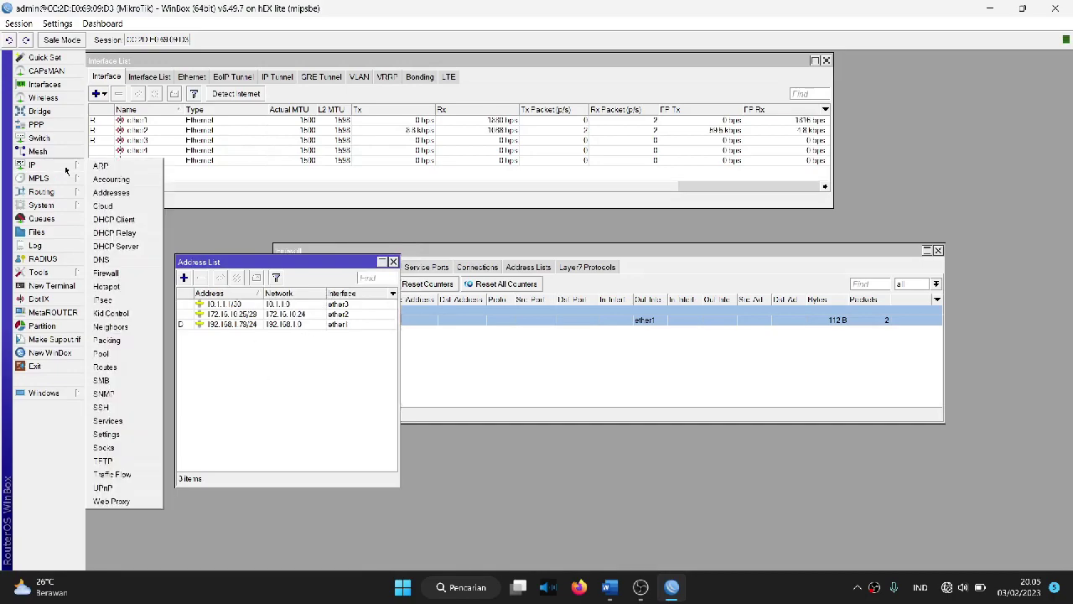
click(122, 247)
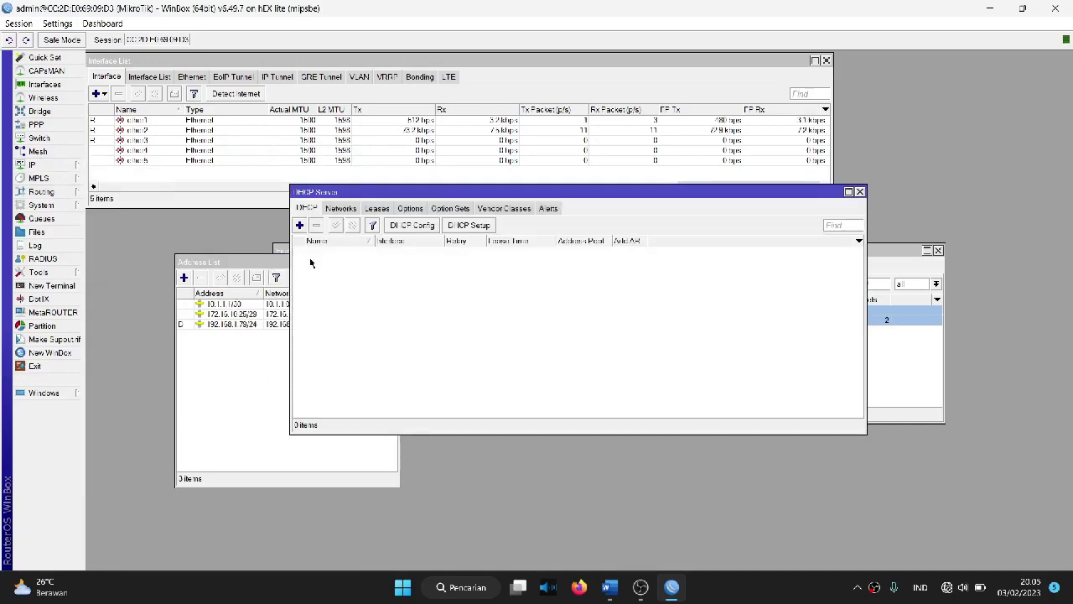
click(482, 226)
click(602, 308)
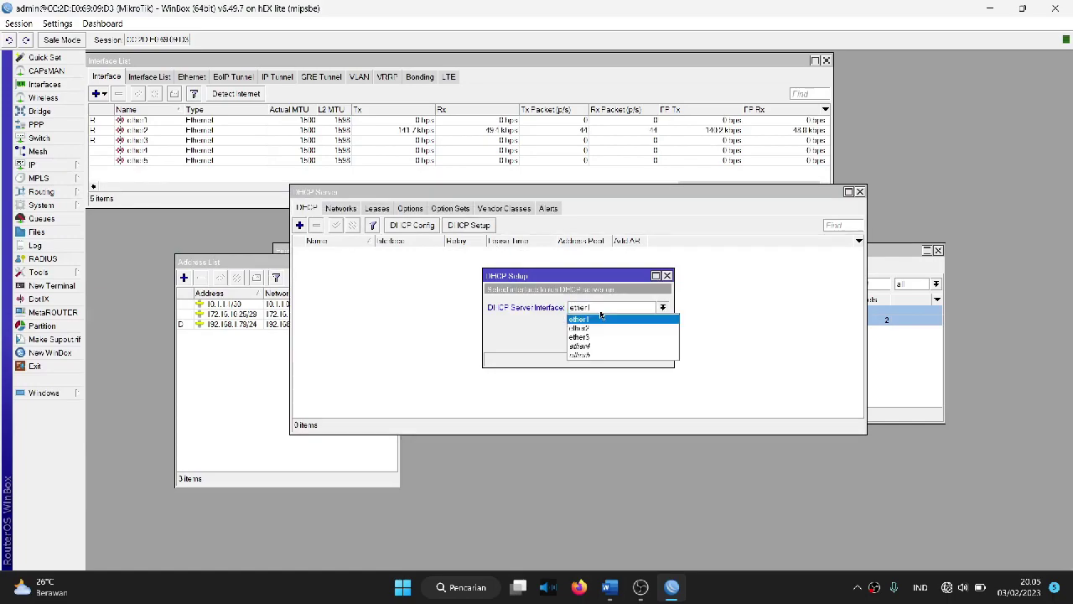
click(602, 327)
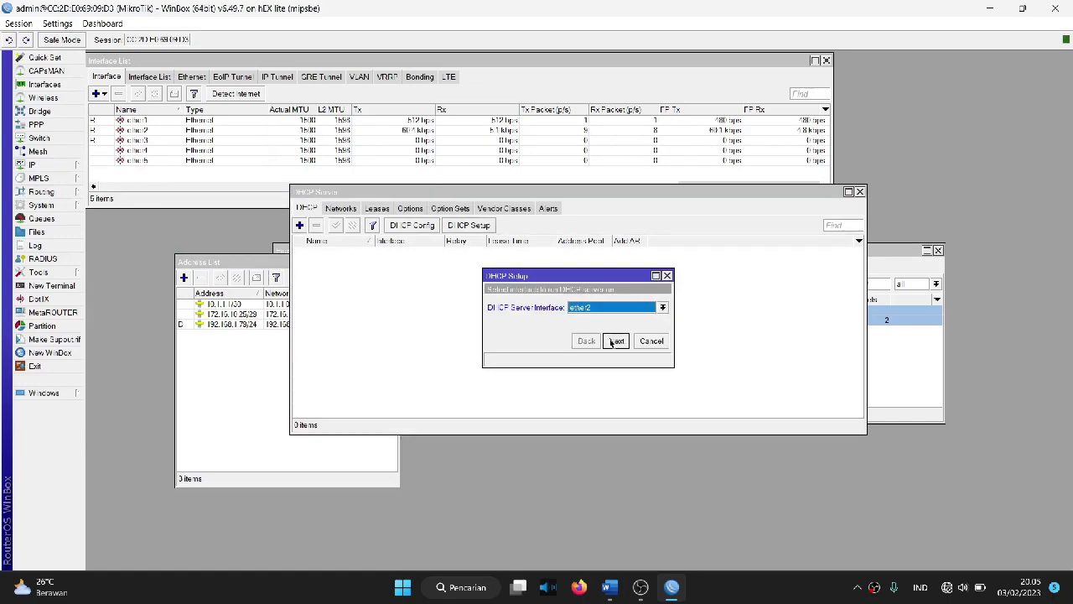
click(614, 342)
click(615, 342)
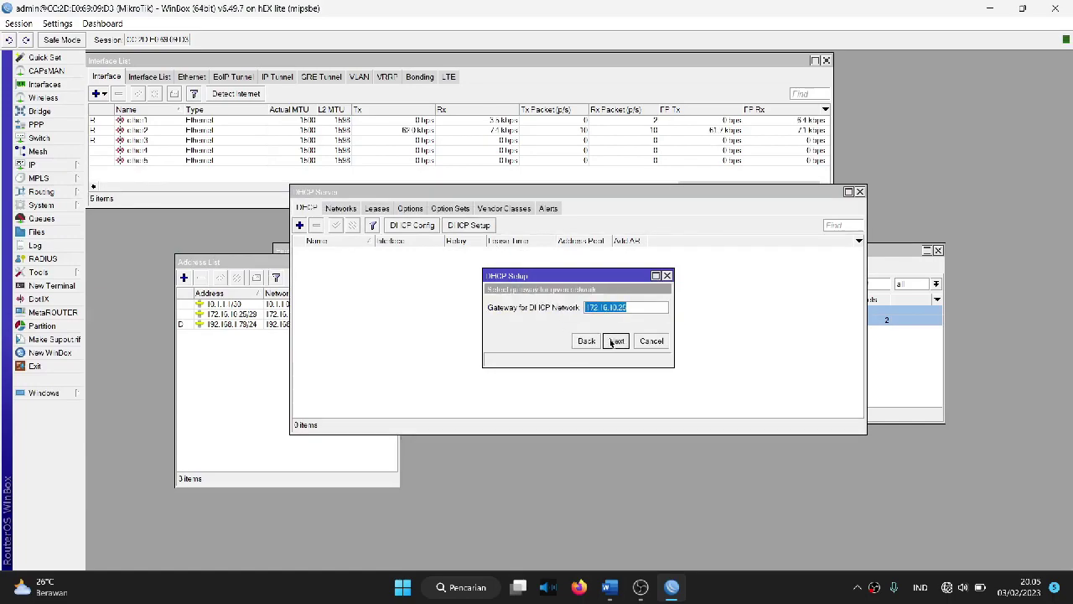
click(615, 342)
click(604, 307)
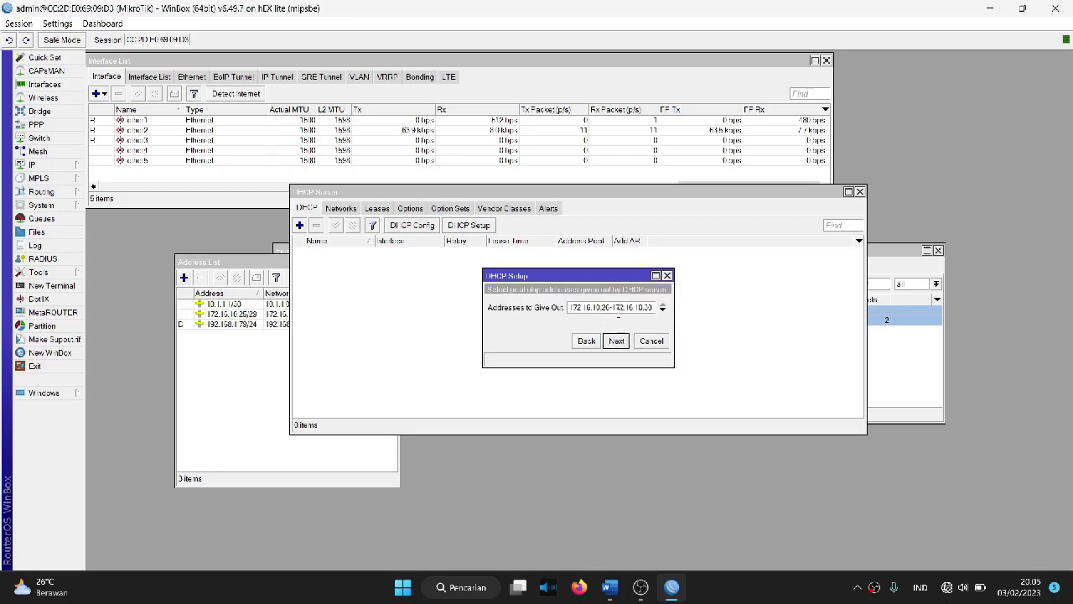
click(610, 587)
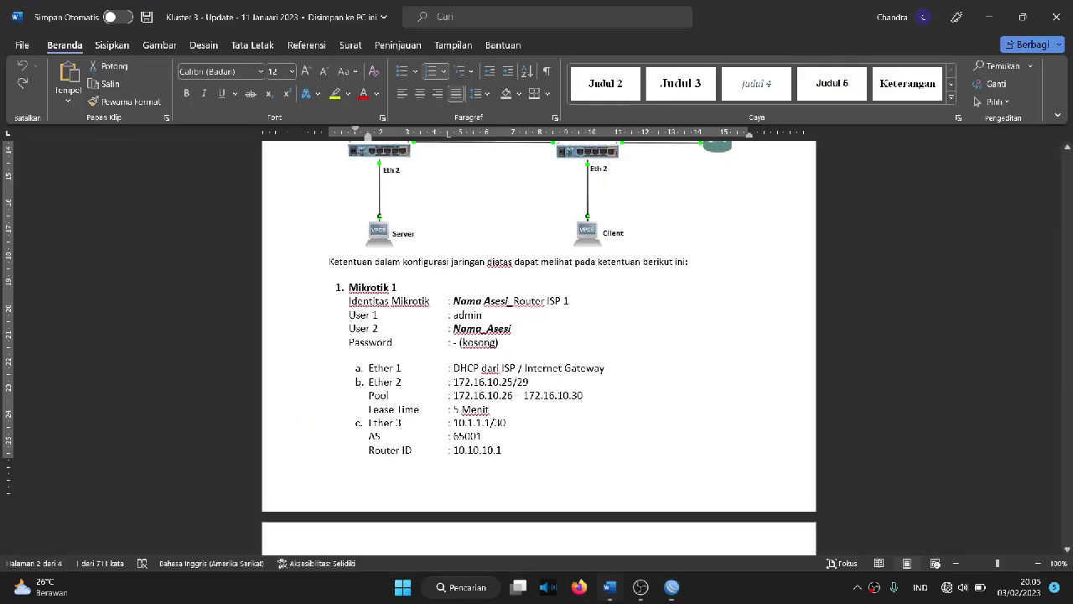
click(665, 596)
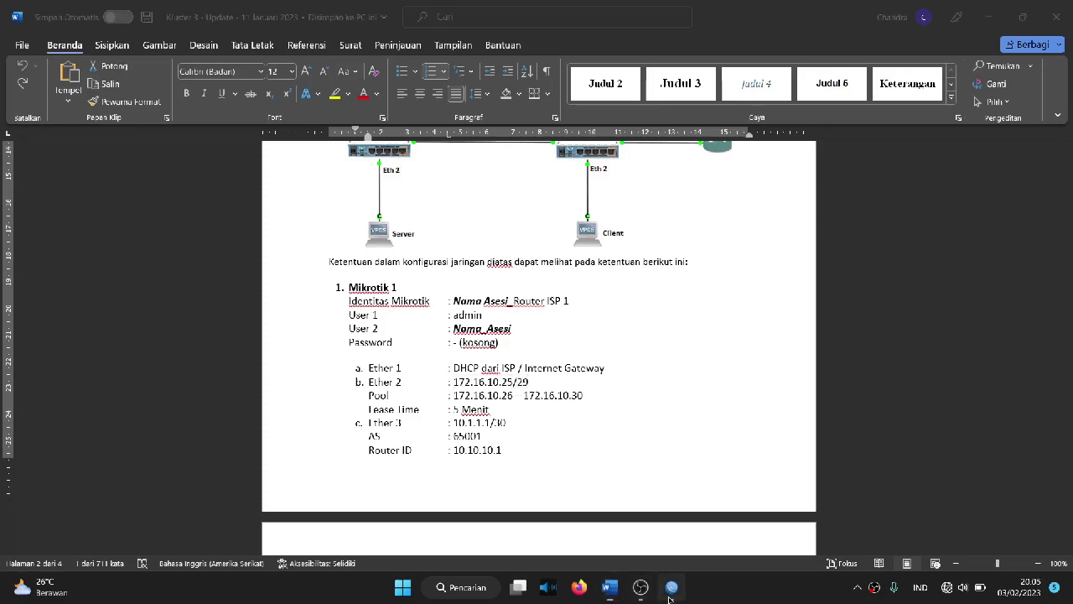
click(616, 341)
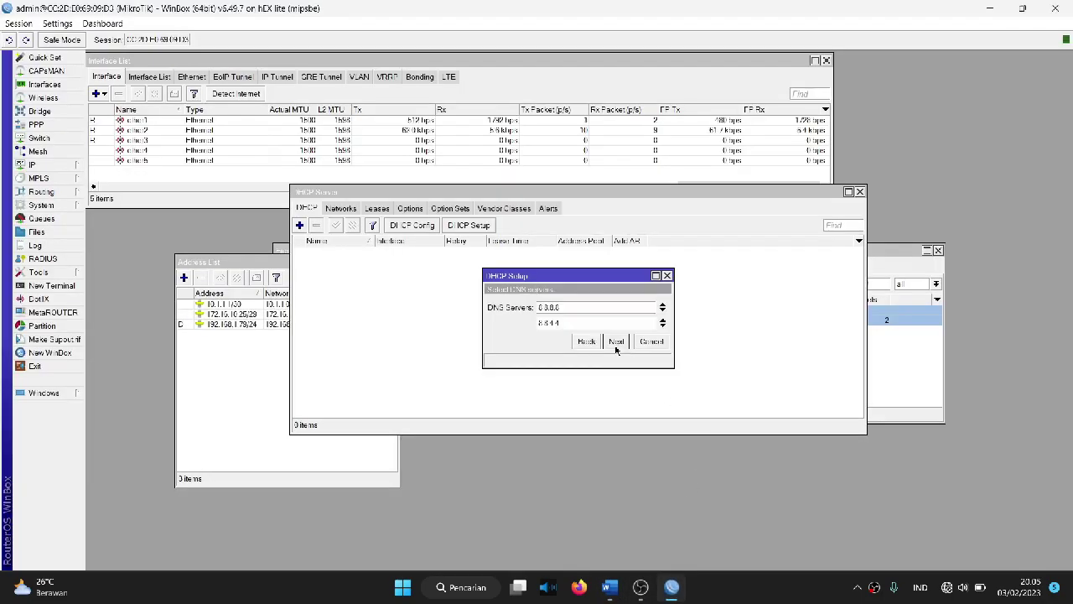
click(616, 340)
Step: Shorten the lease time to 00:05:00, finish creating dhcp1, and close the server list
key(Left)
key(Left)
key(Left)
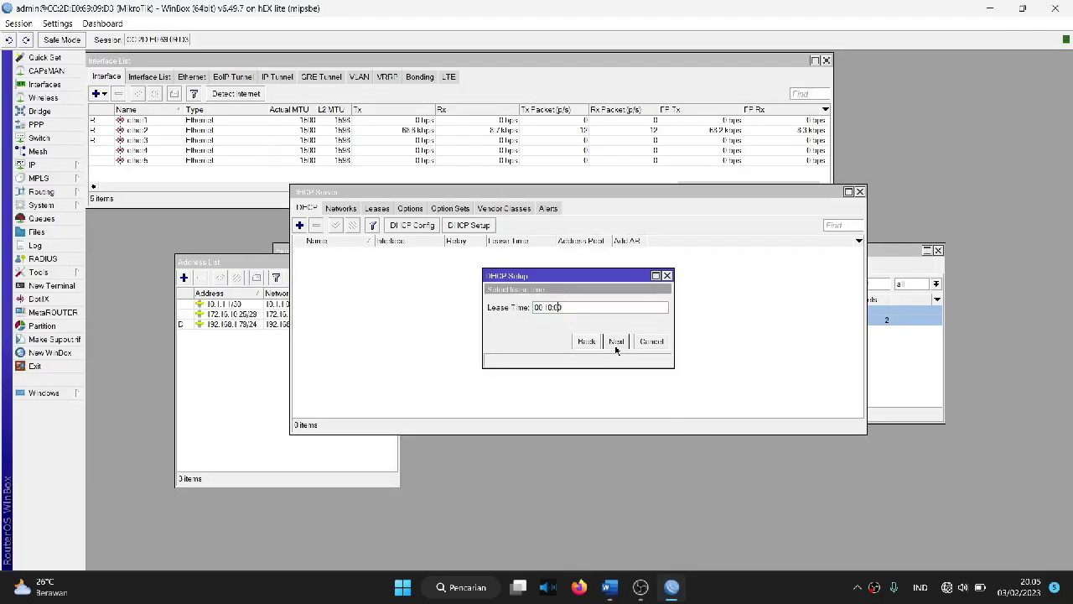
key(BackSpace)
click(615, 344)
click(587, 303)
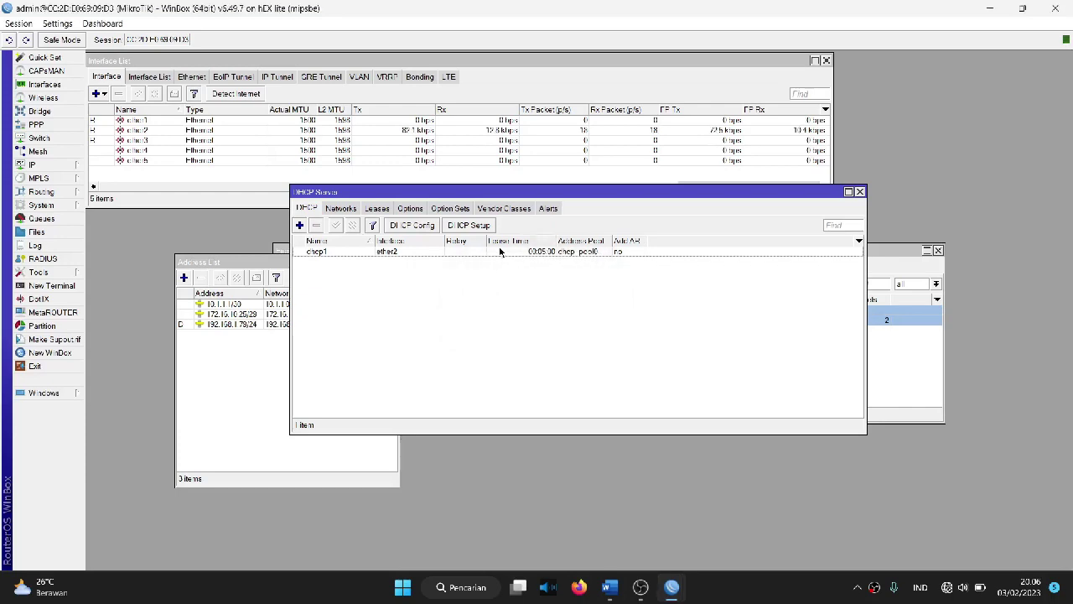
click(501, 252)
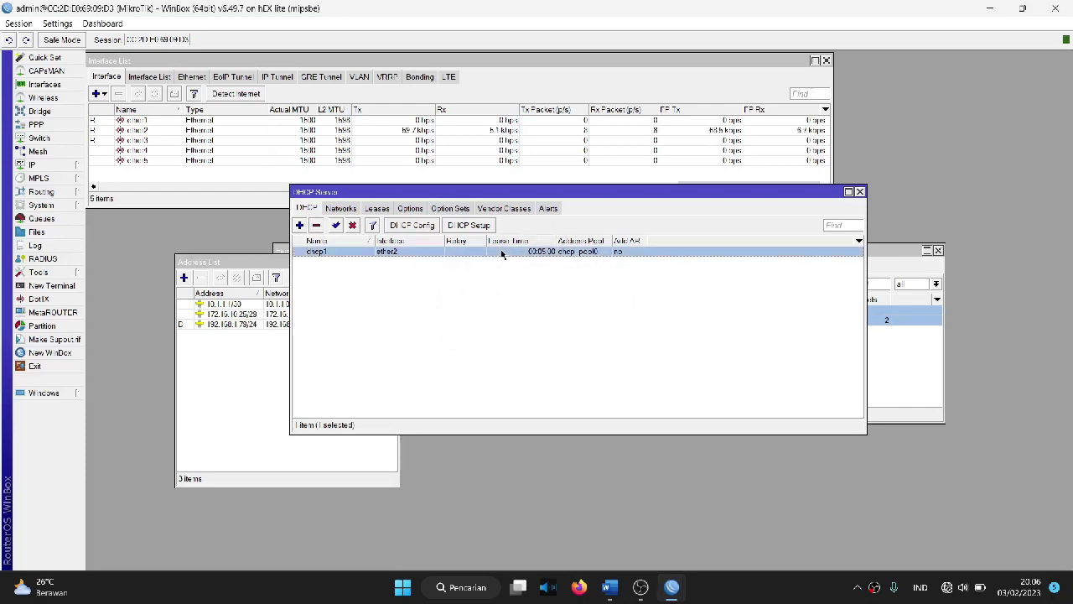
click(451, 278)
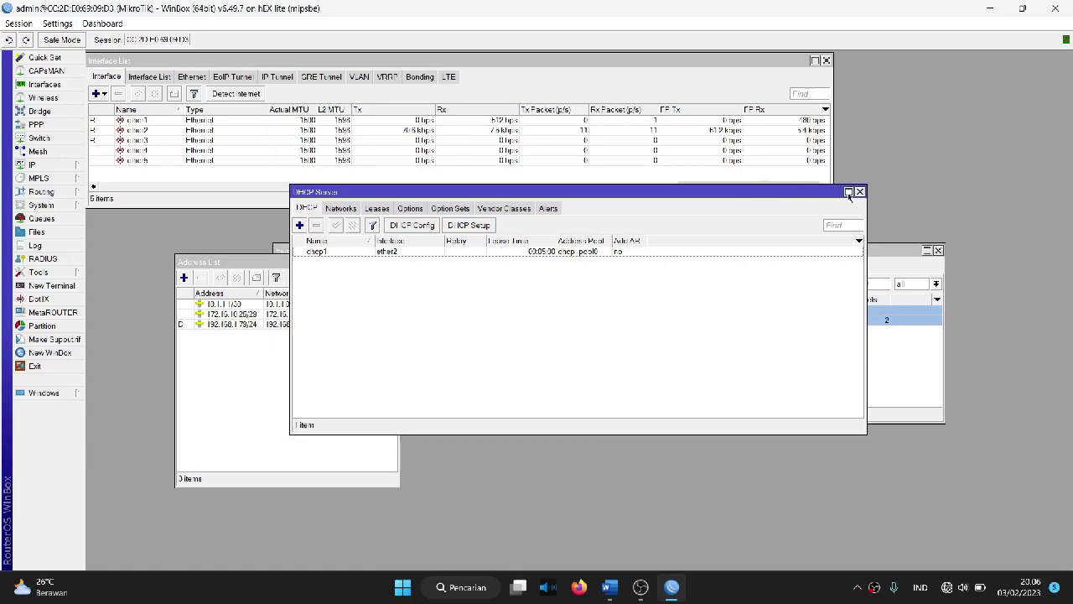
click(860, 191)
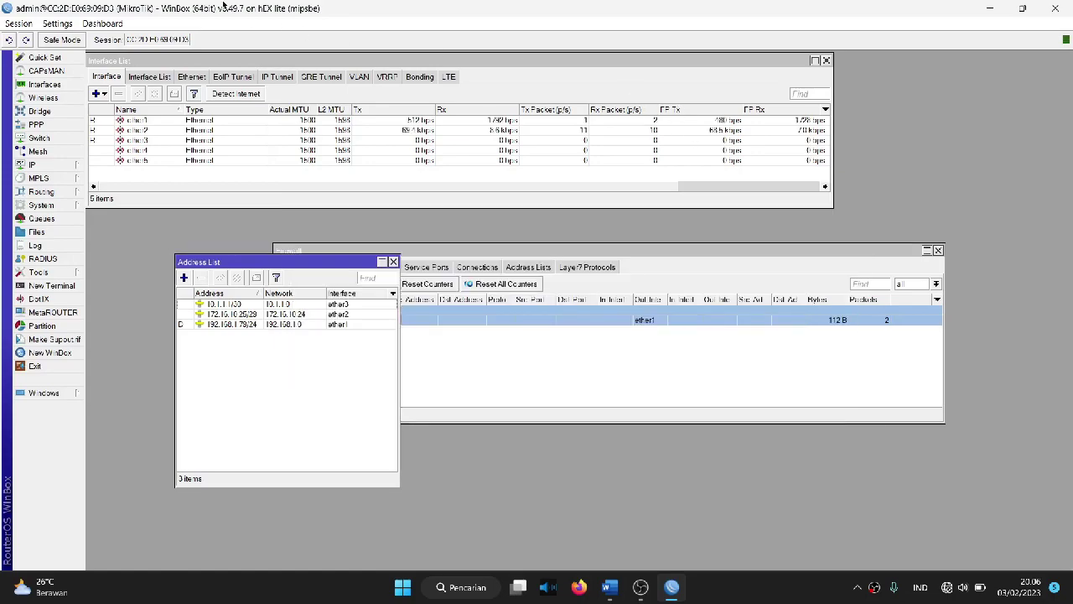
Step: Set the router identity to the candidate's name followed by 'Router ISP 1'
click(43, 205)
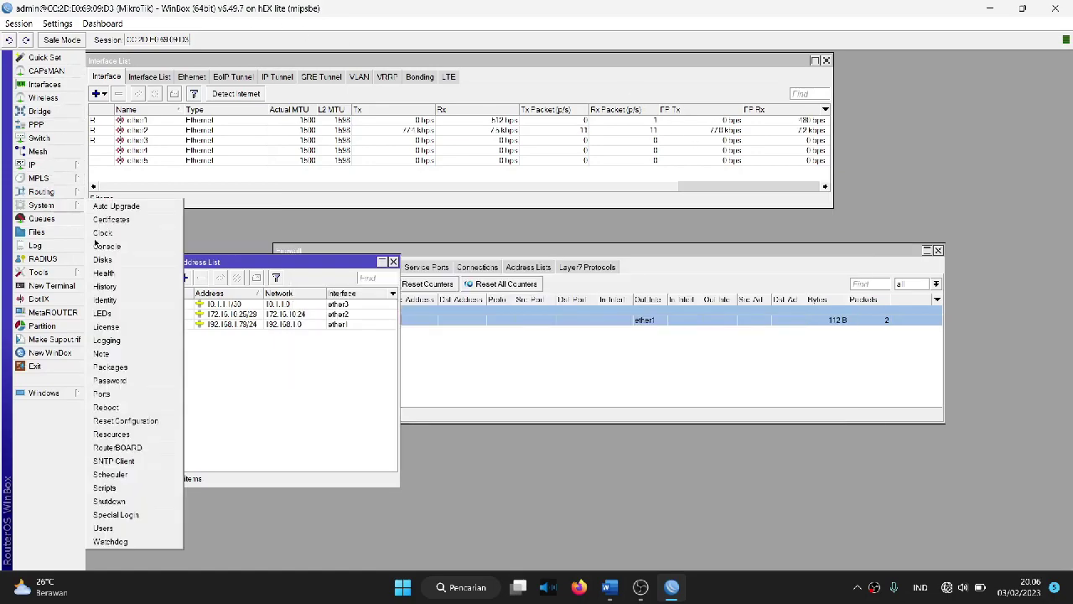
click(117, 303)
key(BackSpace)
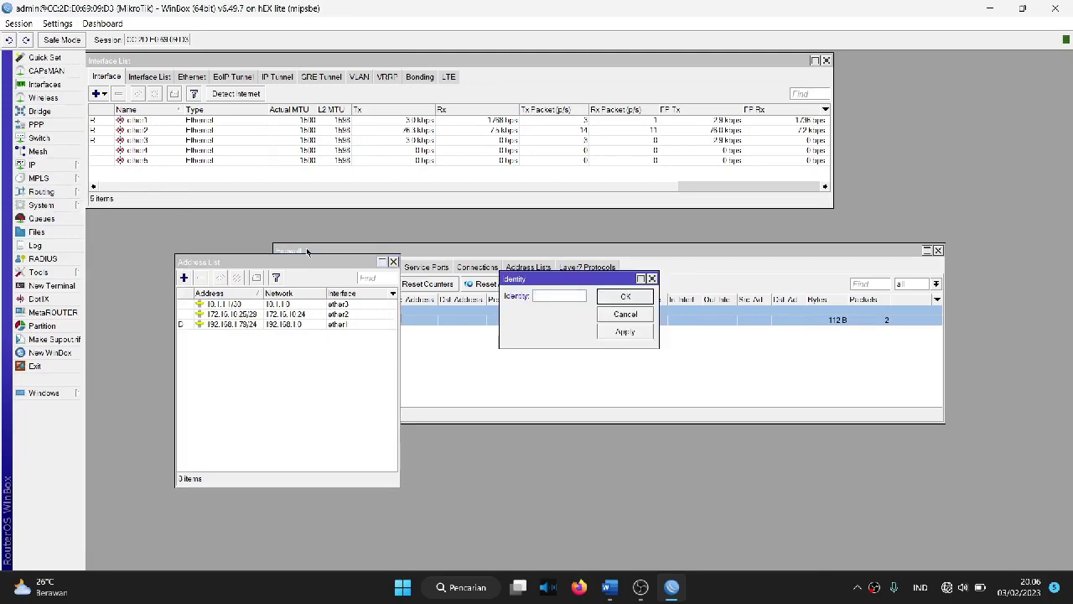
text(CHA)
key(BackSpace)
key(BackSpace)
text(handra_As)
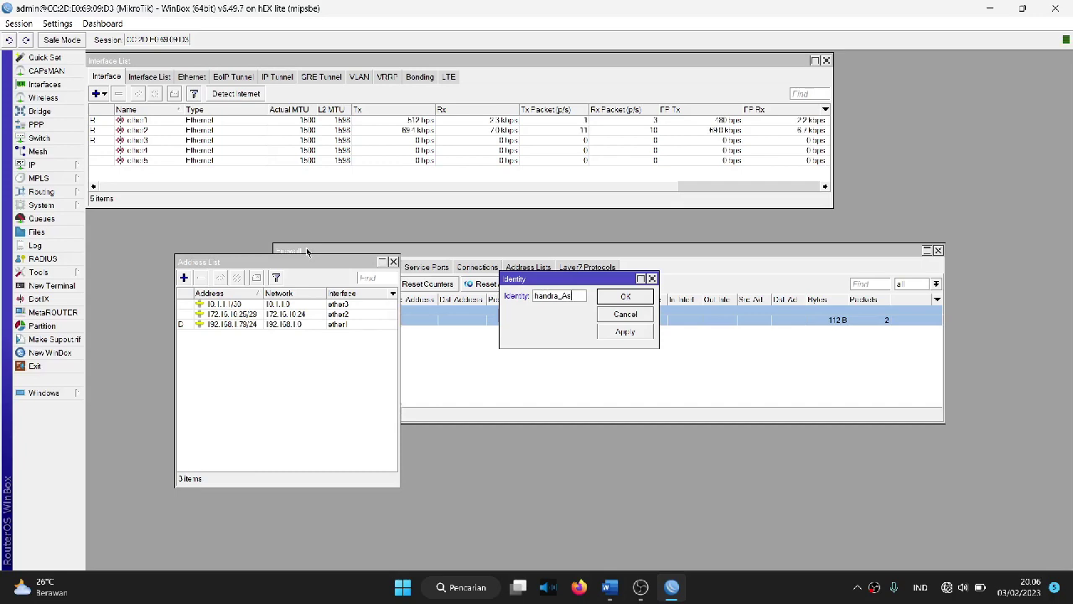
key(BackSpace)
key(BackSpace)
text(outer)
text( ISP)
text( I)
click(602, 333)
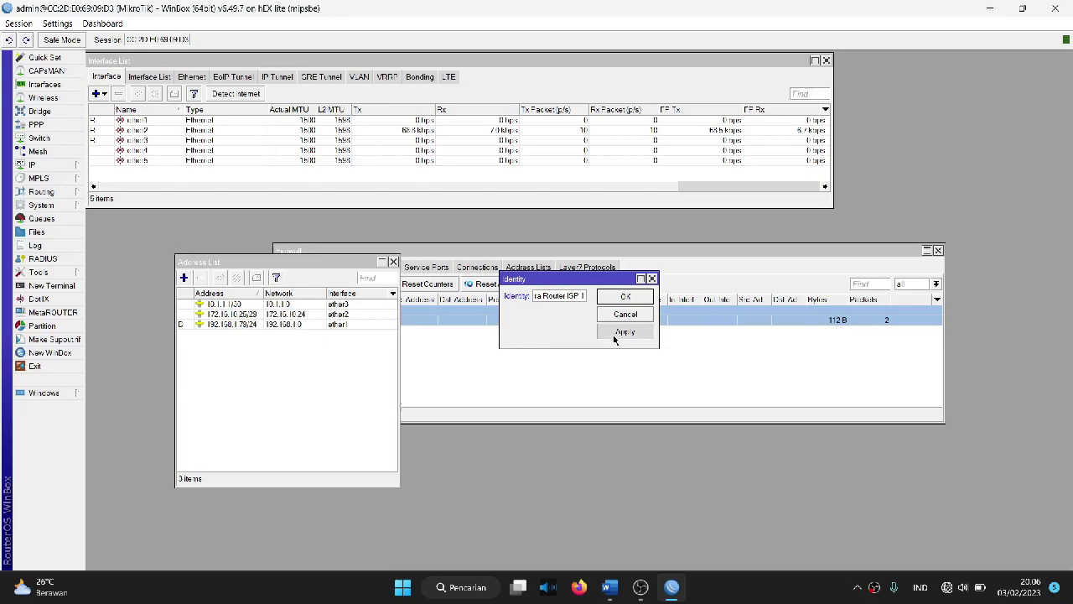
click(621, 296)
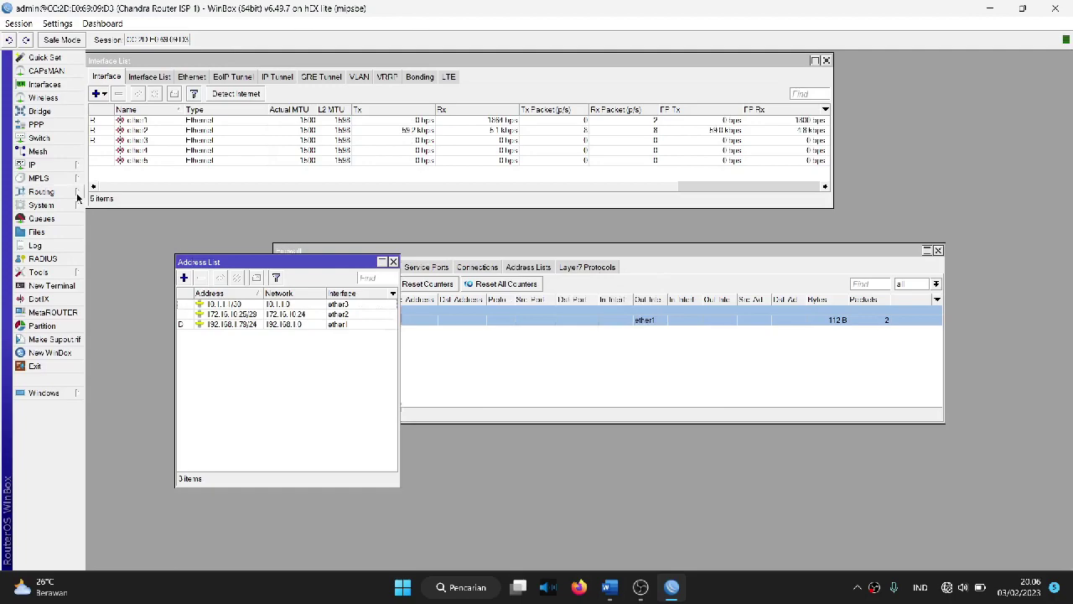
Step: Review the Mikrotik 1 user requirements in the Word spec, then return to WinBox's System menu
click(610, 587)
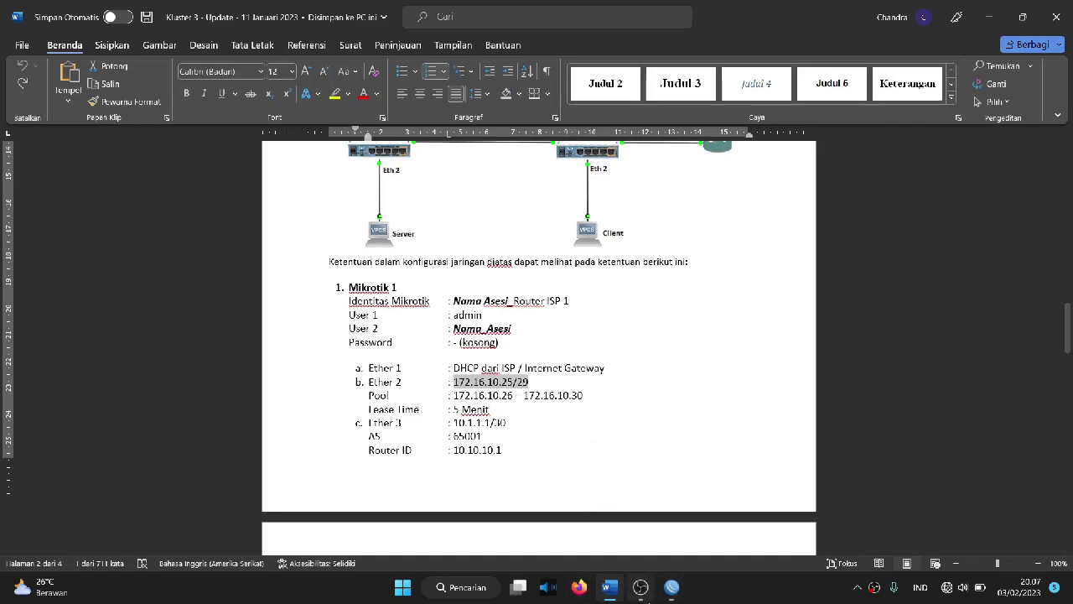
click(672, 587)
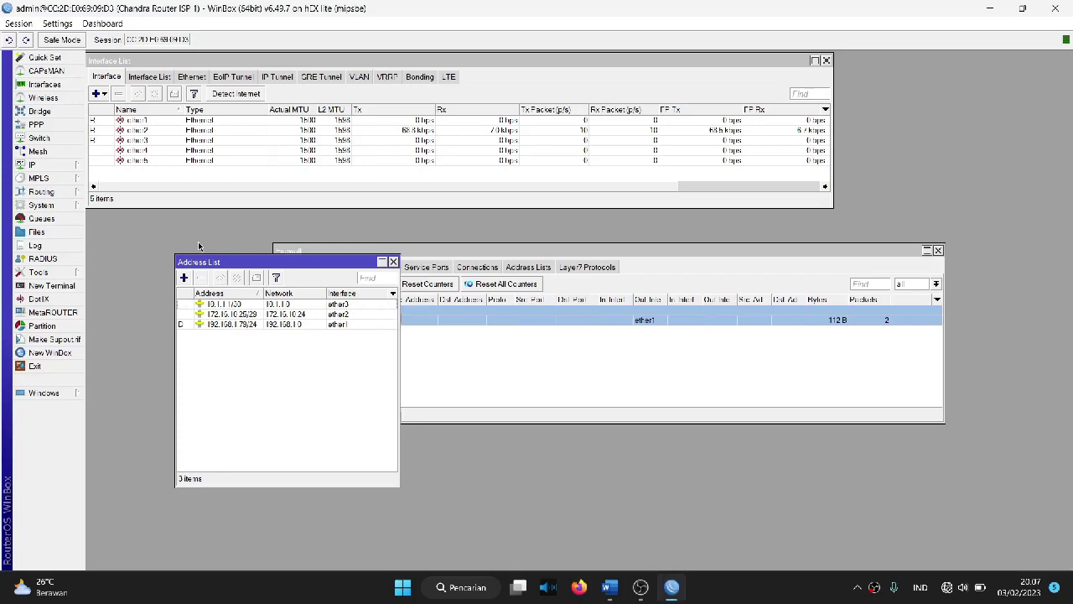
click(42, 206)
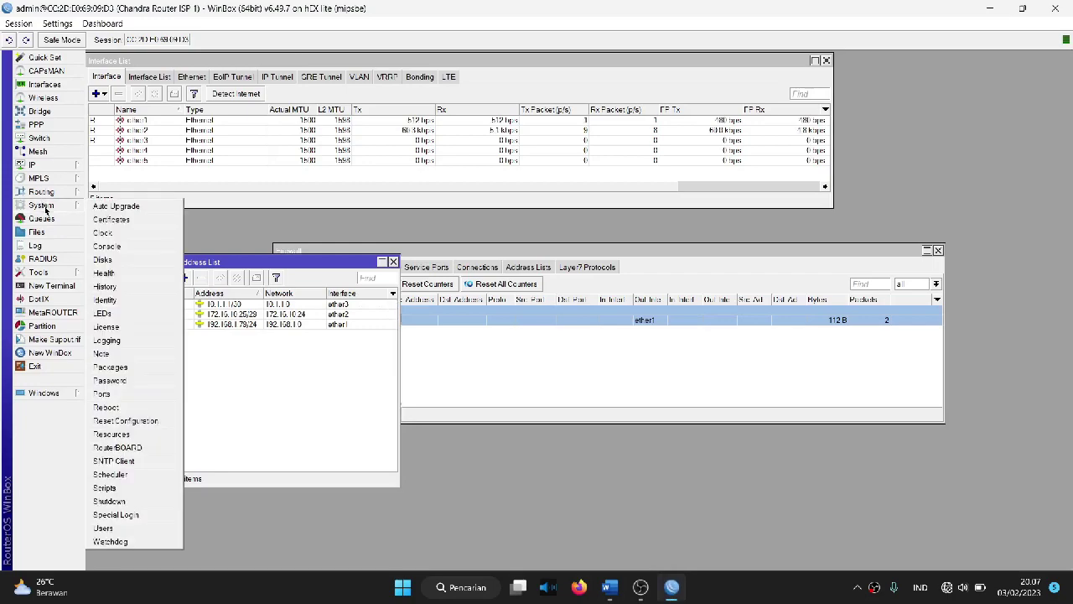
Step: Add a full-group router user named after the candidate, then close the user list
click(118, 529)
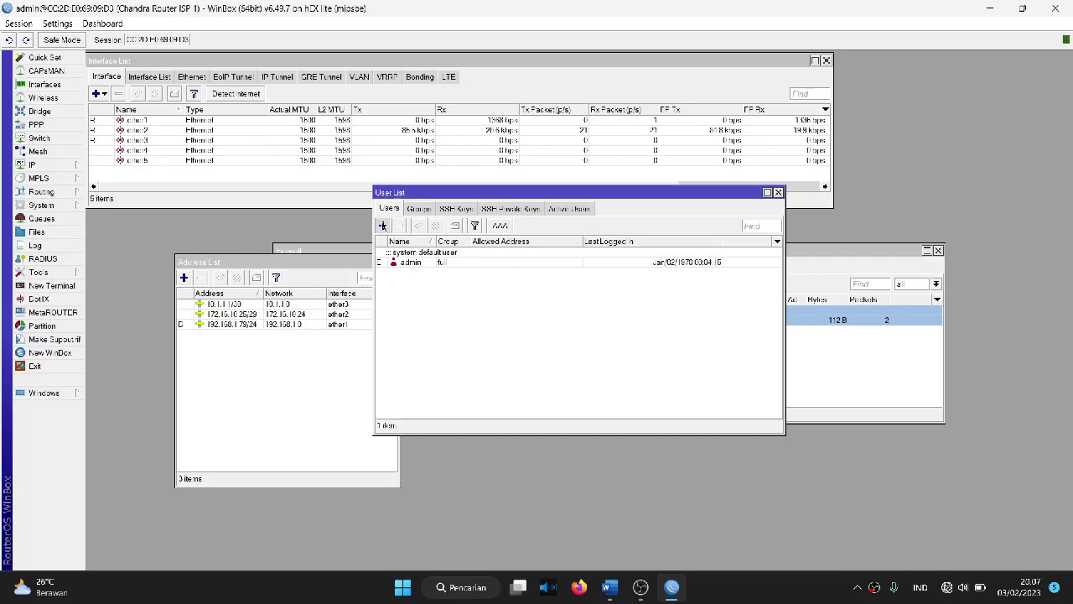
click(383, 226)
key(BackSpace)
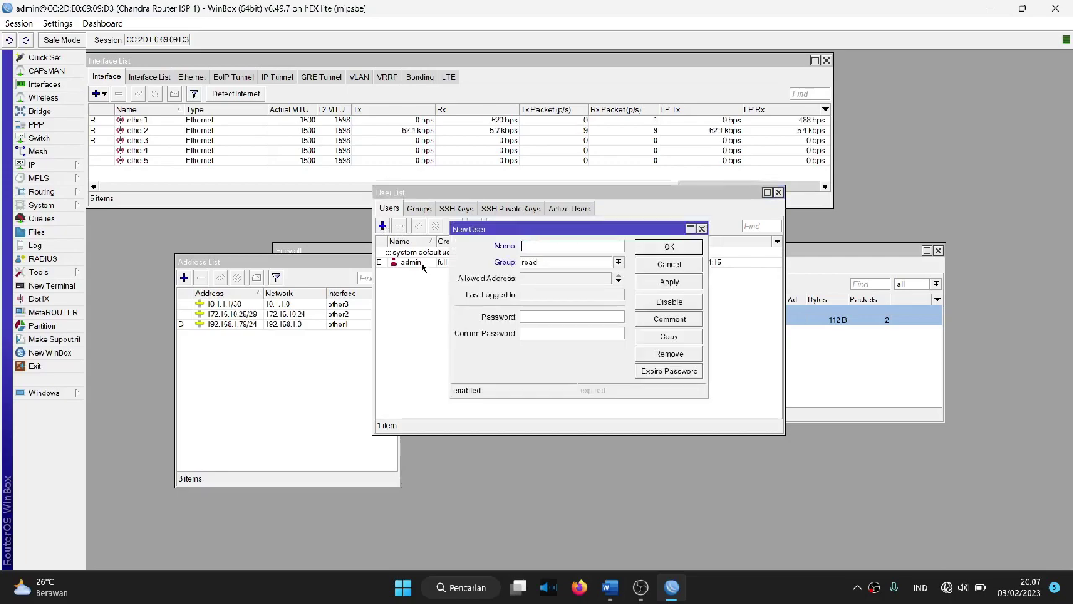
text(C)
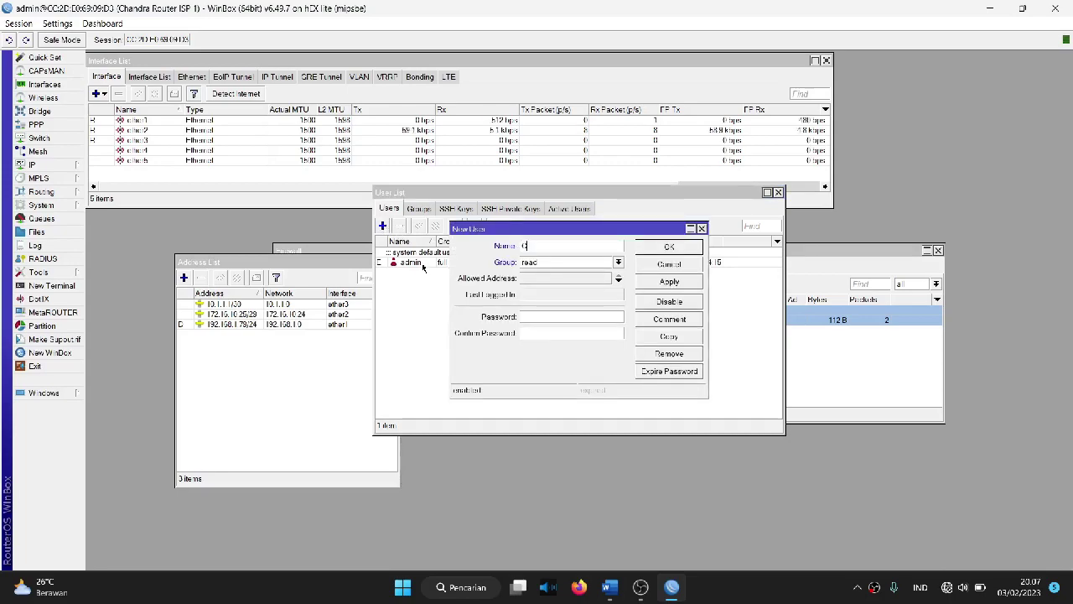
text(handra)
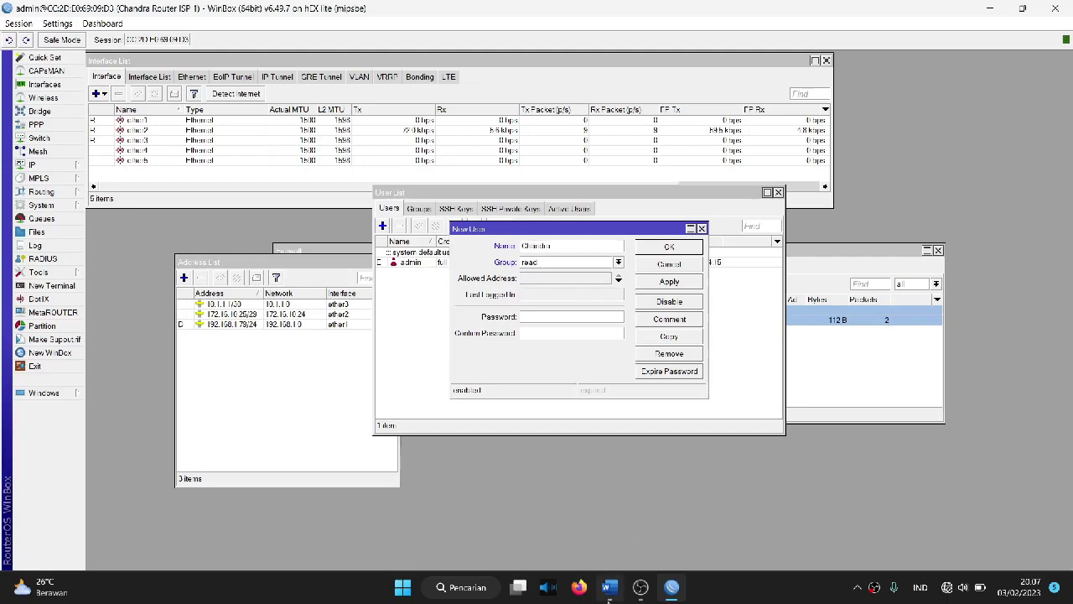
key(alt+Tab)
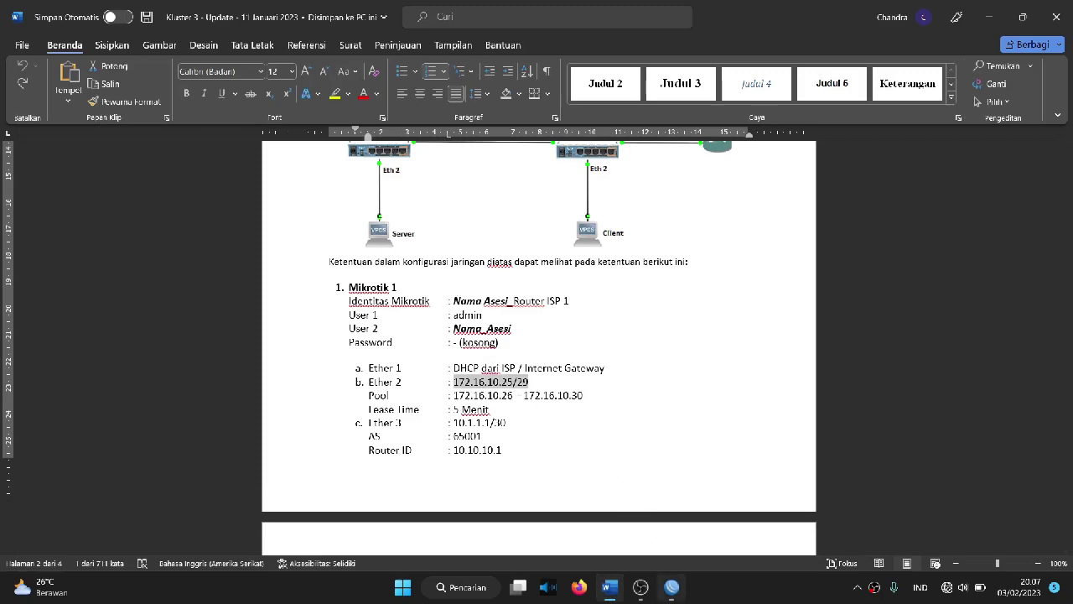
click(671, 587)
click(591, 262)
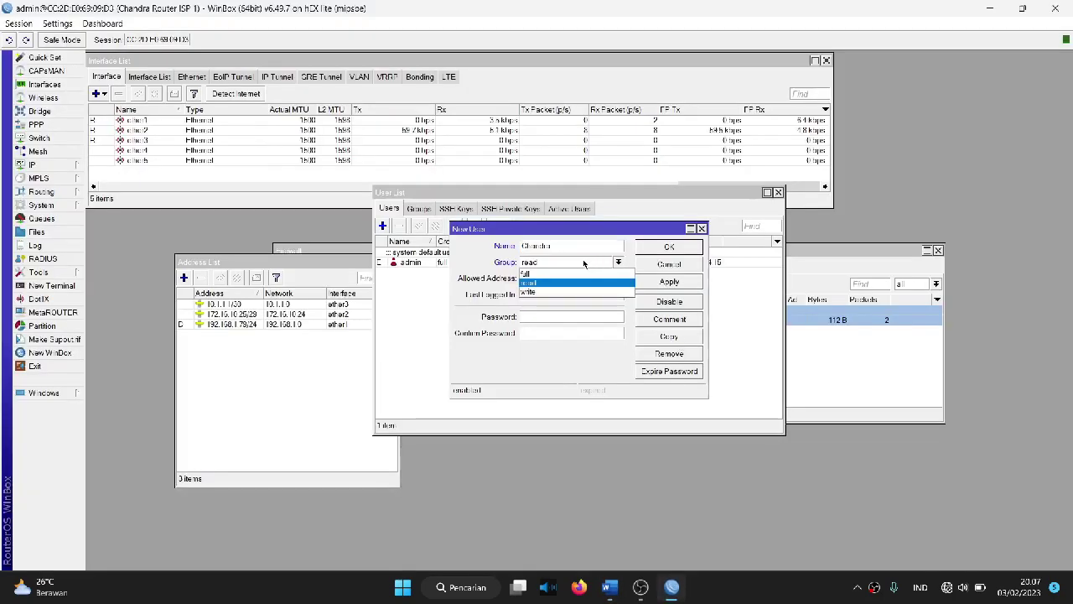
click(567, 271)
click(669, 282)
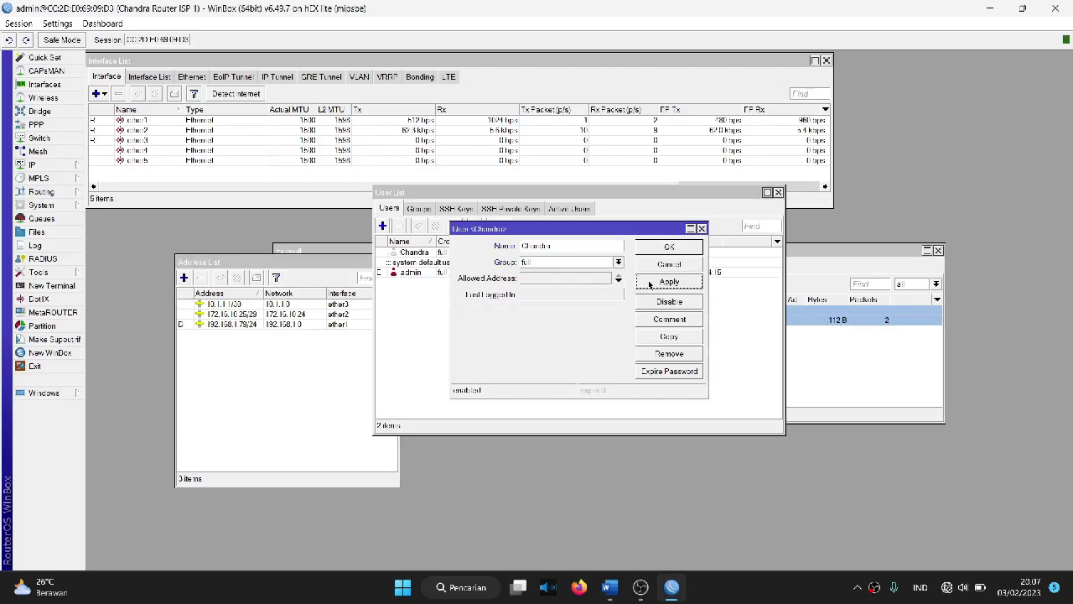
click(666, 249)
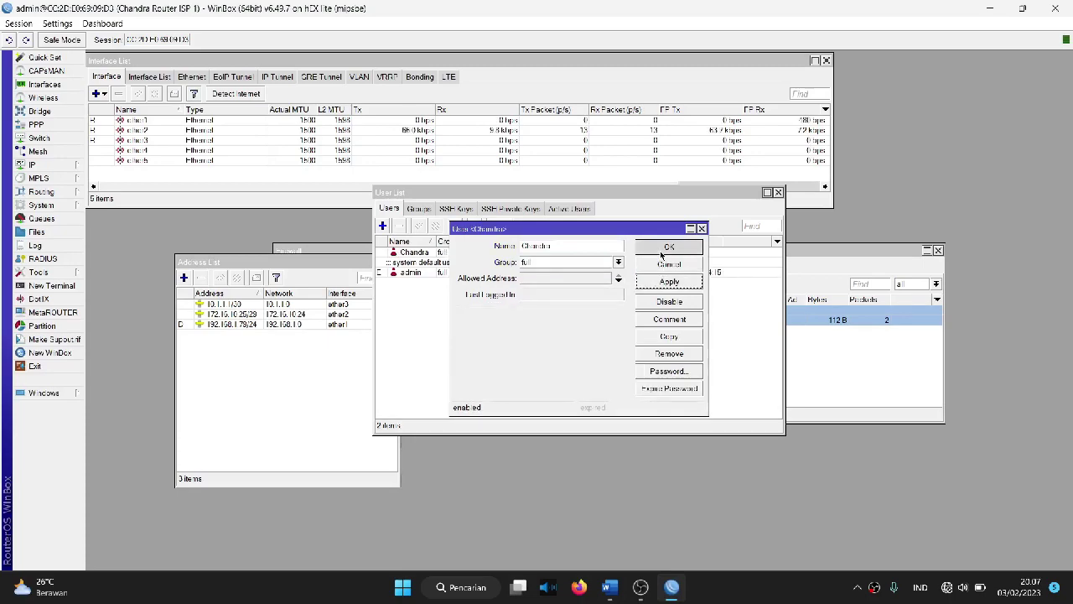
click(414, 255)
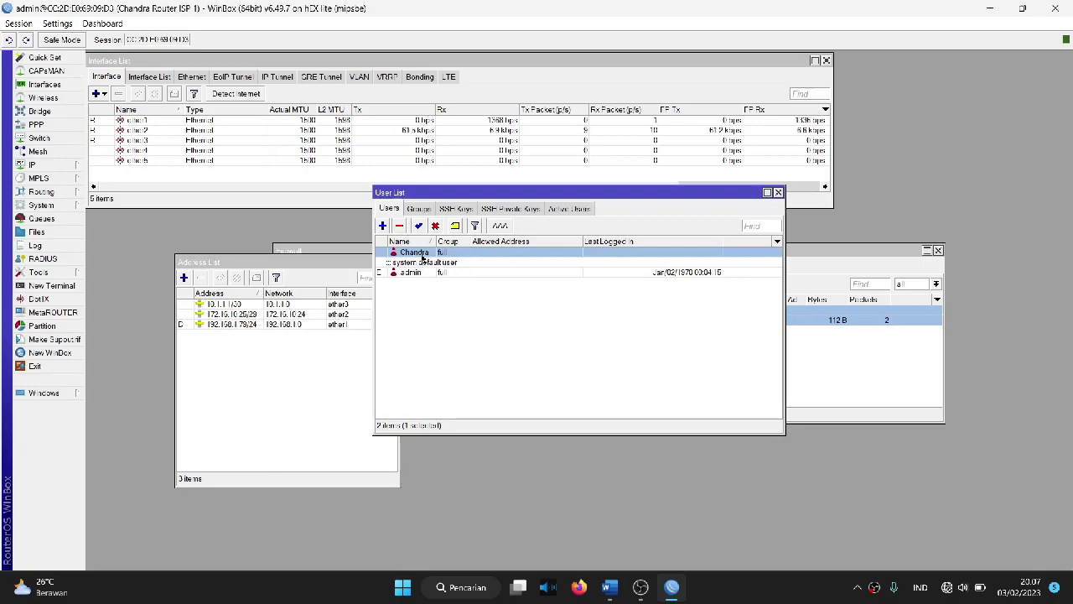
click(778, 194)
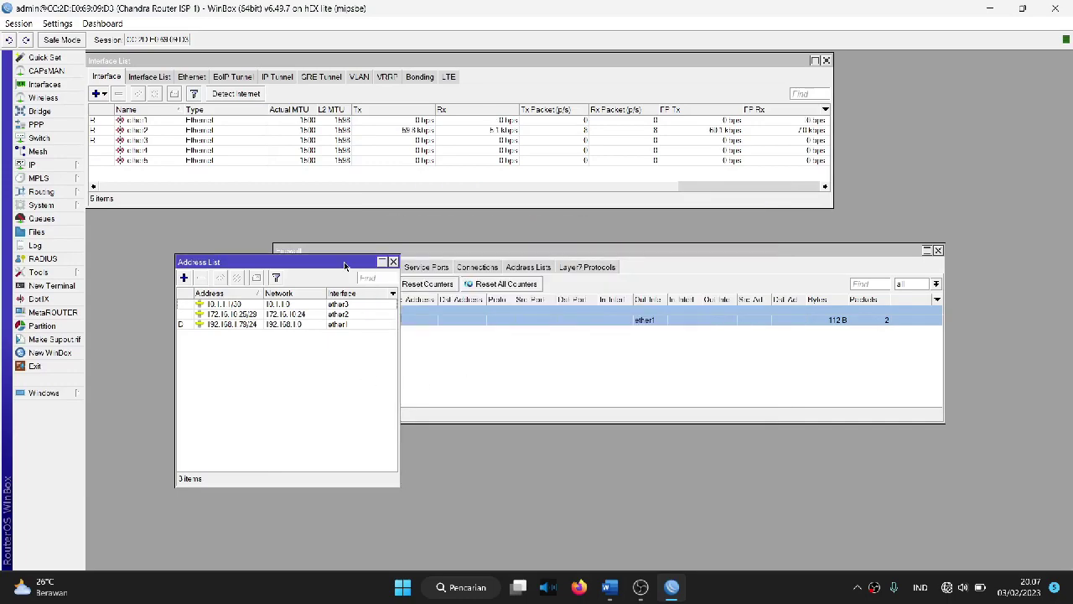
Step: Open the default instance from Routing > BGP Instances, dismissing the password prompt
click(53, 192)
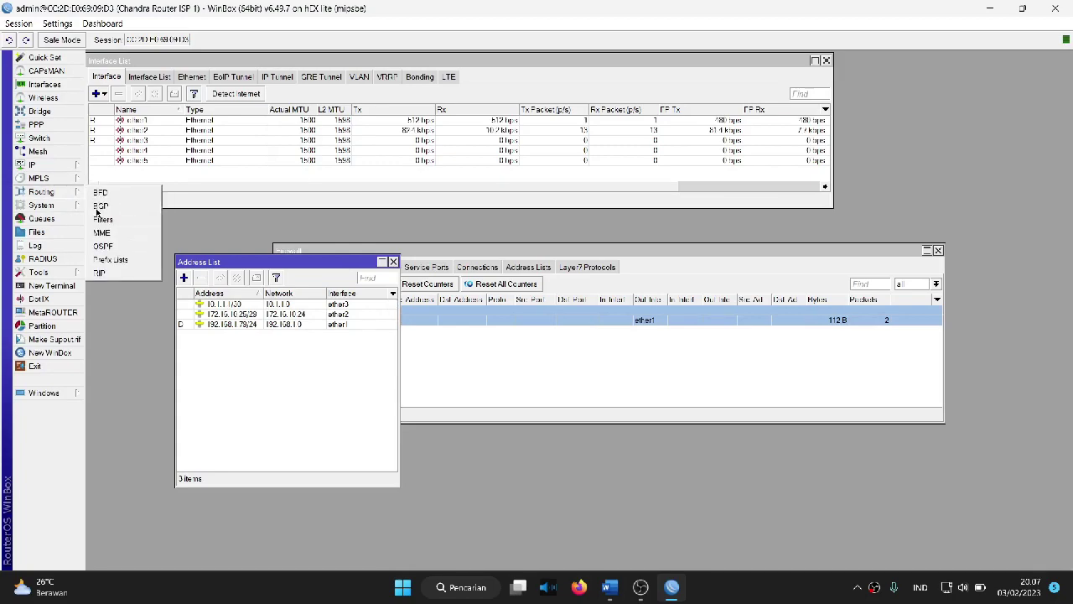
click(95, 209)
key(alt+Tab)
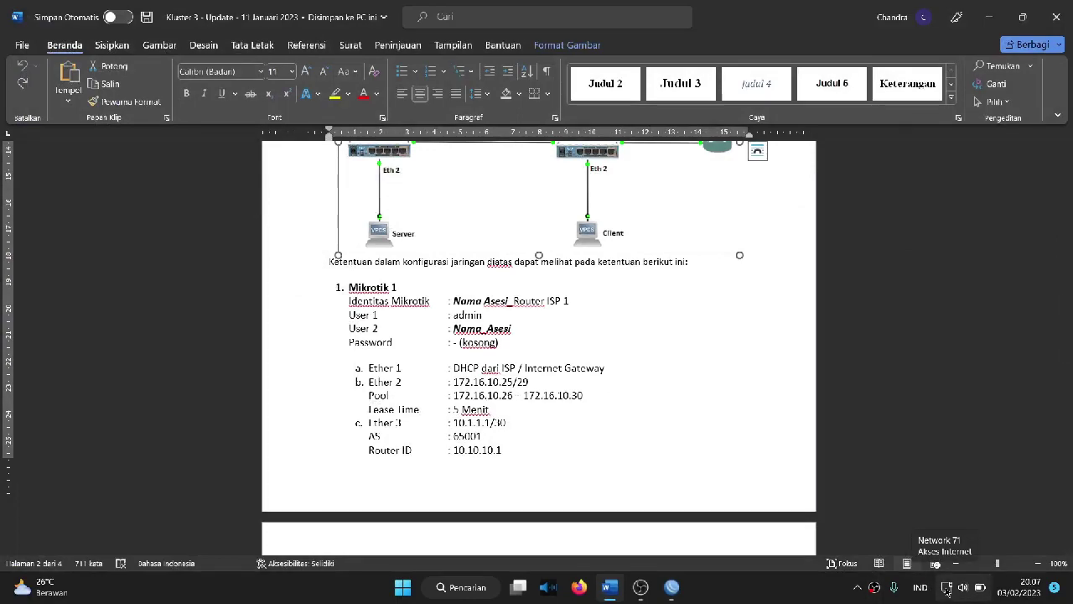
click(673, 586)
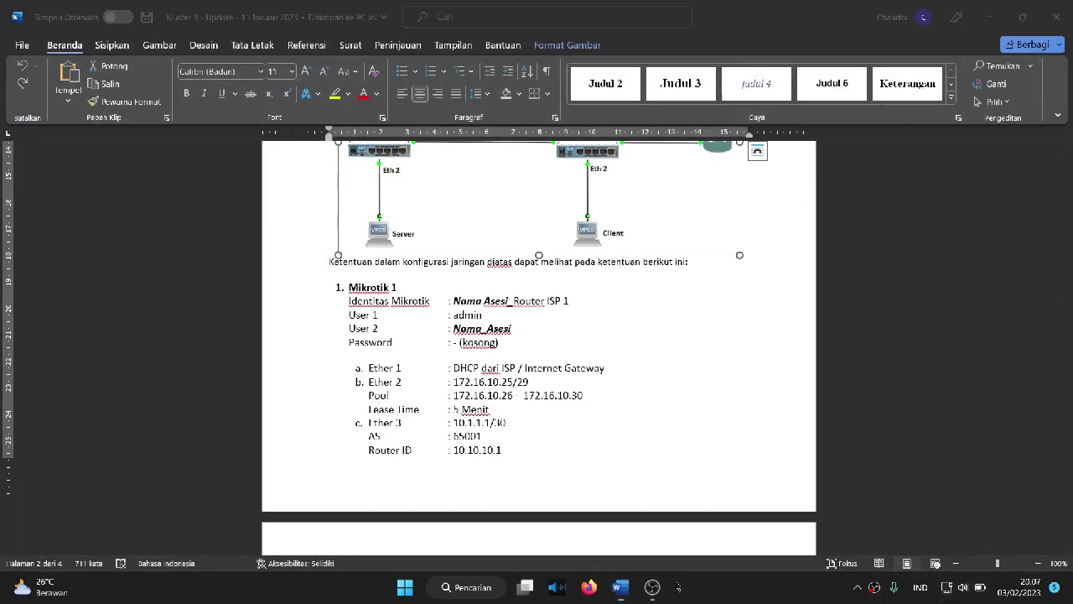
click(670, 298)
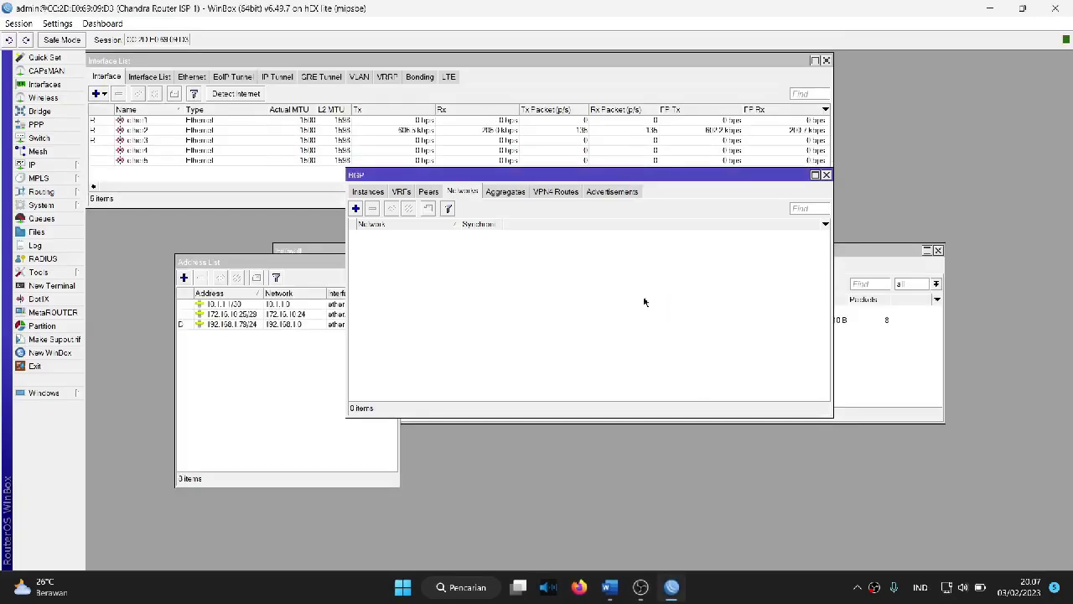
click(359, 194)
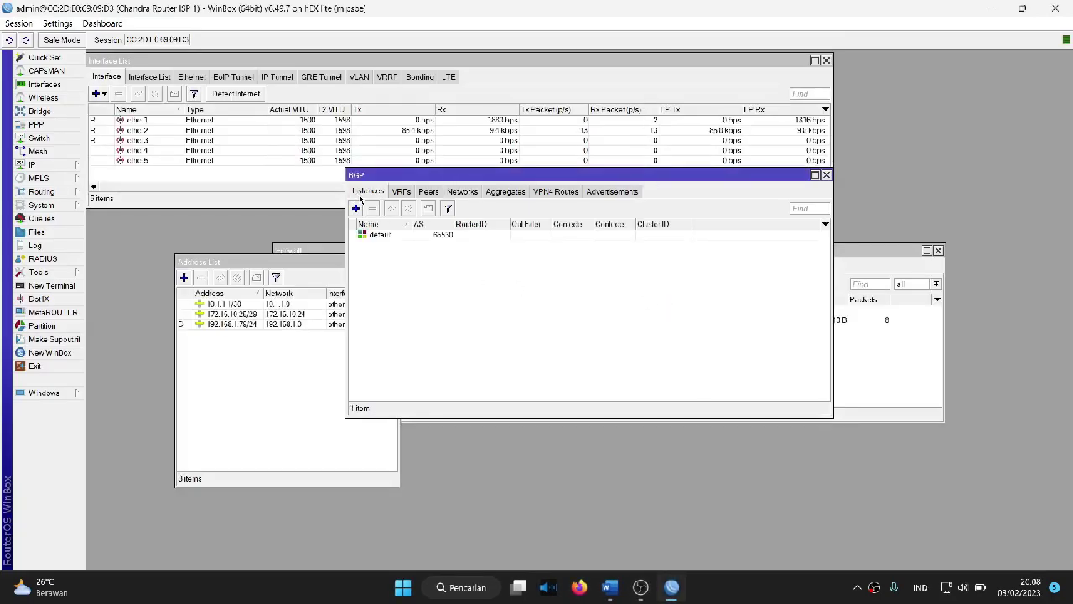
double_click(375, 235)
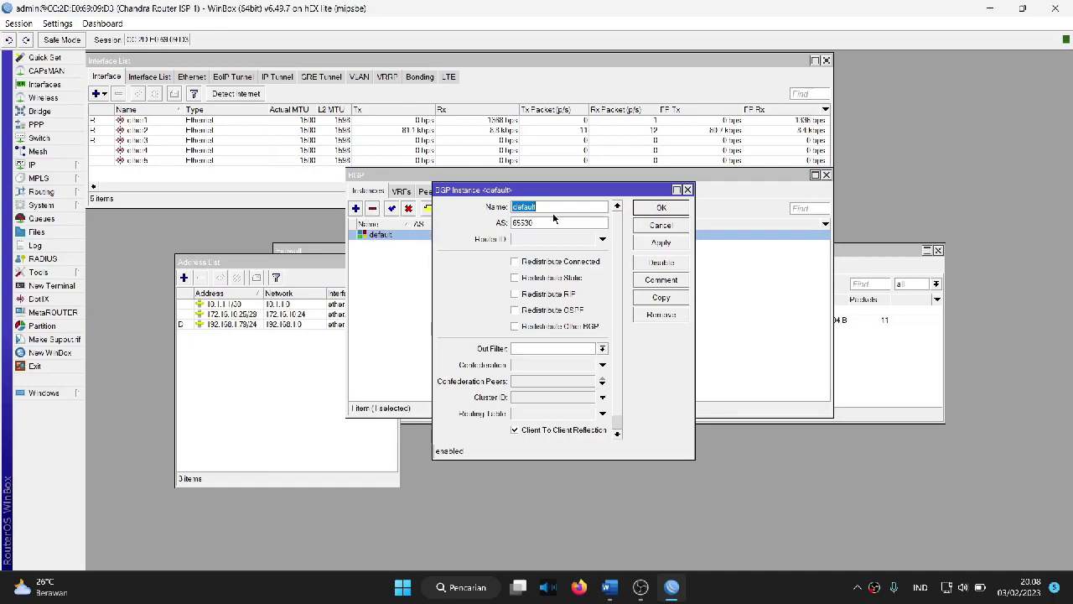
Step: Give the default BGP instance AS 65001 and router ID 10.10.10.1, copied from the task document
double_click(538, 221)
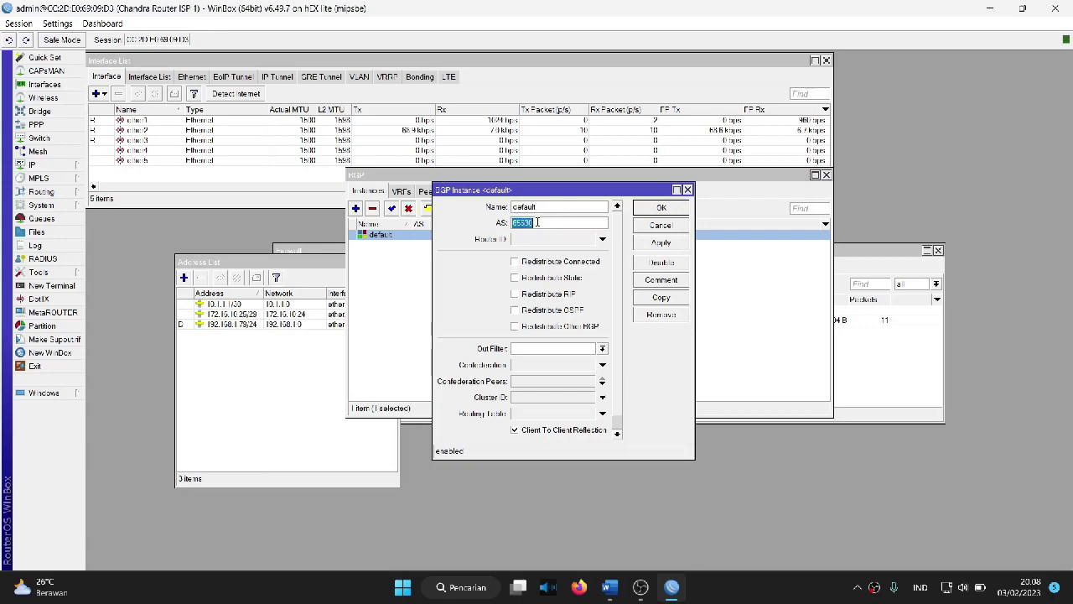
key(BackSpace)
text(65001)
click(585, 491)
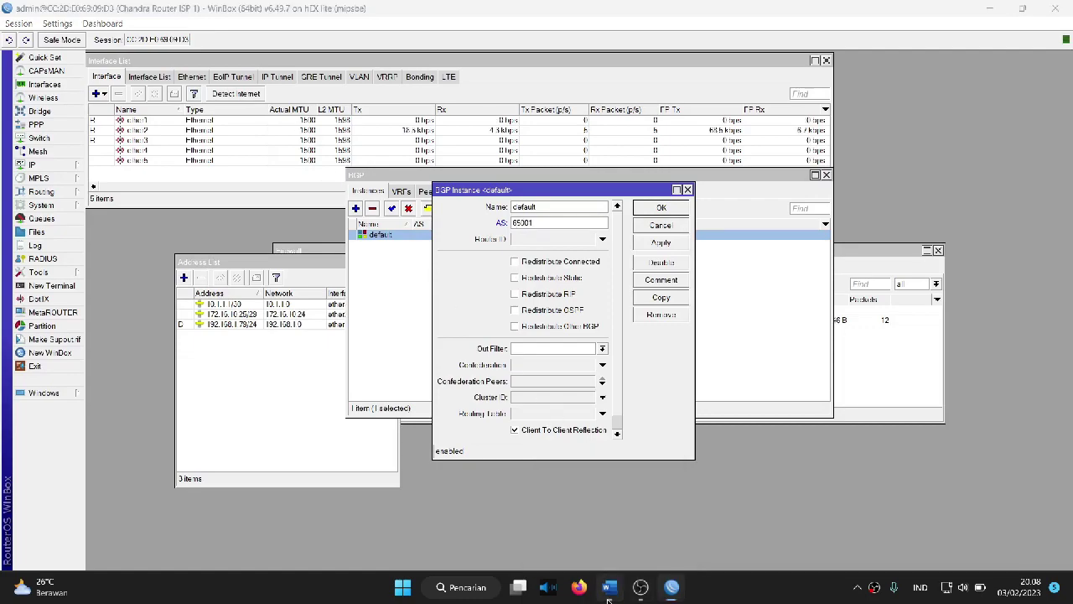
click(529, 435)
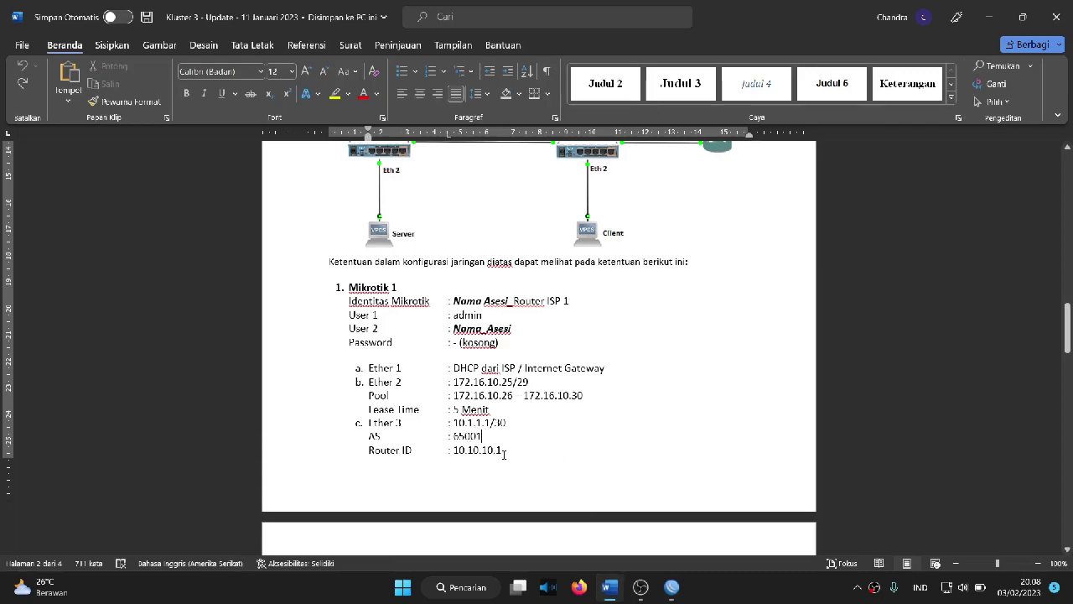
drag(502, 450, 459, 455)
key(ctrl+c)
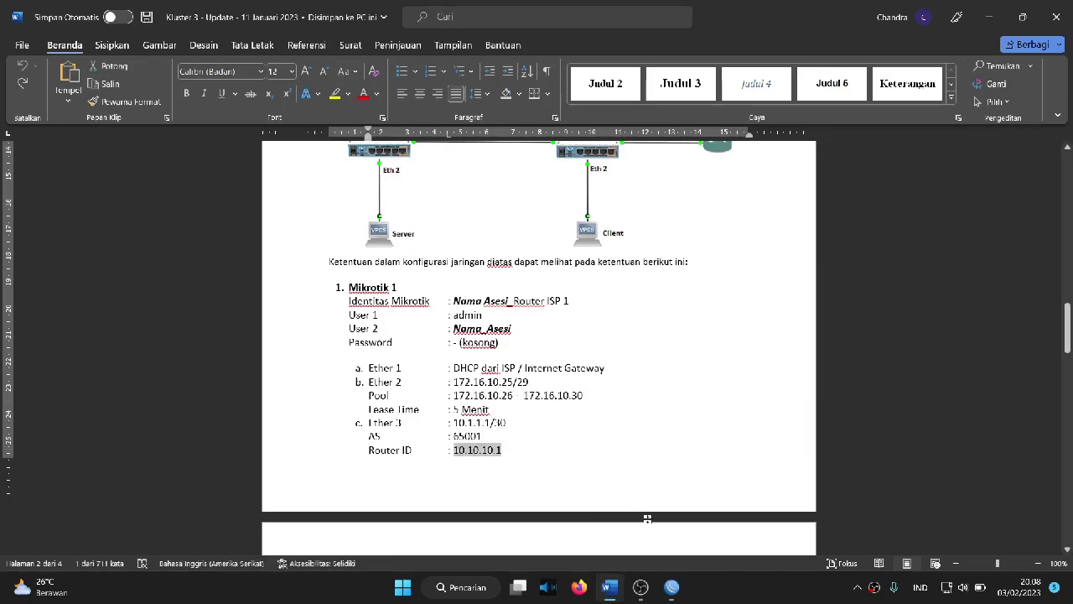
click(671, 587)
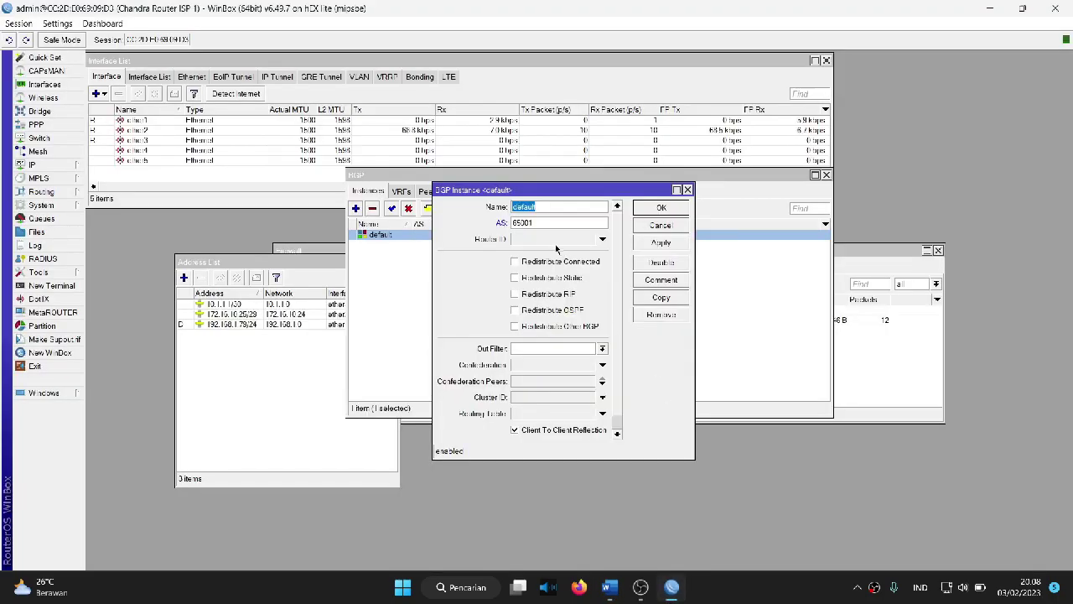
click(553, 242)
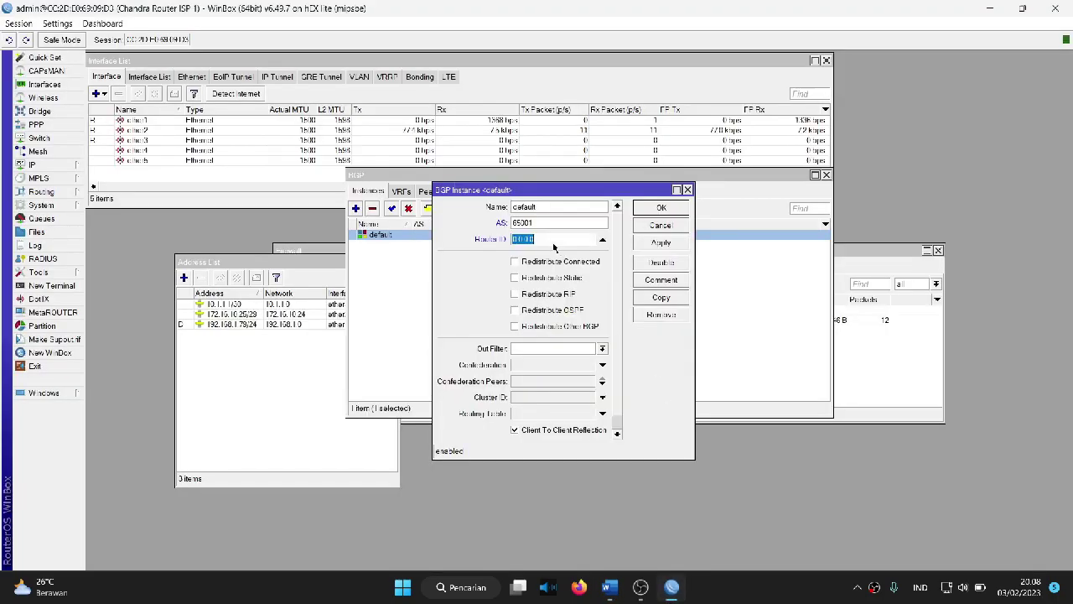
key(ctrl+v)
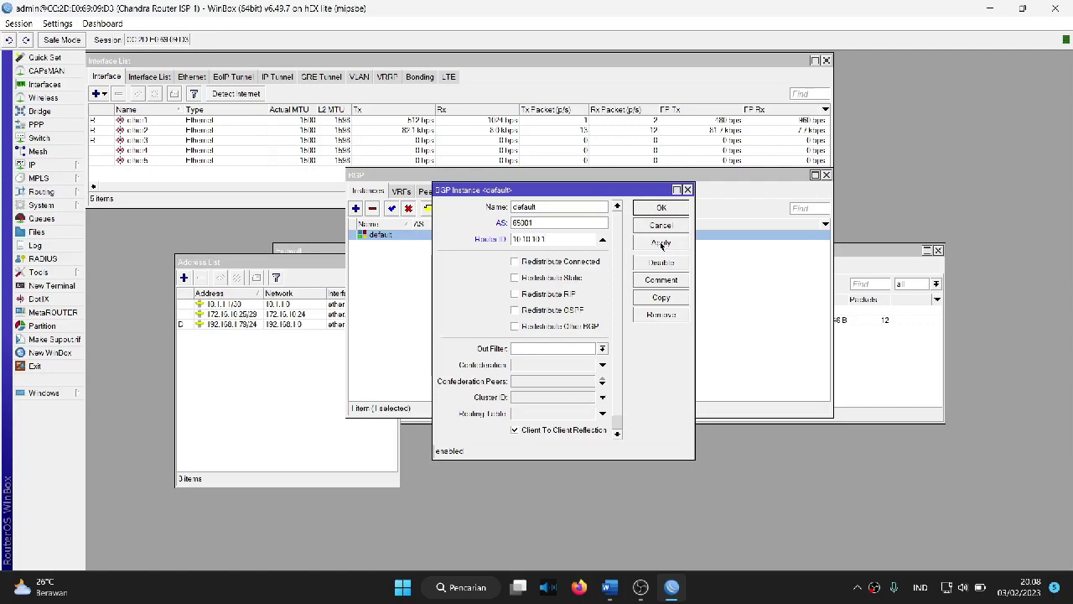
click(661, 244)
click(661, 208)
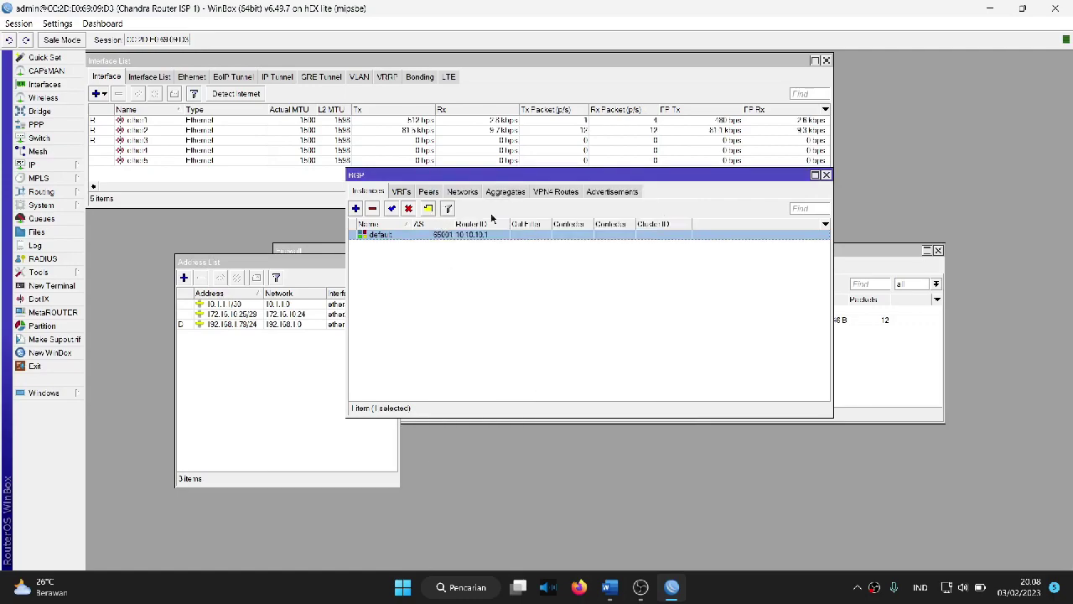
click(428, 192)
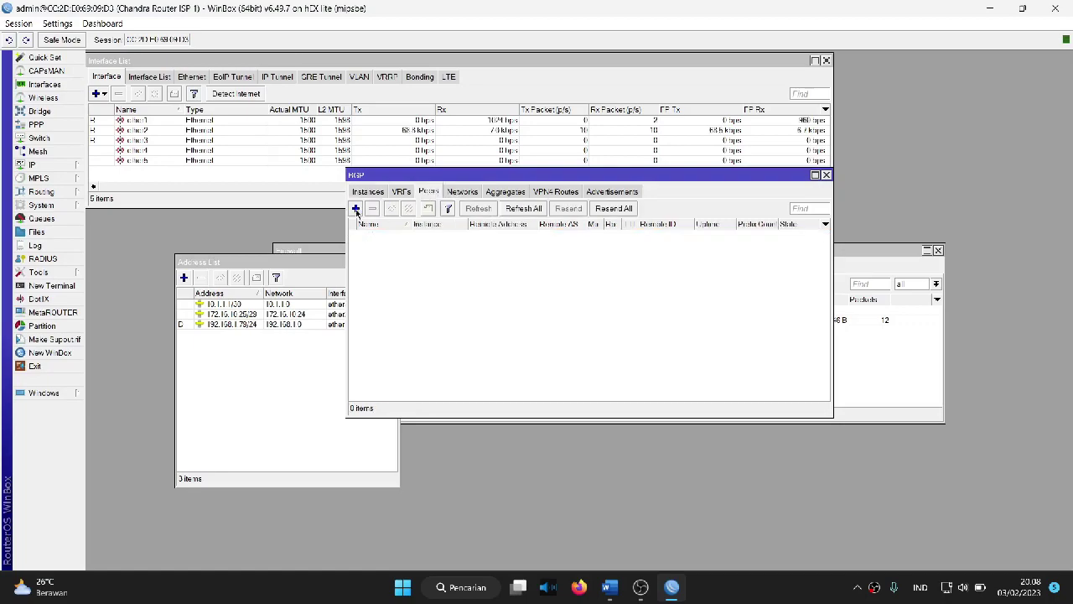
Step: Create a BGP peer named peer-R2 with remote address 10.1.1.2 and remote AS 65002
click(356, 209)
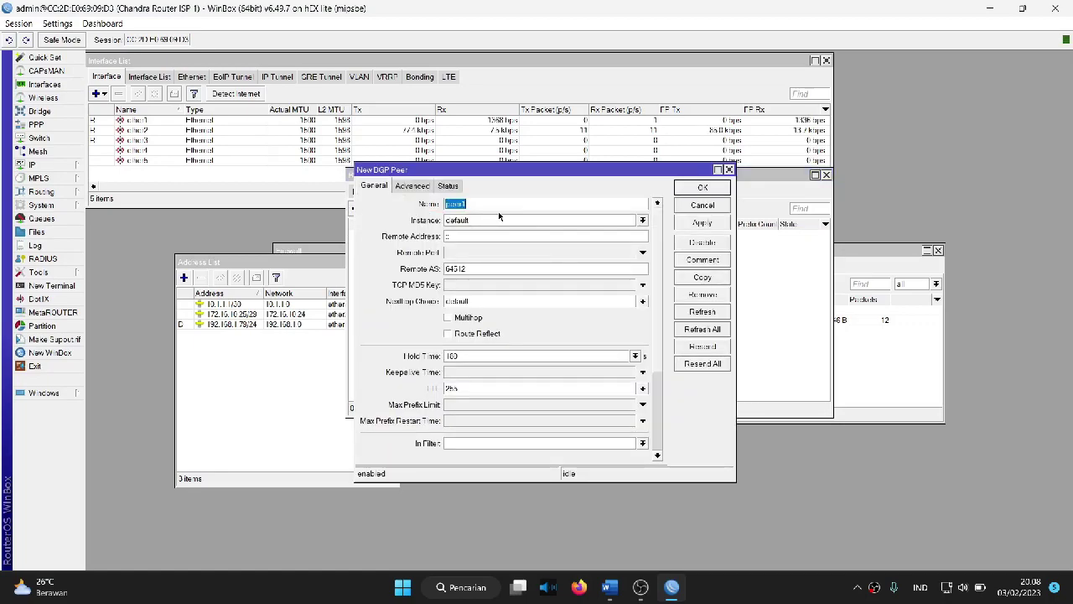
text(peer-R2)
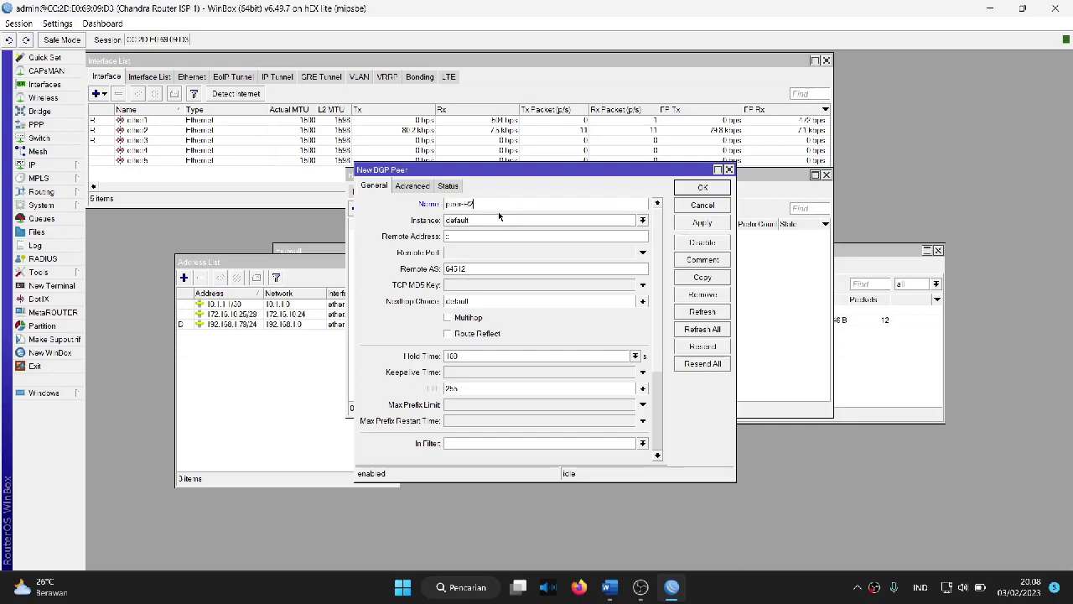
click(460, 238)
text(10.1.1.4)
key(BackSpace)
text(2)
double_click(507, 268)
key(BackSpace)
text(6500)
Step: Attach peer-R2 to the default instance and save it to the peer list
scroll(434, 371, down, 3)
scroll(432, 375, up, 3)
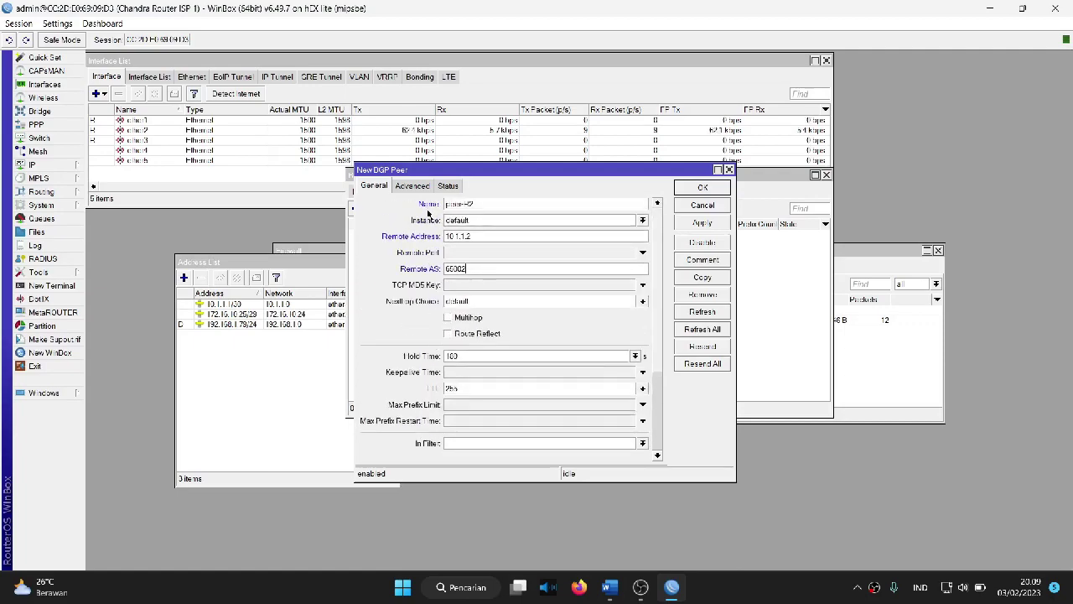
click(473, 223)
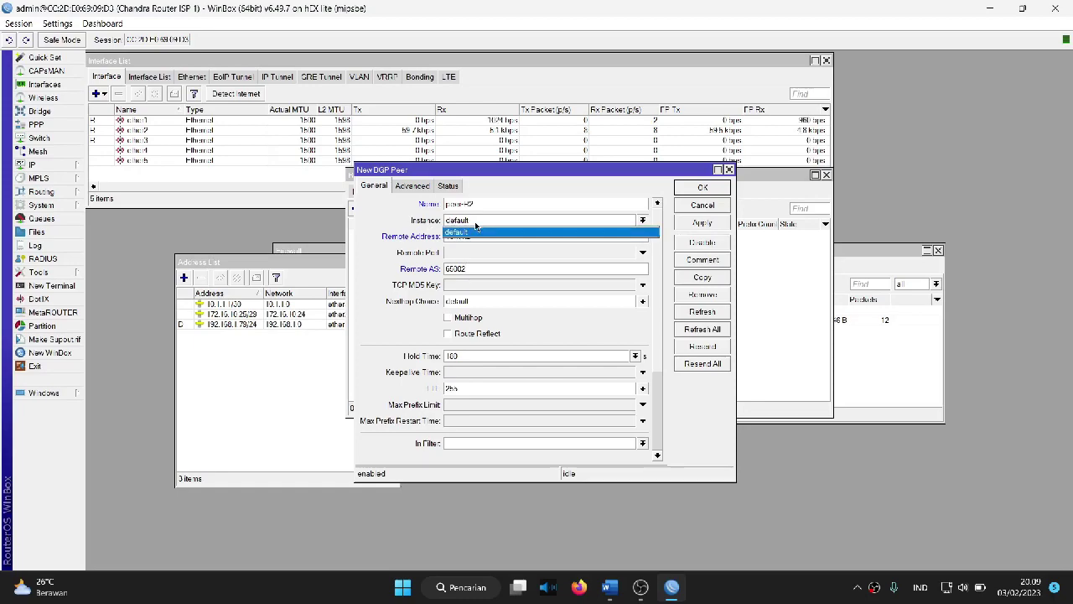
click(472, 235)
drag(500, 171, 692, 168)
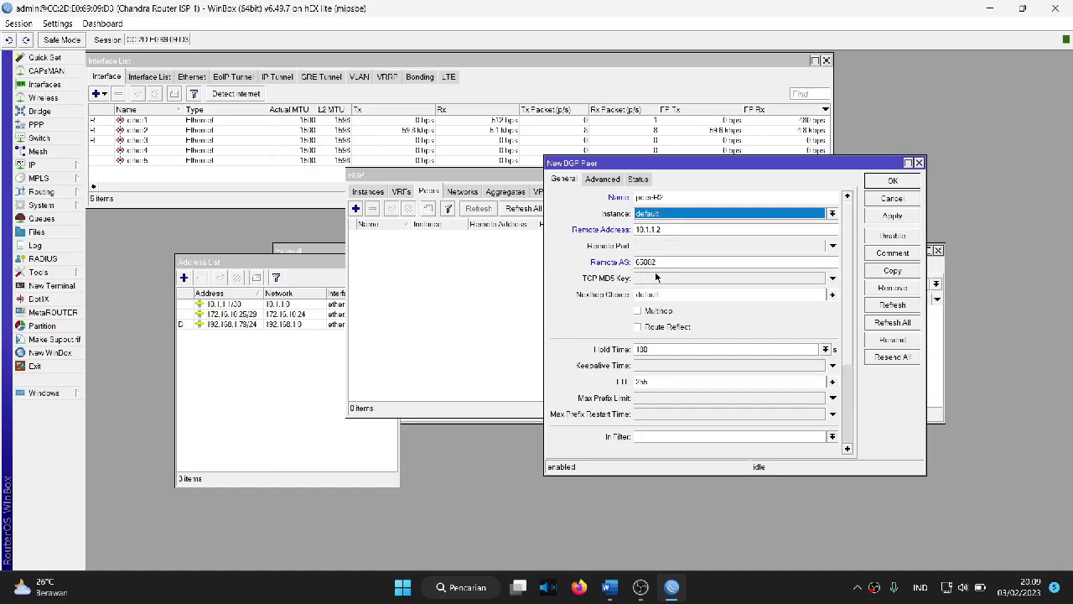
click(892, 217)
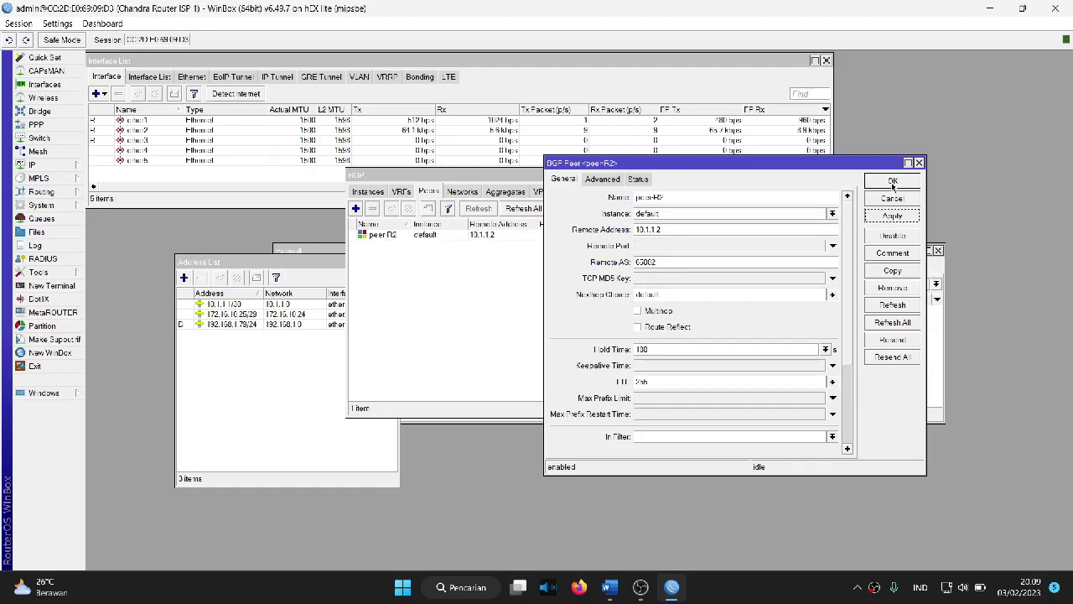
click(893, 182)
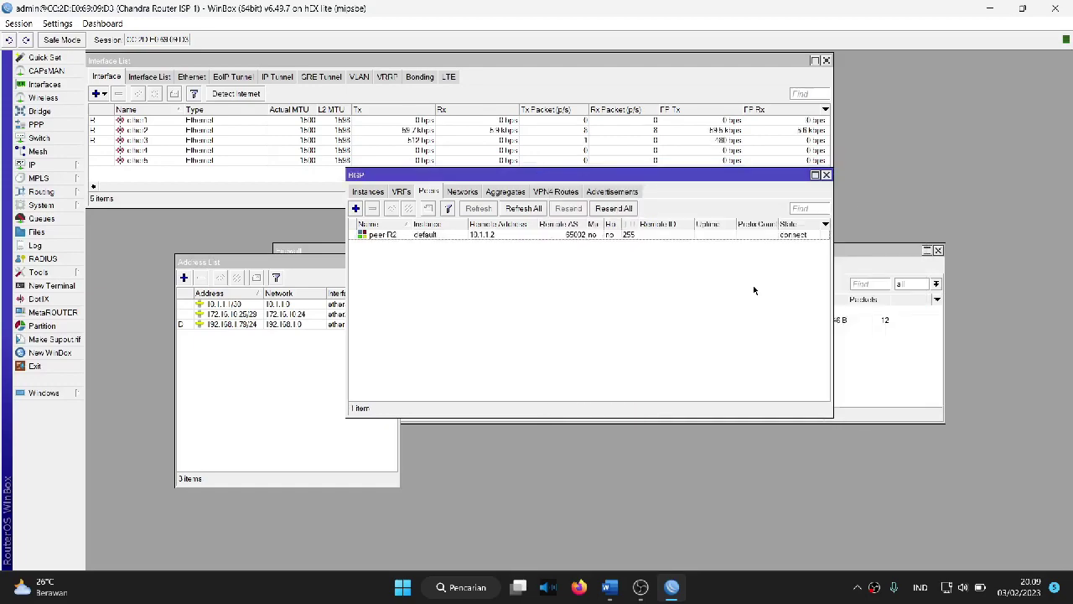
click(785, 236)
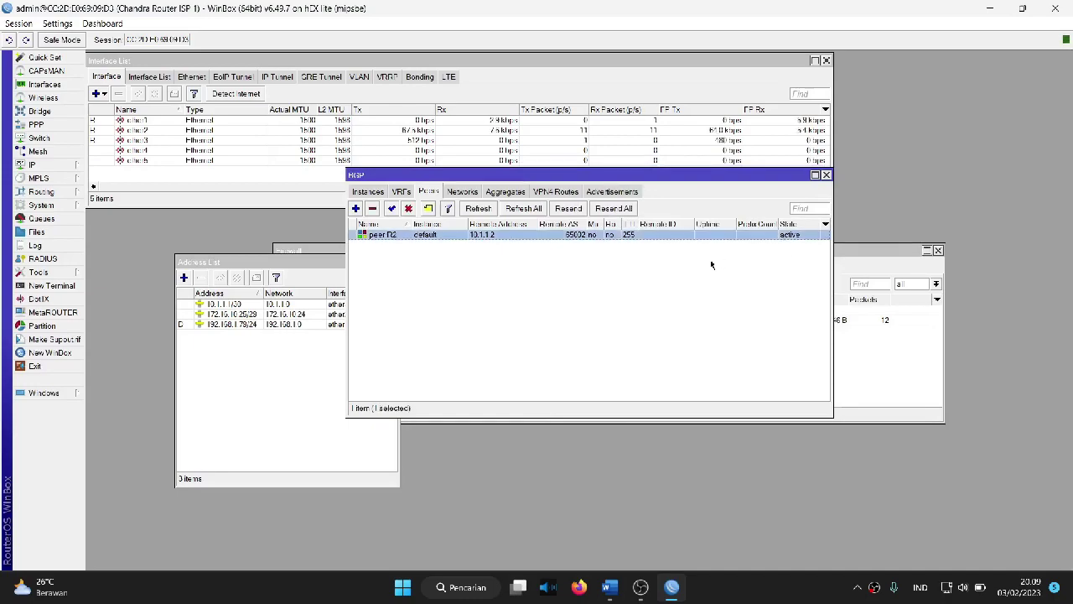
click(643, 248)
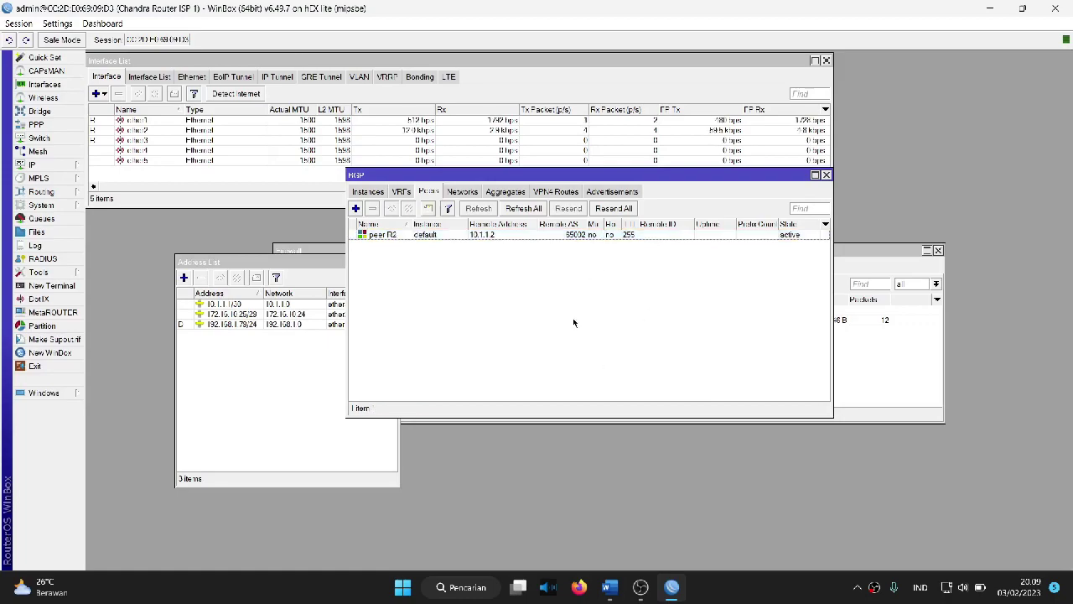
click(378, 198)
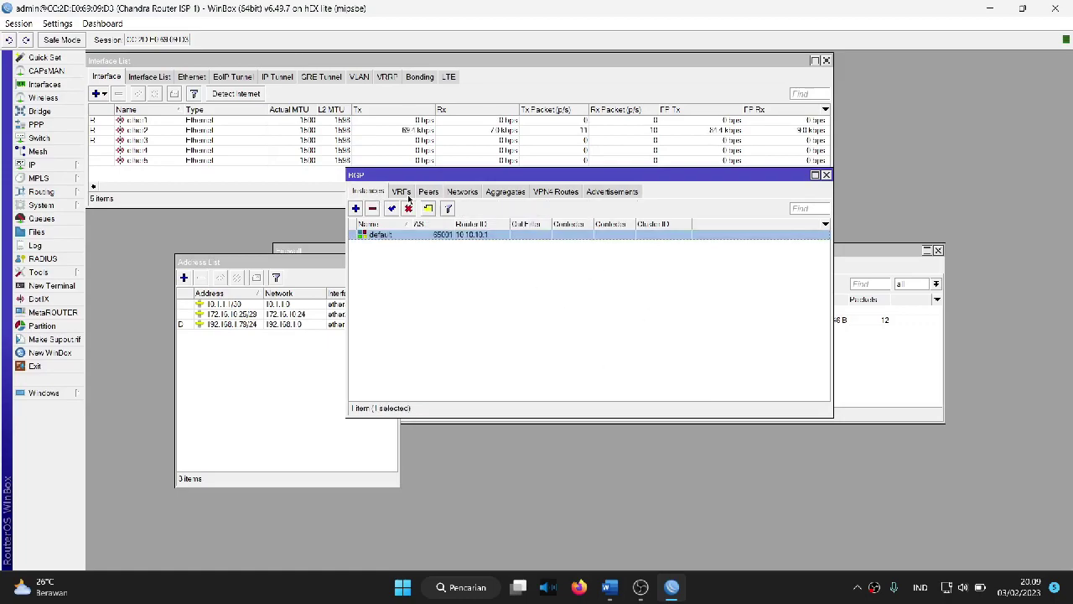
Step: Check the 172.16.10.25/29 and 10.1.1.1/30 entries in the address list
click(423, 194)
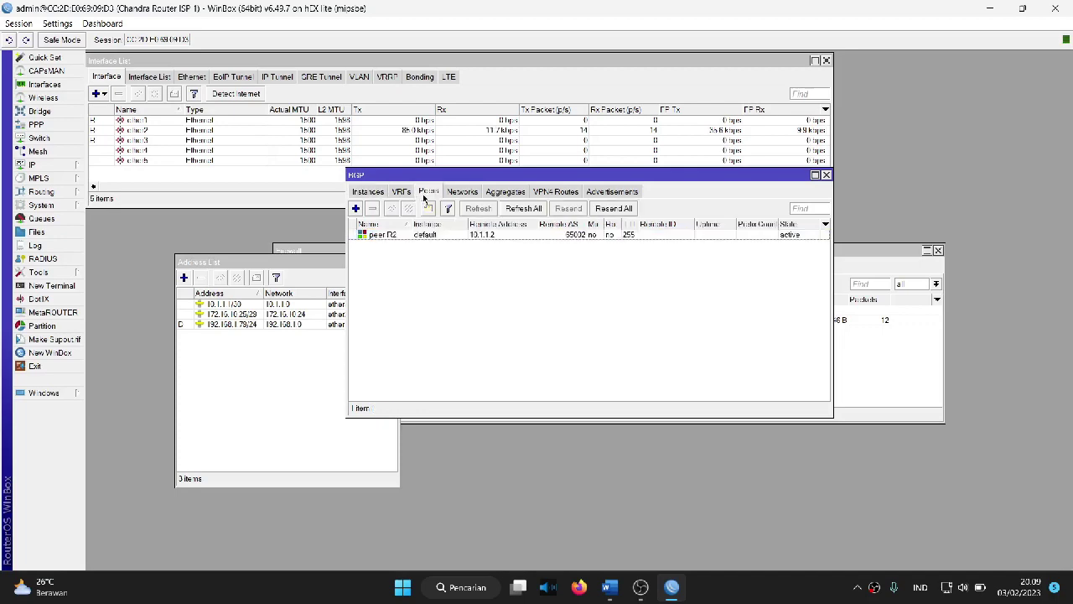
click(474, 191)
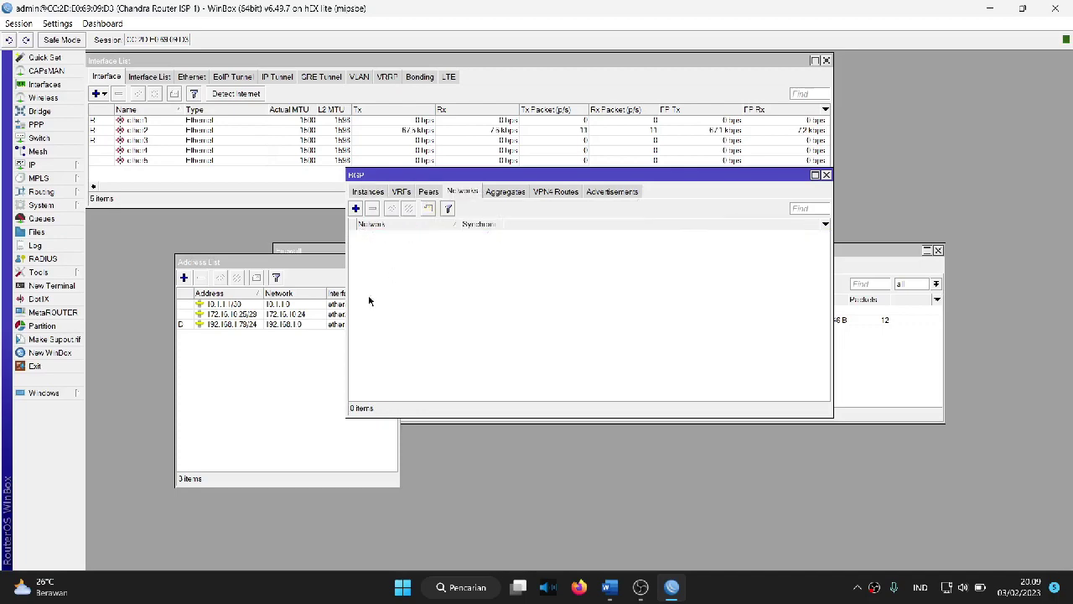
click(268, 418)
click(242, 316)
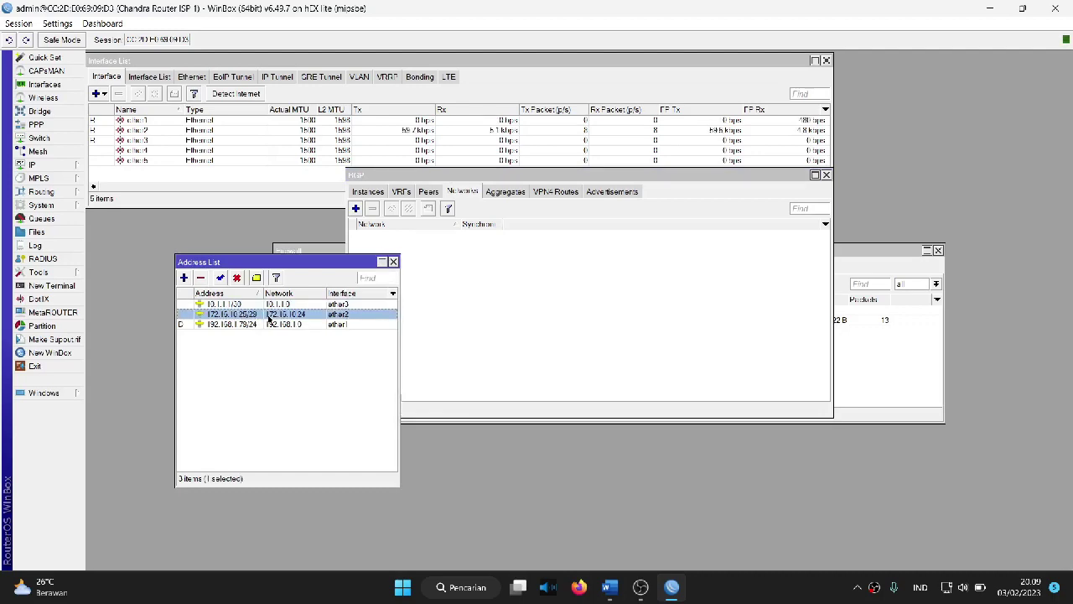
click(259, 305)
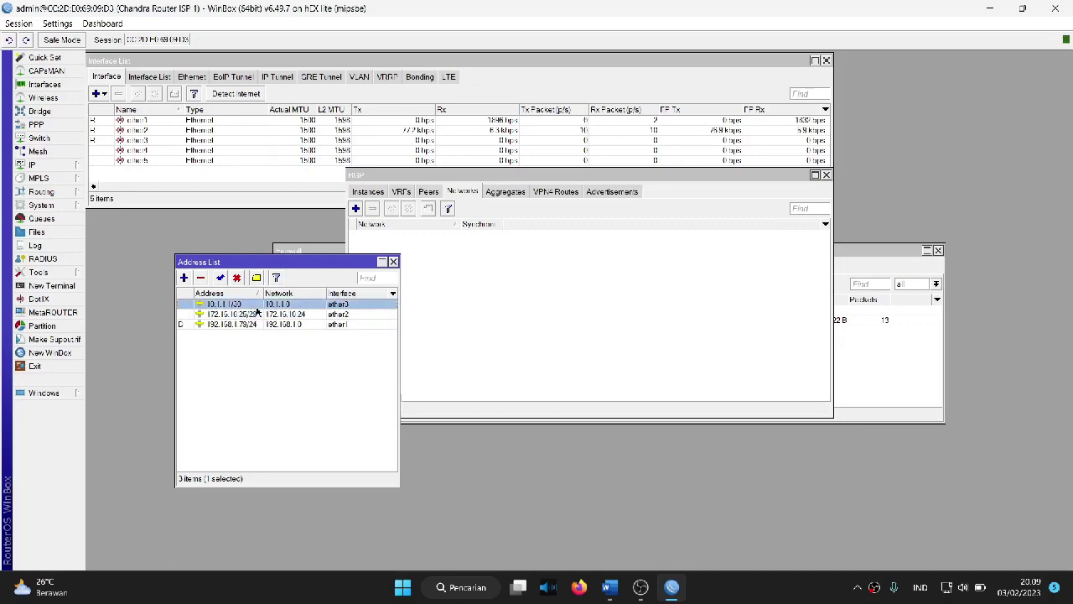
click(493, 283)
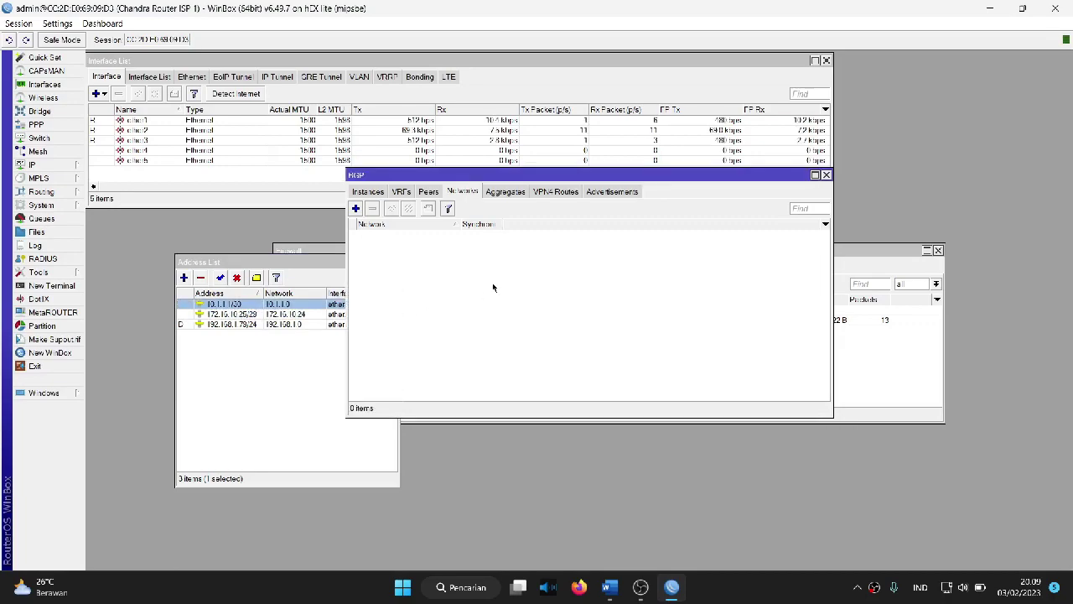
Step: Add 172.16.10.24/29 as a BGP network
click(356, 210)
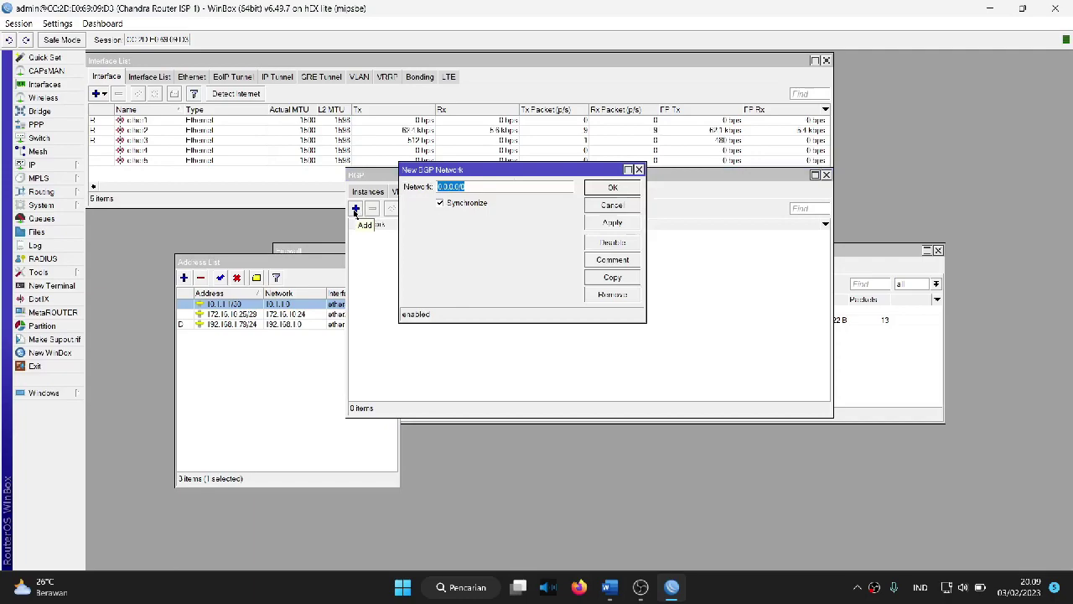
key(BackSpace)
text(172)
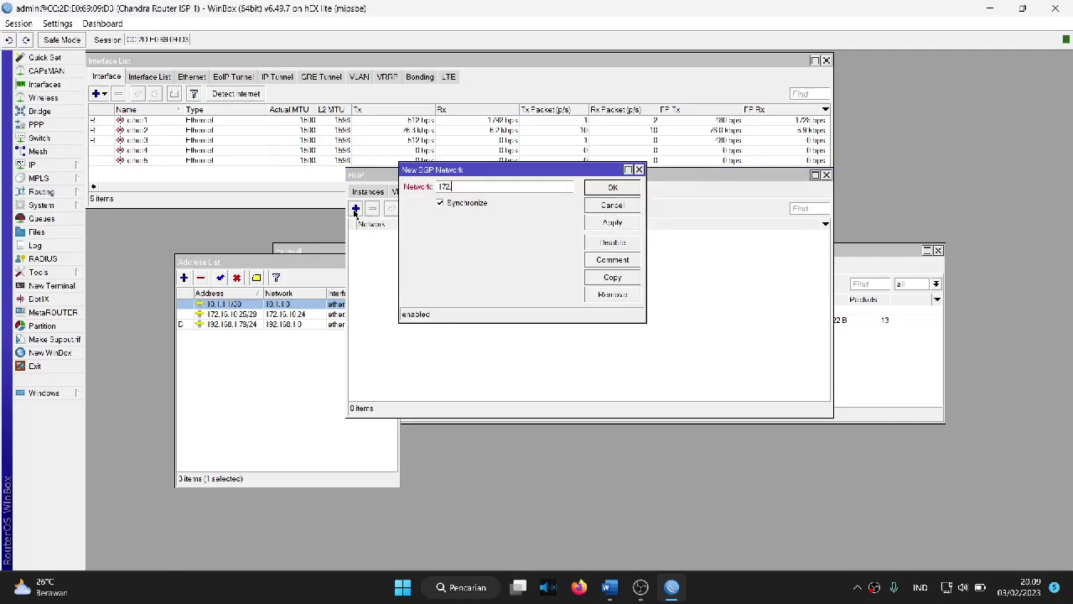
text(.16.10.24/29)
click(611, 223)
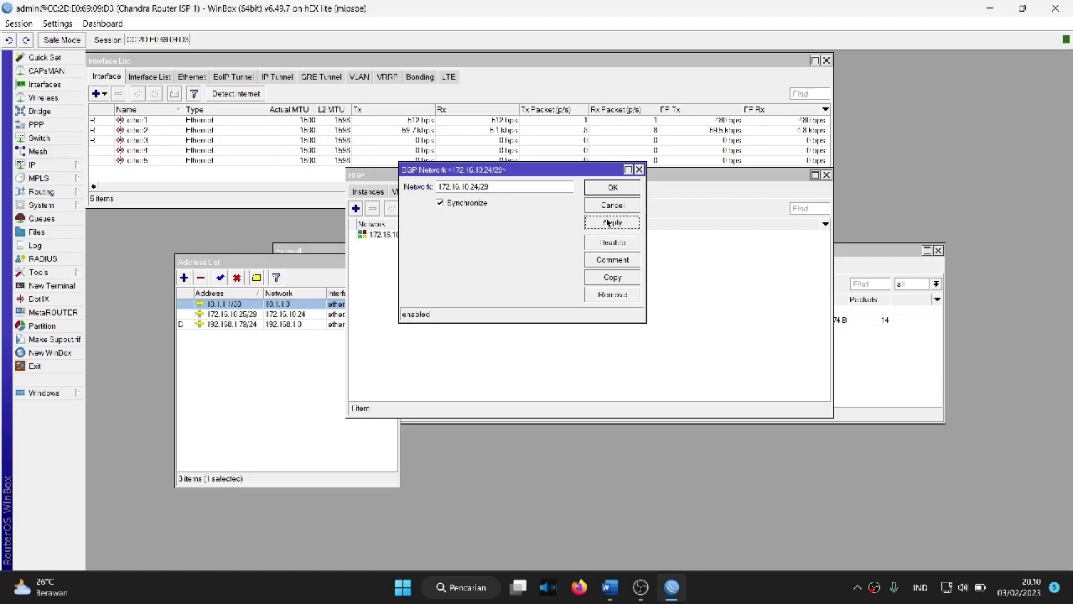
click(612, 188)
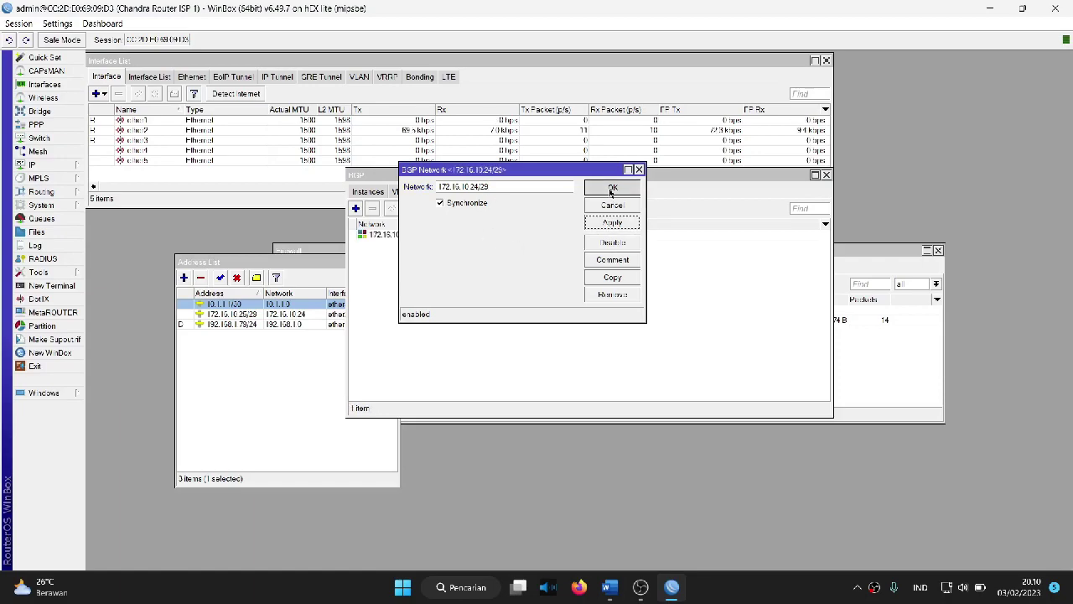
Step: Add 10.1.1.0/30 as a second BGP network, correcting the rejected value
click(356, 209)
text(10.1.1.0/)
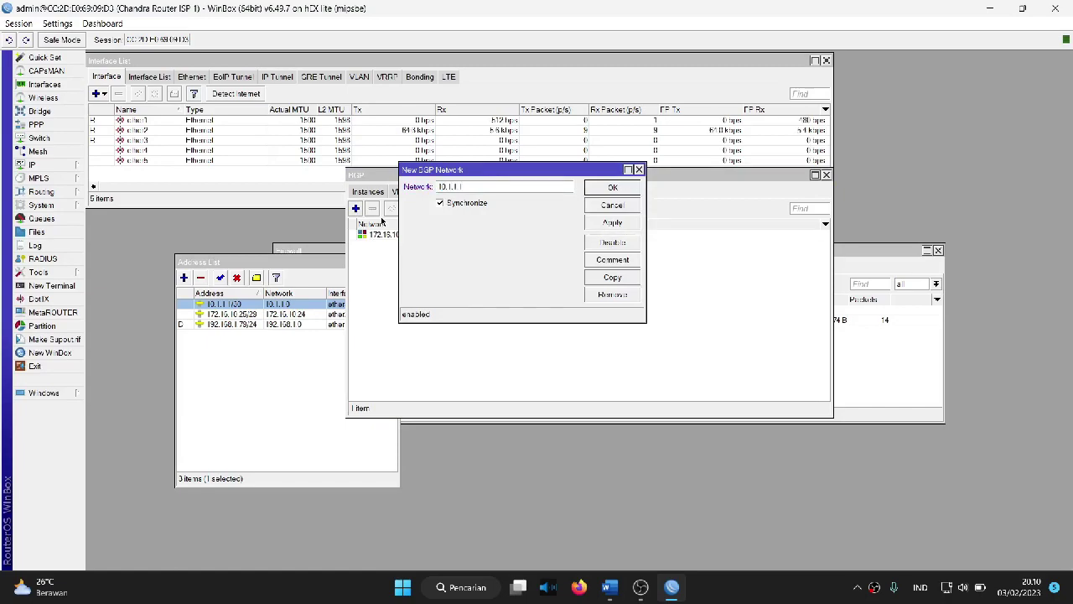
text(30)
click(613, 222)
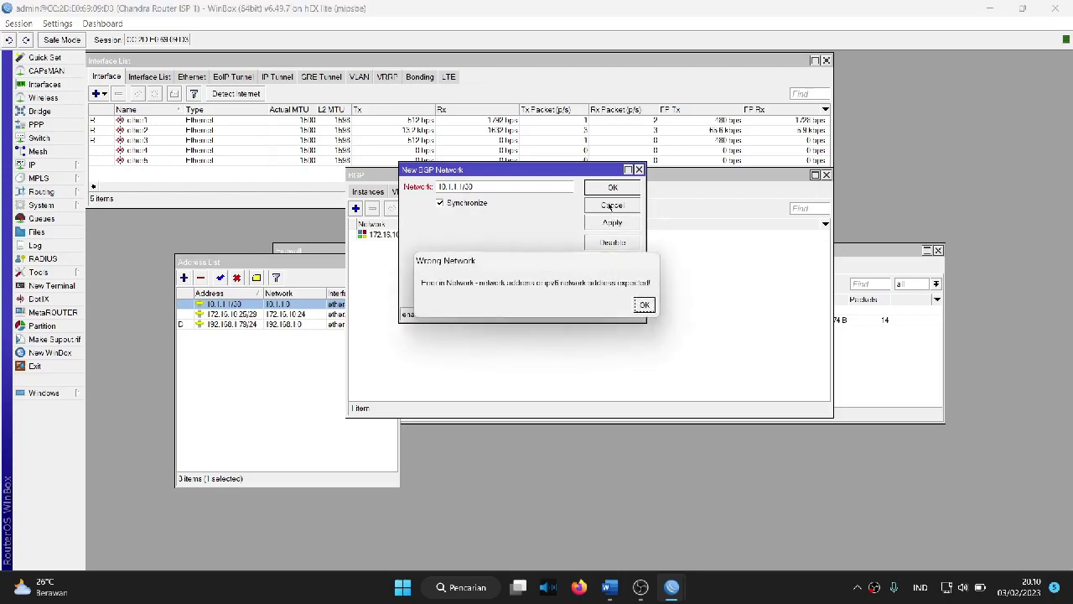
click(643, 305)
click(530, 185)
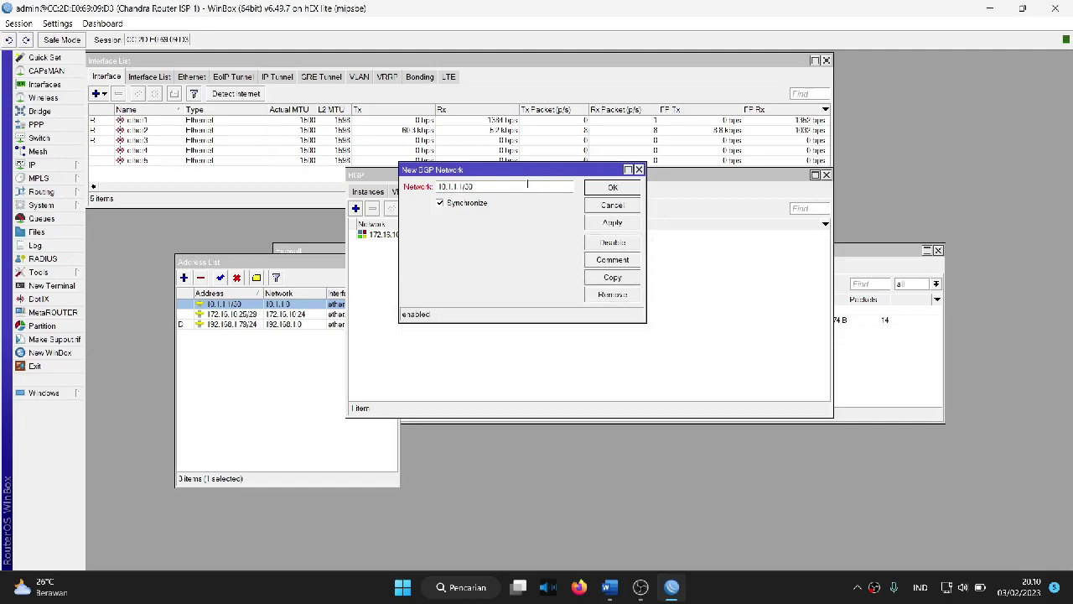
key(BackSpace)
key(BackSpace)
key(BackSpace)
key(BackSpace)
key(BackSpace)
key(BackSpace)
key(BackSpace)
key(BackSpace)
key(BackSpace)
key(BackSpace)
text(10.1.1.1)
text(/30)
key(BackSpace)
key(BackSpace)
key(BackSpace)
text(/30)
click(591, 223)
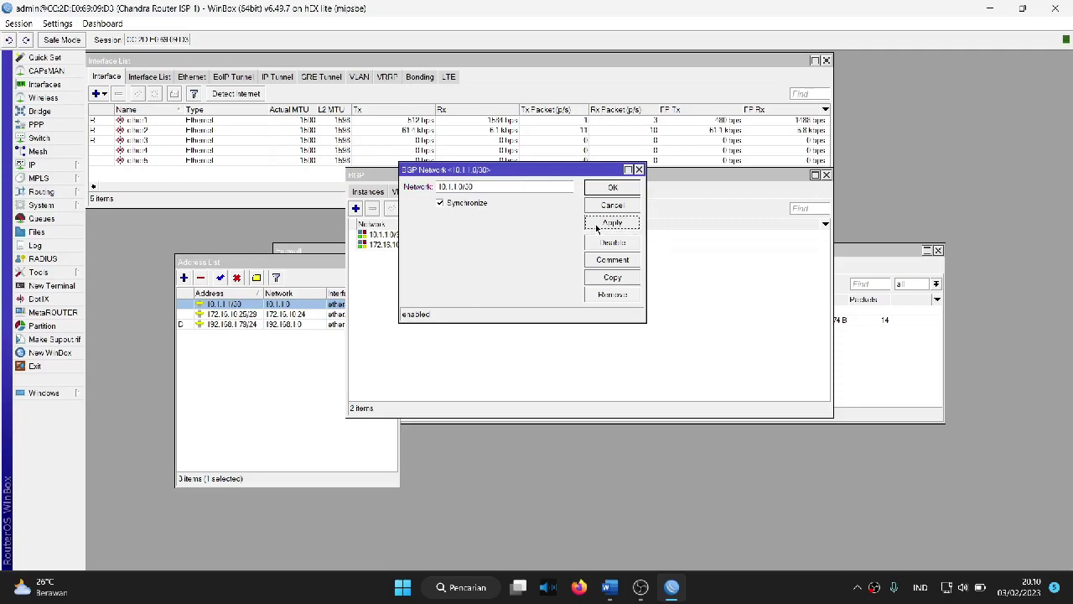
click(612, 187)
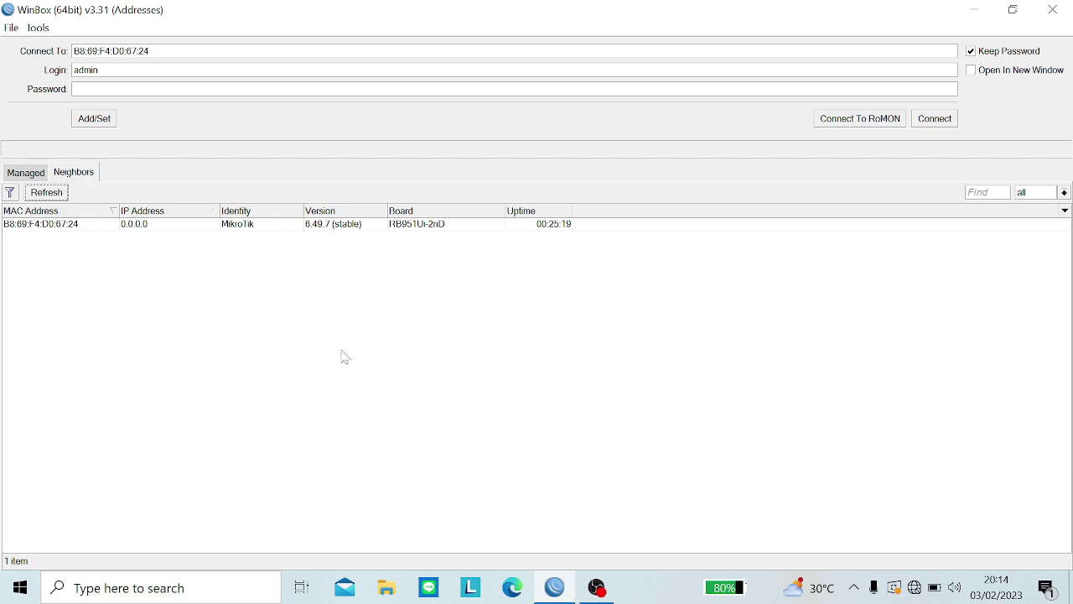
Step: Connect to the second router from the neighbour list, skipping the password change
click(91, 228)
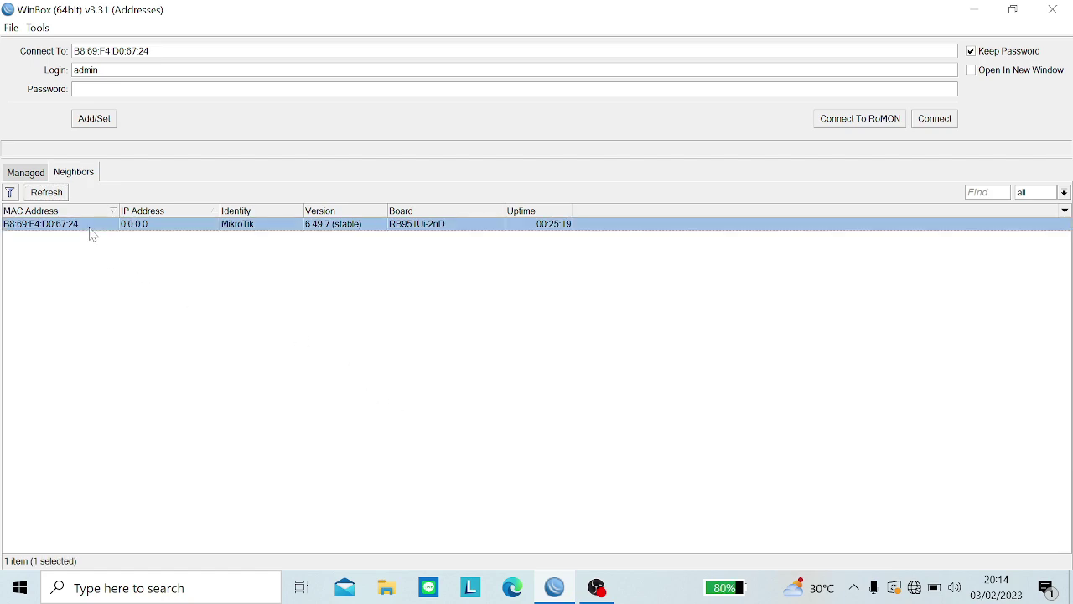
click(933, 124)
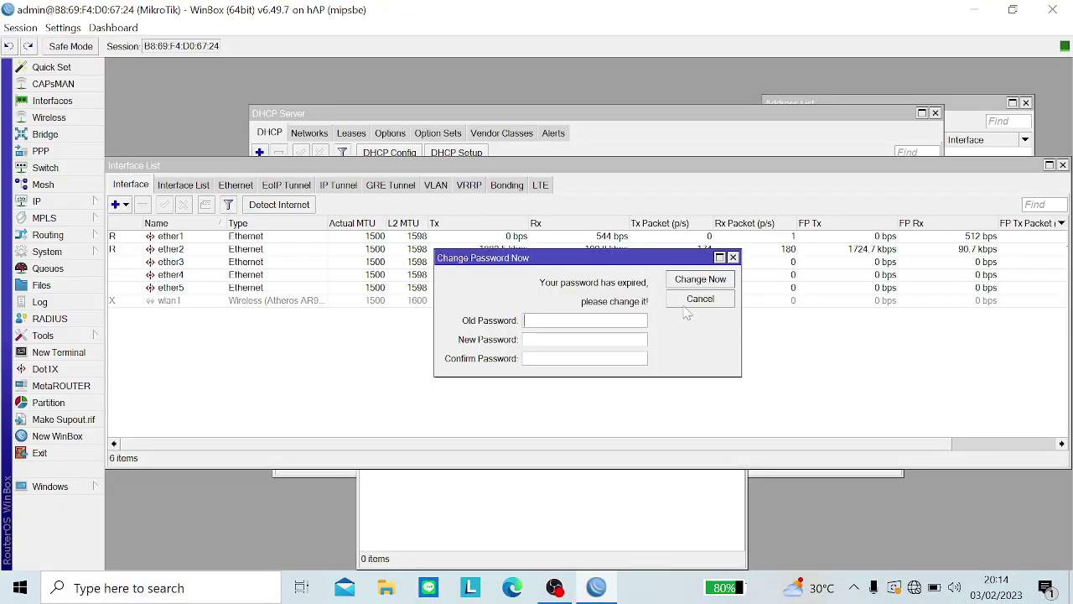
click(686, 304)
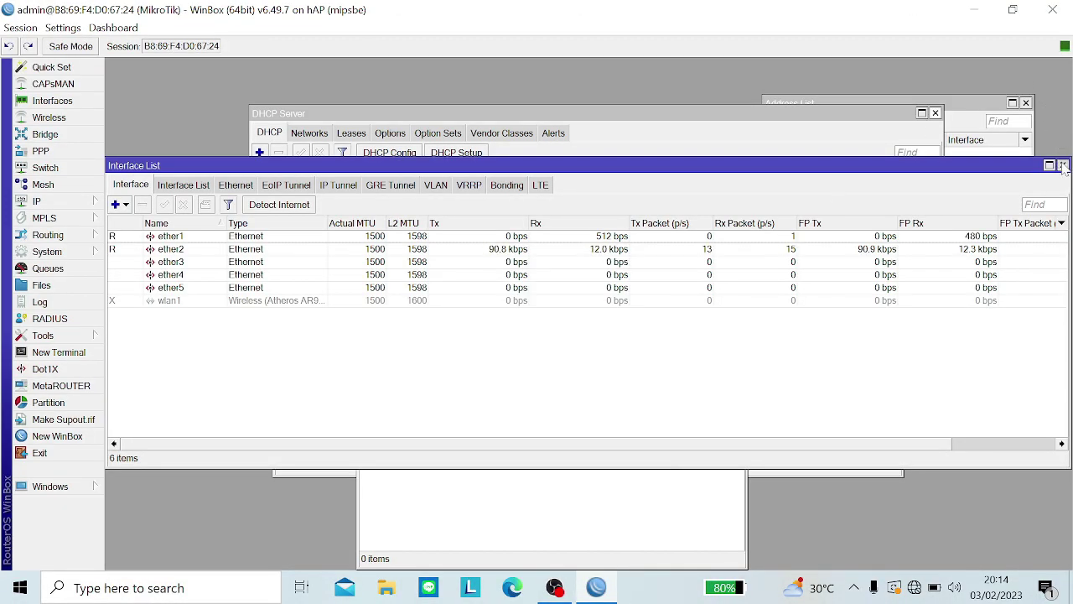
Step: Close the leftover Interface List, DHCP Server, DHCP Client and Firewall windows
click(1062, 166)
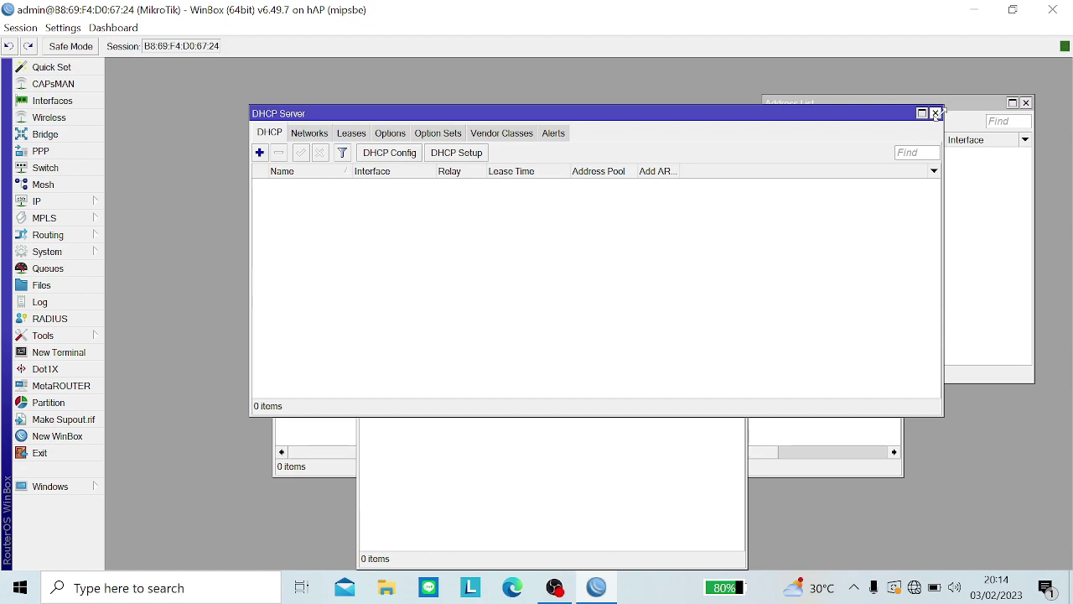
click(935, 112)
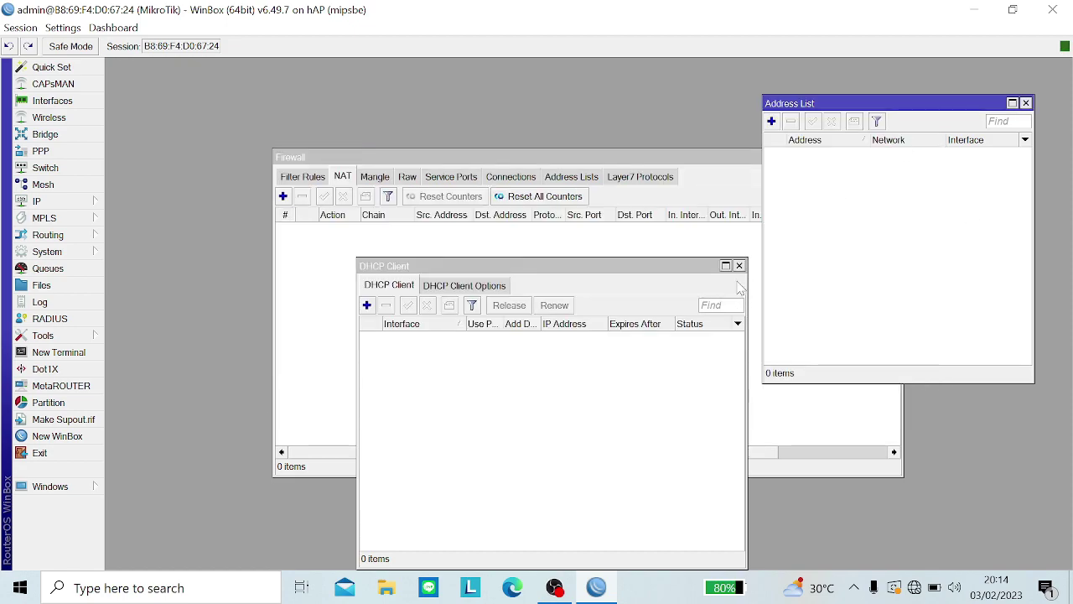
click(739, 265)
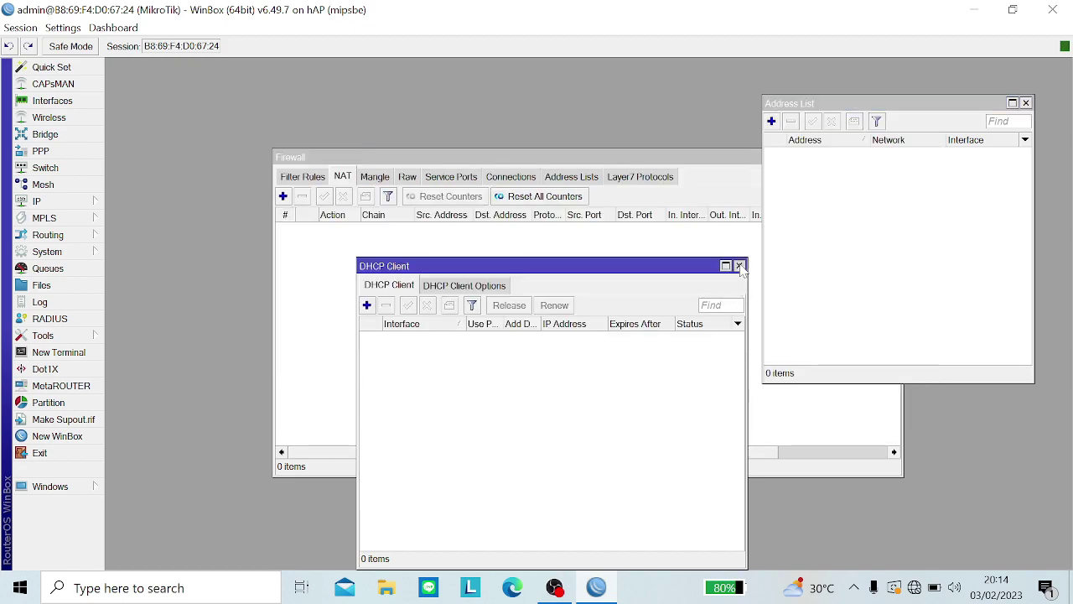
click(715, 176)
click(895, 158)
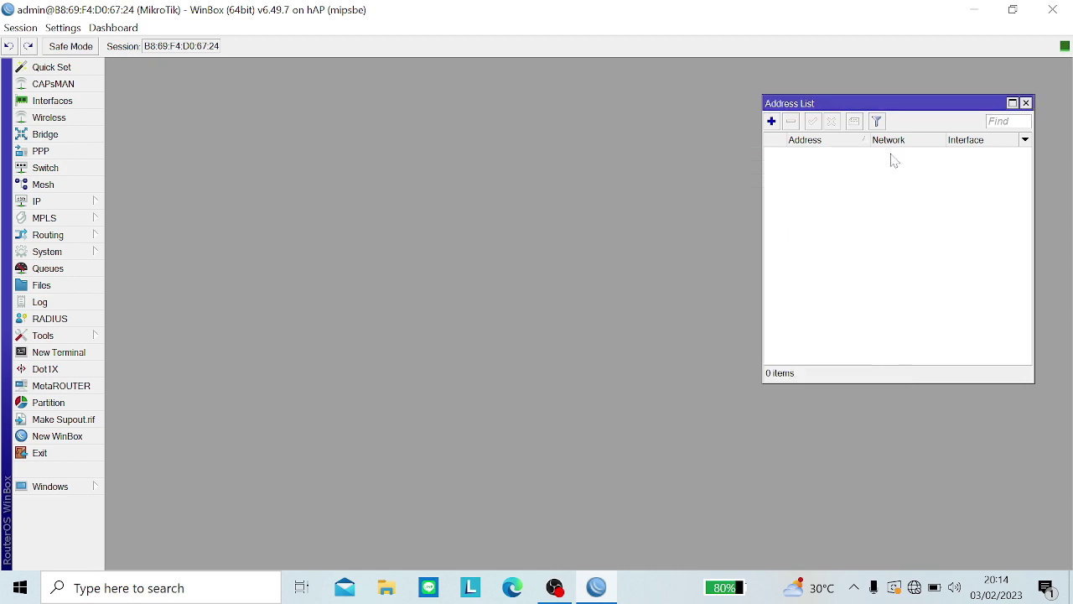
Step: Add the address 10.1.1.2/30 on ether1
click(772, 121)
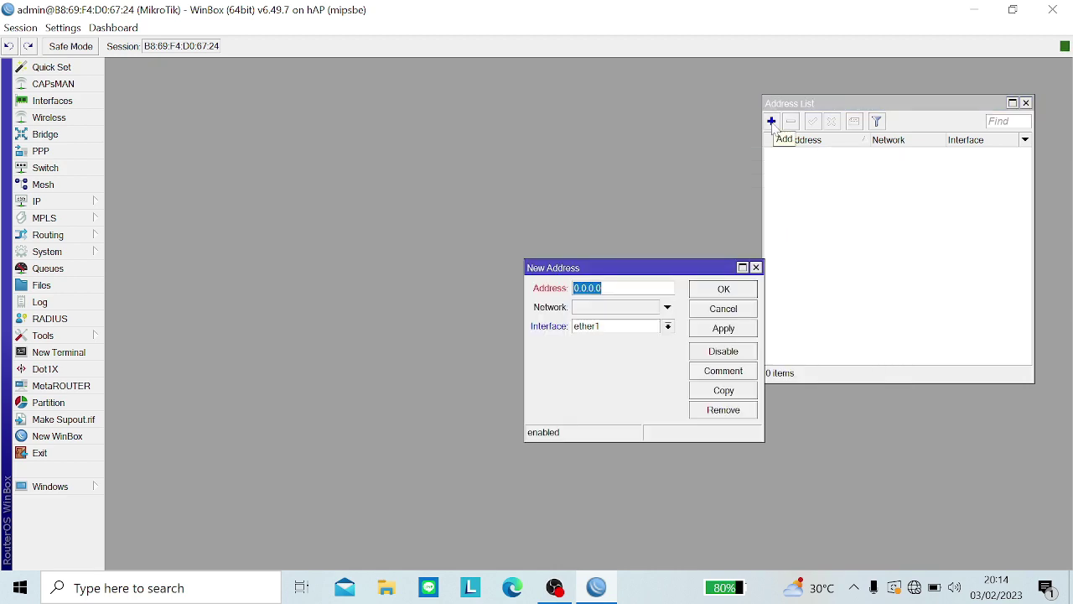
text(=10)
key(BackSpace)
key(BackSpace)
key(BackSpace)
text(10.1.1.2/30)
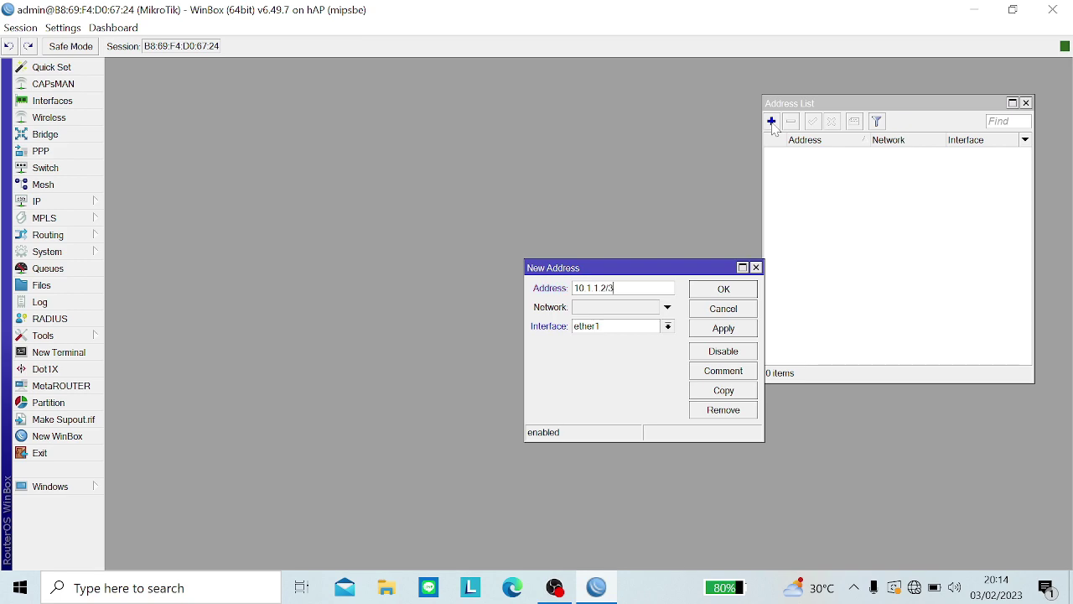
click(715, 330)
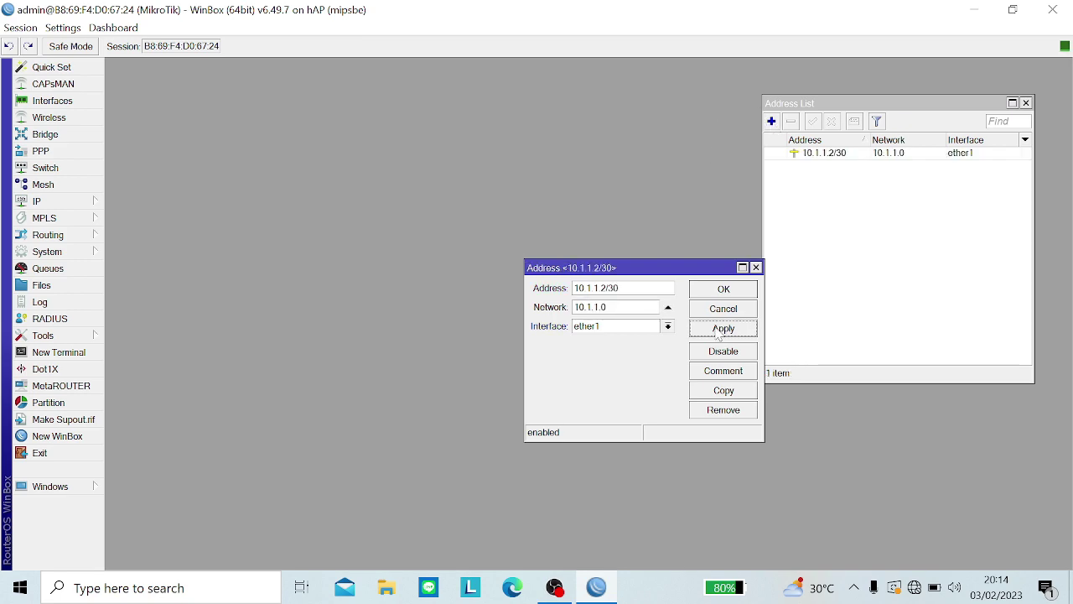
click(721, 289)
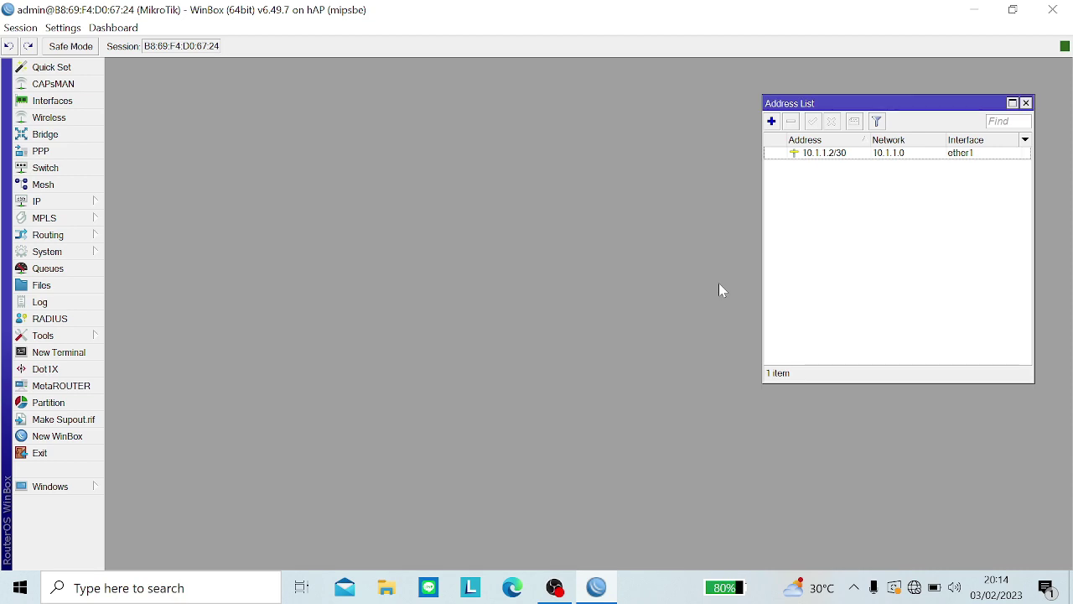
Step: Add the address 192.168.1.65/26 on ether2
click(771, 120)
click(630, 332)
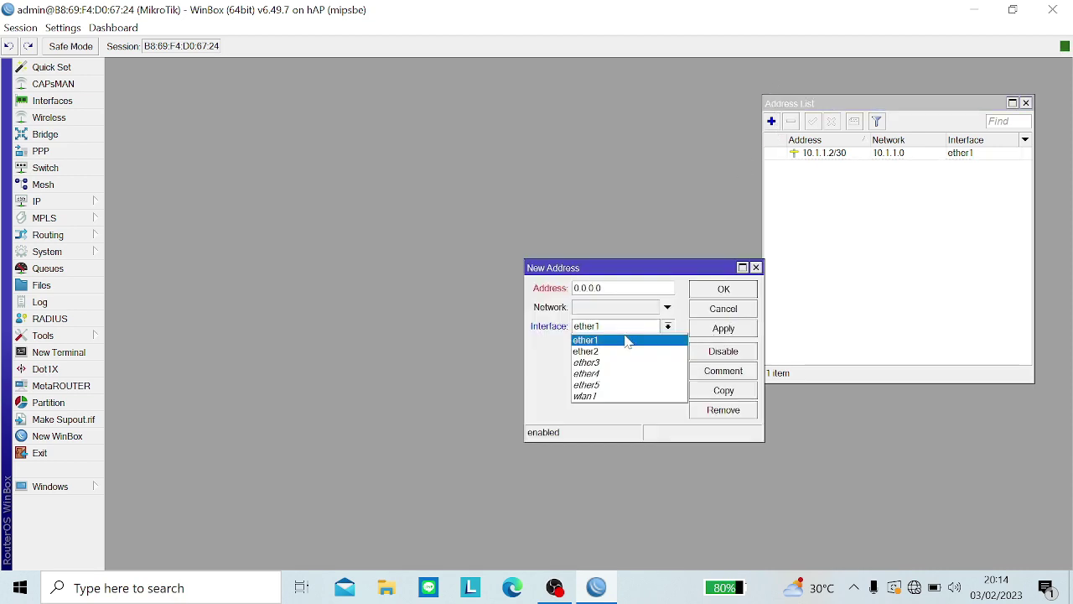
click(624, 353)
double_click(588, 288)
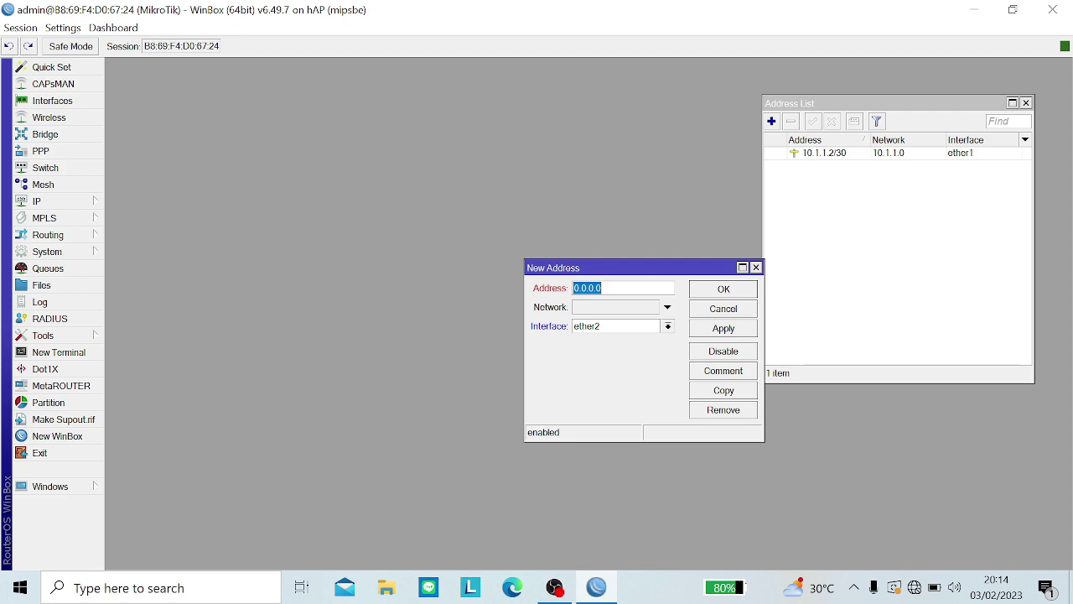
text(=192)
key(BackSpace)
key(BackSpace)
key(BackSpace)
key(BackSpace)
text(192.1)
key(BackSpace)
key(BackSpace)
text(.168)
text(.1)
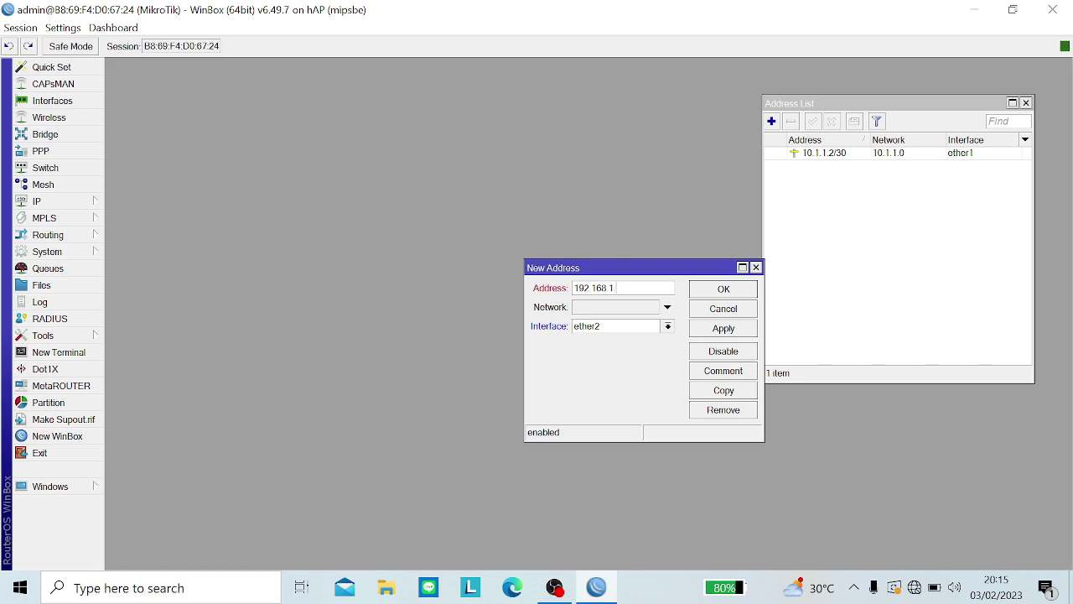
text(.65)
key(BackSpace)
text(/26)
click(709, 328)
click(711, 292)
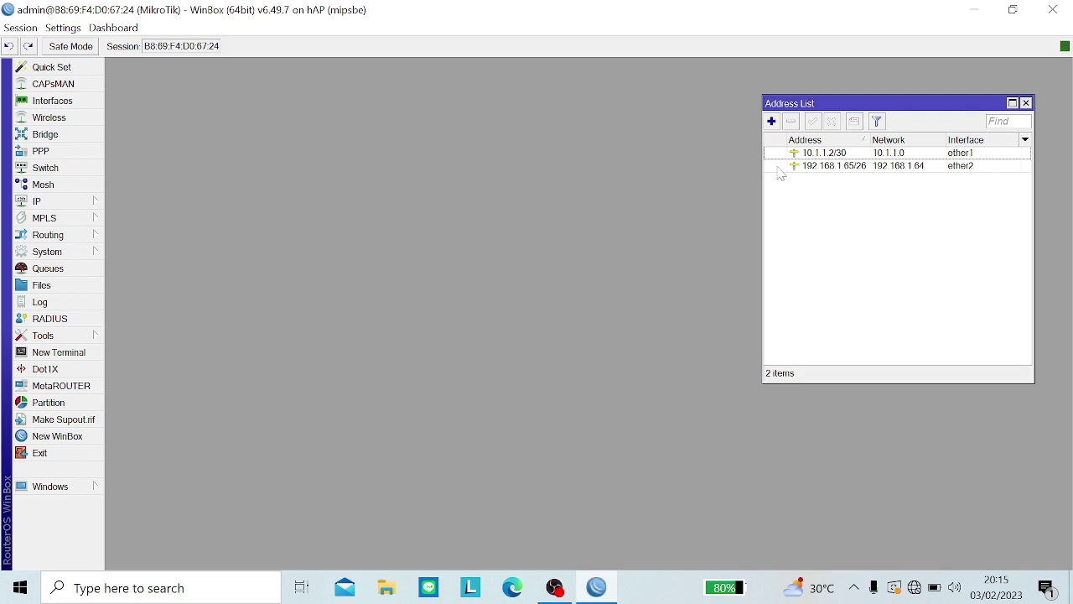
click(771, 121)
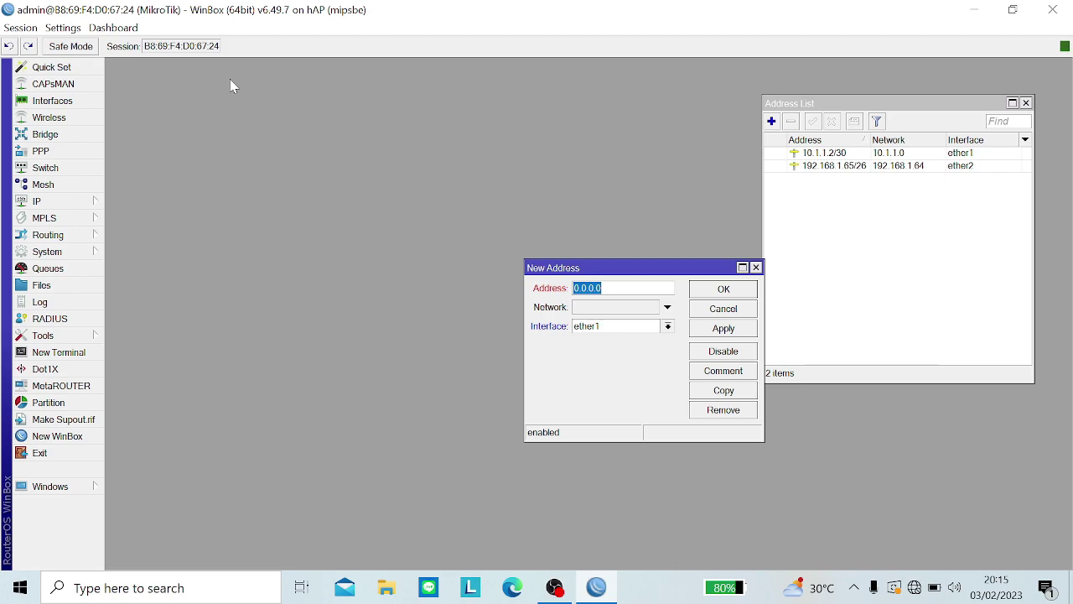
Step: Enable the disabled wlan1 interface and open its properties
click(35, 100)
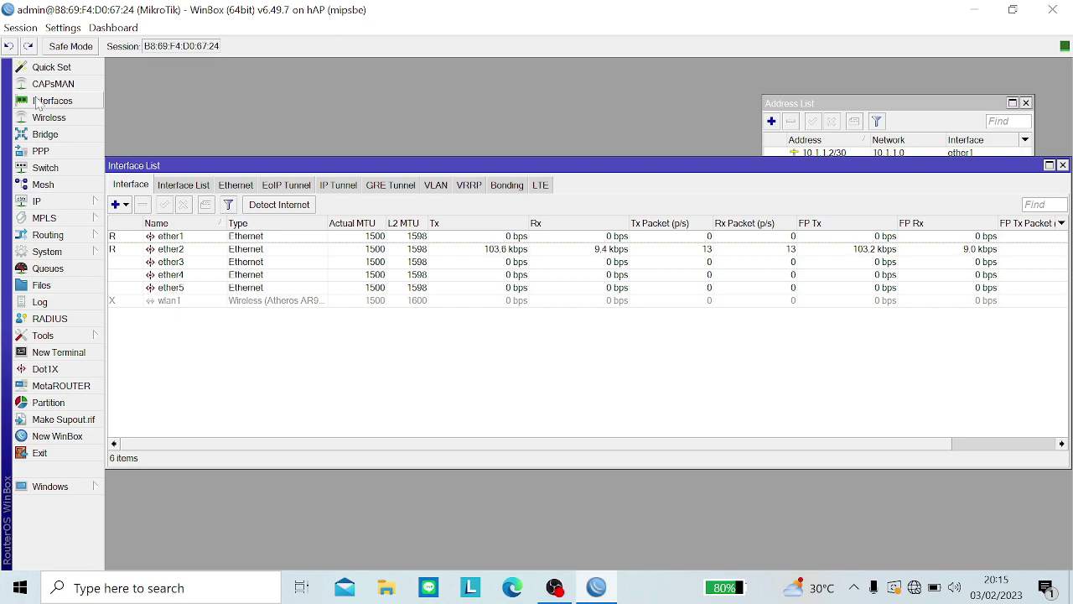
click(160, 301)
click(163, 205)
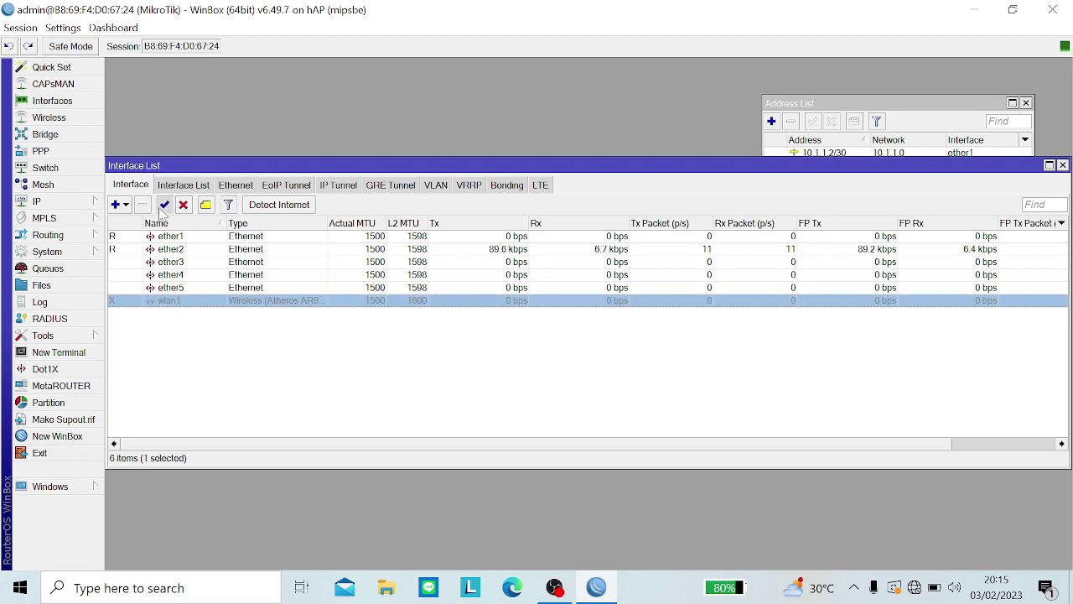
double_click(257, 303)
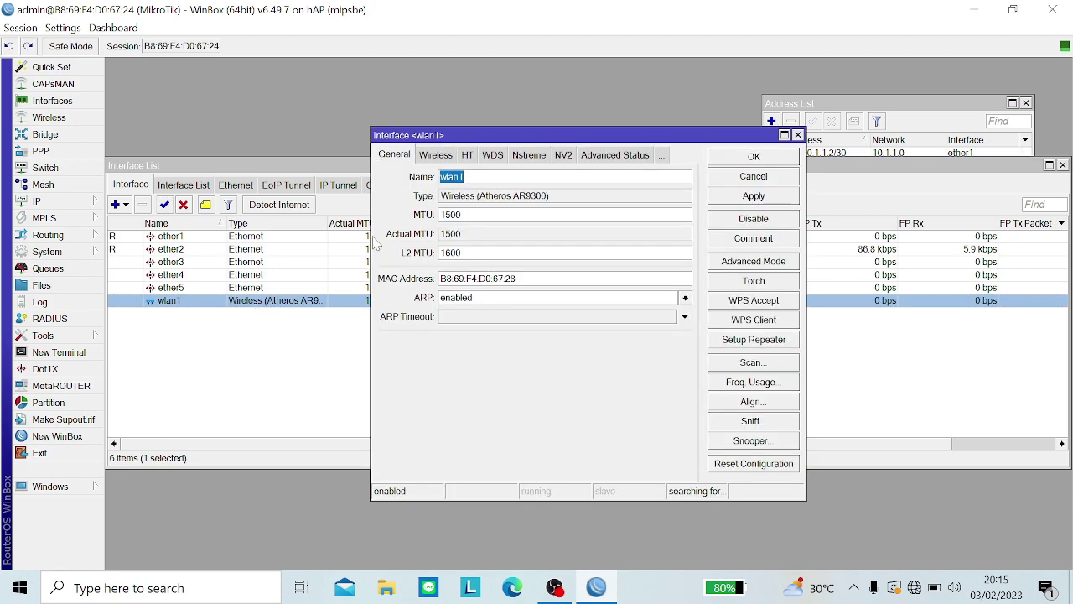
Step: Set wlan1's wireless mode to ap bridge and band to 2GHz-B/G/N
click(435, 156)
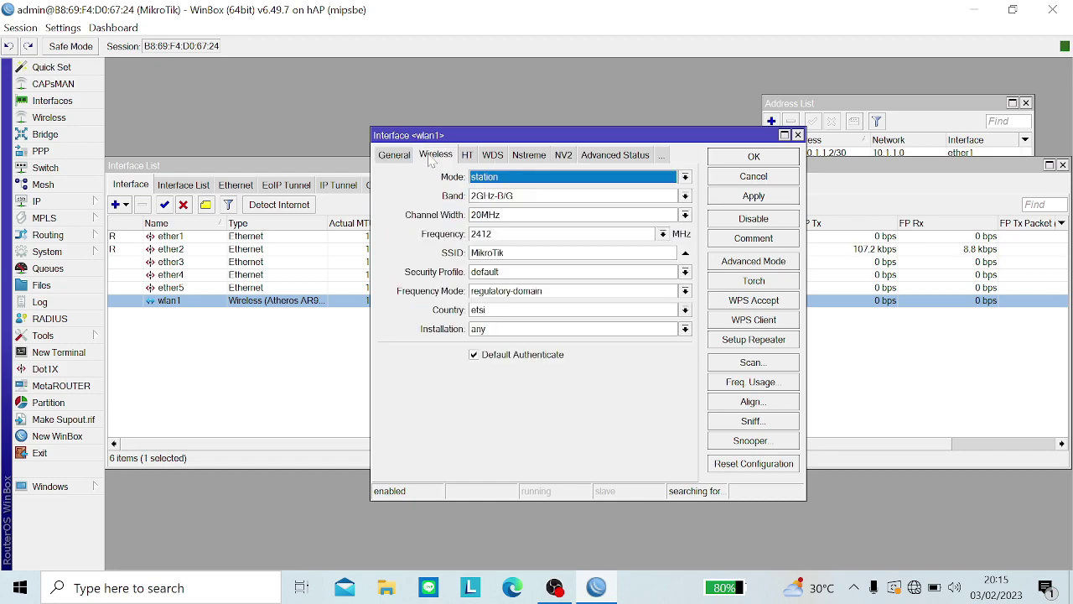
click(491, 178)
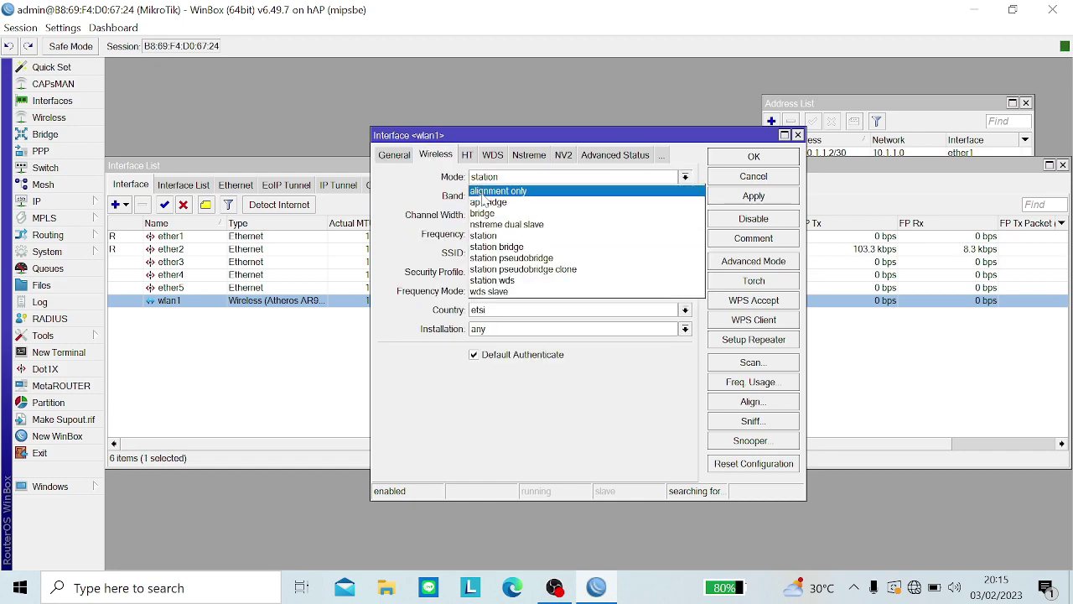
click(481, 207)
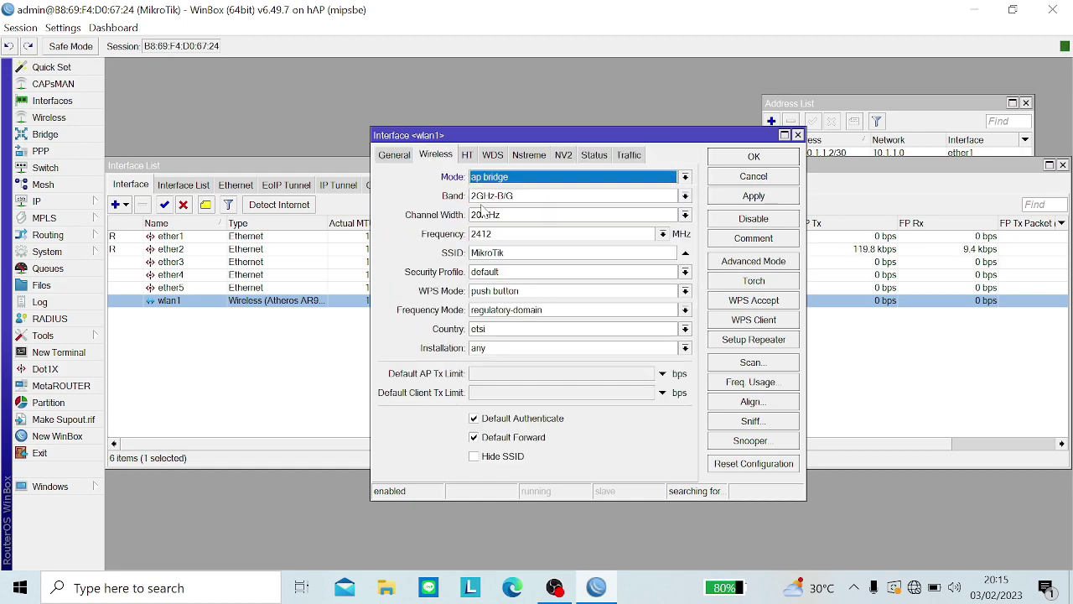
click(487, 197)
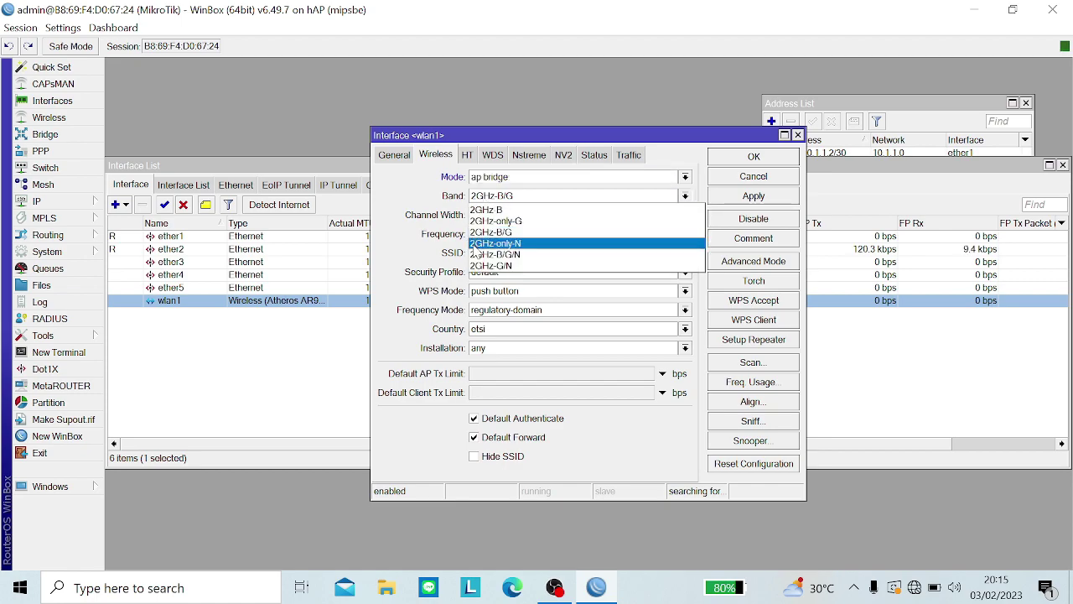
click(484, 255)
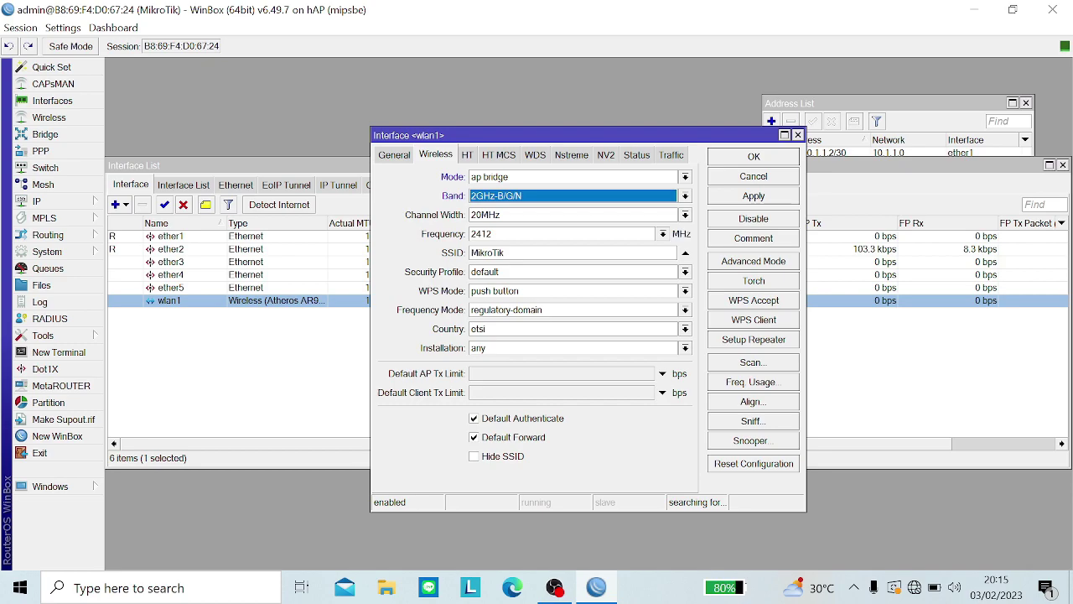
Step: Change the SSID to Chadra, keep the default security profile, and save wlan1
double_click(488, 254)
key(BackSpace)
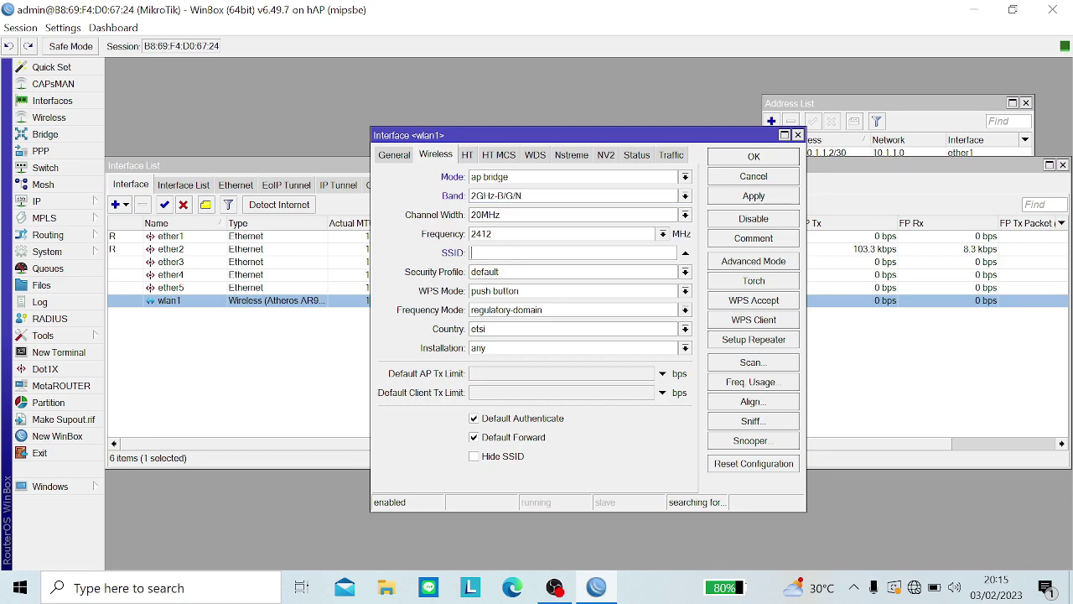
key(Caps_Lock)
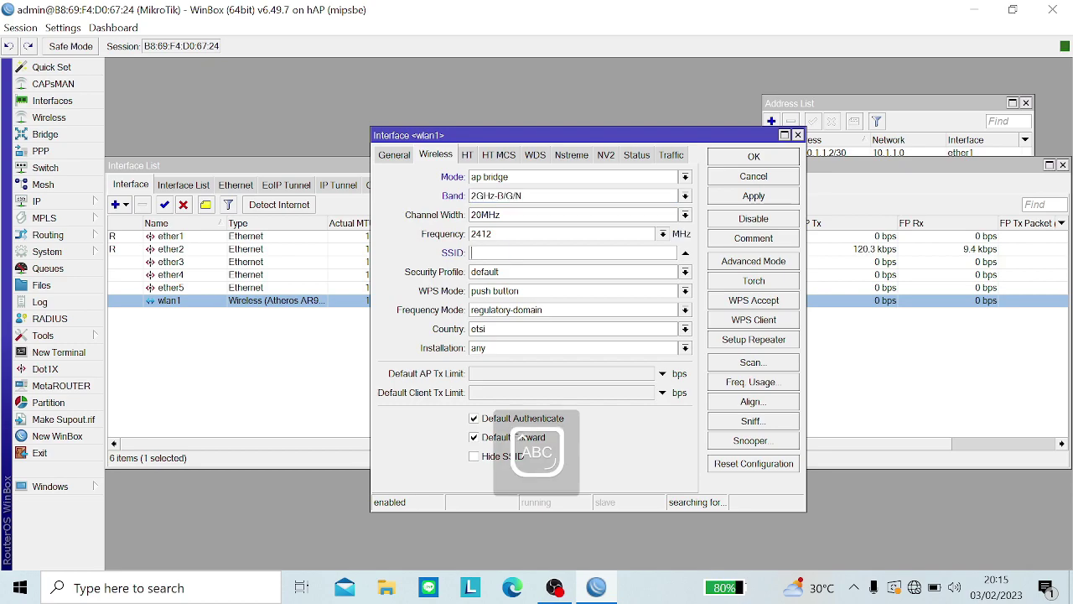
text(C)
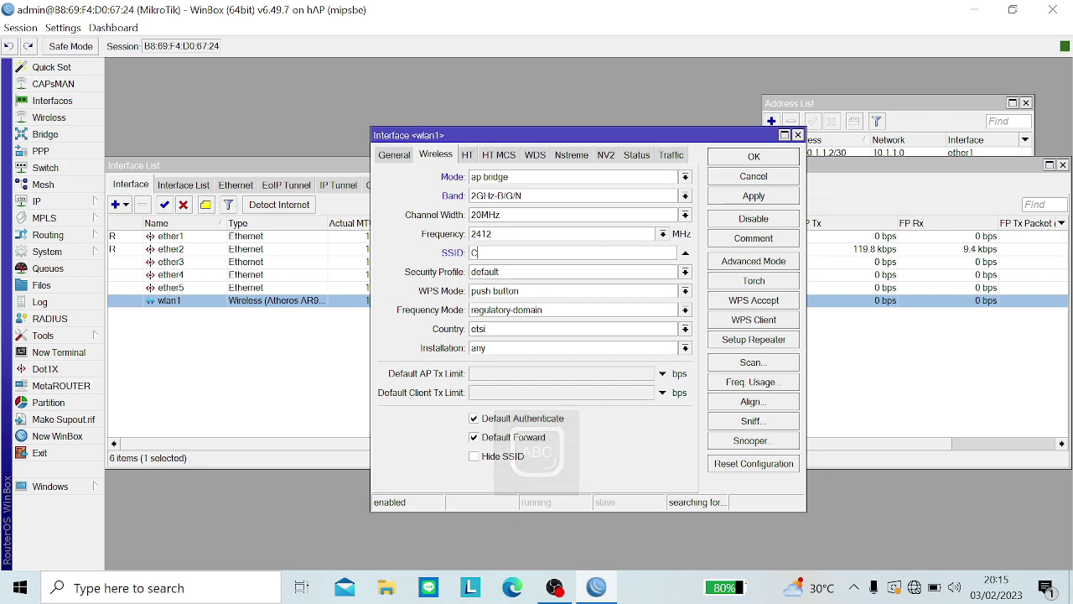
key(Caps_Lock)
text(h)
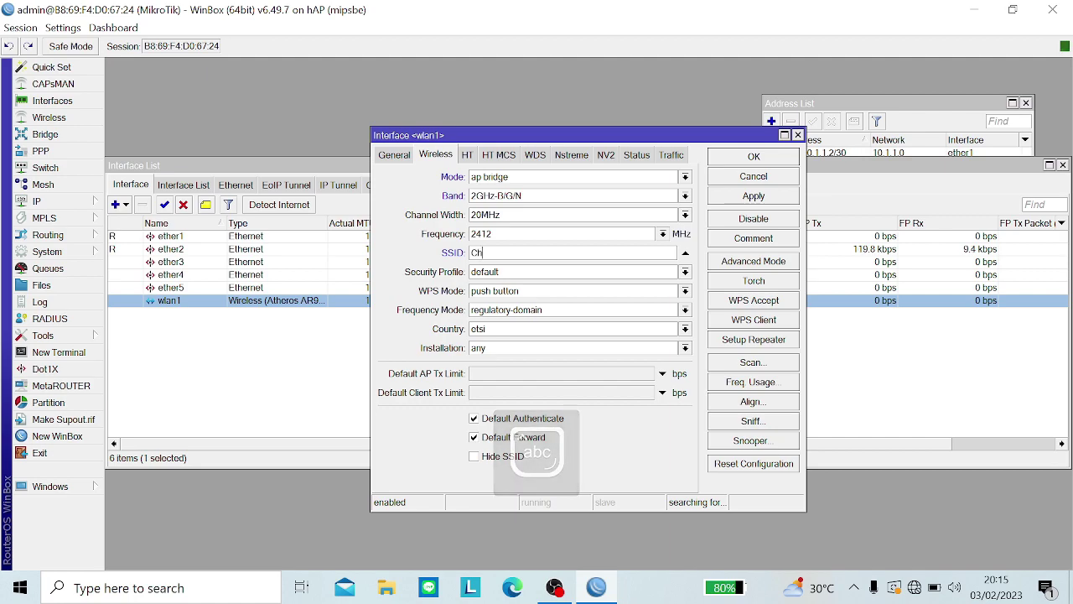
text(adra)
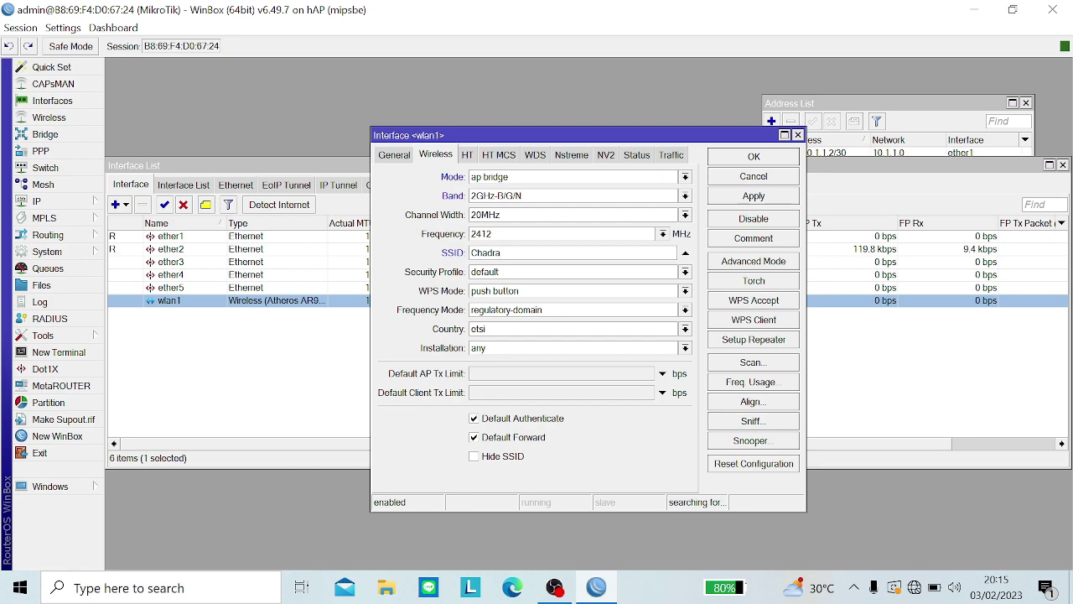
click(493, 280)
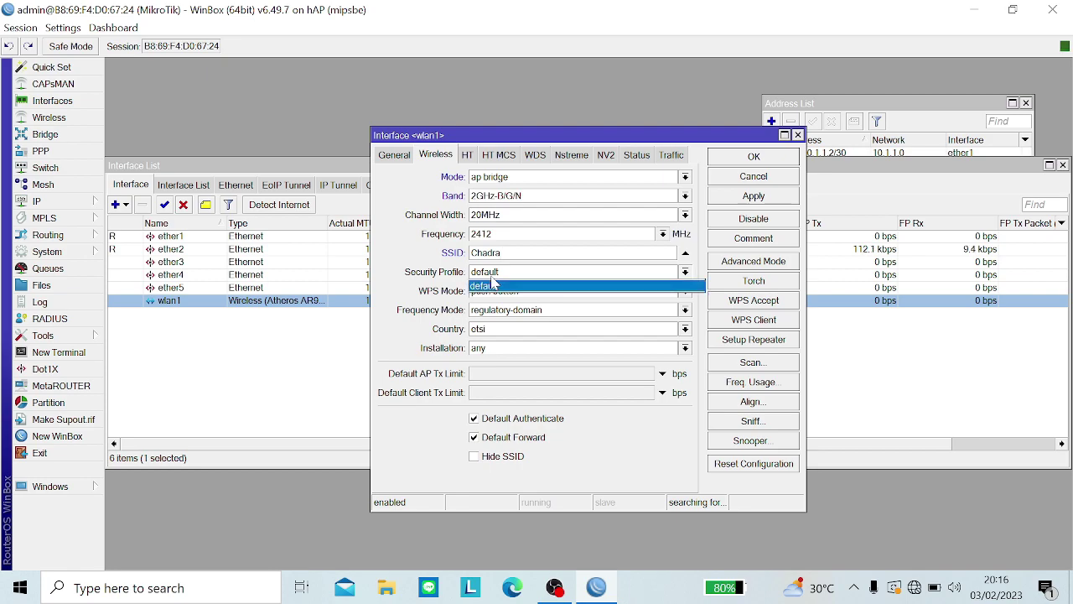
click(493, 286)
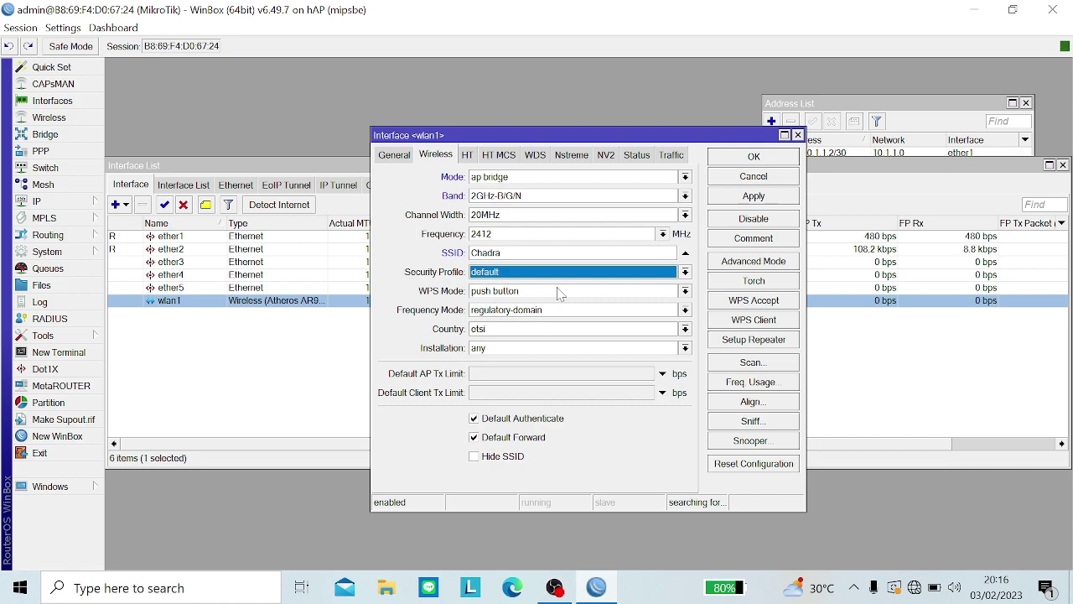
click(727, 200)
click(732, 157)
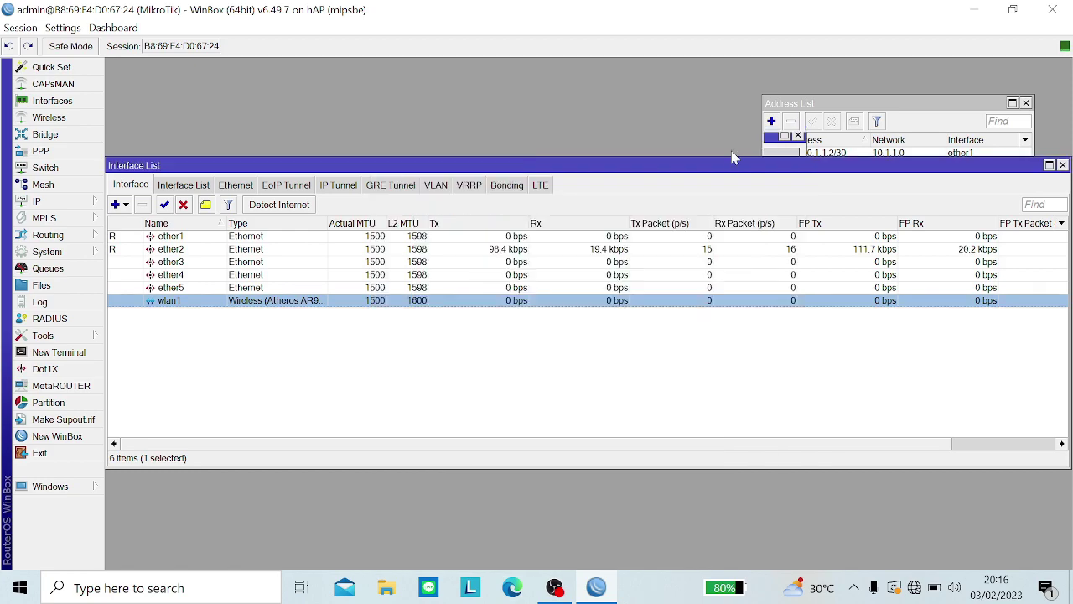
Step: Rearrange the address and interface windows to uncover the New Address form
click(795, 114)
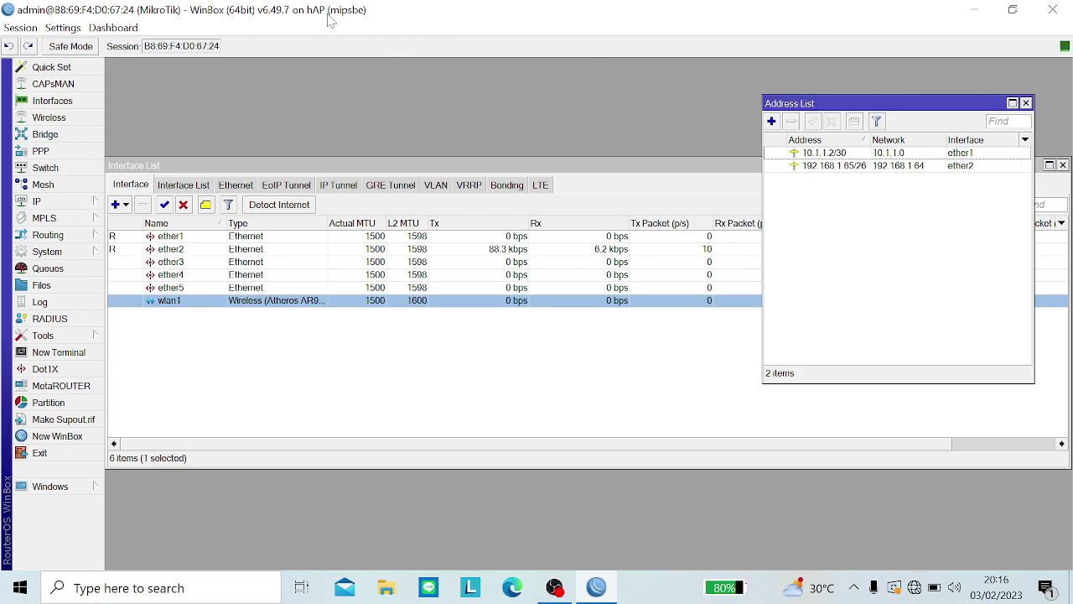
click(307, 262)
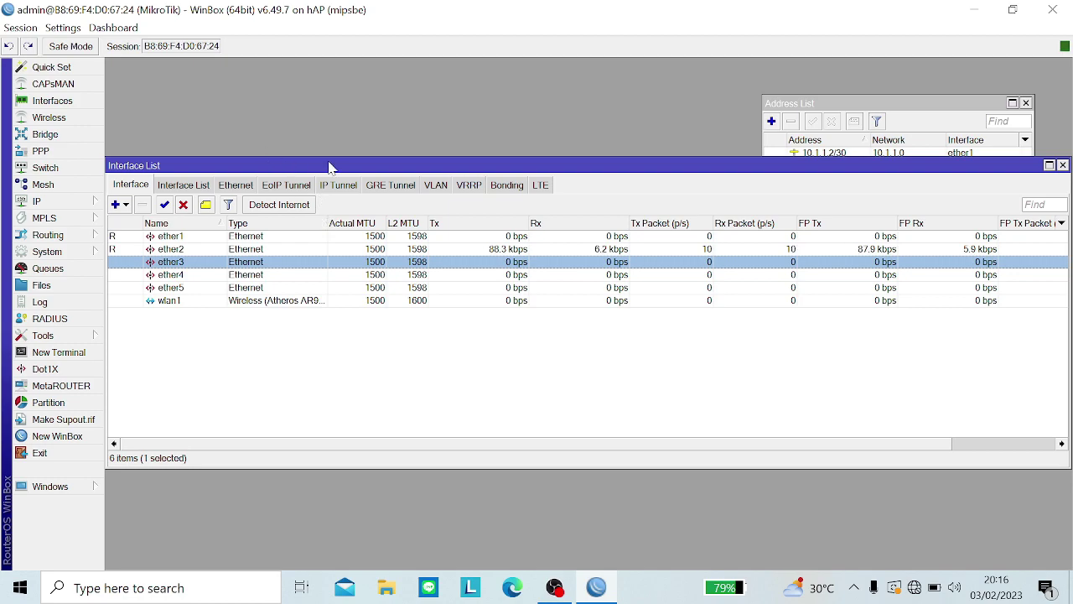
drag(329, 168, 381, 323)
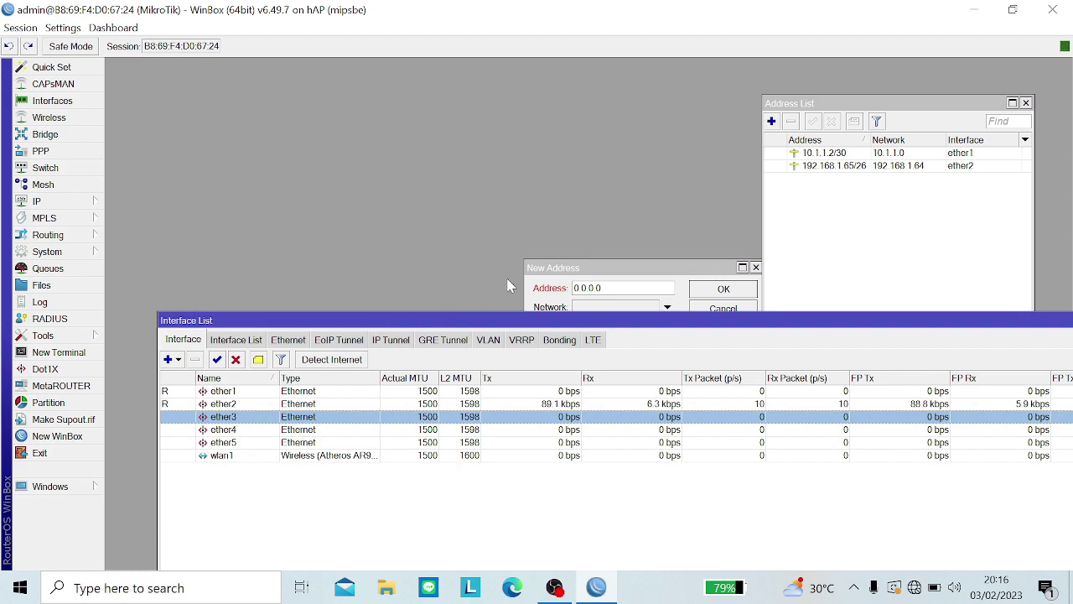
click(543, 267)
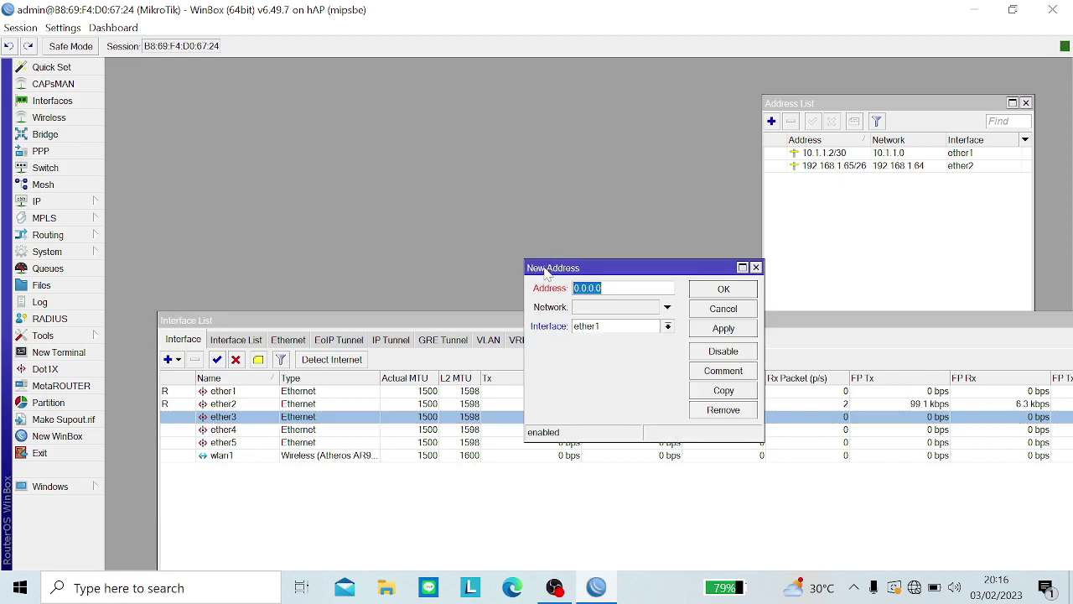
Step: Enter 192.168.50.1/24 on wlan1 and save the address
text(192)
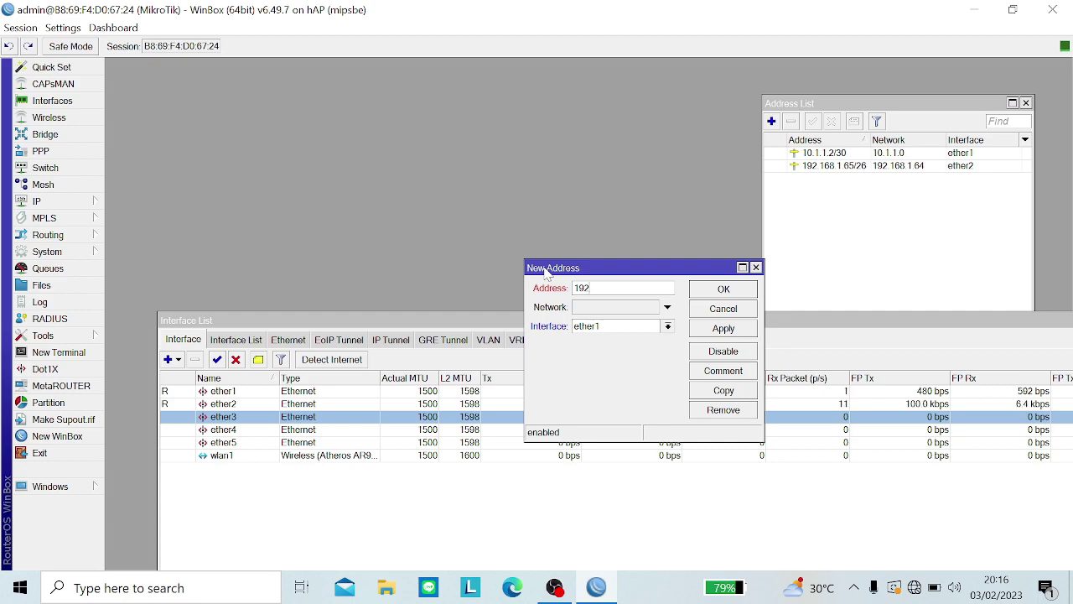
text(.16)
key(BackSpace)
key(BackSpace)
key(BackSpace)
key(BackSpace)
text(.168.50.1/)
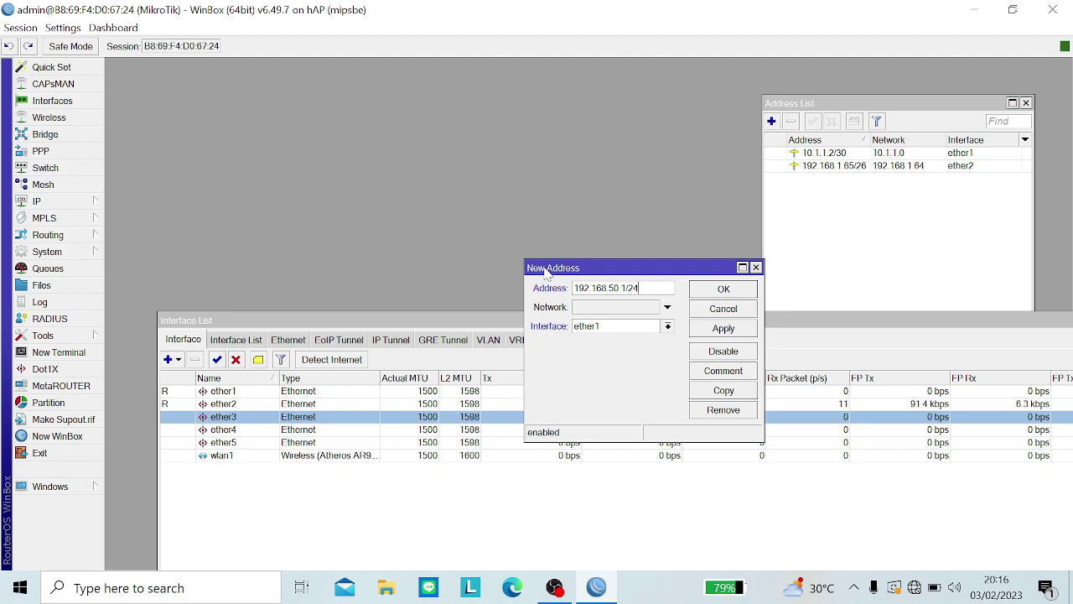
text(24)
click(591, 326)
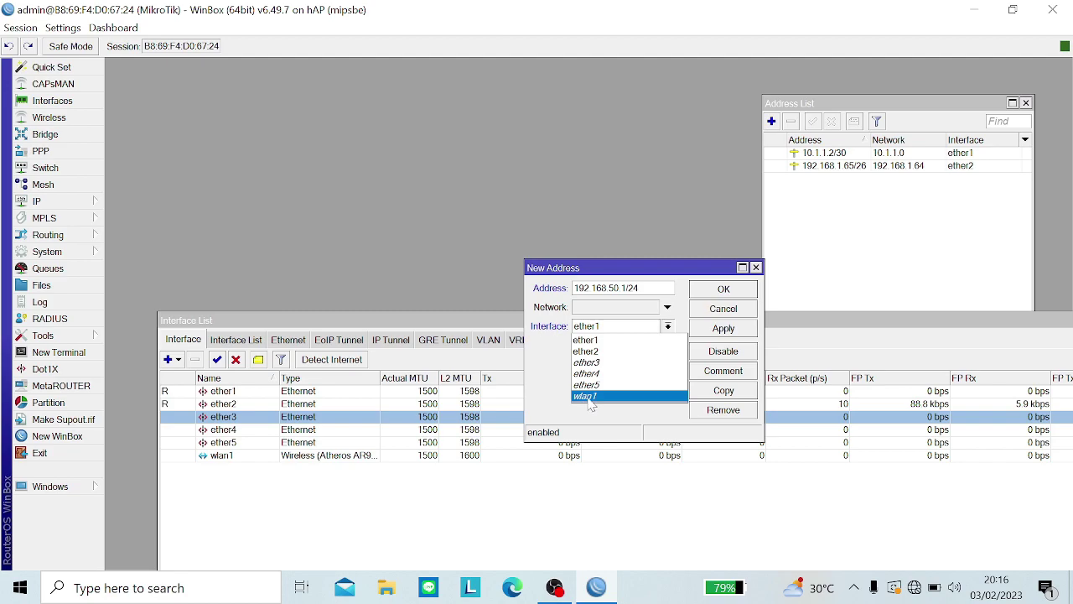
click(590, 398)
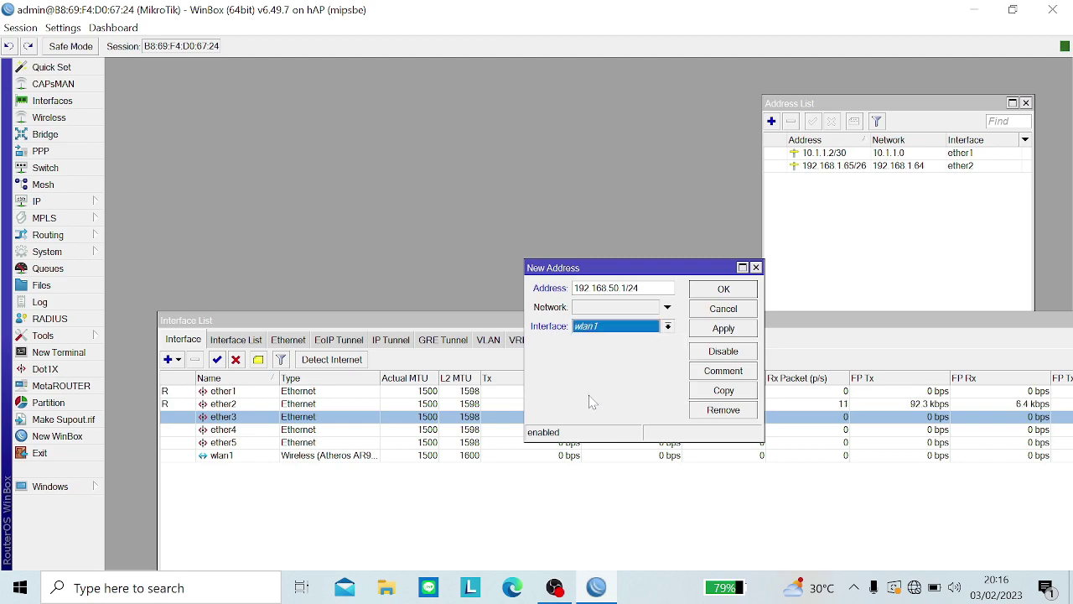
click(742, 330)
click(738, 294)
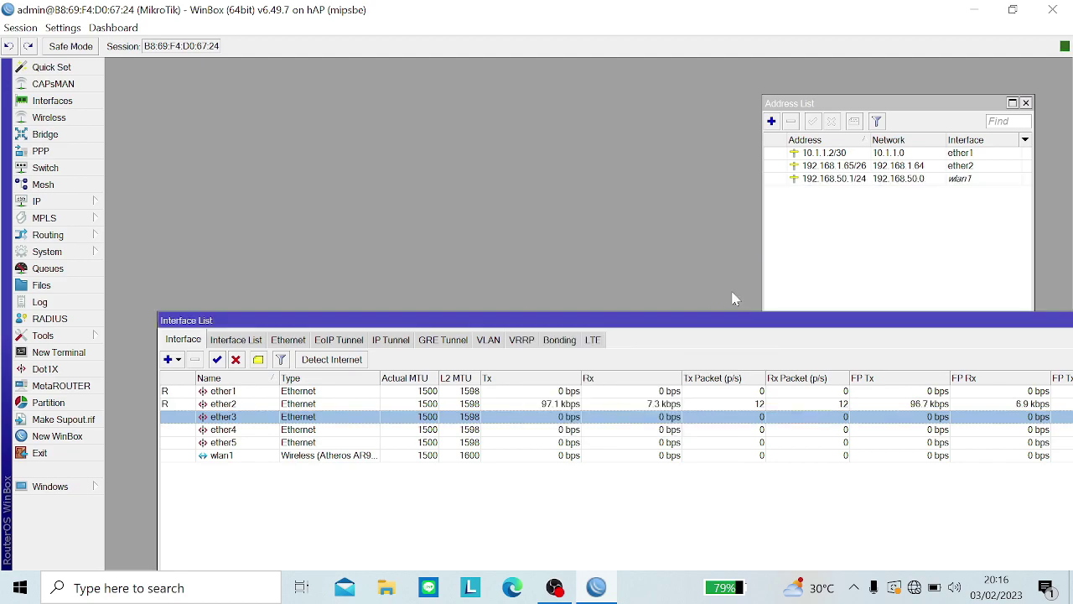
click(91, 205)
Step: Run DHCP Setup on ether2, accepting the suggested address space and 192.168.1.65 gateway
click(141, 242)
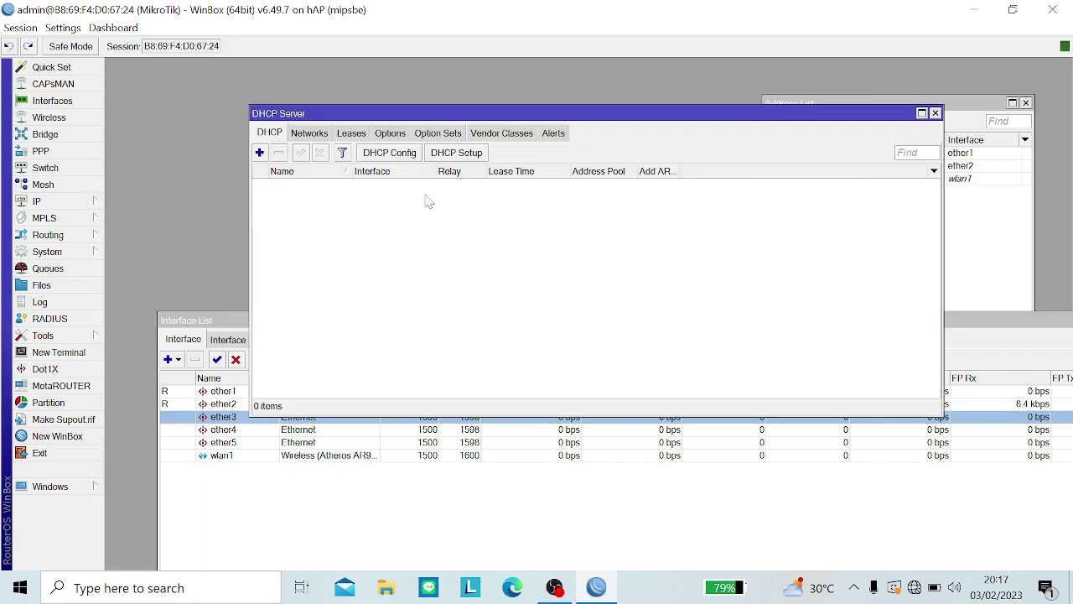
click(474, 159)
click(605, 310)
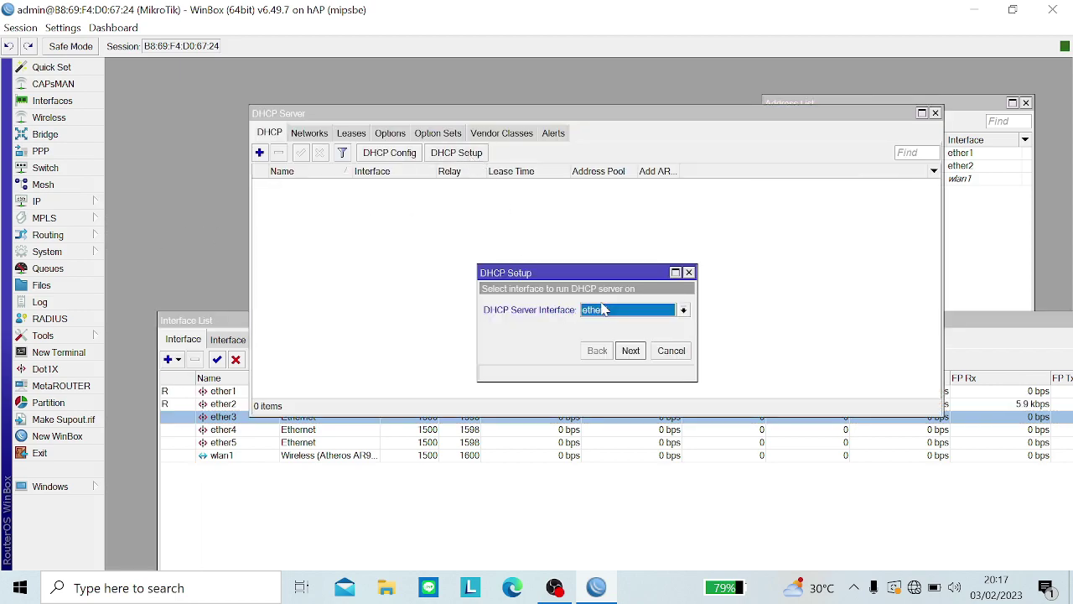
click(611, 335)
click(631, 350)
click(631, 351)
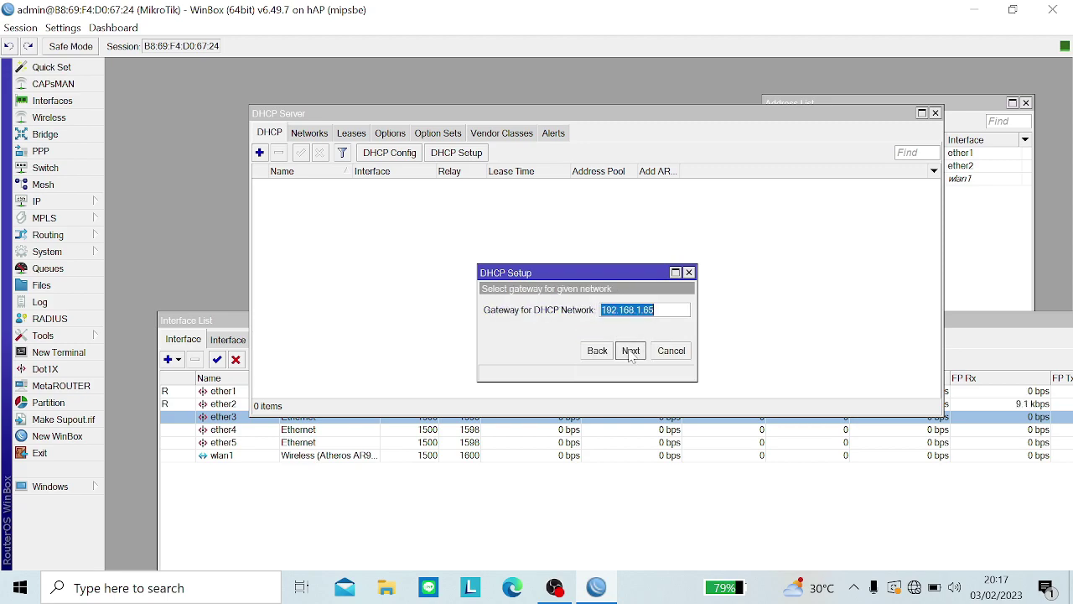
click(631, 351)
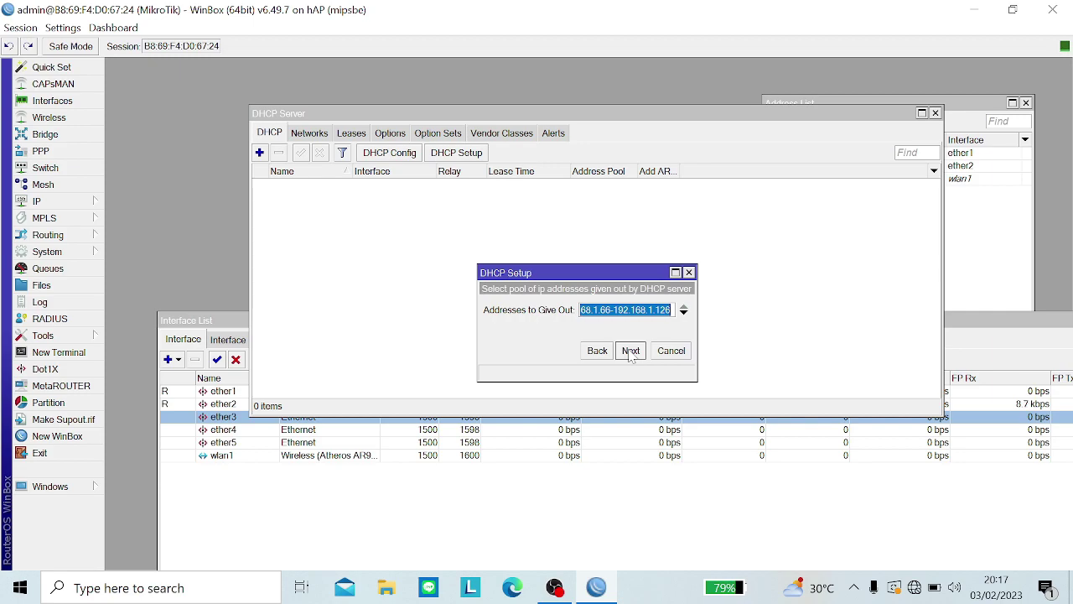
Step: Shorten the end of the DHCP address pool, then cancel the setup
key(Right)
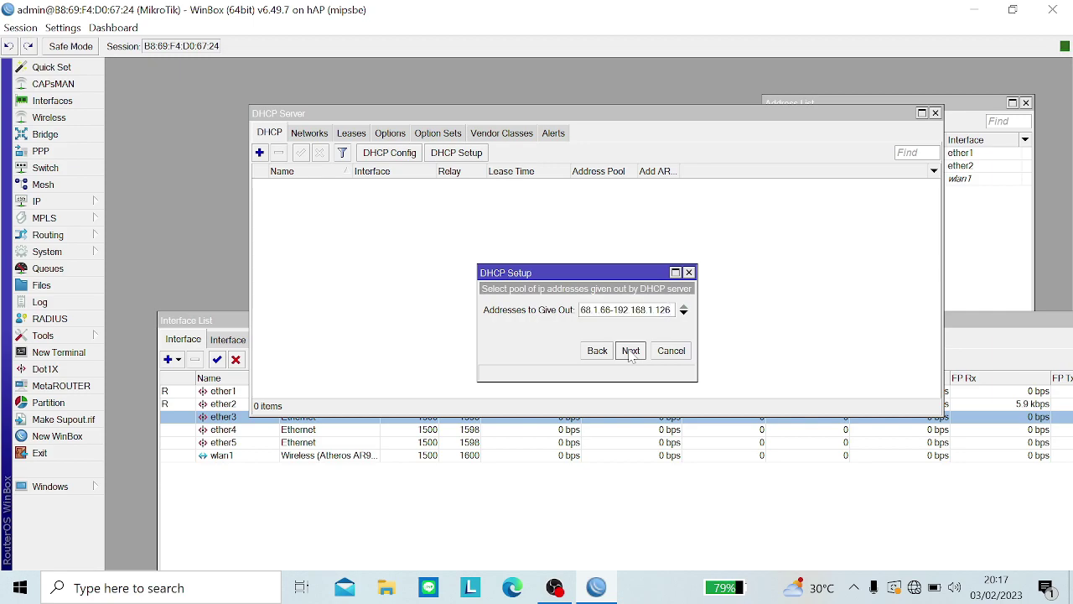
key(BackSpace)
key(BackSpace)
text(00)
click(630, 351)
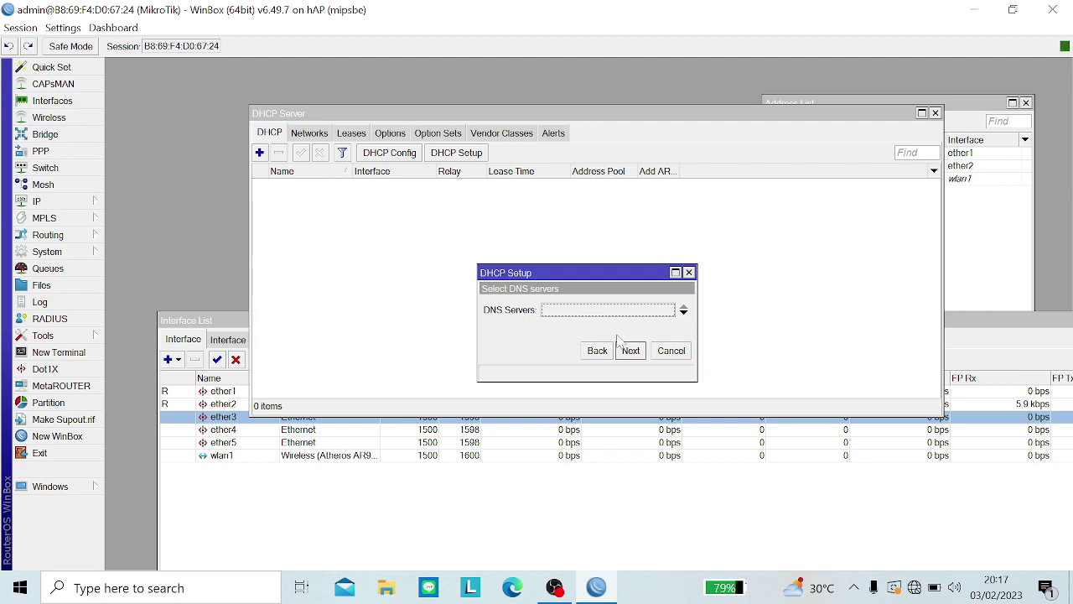
click(670, 352)
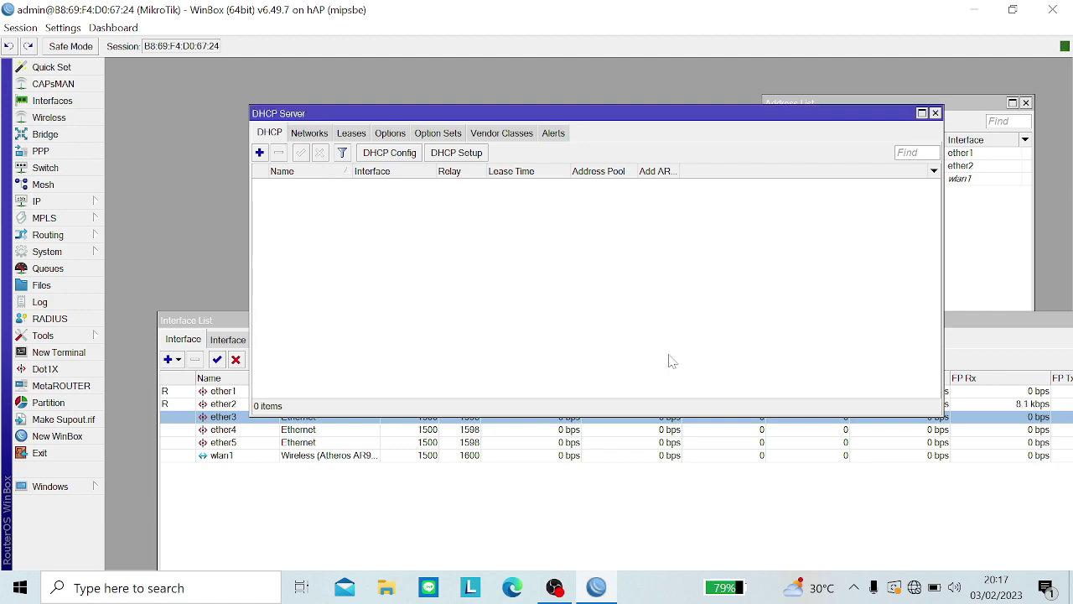
click(89, 204)
click(123, 259)
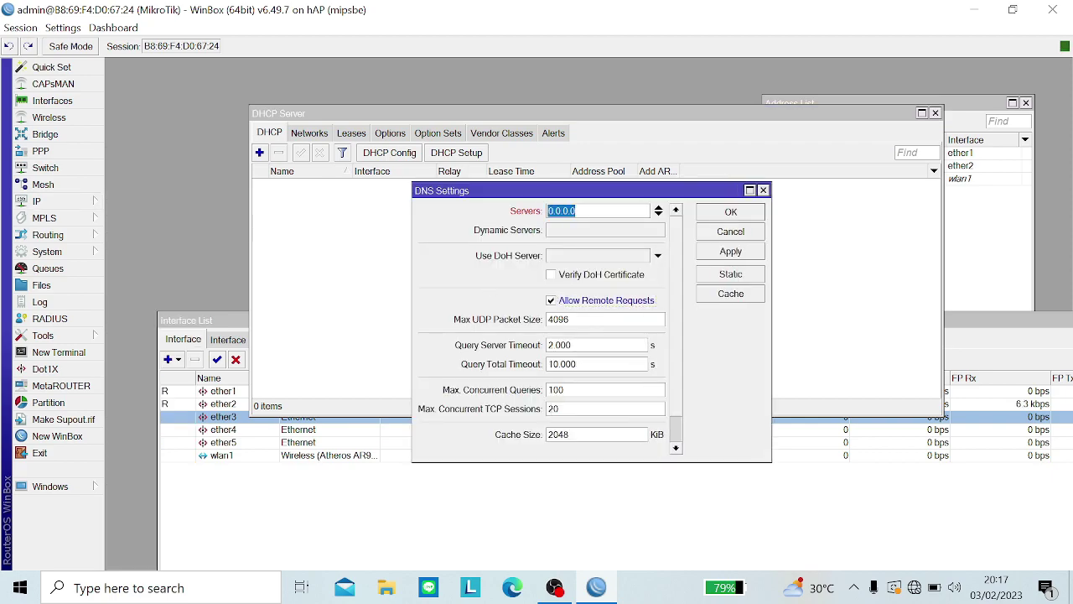
Step: Enter DNS servers 8.8.8.8 and 8.8.4.4 and save the DNS settings
text(8.8)
click(658, 215)
text(8.8)
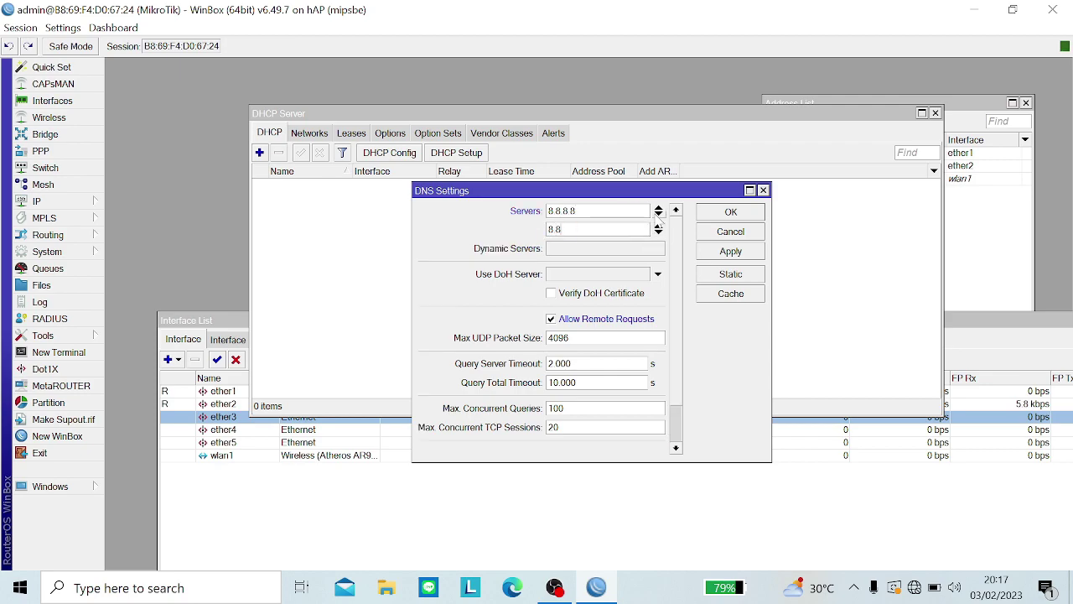
text(.4.4)
click(735, 253)
click(731, 213)
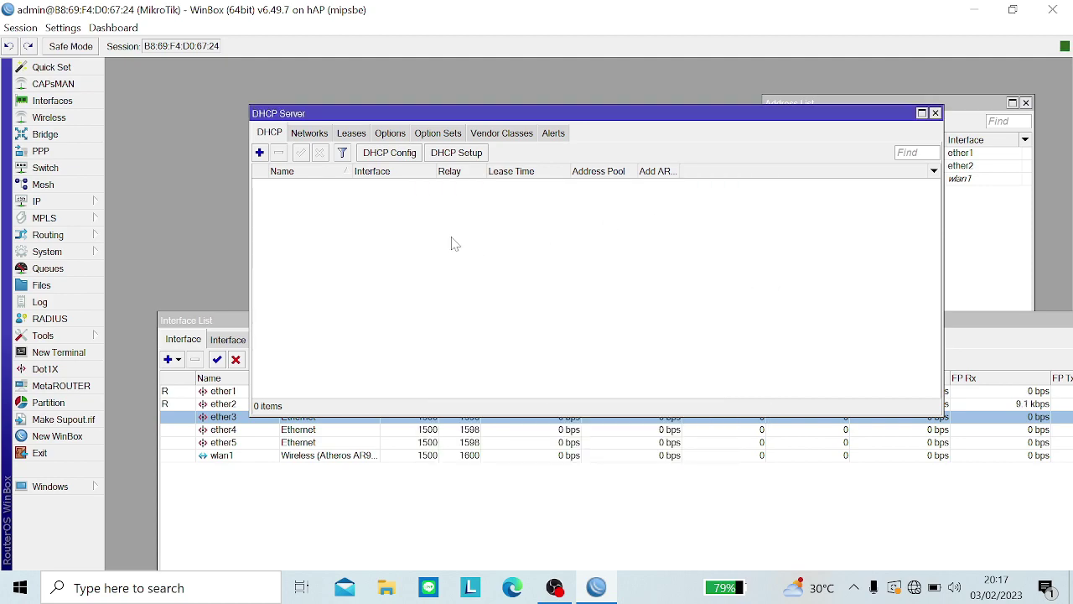
Step: Start a DHCP server on ether2 for 192.168.1.64/26, with the pool ending at 192.168.1.100
click(443, 155)
click(630, 350)
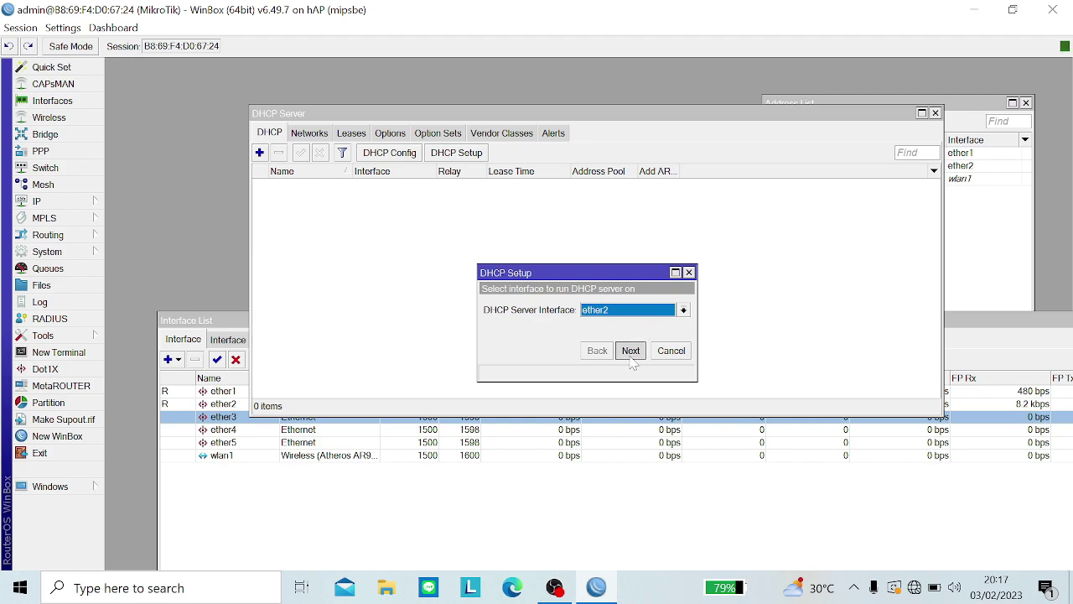
click(631, 351)
click(631, 350)
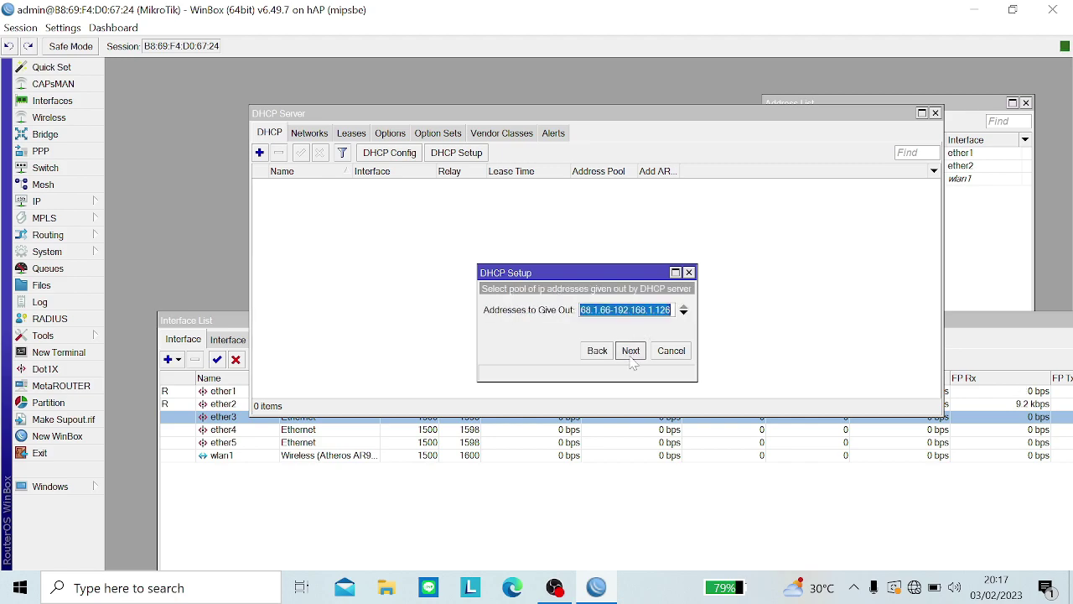
key(End)
key(BackSpace)
key(BackSpace)
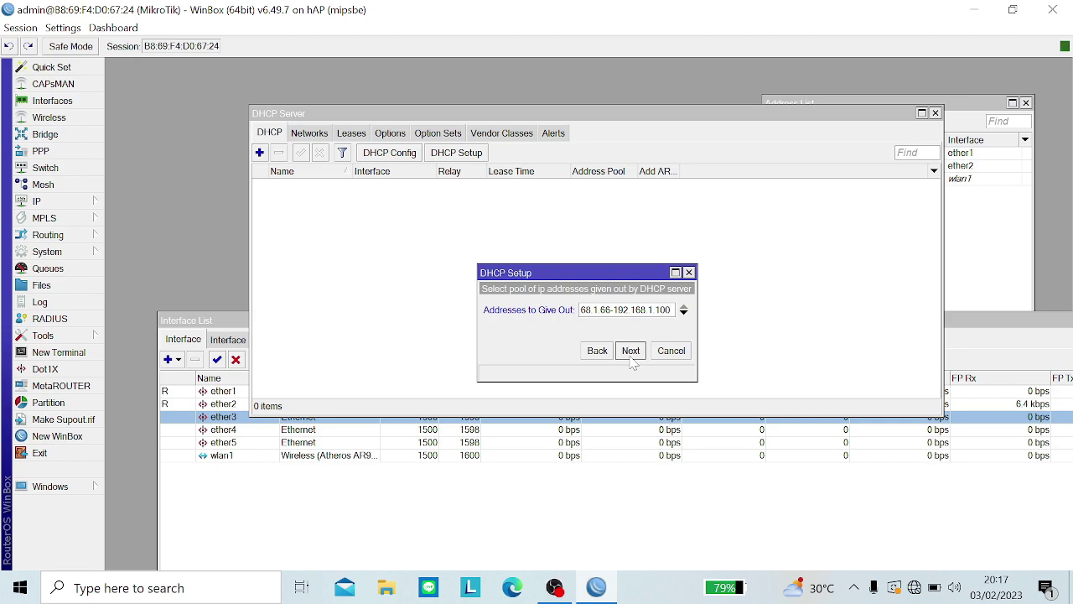
click(631, 350)
click(631, 351)
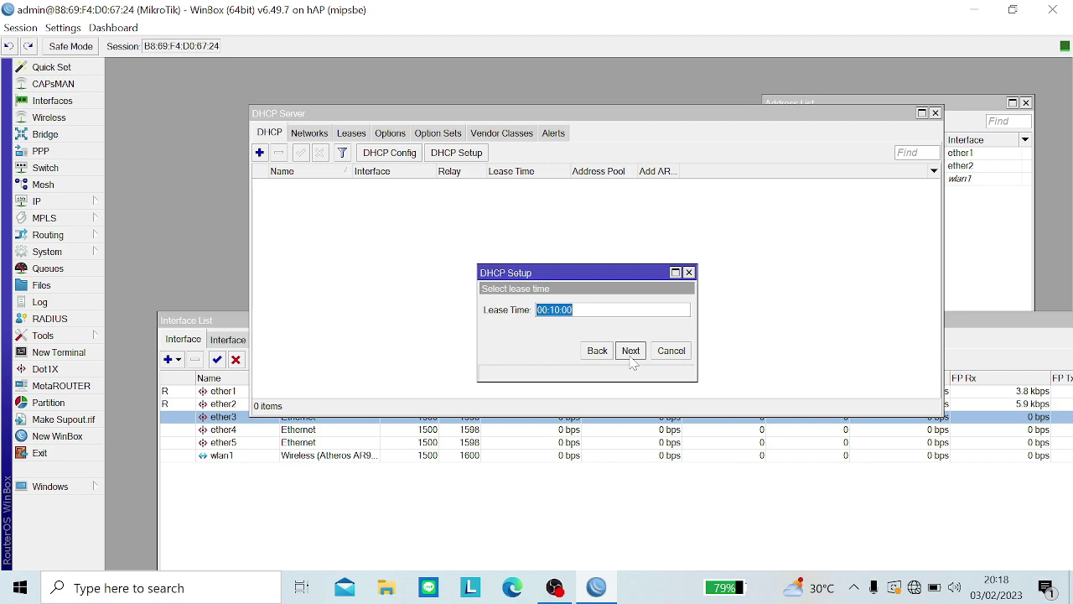
Step: Set the lease time to 00:02:00 and finish creating dhcp1
key(Left)
key(BackSpace)
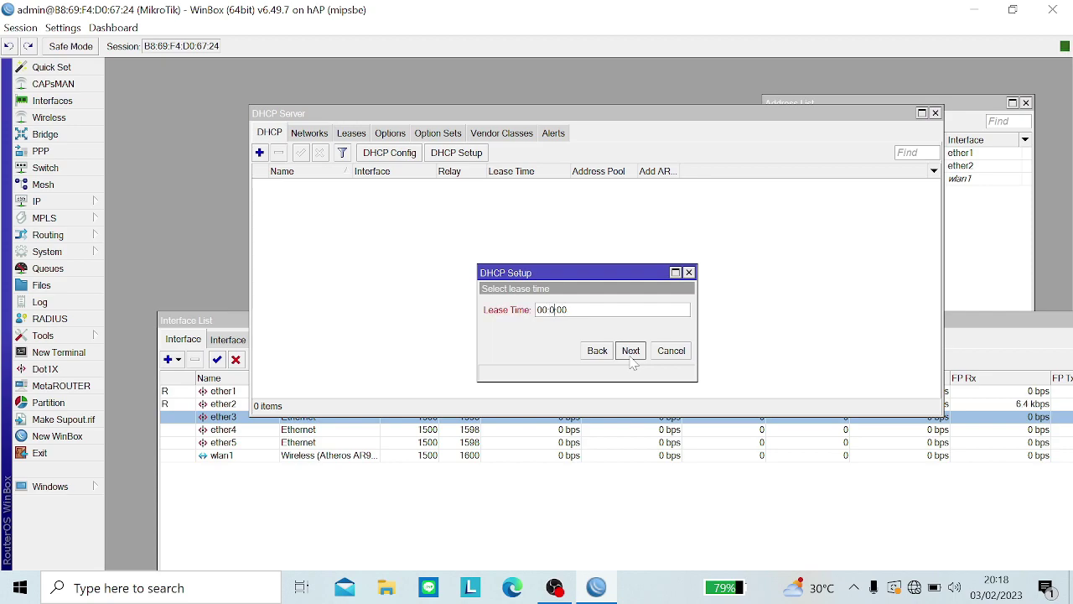
text(2)
click(631, 353)
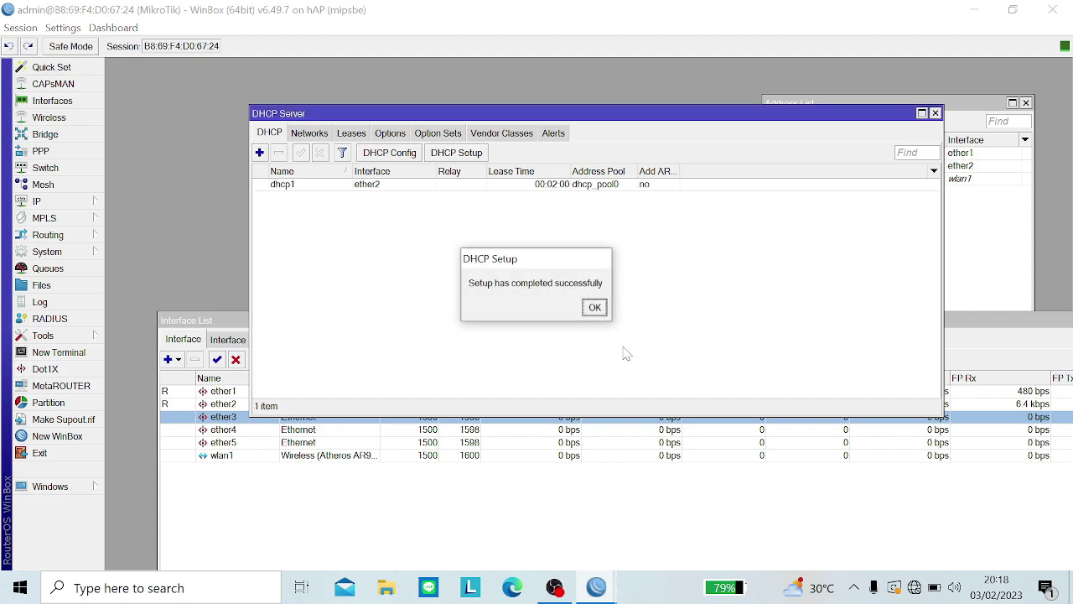
click(597, 311)
Step: Begin a DHCP setup, then cancel it without creating a server
click(463, 153)
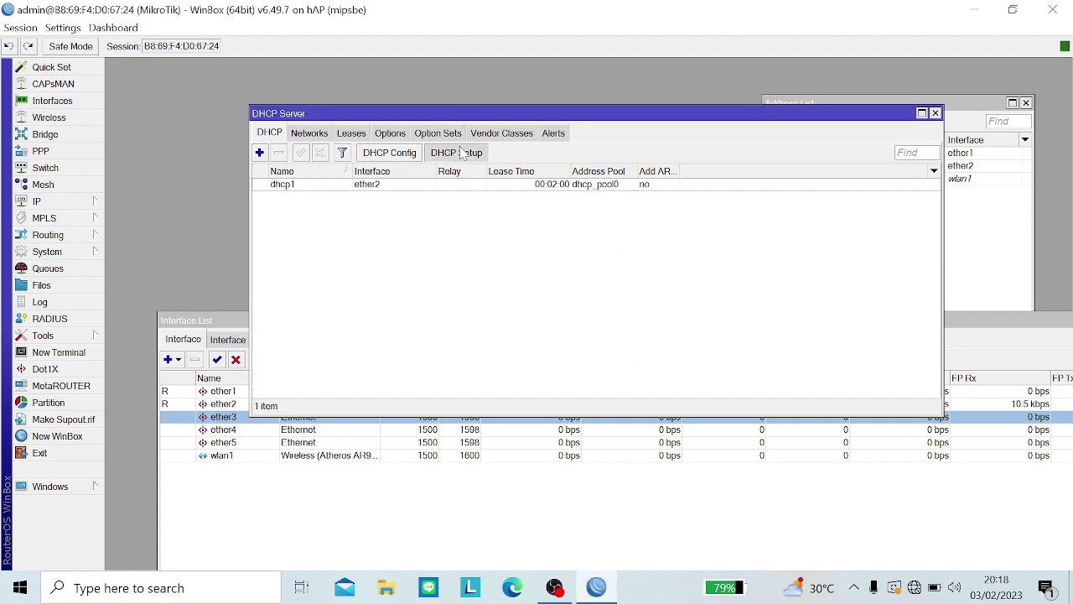
click(592, 312)
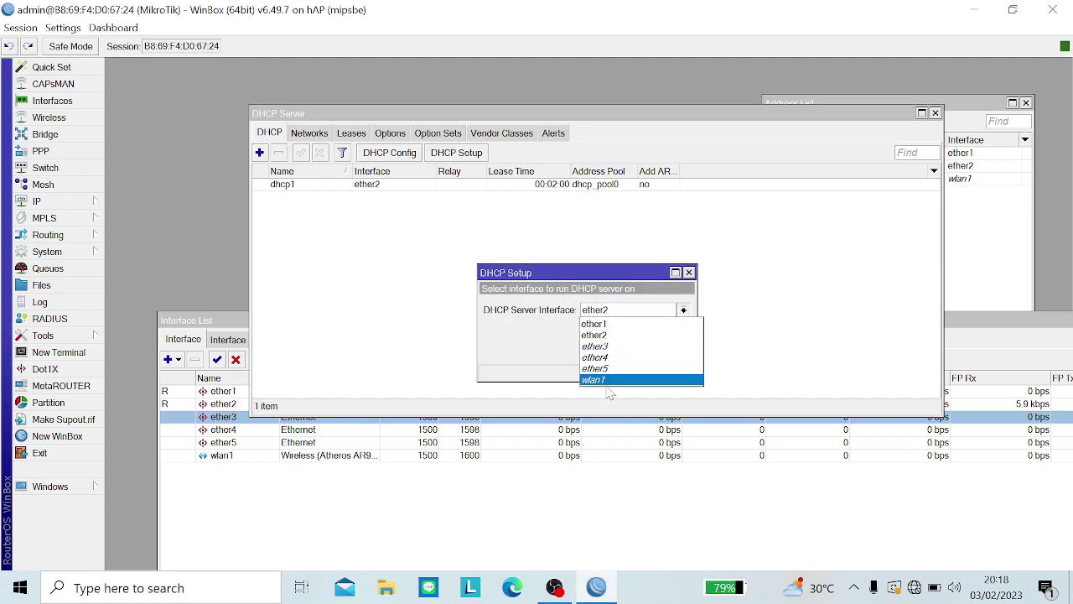
click(610, 394)
click(629, 350)
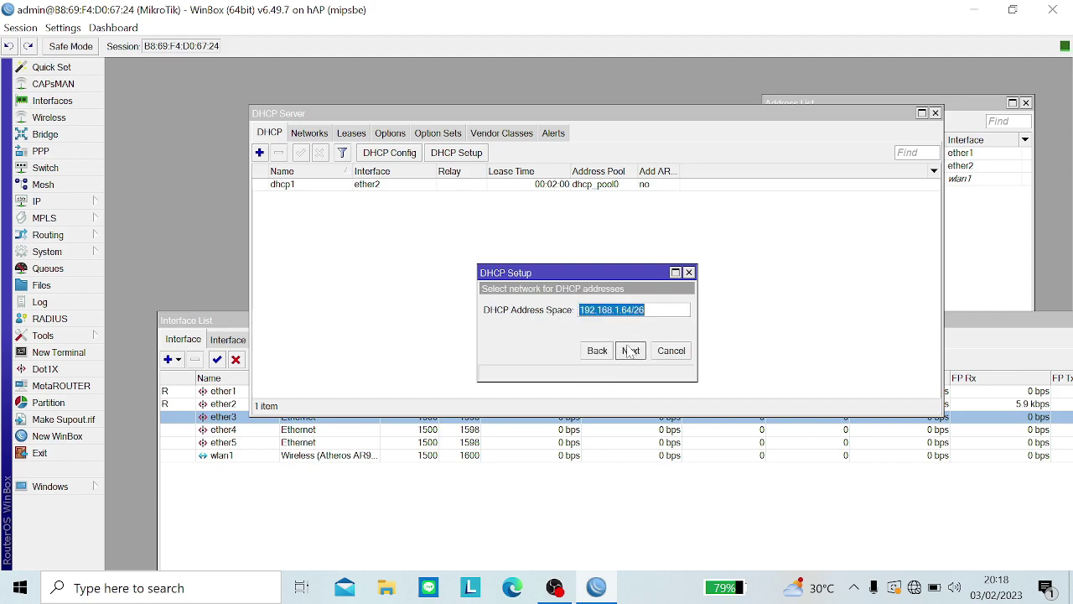
click(597, 351)
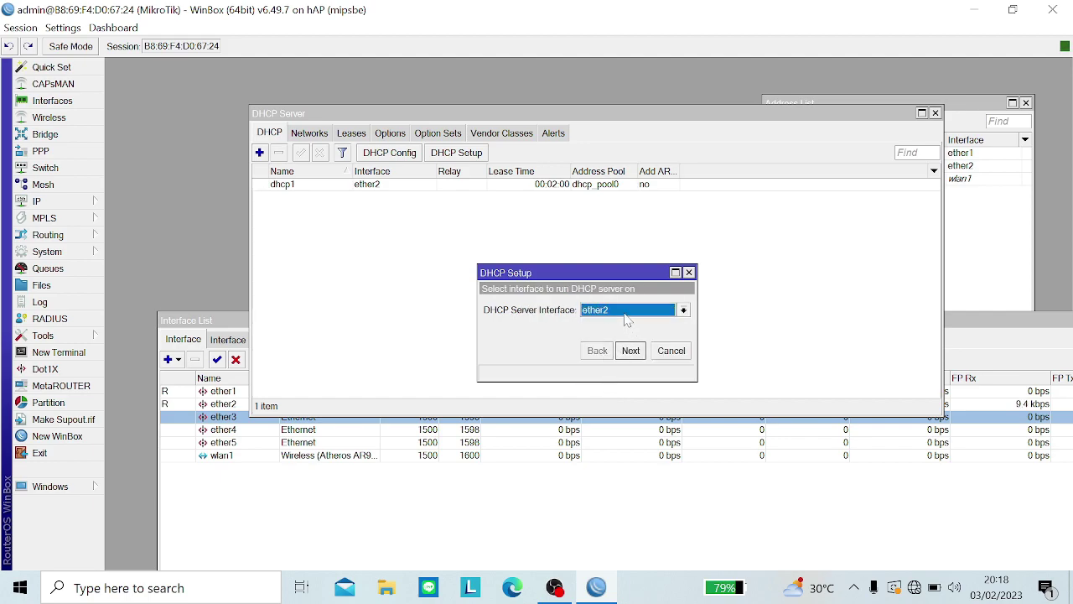
click(629, 312)
click(630, 315)
click(689, 272)
Step: Set up a DHCP server on wlan1 with 192.168.50.0/24, default gateway and range, and DNS 8.8.8.8
click(456, 153)
click(641, 311)
click(640, 380)
click(632, 354)
click(631, 351)
click(632, 350)
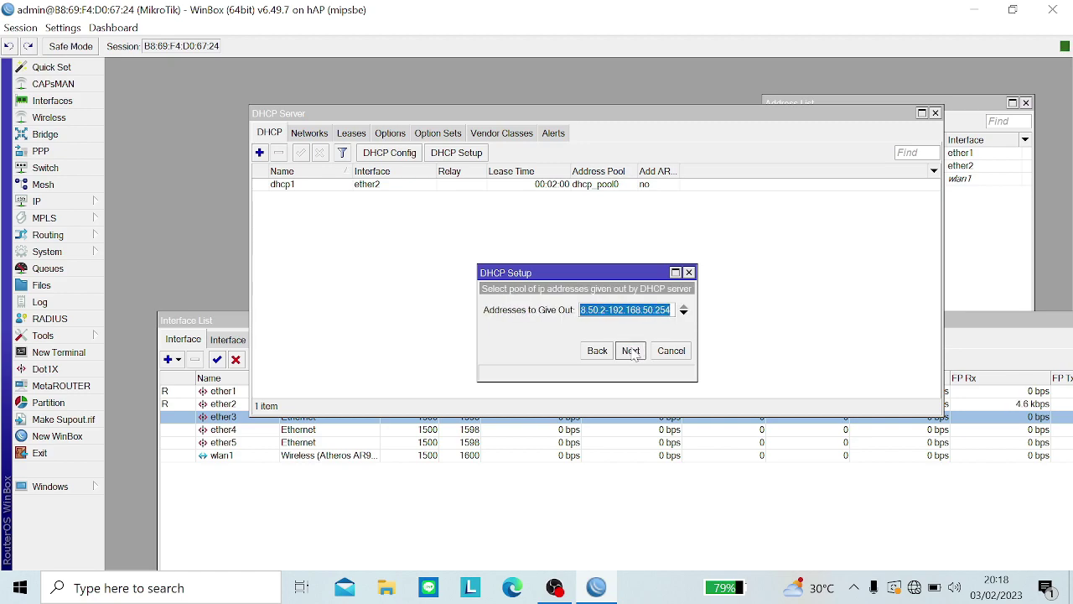
click(631, 351)
click(631, 351)
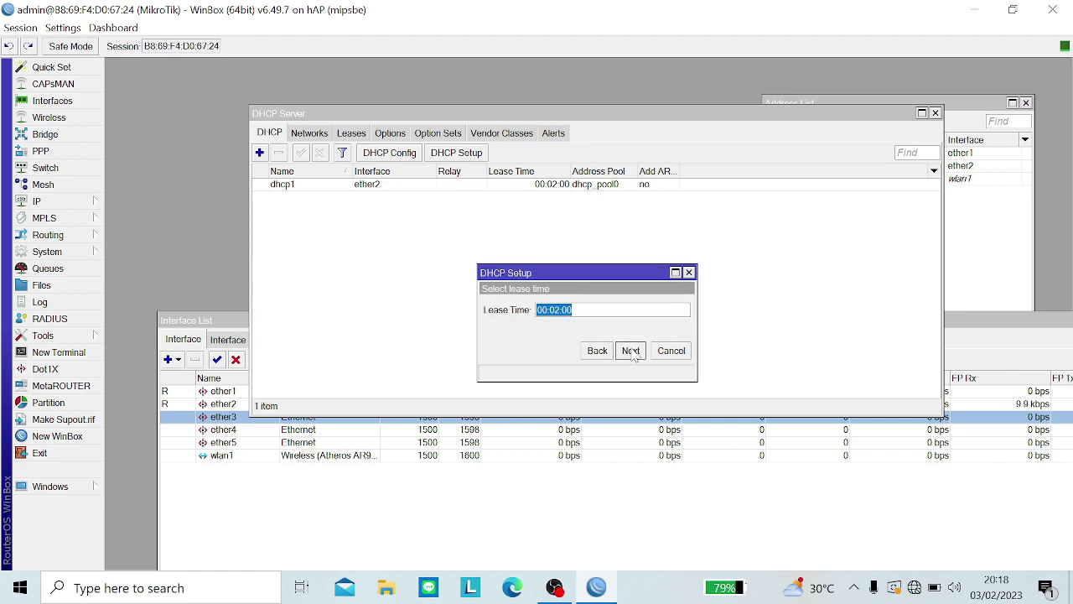
Step: Set the lease time to 00:10:00, finish creating dhcp2 and select it
key(End)
key(BackSpace)
text(1)
click(632, 352)
click(594, 307)
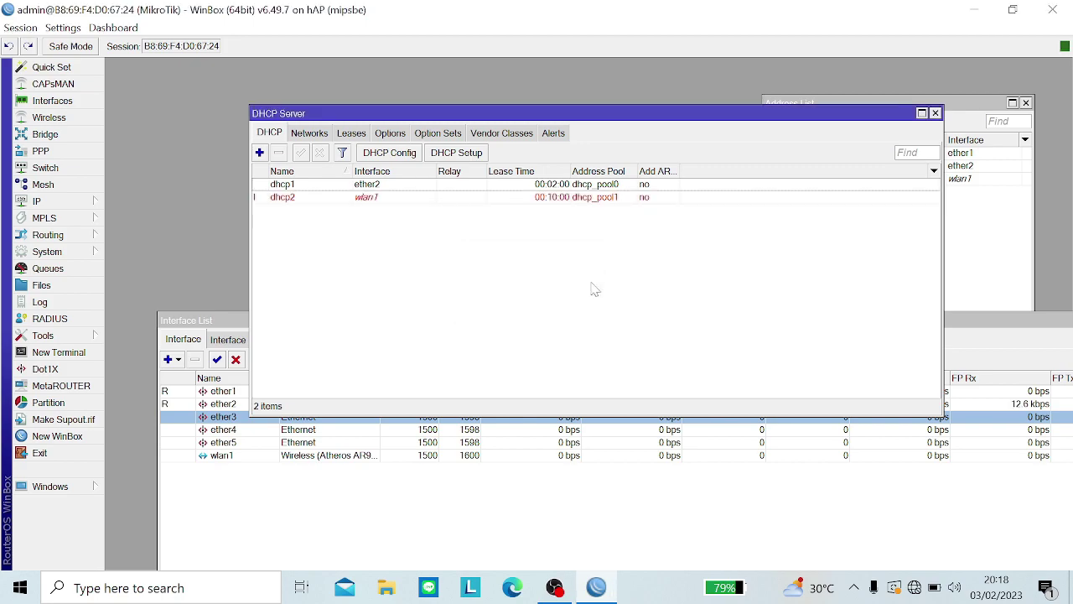
click(538, 199)
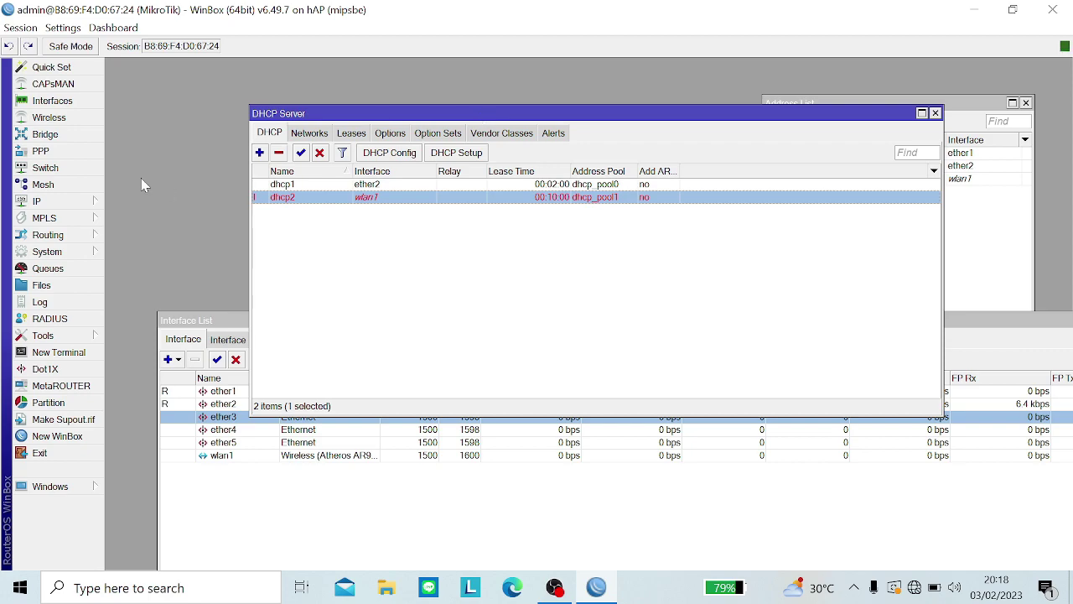
Step: Edit the default BGP instance: AS 65002 and a router ID starting 10.10
click(78, 236)
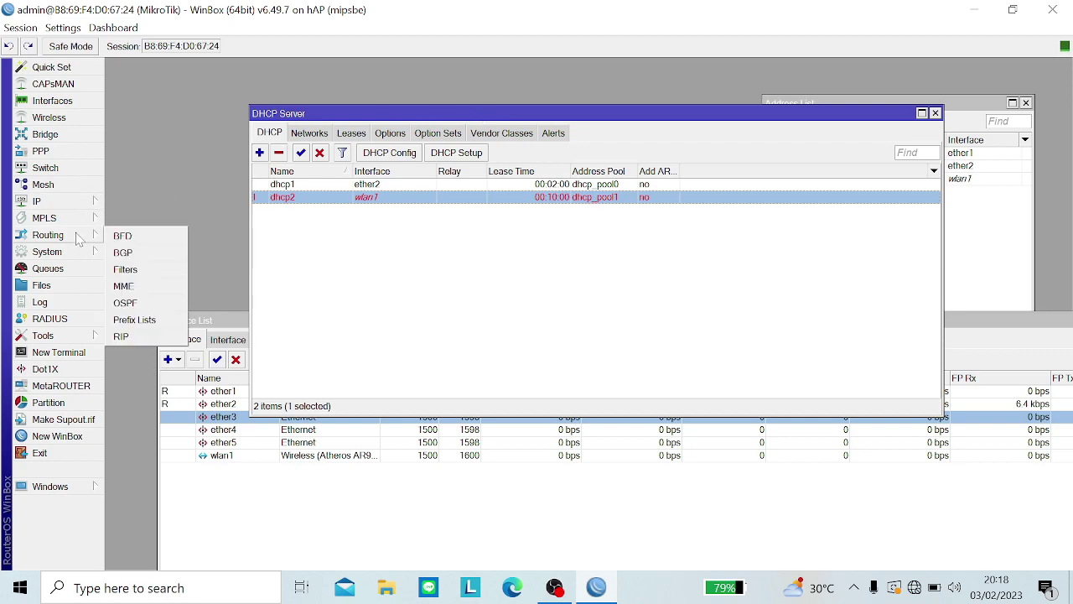
click(123, 252)
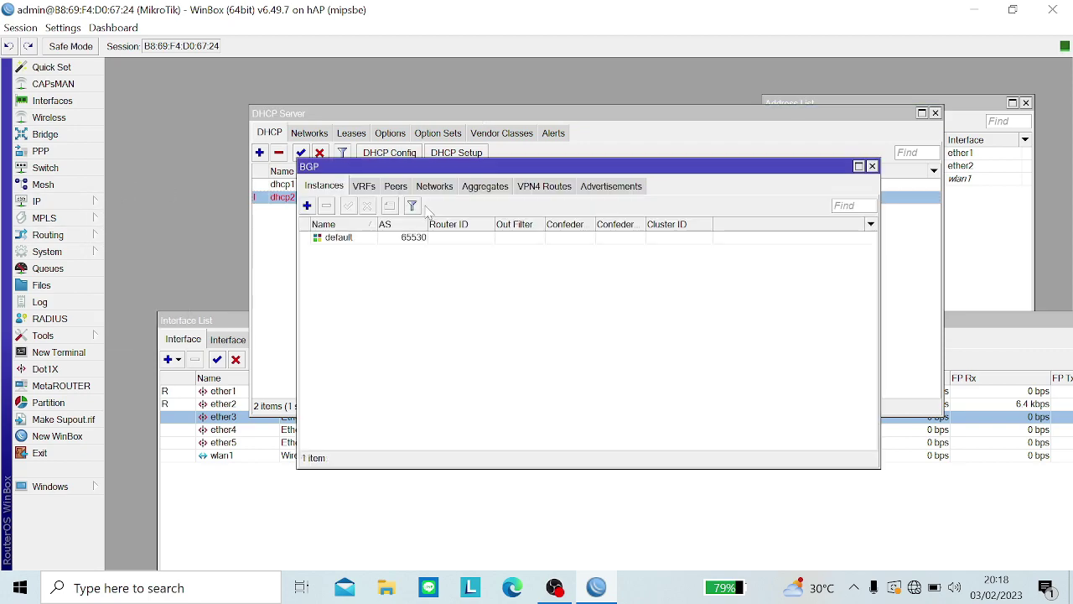
double_click(345, 239)
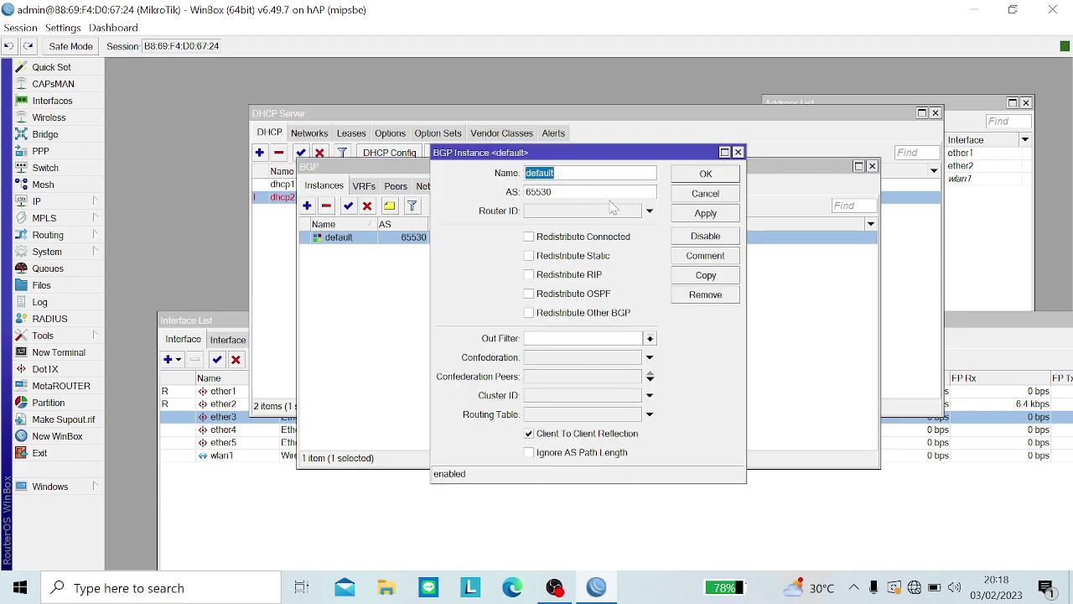
key(Tab)
key(BackSpace)
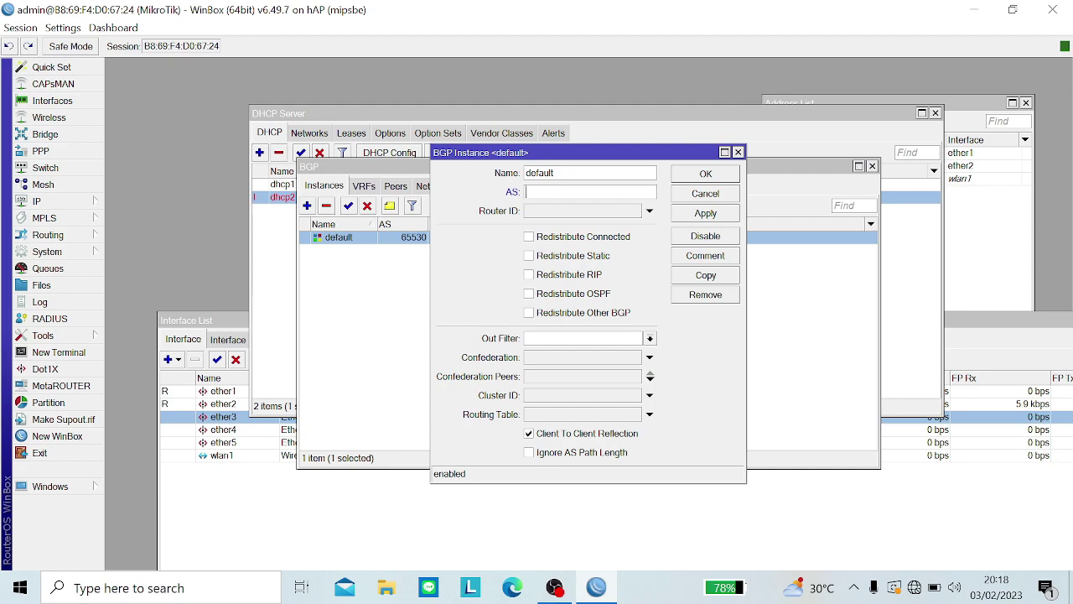
text(65002)
click(591, 214)
text(10)
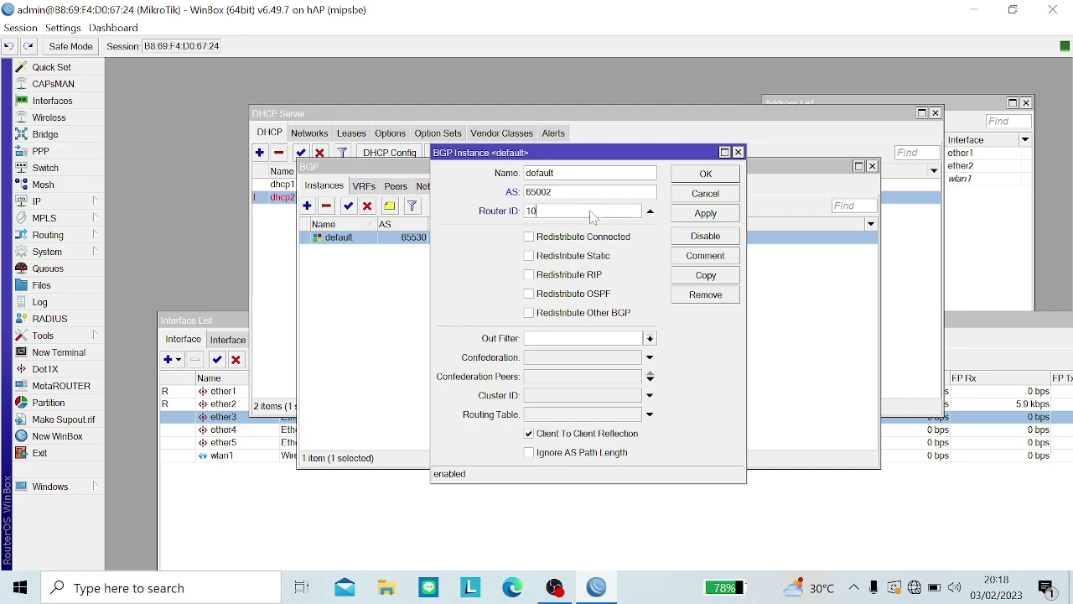
text(.10.10.2)
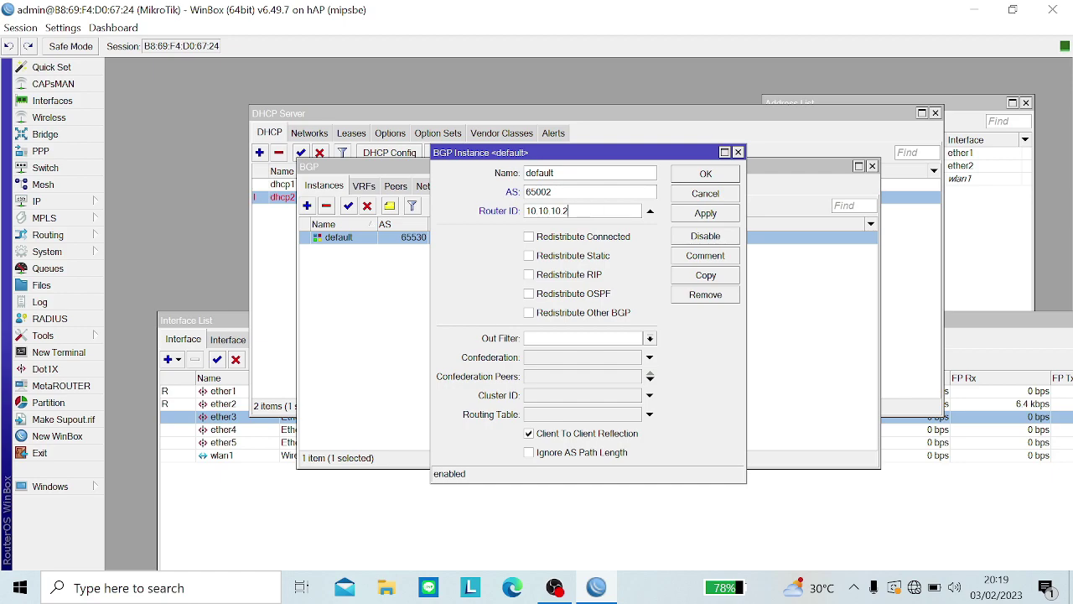
Step: Save the default BGP instance with AS 65002 and router ID 10.10.10.2, then view its empty peer list
click(688, 217)
click(697, 178)
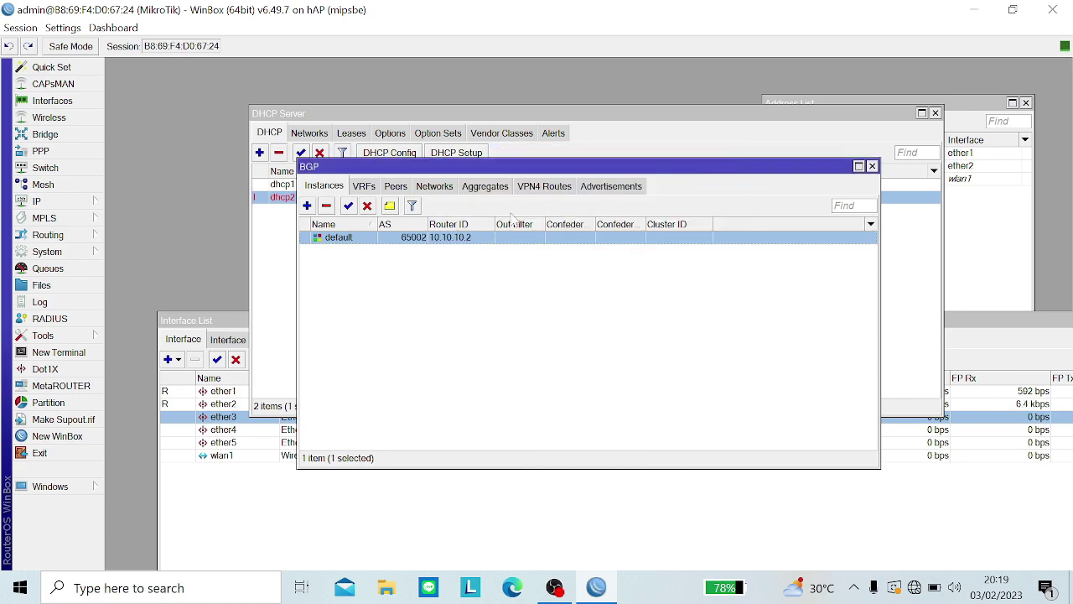
click(403, 188)
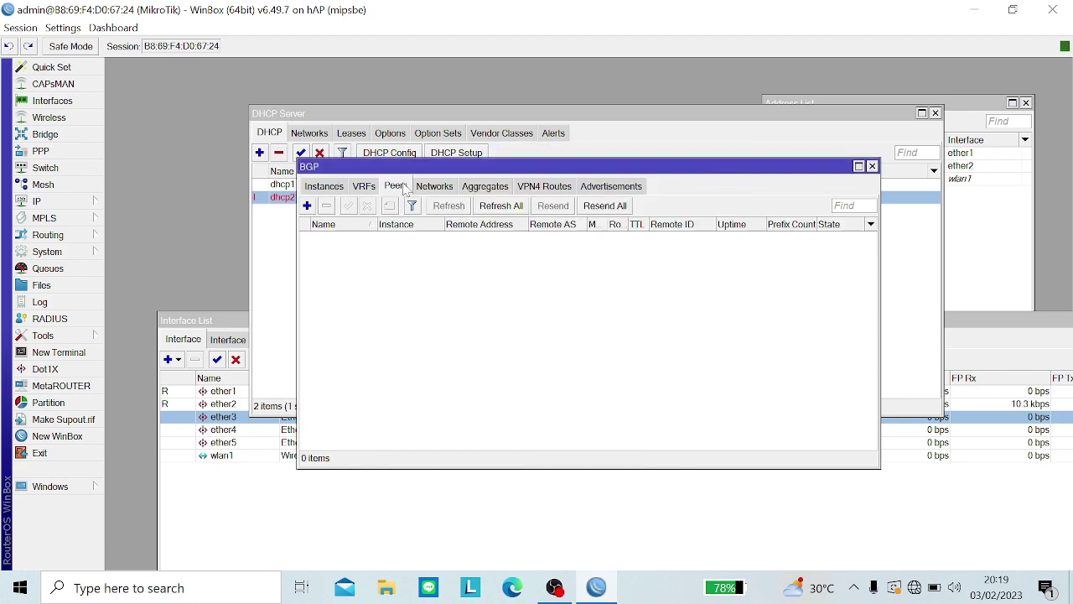
Step: Add a BGP peer named peer-R1 to remote address 10.1.1.1 with remote AS 65001
click(307, 206)
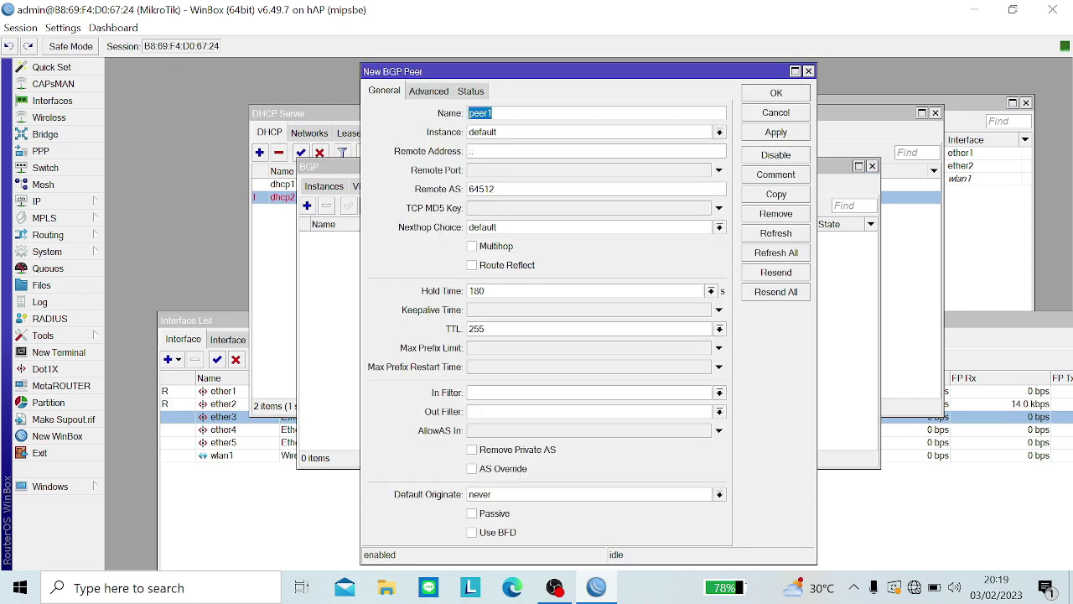
key(End)
key(BackSpace)
text(-)
key(Caps_Lock)
text(R)
key(Tab)
key(Tab)
key(BackSpace)
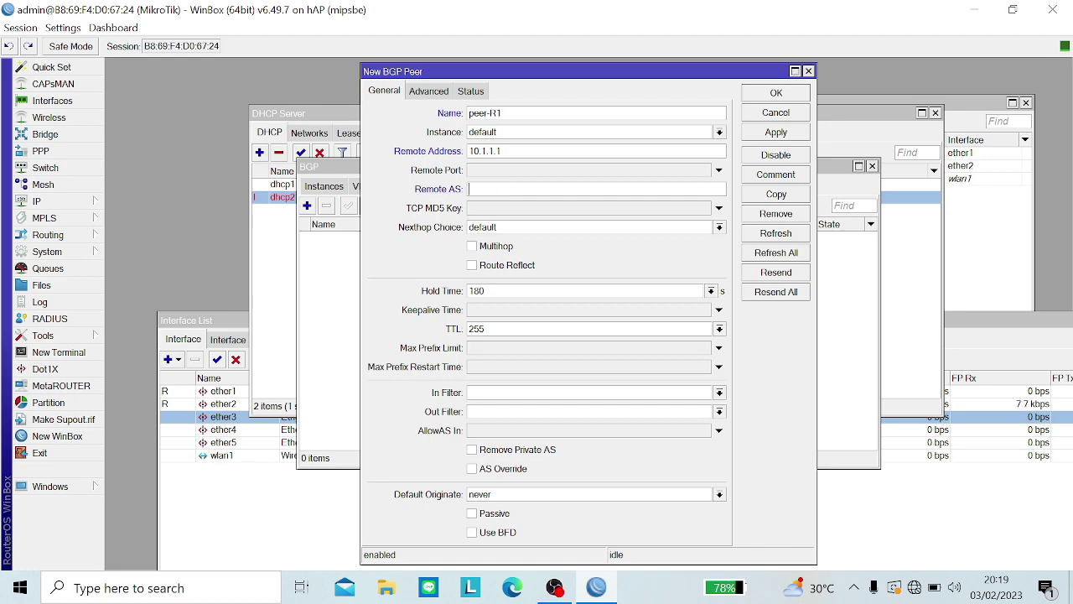
text(5=)
Step: Keep the peer on the default instance after checking its AS, and save peer-R1
click(518, 140)
click(518, 146)
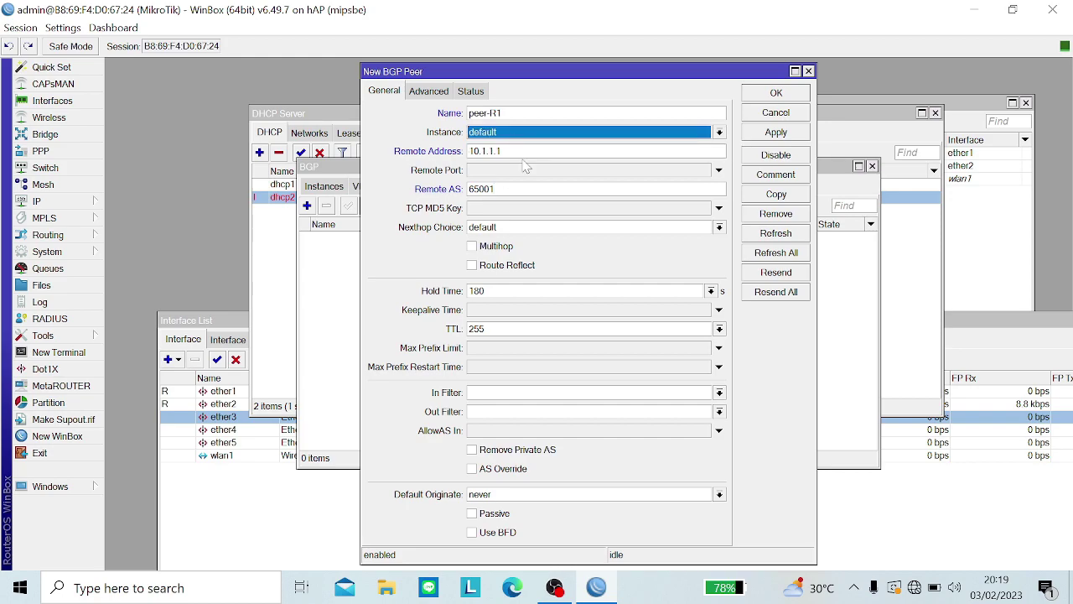
click(332, 186)
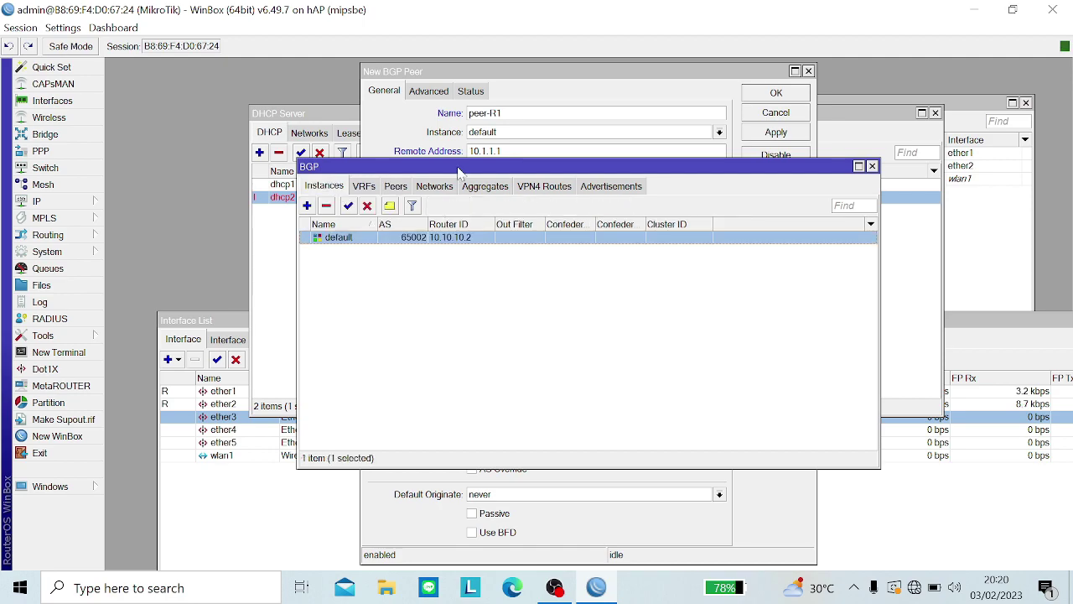
click(434, 141)
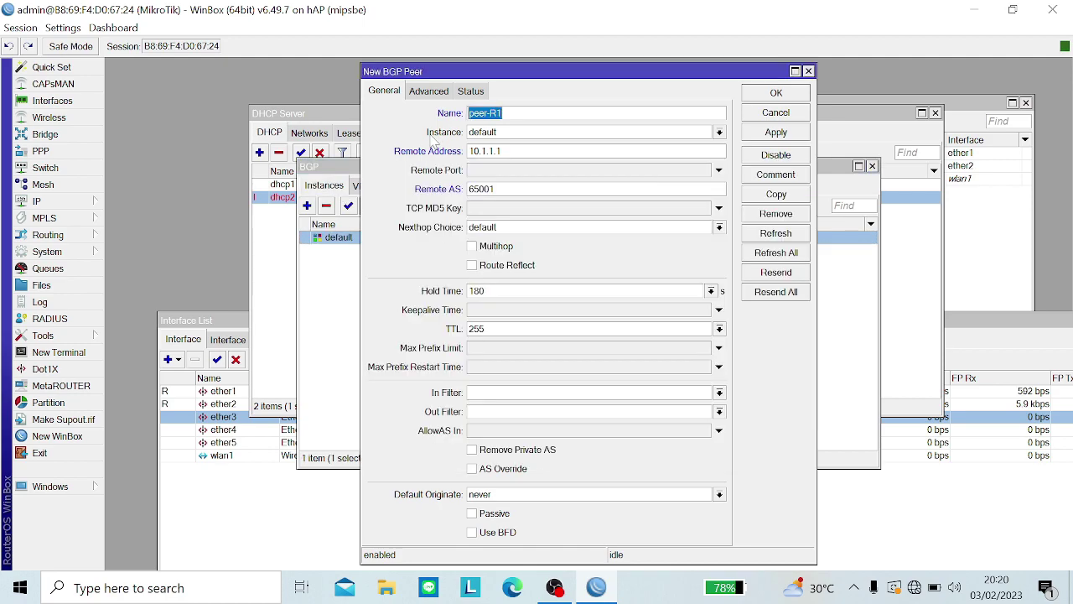
click(340, 242)
click(424, 144)
click(801, 135)
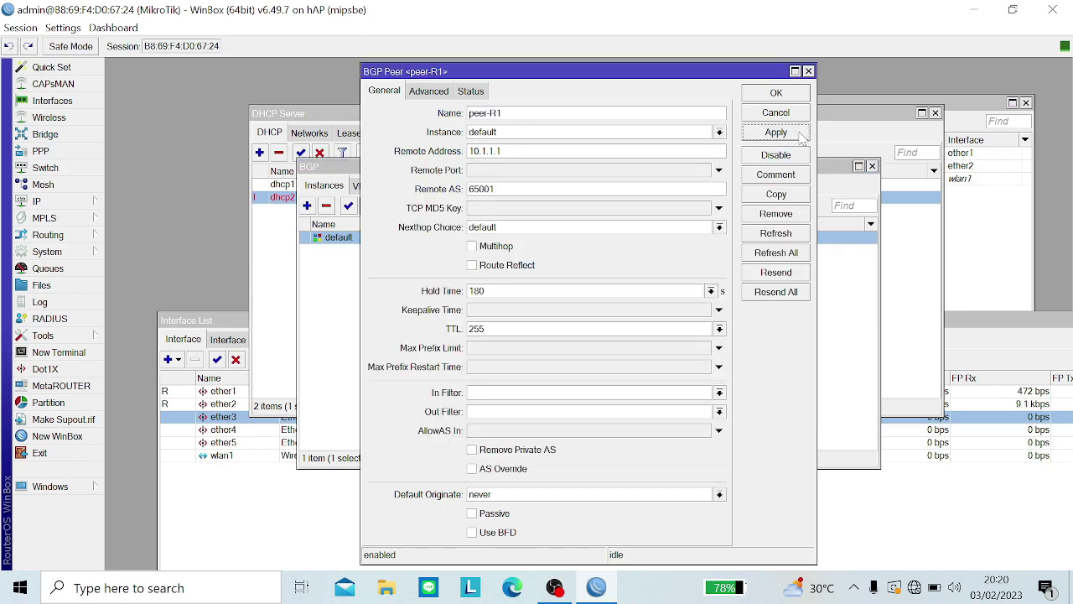
click(795, 94)
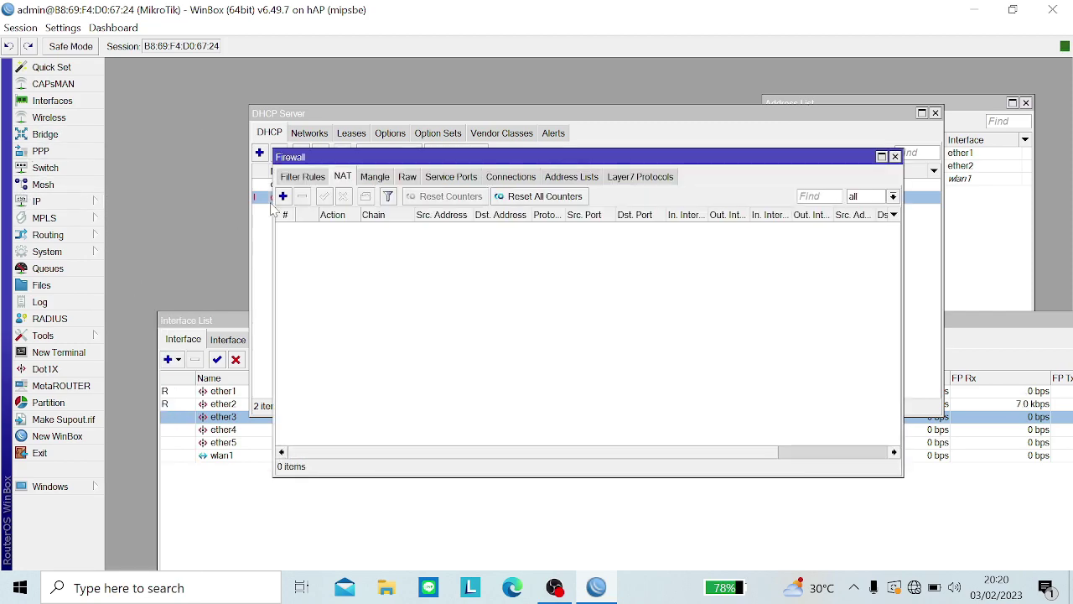
Step: Create a srcnat NAT rule going out ether1 with action masquerade
click(284, 197)
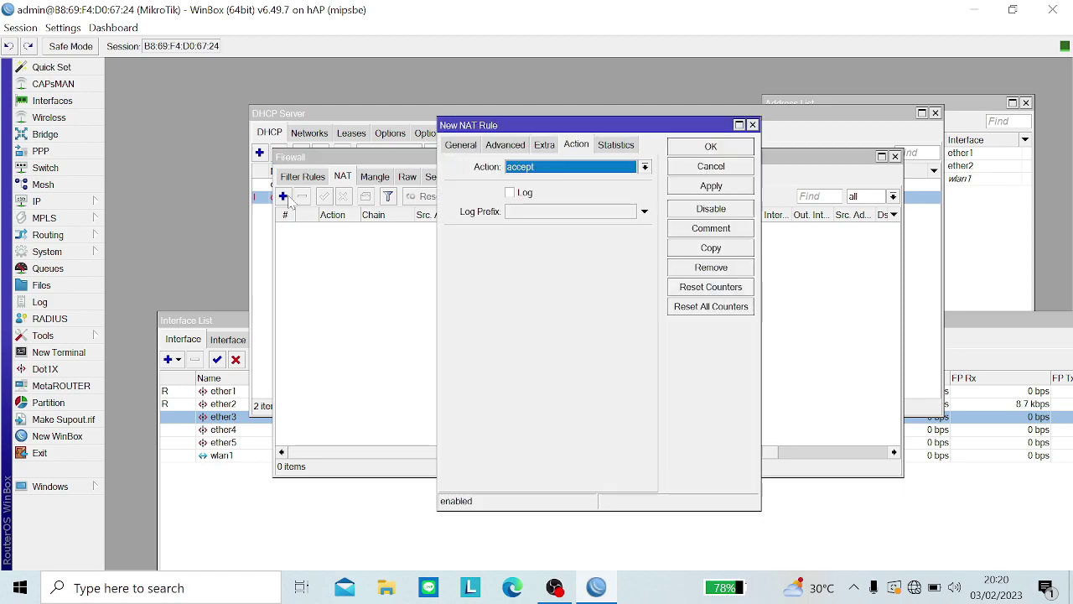
click(466, 147)
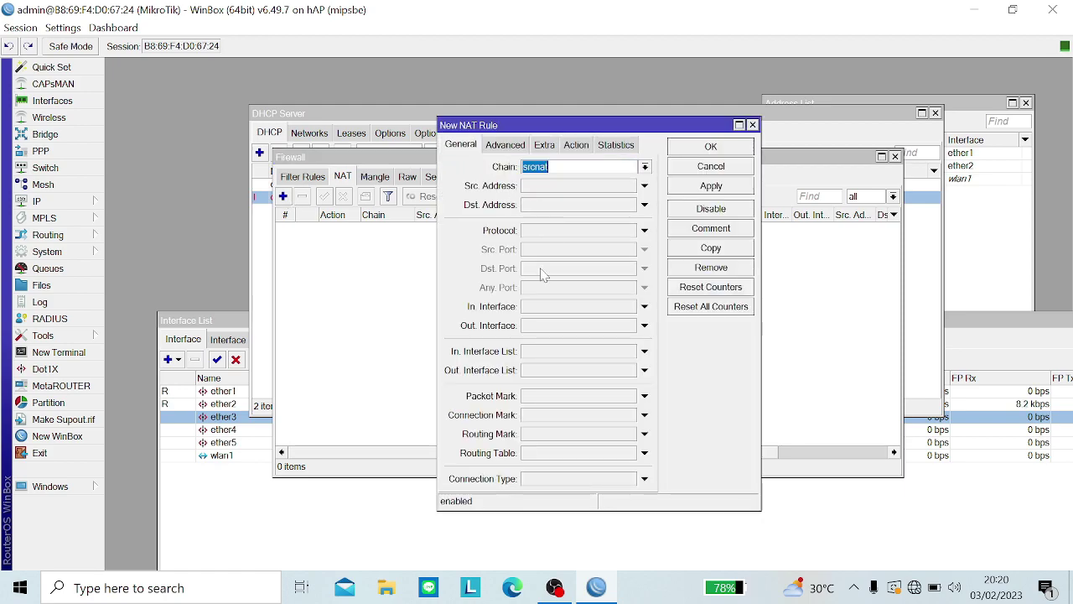
click(537, 326)
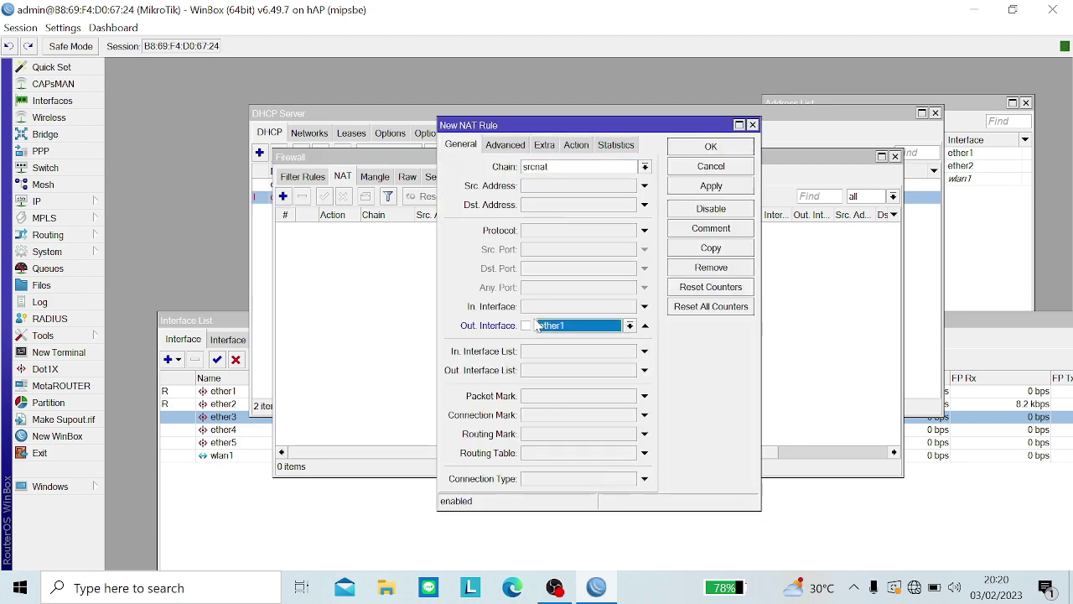
click(575, 147)
click(551, 170)
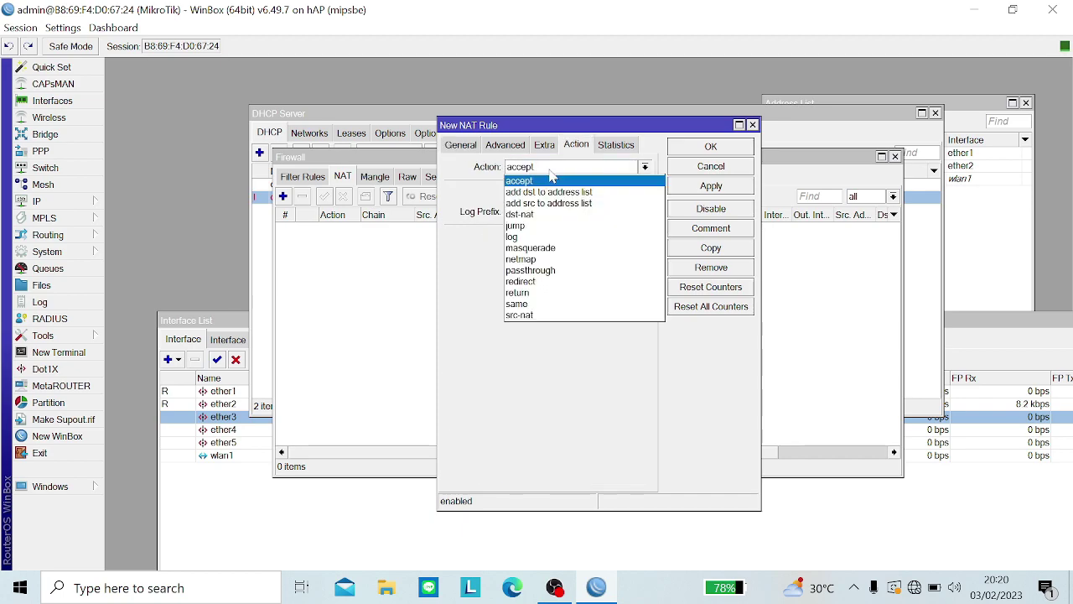
click(559, 249)
click(712, 185)
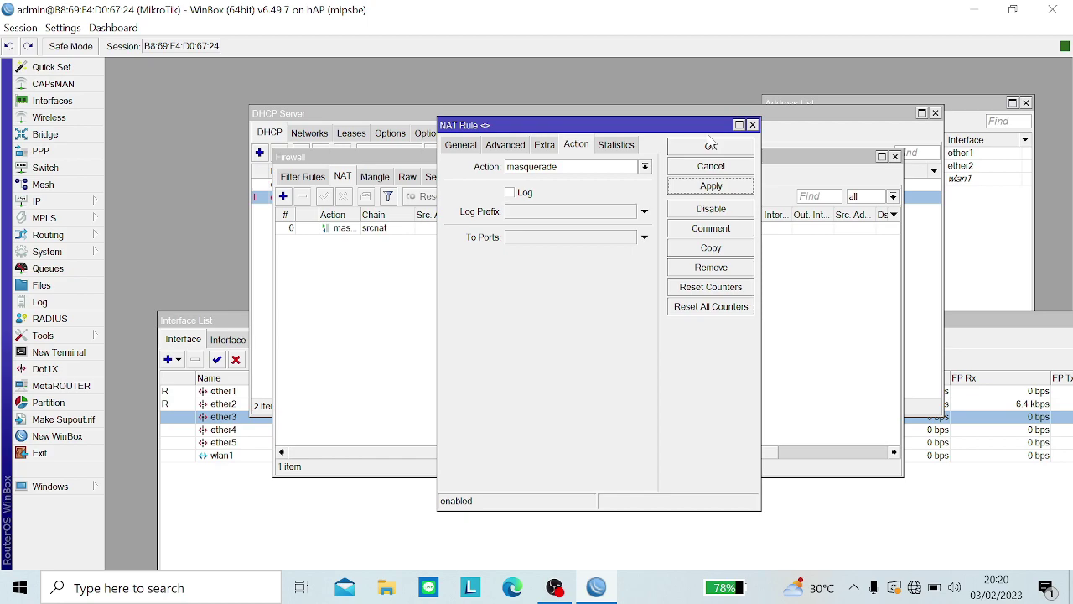
click(710, 144)
Step: Label the masquerade rule with the comment 'WAN'
click(370, 229)
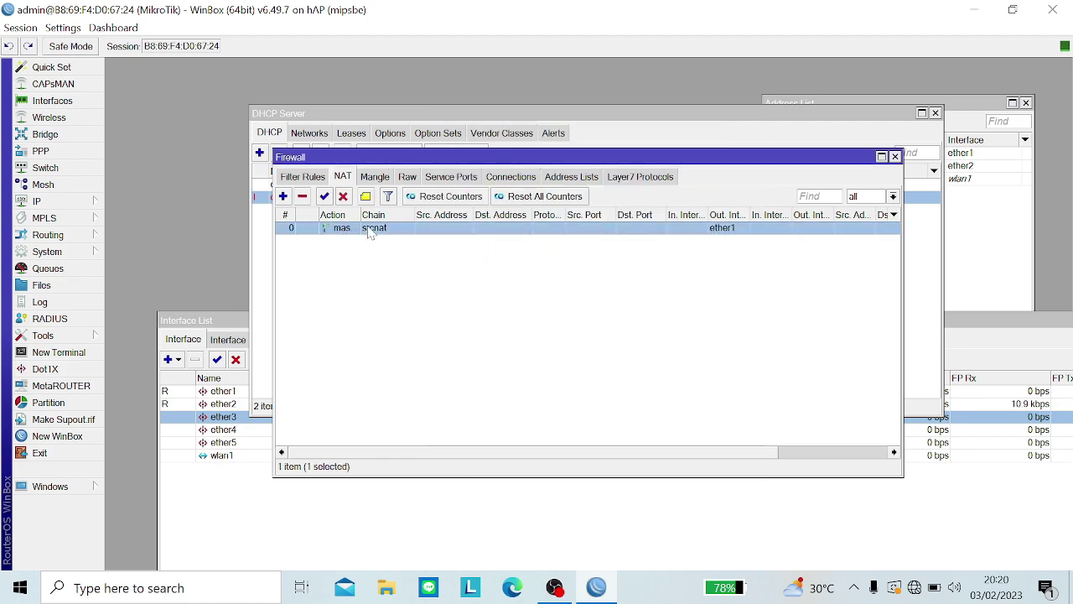
click(365, 198)
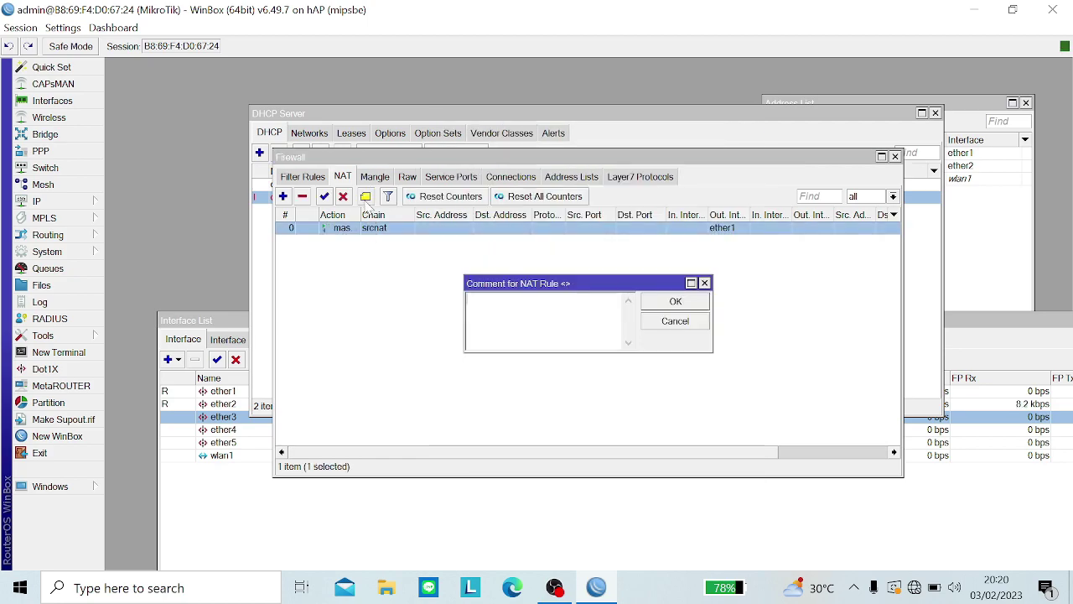
key(Caps_Lock)
text(WAB)
key(Caps_Lock)
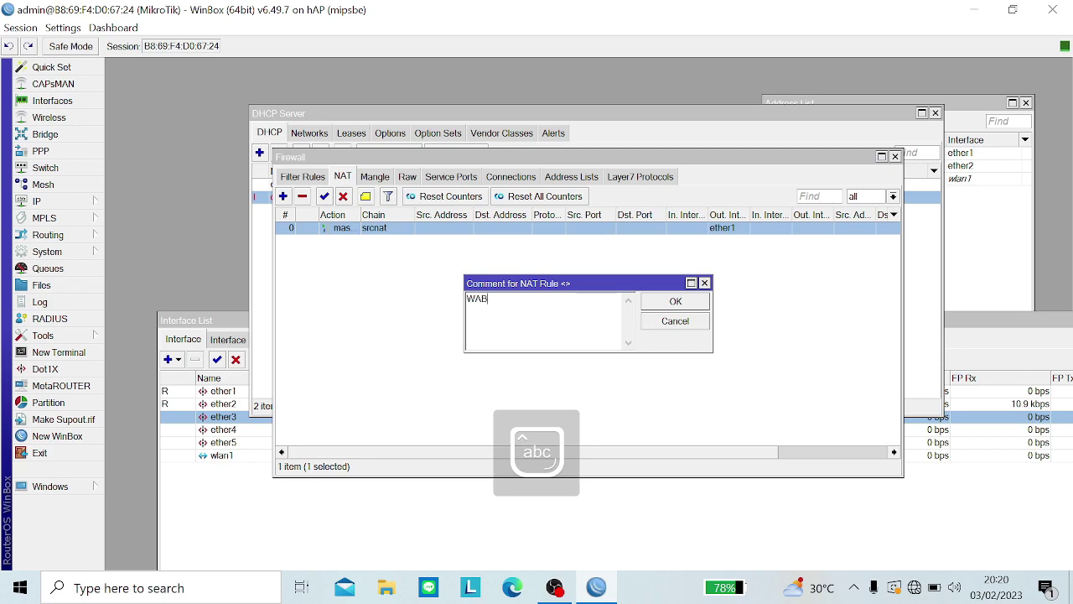
text(N)
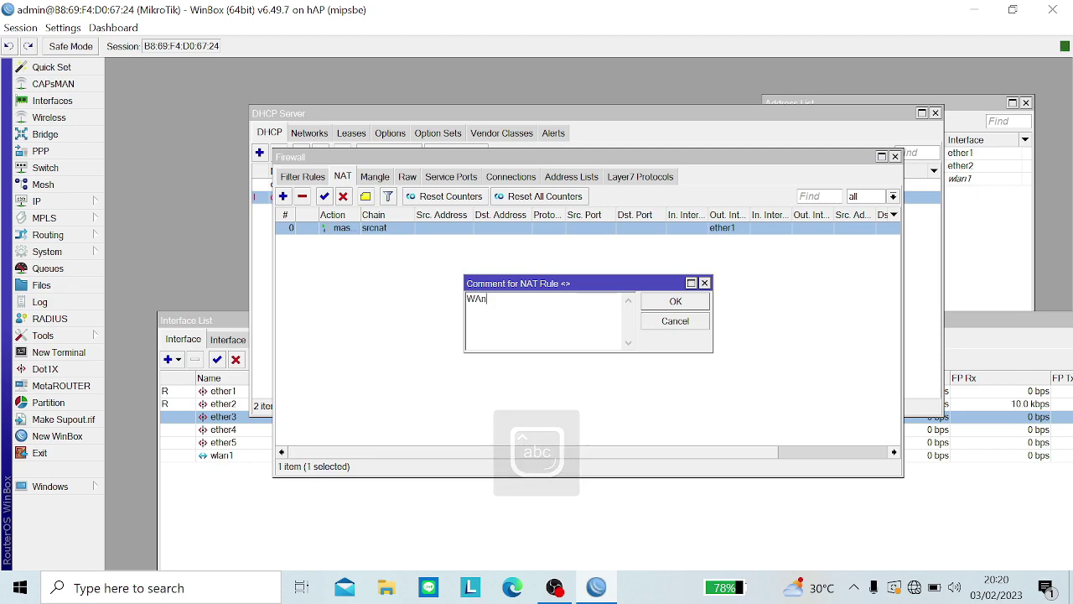
key(Return)
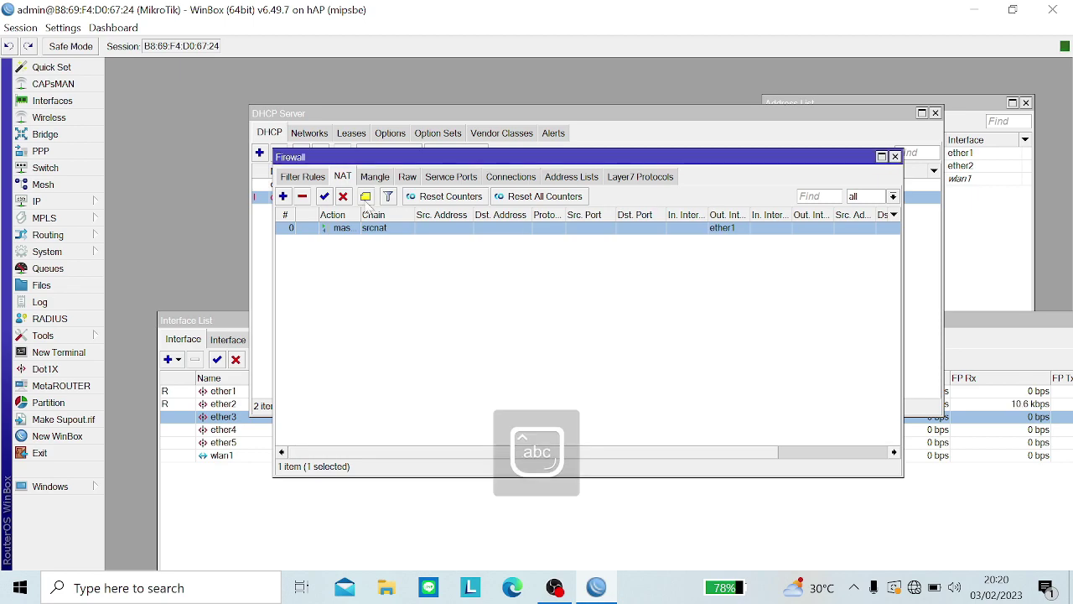
Step: Glance at the IP DNS settings and close them unchanged
click(101, 202)
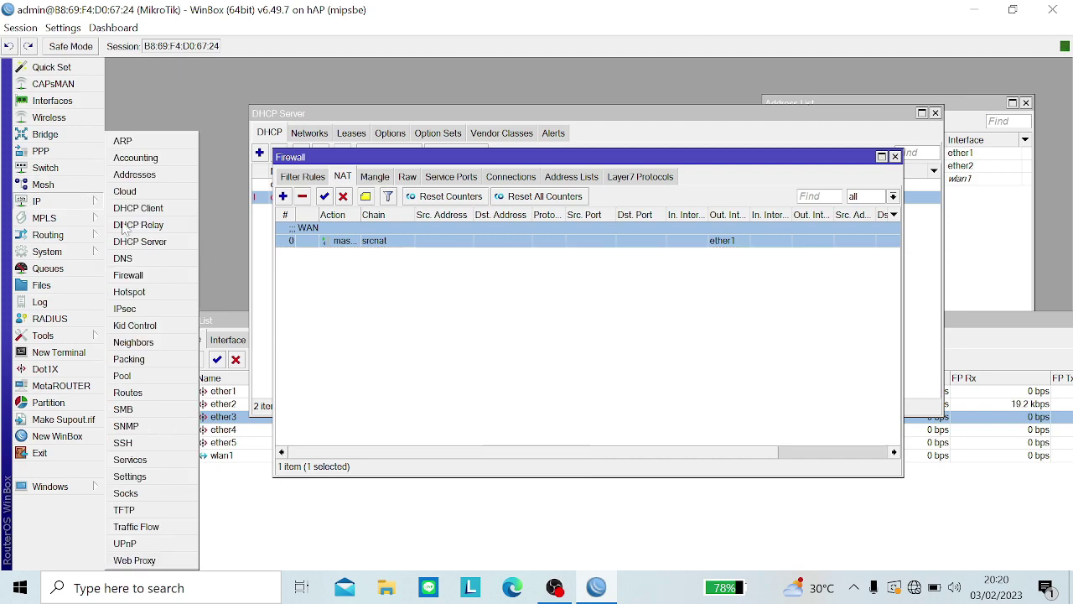
click(142, 258)
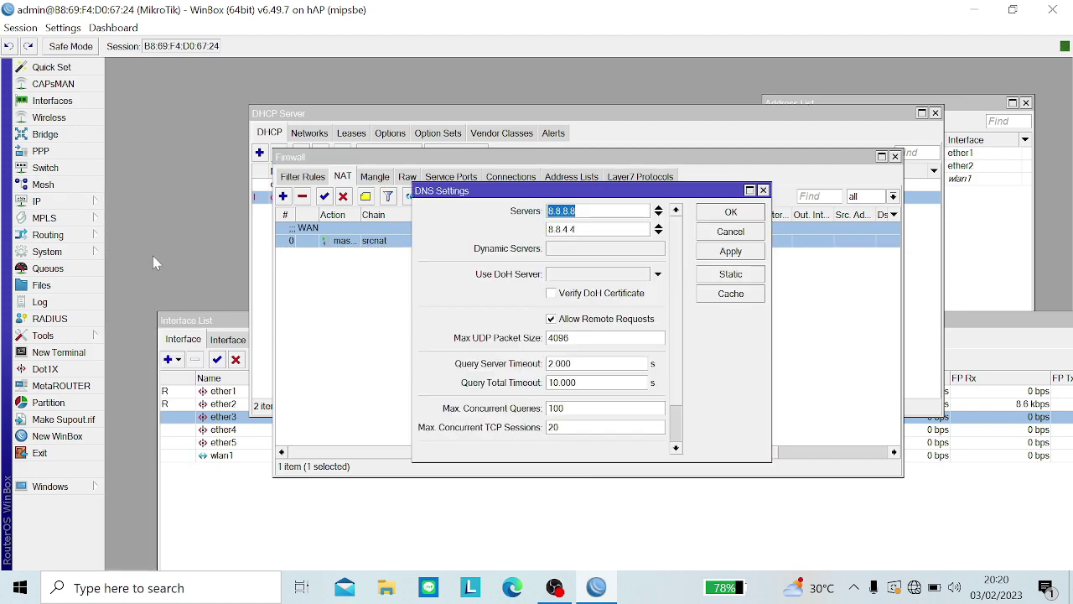
key(Escape)
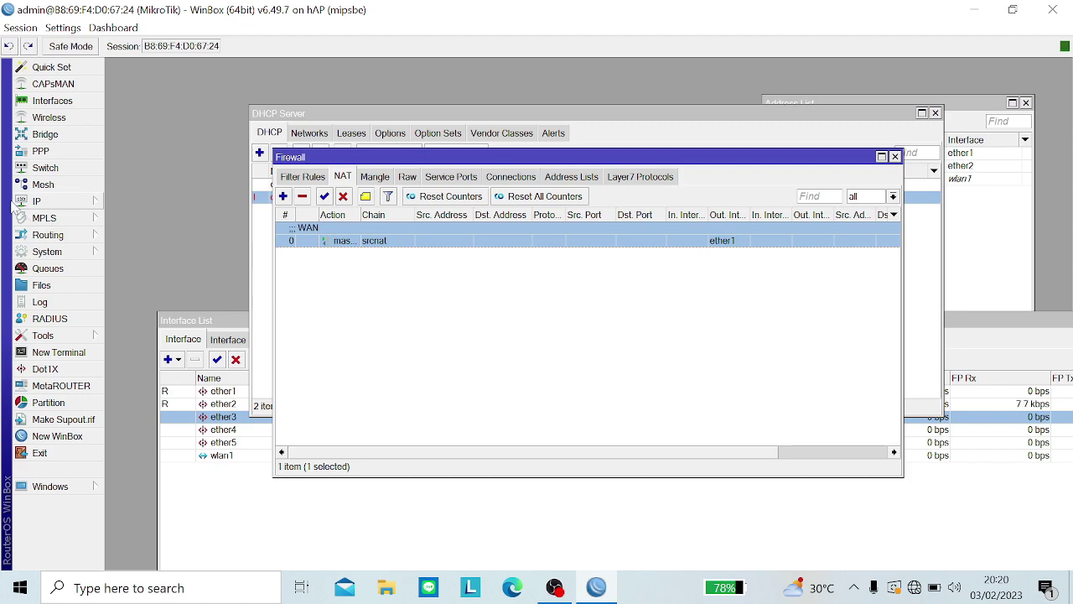
click(15, 205)
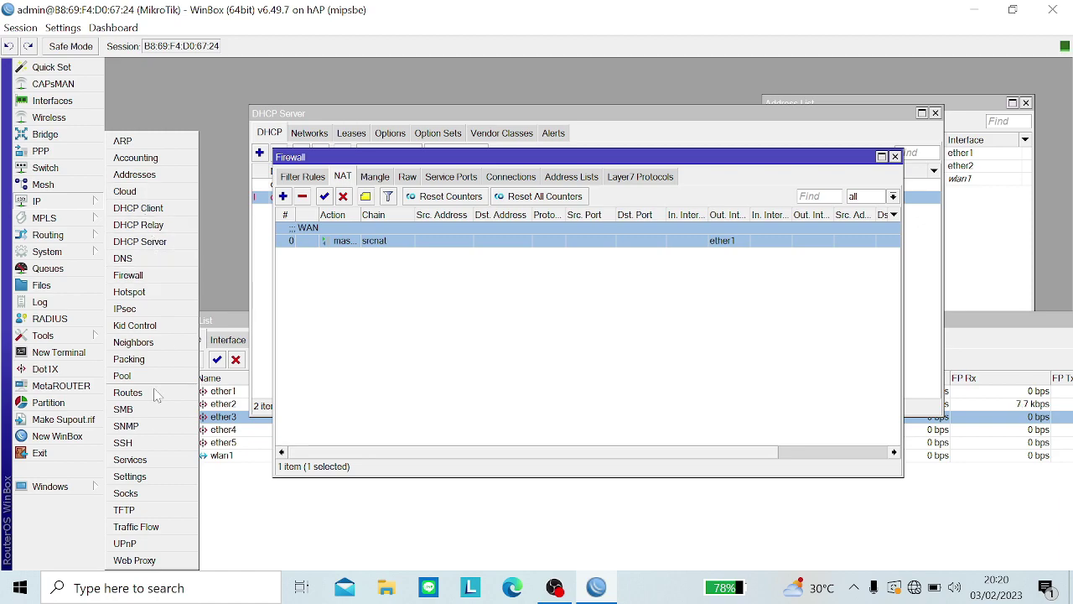
Step: Add a static route 0.0.0.0/0 through gateway 10.1.1.1 in IP Routes
click(128, 393)
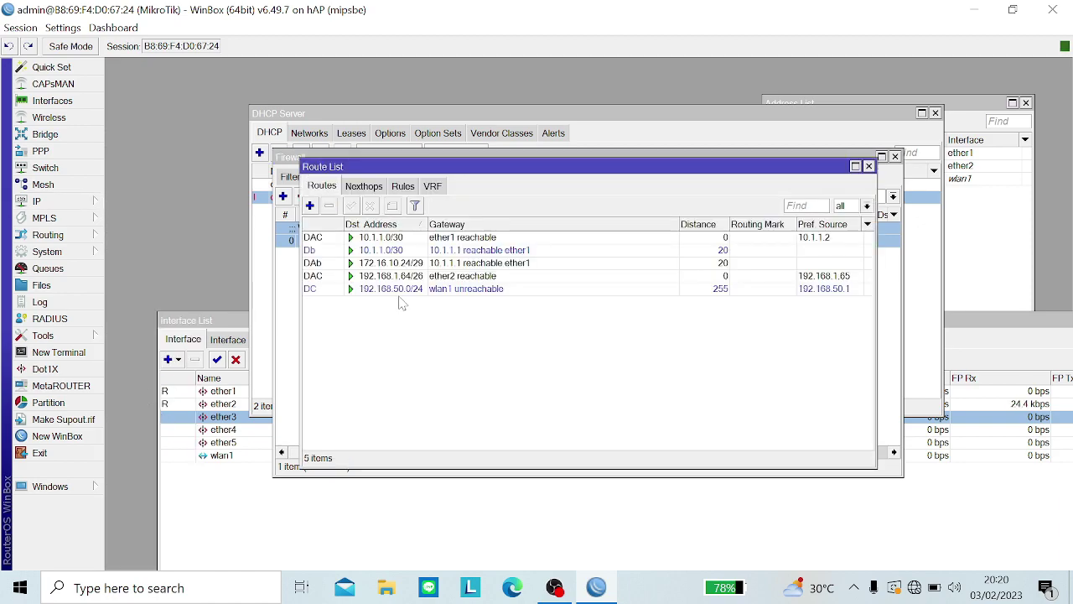
click(309, 205)
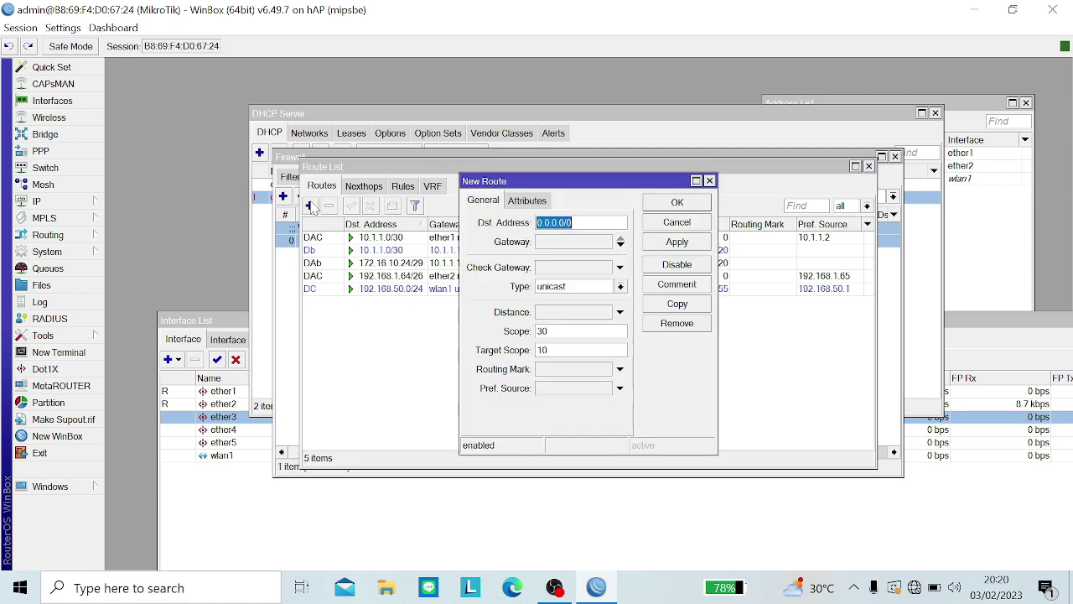
click(558, 244)
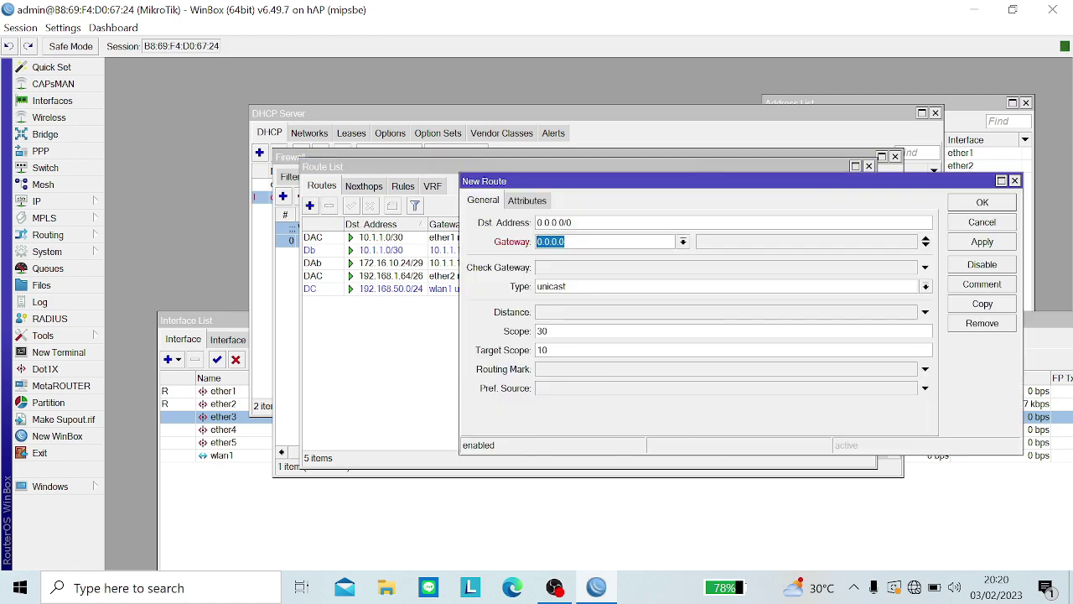
text(1)
key(BackSpace)
key(BackSpace)
key(BackSpace)
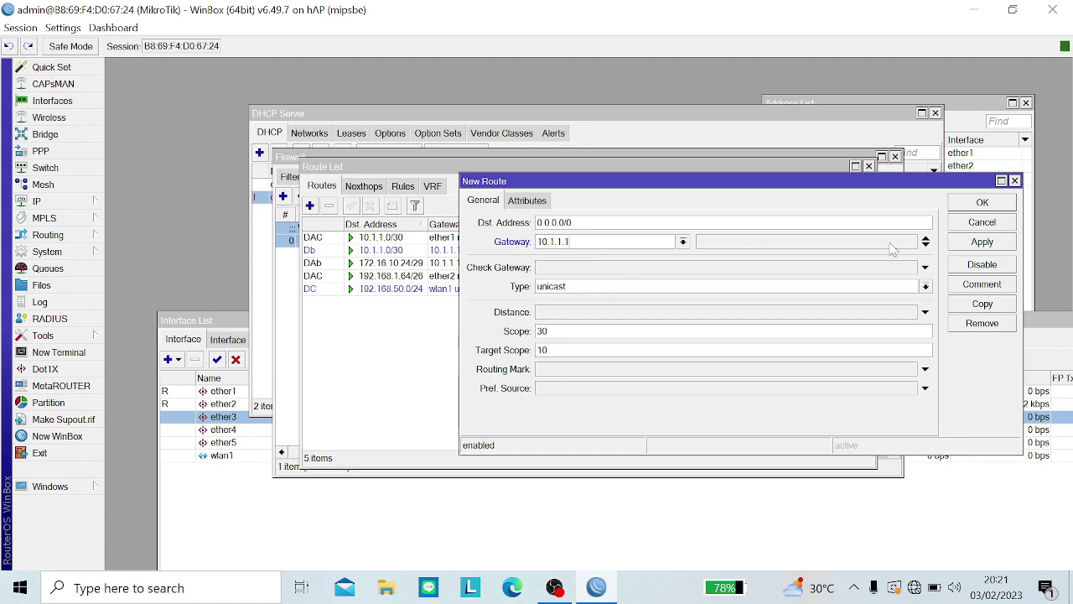
click(956, 247)
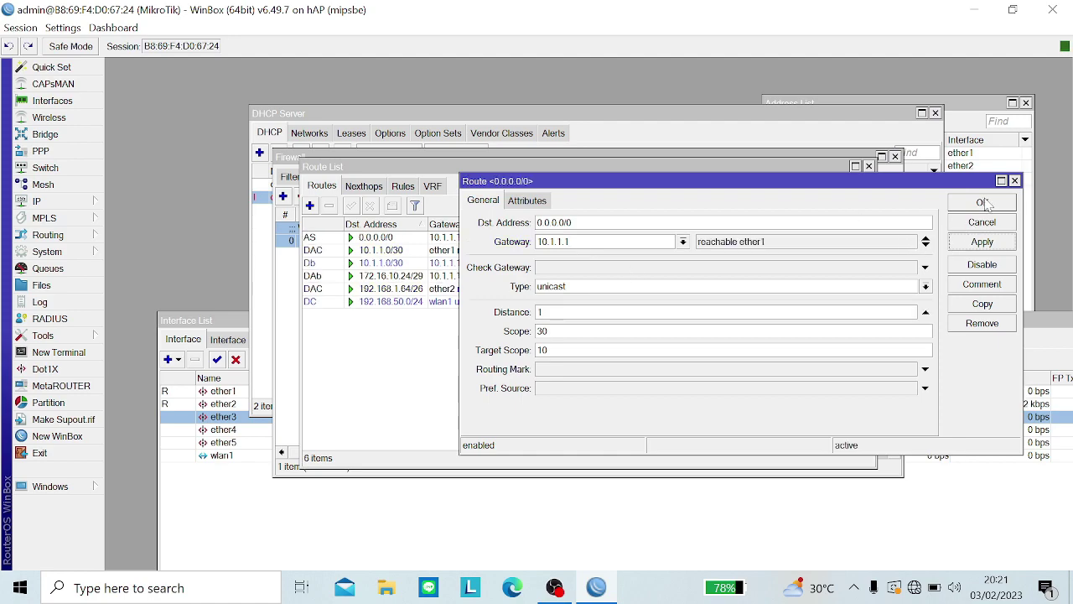
click(982, 203)
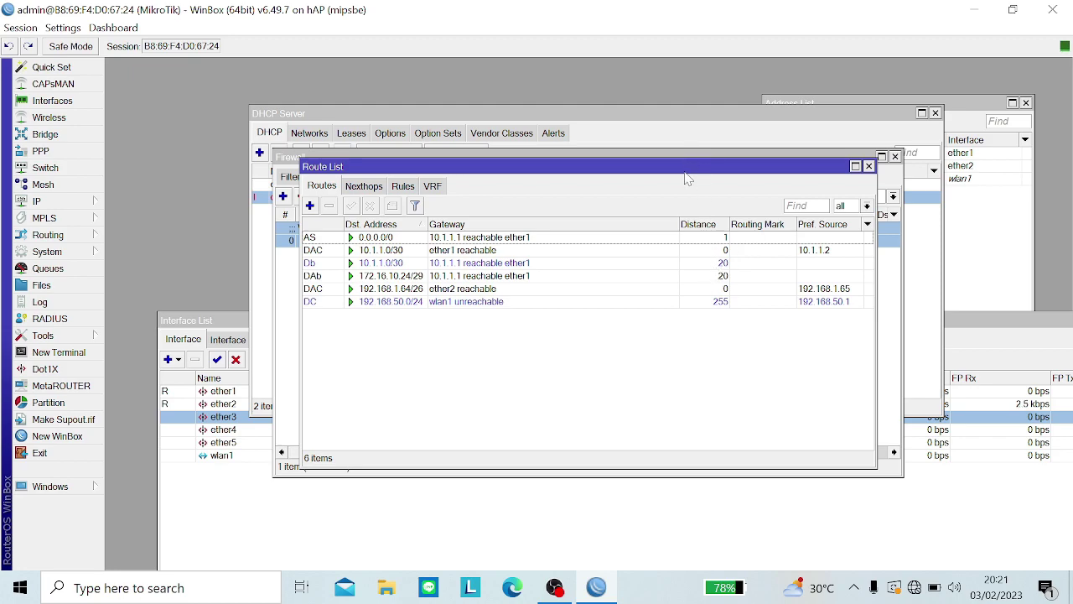
drag(684, 174, 685, 293)
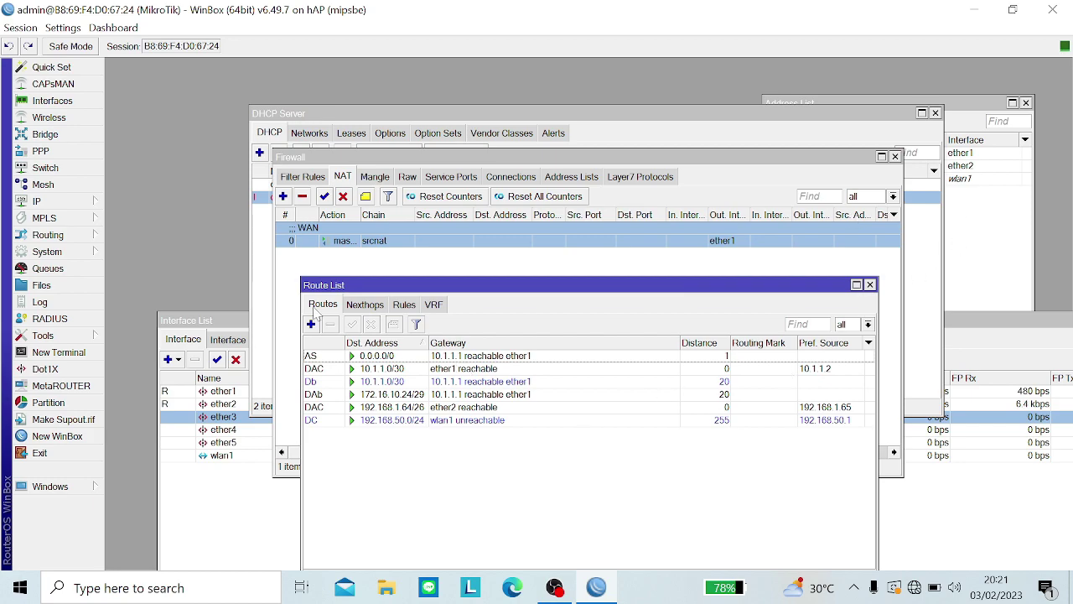
Step: Advertise network 192.168.1.64/26 in the BGP Networks list
click(94, 236)
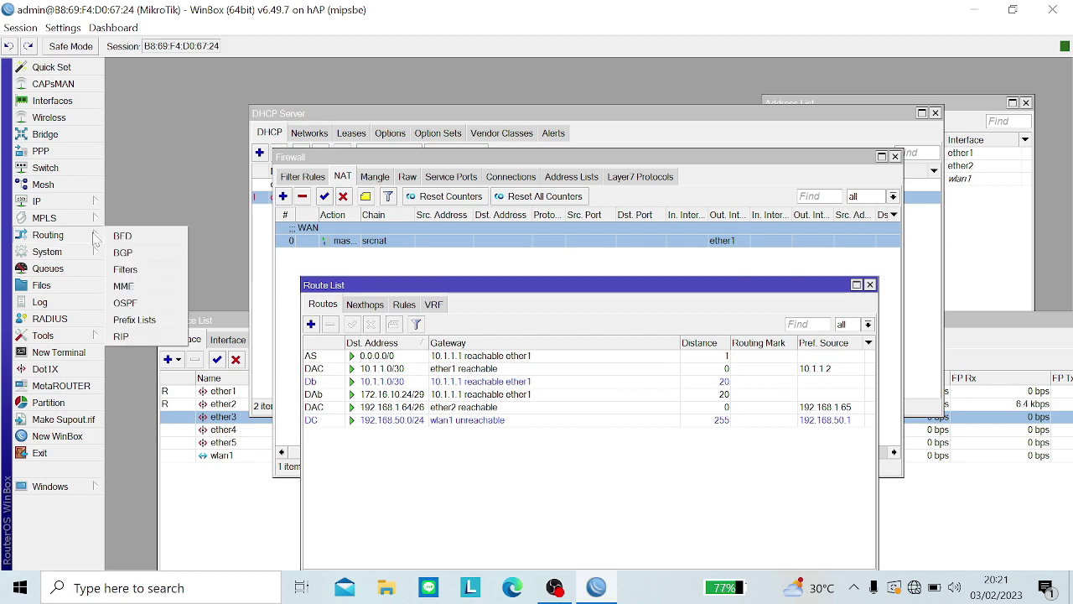
click(138, 252)
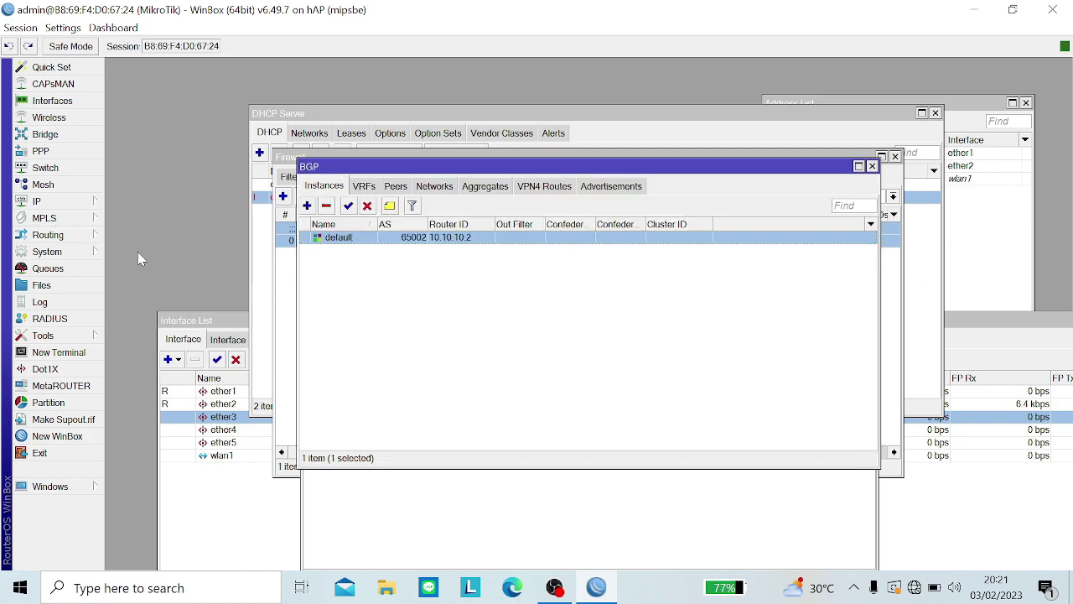
click(435, 189)
click(307, 205)
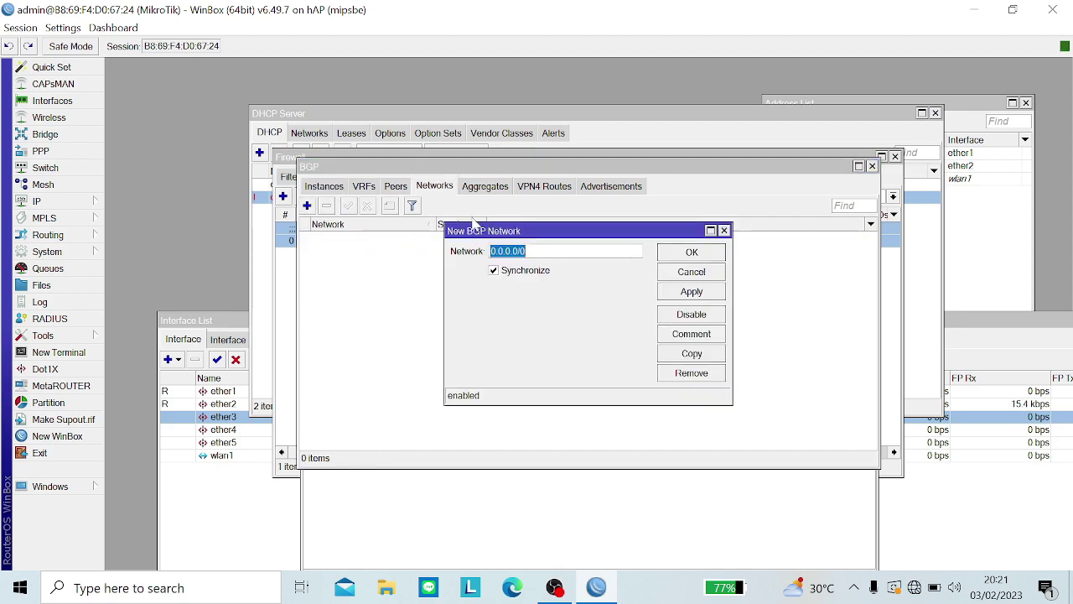
click(1015, 212)
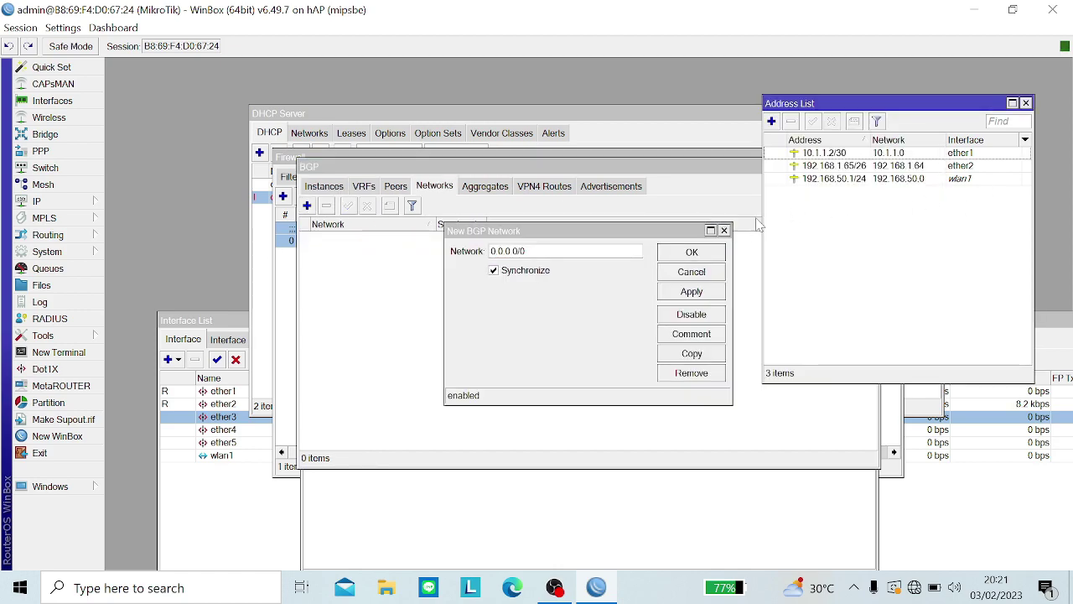
double_click(508, 252)
text(=)
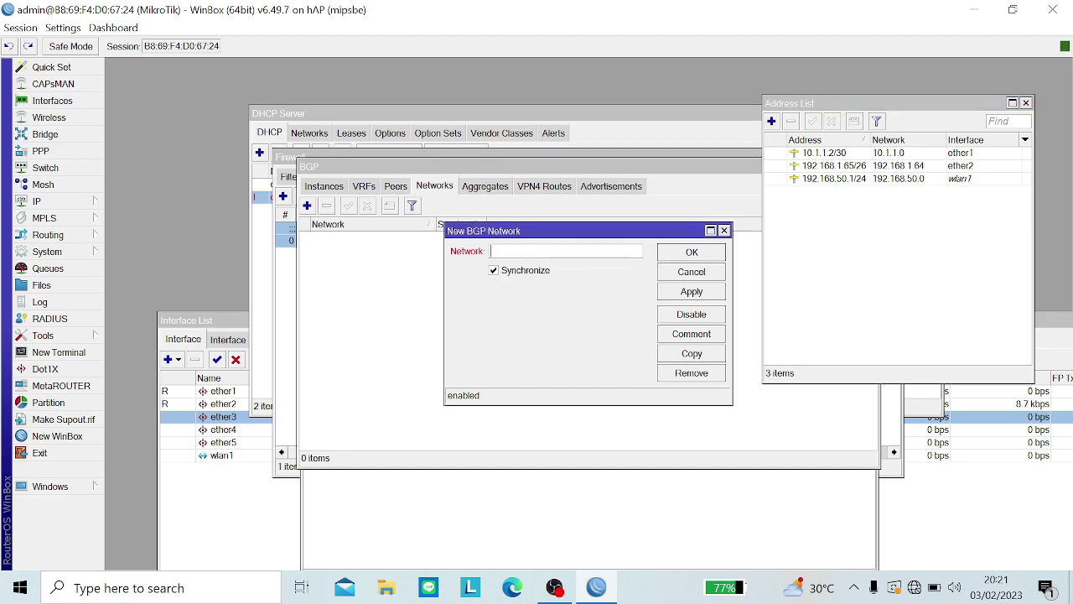
text(92.)
text(/26)
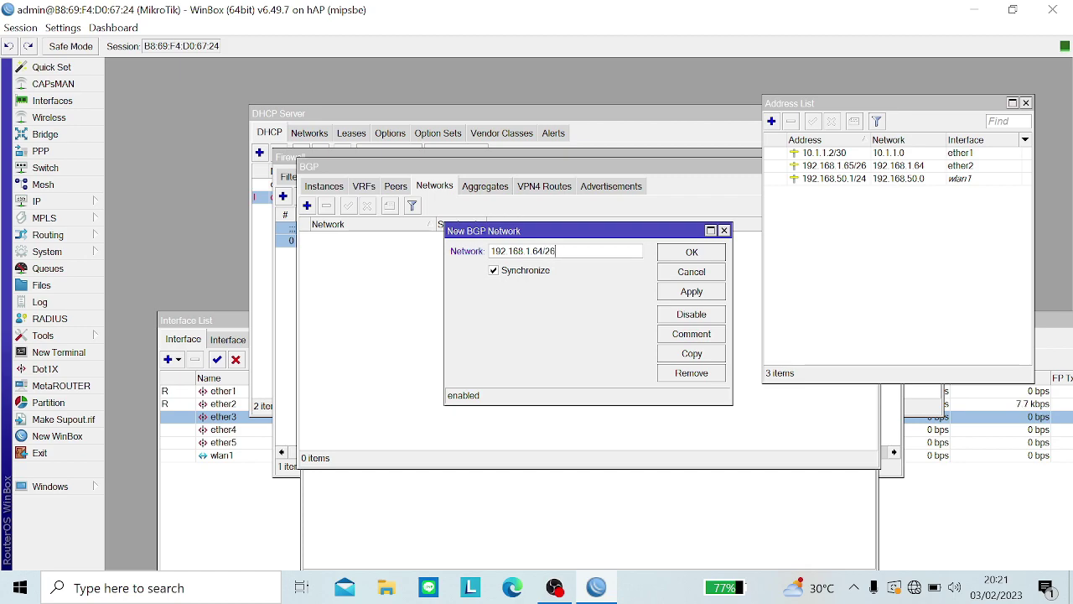
click(676, 290)
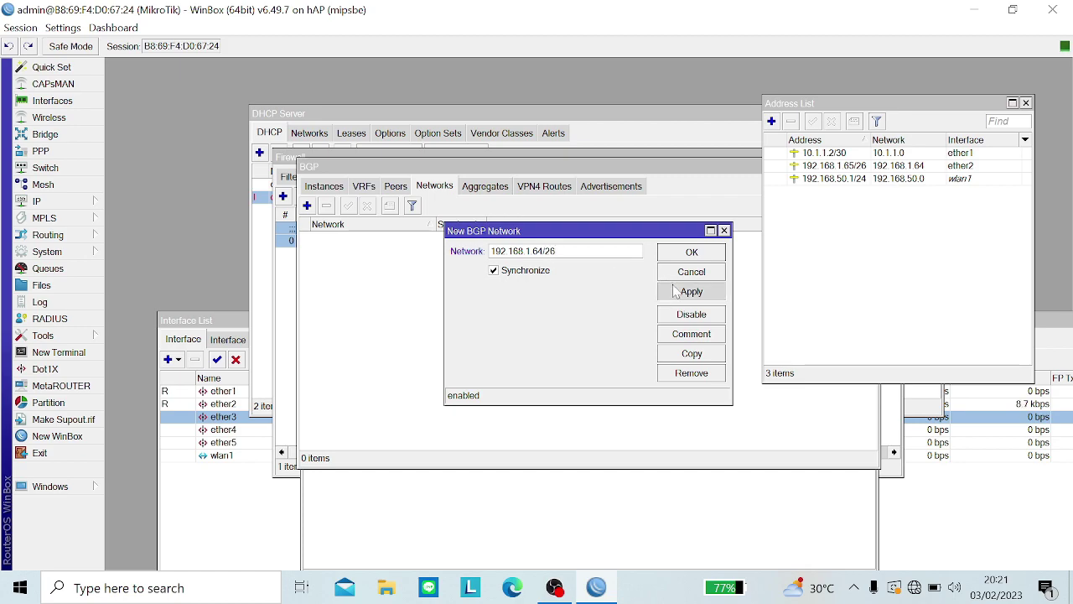
click(681, 253)
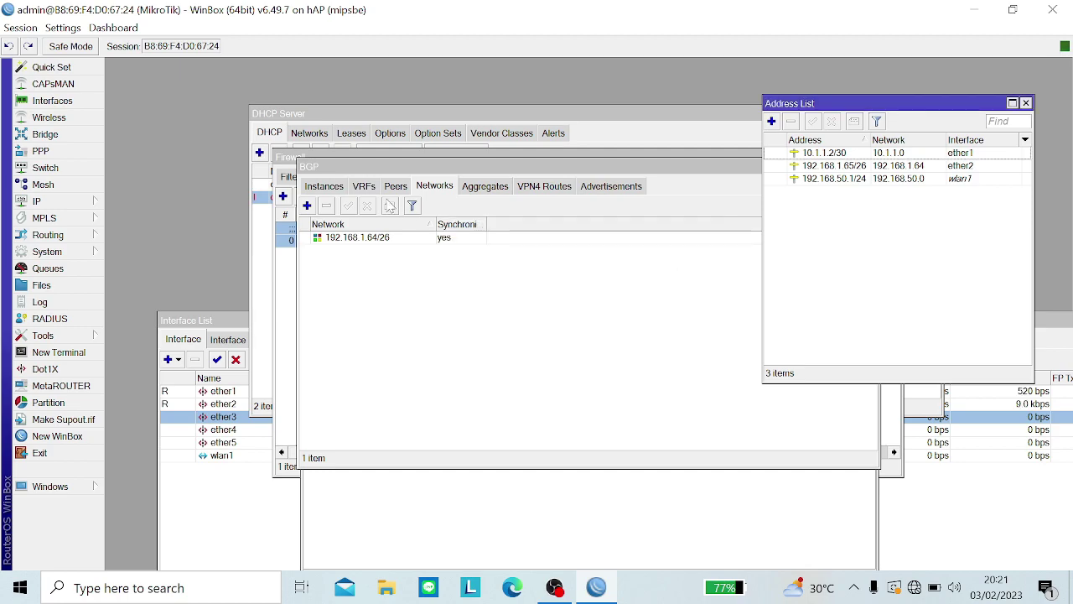
Step: Add BGP network 192.168.50.0/24, correcting the rejected 192.168.50.1/24 entry
click(307, 207)
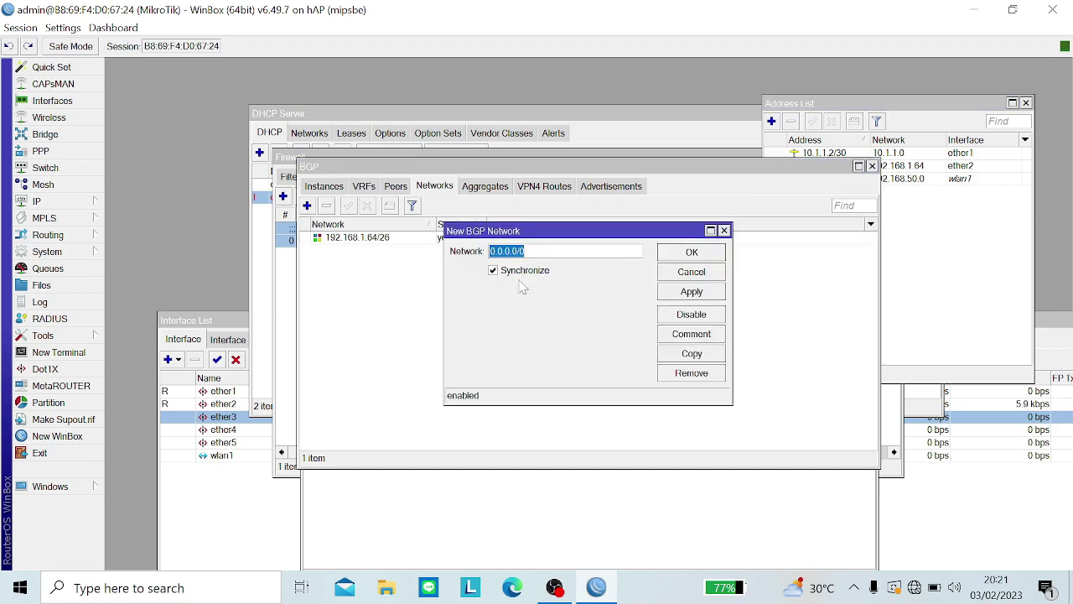
text(192.168.50)
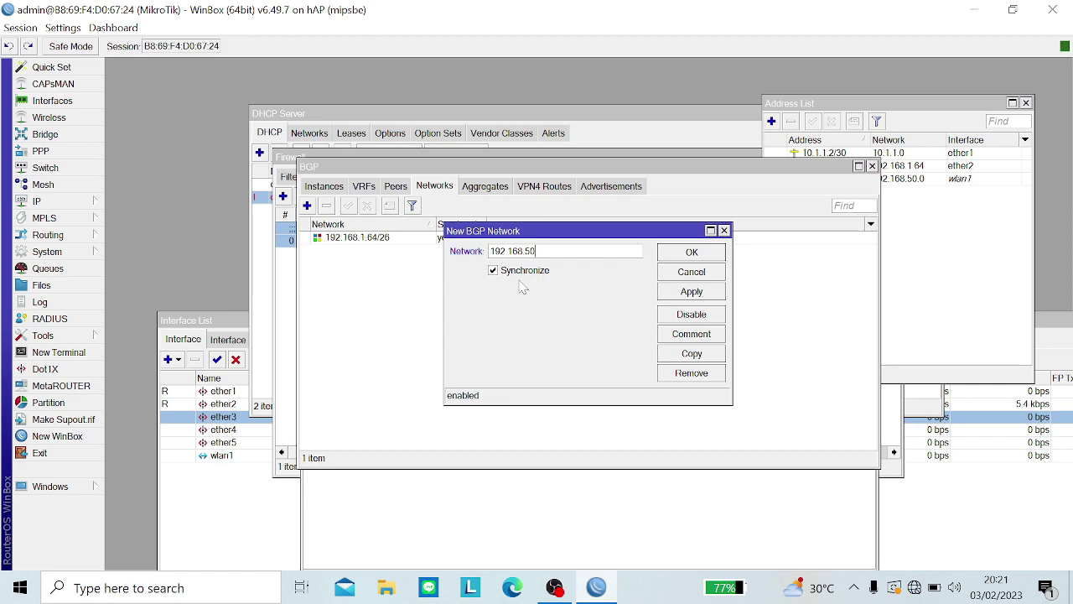
text(.1/24)
click(676, 292)
click(668, 309)
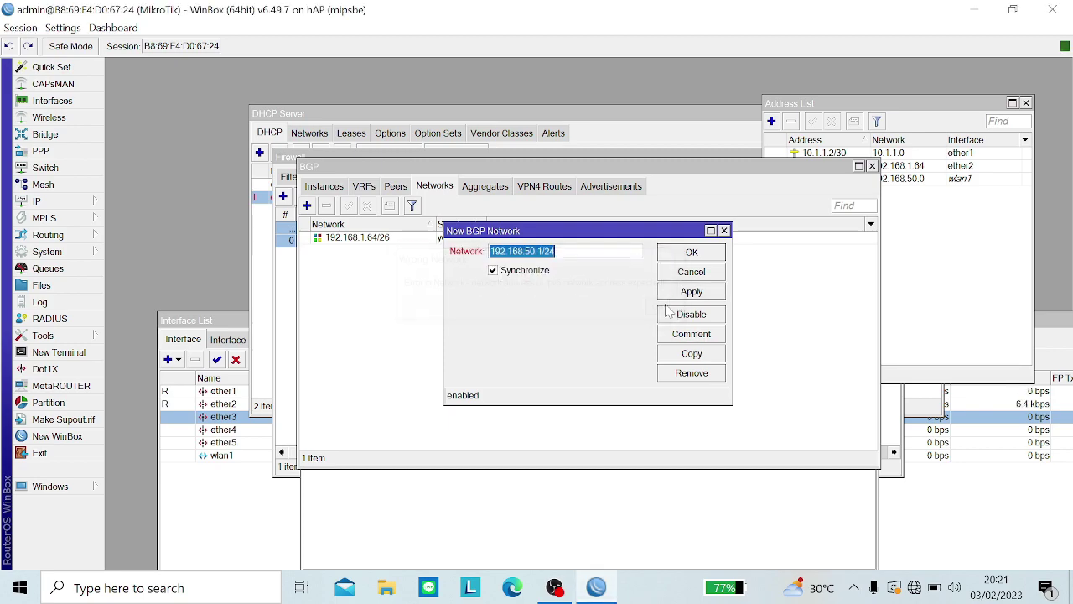
click(557, 252)
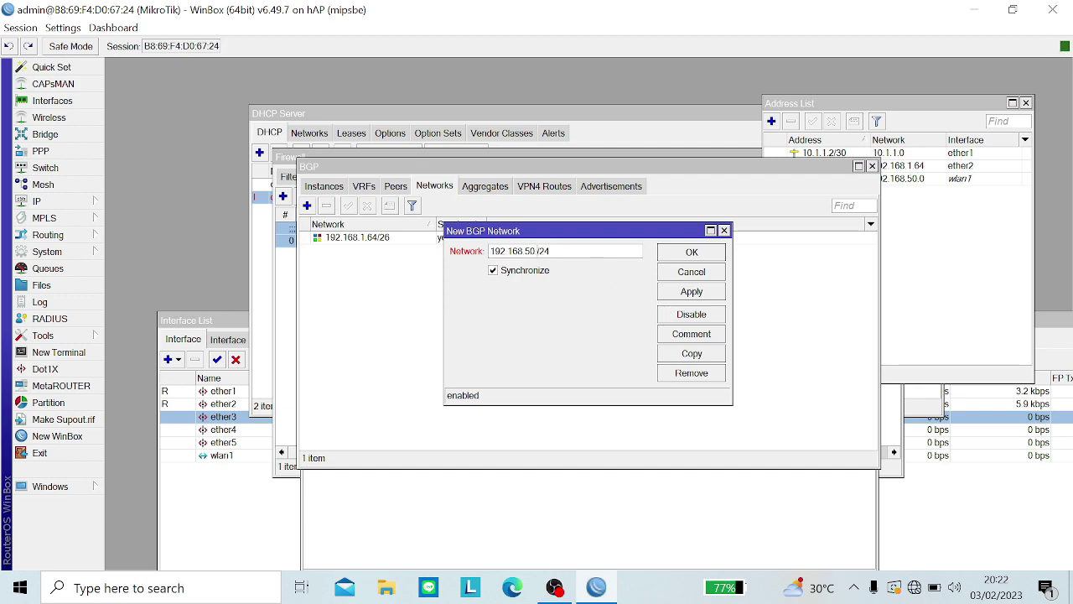
click(682, 293)
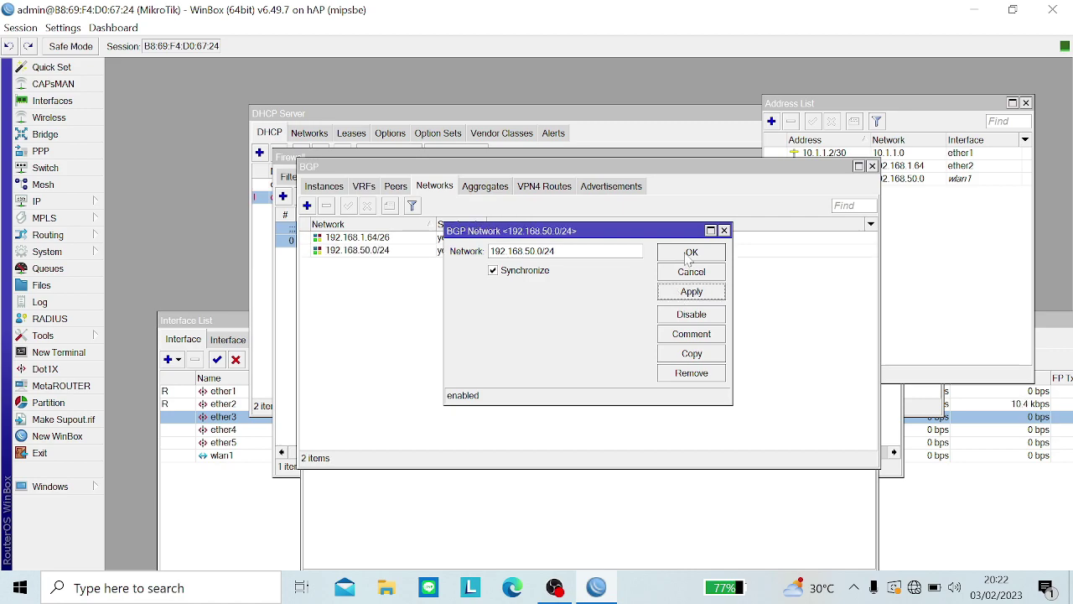
click(689, 254)
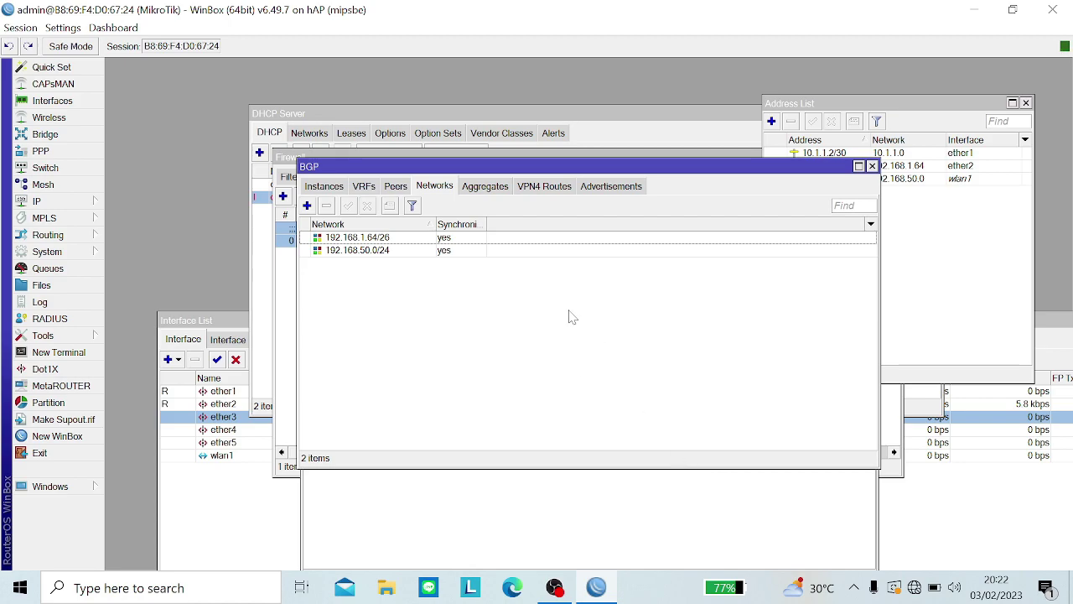
click(915, 592)
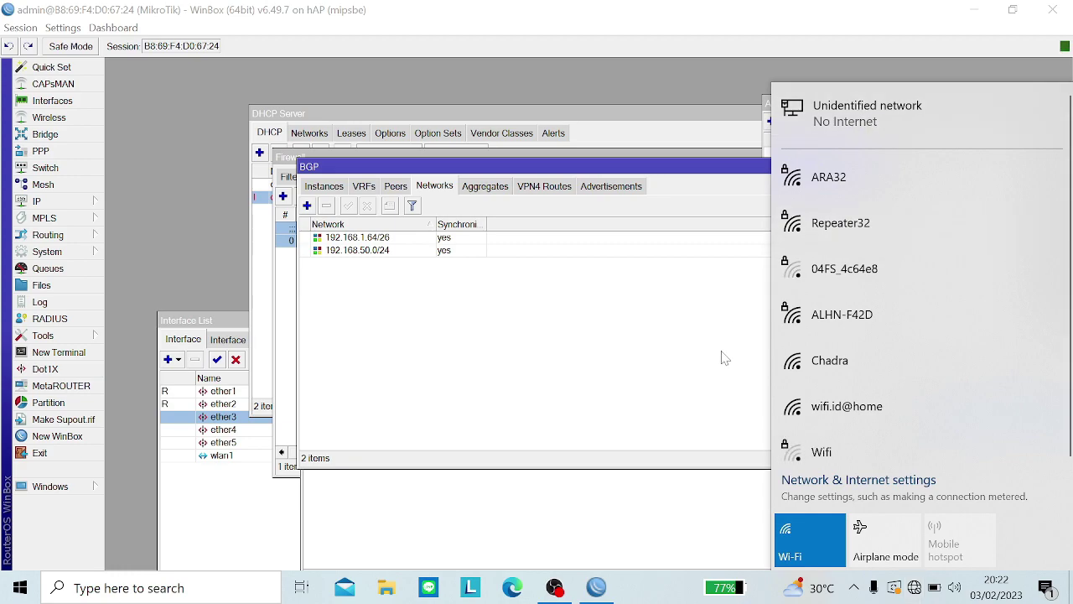
Step: Reboot the router via System > Reboot and confirm with Yes
click(689, 353)
click(95, 252)
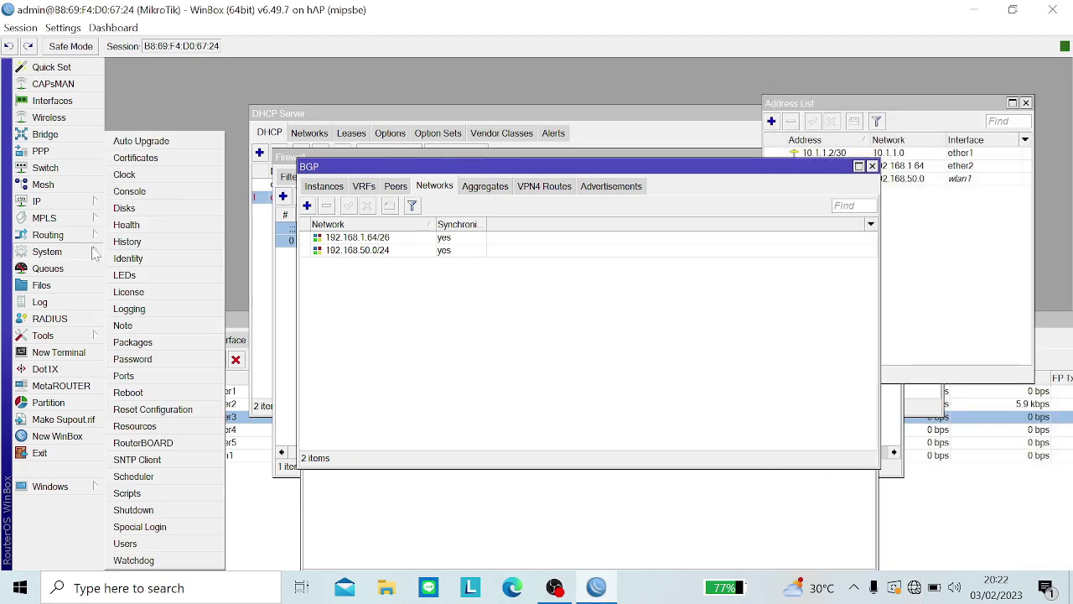
click(161, 394)
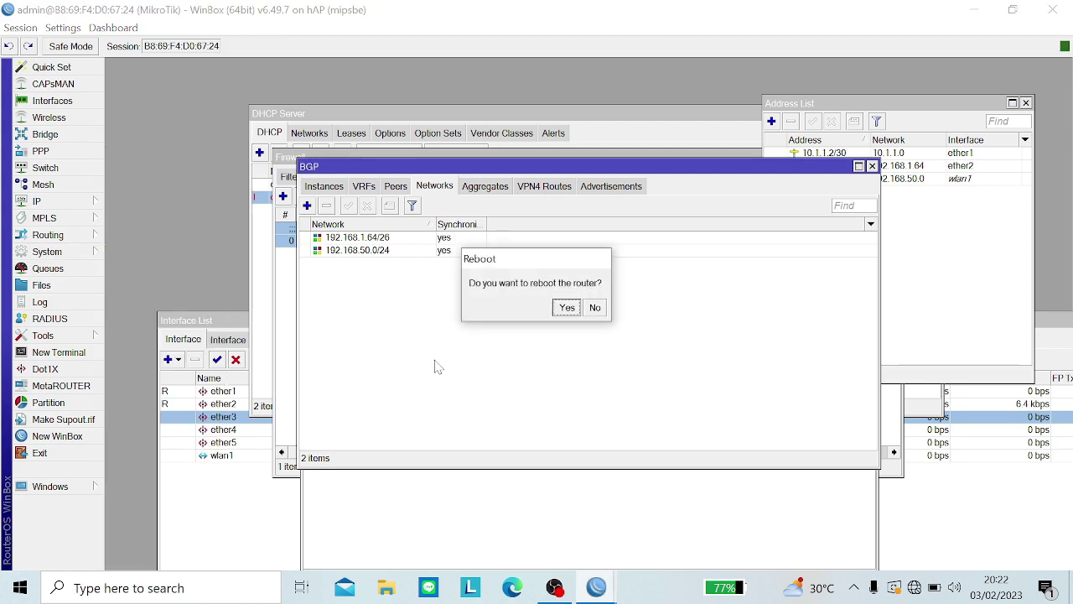
click(564, 309)
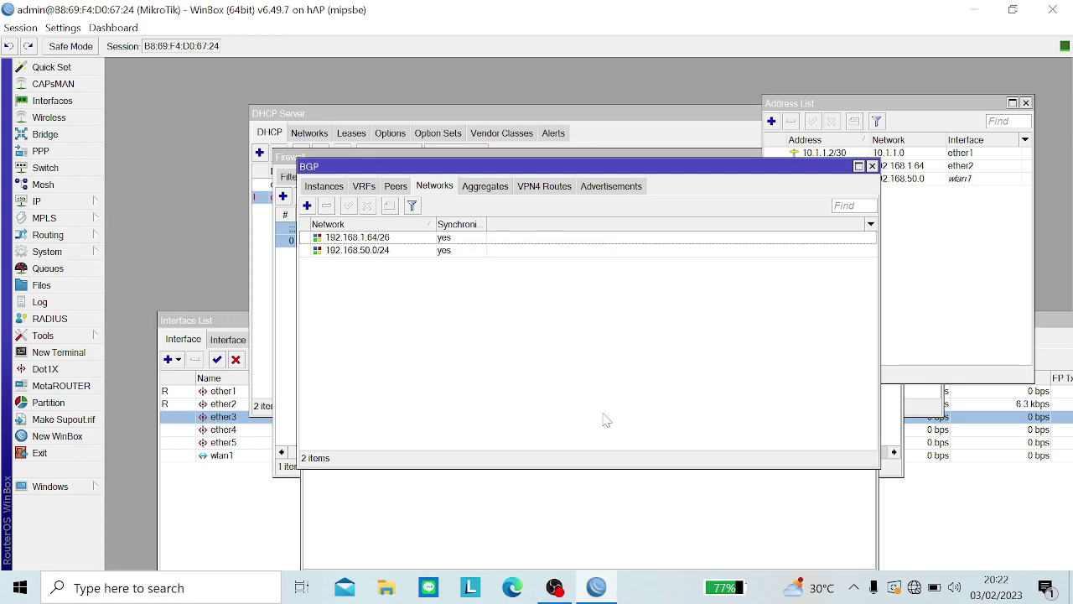
click(556, 587)
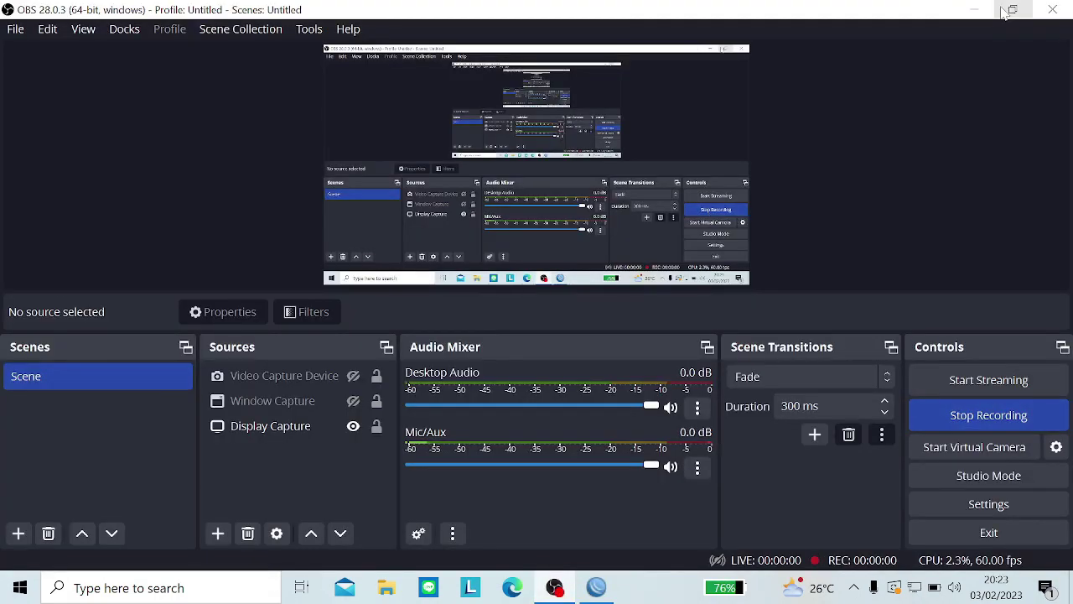
Step: Reconnect to the rebooted router by its MAC neighbour entry and cancel the password change
click(980, 10)
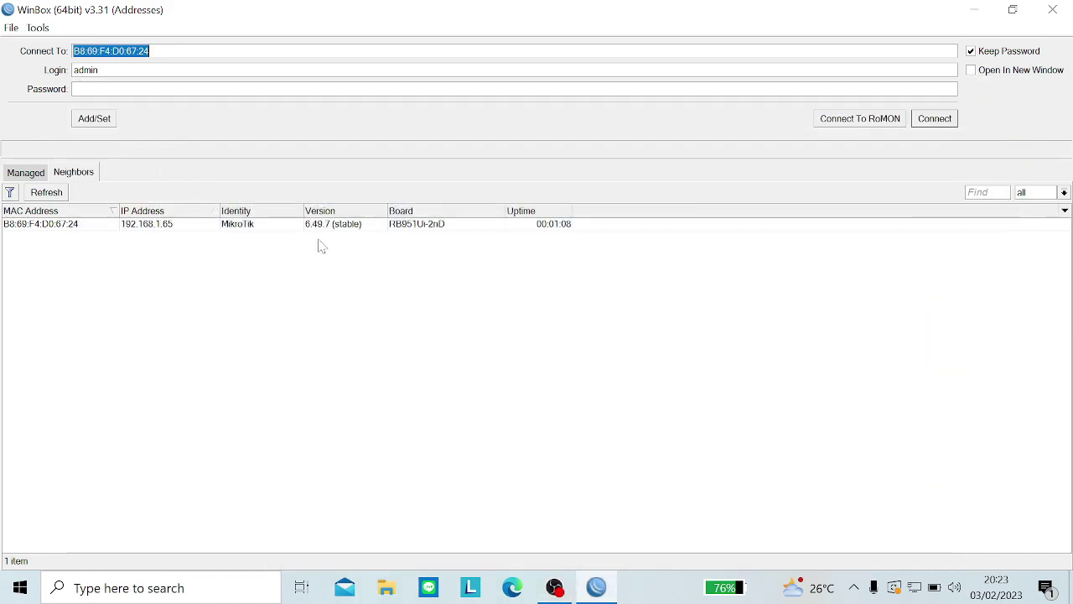
click(55, 233)
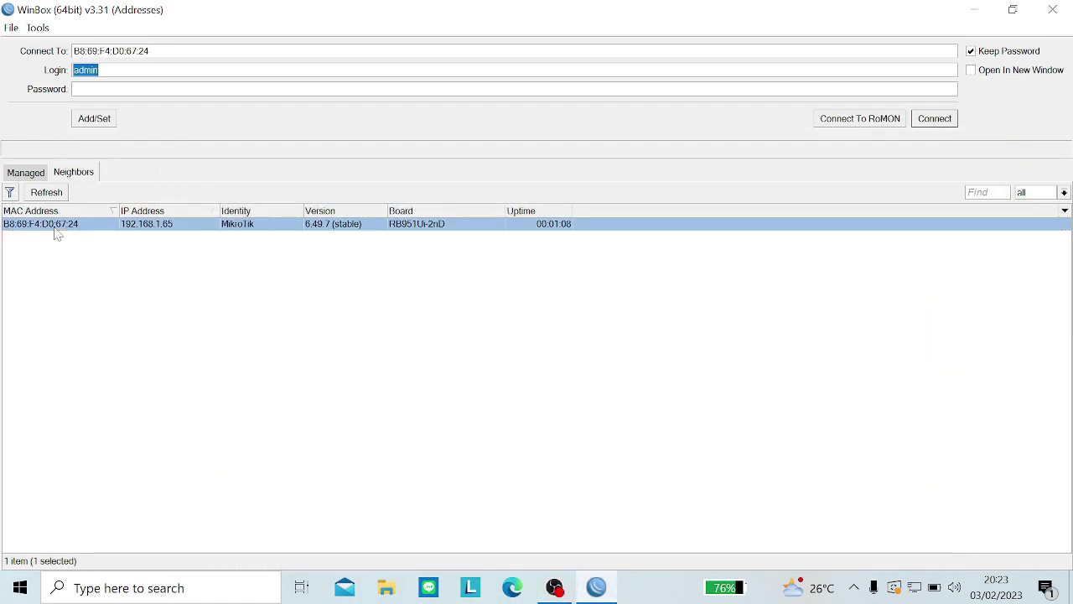
click(916, 591)
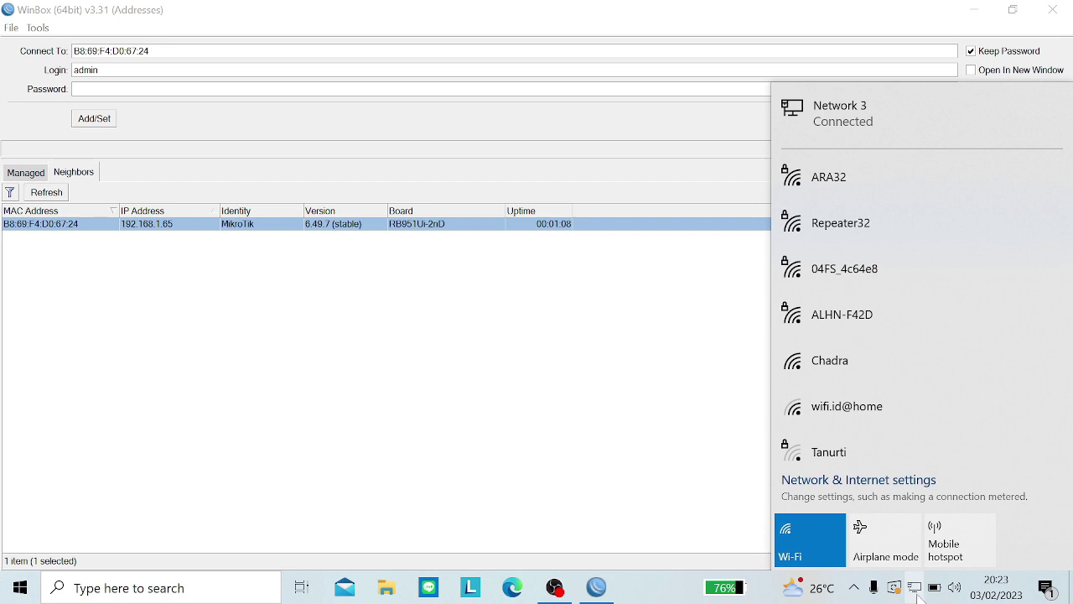
click(918, 591)
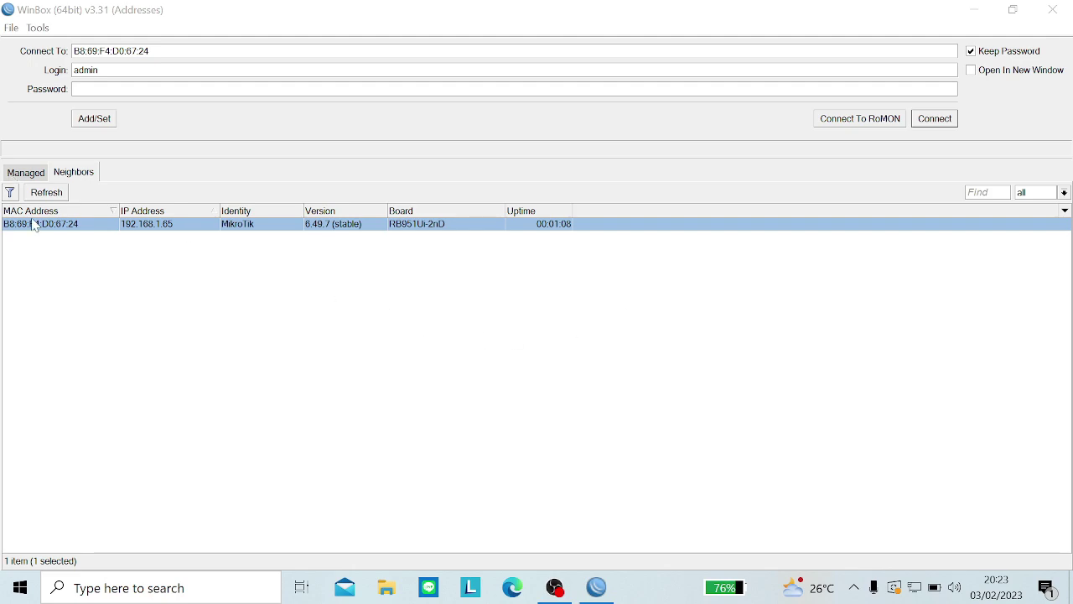
click(926, 125)
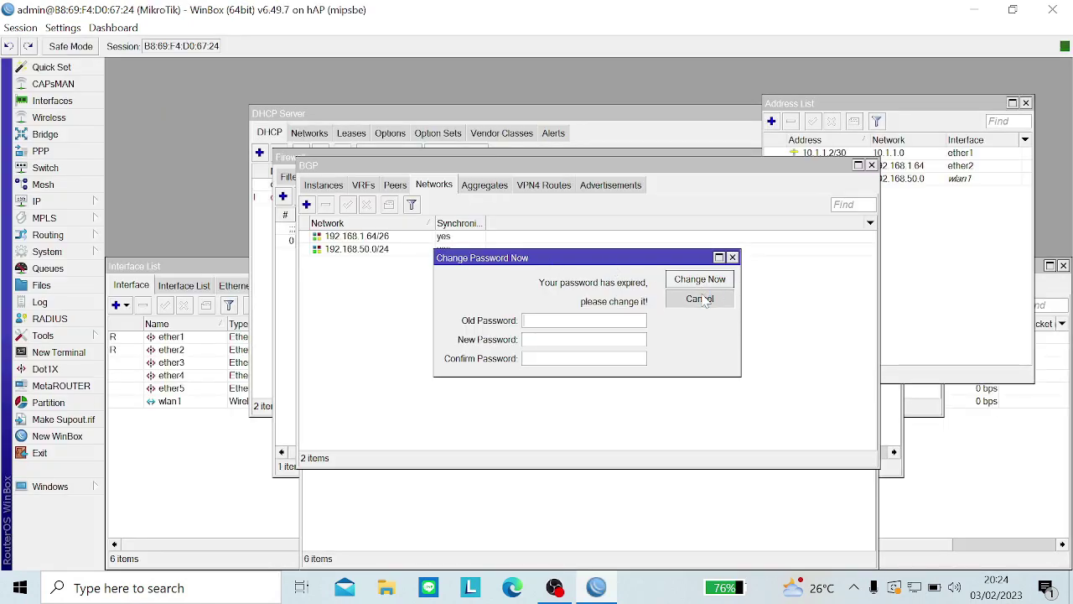
click(700, 299)
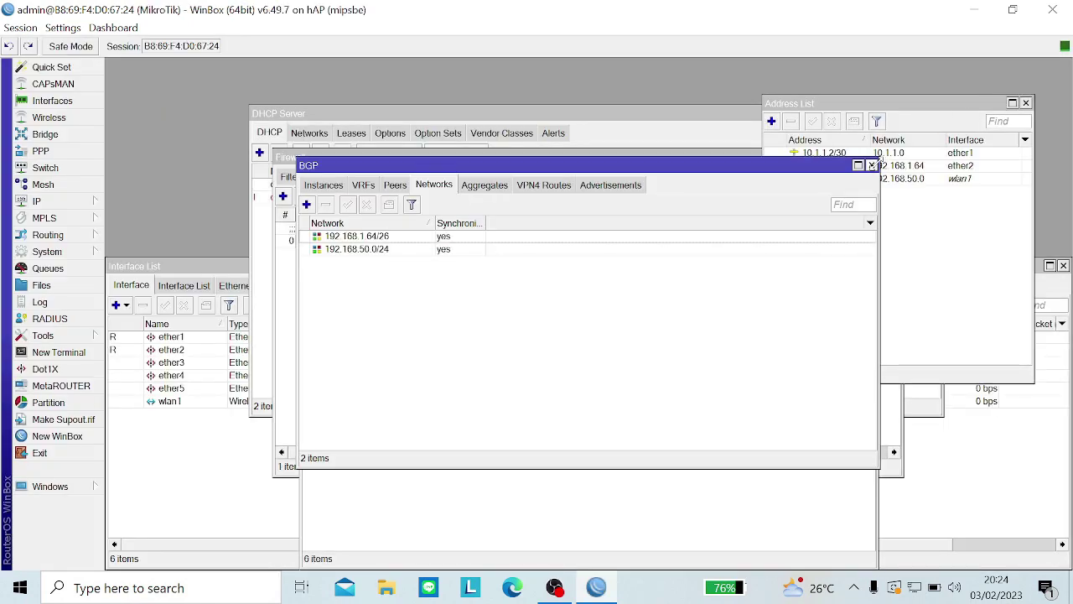
Step: Inspect routes 172.16.10.24/29 and 10.1.1.0/30 in the route list, then reopen Routing > BGP
click(872, 165)
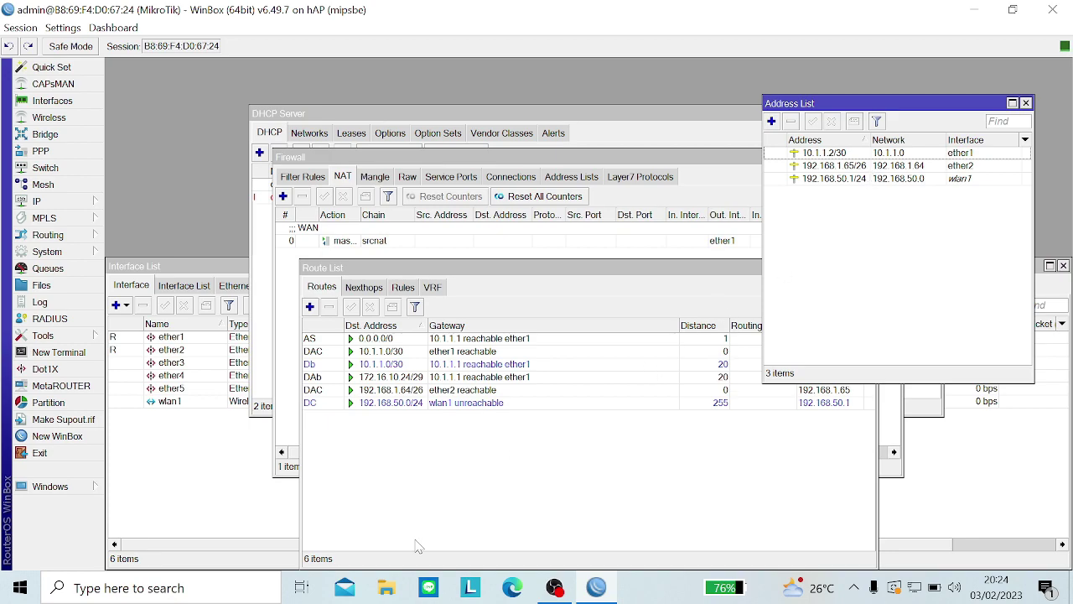
click(417, 546)
click(319, 379)
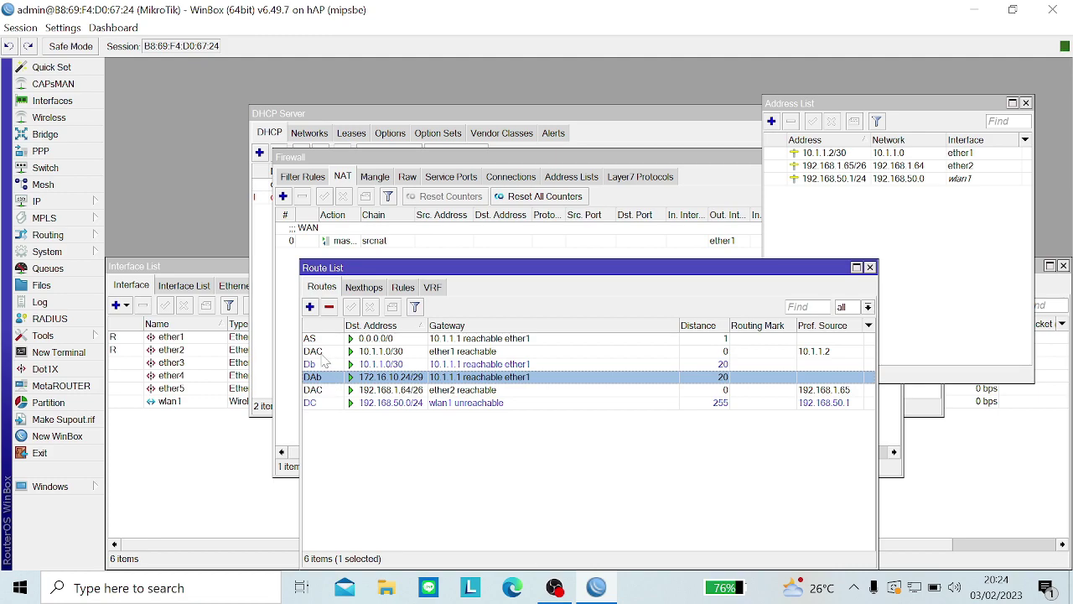
click(319, 366)
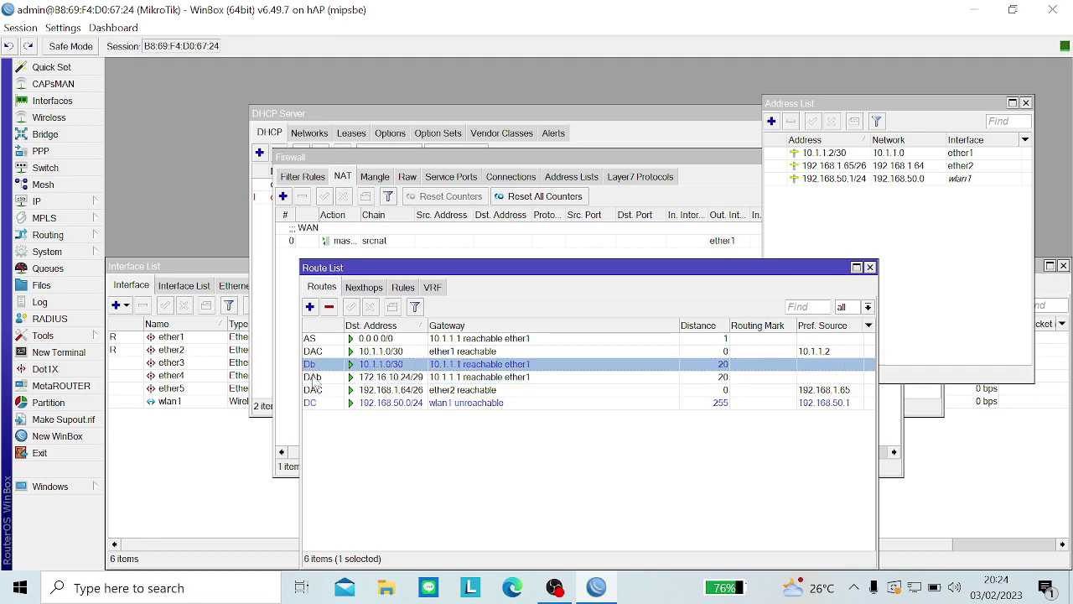
click(314, 378)
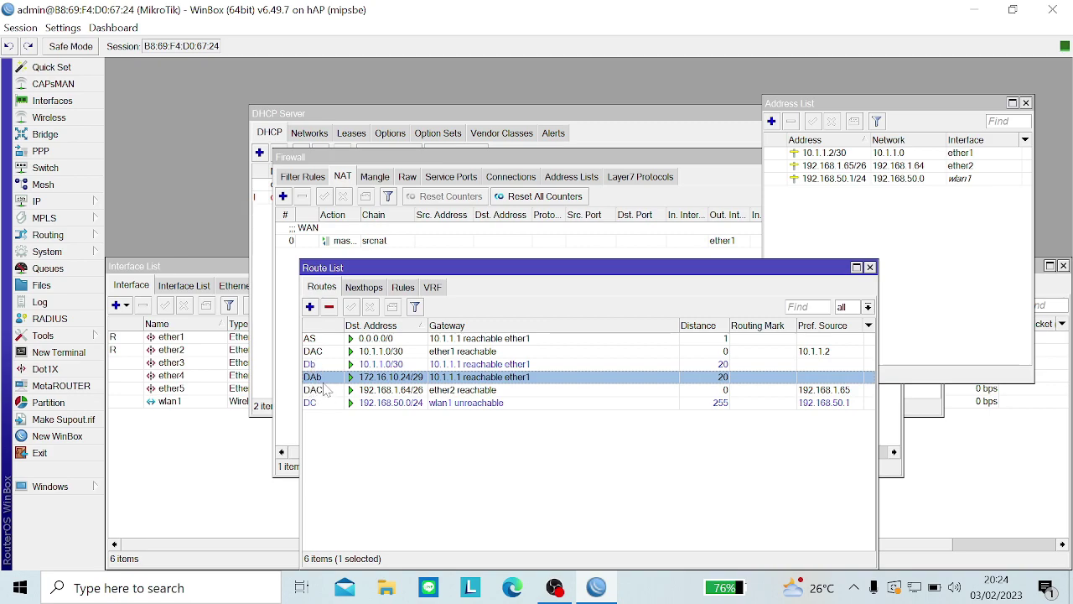
click(311, 367)
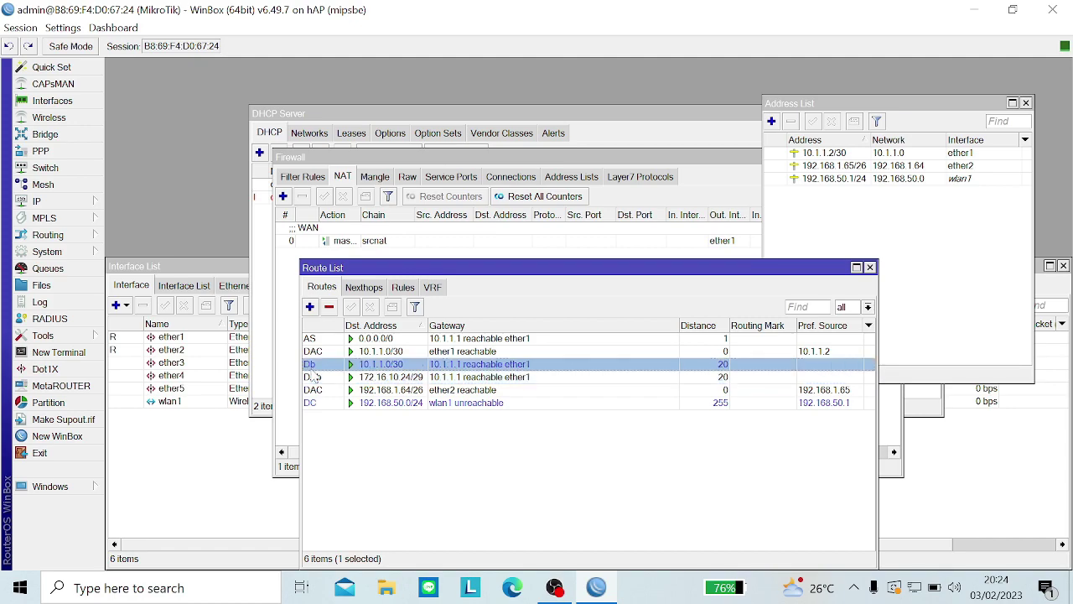
click(315, 379)
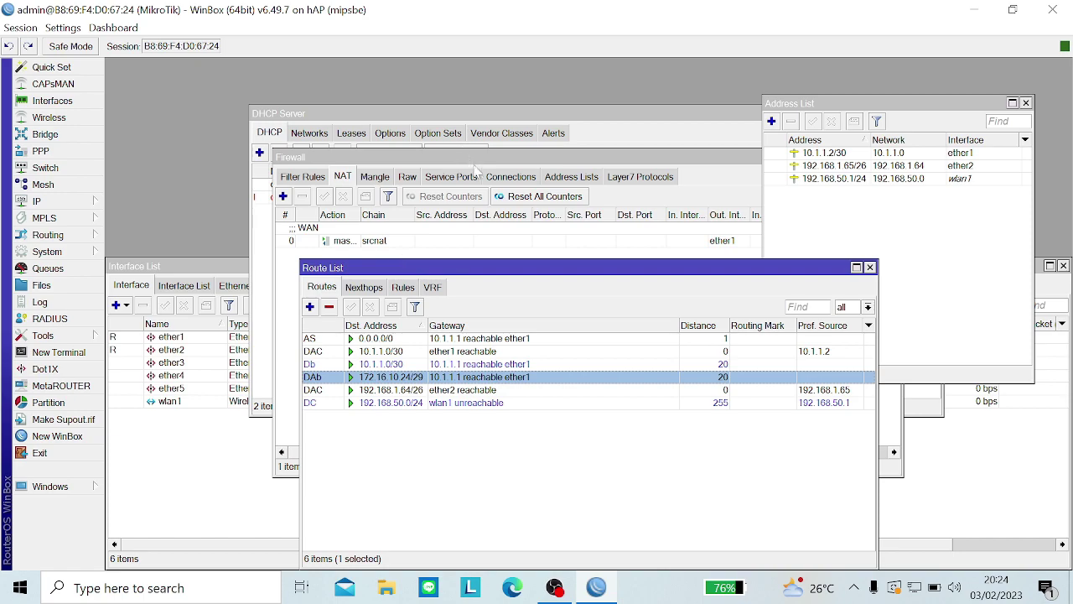
click(66, 238)
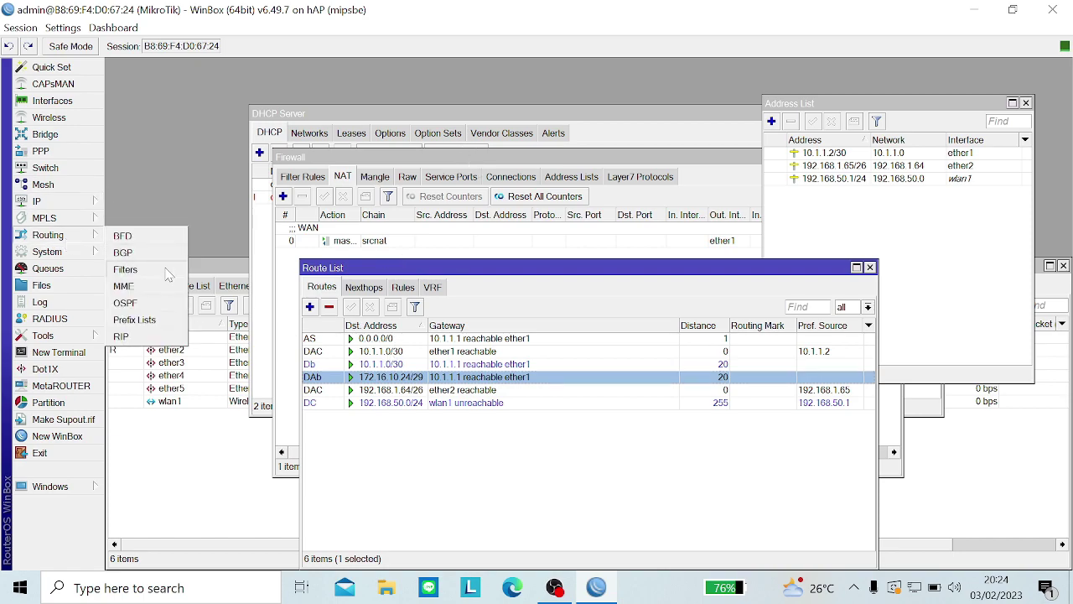
click(145, 254)
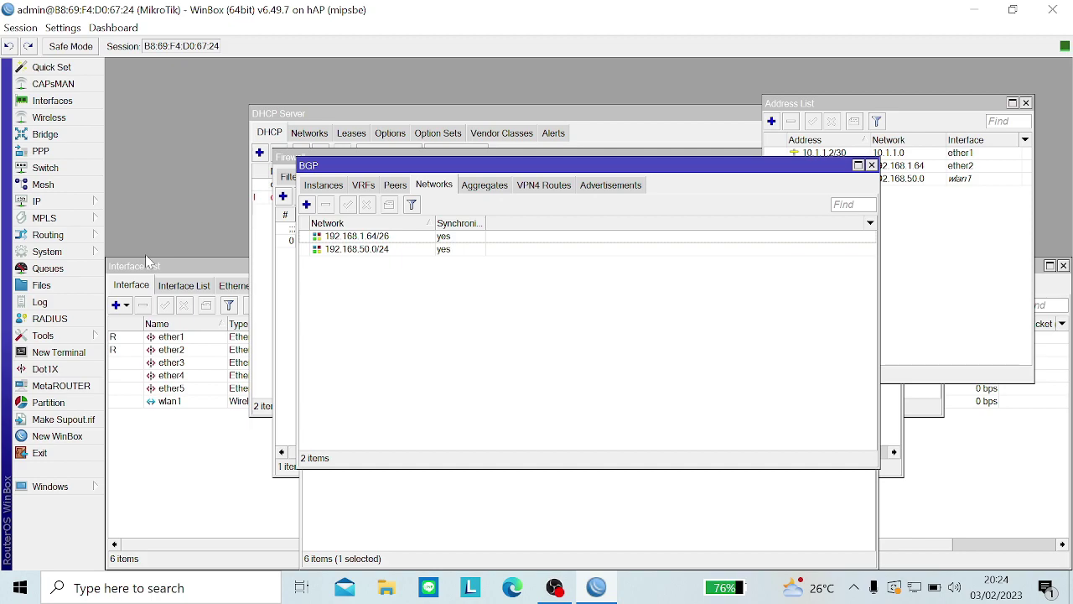
Step: Check the default BGP instance's AS 65002 and router ID 10.10.10.2 under Instances
click(322, 188)
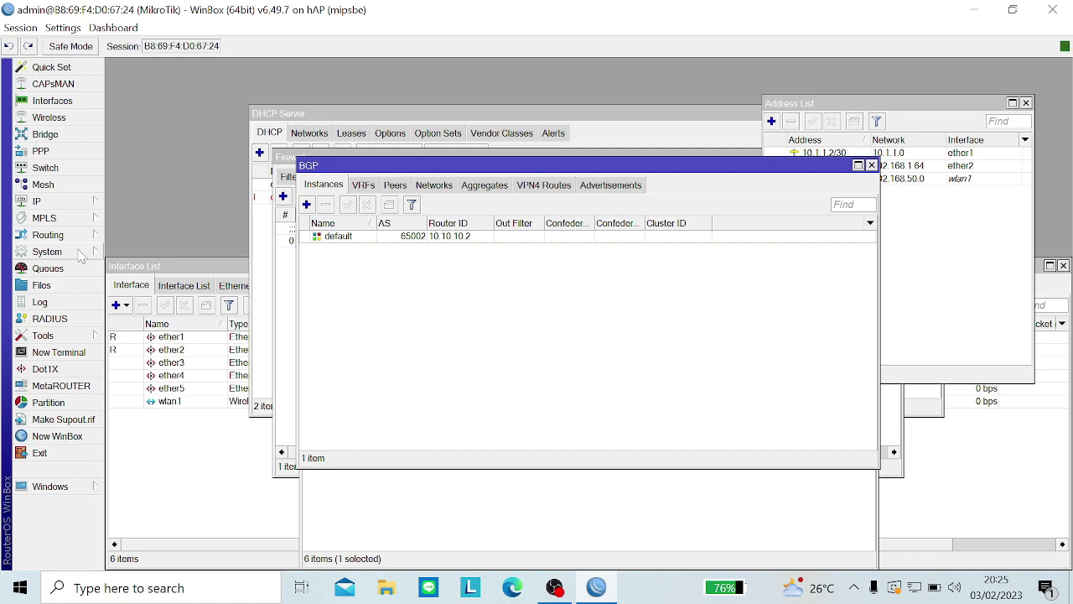
click(80, 253)
Step: Replace the MikroTik identity with the presenter's name followed by 'Router ISP 2' and apply it
click(264, 257)
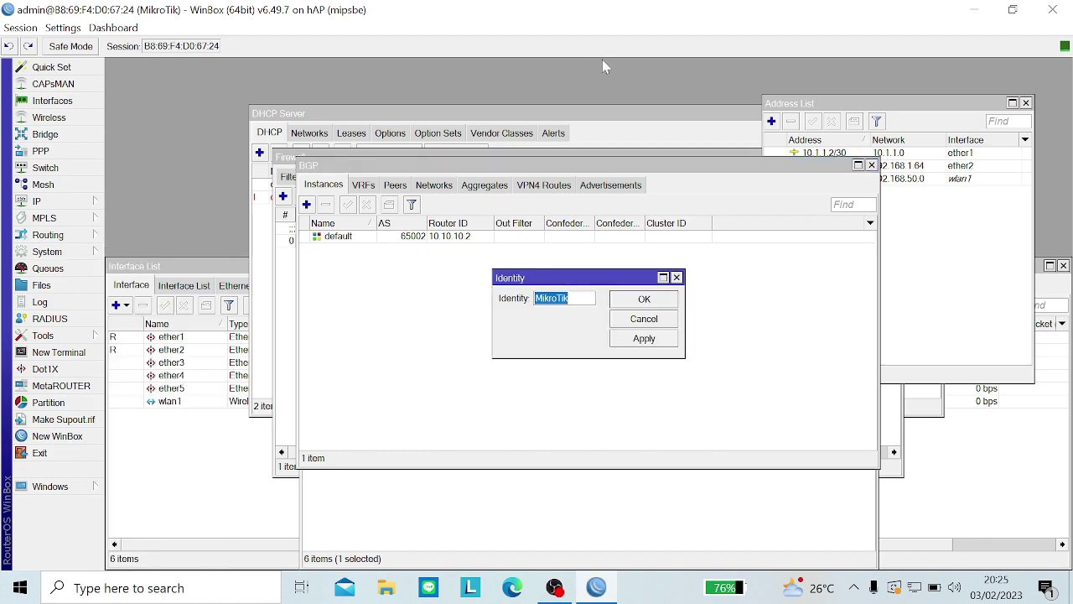
key(BackSpace)
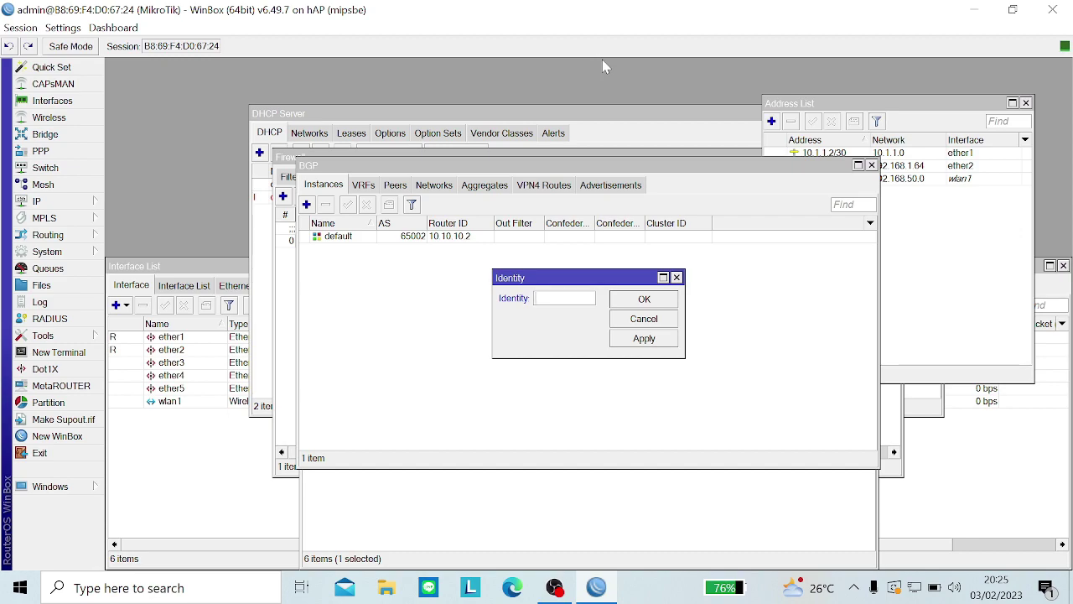
key(Caps_Lock)
text(ChN)
key(Caps_Lock)
text(a)
key(Caps_Lock)
text(R)
key(Caps_Lock)
text(out)
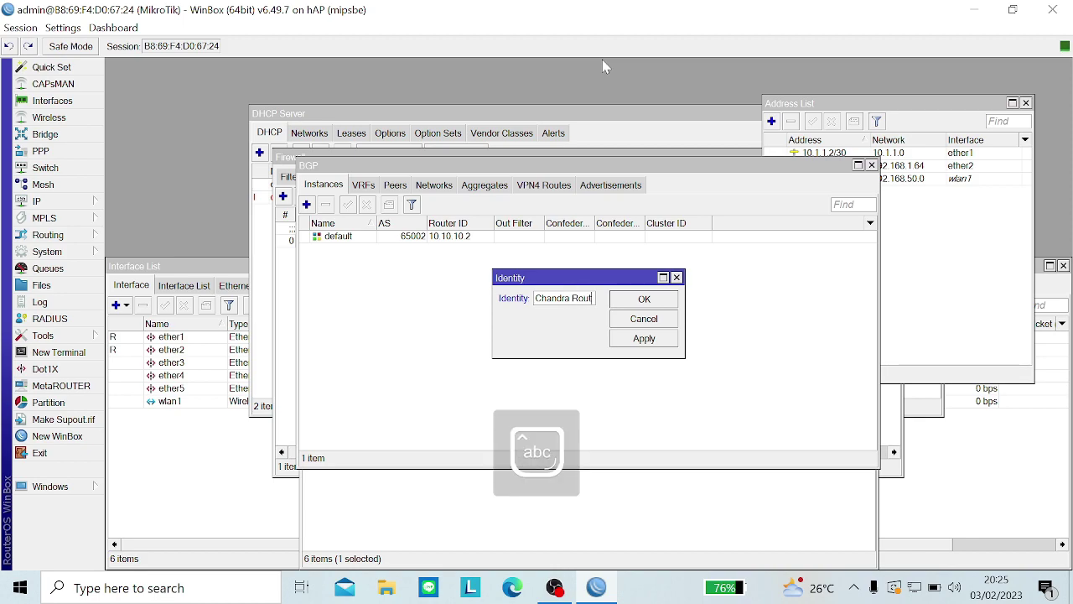
text(er)
key(Caps_Lock)
text(ISO)
key(Caps_Lock)
text(2)
click(643, 339)
click(642, 299)
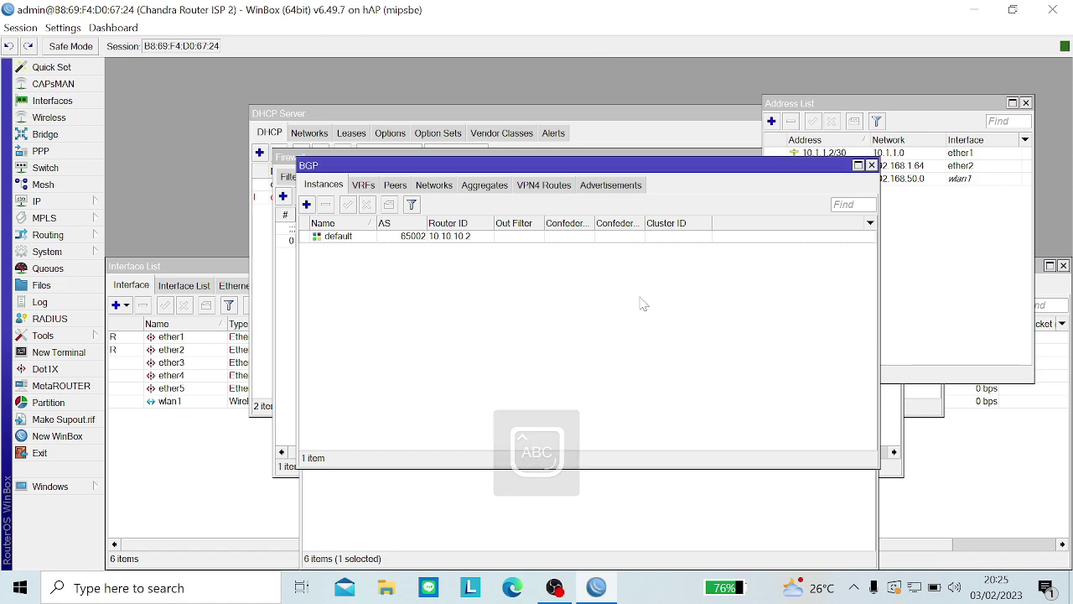
click(67, 252)
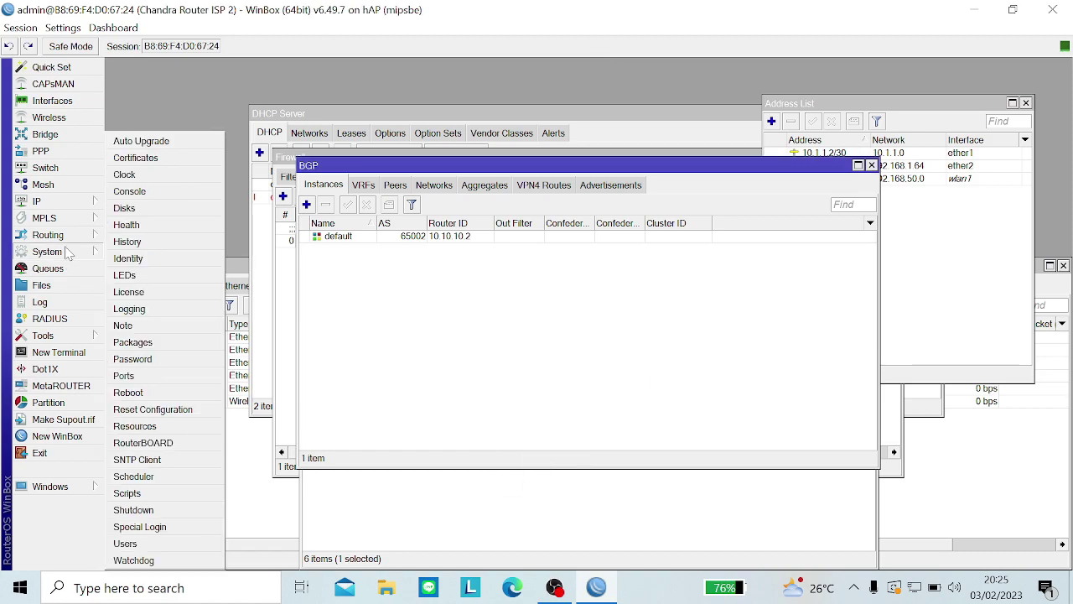
Step: Start a new router user named after the presenter and put it in the full group
click(126, 543)
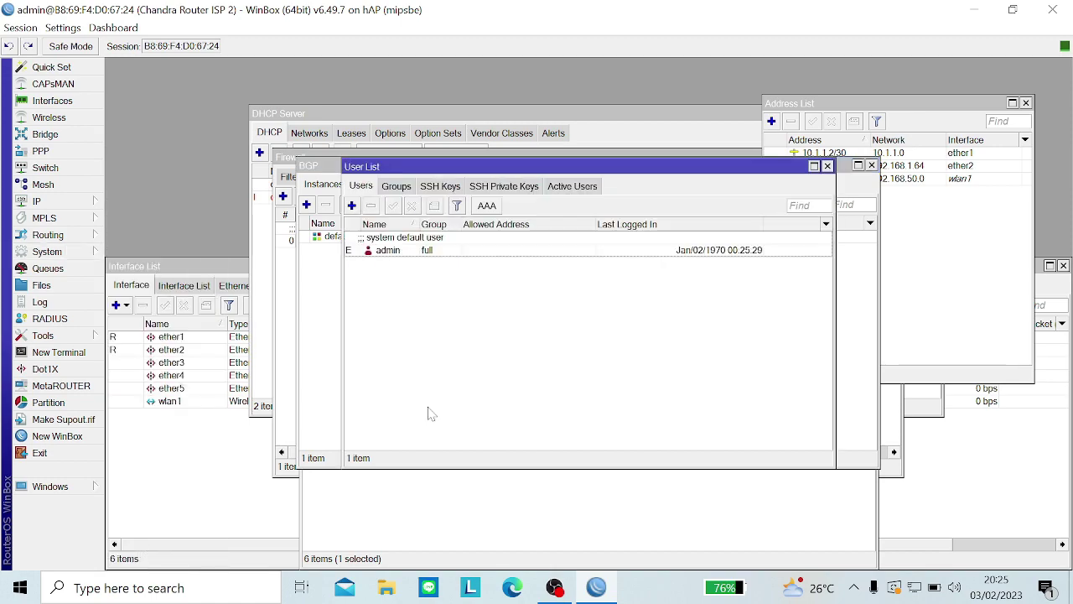
click(351, 205)
text(c)
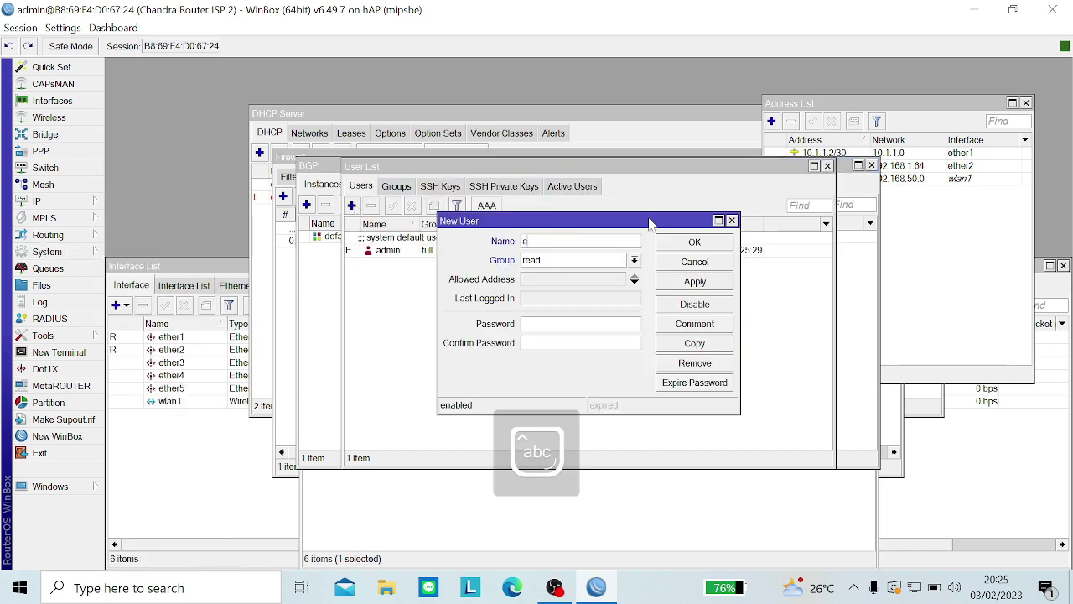
key(Caps_Lock)
text(H)
key(BackSpace)
key(BackSpace)
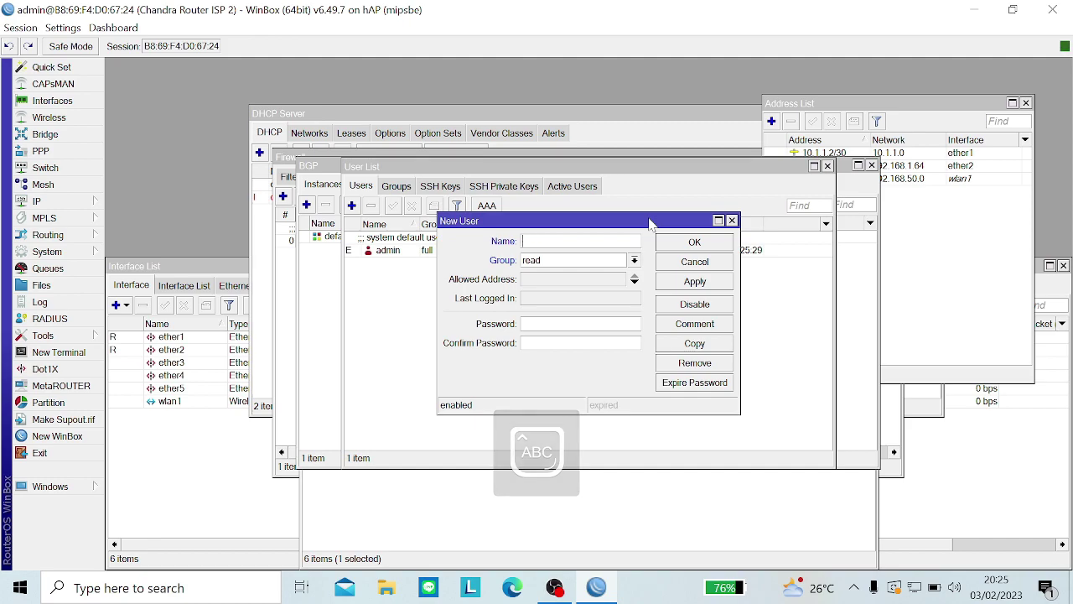
text(ChN)
key(BackSpace)
key(Caps_Lock)
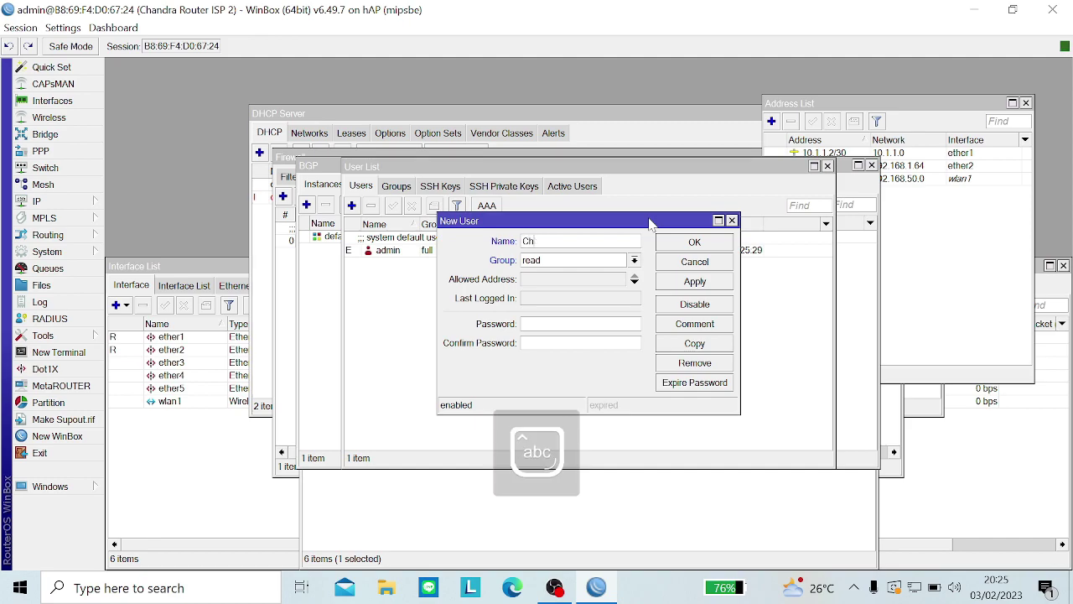
text(andra)
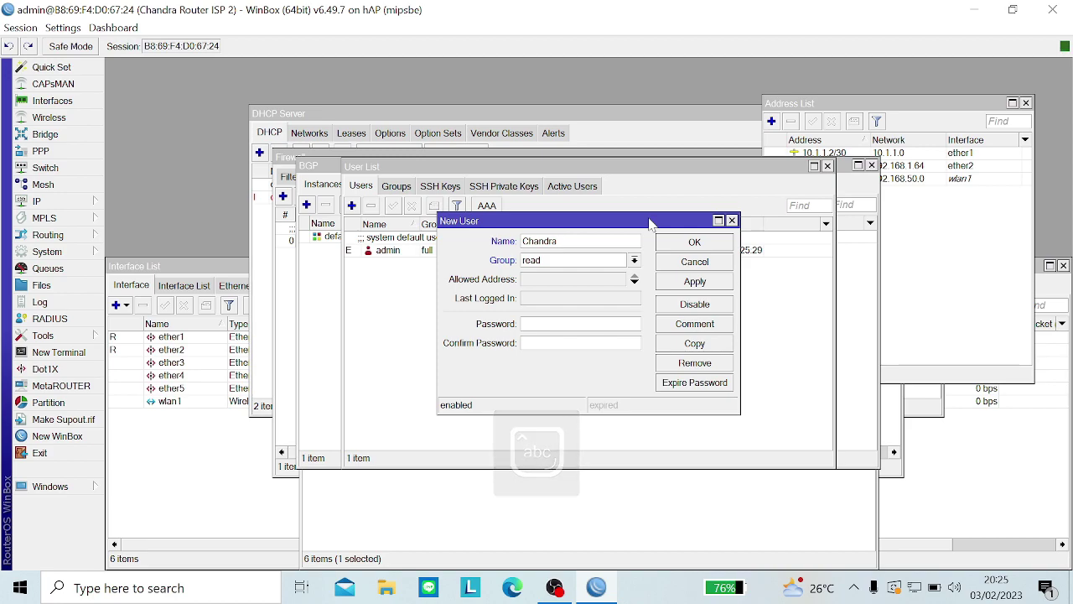
click(578, 266)
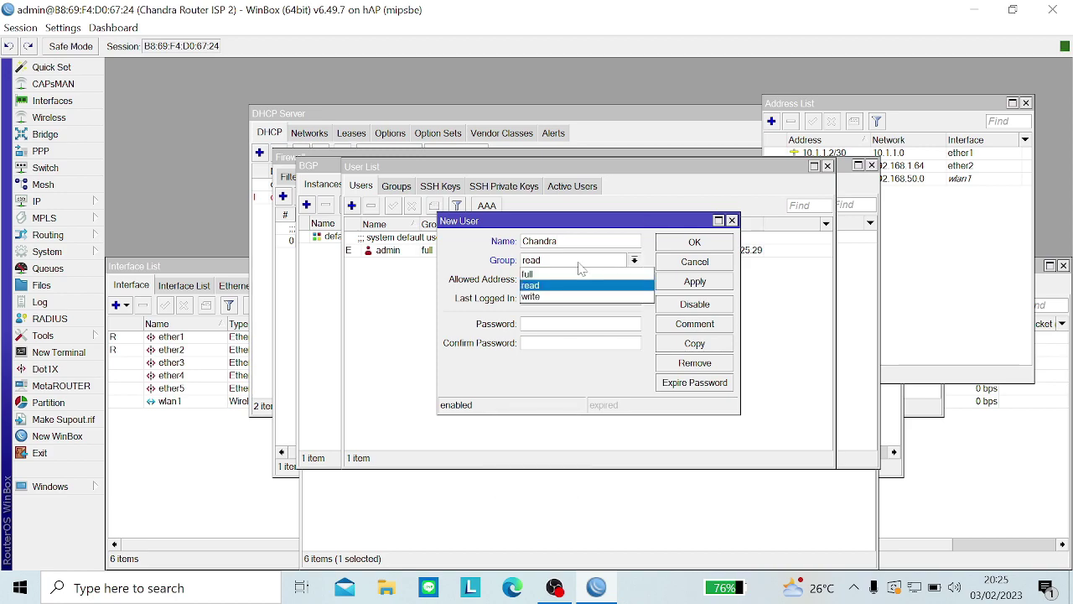
click(533, 283)
Step: Try saving the full-group user, dismissing the invalid user name errors
click(705, 282)
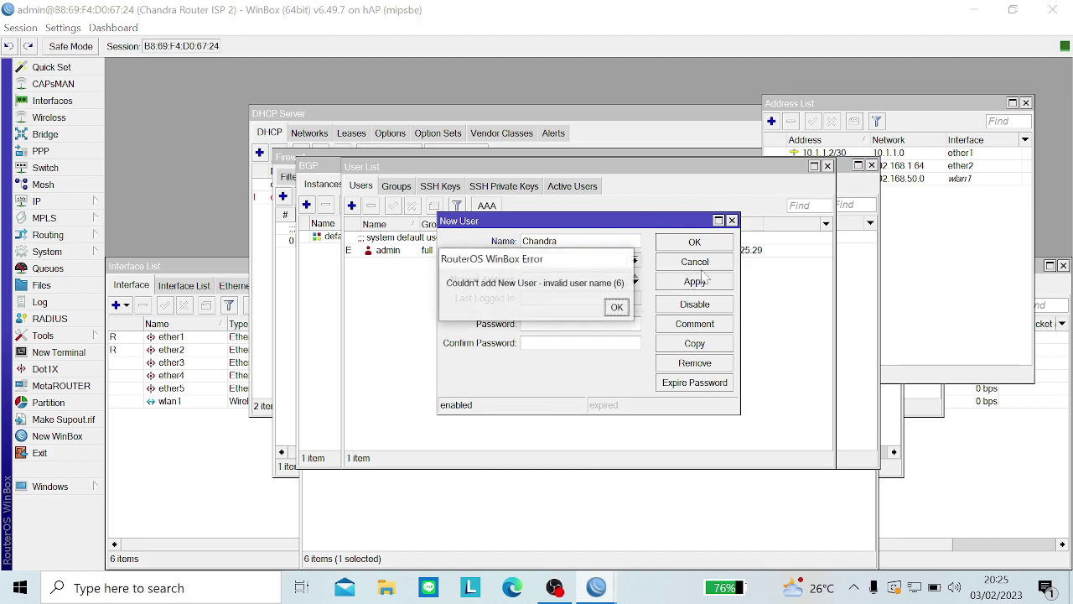
click(616, 308)
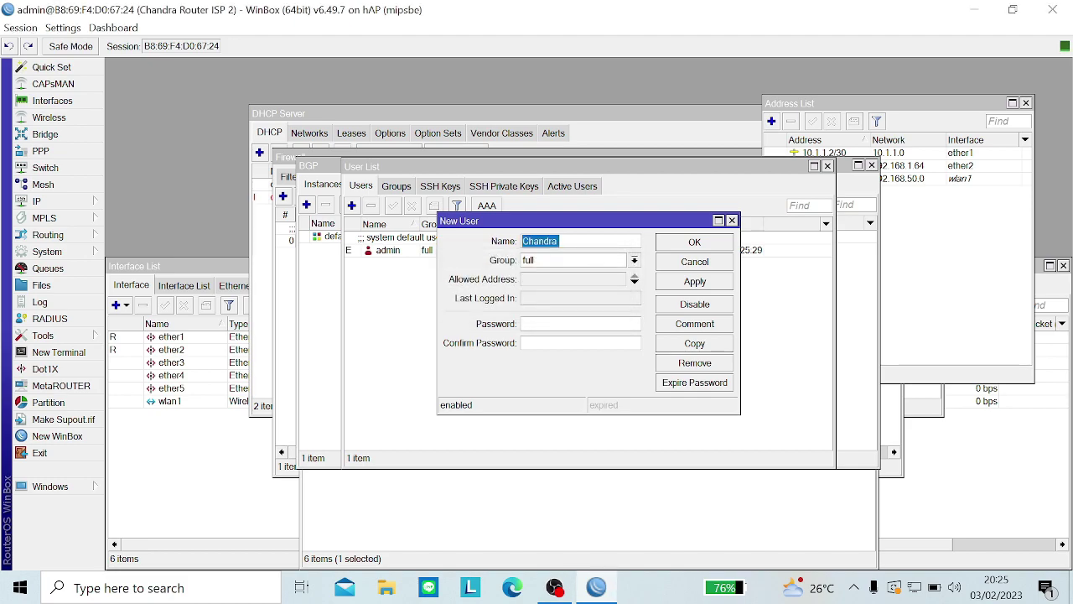
click(578, 264)
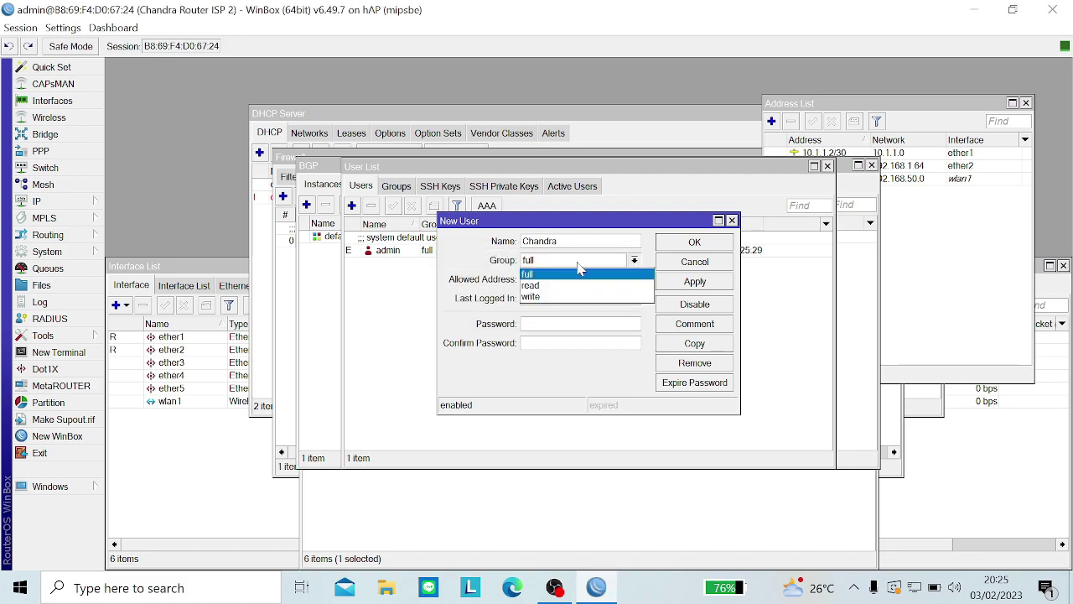
click(577, 262)
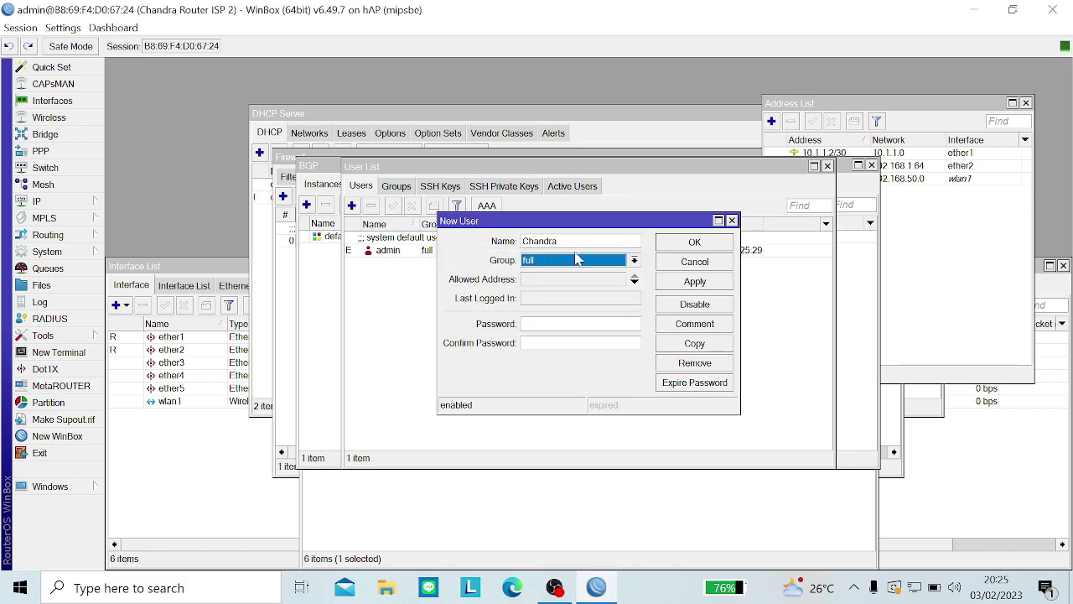
click(675, 281)
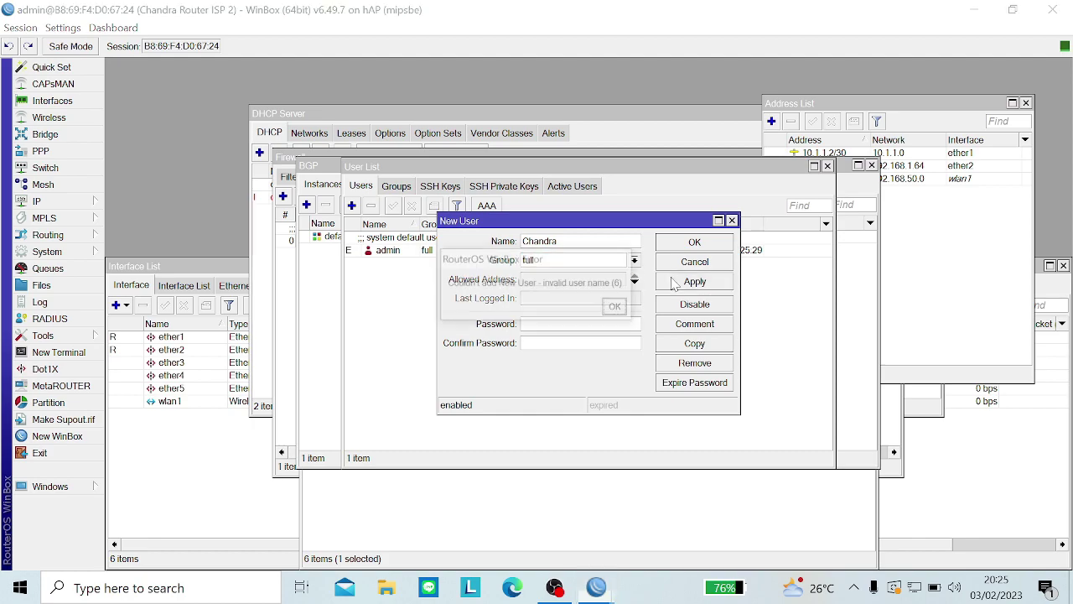
click(616, 308)
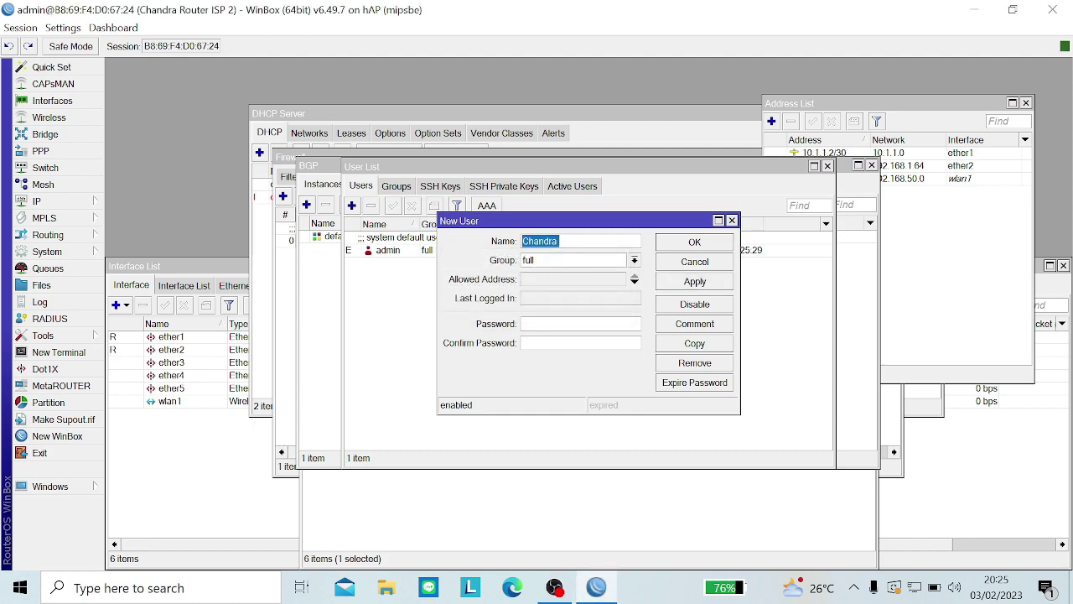
Step: Retype the user name in lowercase, save the user, and close the extra windows
key(BackSpace)
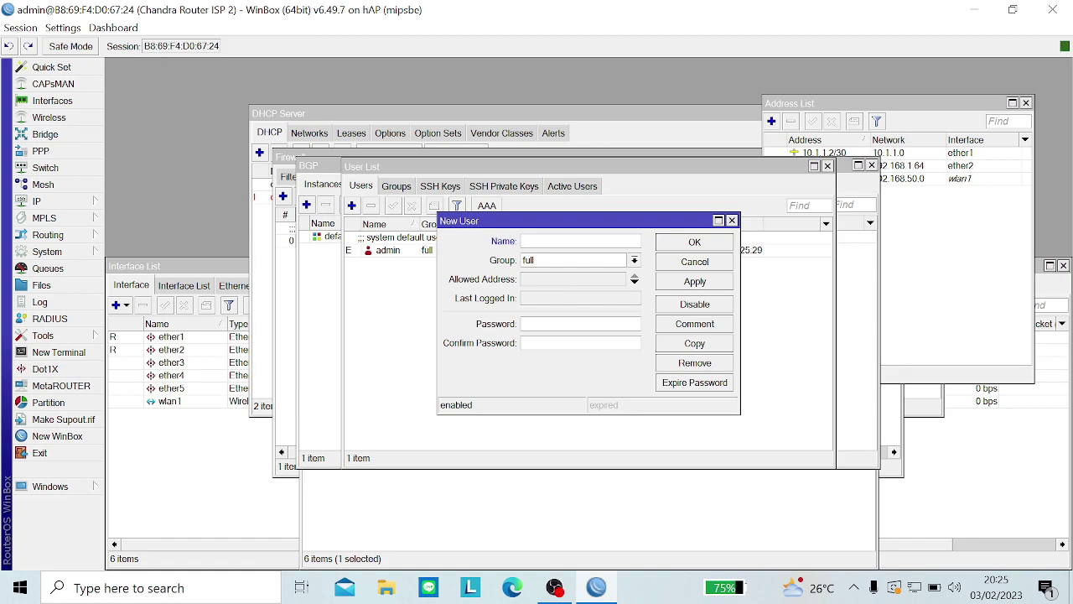
text(ch)
key(Caps_Lock)
text(N)
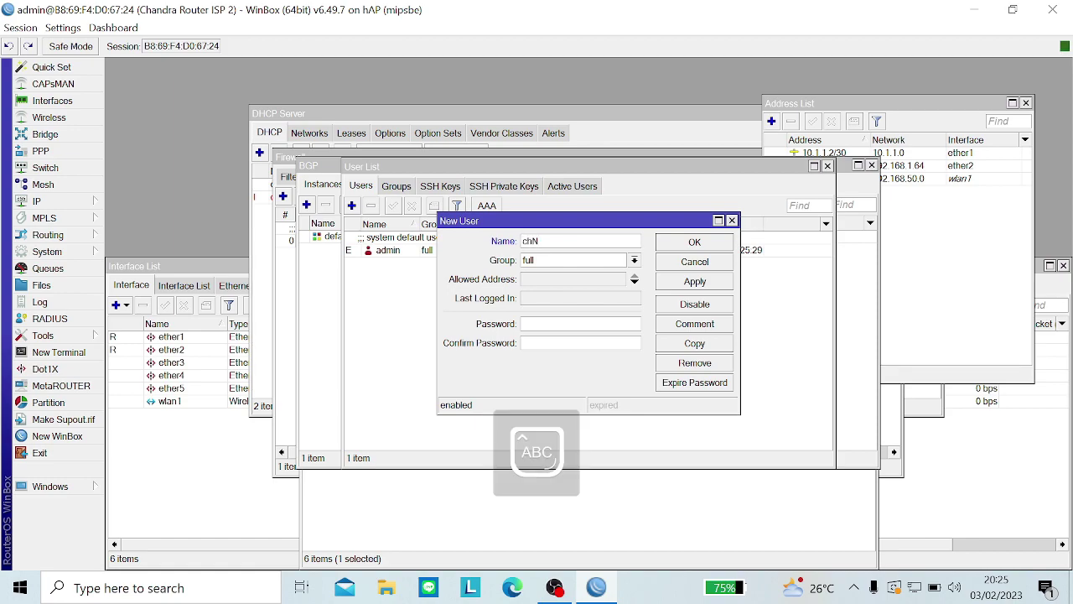
key(Caps_Lock)
text(=)
text(andra)
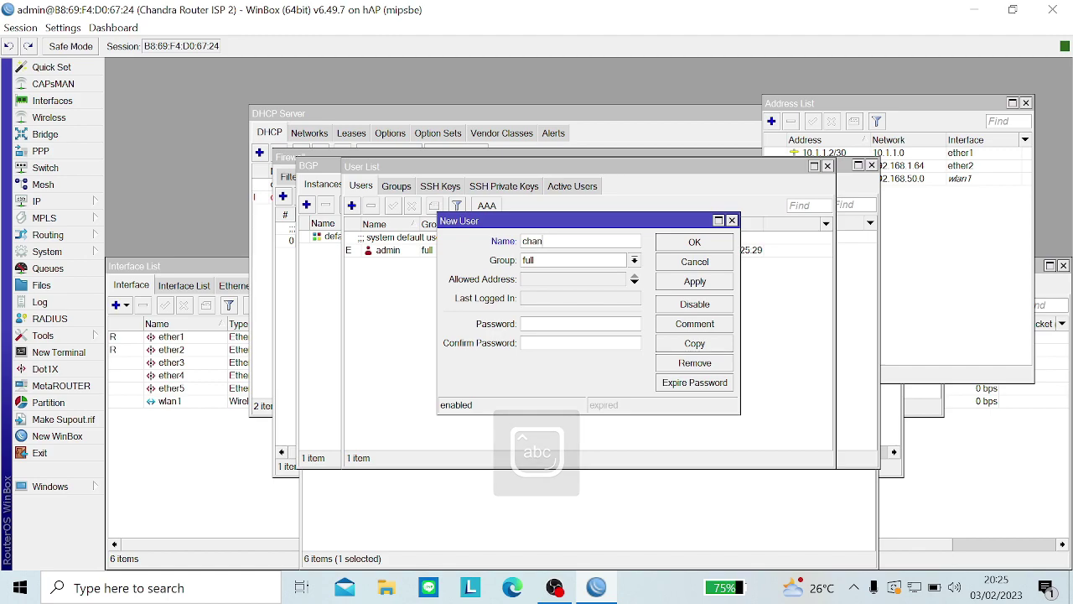
click(694, 282)
click(694, 242)
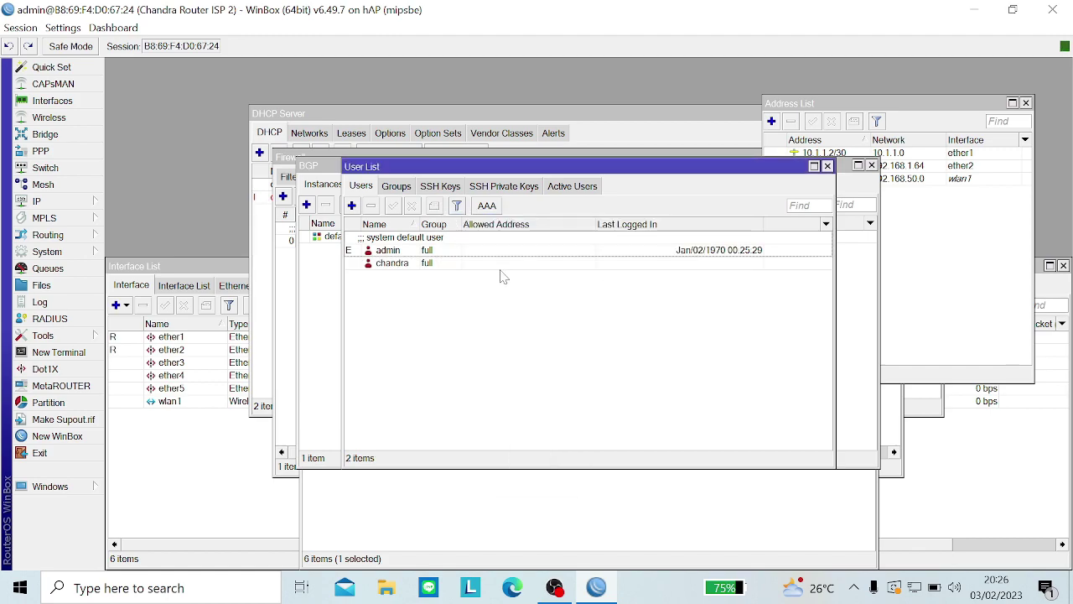
click(387, 267)
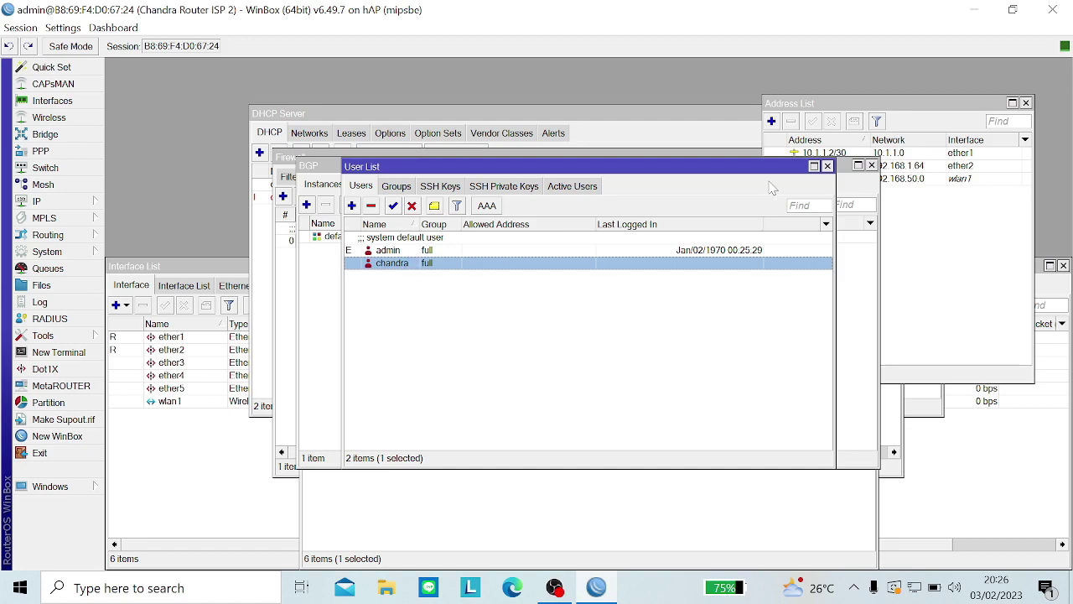
key(Escape)
key(Escape)
key(Escape)
key(Escape)
key(Escape)
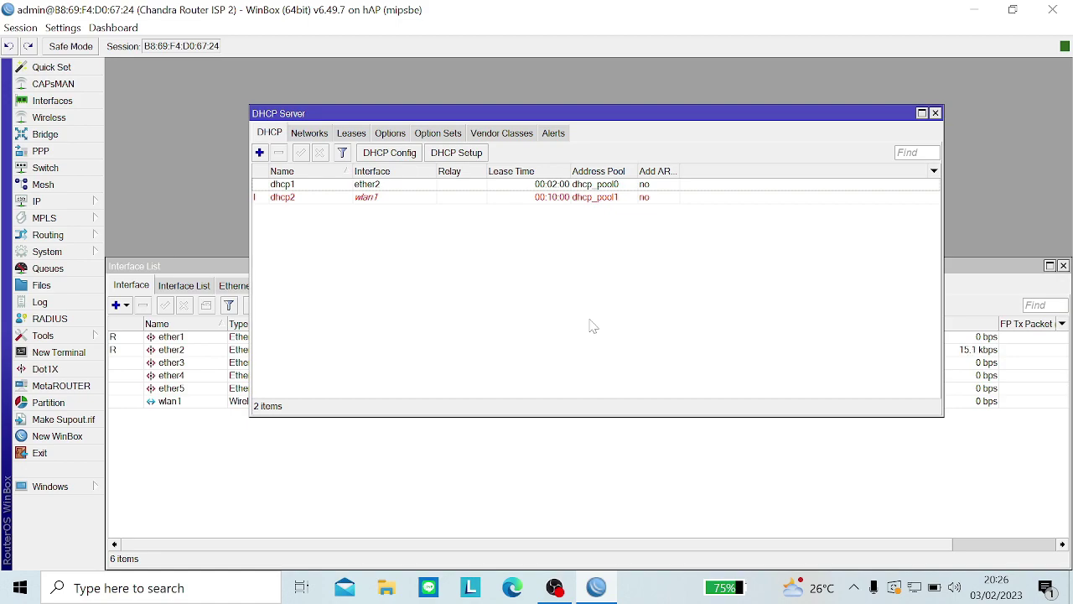
Step: Start the Hotspot Setup wizard with wlan1 as the hotspot interface
click(59, 204)
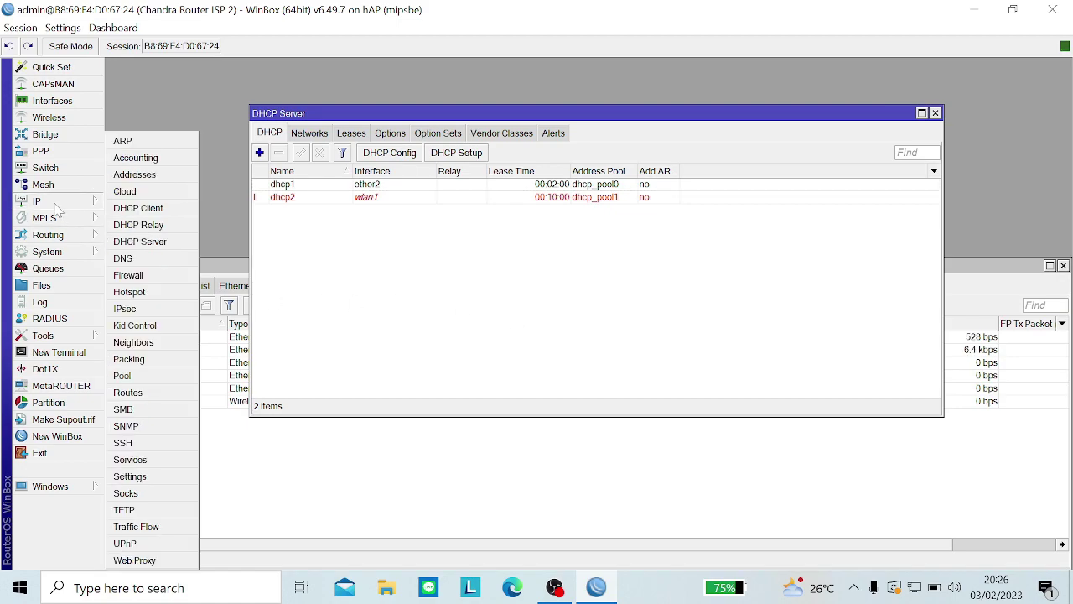
click(155, 291)
click(503, 208)
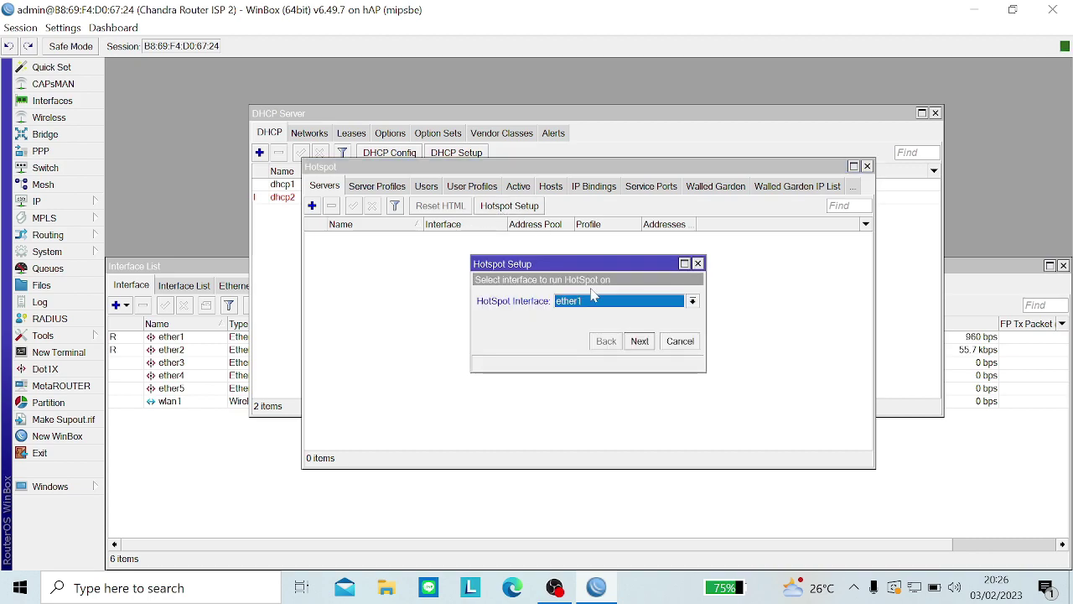
click(593, 300)
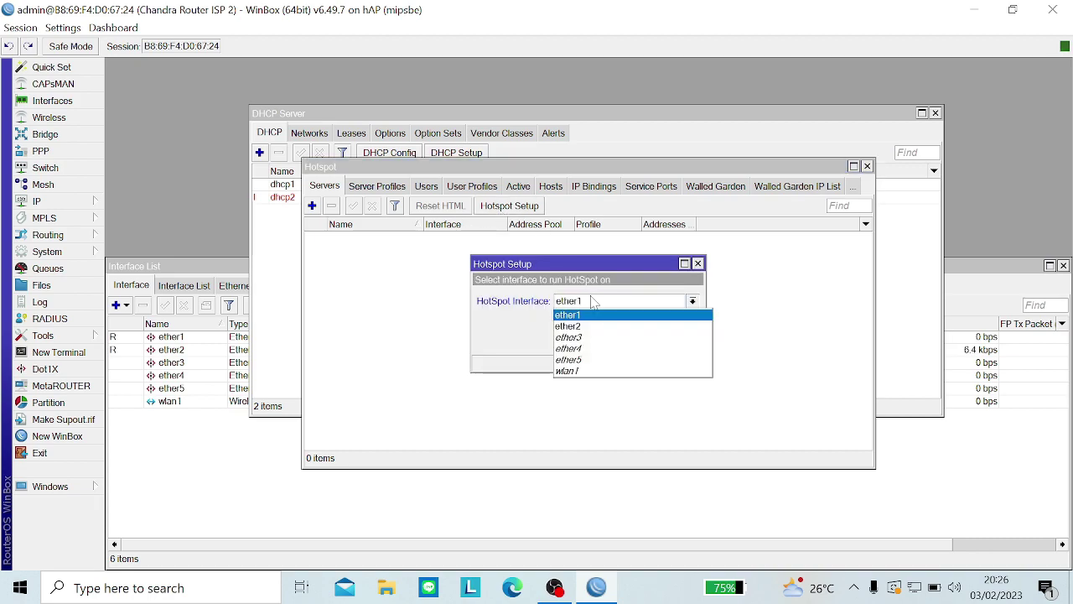
click(589, 370)
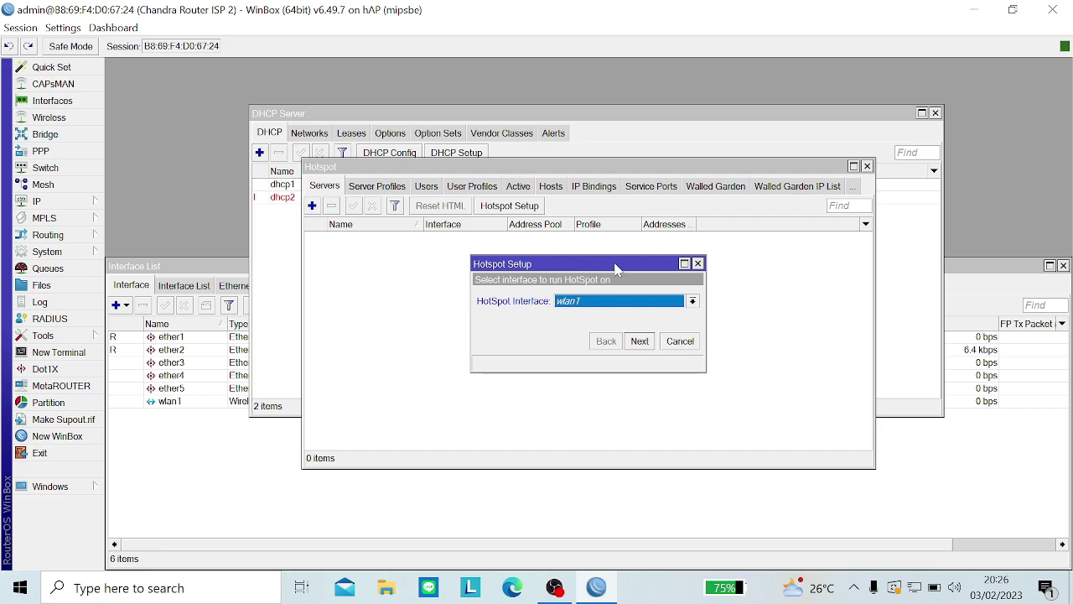
click(608, 302)
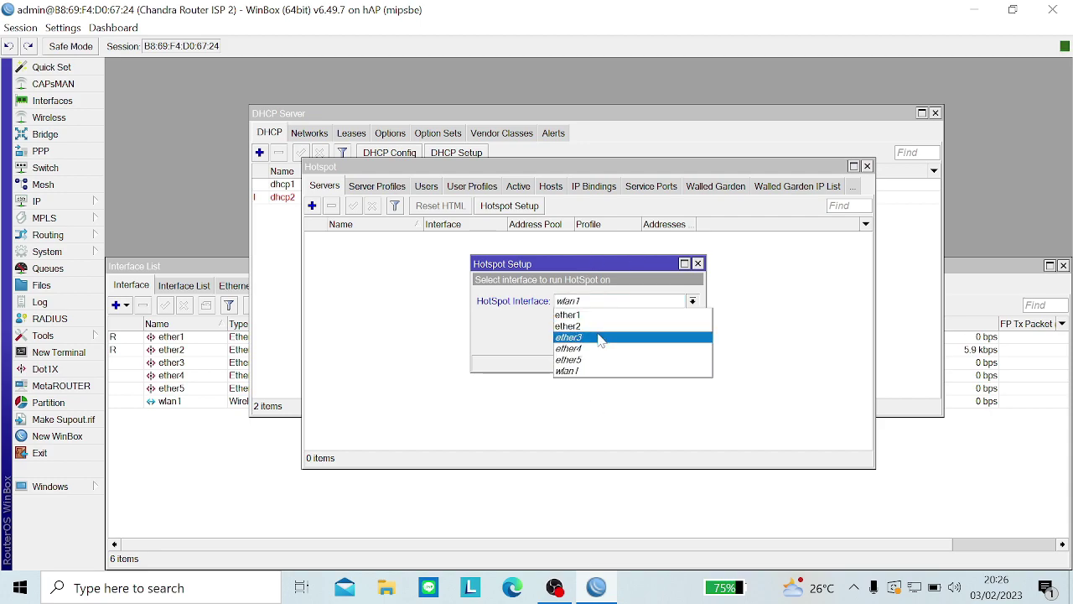
click(601, 339)
click(604, 301)
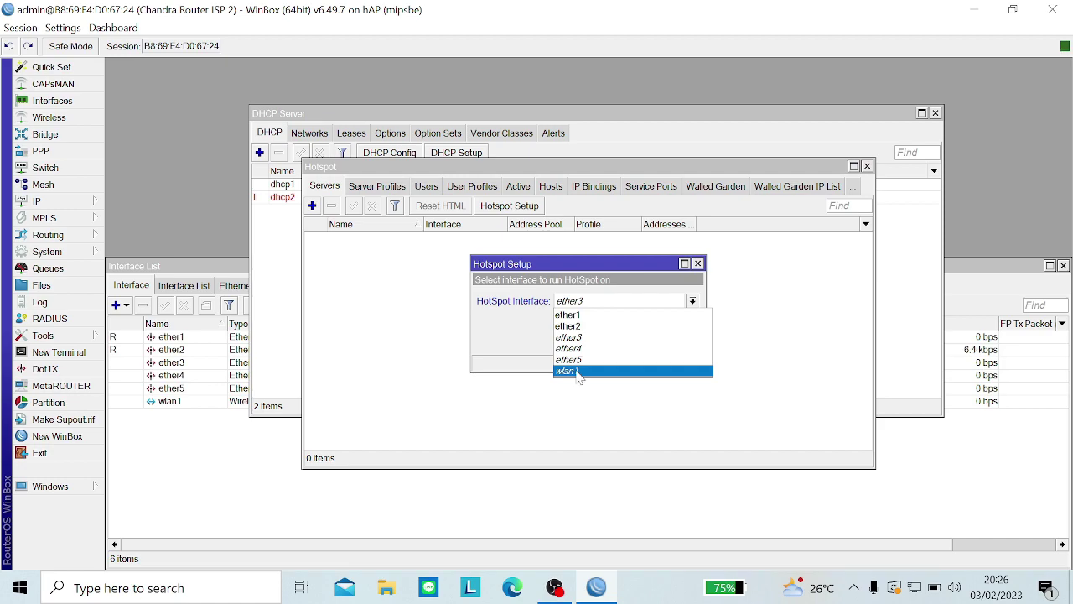
click(579, 372)
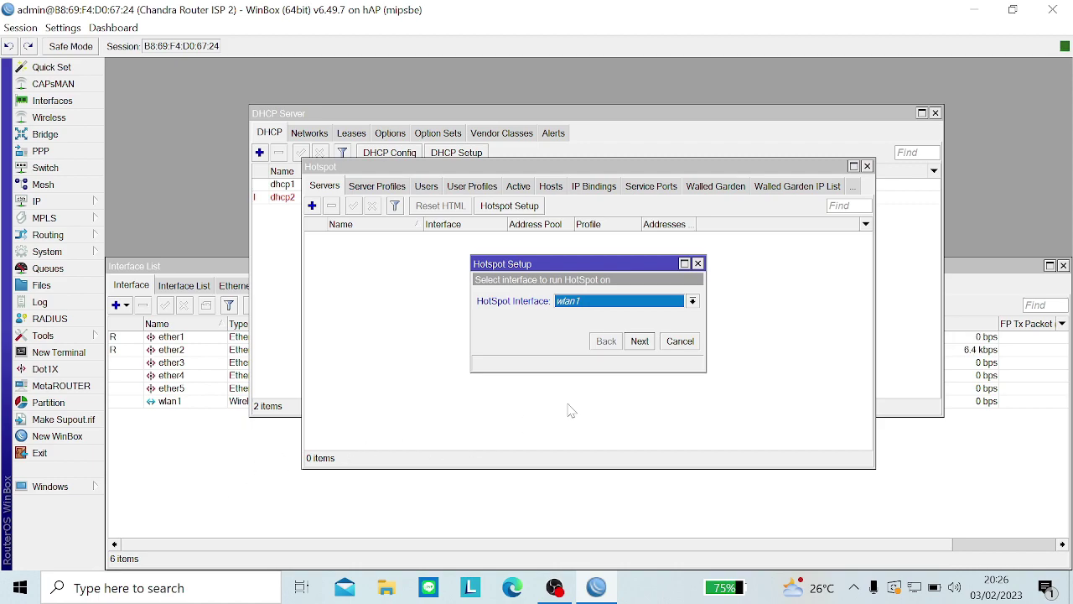
click(639, 343)
Step: Accept address 192.168.50.1/24, the .2-.254 pool, and DNS 8.8.8.8/8.8.4.4; set DNS name tkj.smkkstraya.id
click(635, 343)
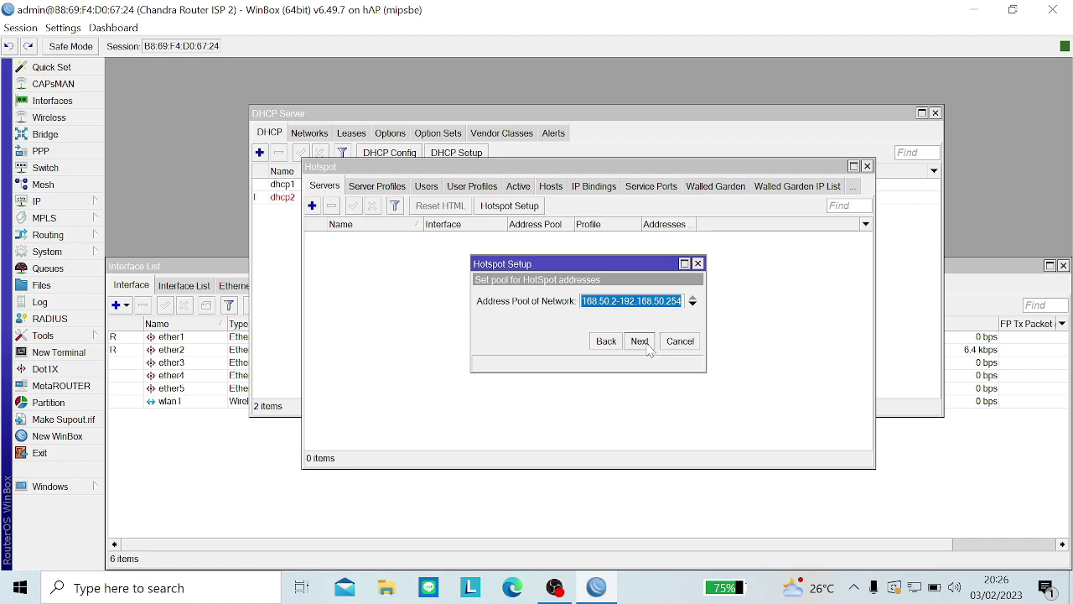
click(642, 344)
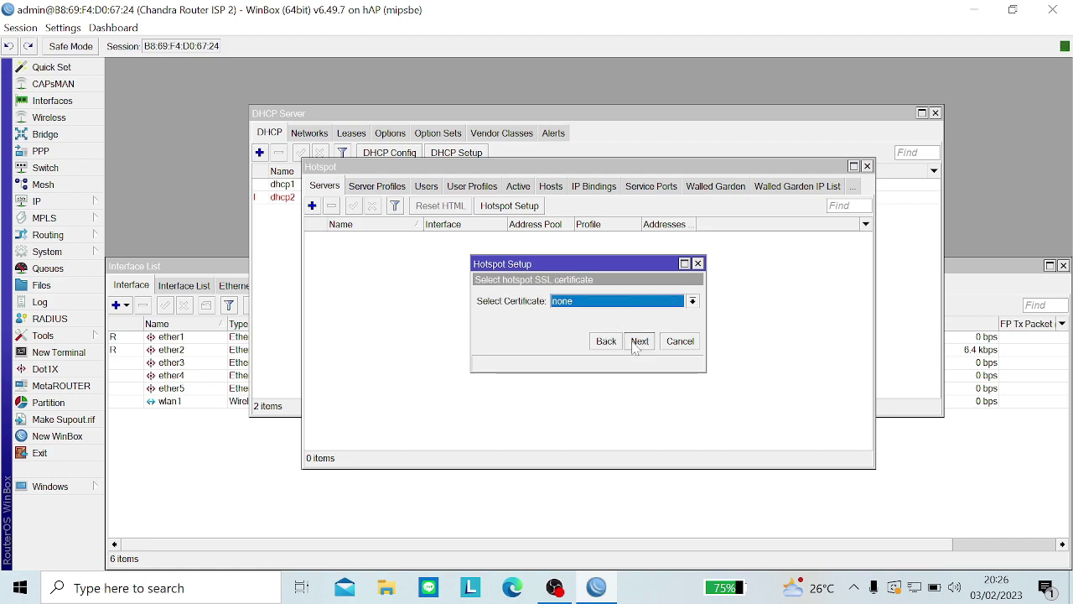
click(637, 346)
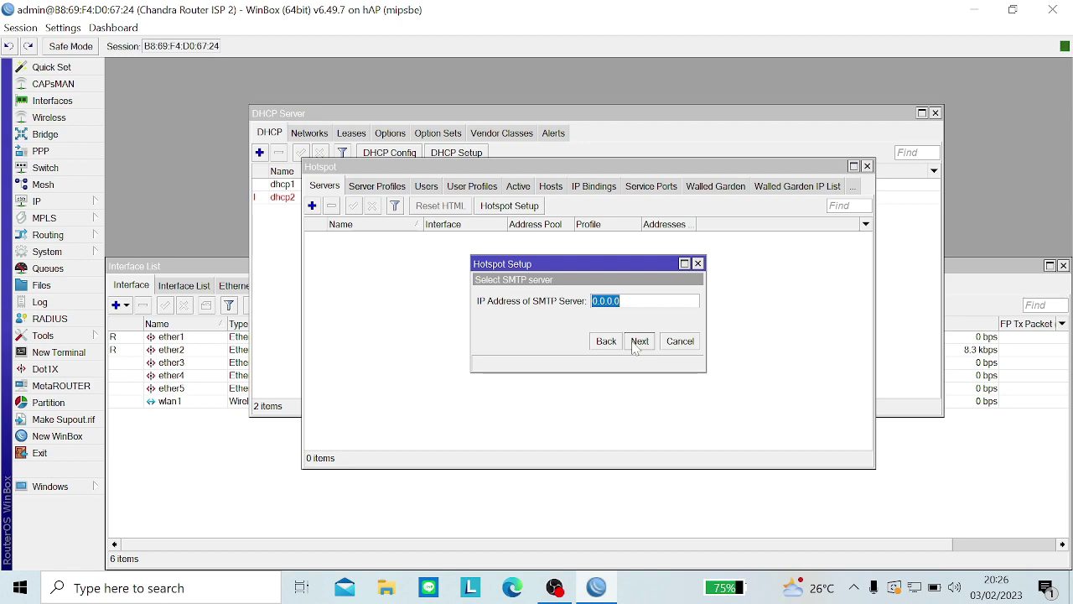
click(631, 346)
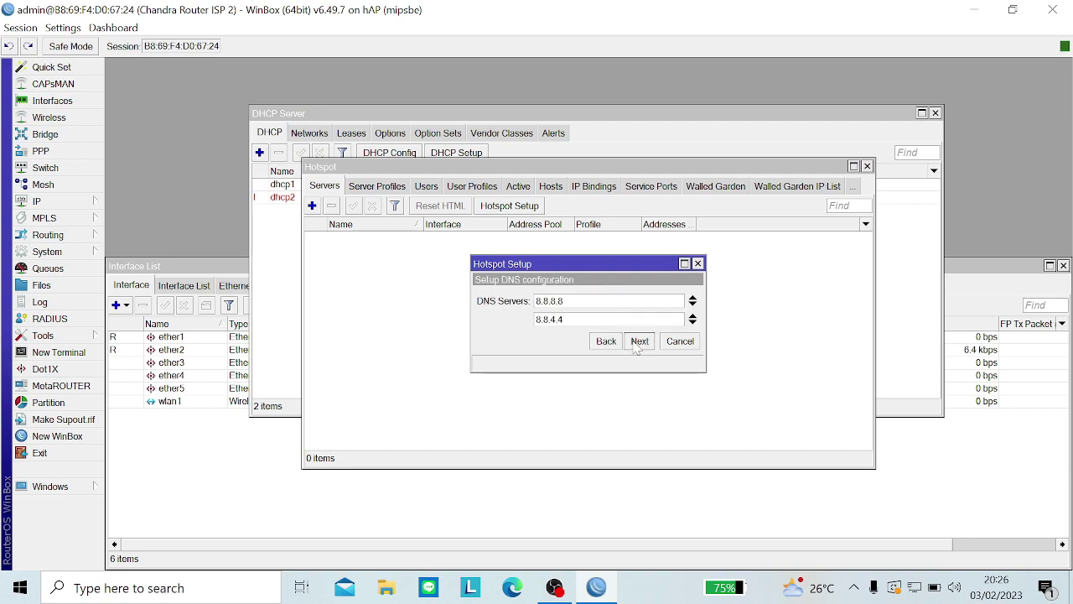
click(637, 347)
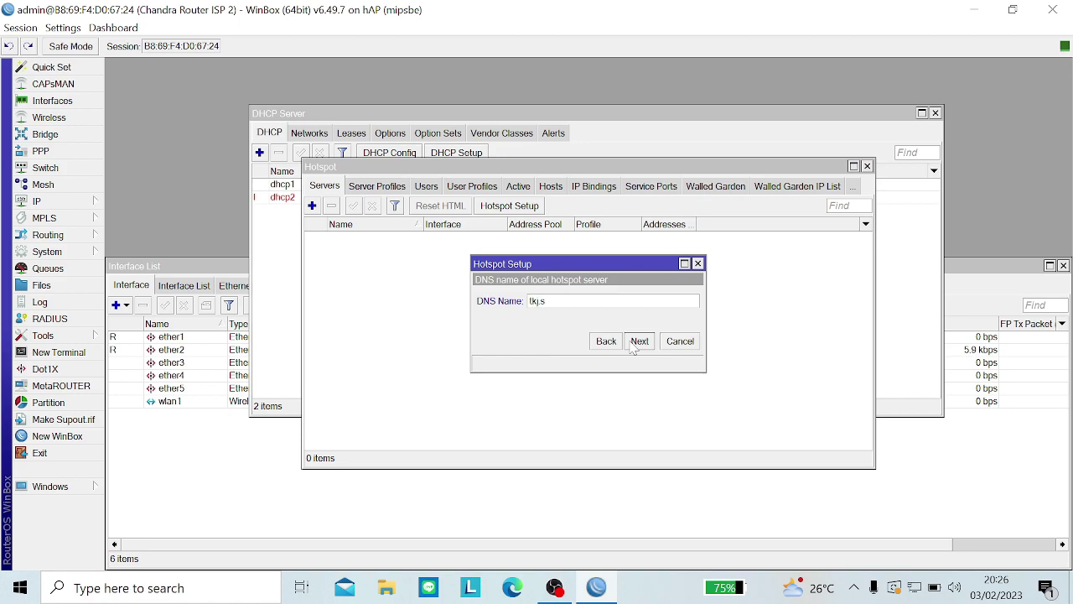
text(tkj.smkkstraya.id)
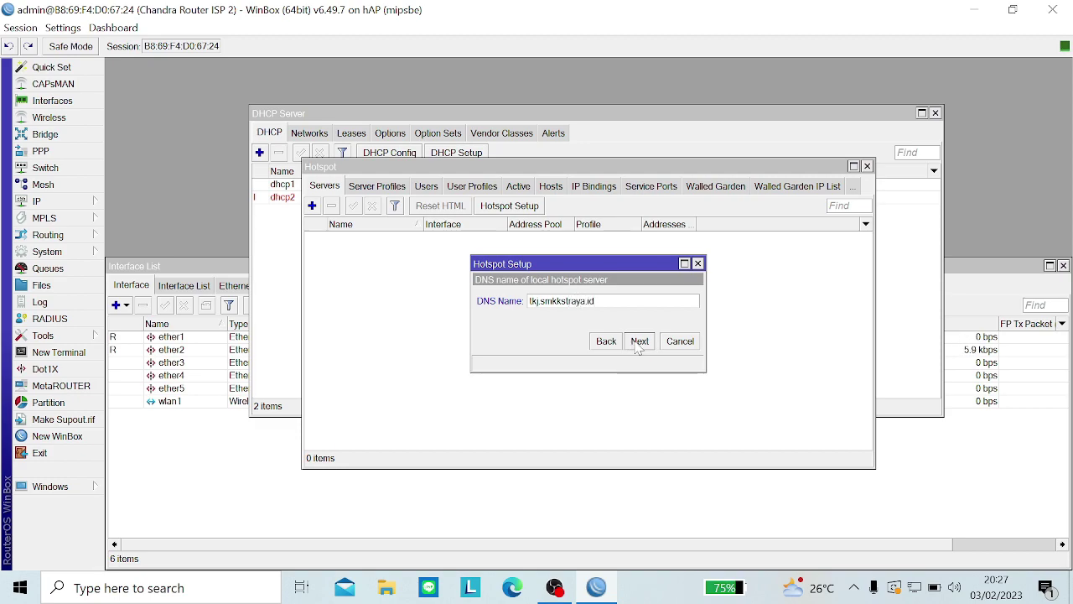
click(638, 347)
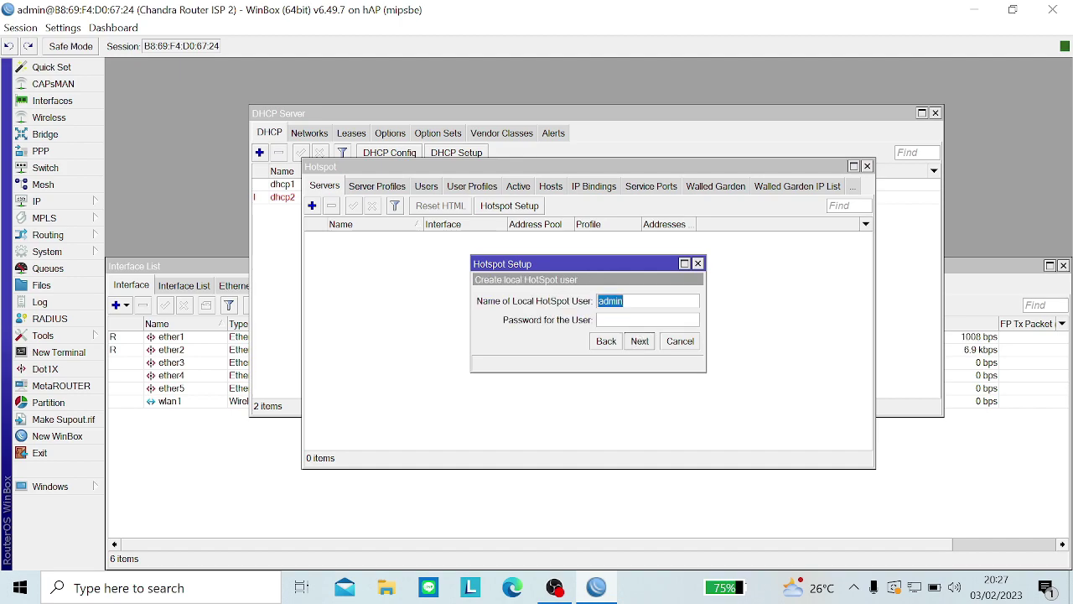
Step: Create local hotspot user Admin with its password and finish the setup
click(610, 300)
text(a)
key(Delete)
key(Caps_Lock)
text(A)
key(Caps_Lock)
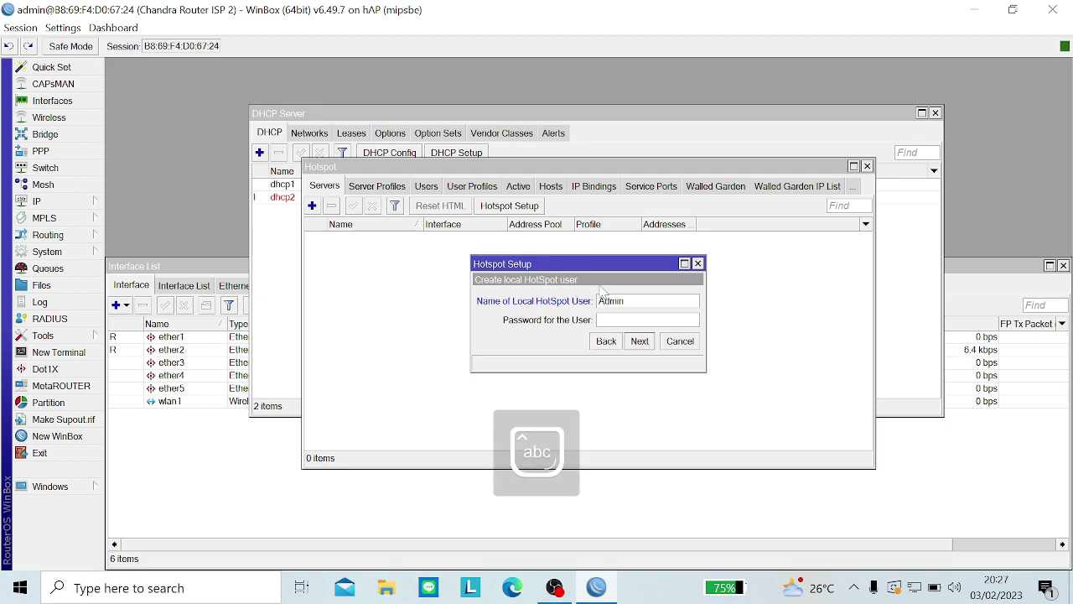
text(d)
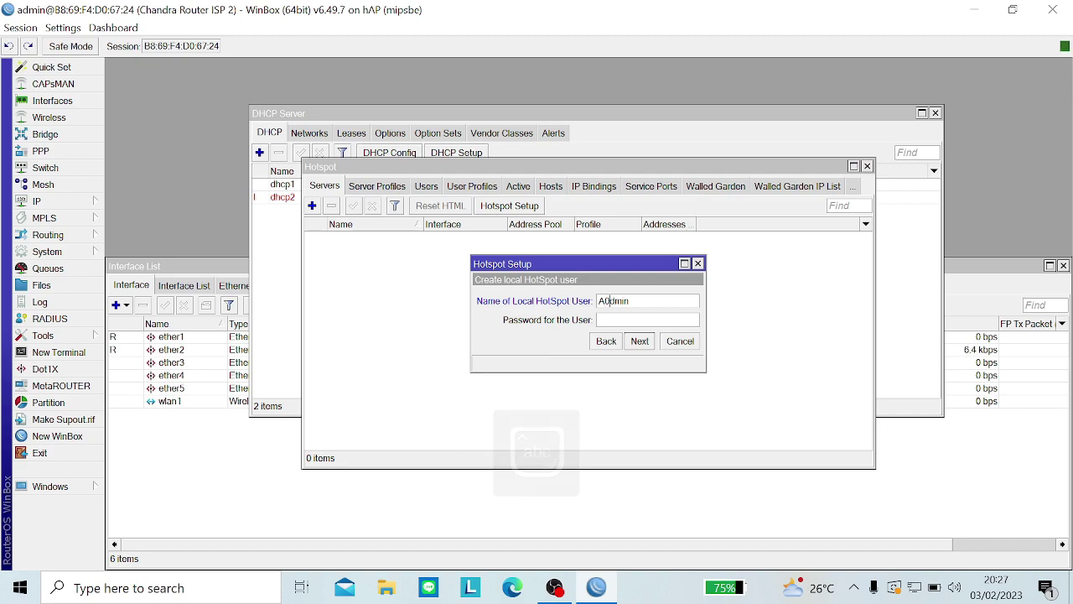
key(Delete)
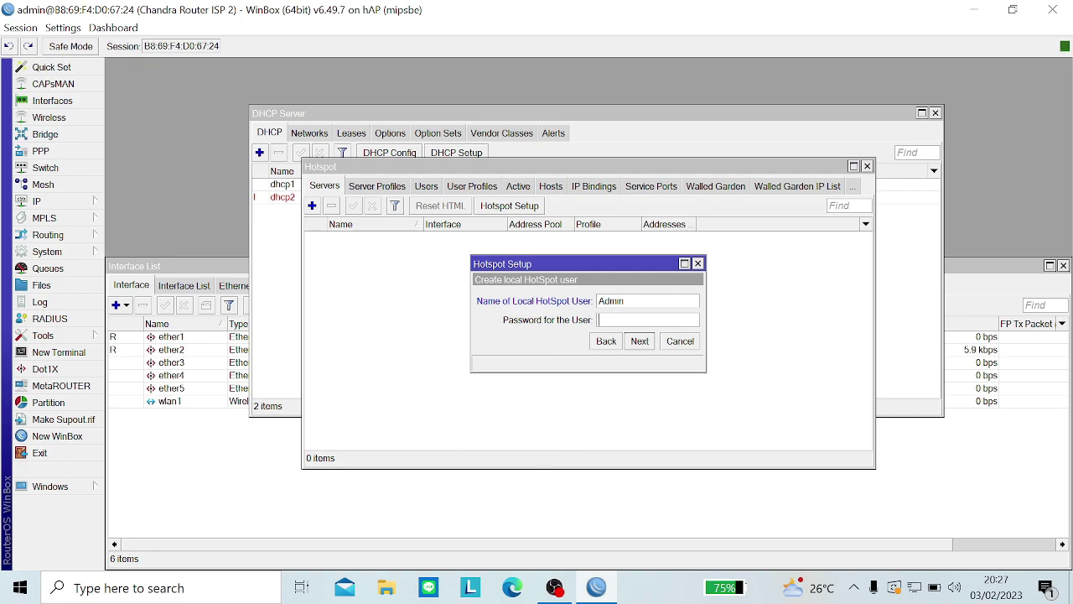
text(0000)
click(639, 341)
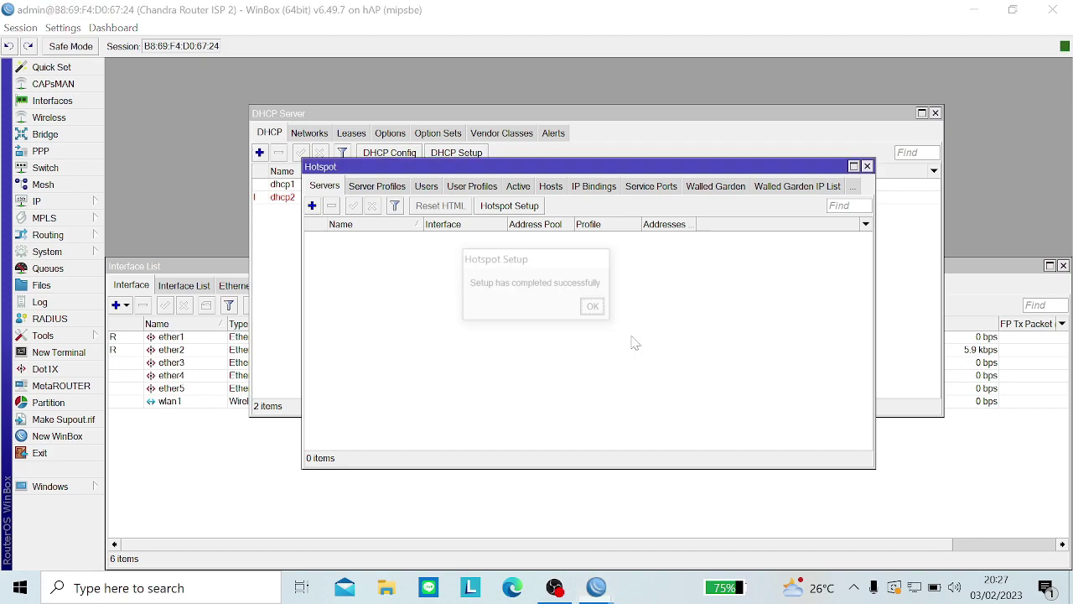
click(595, 308)
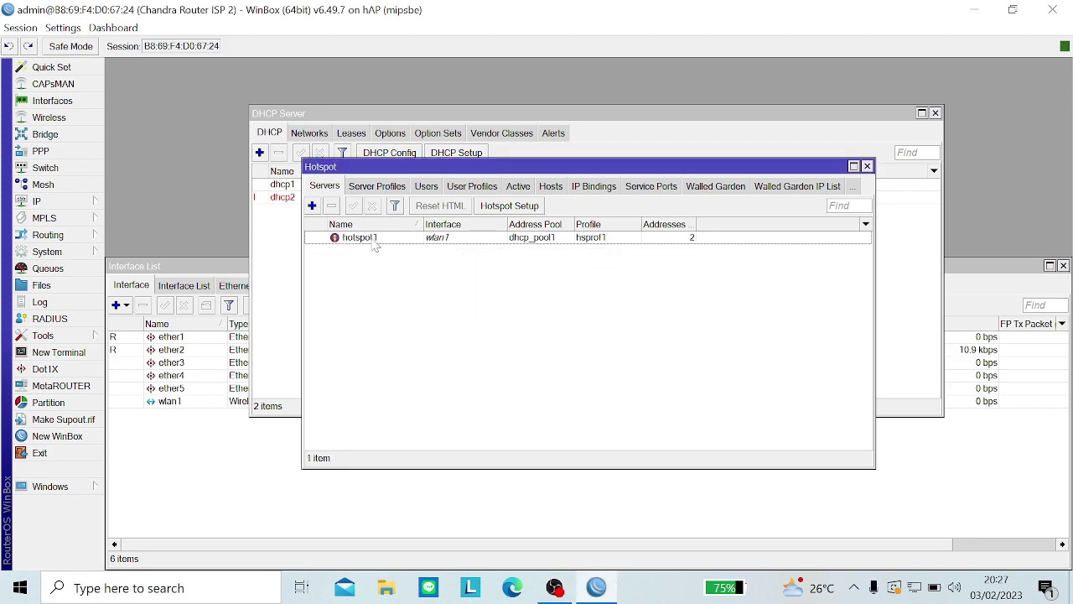
Step: Open the hotspot1 server settings and change Addresses Per MAC to 5
double_click(373, 239)
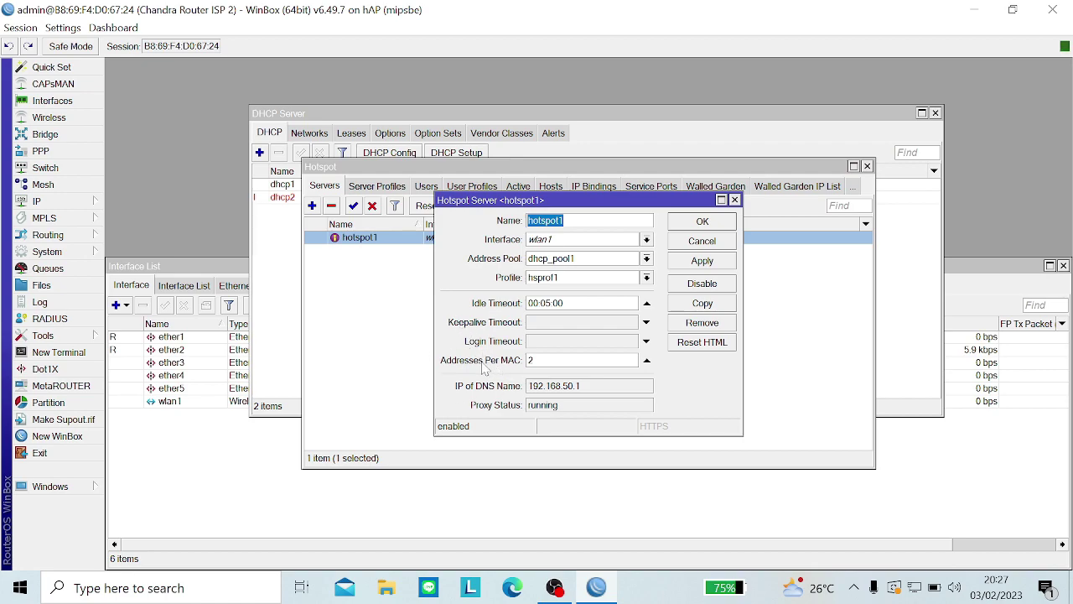
click(557, 220)
double_click(533, 360)
key(BackSpace)
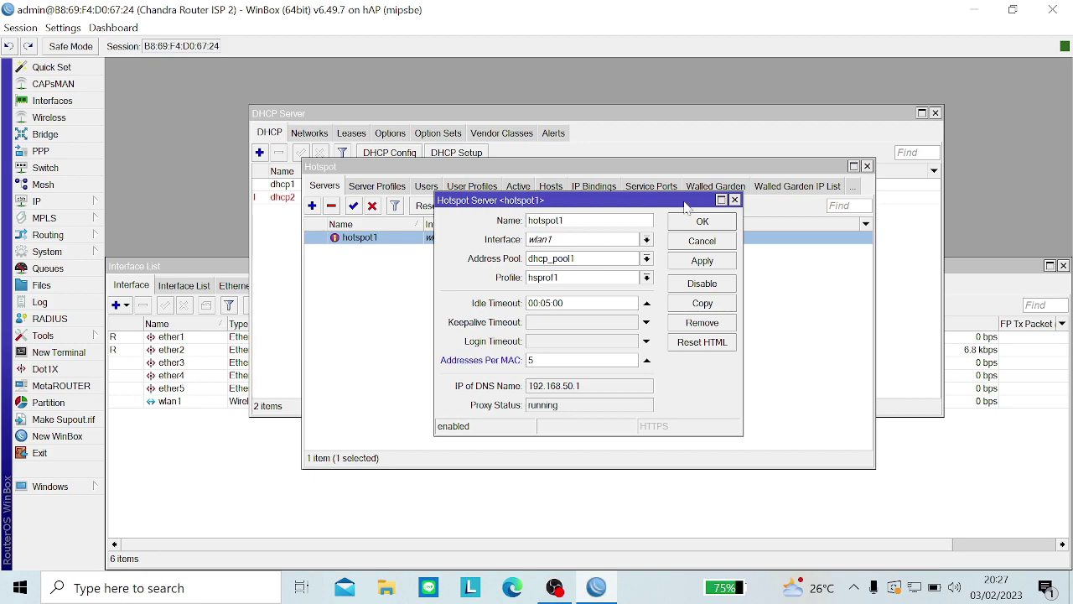
Step: Rename the server to the presenter's name plus '-Hotspot' and save it
key(Tab)
key(BackSpace)
key(Caps_Lock)
text(C)
key(Caps_Lock)
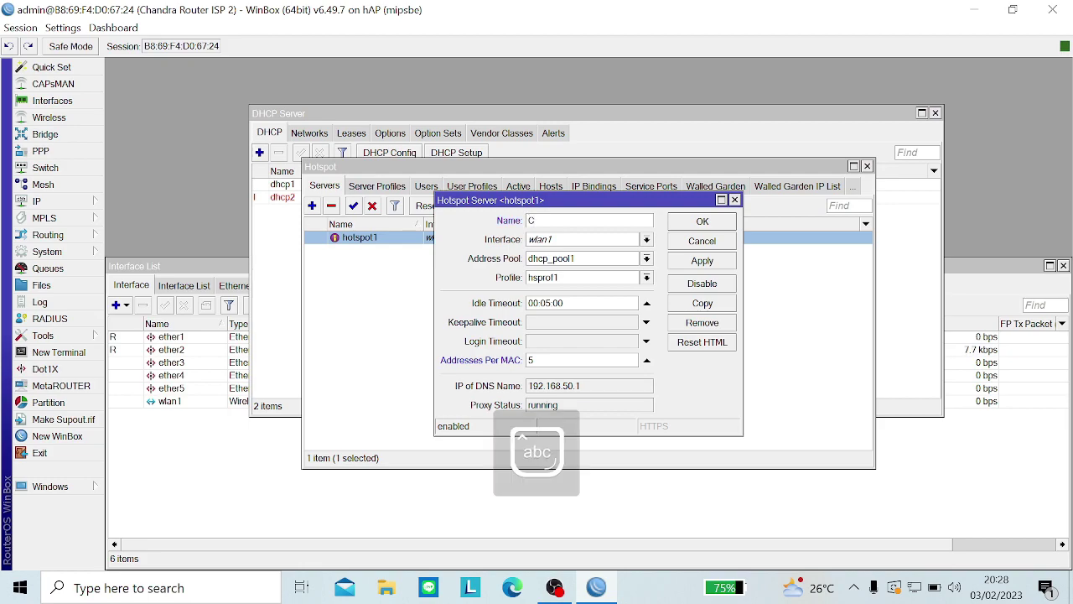
text(handra)
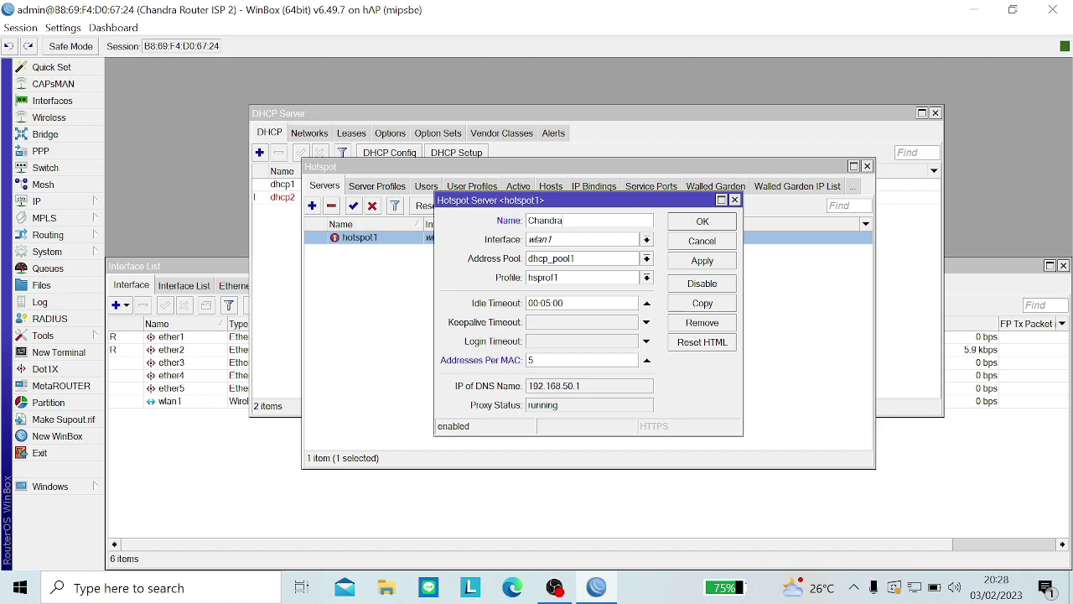
text(-)
key(Caps_Lock)
text(H)
key(Caps_Lock)
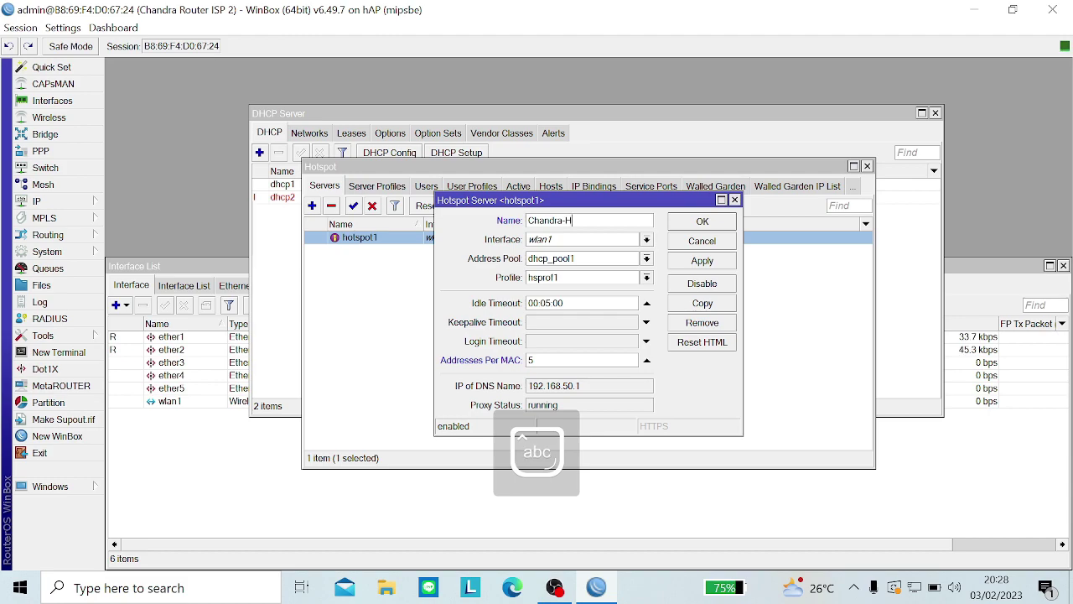
text(otspot)
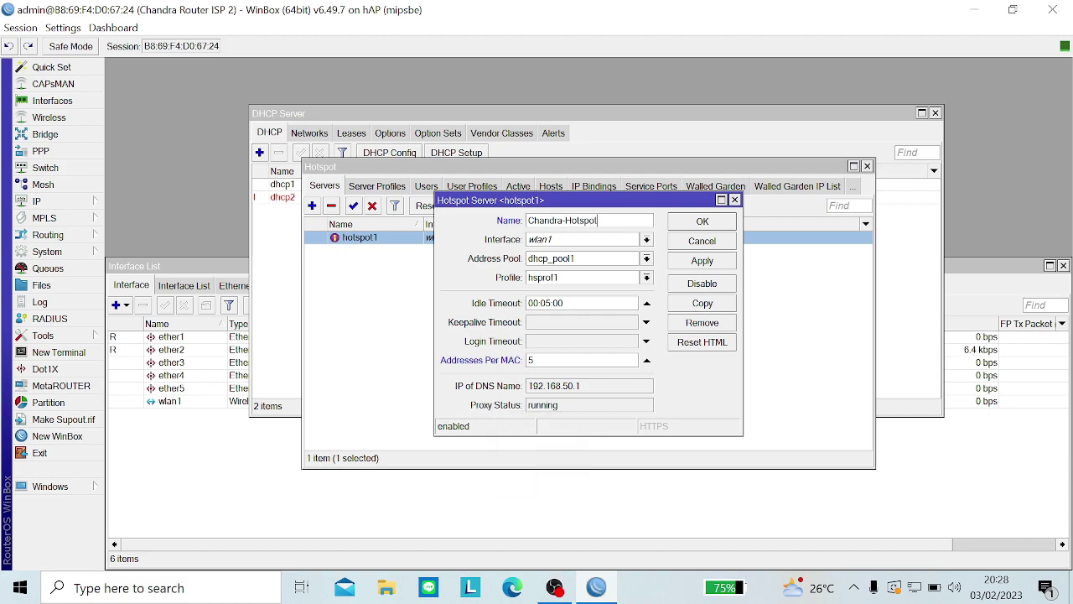
click(686, 262)
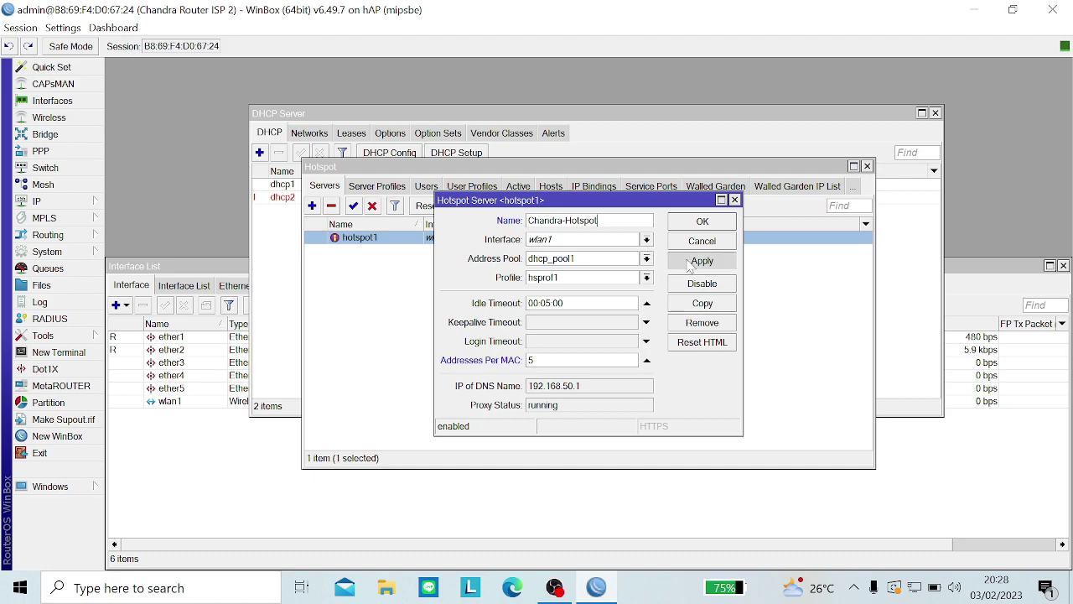
click(701, 221)
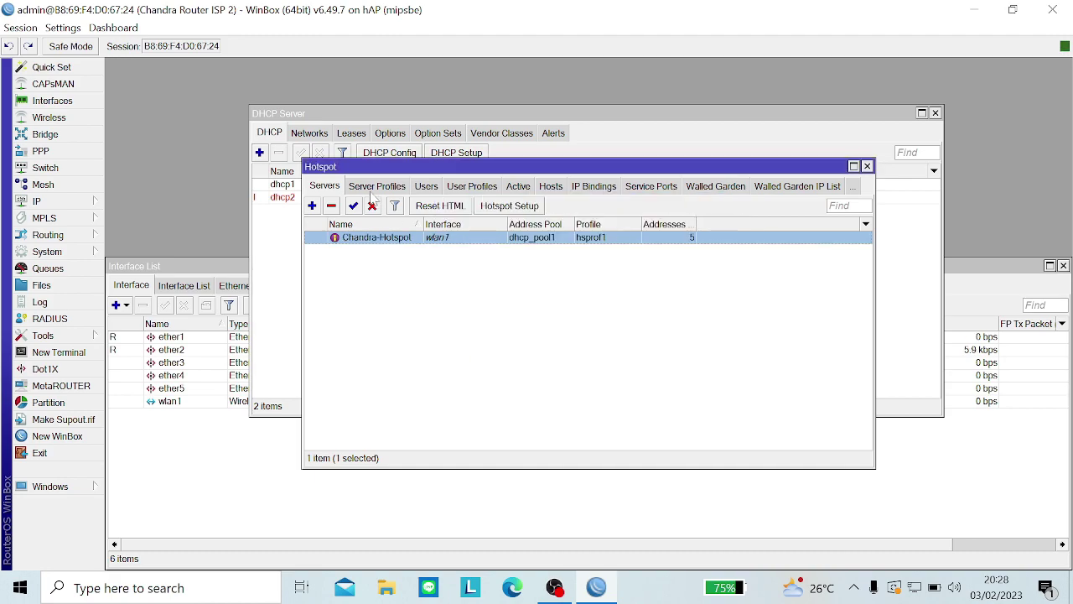
click(377, 186)
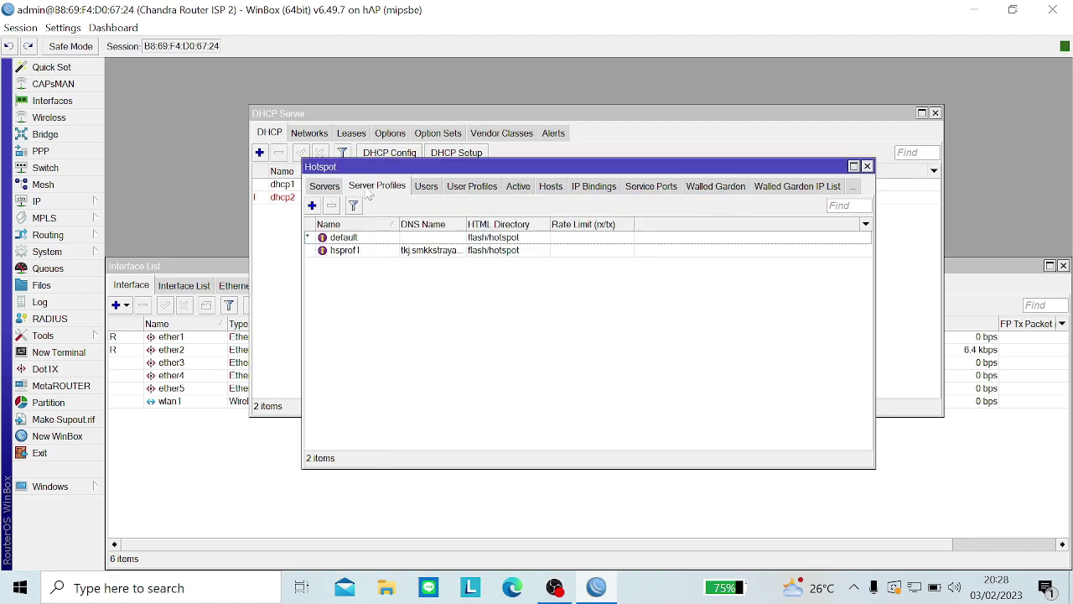
Step: Rename profile hsprof1 to the presenter's name plus '-Hotspot'
double_click(386, 252)
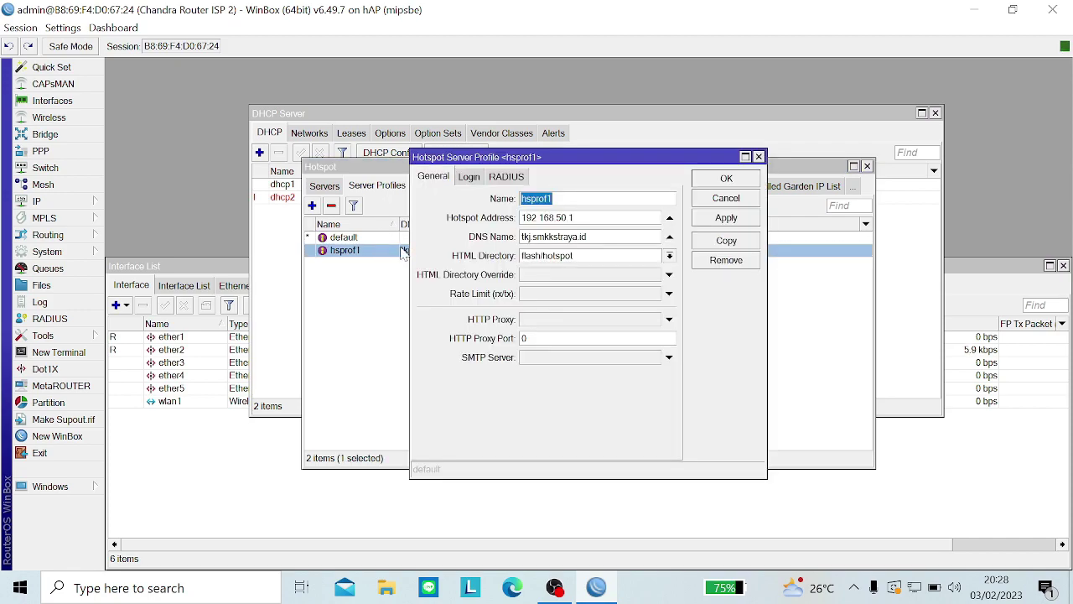
key(BackSpace)
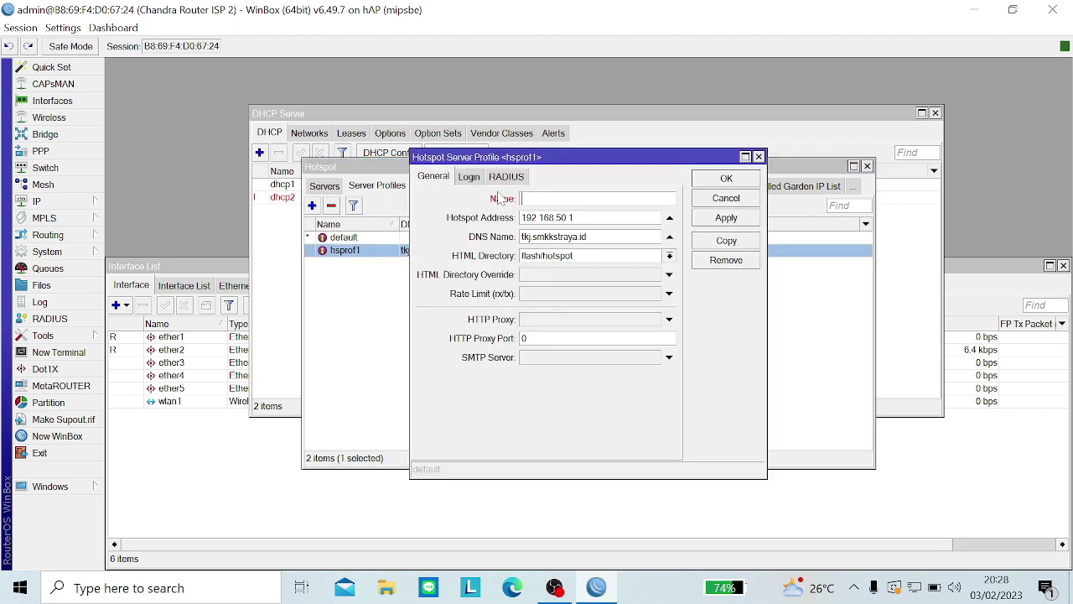
key(Caps_Lock)
text(C)
key(Caps_Lock)
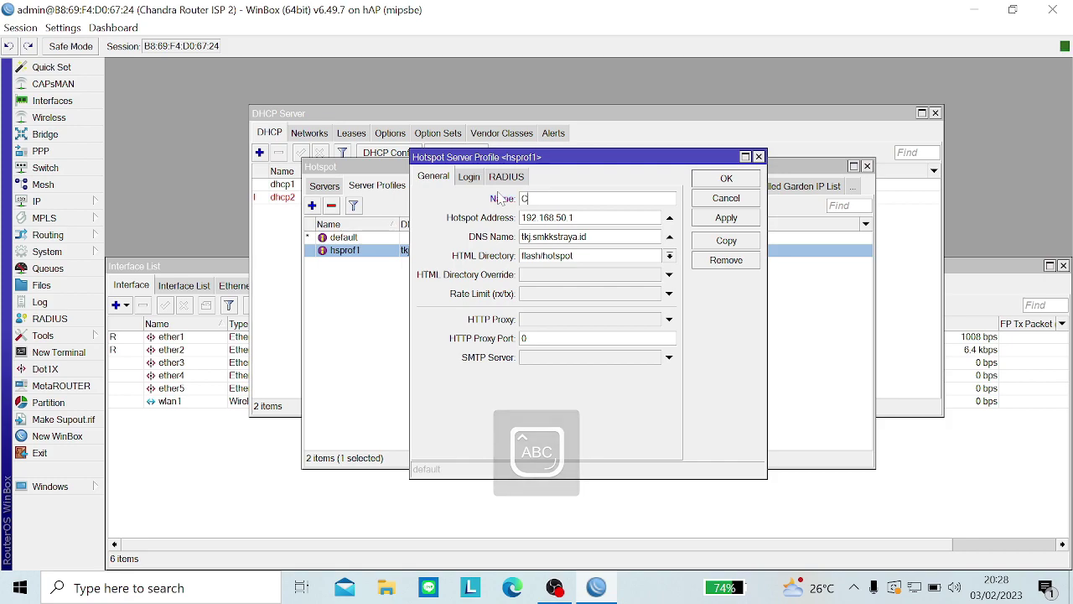
text(handra)
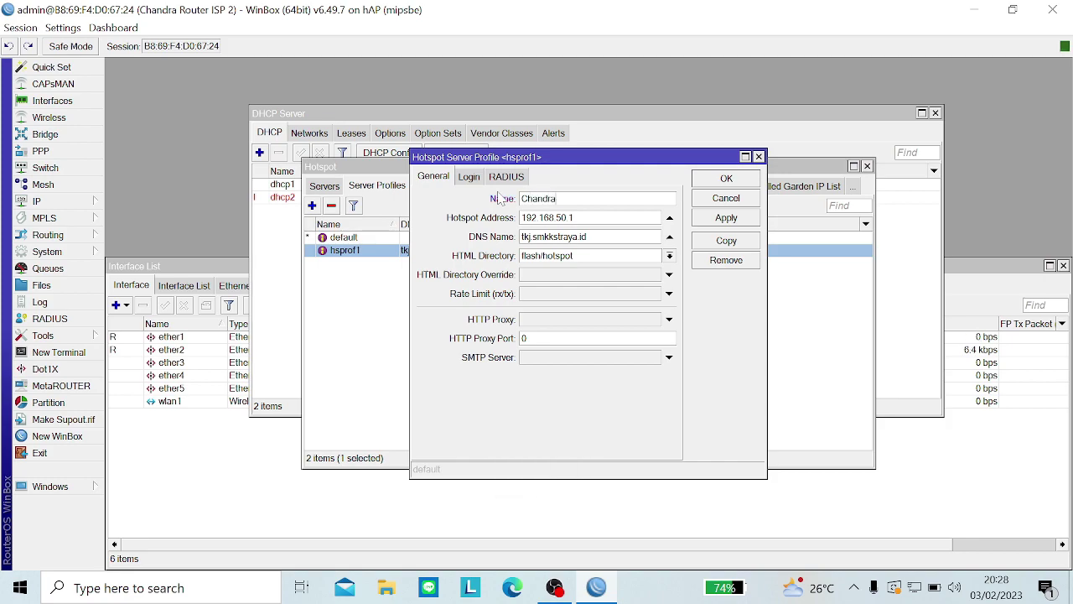
text(-)
key(Caps_Lock)
text(H)
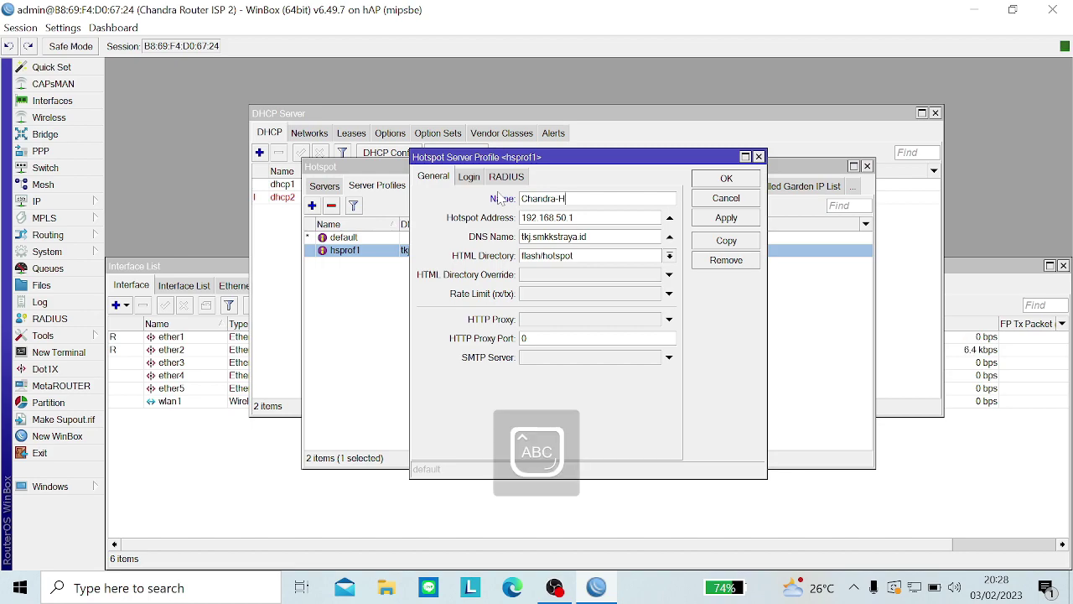
text(ot)
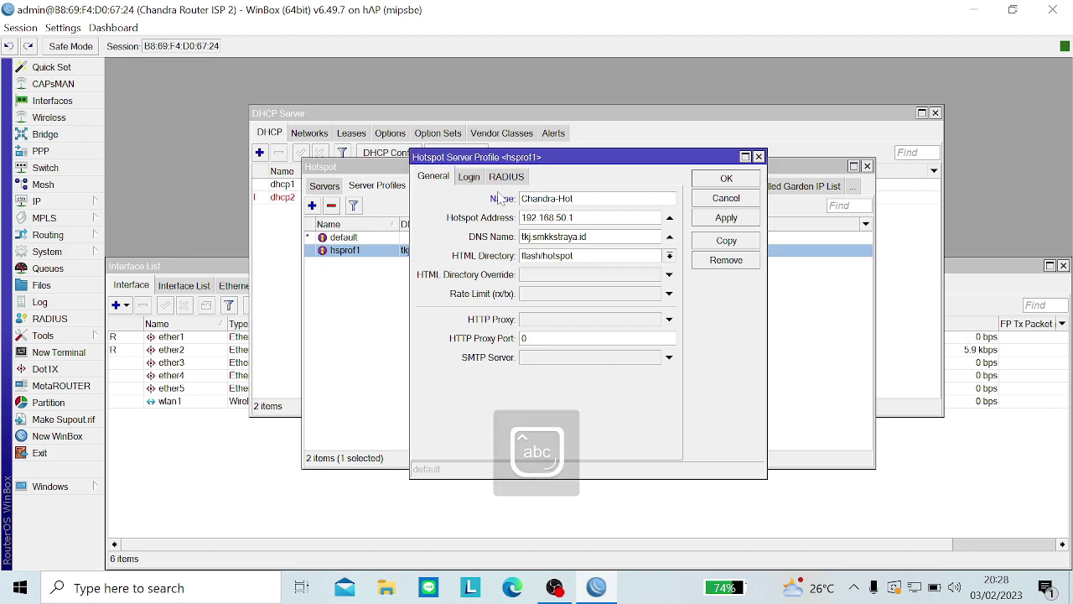
text(spot)
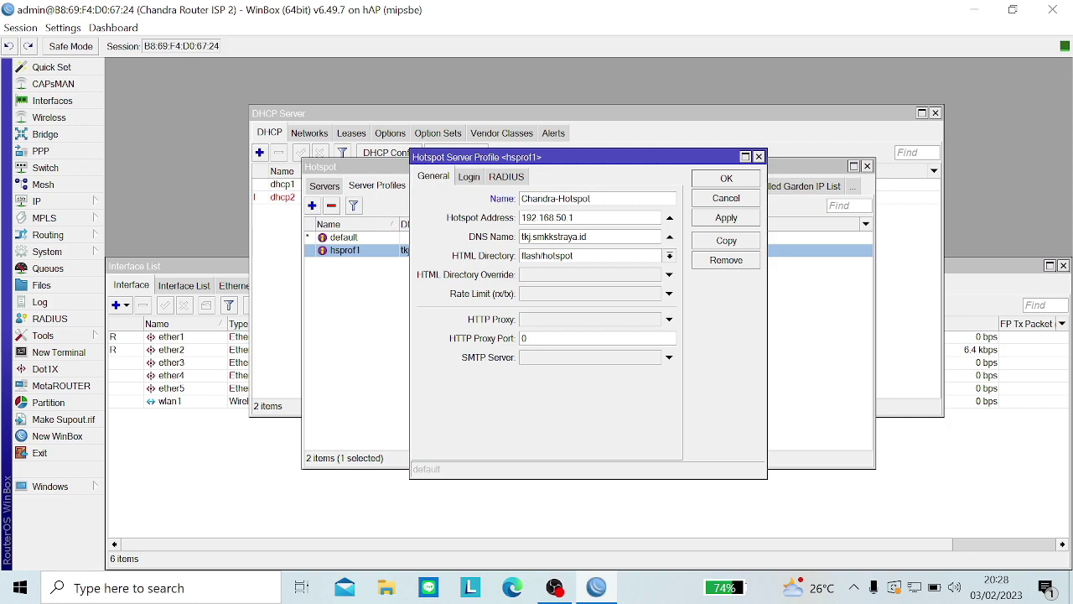
Step: Enable HTTP PAP and MAC Cookie login, disable Cookie, and save the profile
click(467, 177)
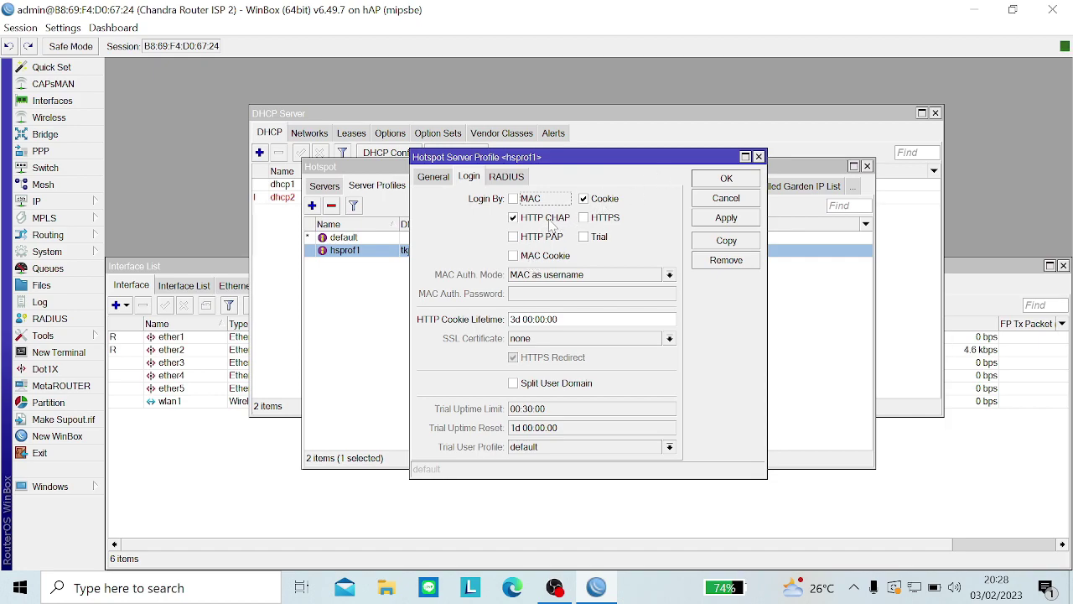
click(536, 246)
click(535, 257)
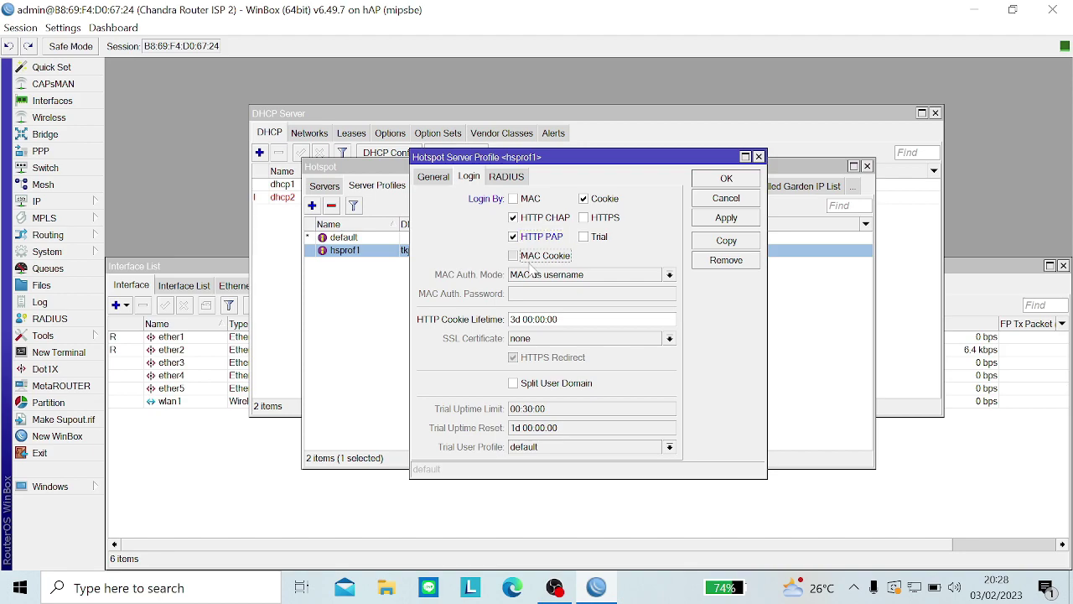
click(590, 206)
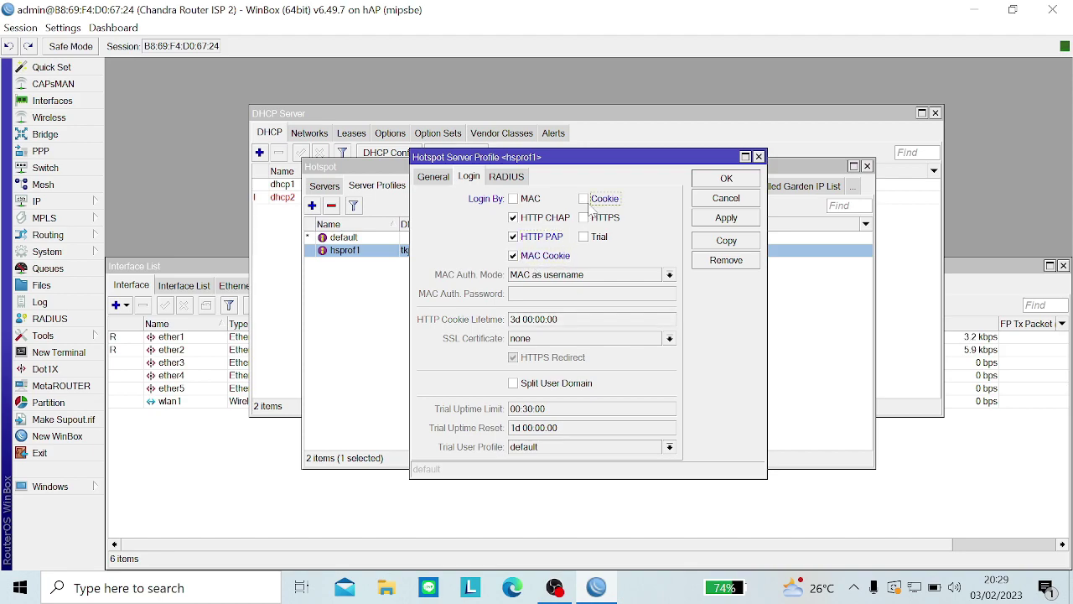
click(723, 220)
click(723, 182)
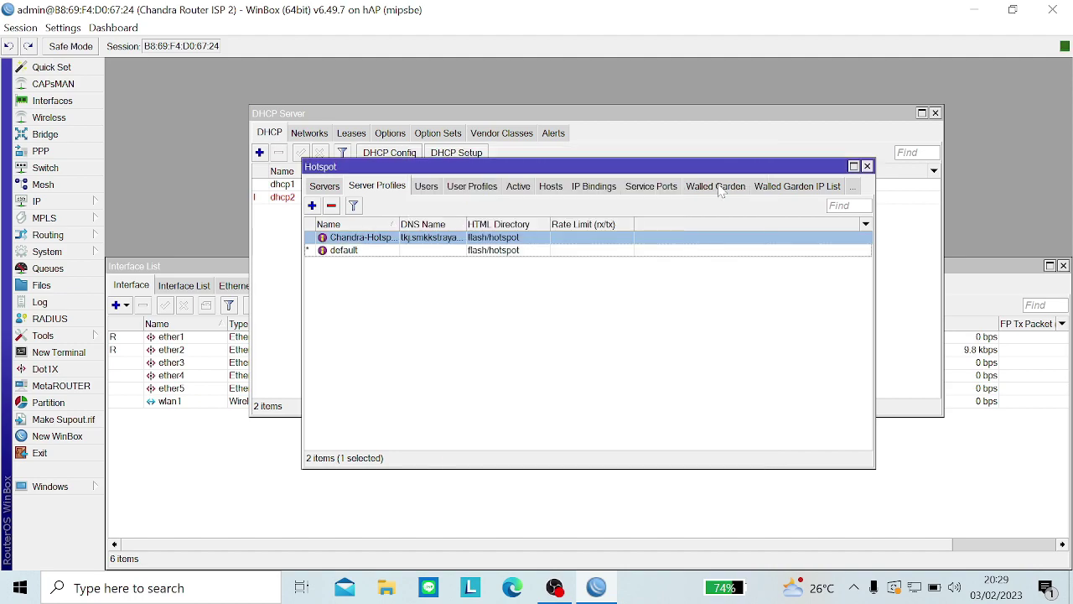
Step: Create hotspot user profile Admin with 5 shared users
click(461, 193)
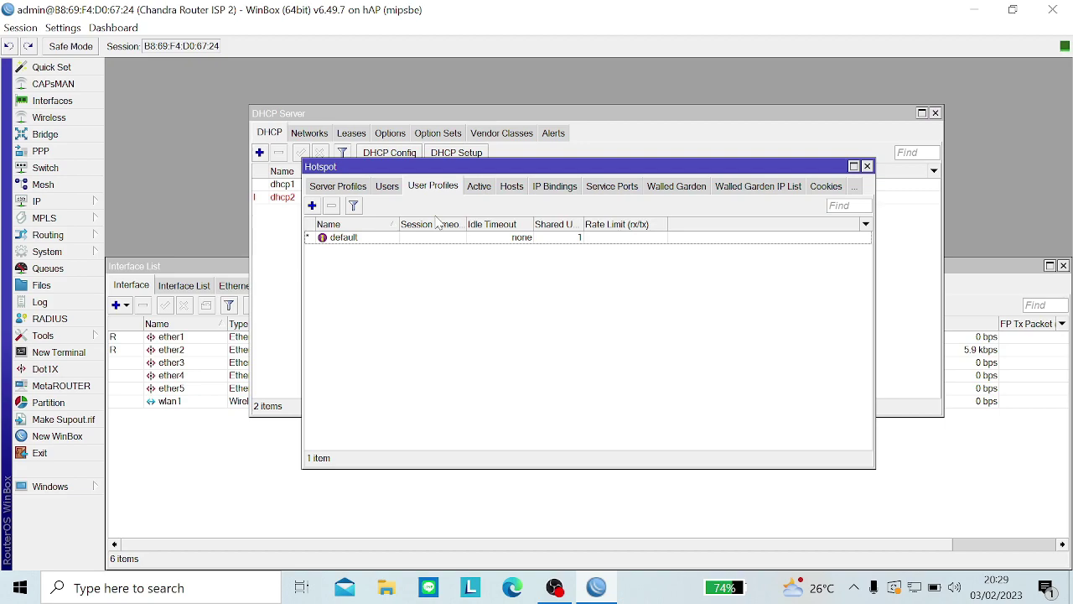
click(312, 205)
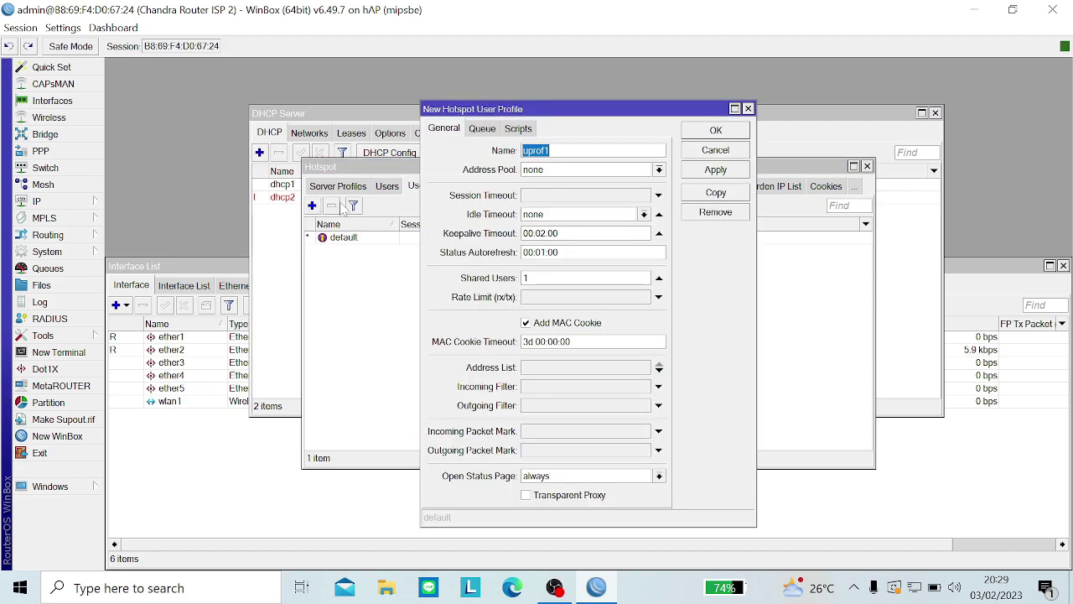
key(BackSpace)
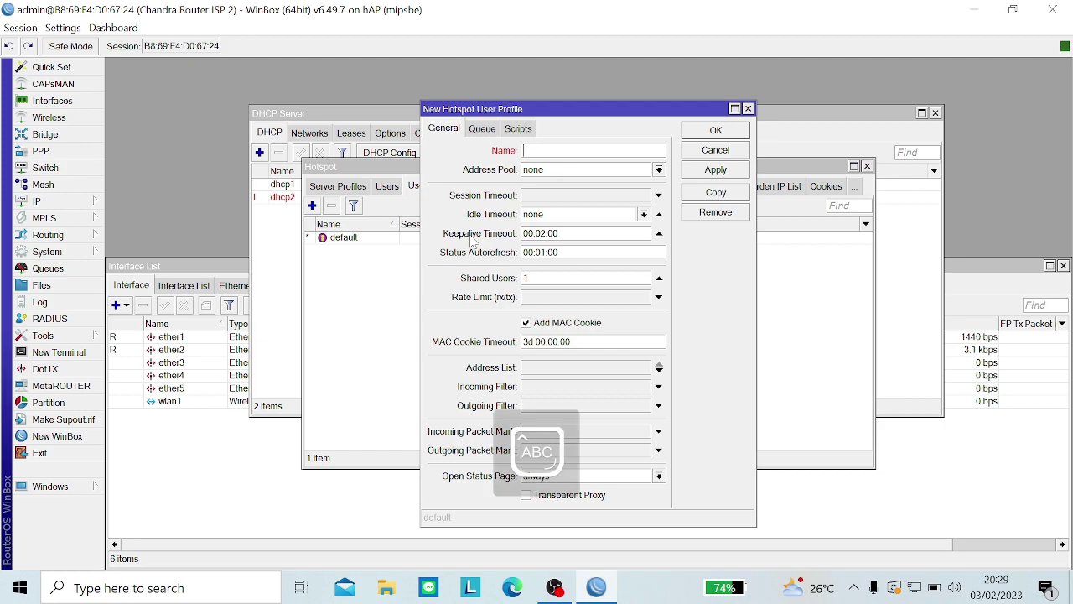
text(Admin)
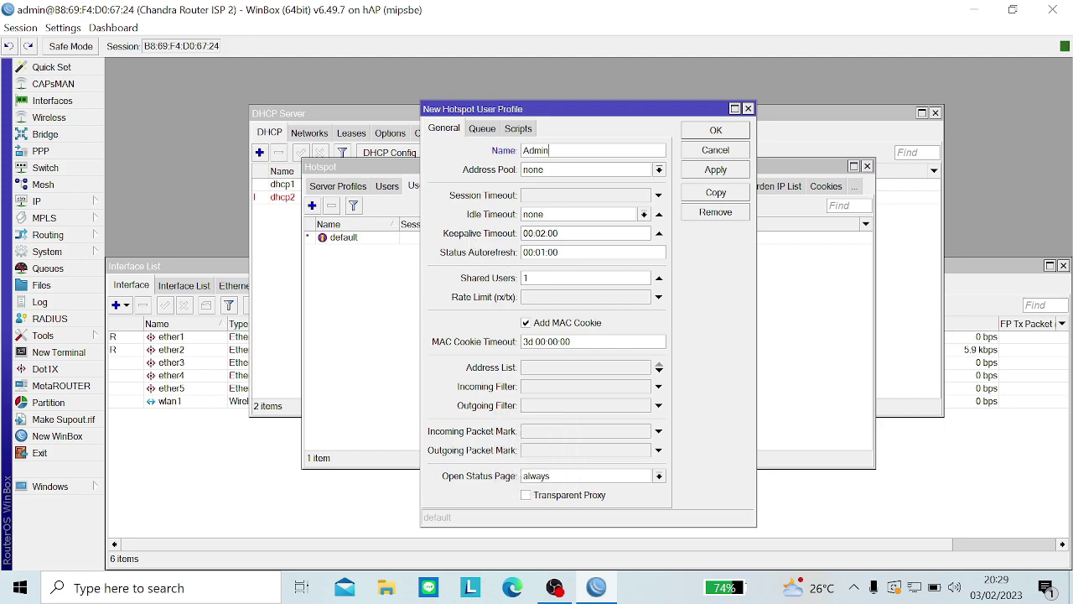
double_click(530, 277)
key(BackSpace)
click(725, 171)
click(725, 150)
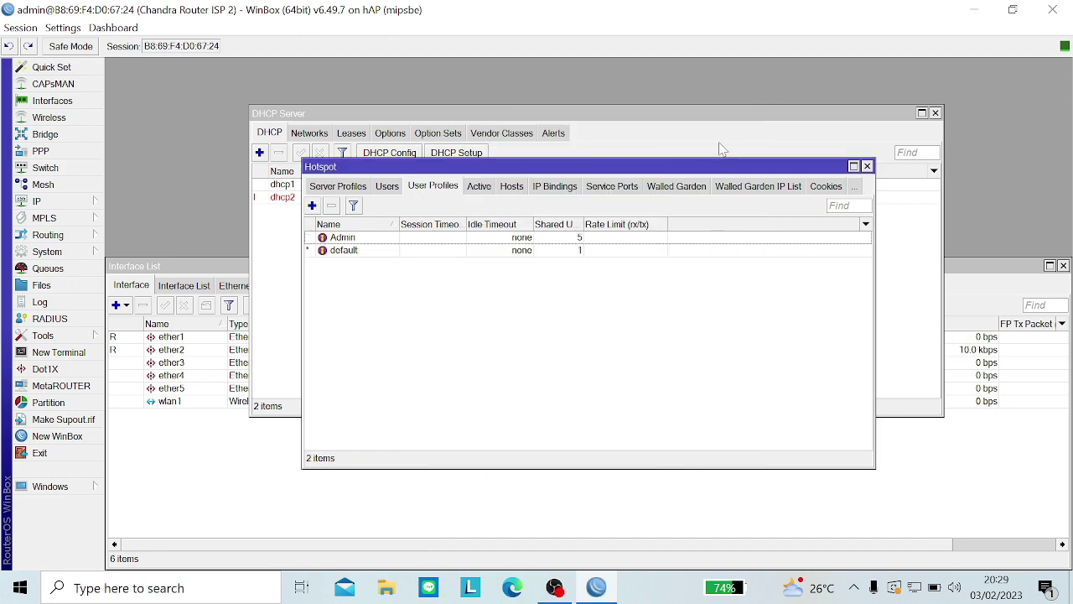
click(312, 206)
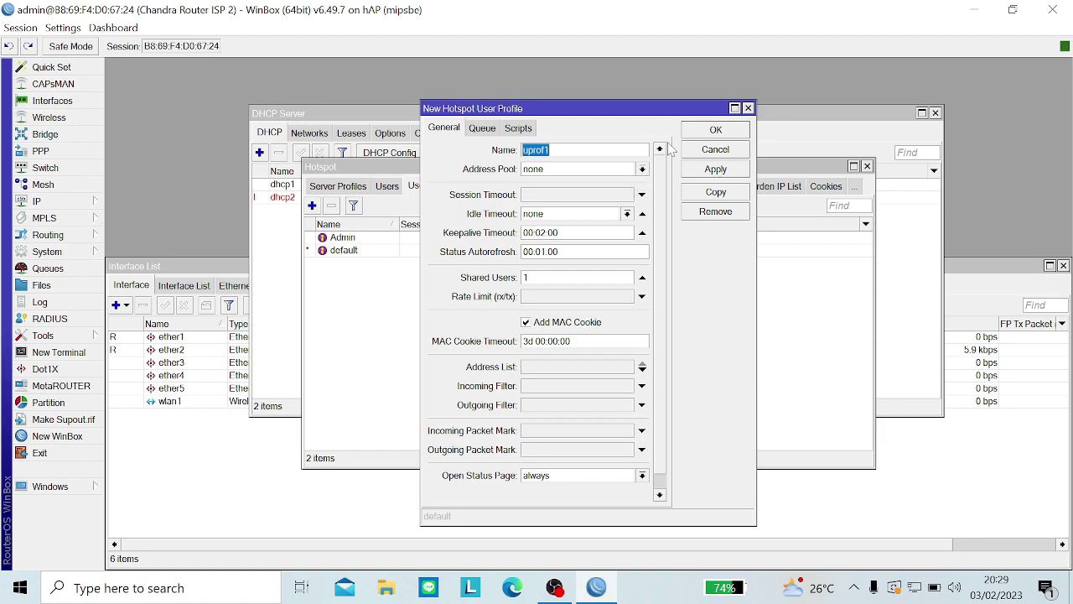
Step: Create user profile Manajemen with 5 shared users and a 2M/2M rate limit
key(BackSpace)
text(M)
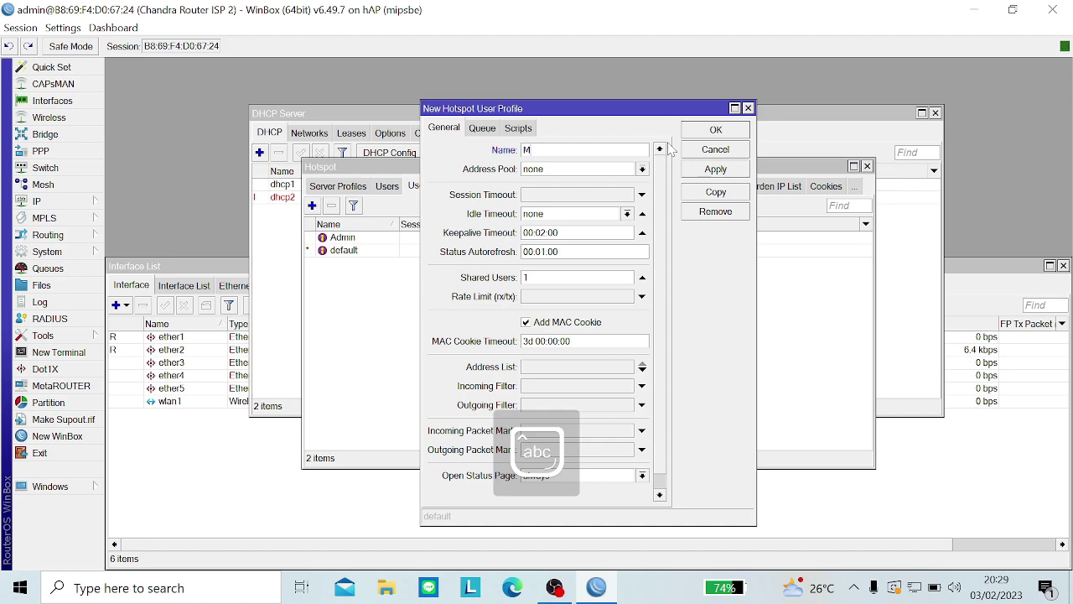
text(ana)
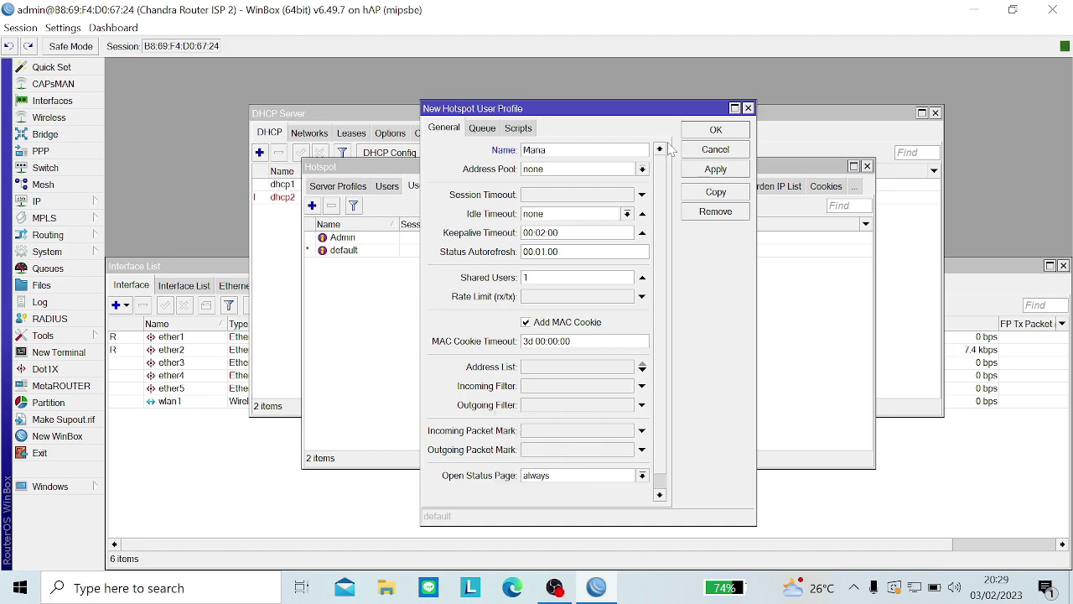
text(jeme)
double_click(553, 277)
text(6)
key(BackSpace)
key(BackSpace)
click(541, 302)
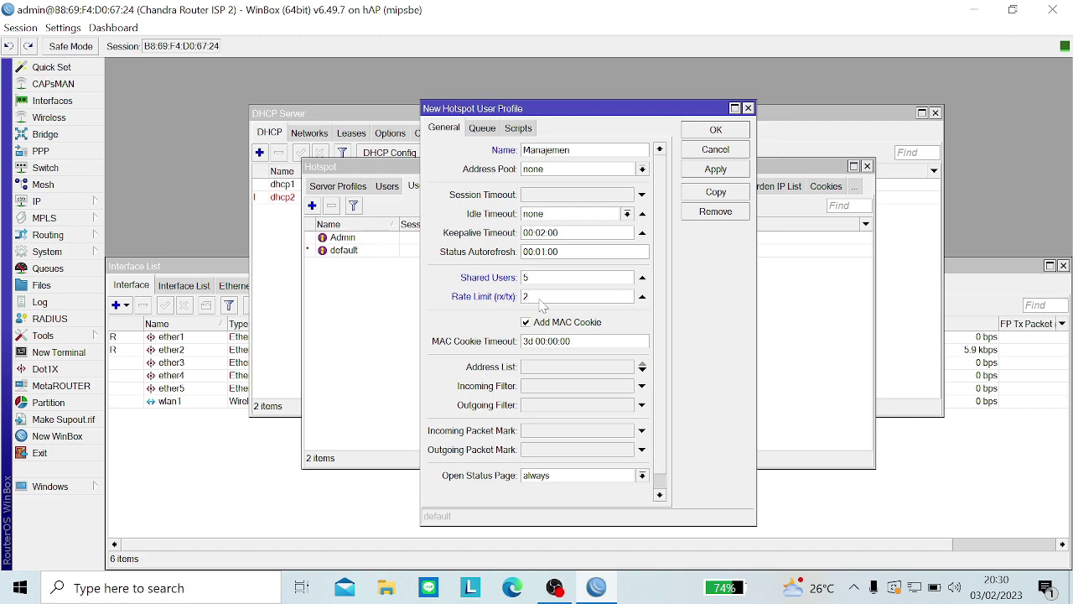
key(Caps_Lock)
text(/2M)
key(Caps_Lock)
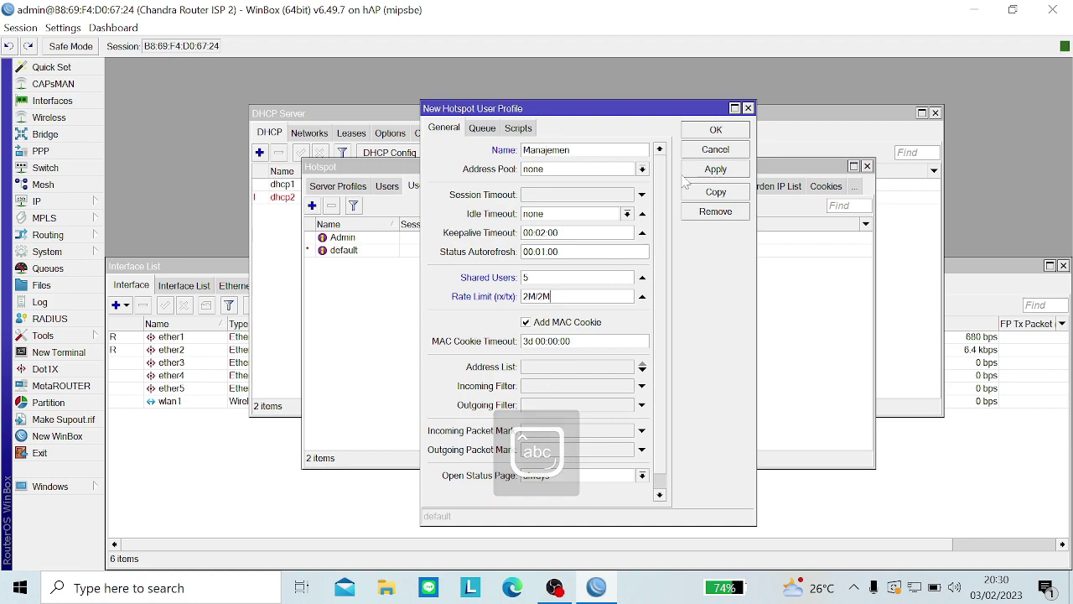
click(689, 174)
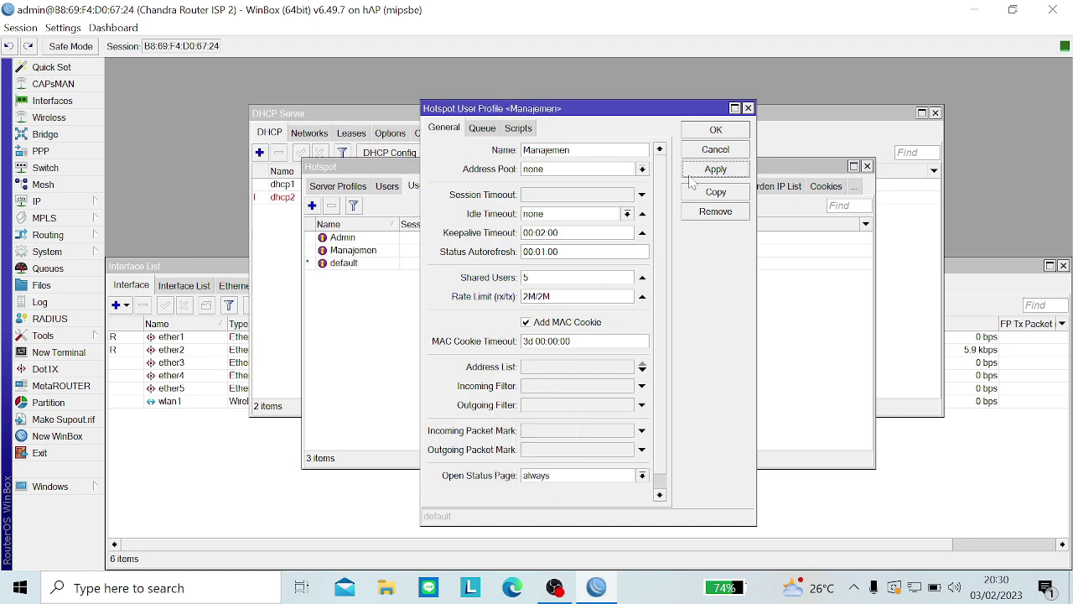
click(728, 130)
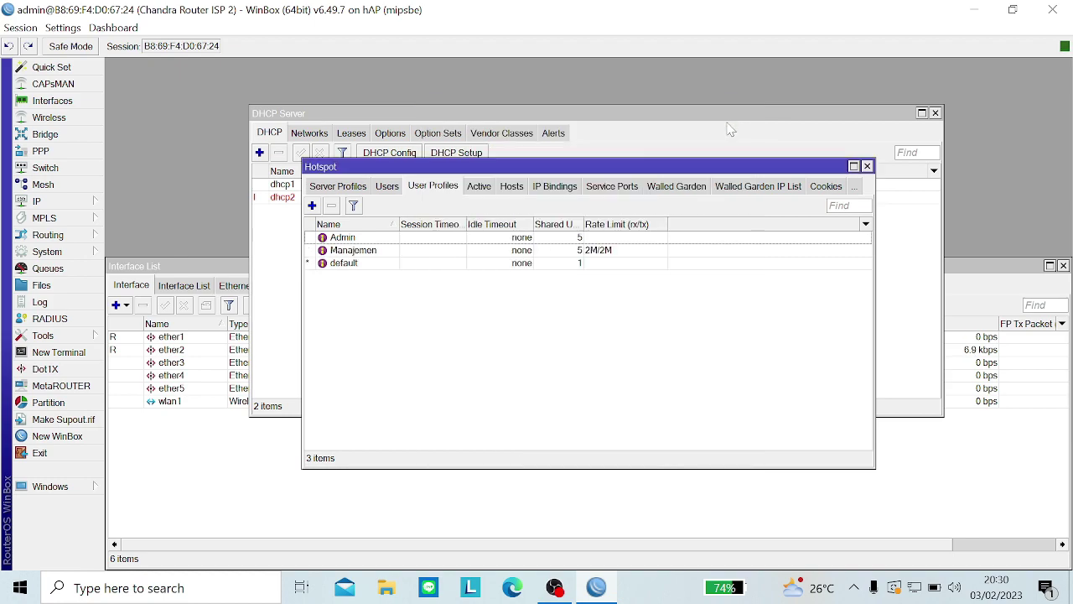
click(312, 205)
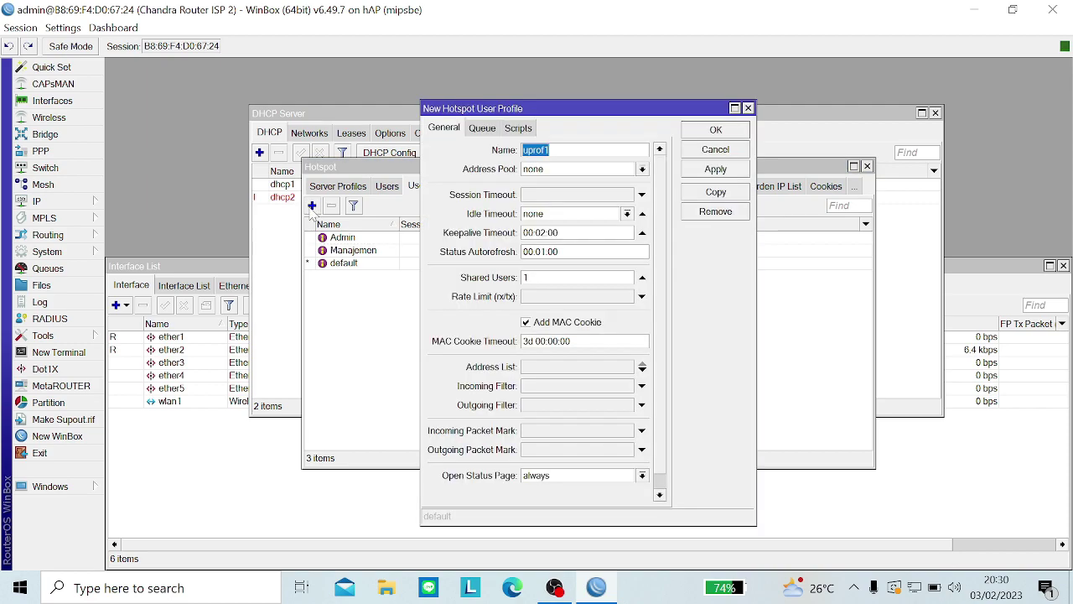
Step: Create user profile Guru with 5 shared users and a 1M/1M rate limit
key(BackSpace)
key(Caps_Lock)
text(GU)
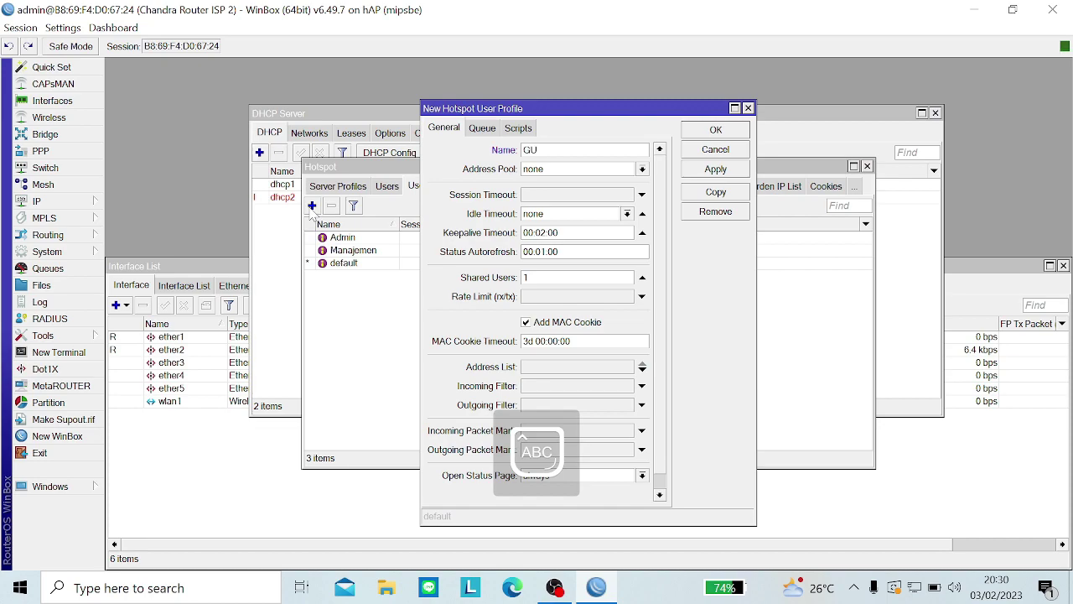
key(Caps_Lock)
text(uru)
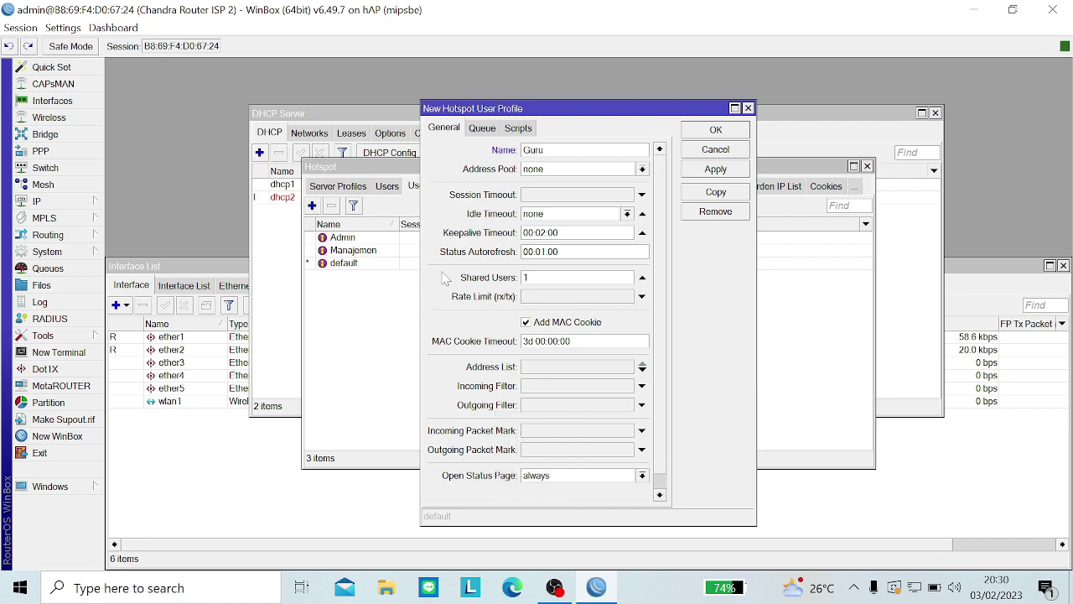
click(529, 276)
key(BackSpace)
text(5)
click(541, 298)
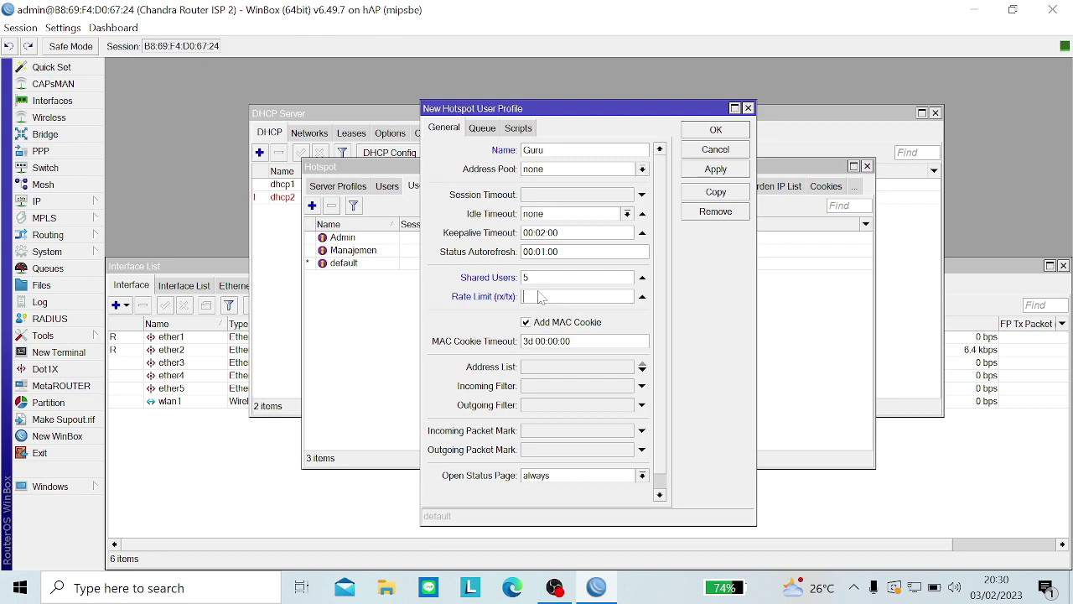
text(1)
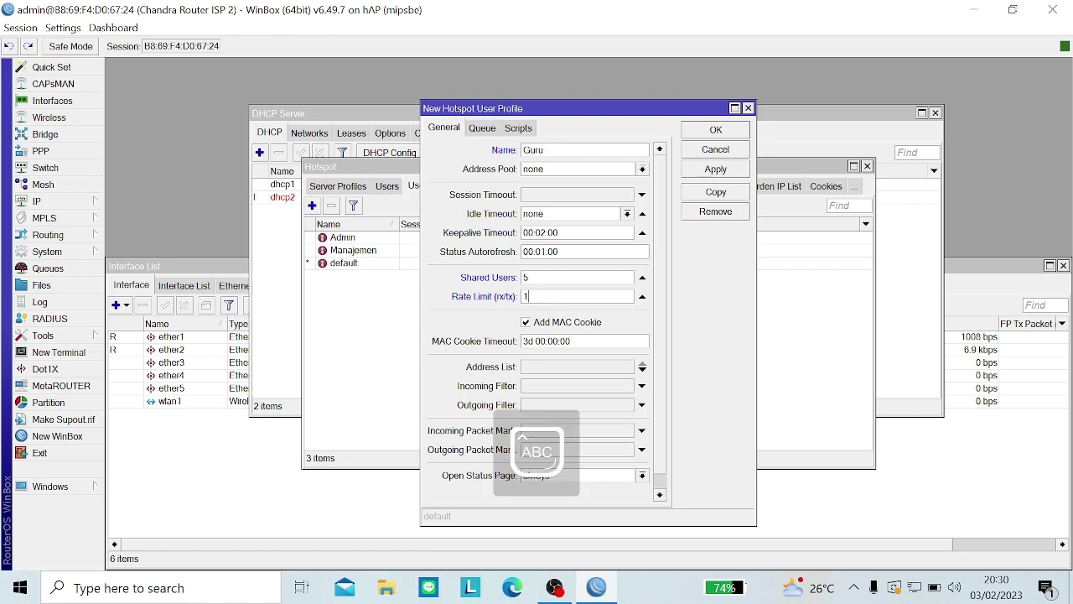
text(/)
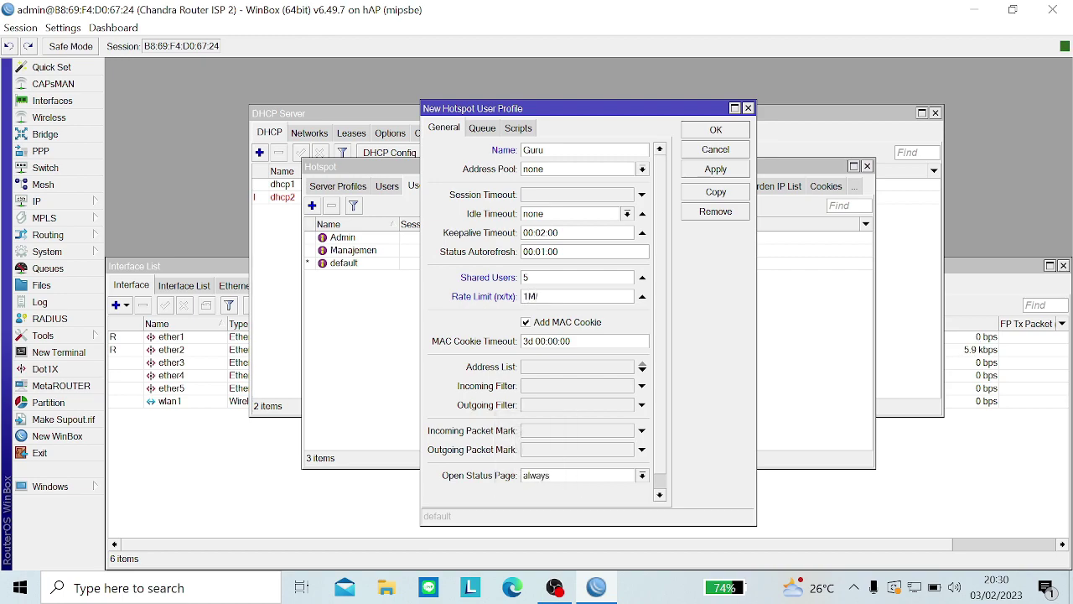
text(1M)
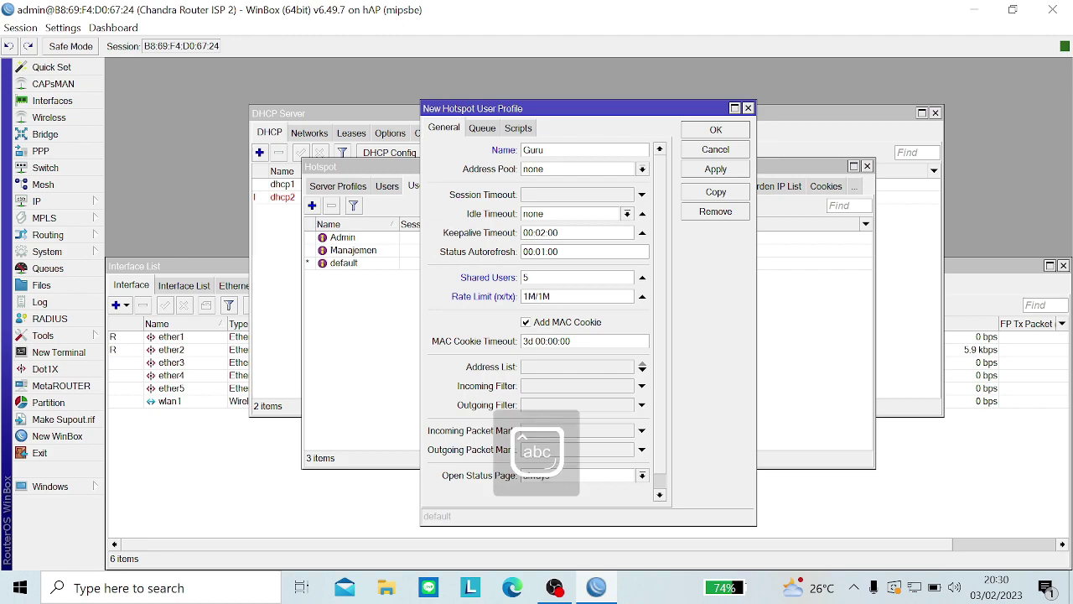
click(715, 171)
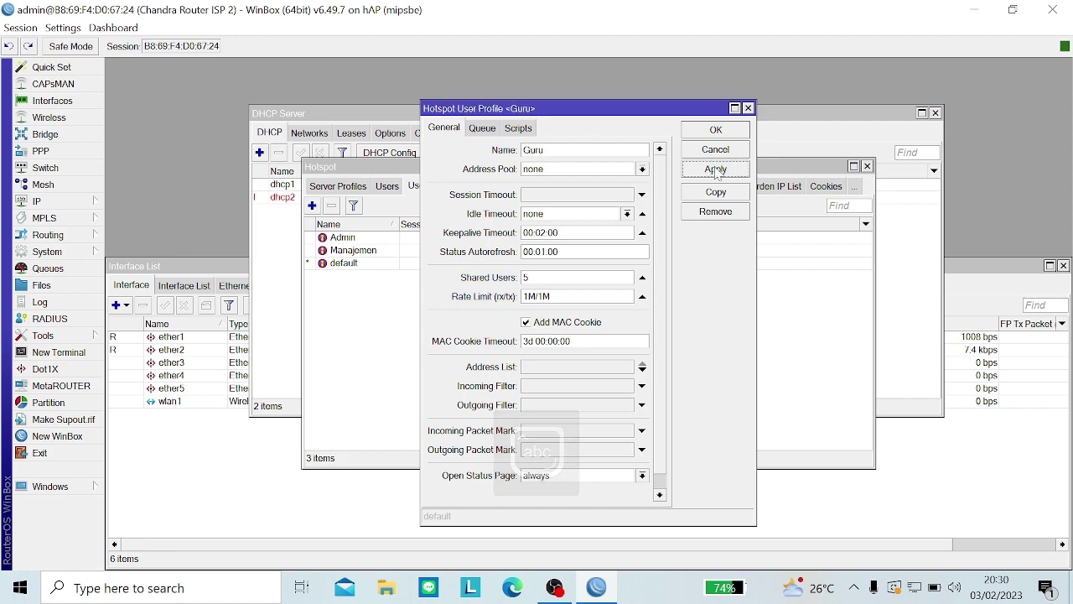
click(715, 130)
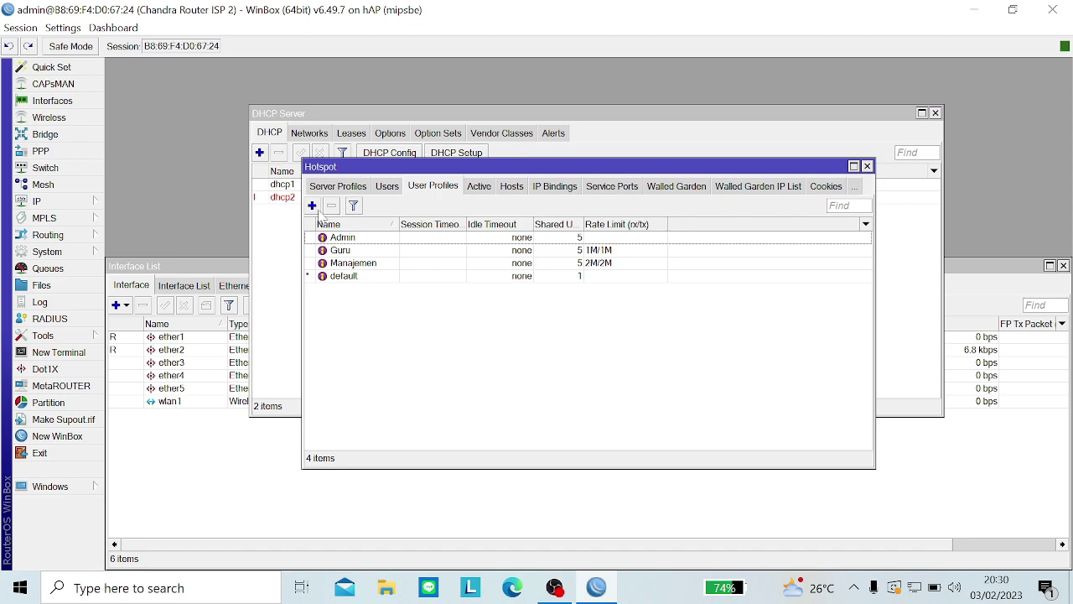
click(312, 205)
Step: Create user profile Asesi with 5 shared users and a 1M/1M rate limit
key(BackSpace)
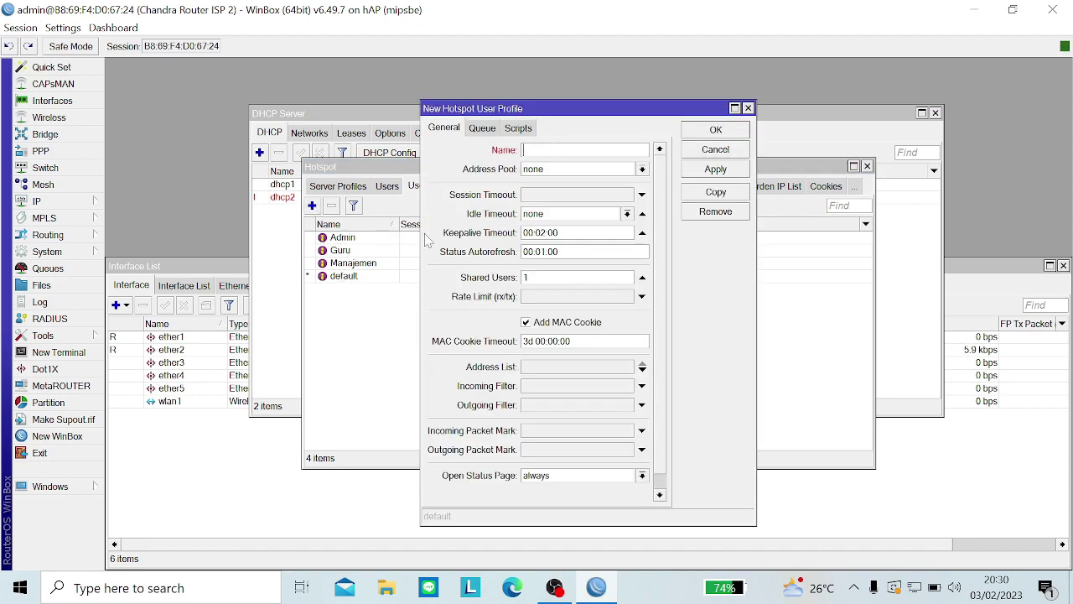
text(Ase)
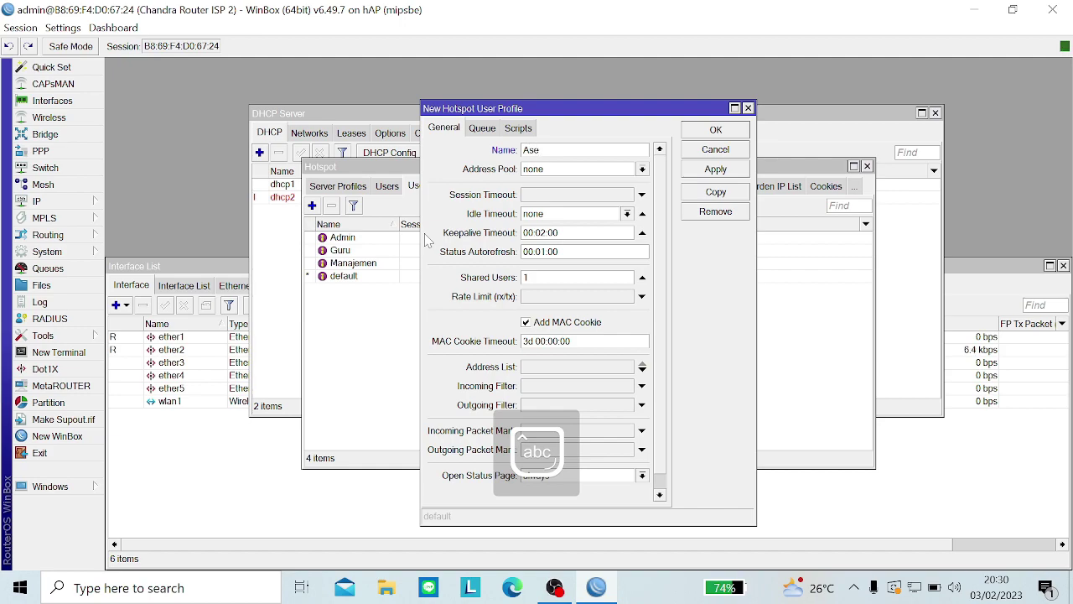
text(si)
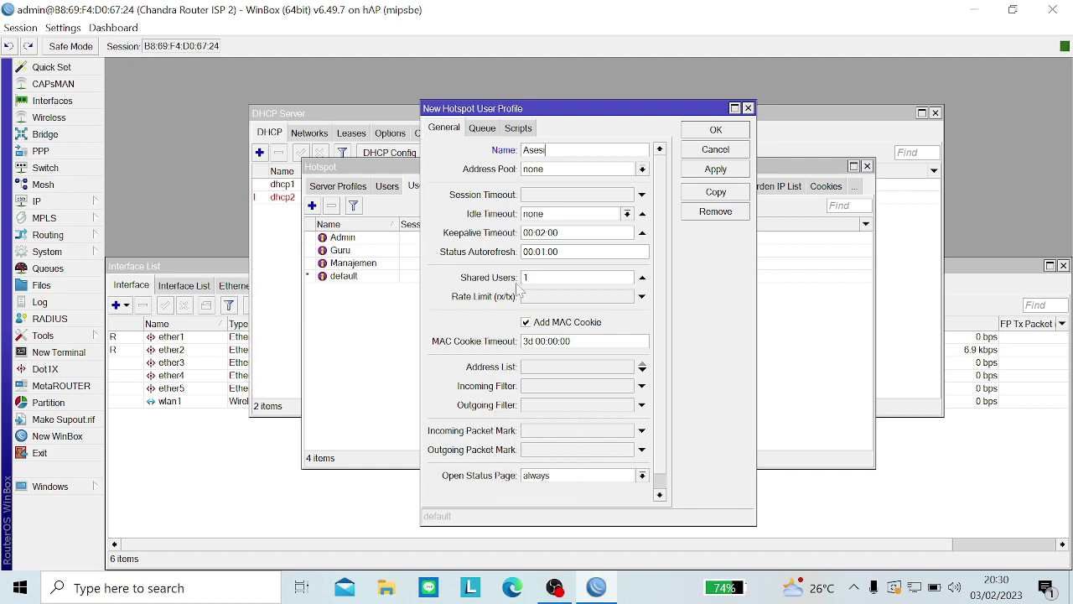
double_click(526, 277)
click(535, 298)
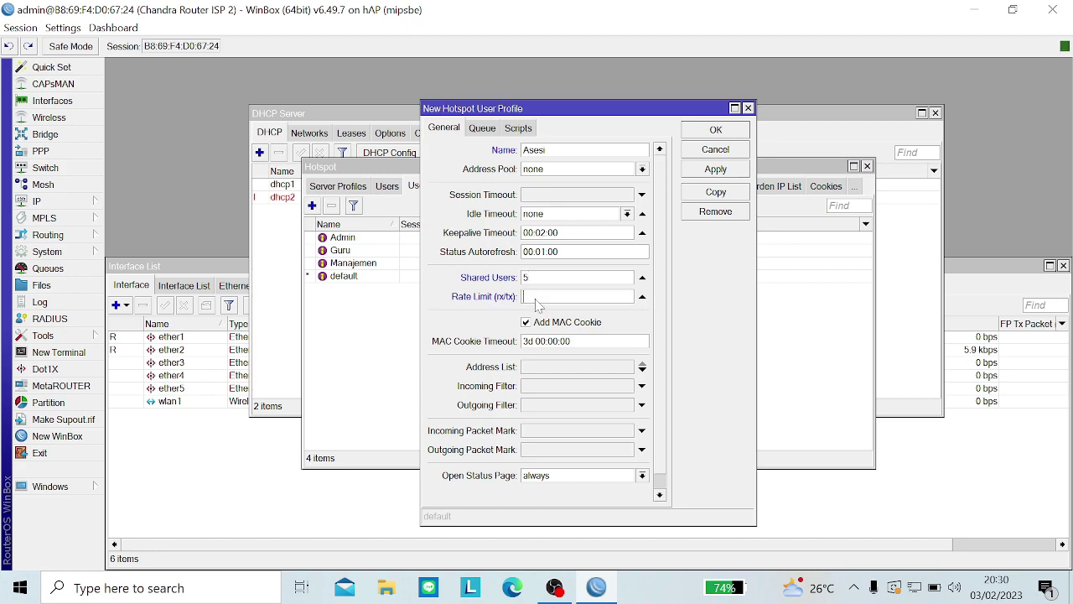
text(1)
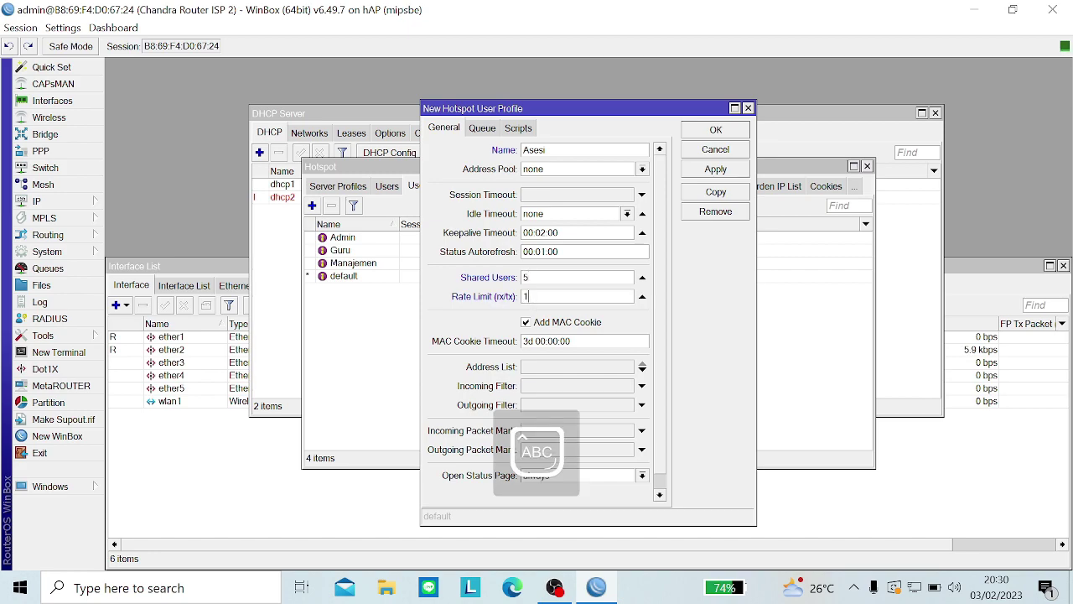
text(M/1M)
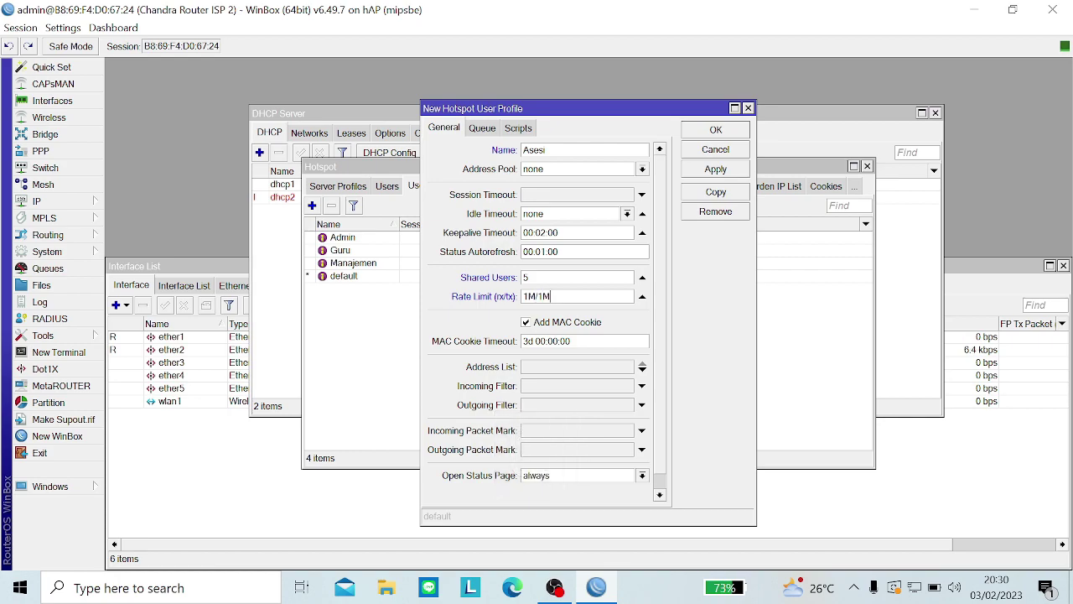
key(Caps_Lock)
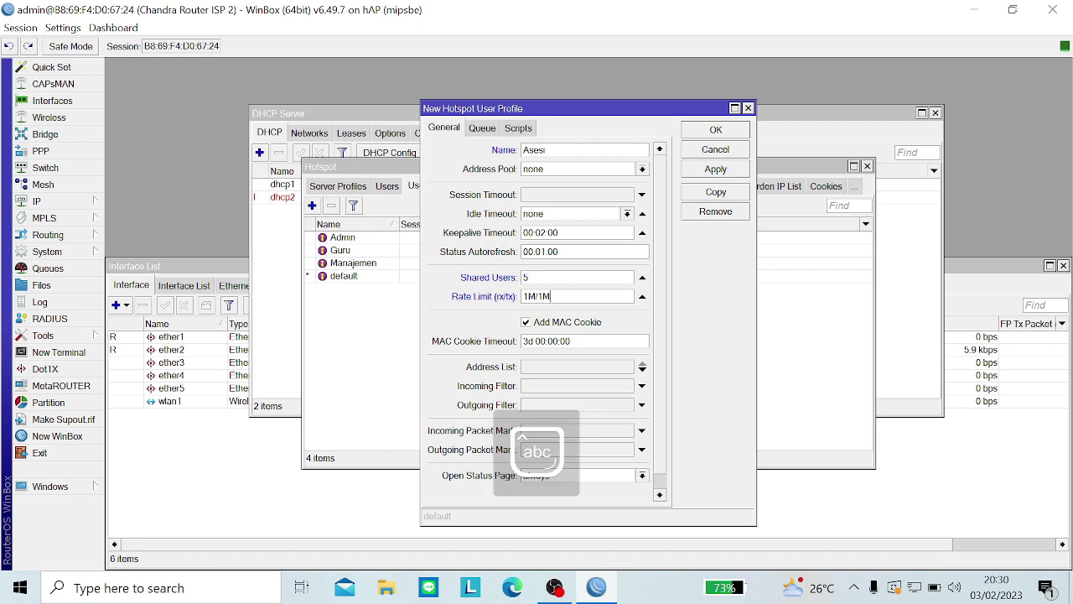
click(721, 170)
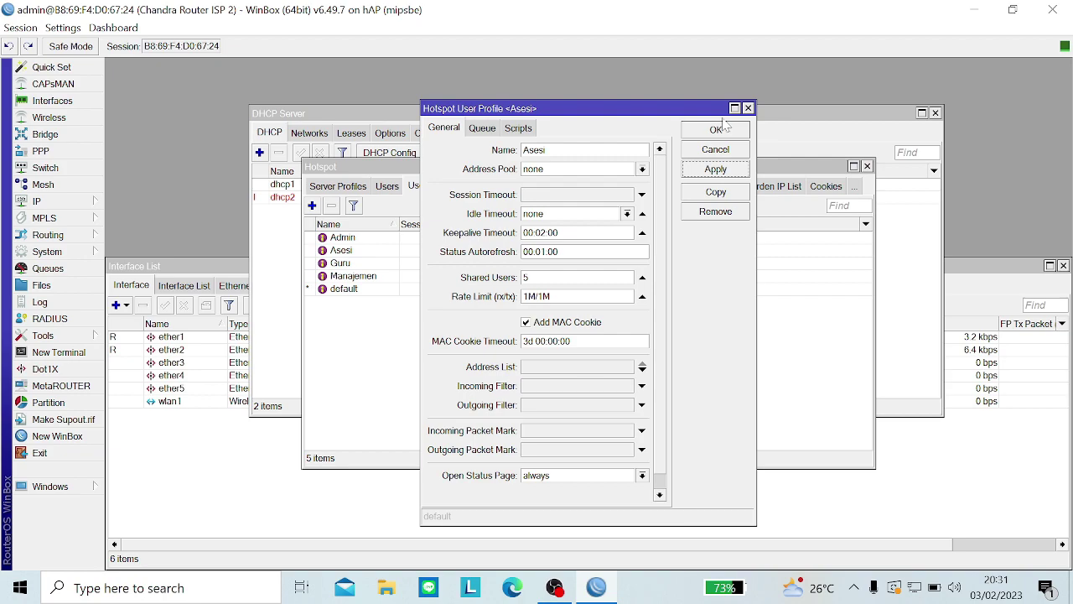
click(714, 134)
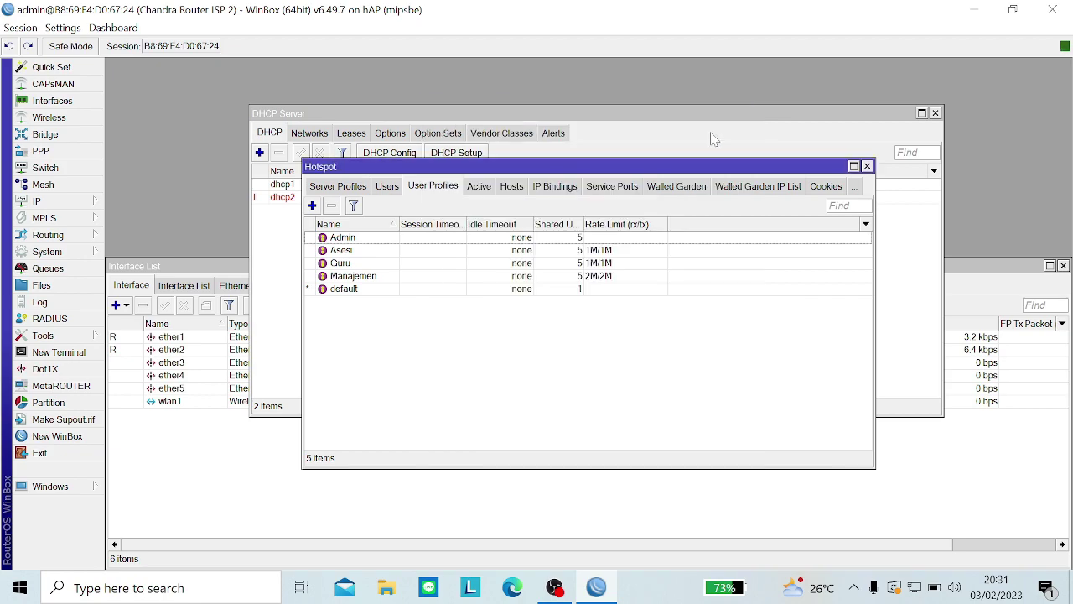
click(392, 188)
Step: Show the Admin user's password and assign the user to the Chandra-Hotspot server
double_click(400, 263)
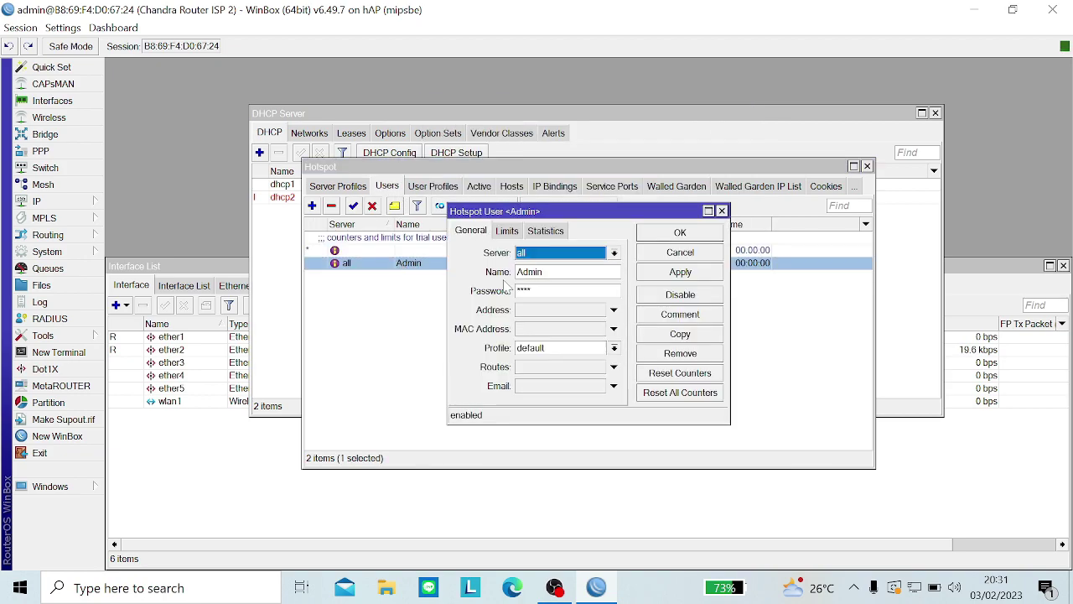
click(63, 28)
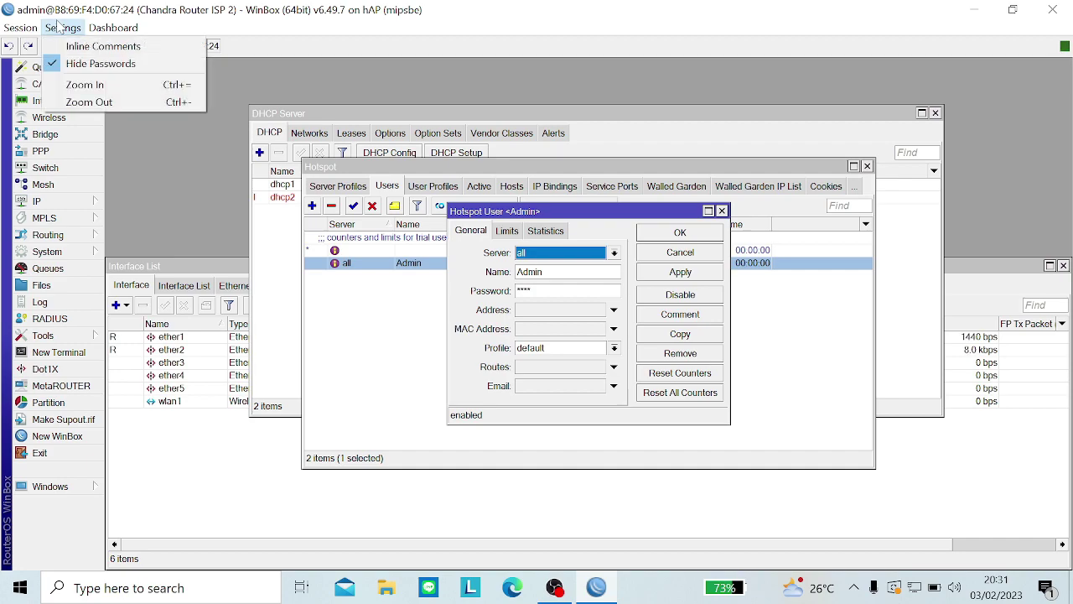
click(92, 67)
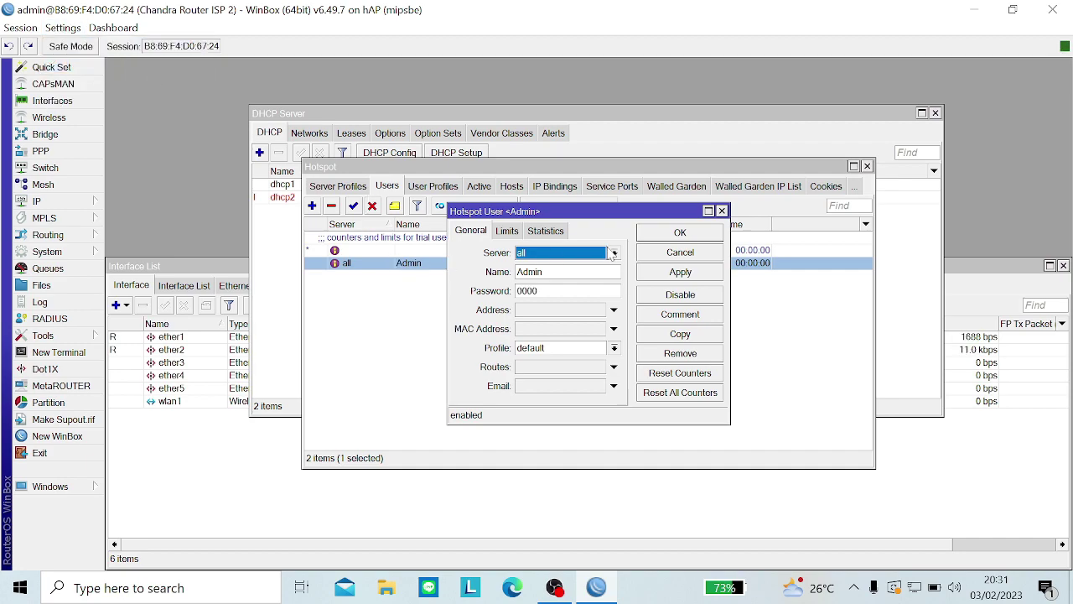
click(592, 253)
click(587, 267)
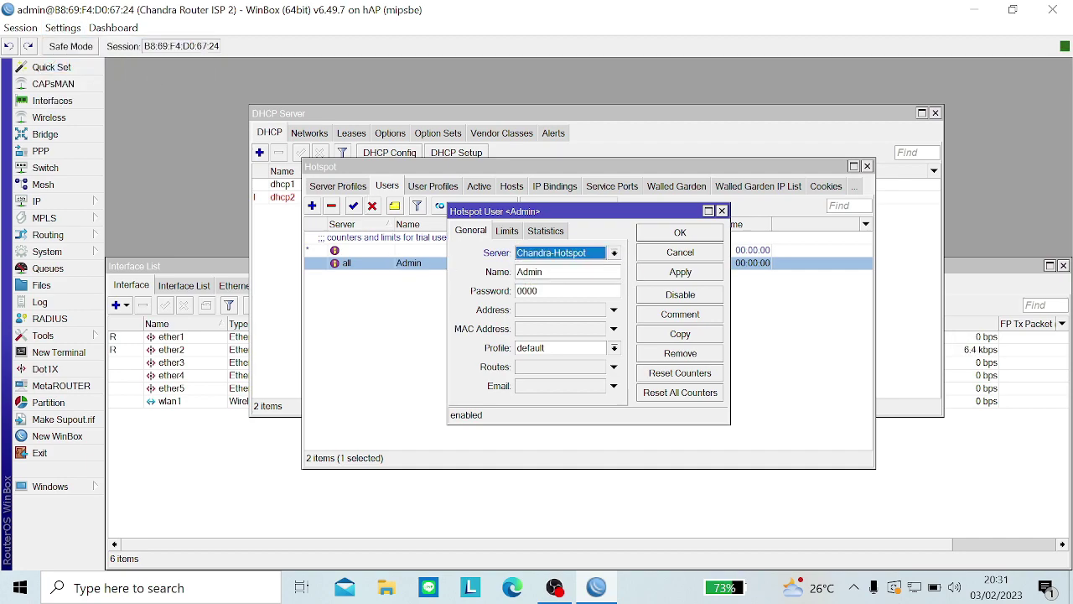
Step: Give Admin the Admin profile, save it, and begin a new Chandra-Hotspot user
click(530, 348)
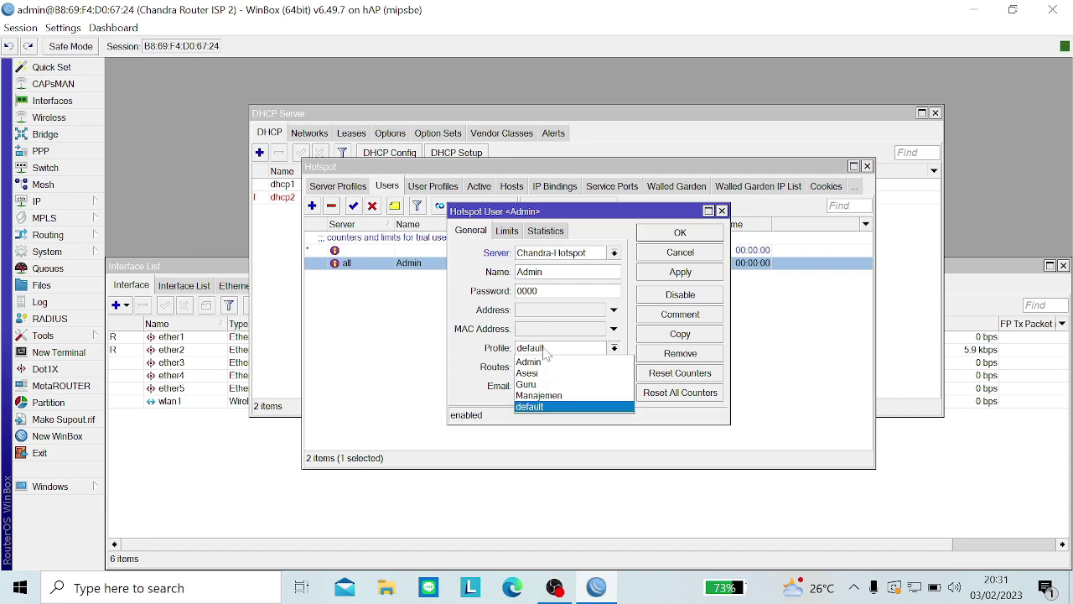
click(537, 364)
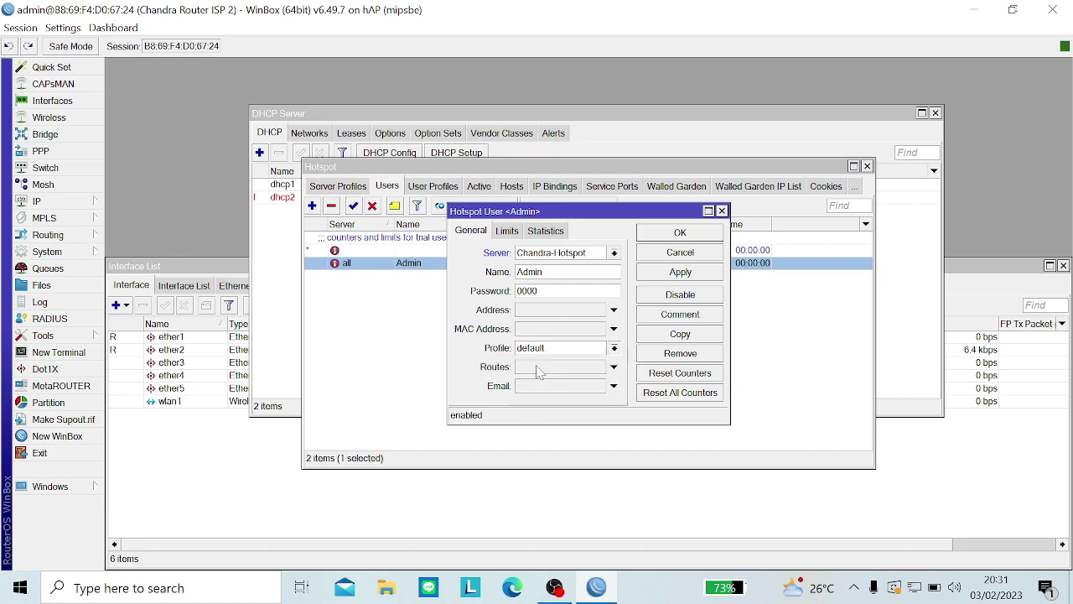
click(681, 277)
click(680, 233)
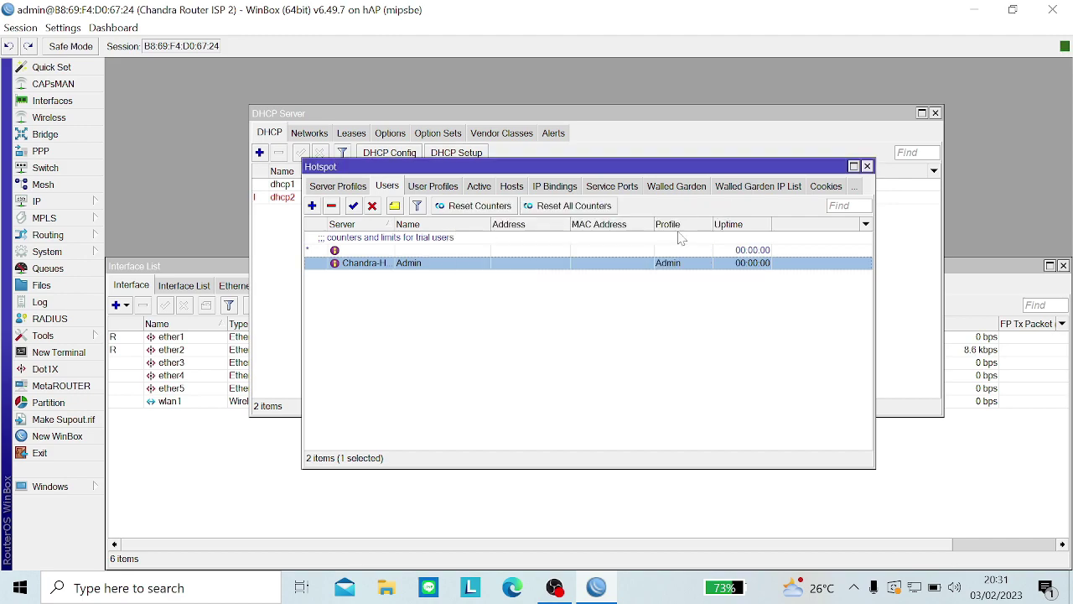
click(312, 206)
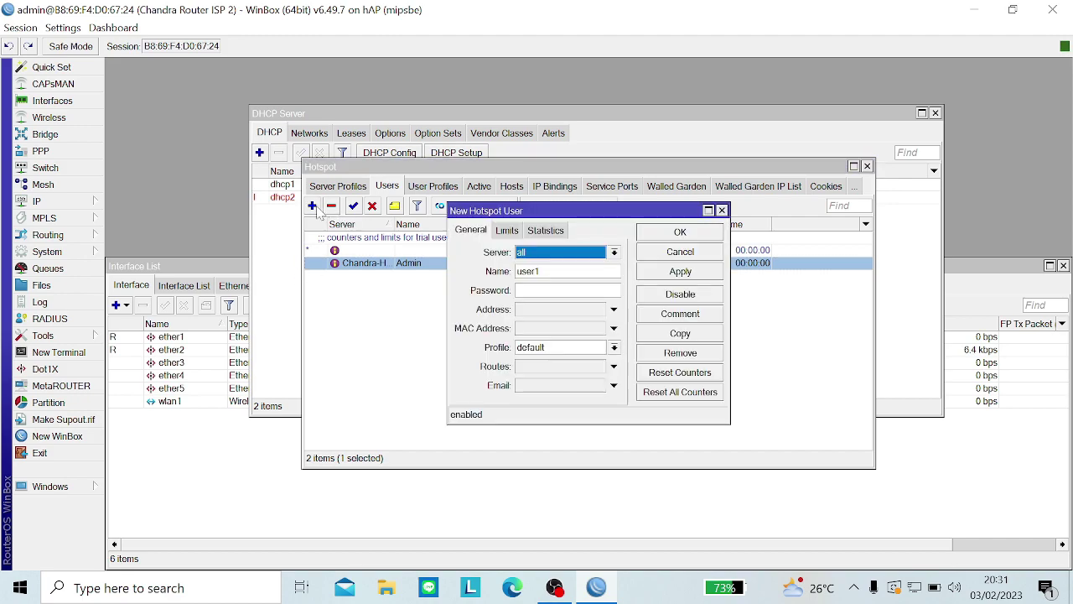
click(545, 253)
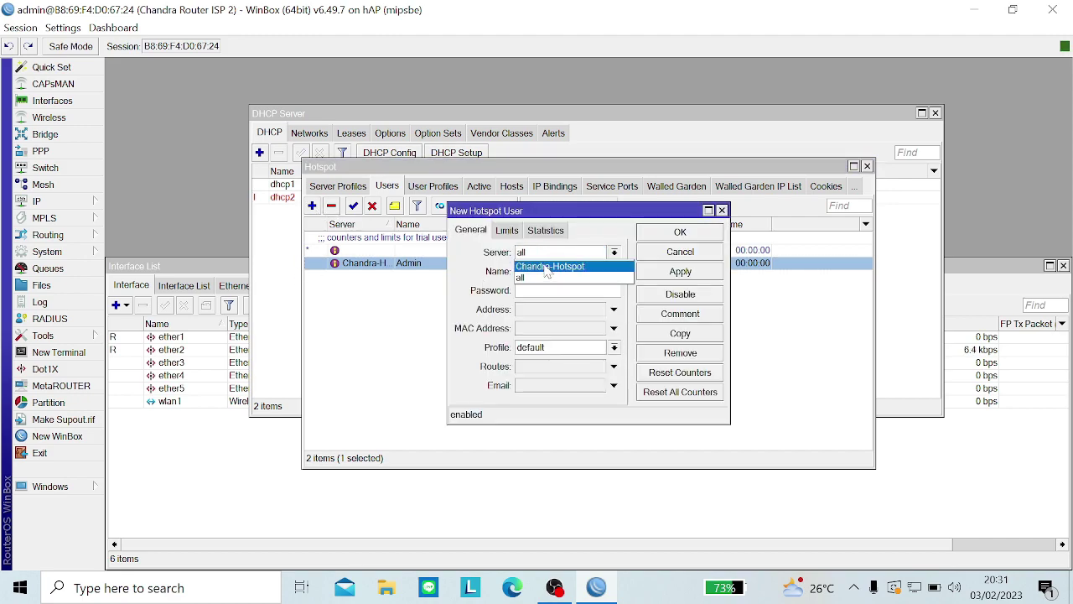
Step: Create hotspot user Manajemen on Chandra-Hotspot with the Manajemen profile and a password
click(548, 266)
double_click(537, 271)
key(BackSpace)
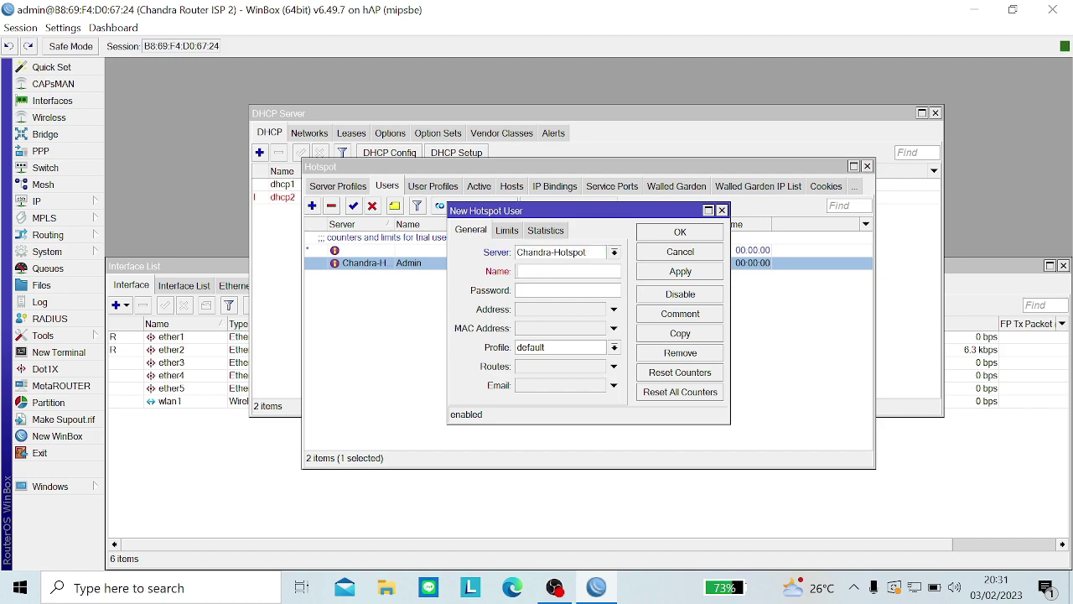
text(M)
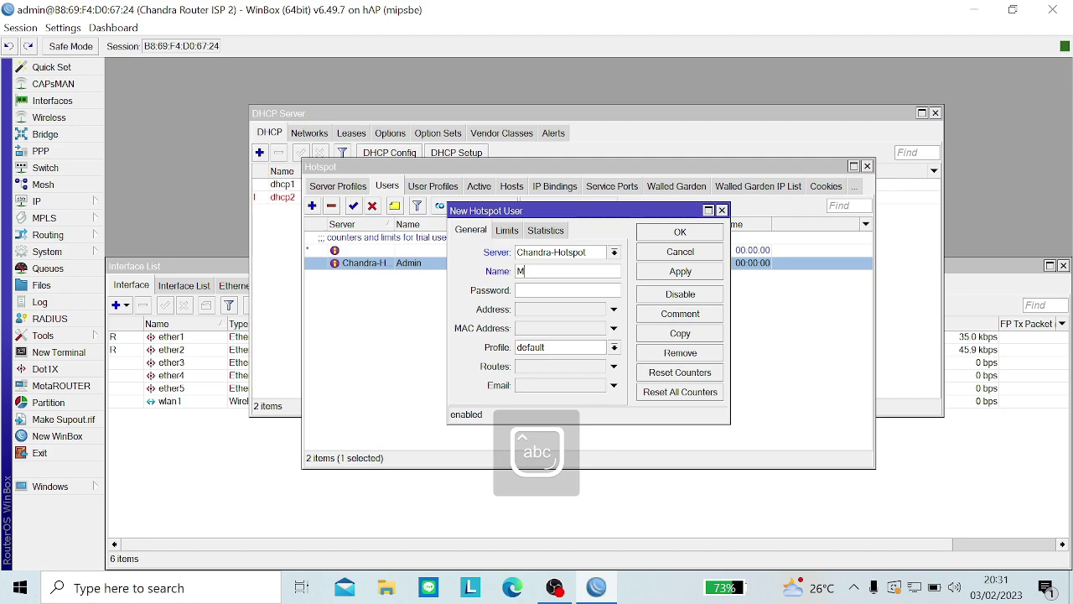
text(ana)
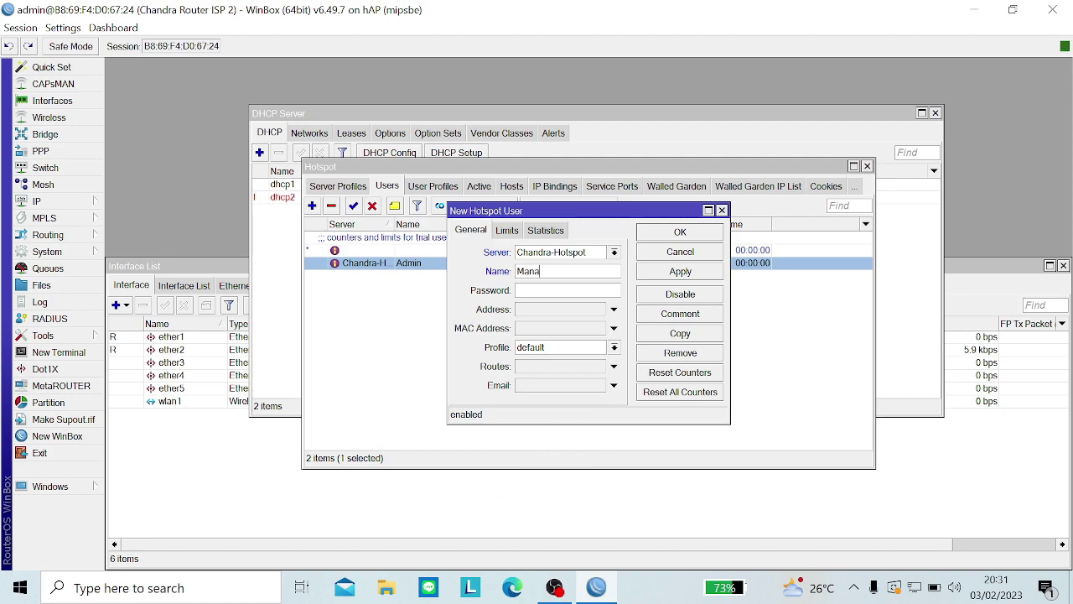
text(jemen)
click(546, 347)
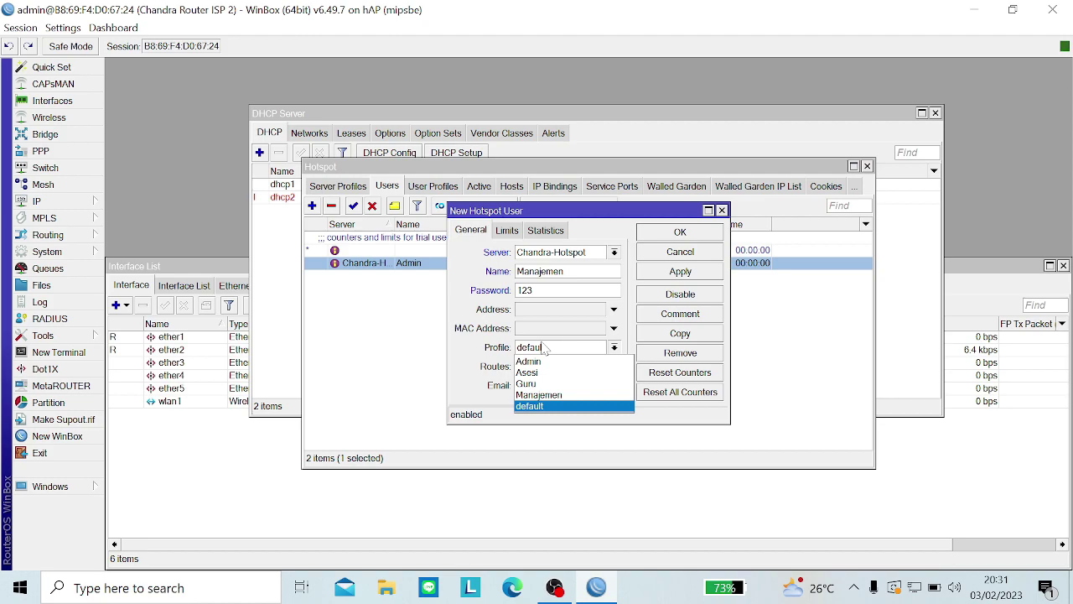
click(543, 395)
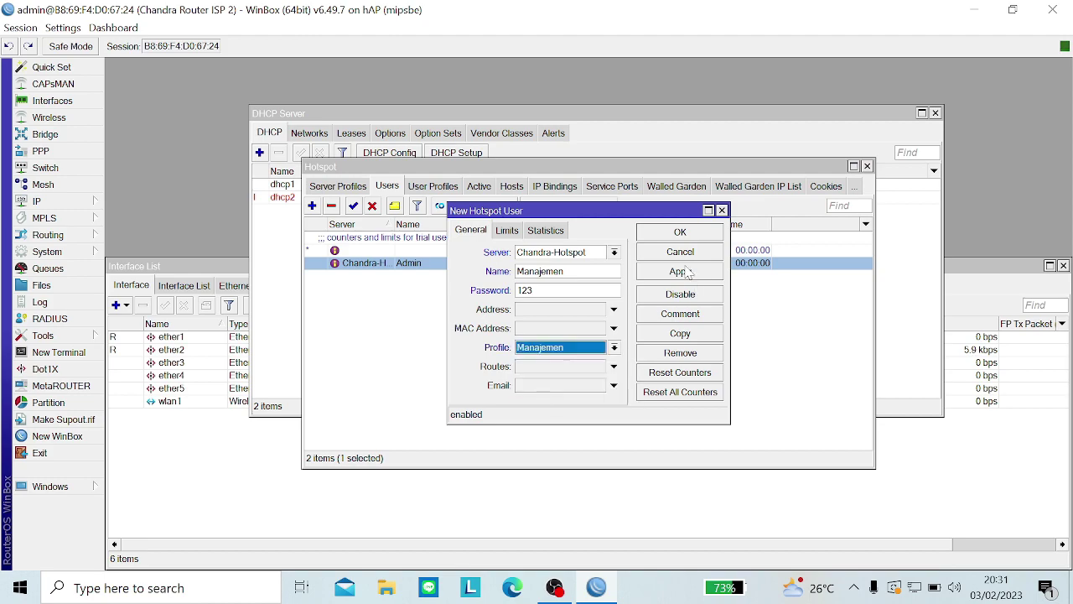
click(685, 272)
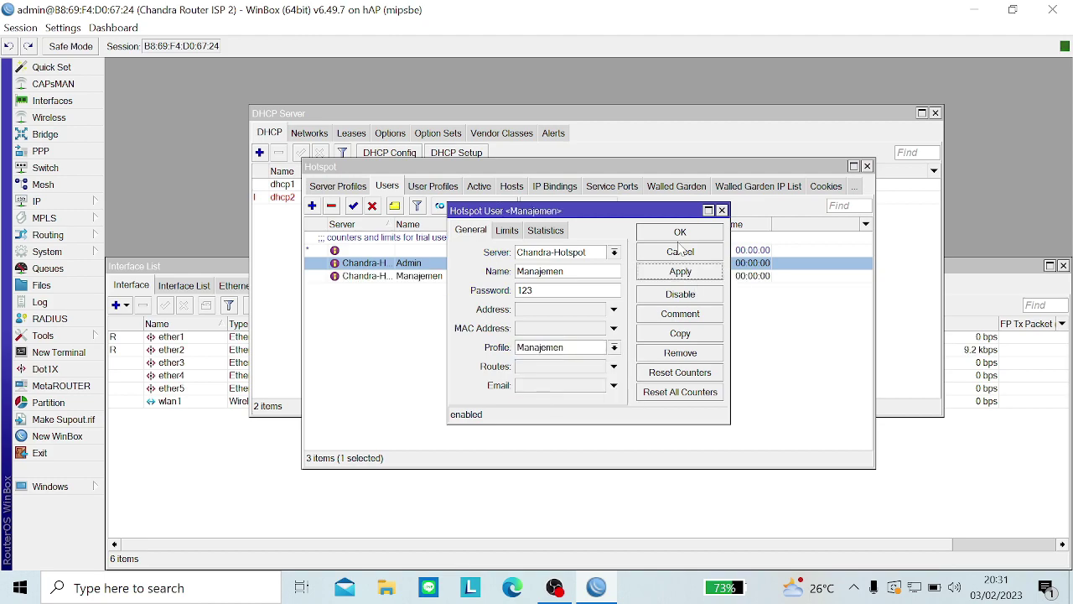
click(678, 235)
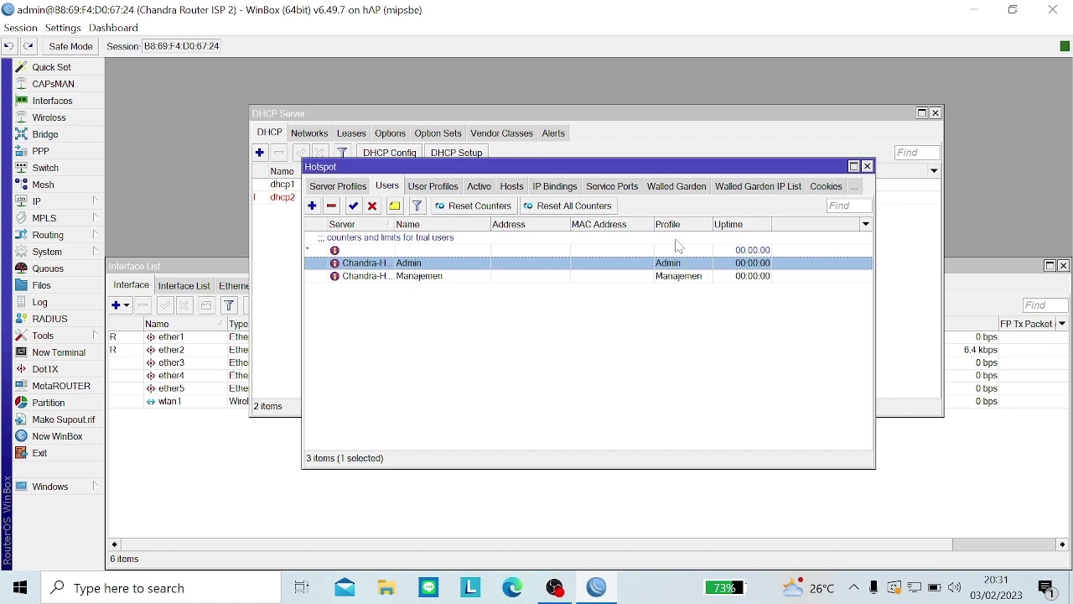
Step: Add a new hotspot user named Guru on the Chandra-Hotspot server
click(312, 207)
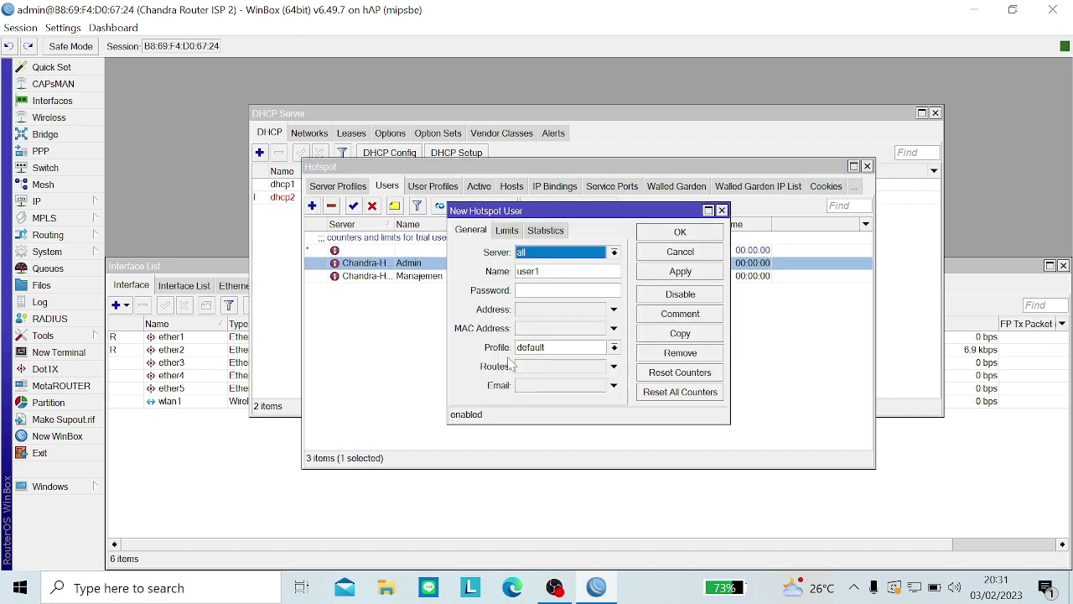
click(588, 255)
click(568, 267)
double_click(528, 271)
key(BackSpace)
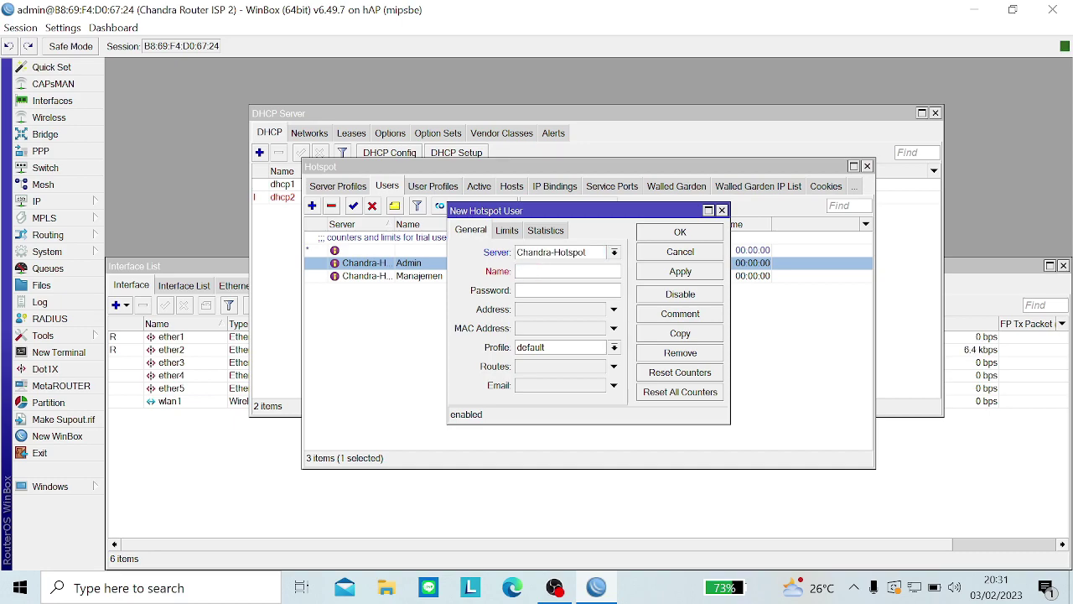
key(Caps_Lock)
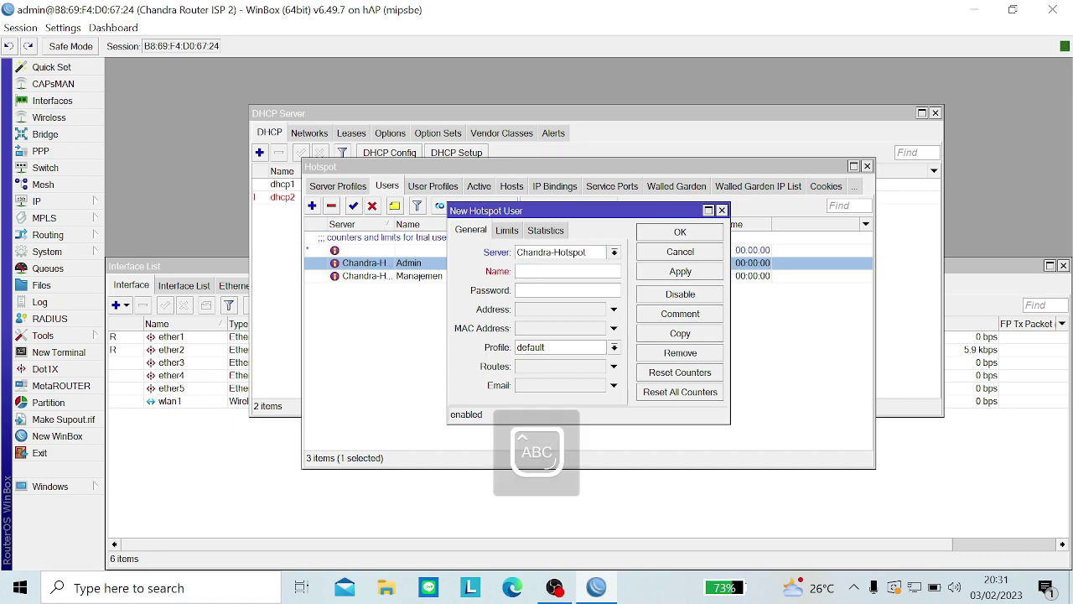
key(Caps_Lock)
text(Guru)
key(Tab)
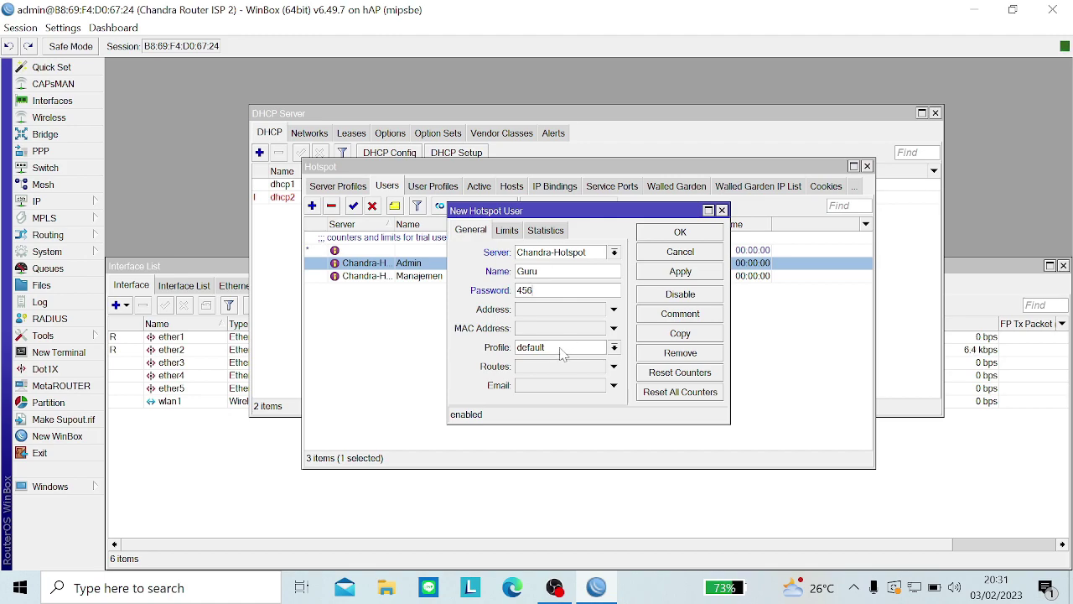
Step: Assign the Guru profile and save the Guru user
click(562, 348)
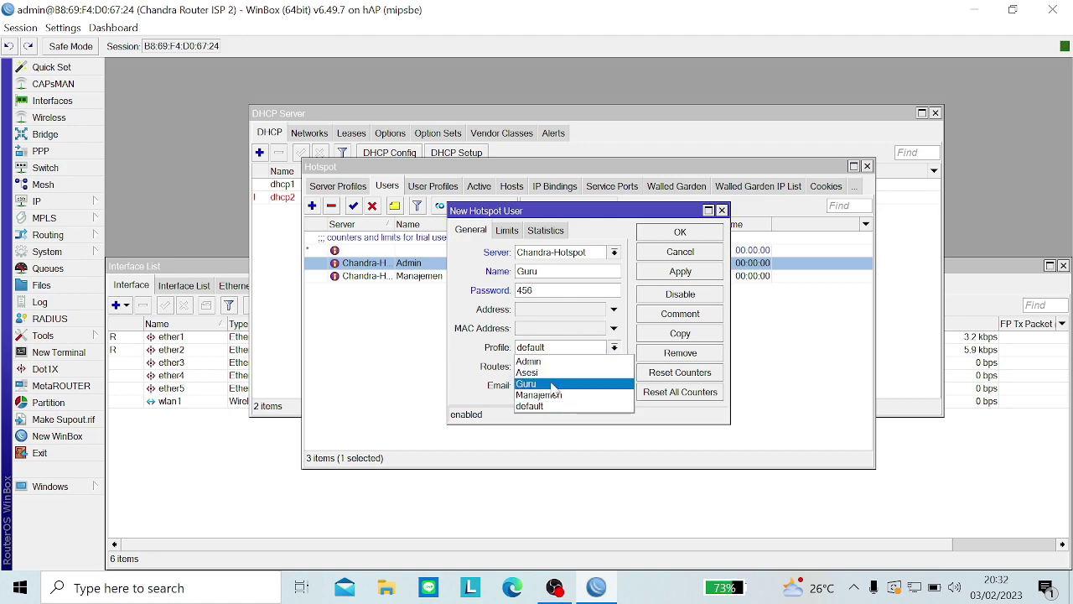
click(554, 384)
click(680, 275)
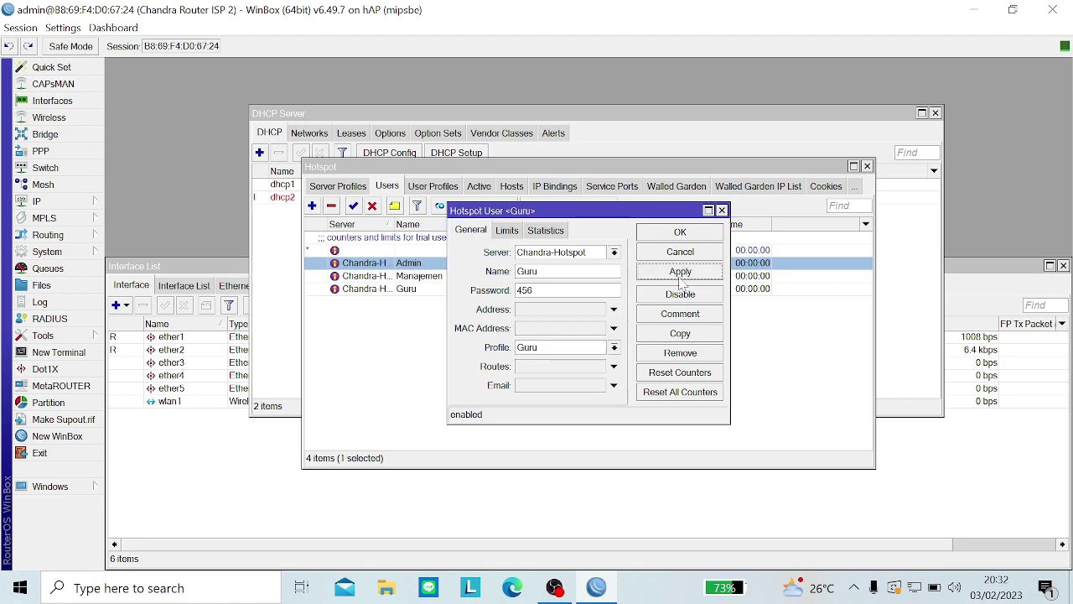
click(682, 233)
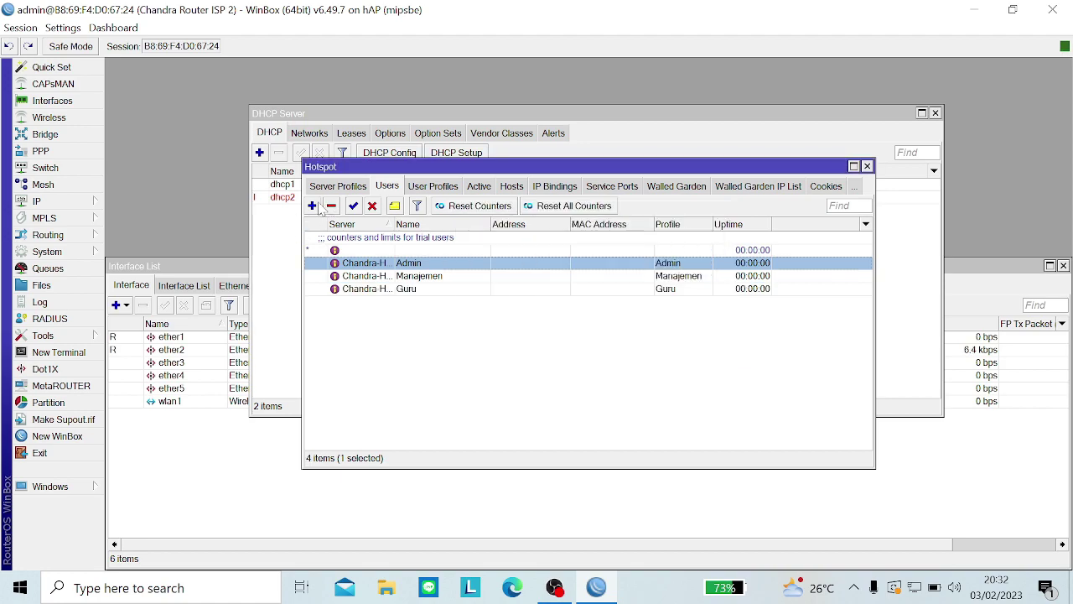
Step: Add user Asesi on Chandra-Hotspot with the Asesi profile, then select Manajemen in the list
click(312, 206)
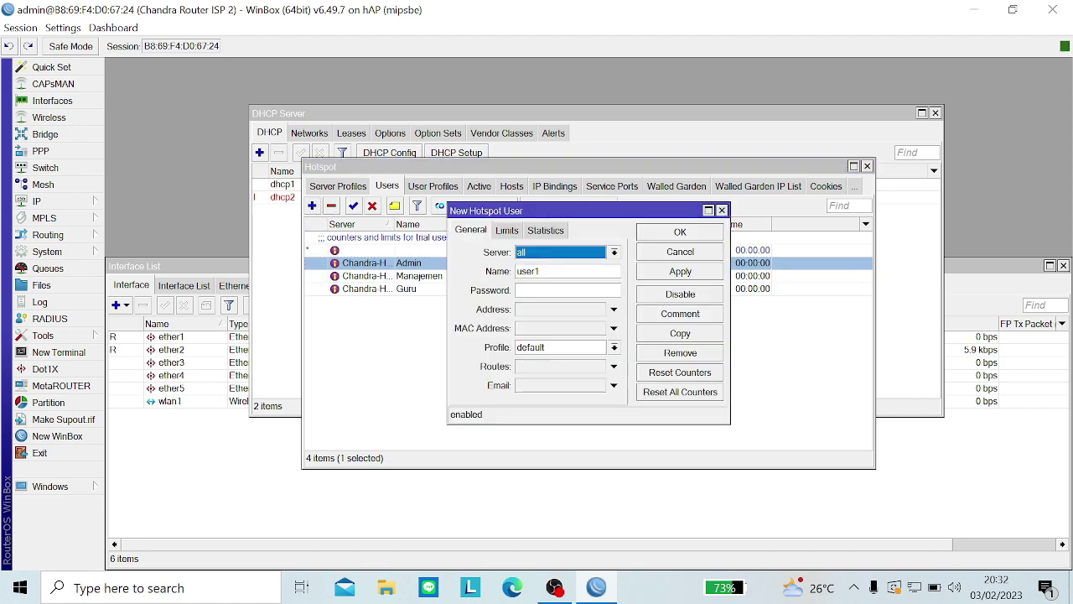
click(550, 253)
click(550, 271)
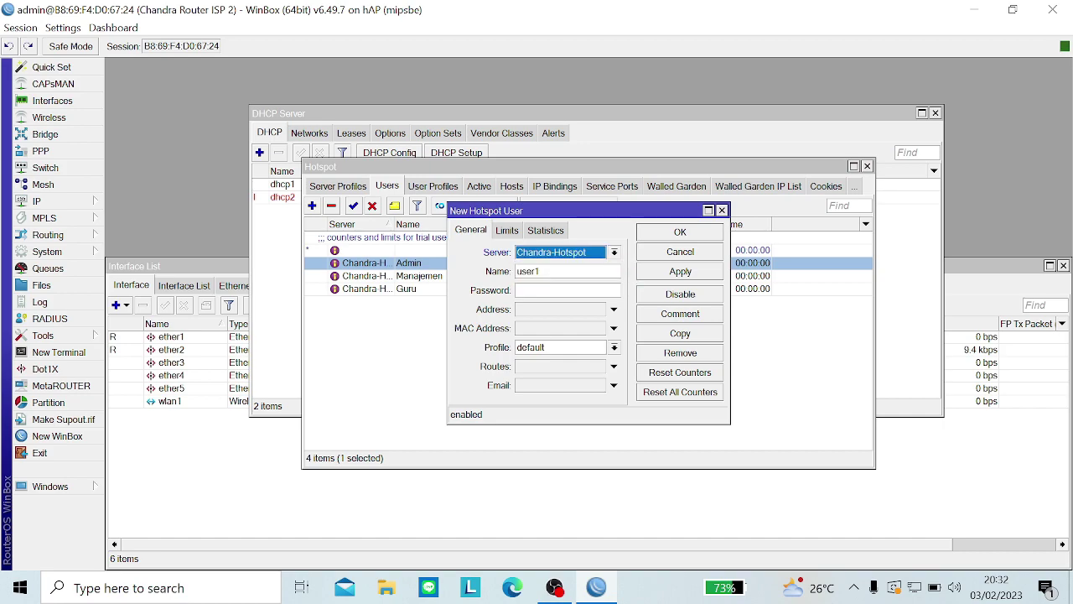
key(Tab)
key(BackSpace)
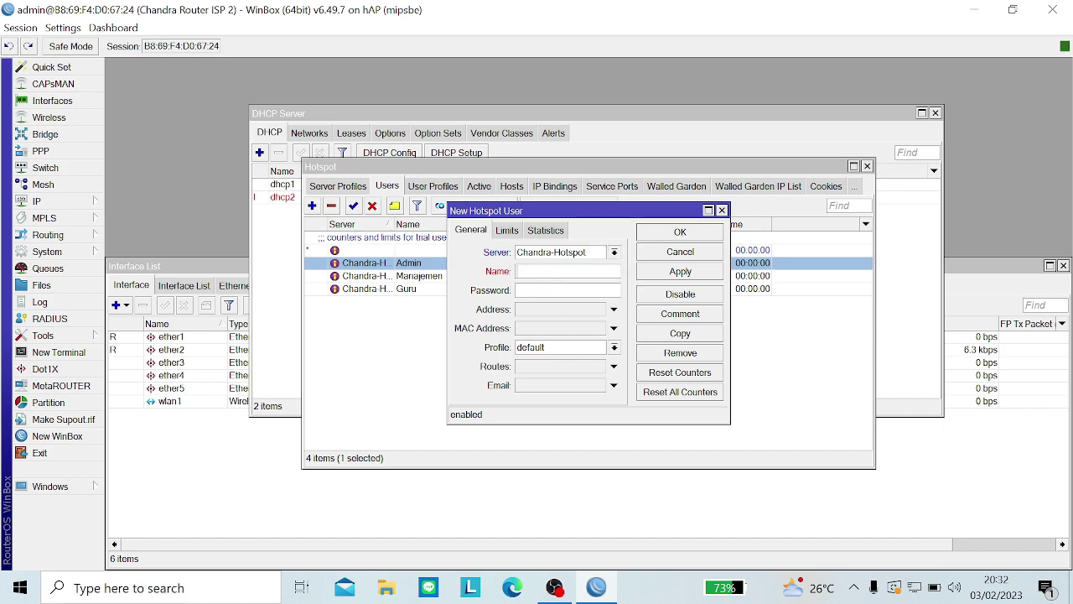
text(A)
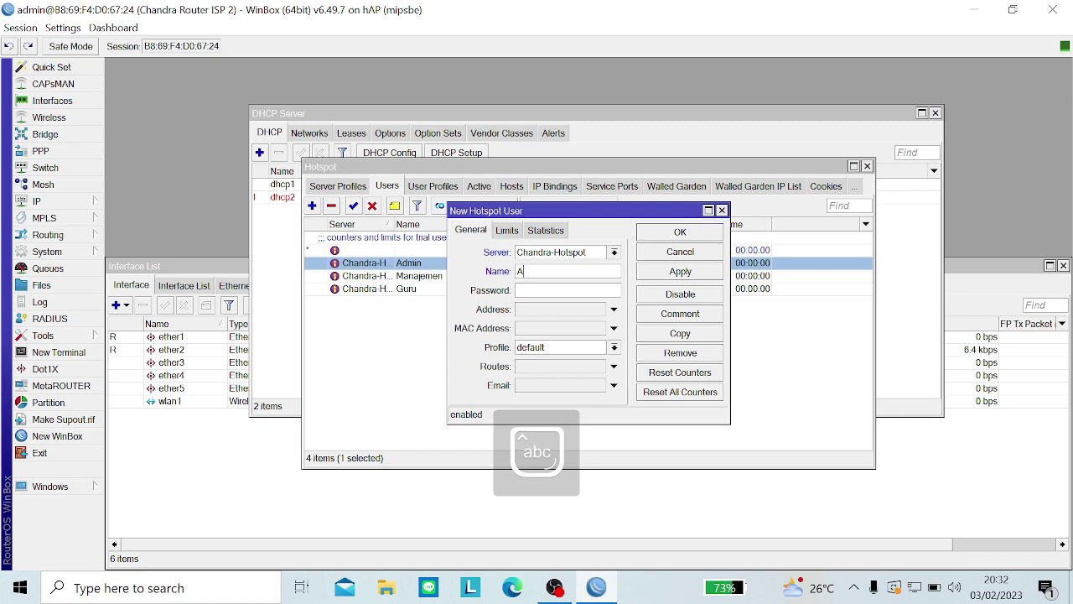
text(sesi)
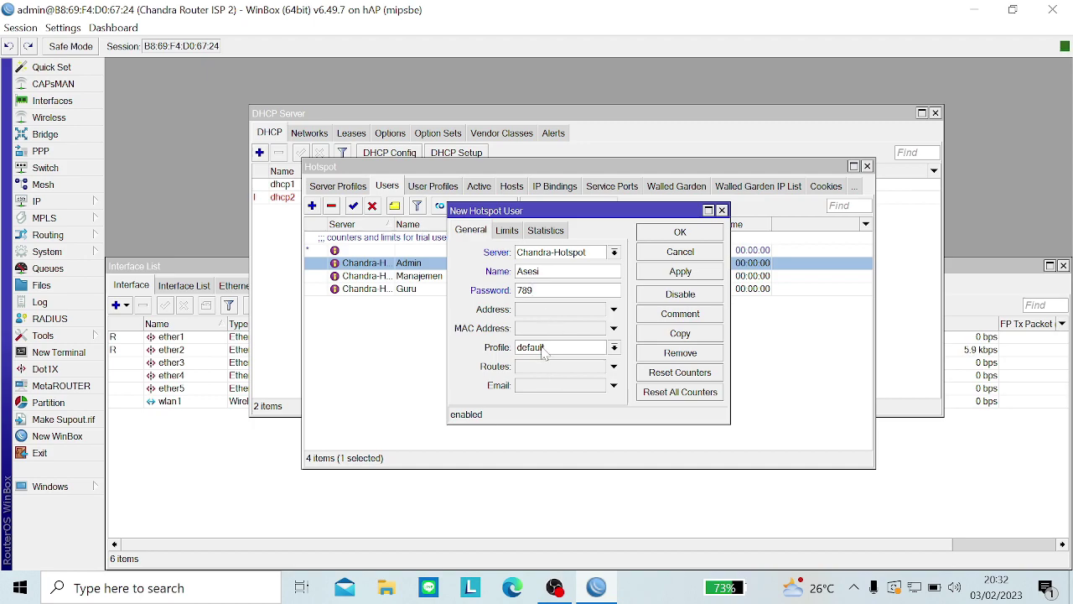
click(593, 349)
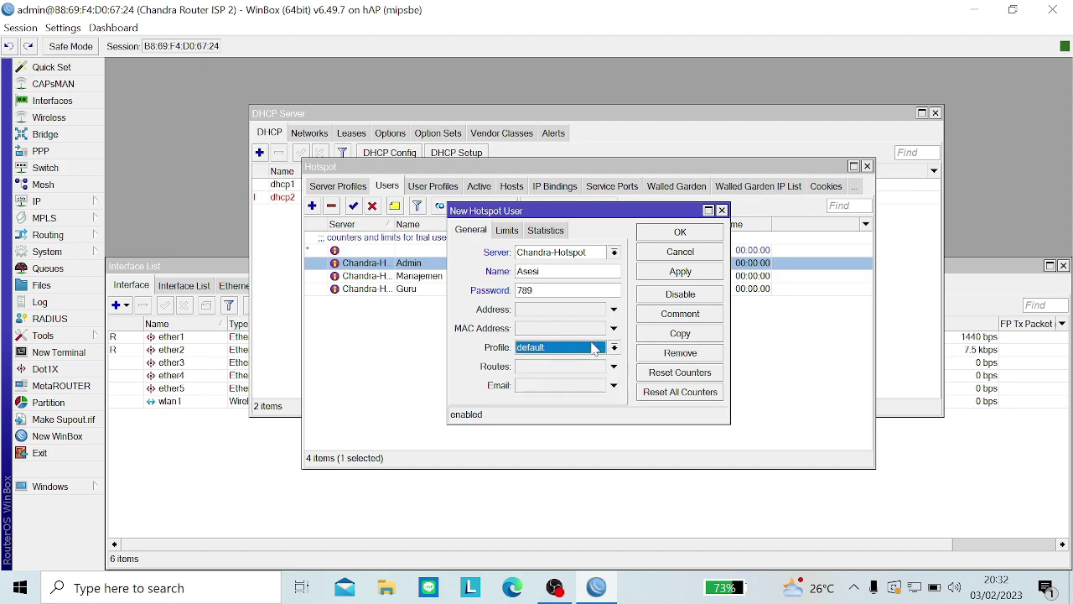
click(572, 373)
click(676, 273)
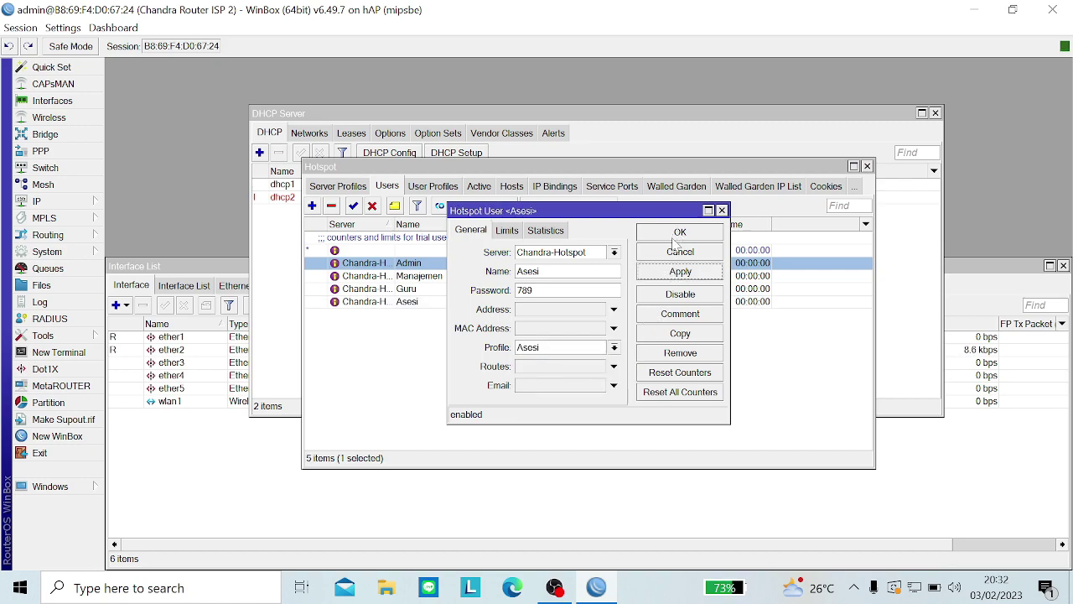
click(679, 235)
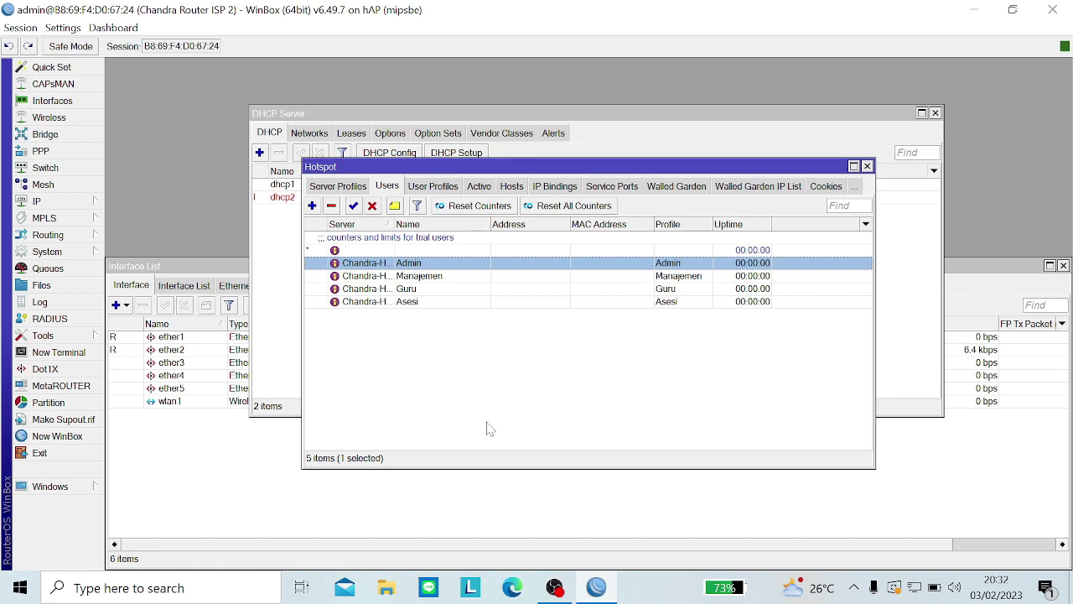
click(433, 279)
Step: Review the Admin and Manajemen users, then disconnect WinBox from the router
click(419, 265)
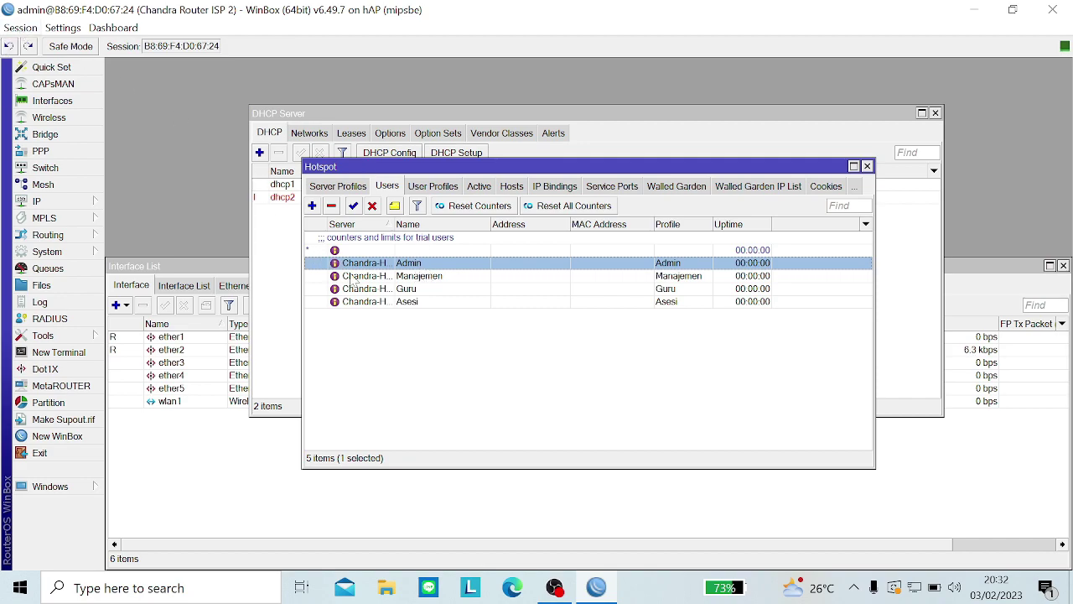
click(352, 277)
click(410, 263)
click(18, 28)
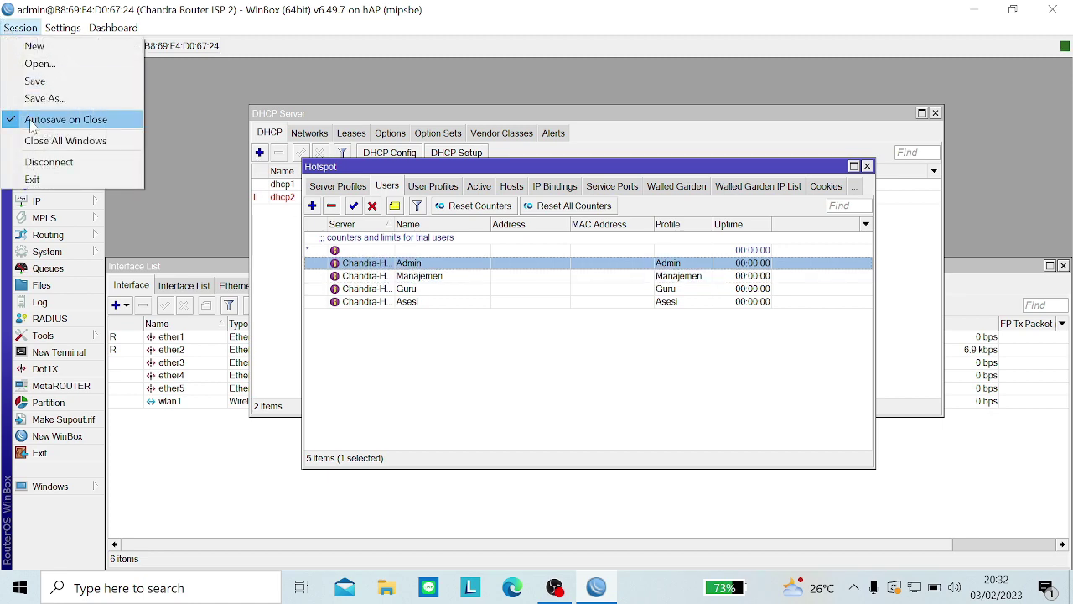
click(38, 161)
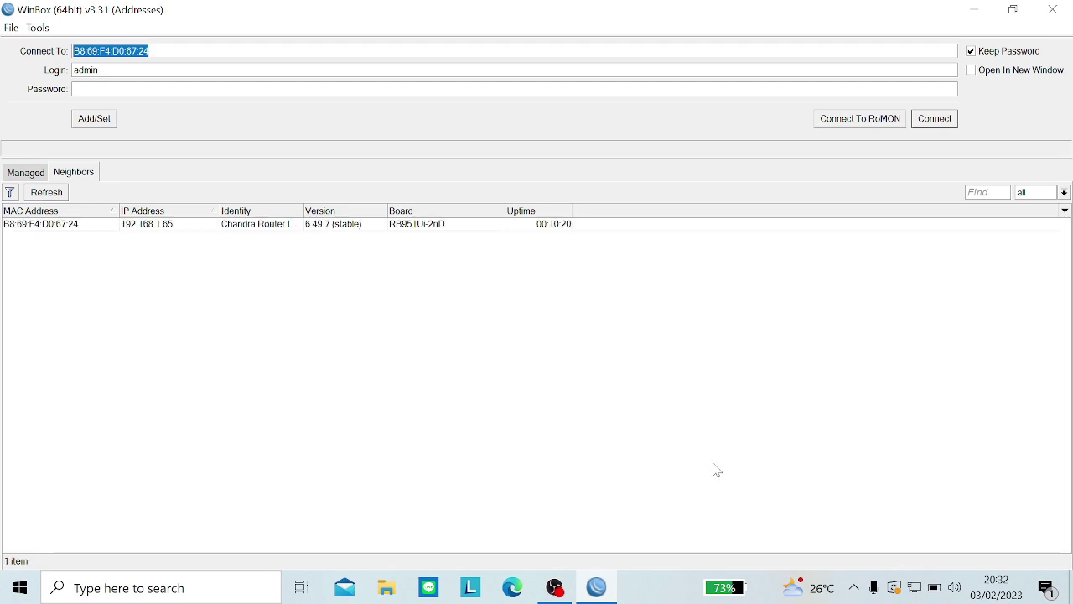
Step: Connect the laptop to the open Chadra Wi-Fi network
mouse_move(579, 577)
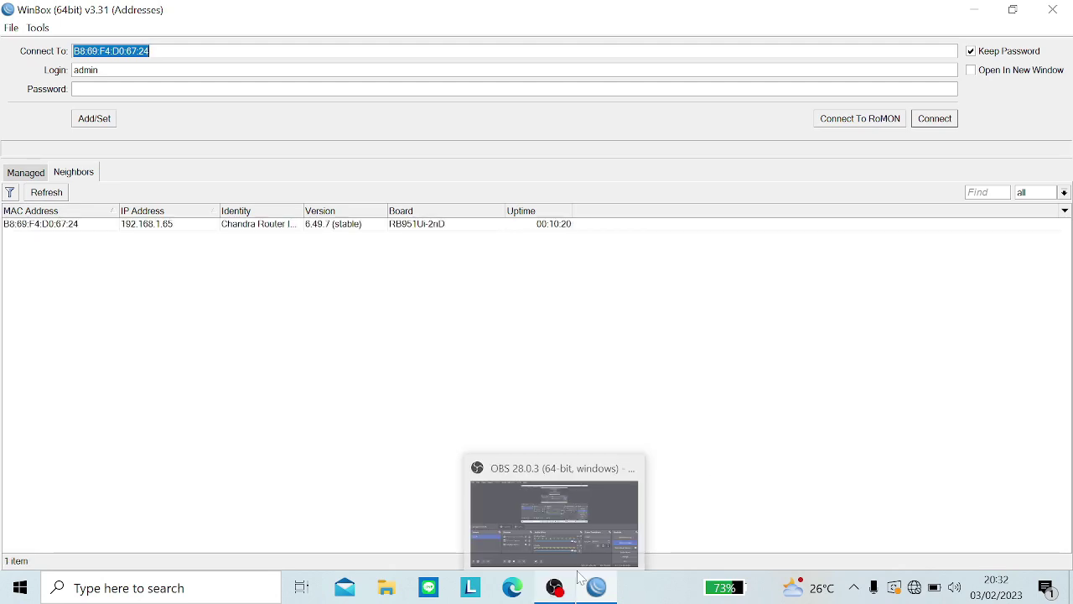
click(915, 588)
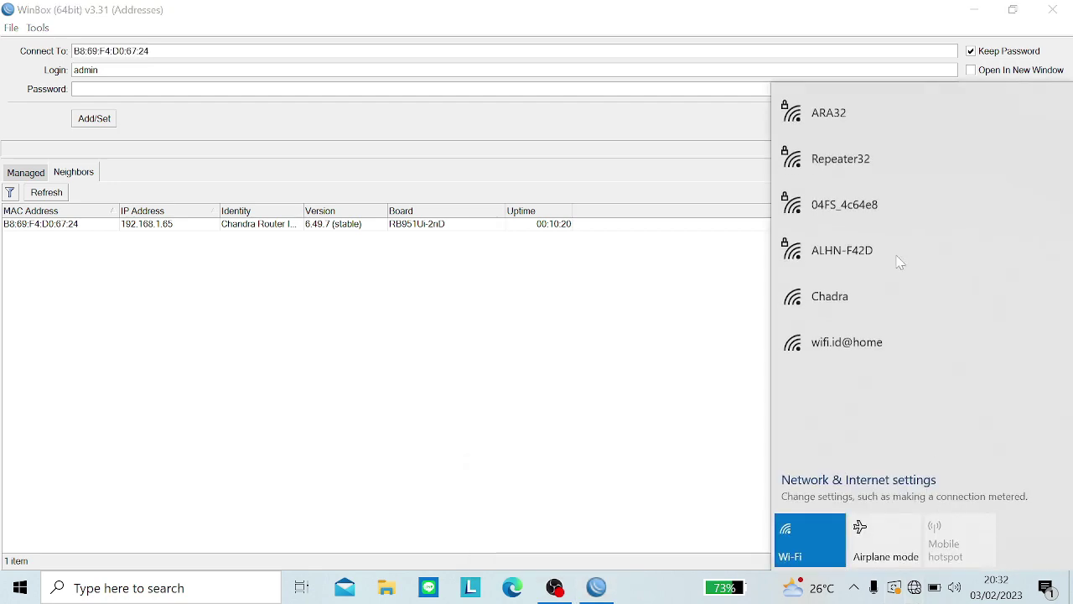
click(842, 311)
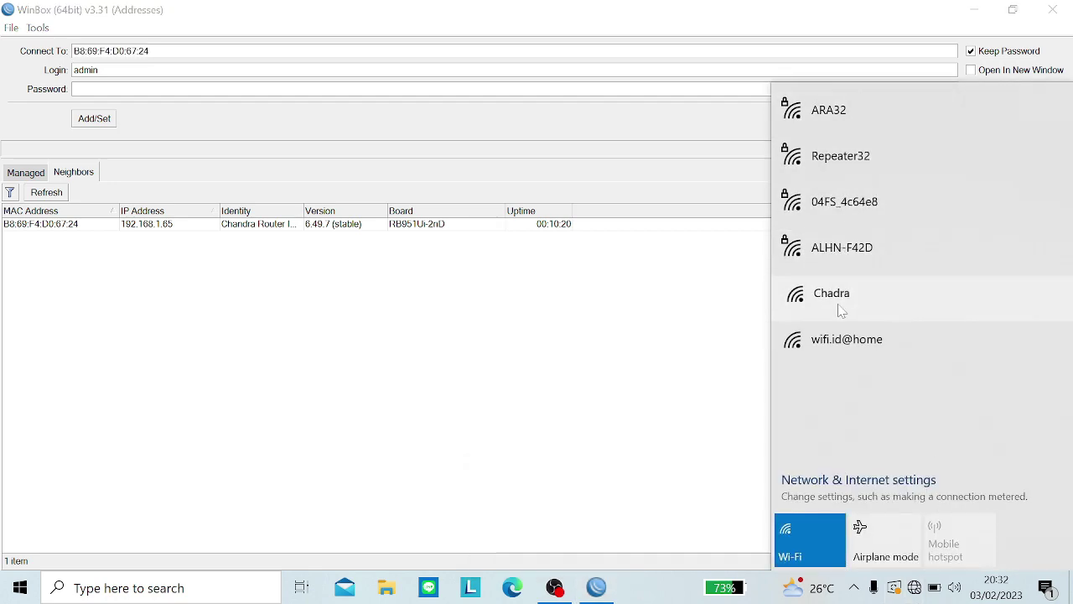
click(961, 408)
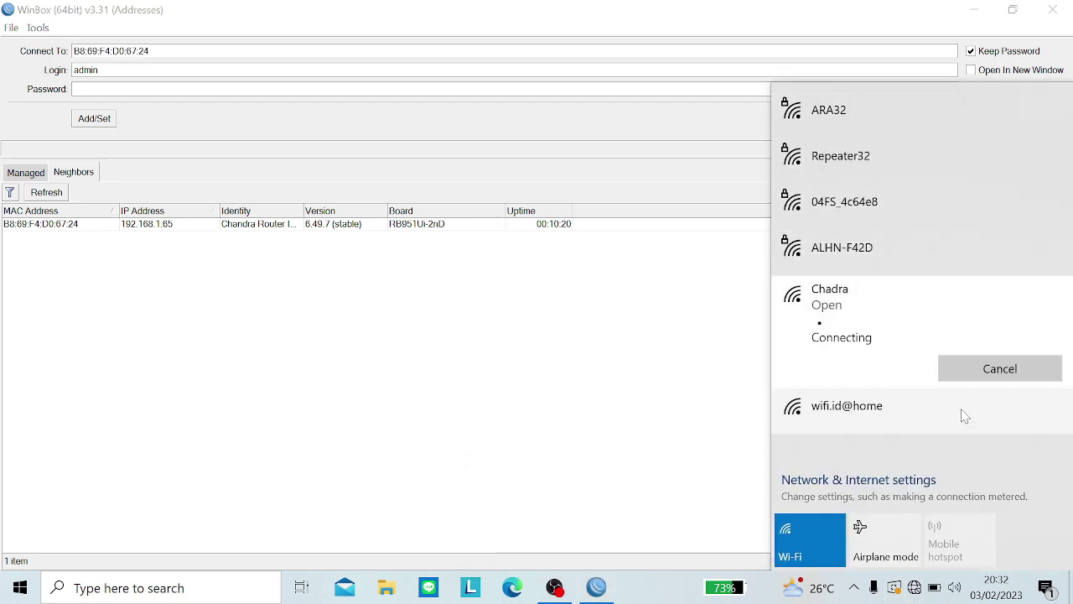
click(666, 439)
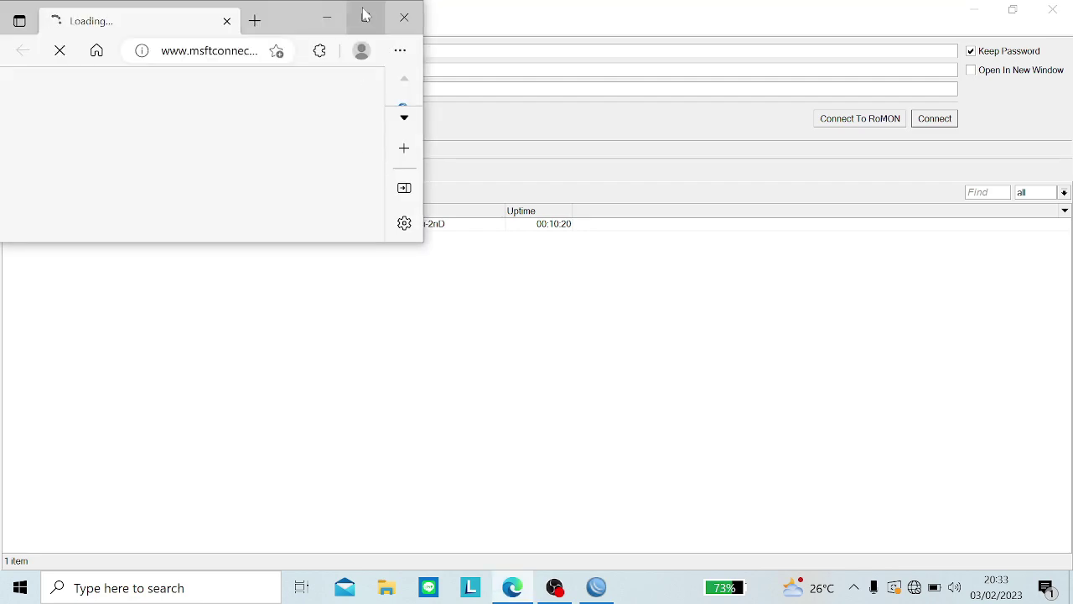
Step: Maximize Edge, dismiss the recommended settings prompt, and return to the hotspot login page
click(365, 17)
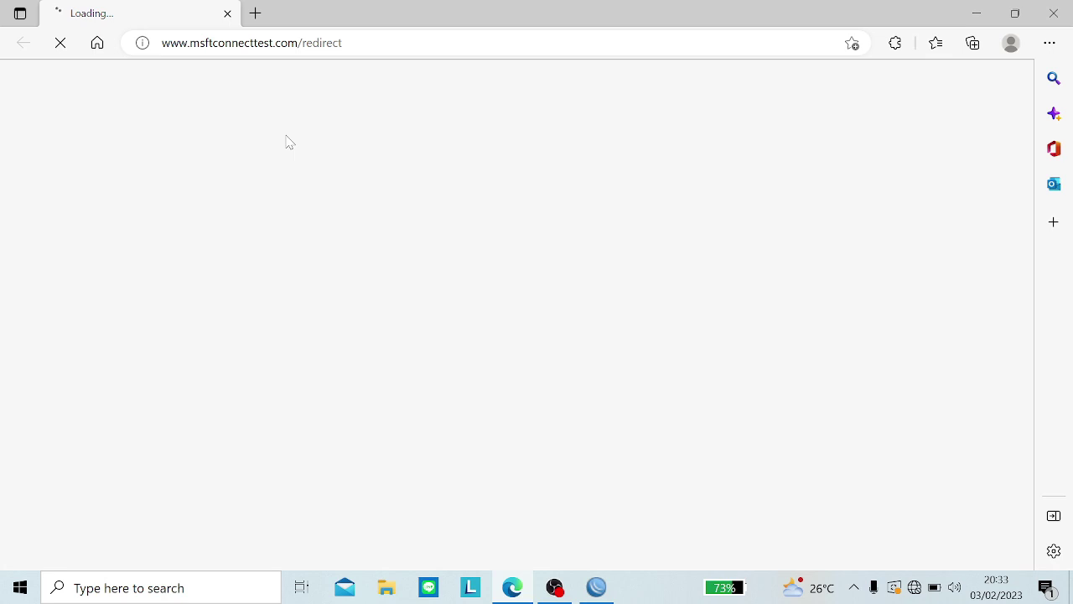
click(256, 14)
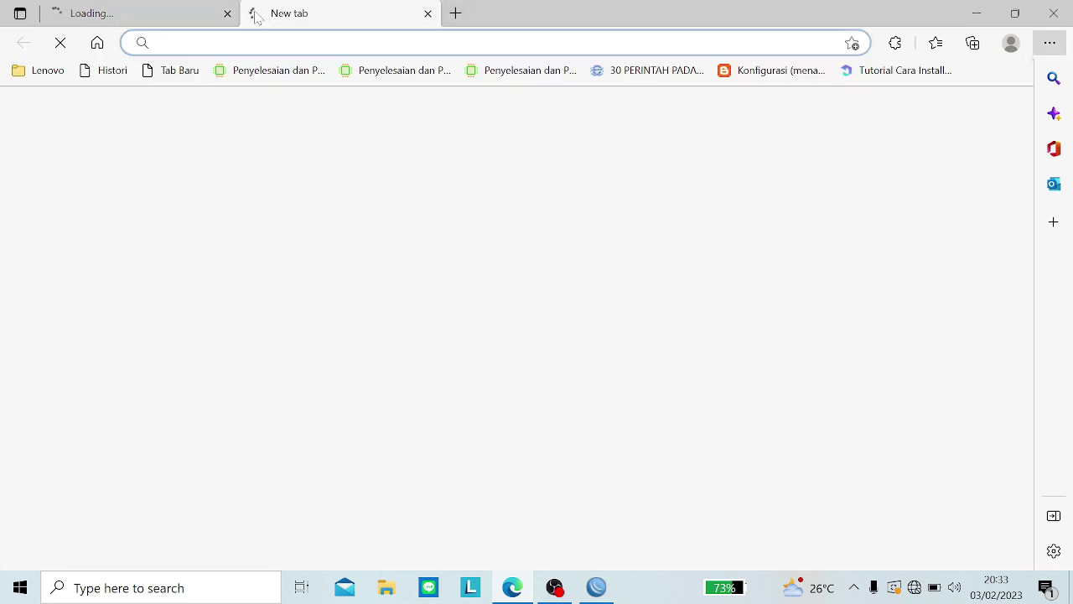
click(176, 8)
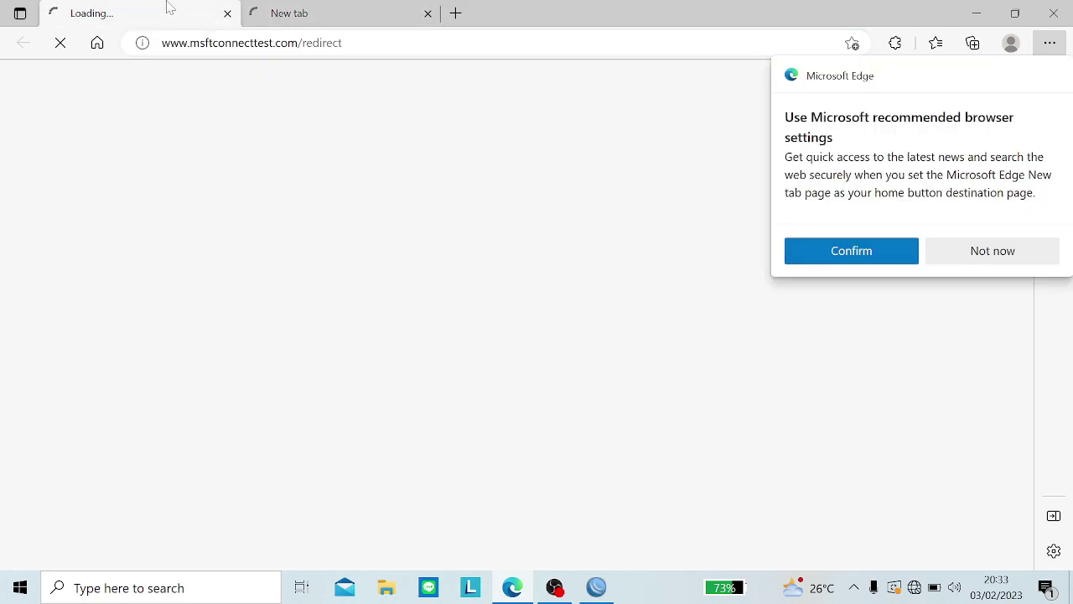
click(972, 251)
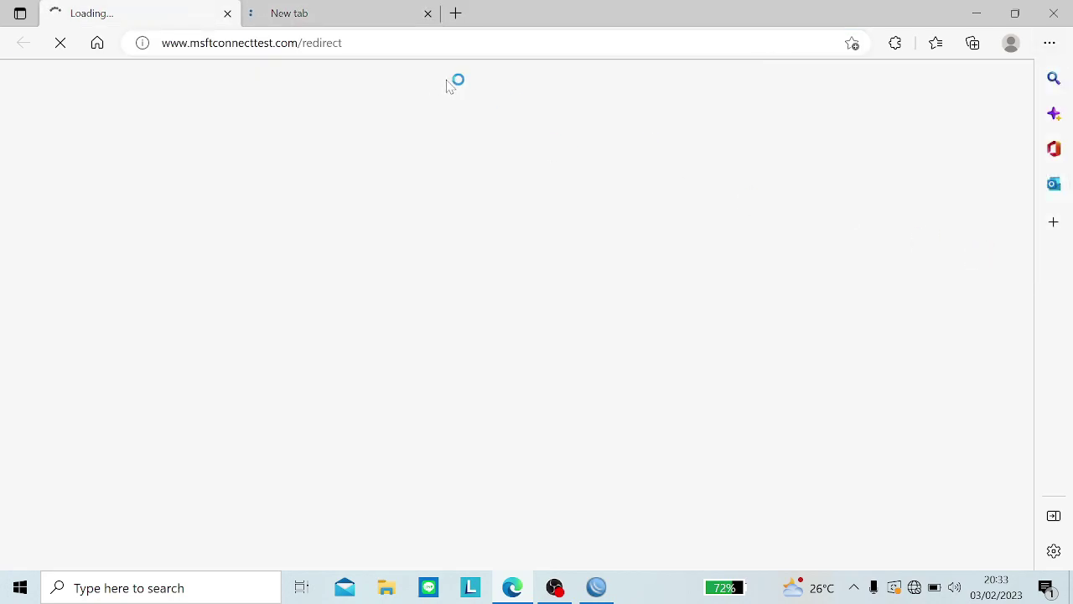
click(342, 11)
click(125, 14)
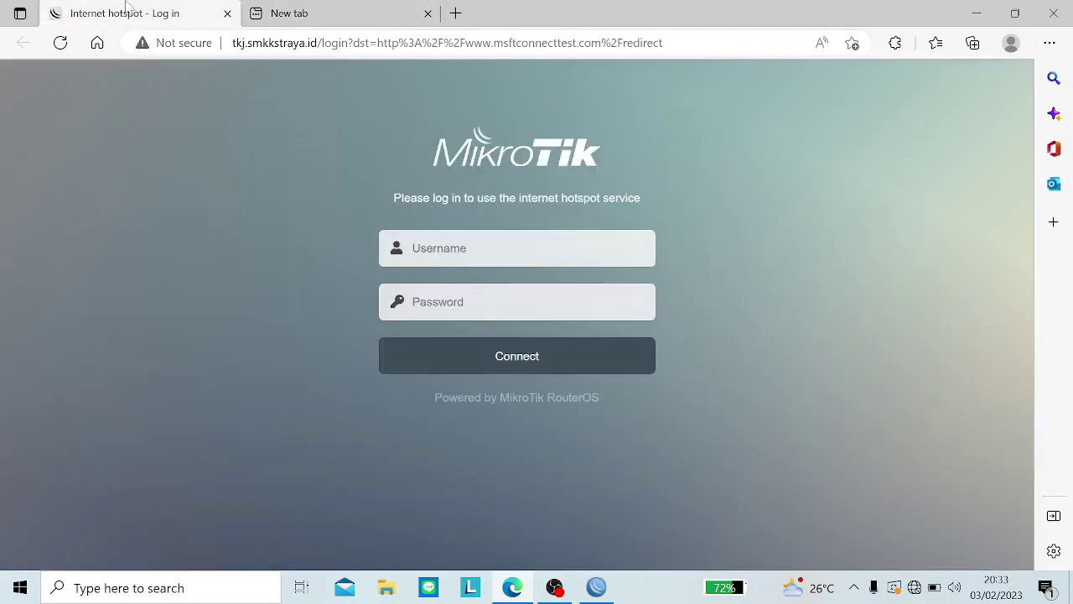
Step: Log in to the hotspot as Admin with its password, decline saving it, and close the tab
click(517, 248)
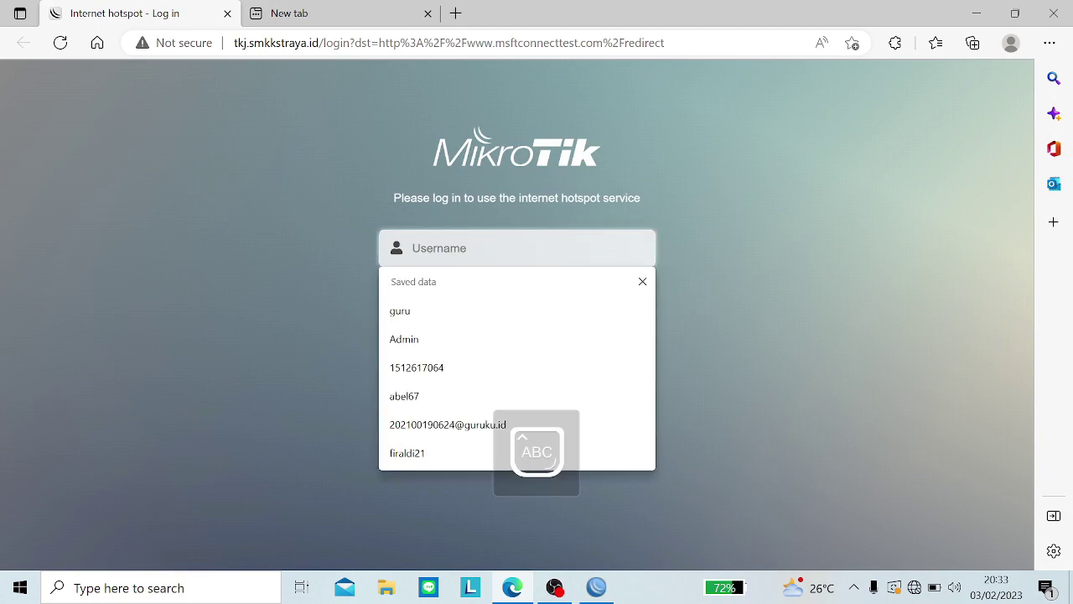
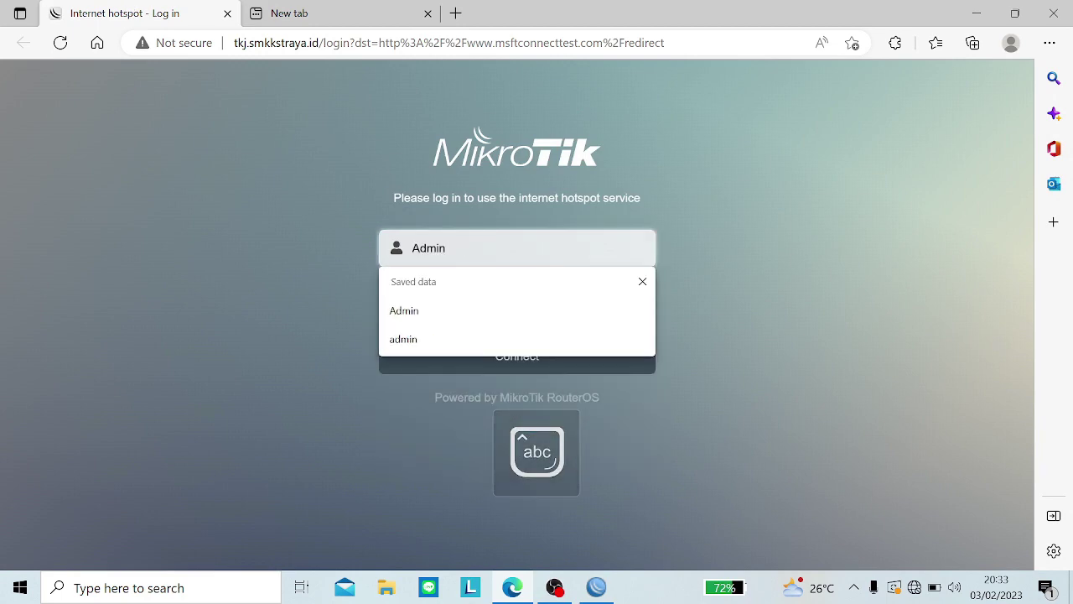
key(Tab)
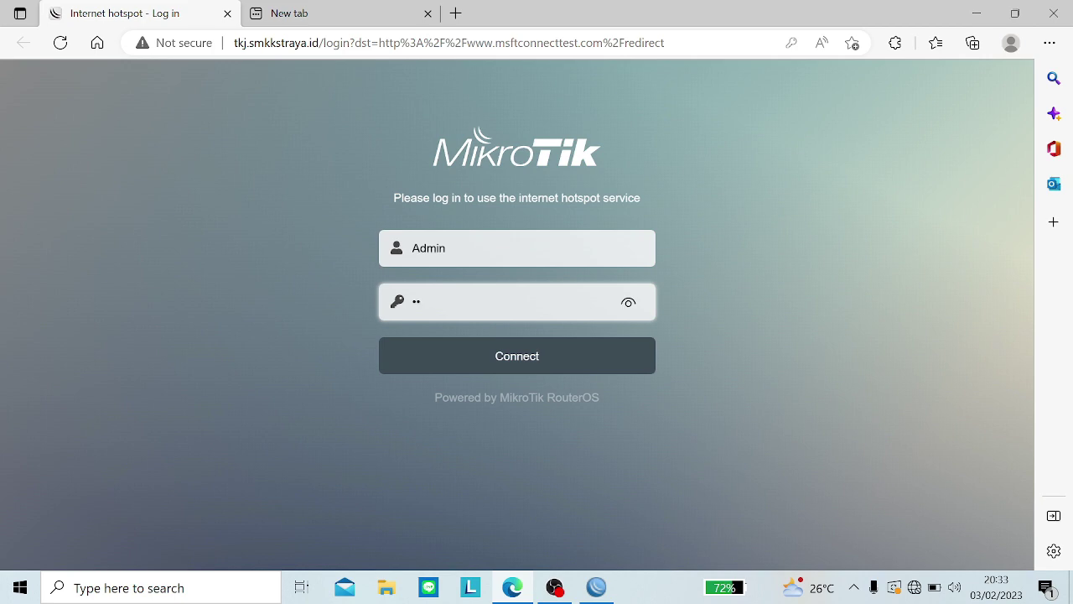
click(631, 305)
click(568, 360)
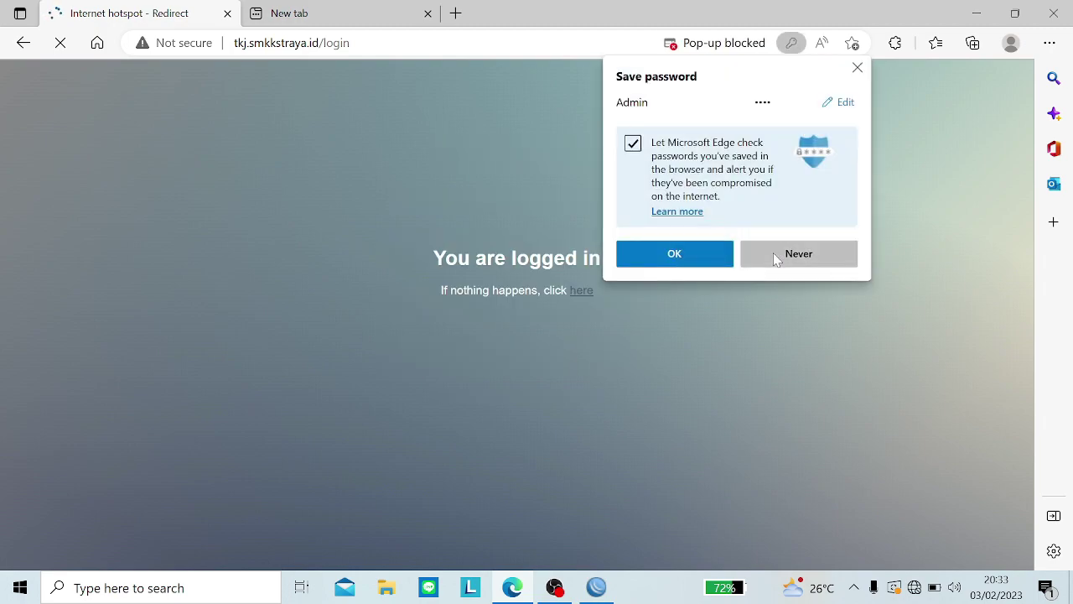
click(773, 252)
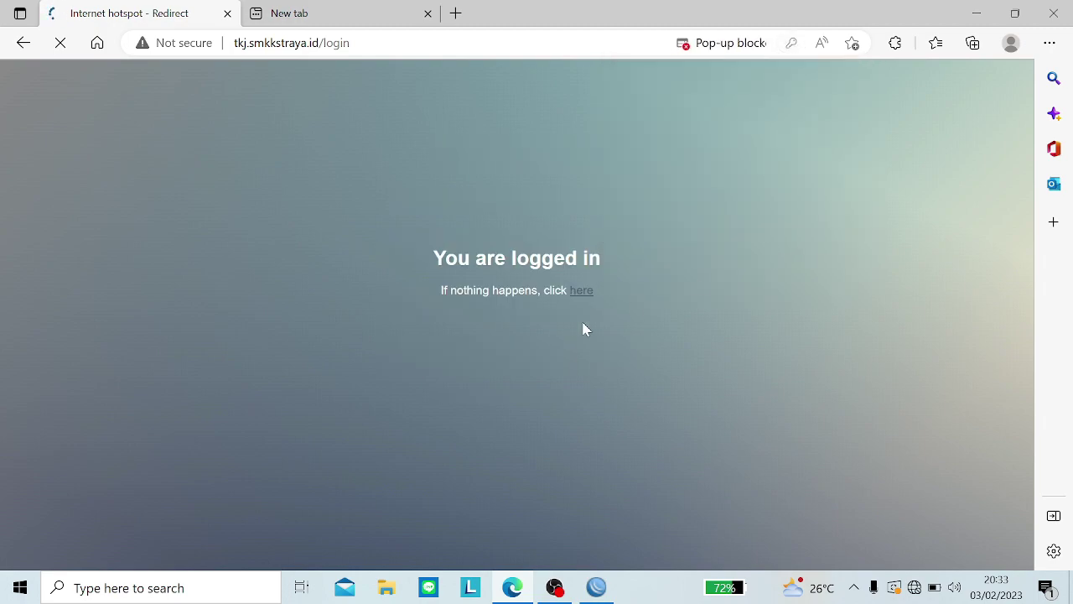
click(228, 14)
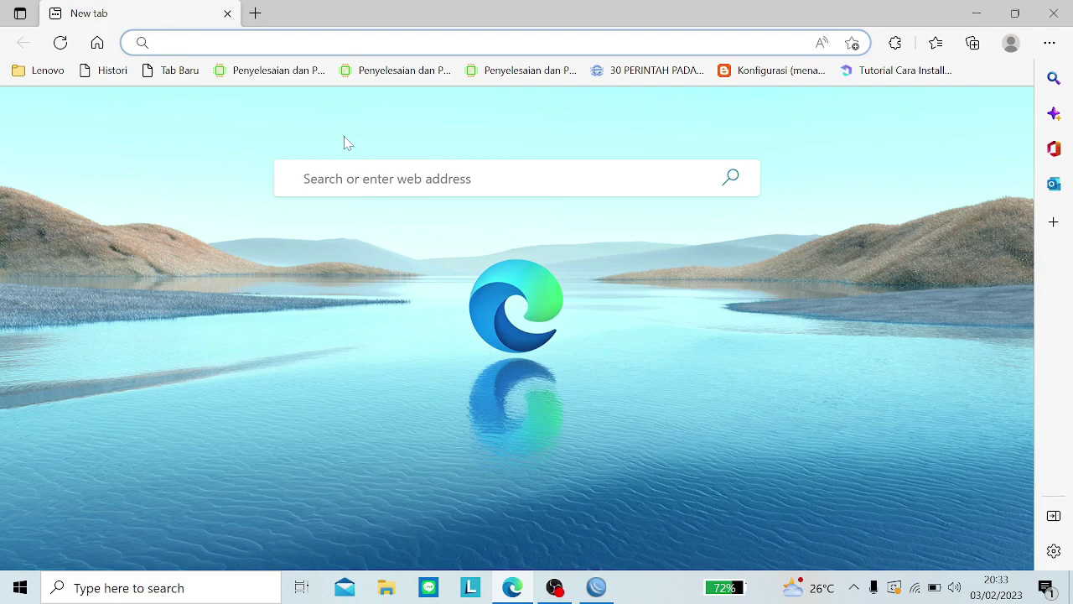
Step: Search 'yt' and open YouTube to confirm internet access, declining page translation
text(yt)
key(Return)
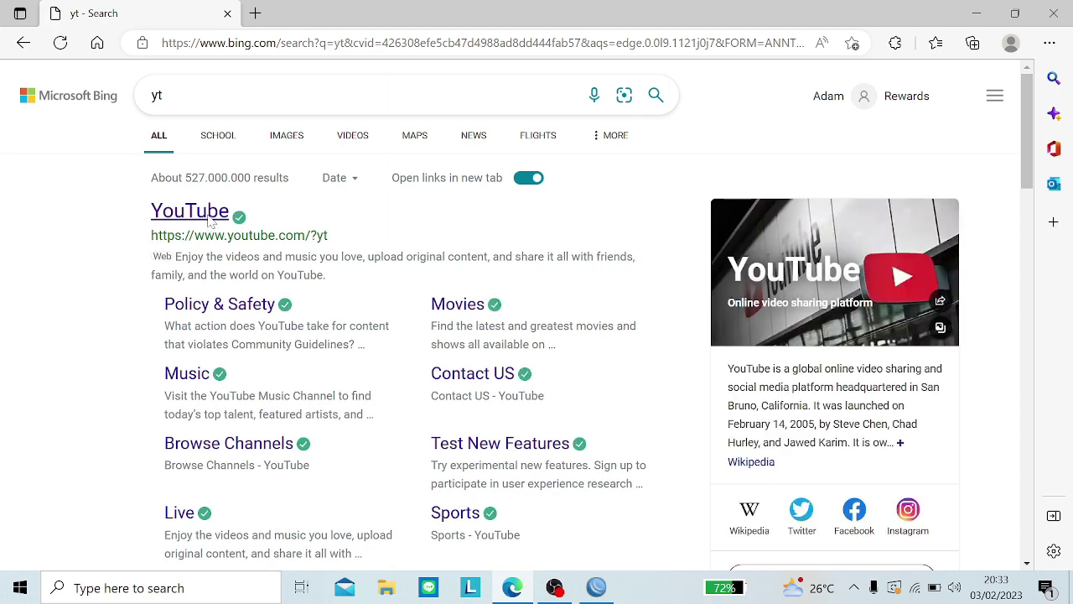
click(210, 216)
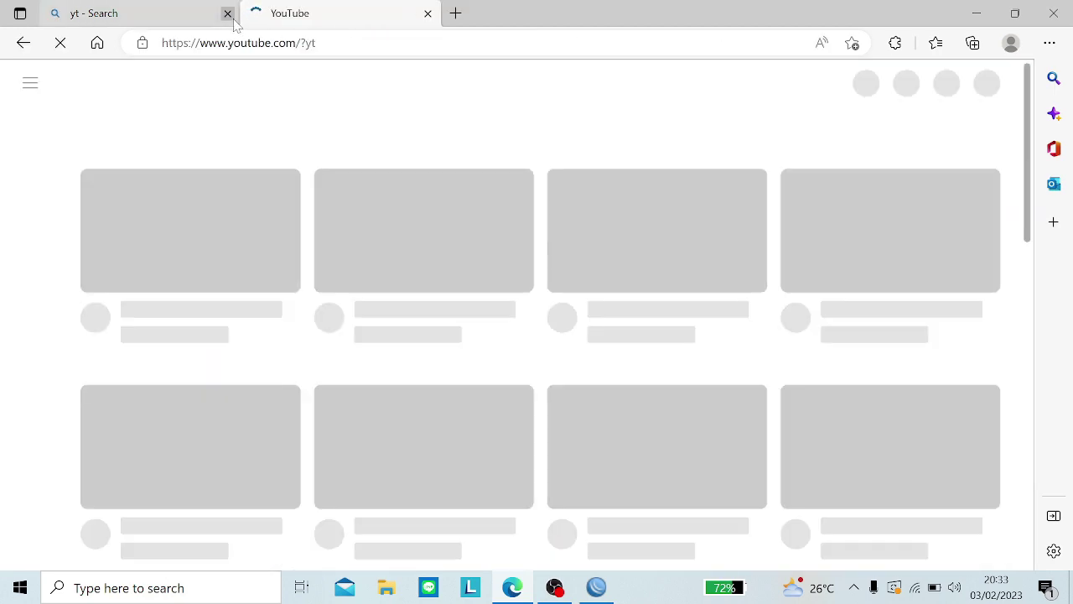
click(228, 15)
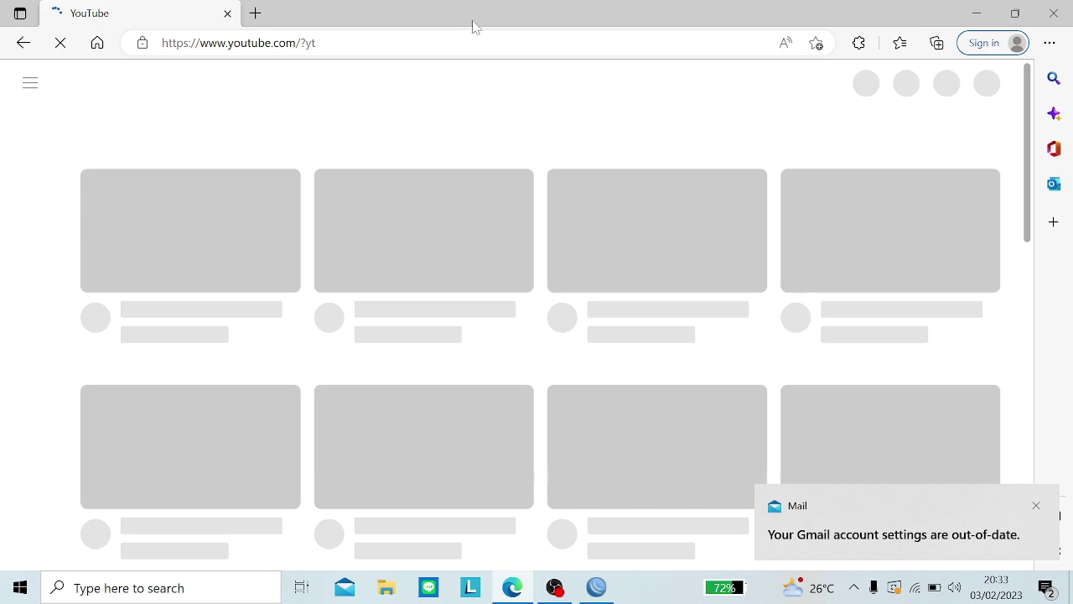
click(1036, 507)
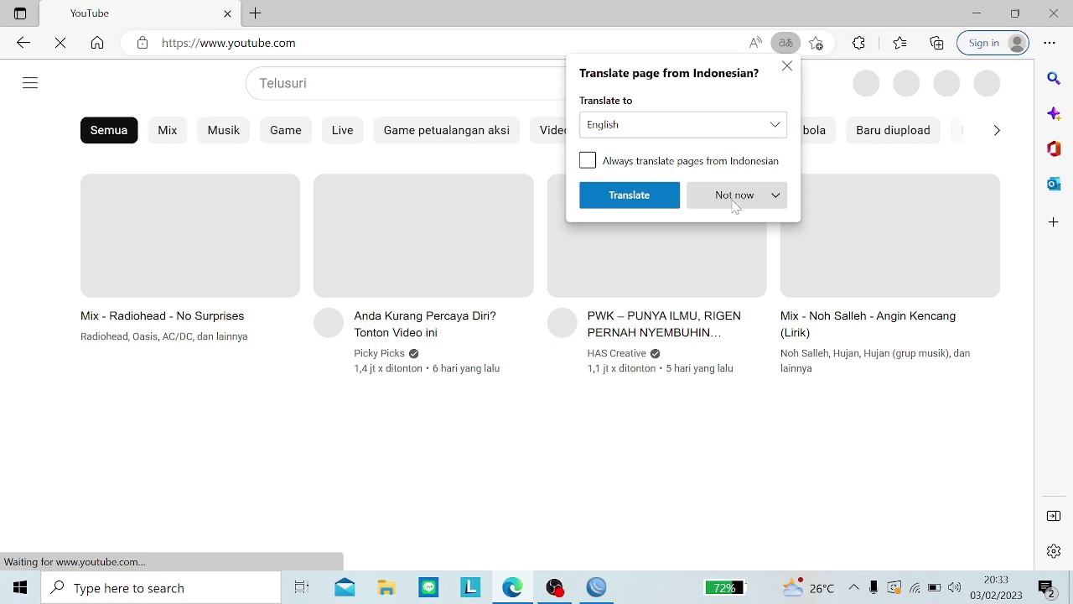
click(736, 201)
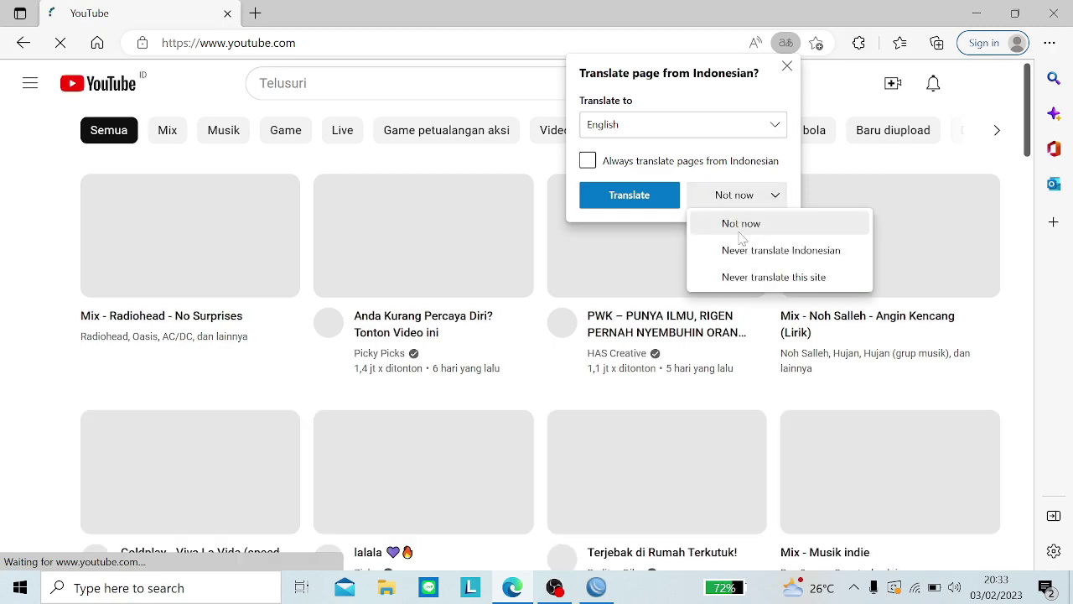
click(741, 224)
scroll(784, 228, down, 3)
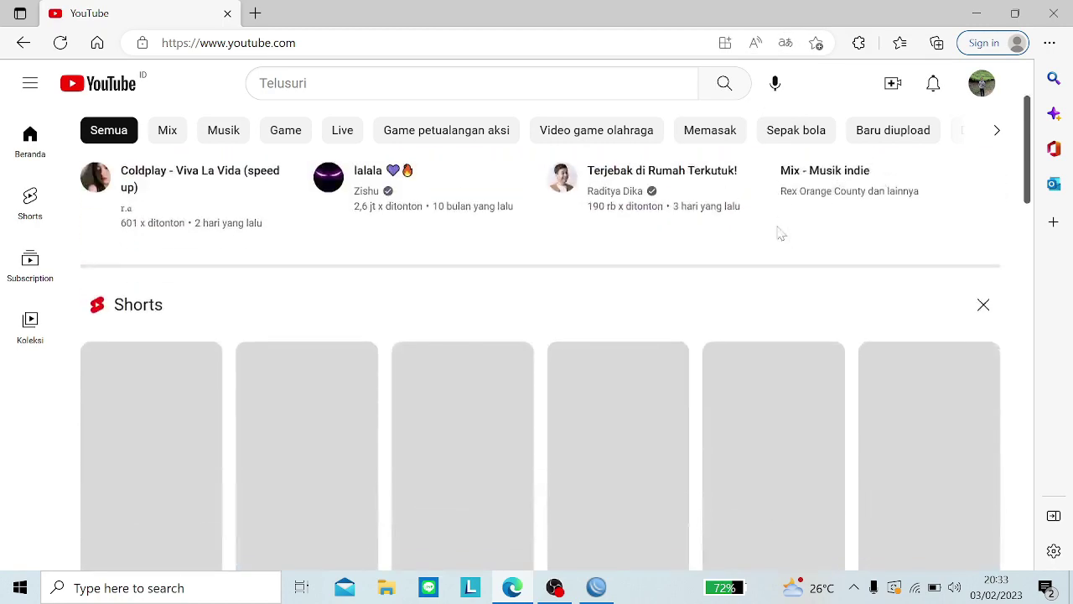
Step: Close Edge, refresh WinBox's neighbour list, check the Wi-Fi list, and bring up the screen recorder
click(1052, 14)
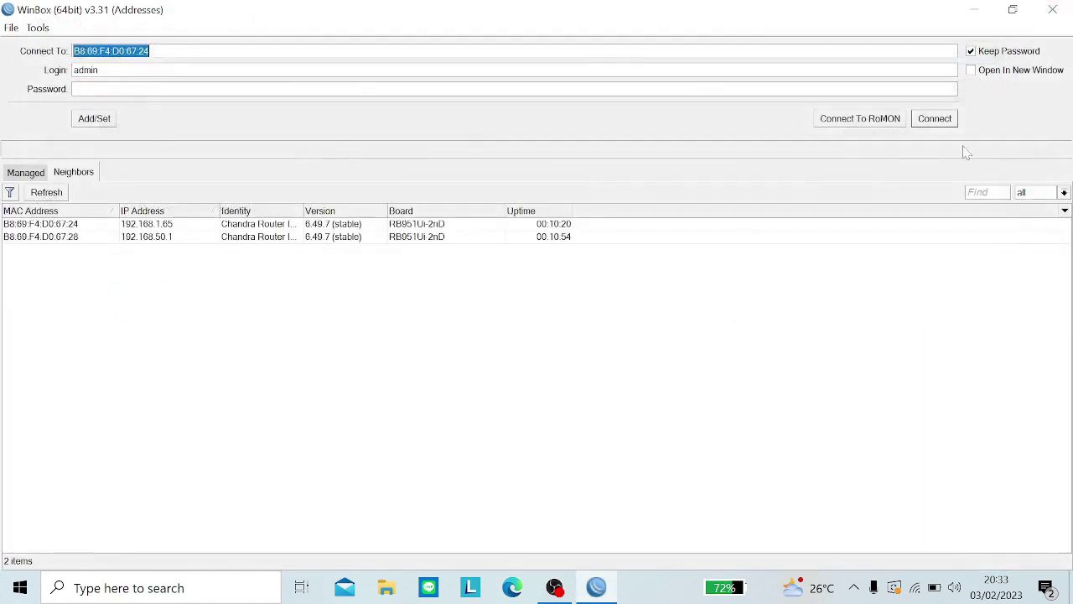
click(49, 193)
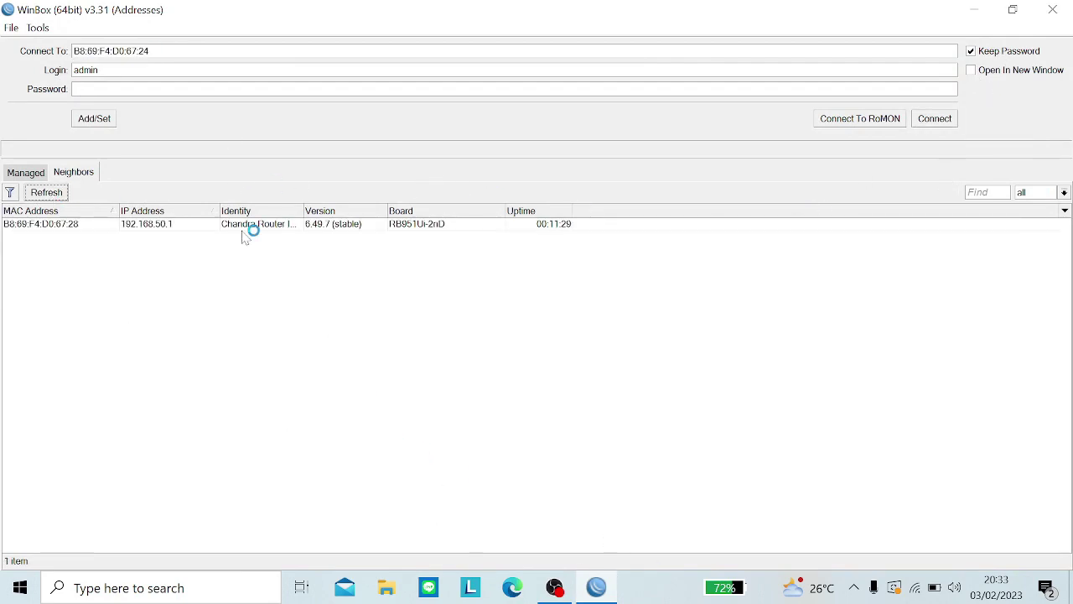
click(916, 587)
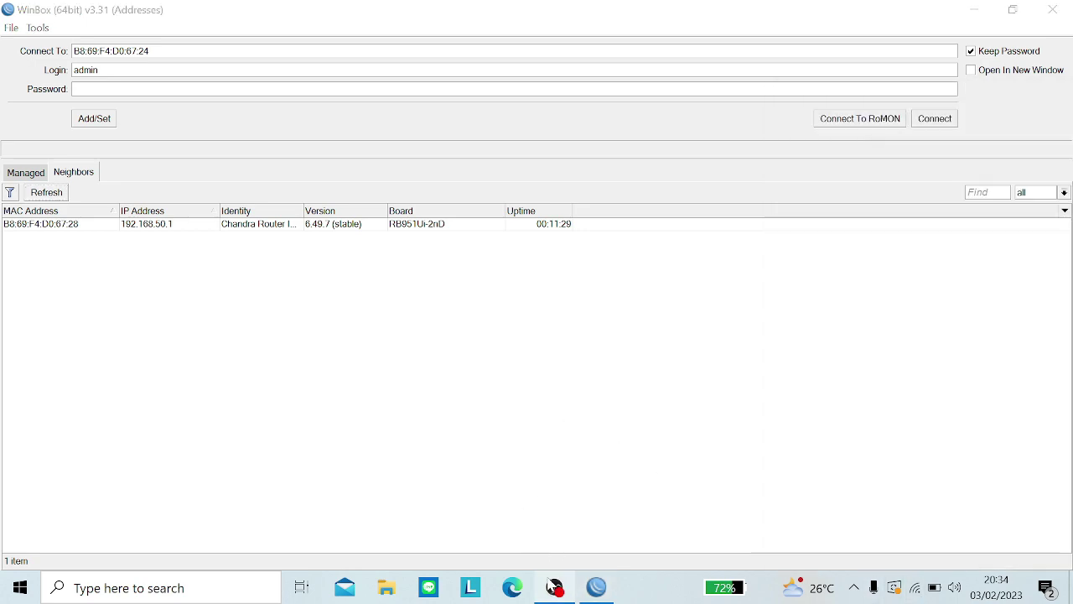
mouse_move(552, 585)
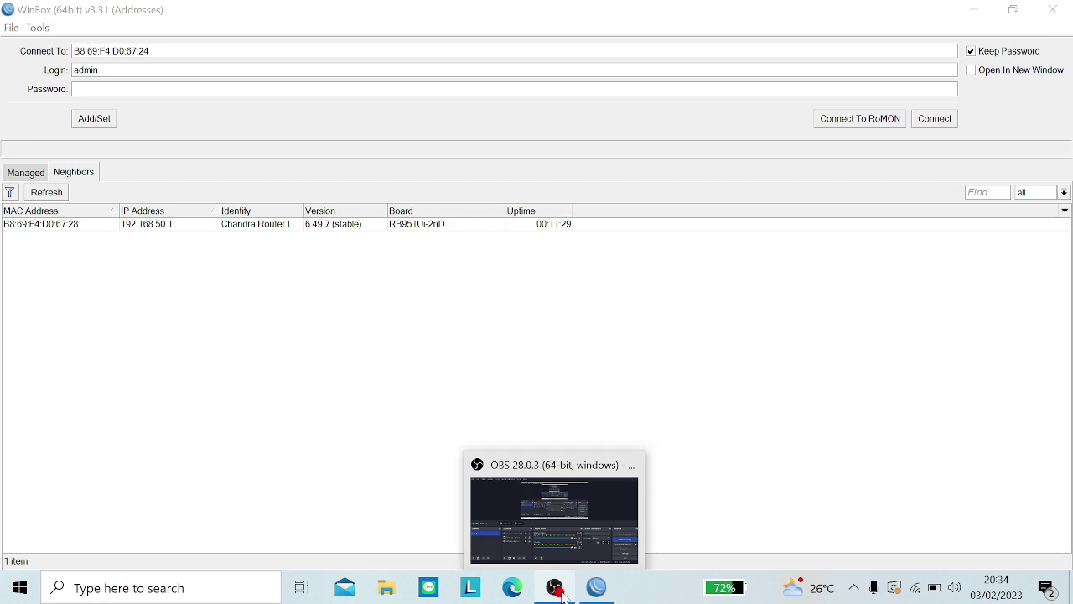
click(564, 595)
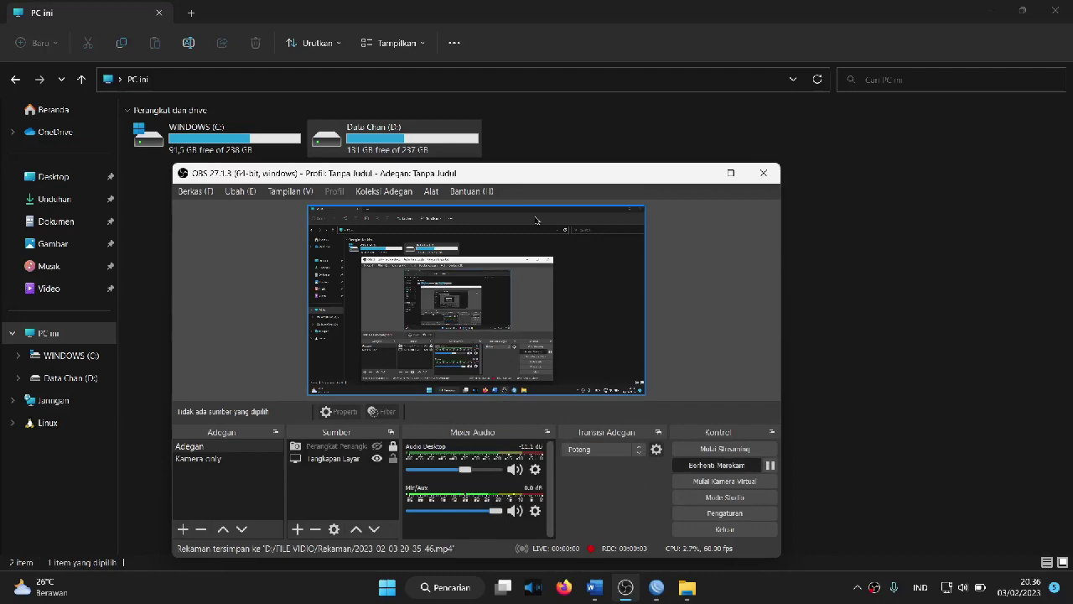
Step: In Dokumen, add a new folder via Baru > Folder and name it Chandra
click(526, 141)
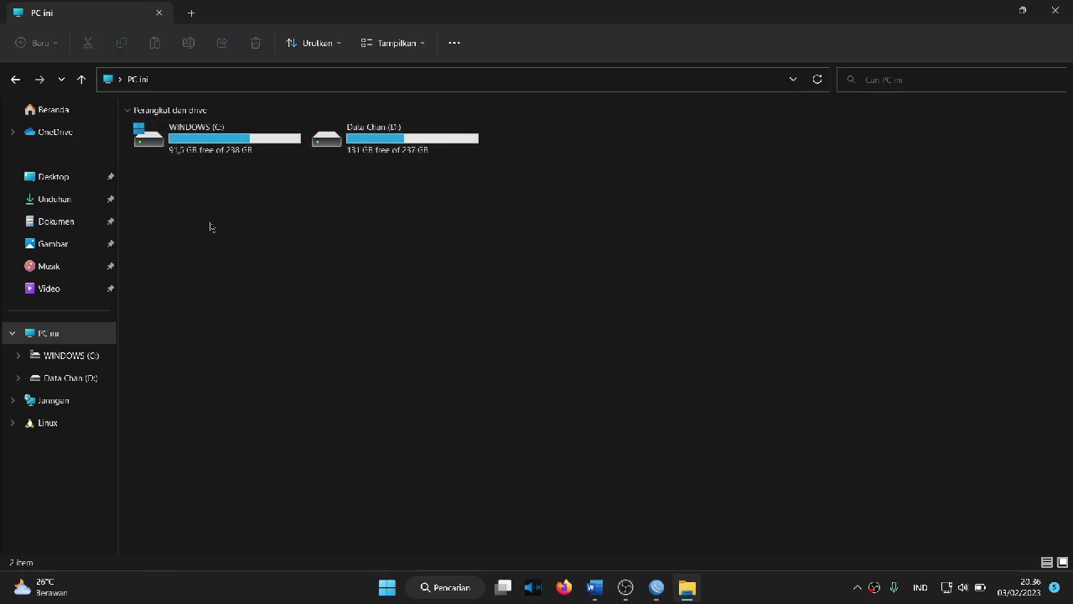
click(85, 224)
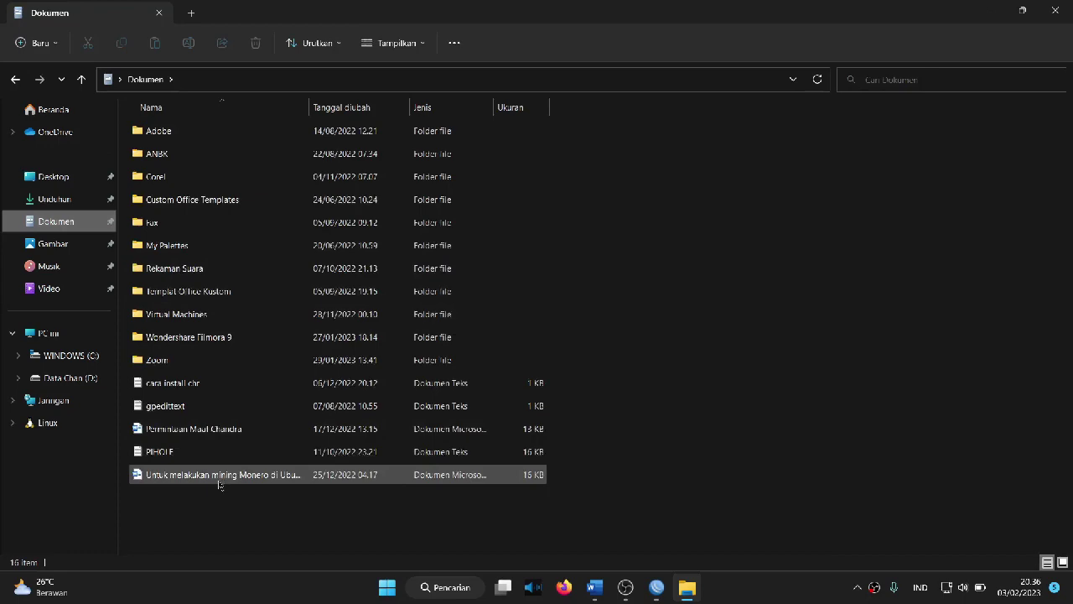
right_click(215, 515)
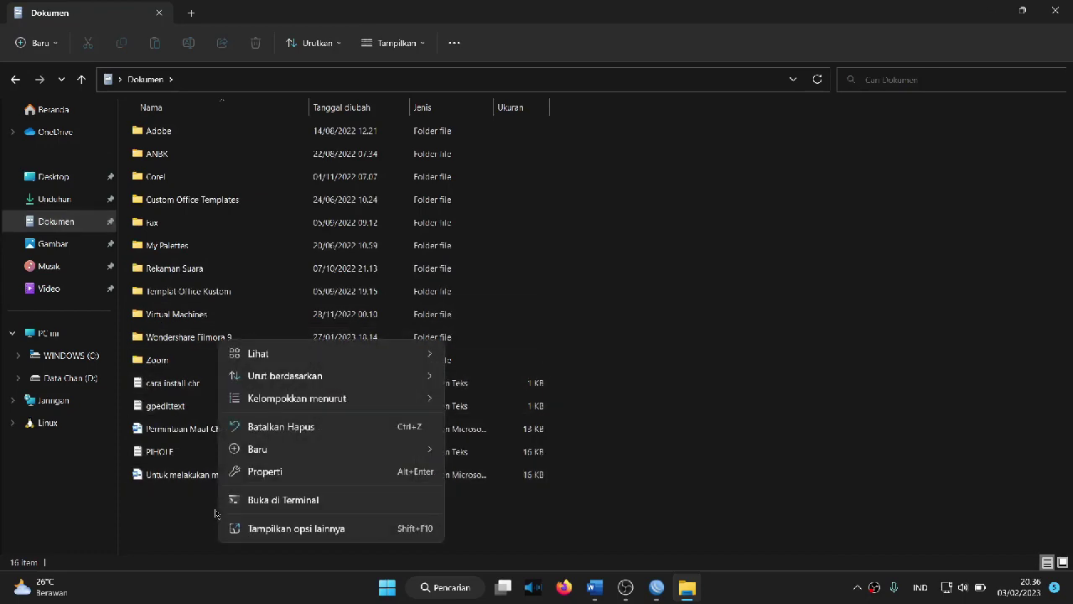
mouse_move(278, 455)
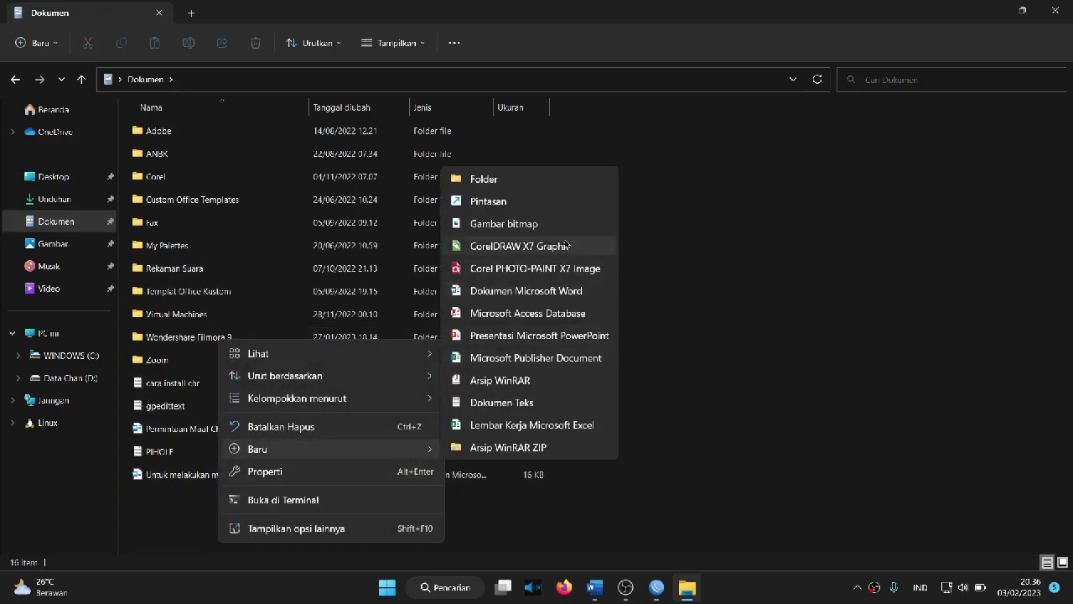
click(509, 183)
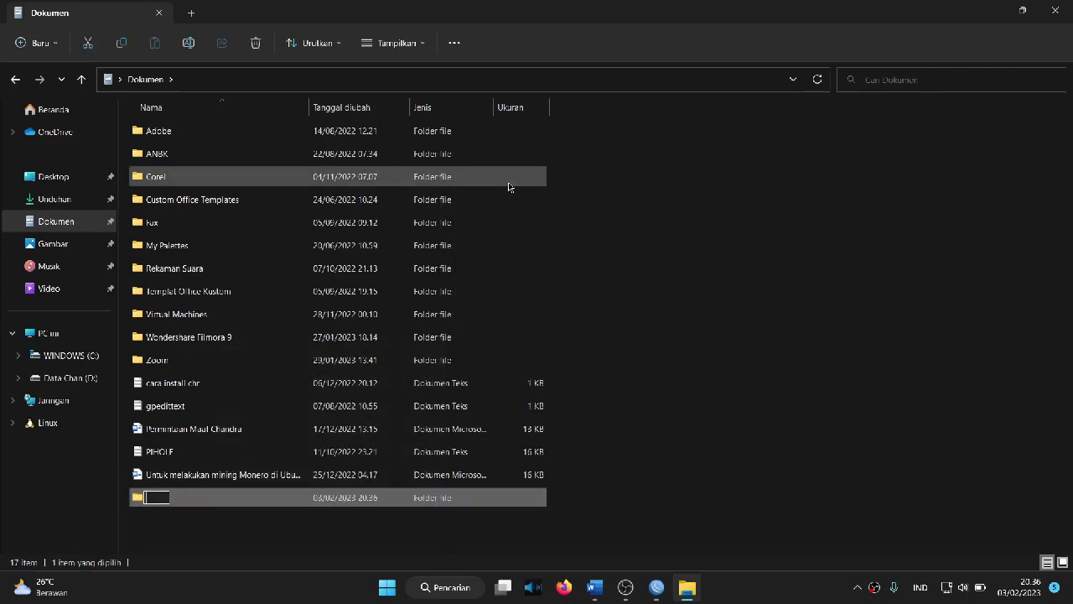
text(chandraA)
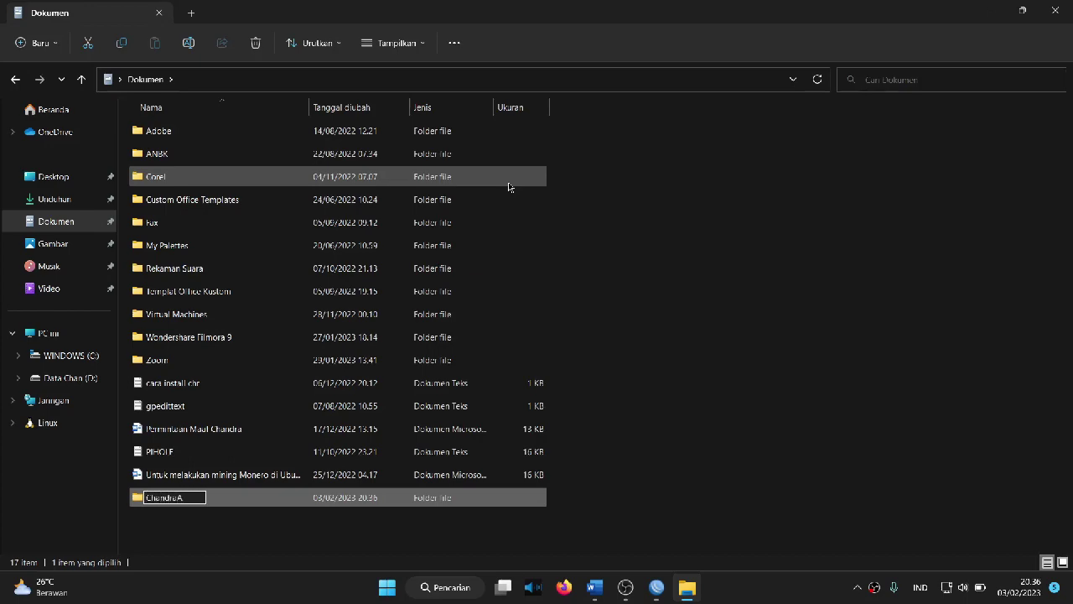
key(BackSpace)
key(Return)
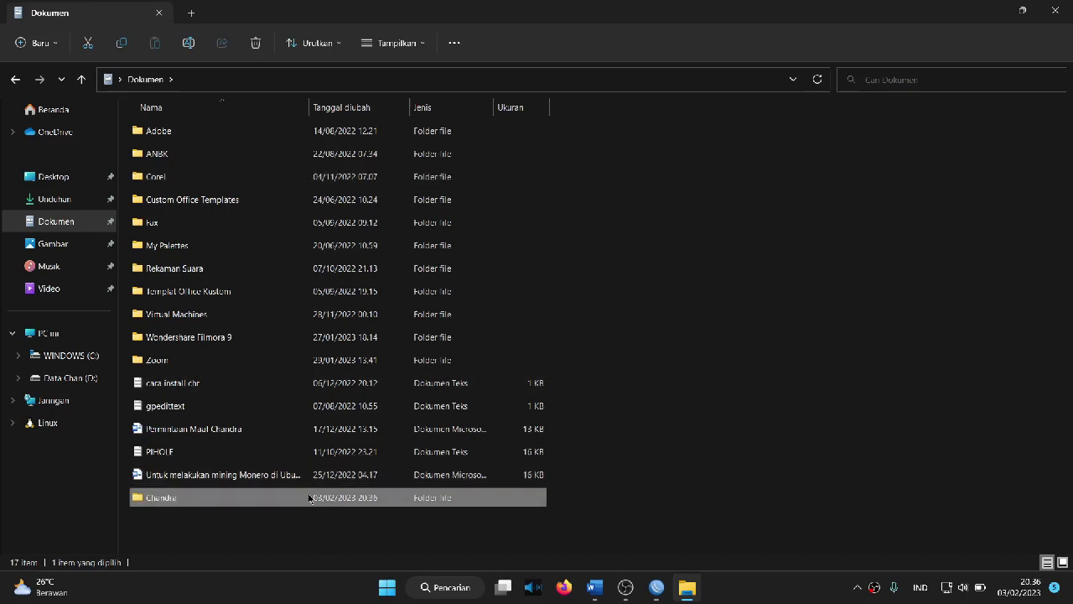
Step: Add Everyone to the Chandra folder's sharing list via Berikan akses ke > Orang tertentu
right_click(308, 498)
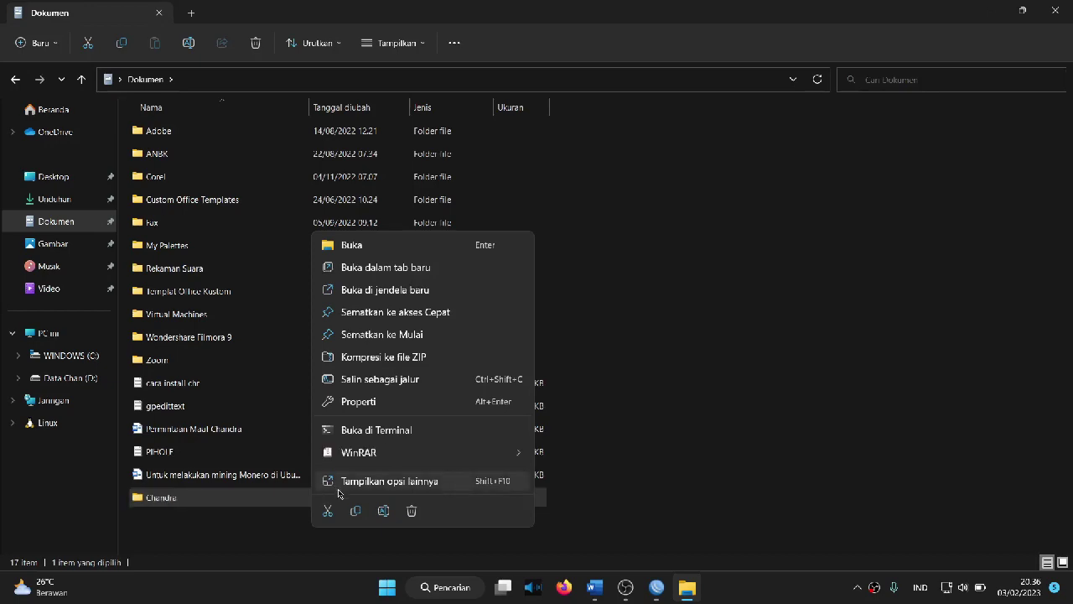
click(339, 481)
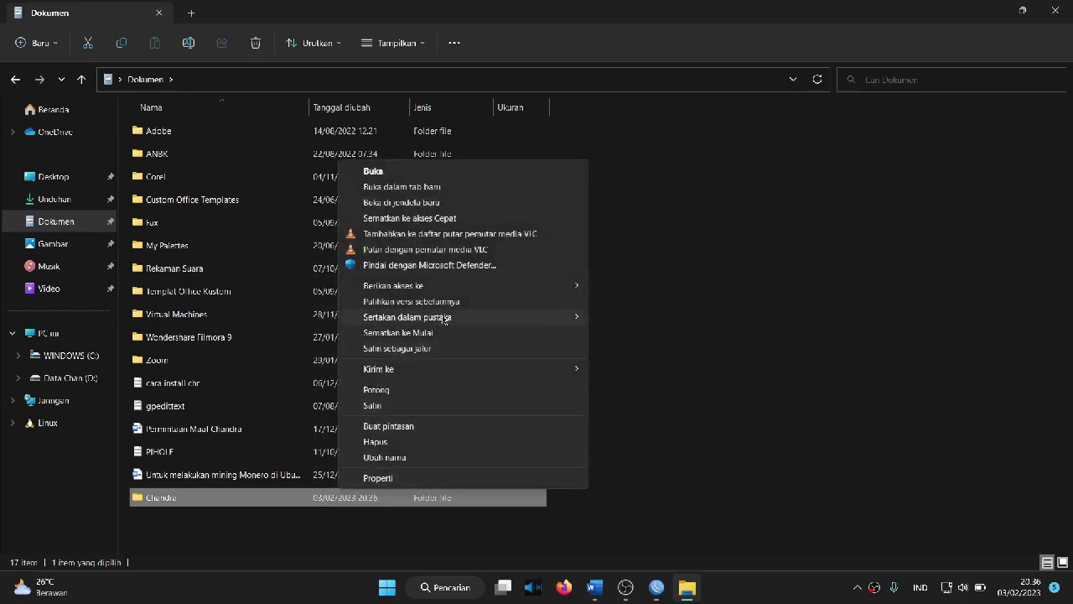
mouse_move(445, 291)
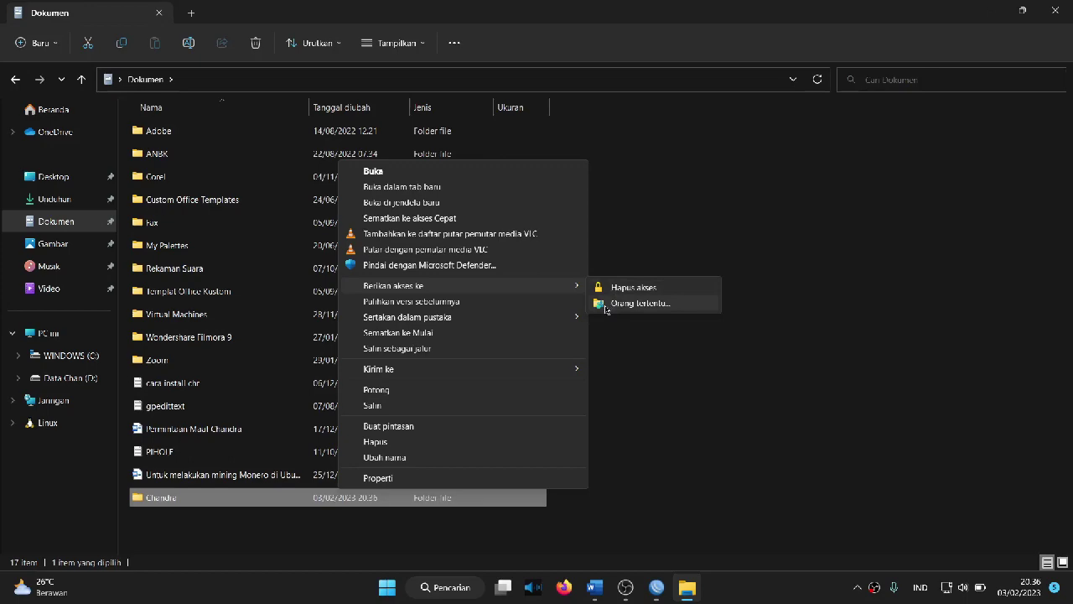
click(606, 308)
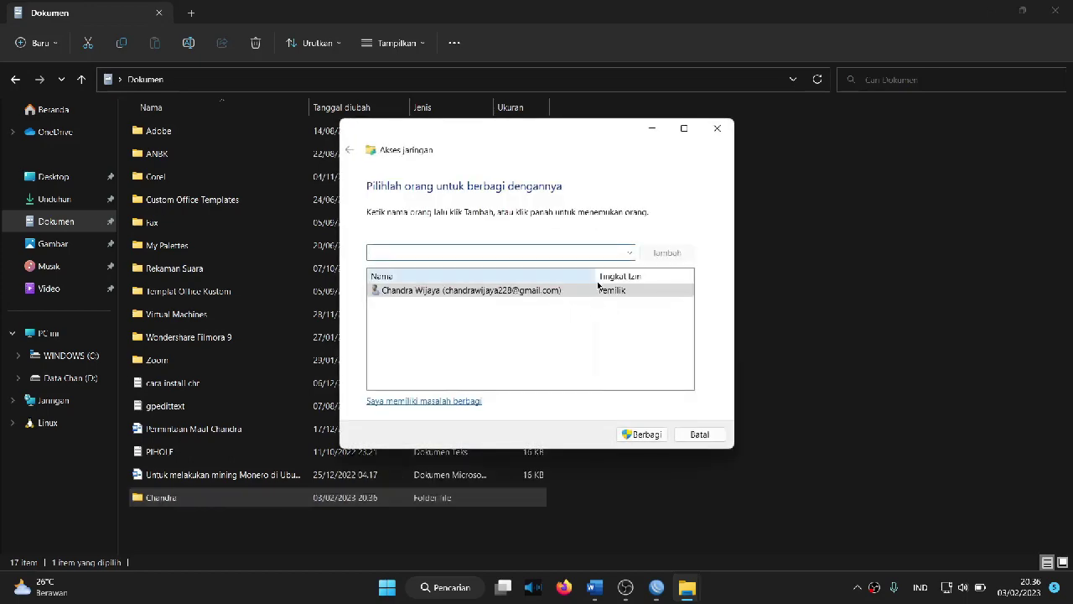
click(629, 252)
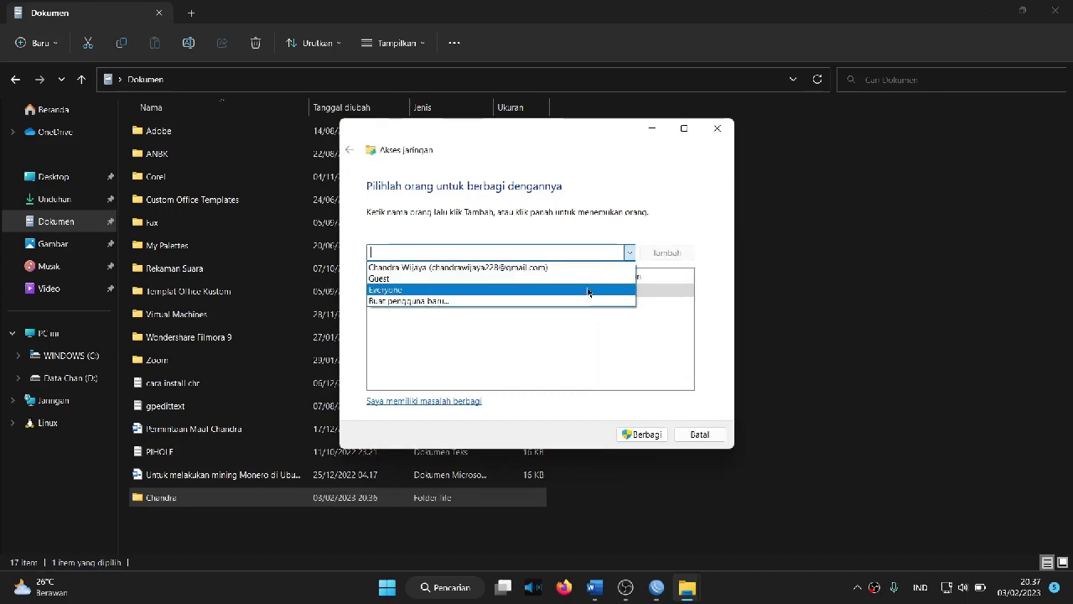
click(589, 290)
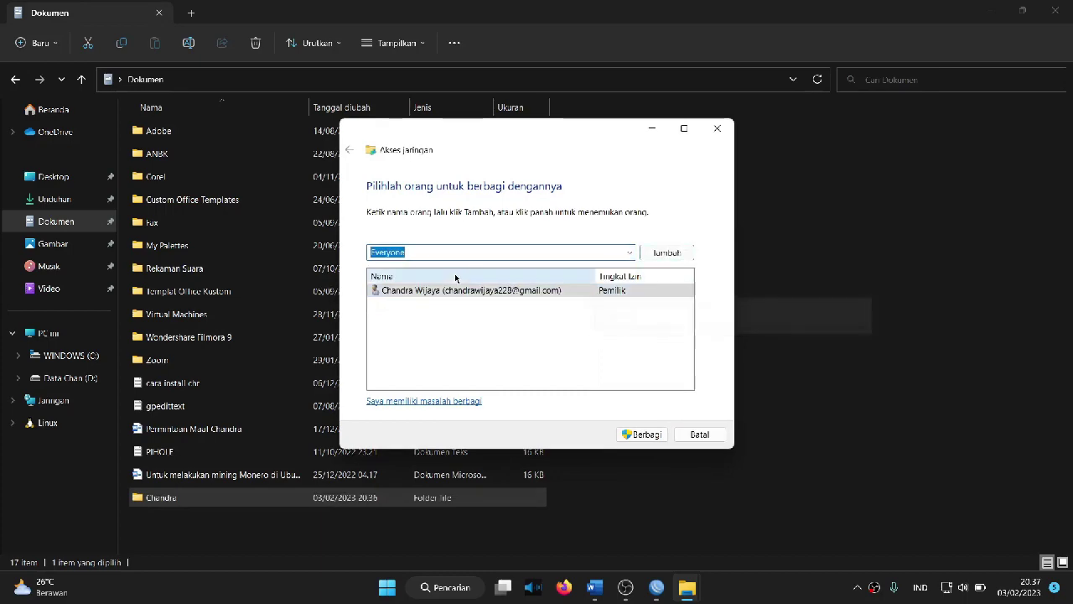
click(657, 252)
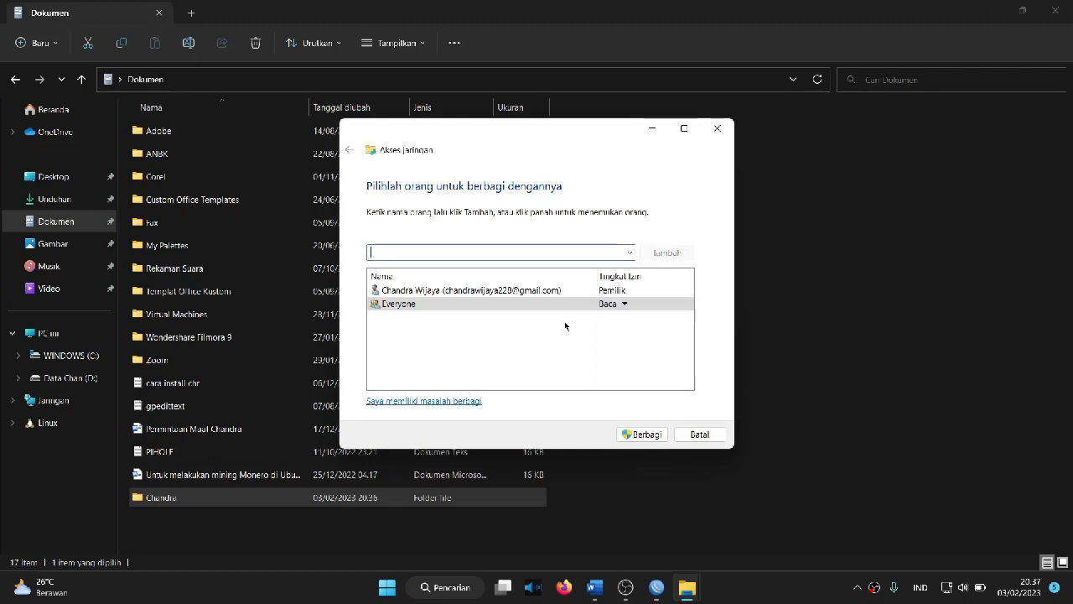
Step: Give Everyone Baca/Tulis, share the folder, and enable network discovery and file sharing
click(613, 305)
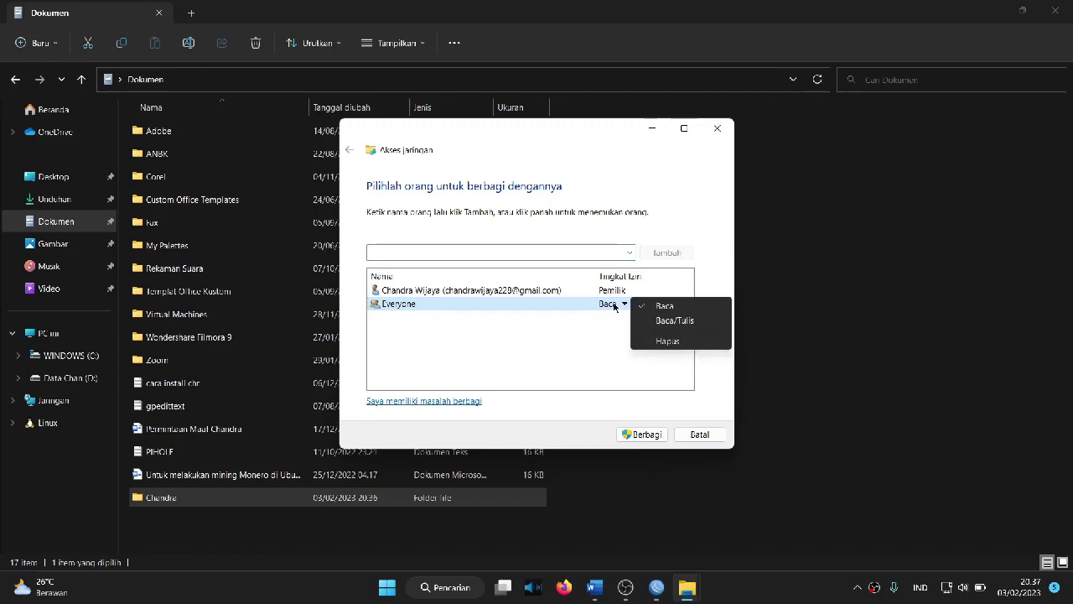
click(663, 324)
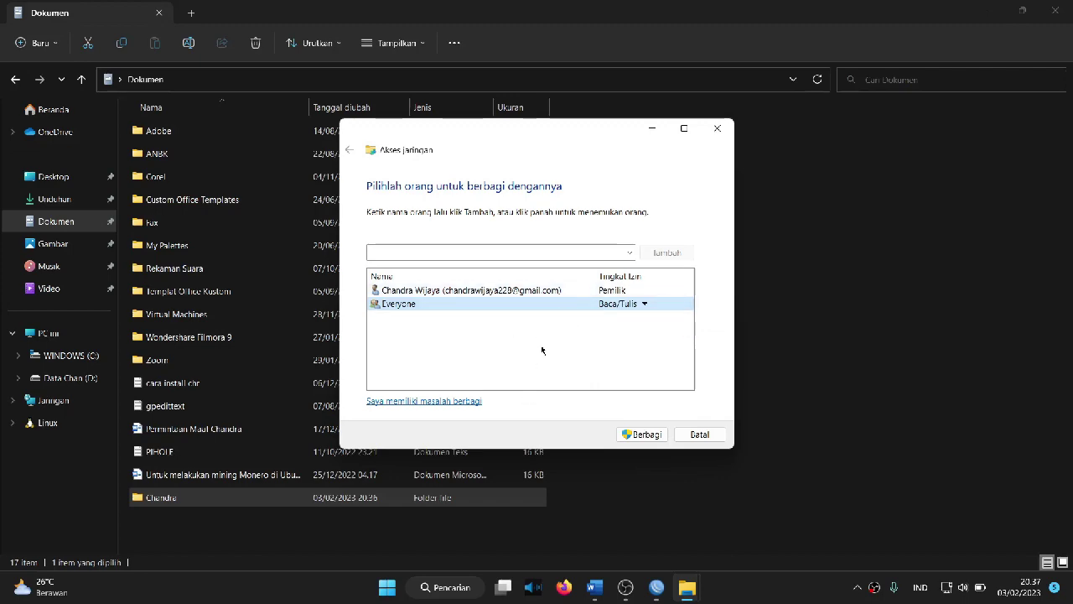
click(635, 435)
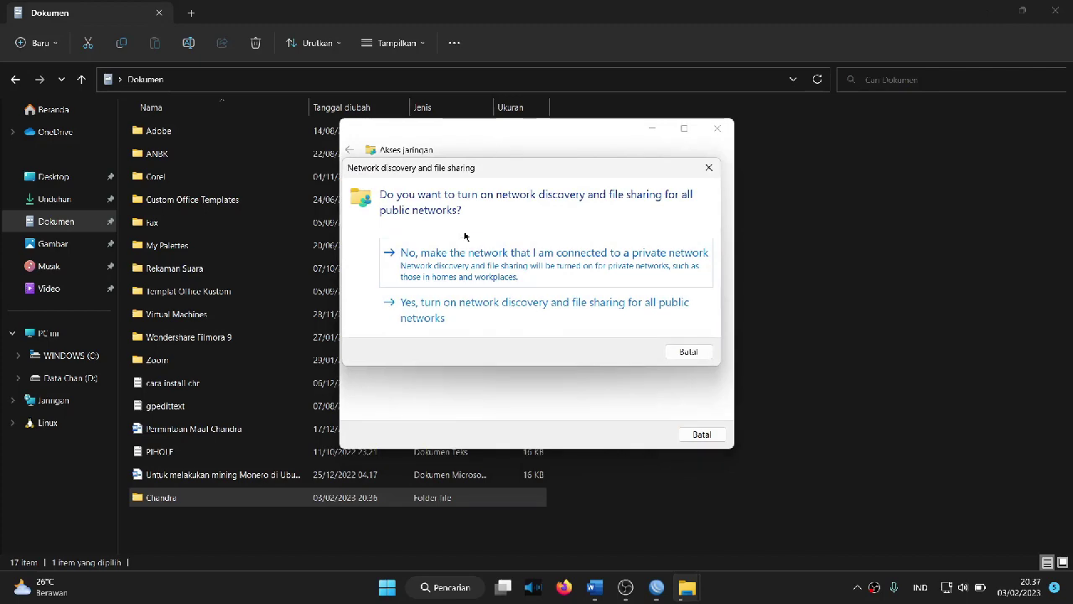
click(433, 320)
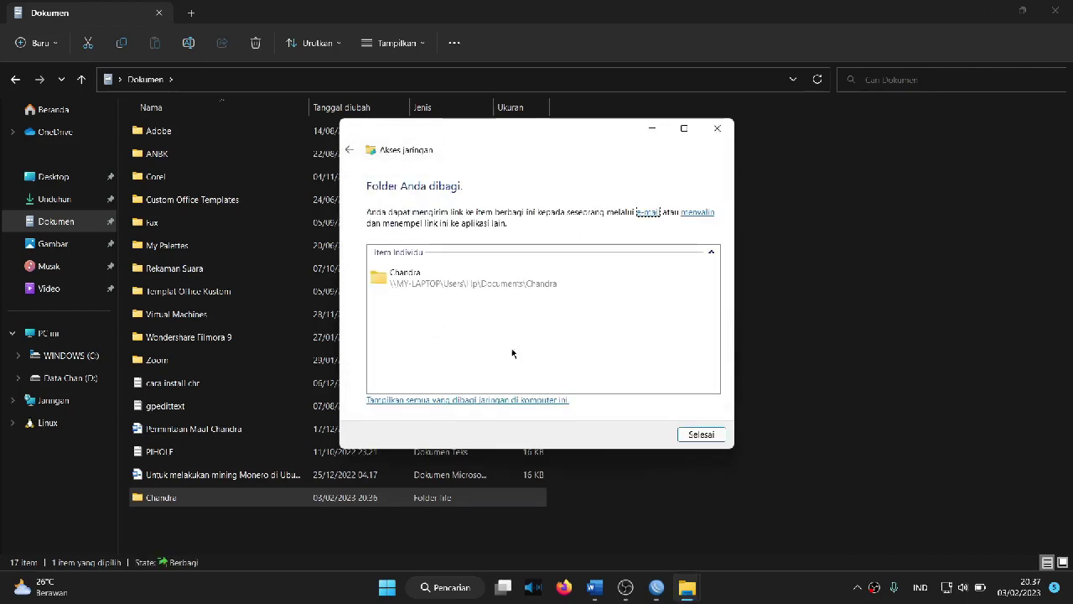
click(719, 437)
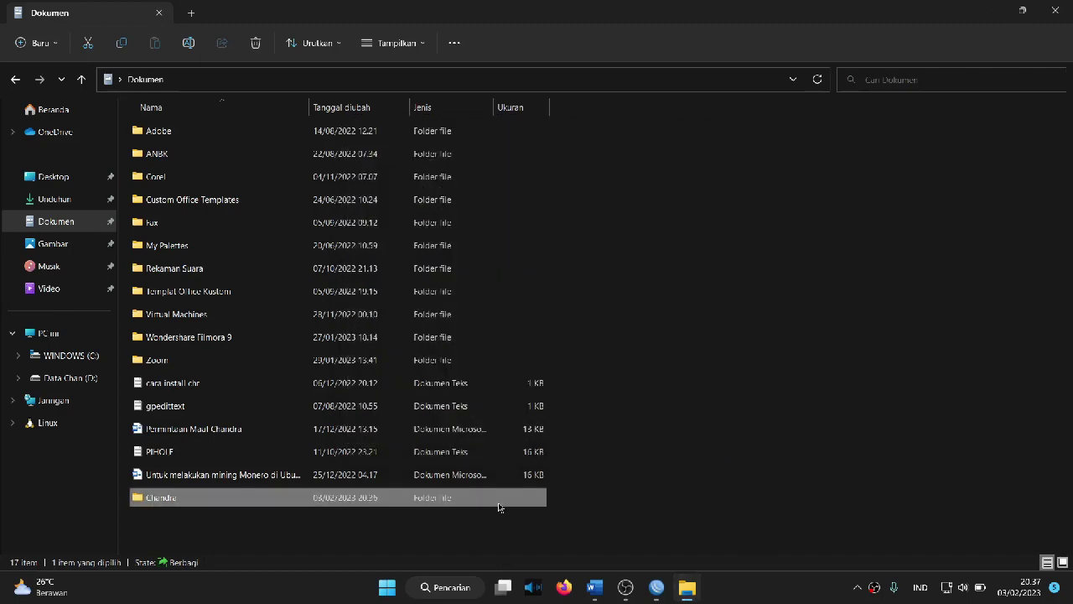
Step: Open Panel Kontrol and go via Jaringan dan Internet and Network and Sharing Center to advanced sharing settings
key(super)
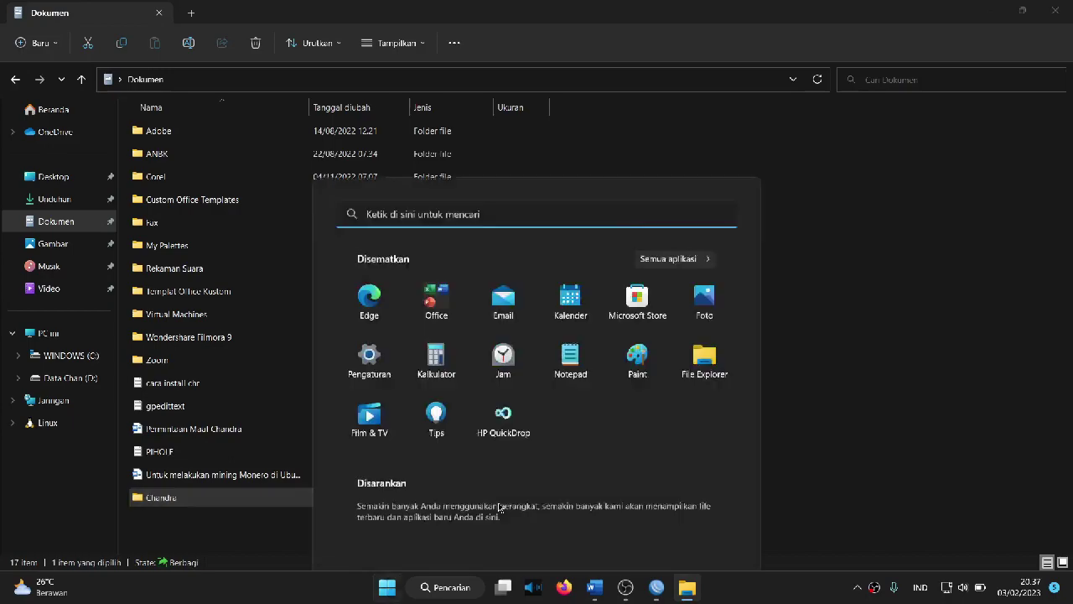
text(PA)
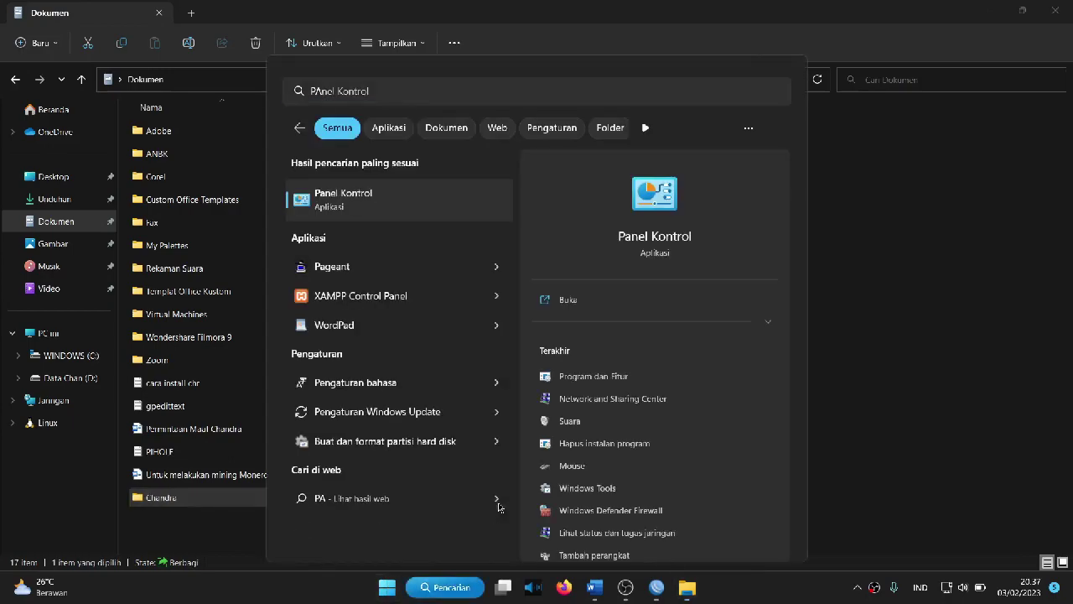
key(Return)
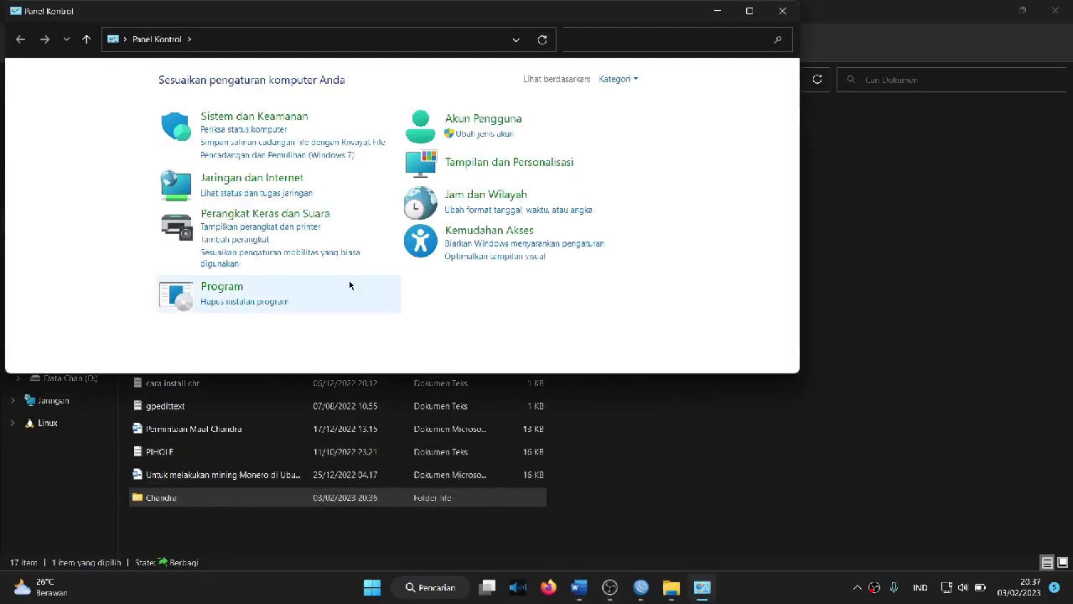
click(241, 179)
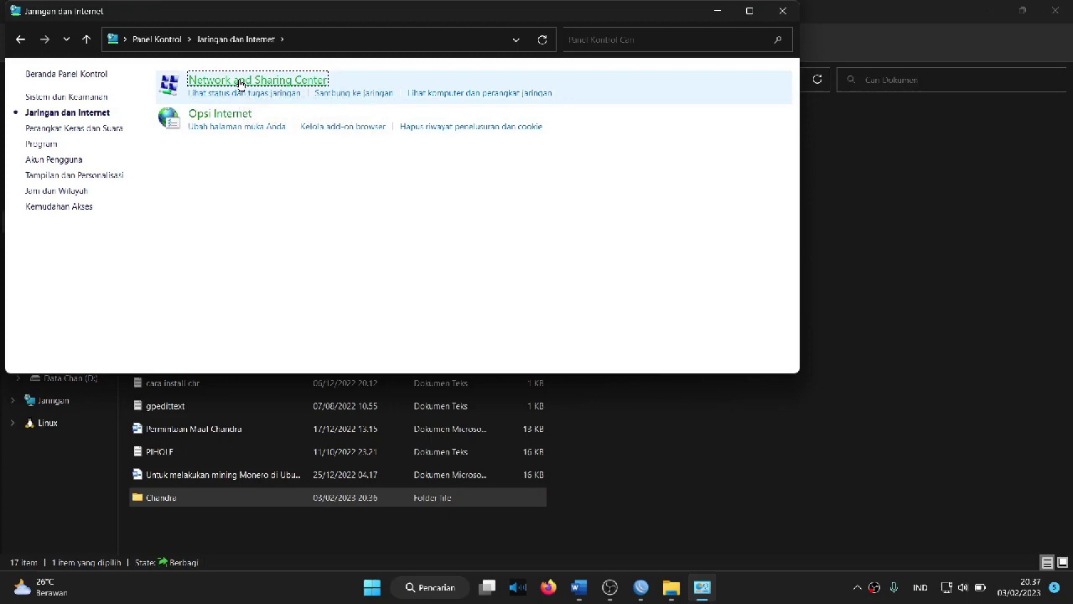
click(240, 82)
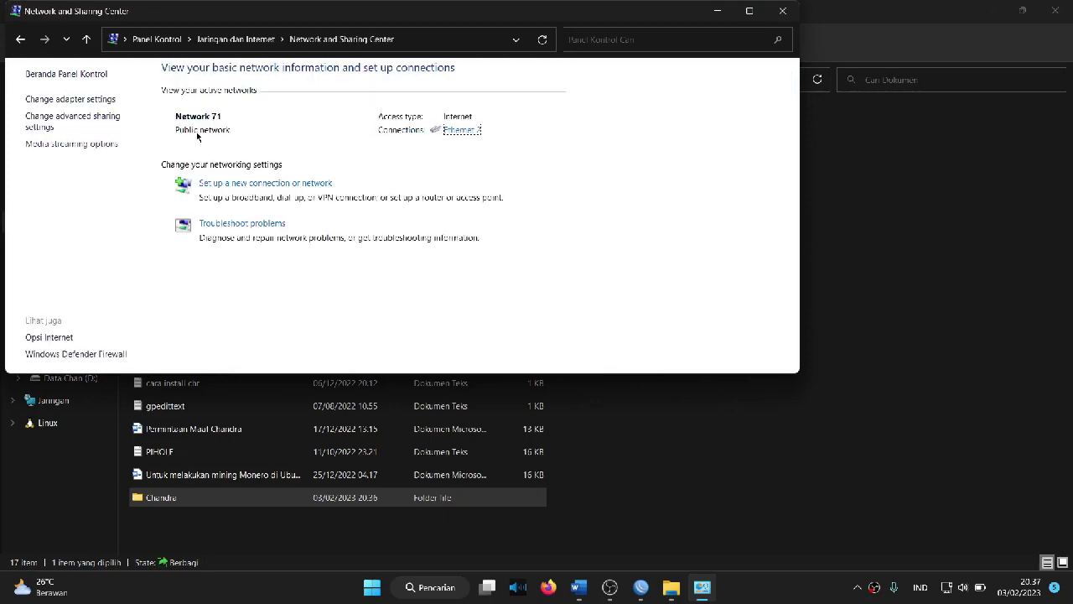
click(99, 123)
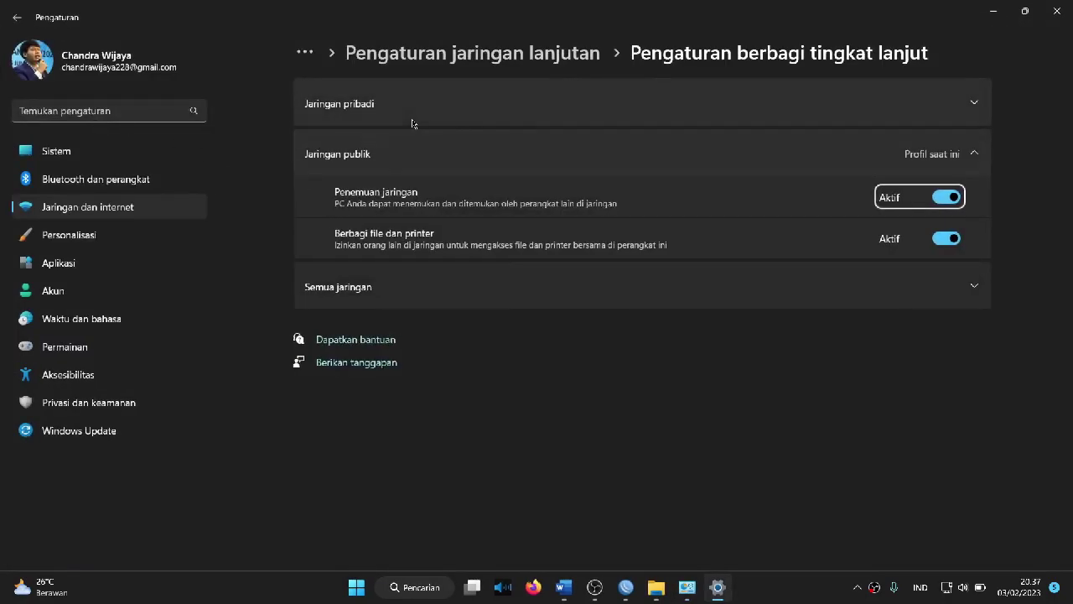
Step: Expand the Jaringan pribadi and Semua jaringan sections to review their sharing options
click(546, 102)
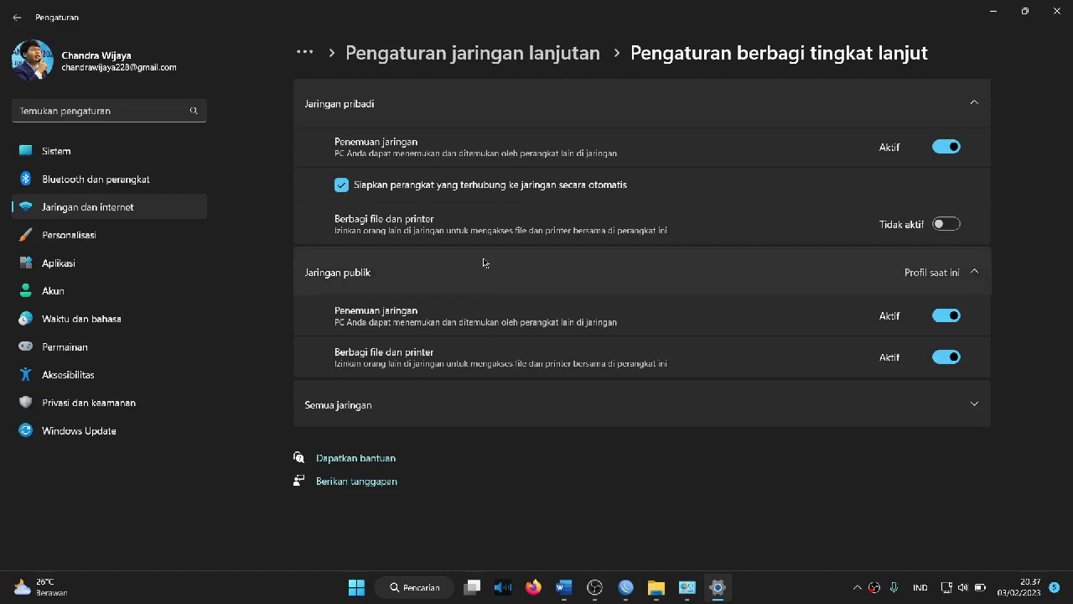
click(421, 409)
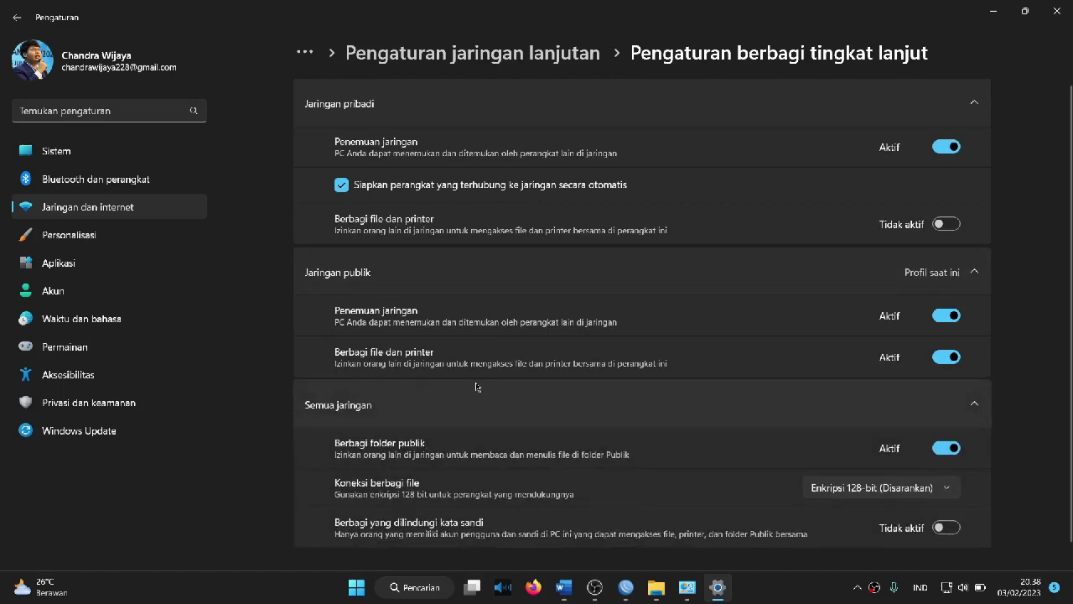
scroll(476, 387, down, 1)
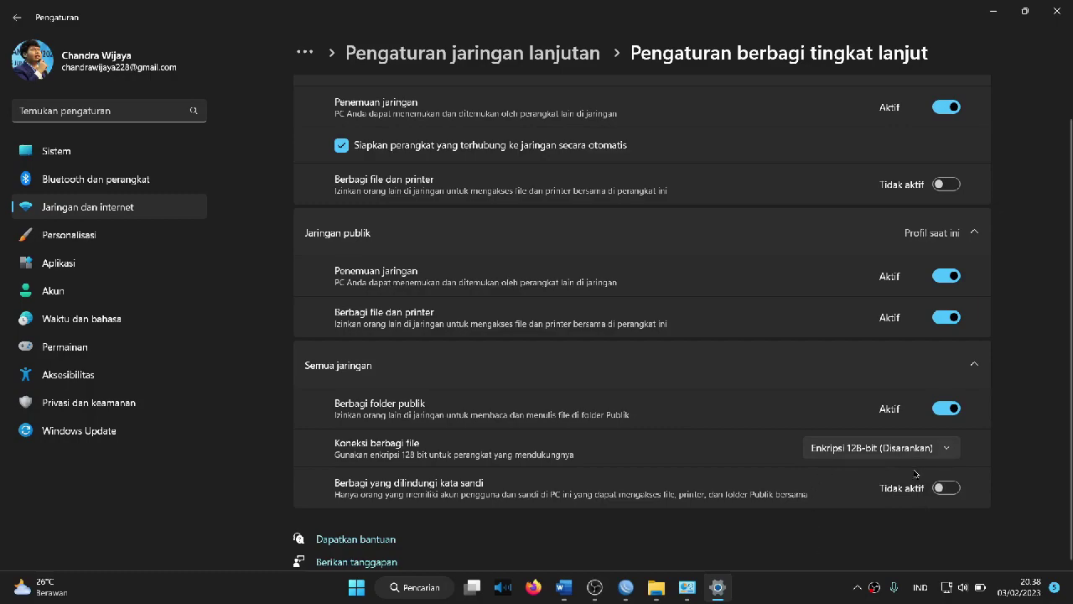
Step: Review the advanced sharing options, then close the Windows Settings window
scroll(818, 428, up, 1)
scroll(818, 453, down, 1)
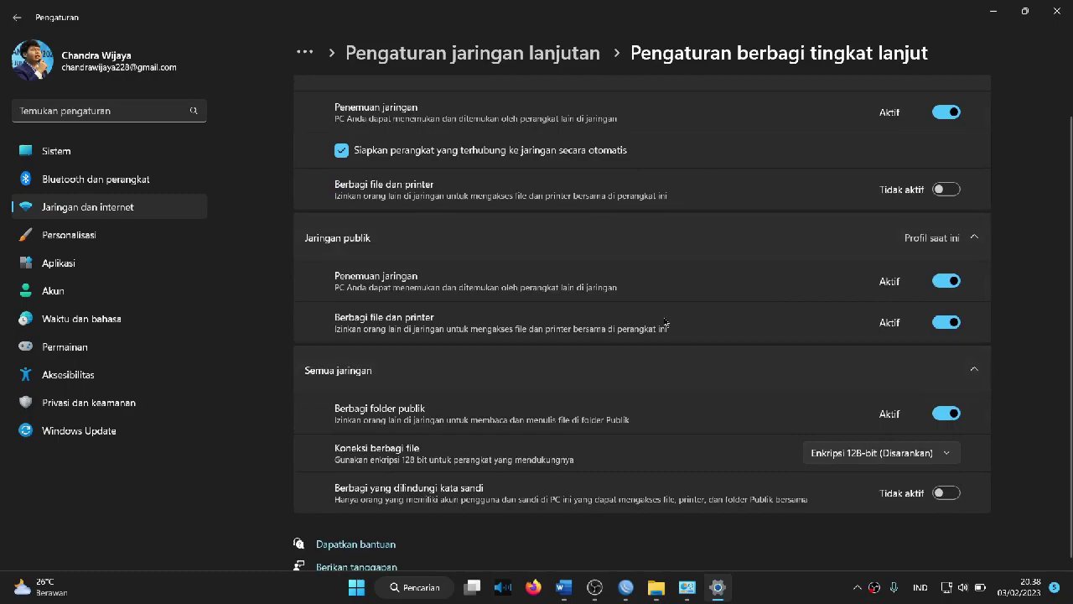
scroll(805, 490, up, 1)
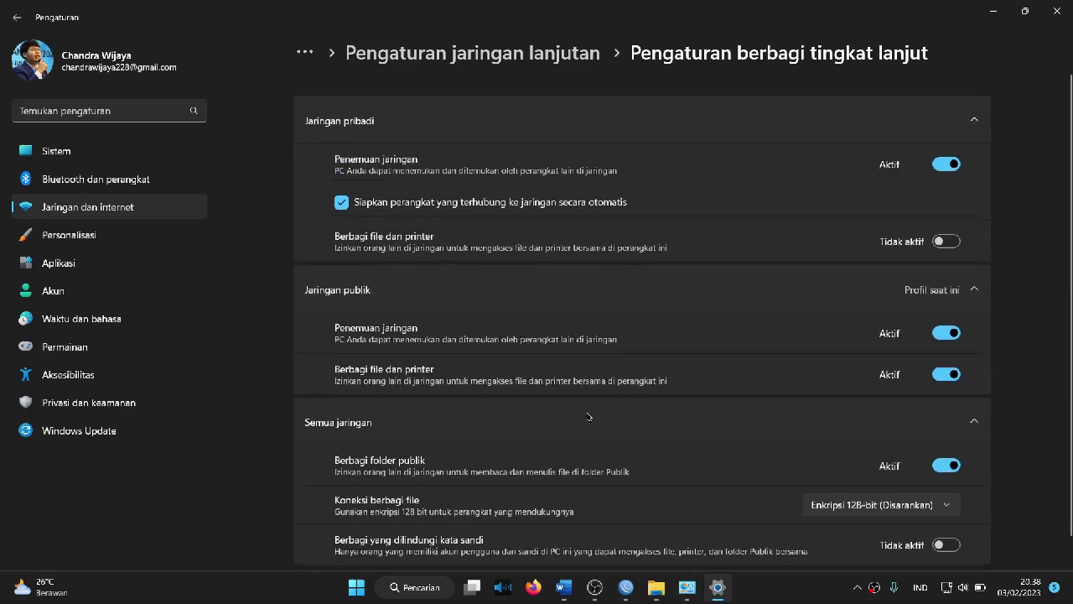
scroll(755, 503, down, 1)
scroll(581, 551, up, 1)
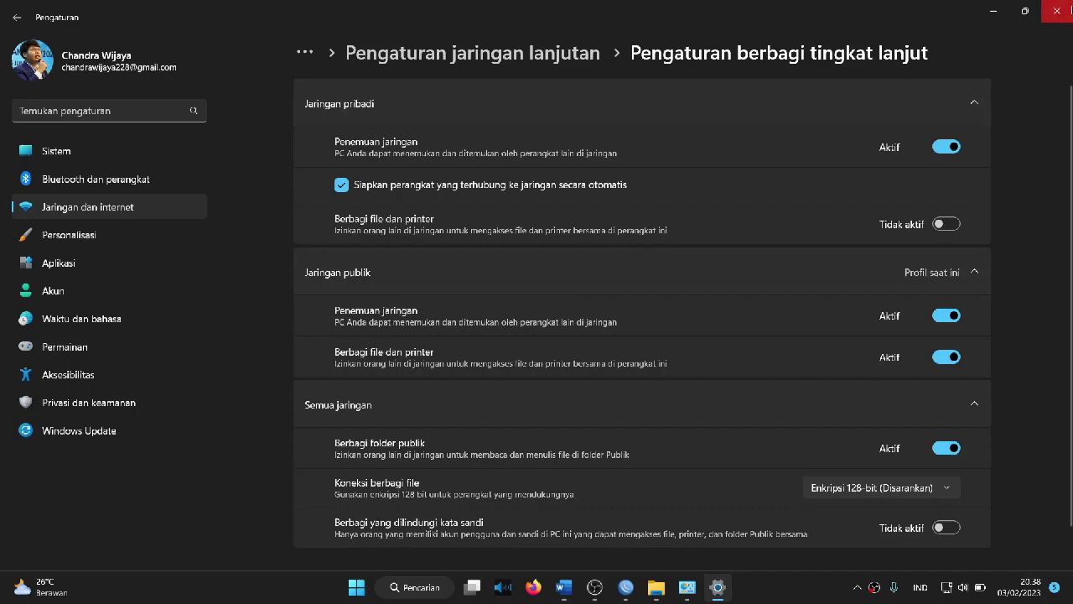
click(1057, 10)
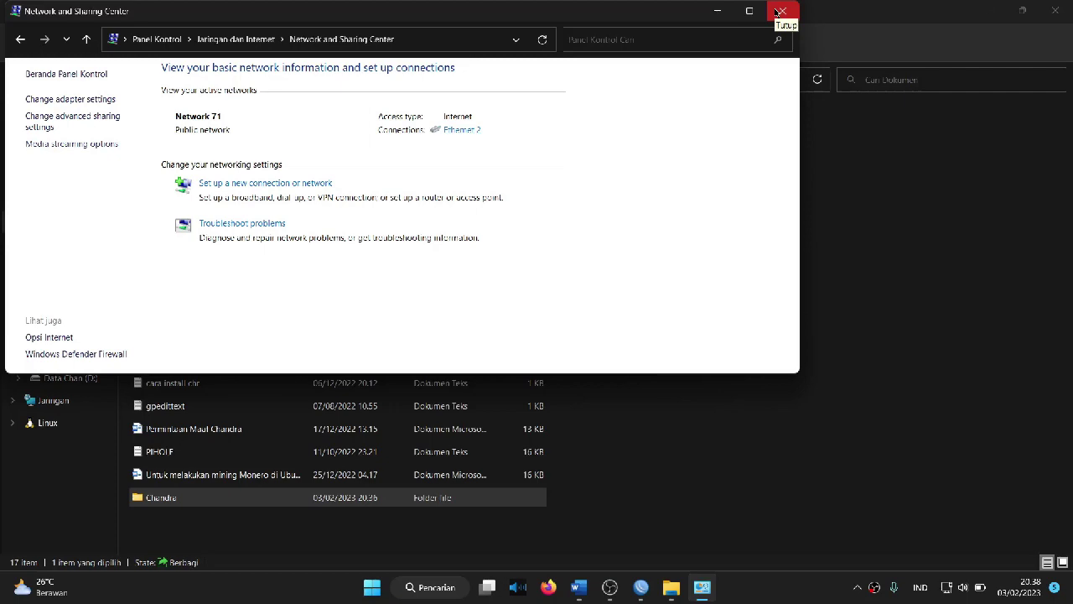
Step: Close Network and Sharing Center, open the empty personal folder in Documents, and bring up OBS
click(781, 12)
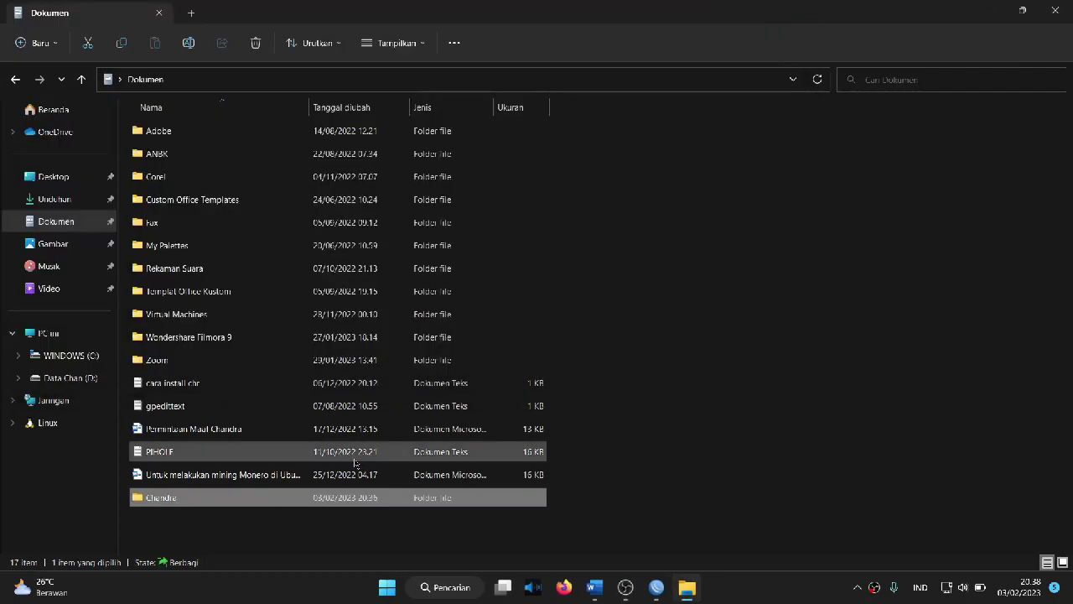
double_click(327, 499)
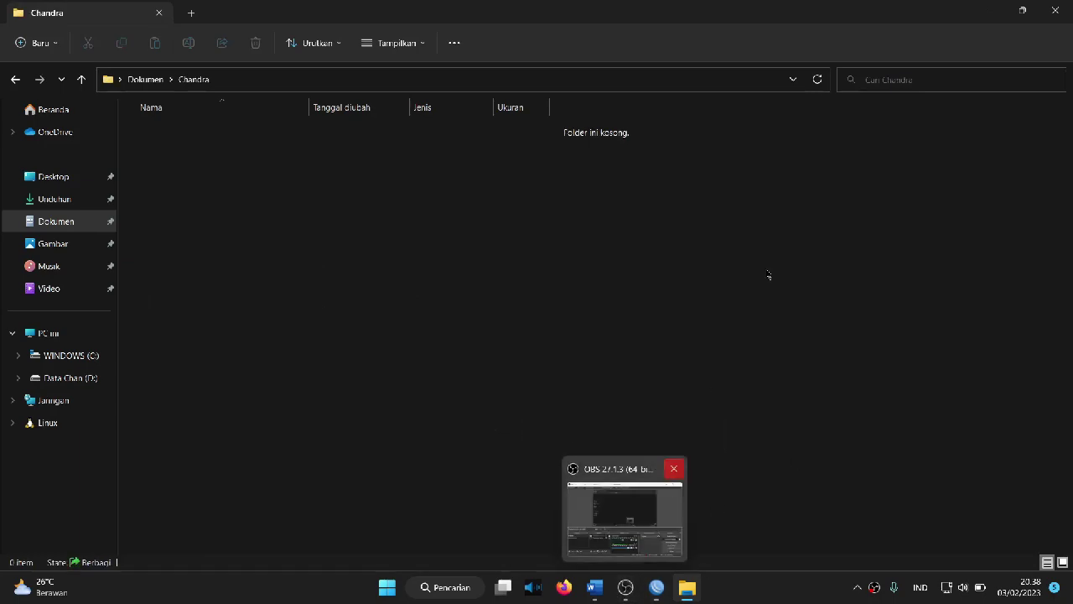
click(626, 587)
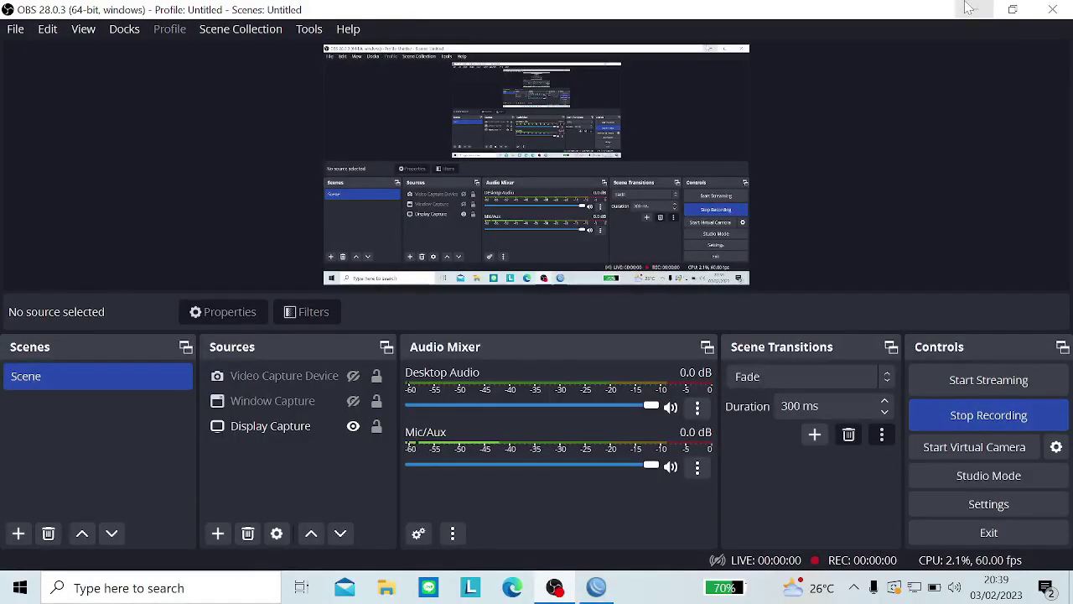
Step: Refresh WinBox's neighbour list down to the 192.168.1.65 router, then open File Explorer at Quick access
click(970, 9)
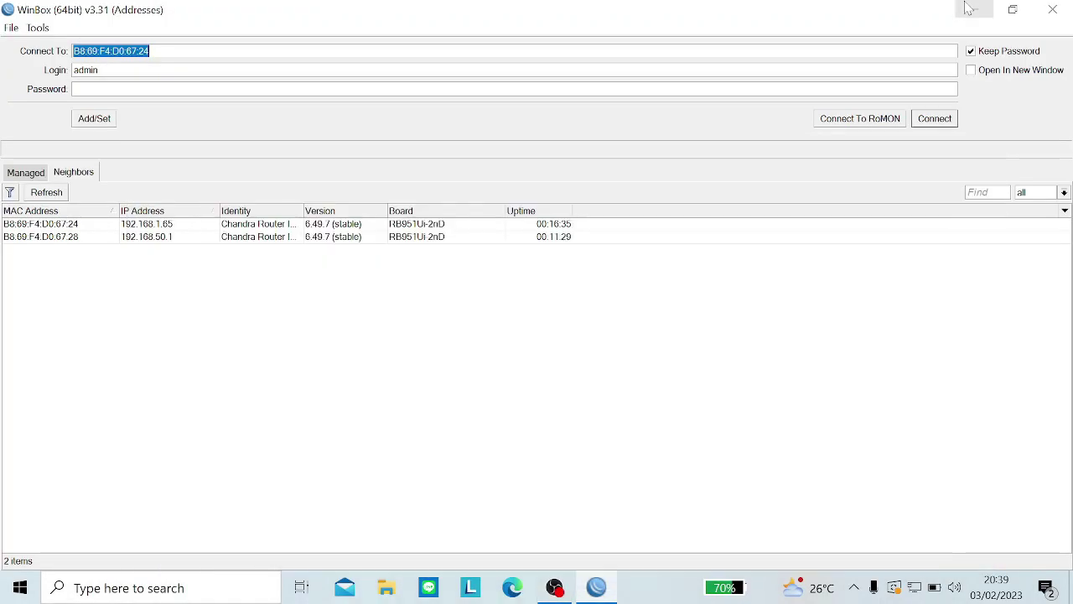
click(556, 589)
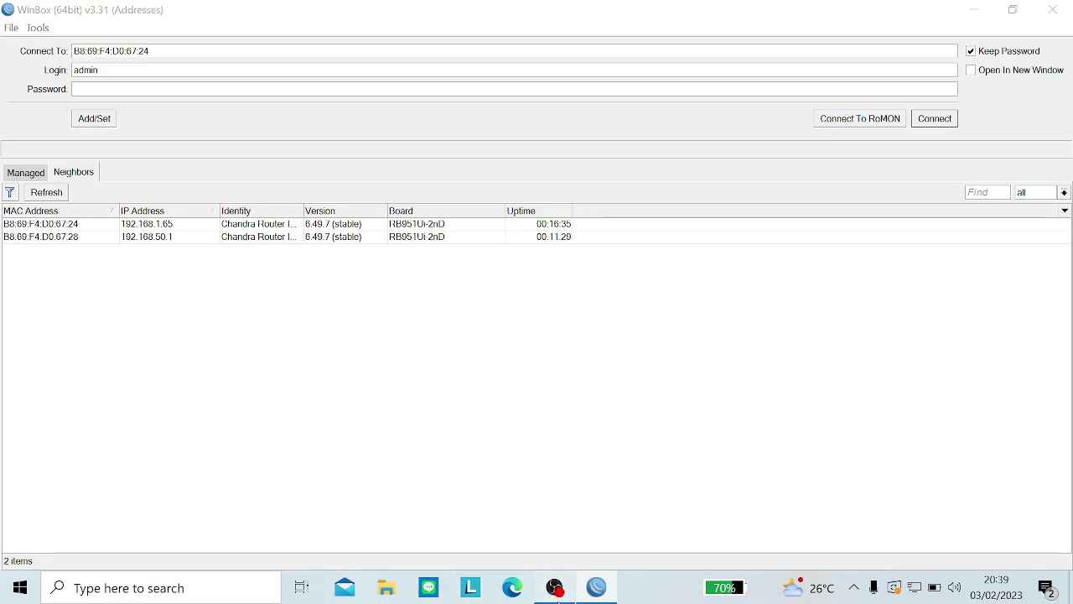
click(555, 589)
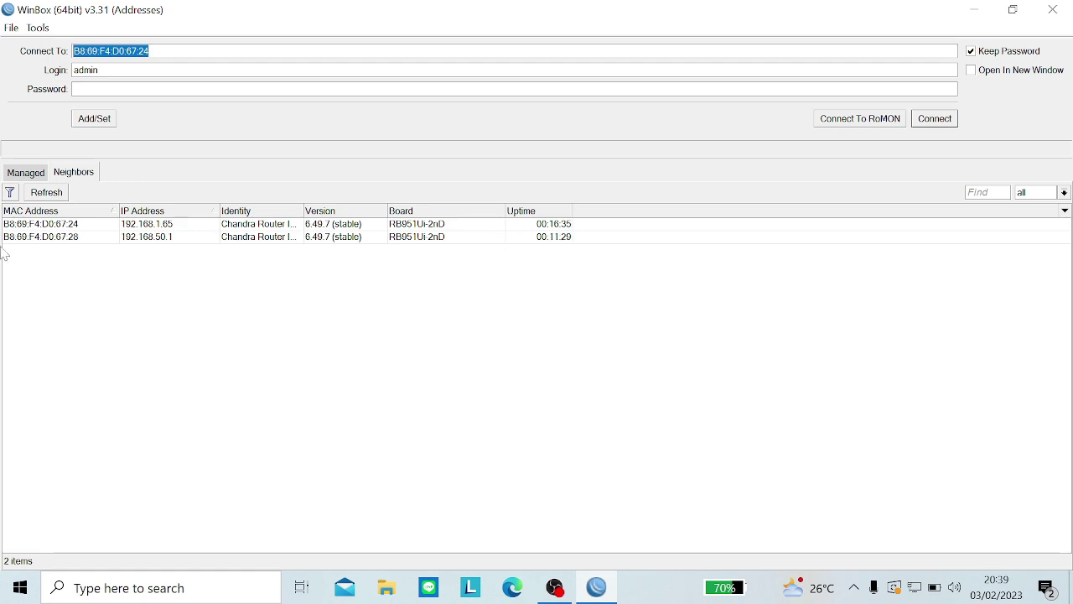
click(43, 194)
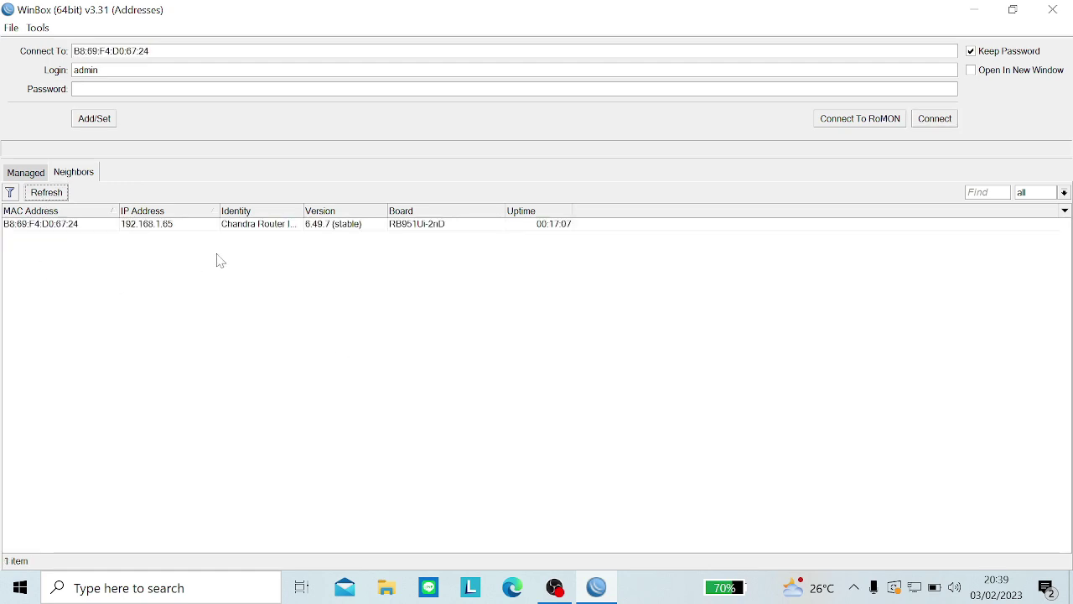
click(395, 591)
click(389, 588)
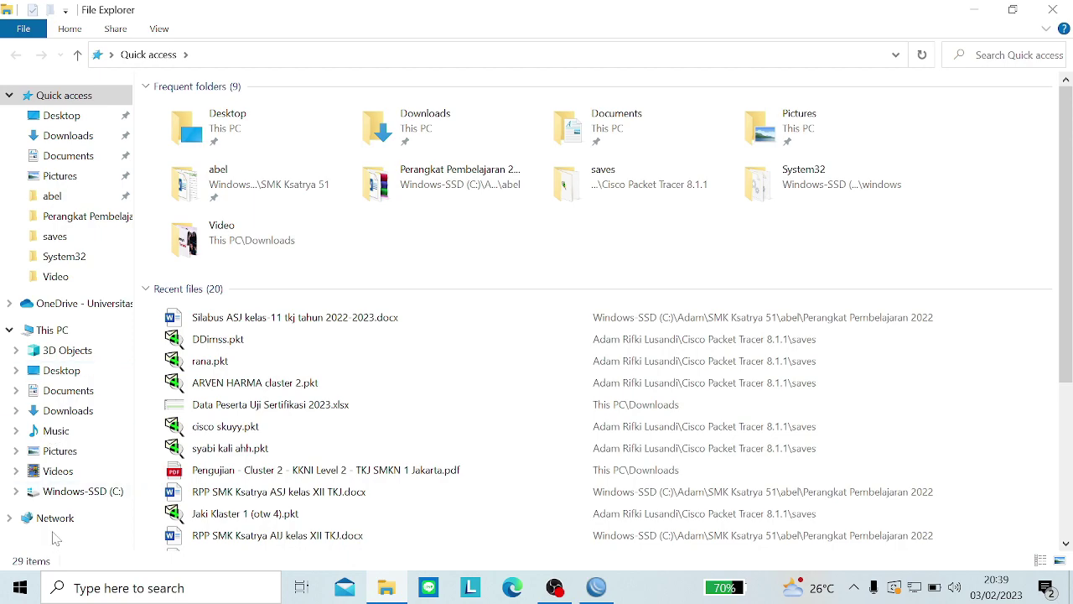
Step: Enable network discovery and file sharing for public networks so LAPTOP-1BK8K0SL appears under Network
click(52, 519)
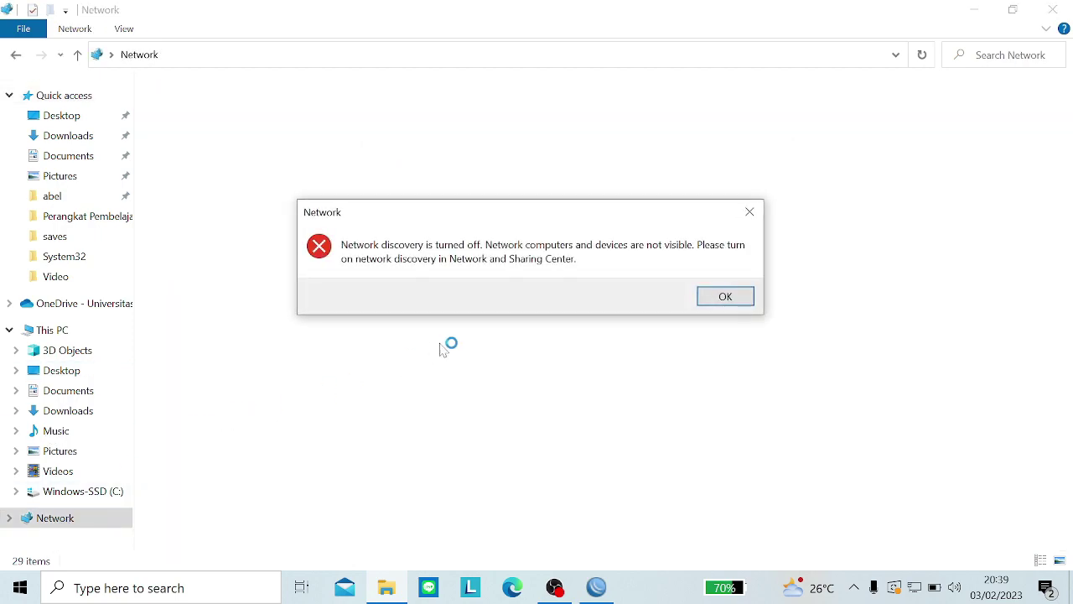
click(743, 300)
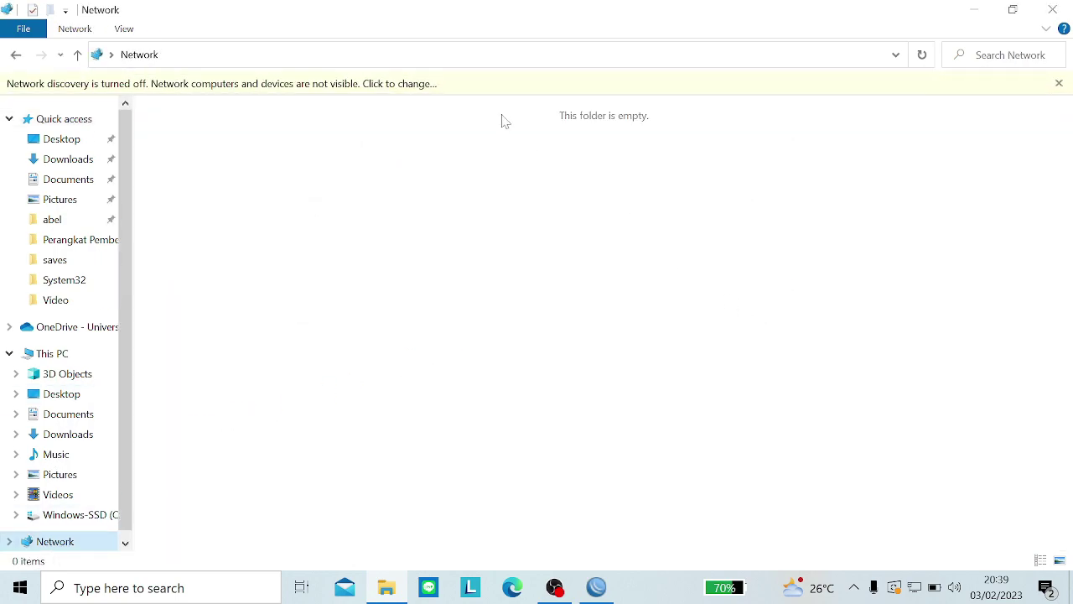
click(481, 88)
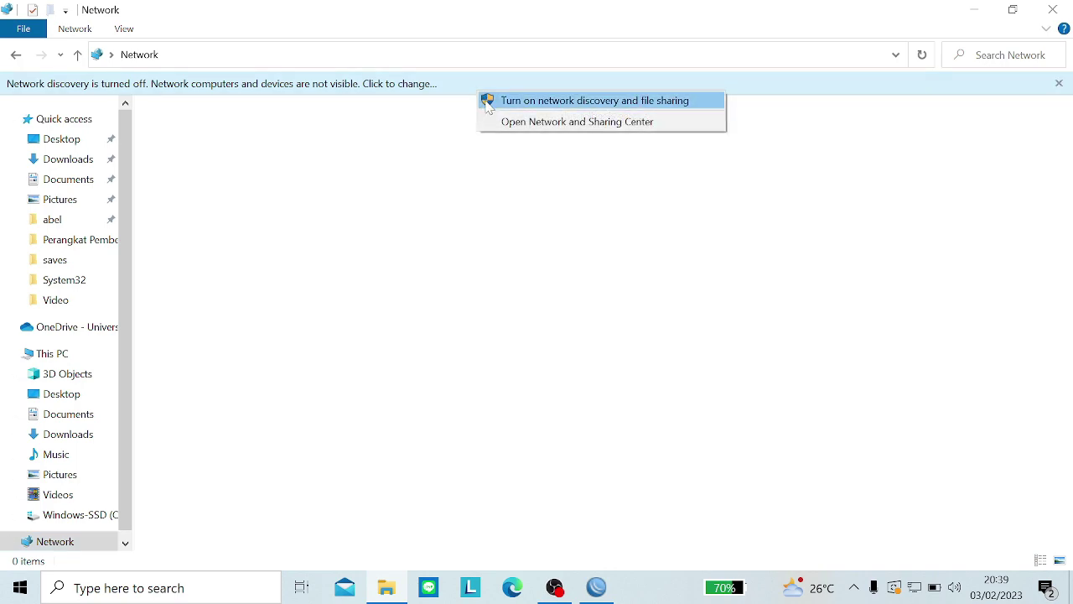
click(490, 102)
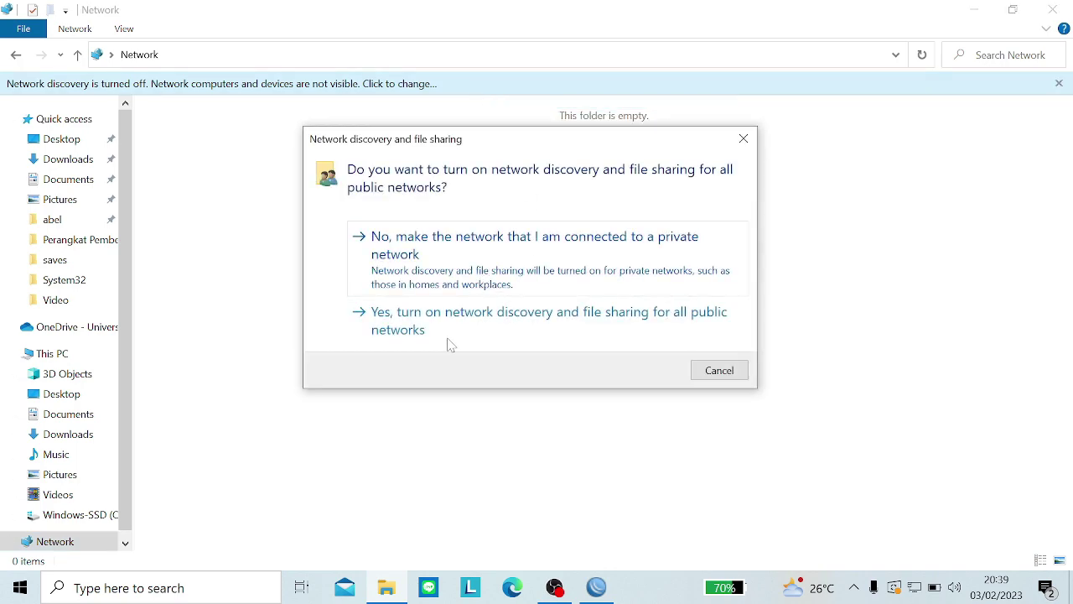
click(443, 335)
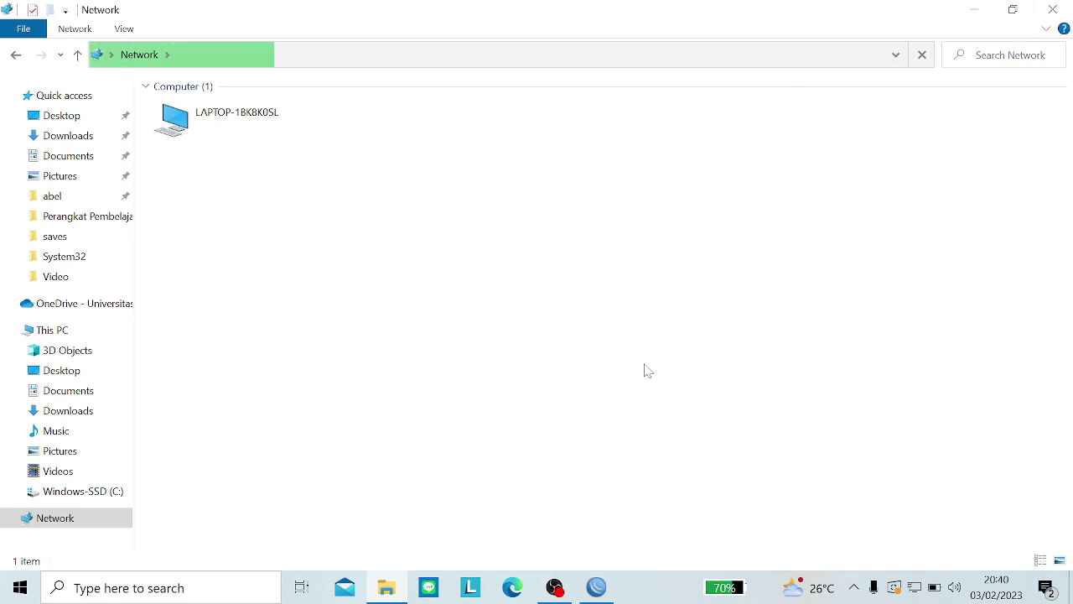
Step: Open Windows Security from the tray and go to Firewall & network protection
click(856, 594)
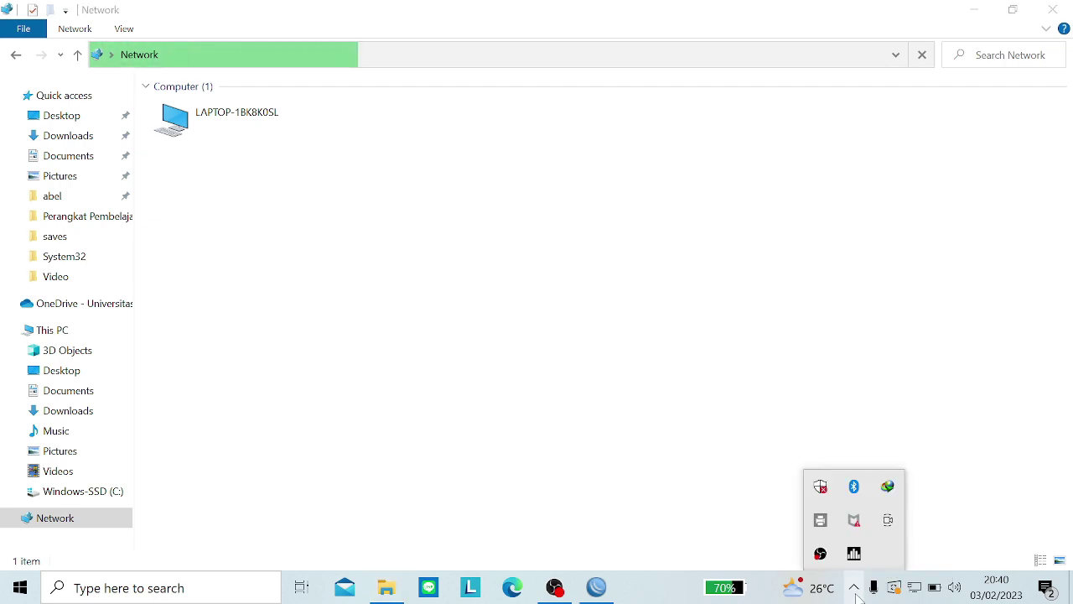
click(817, 489)
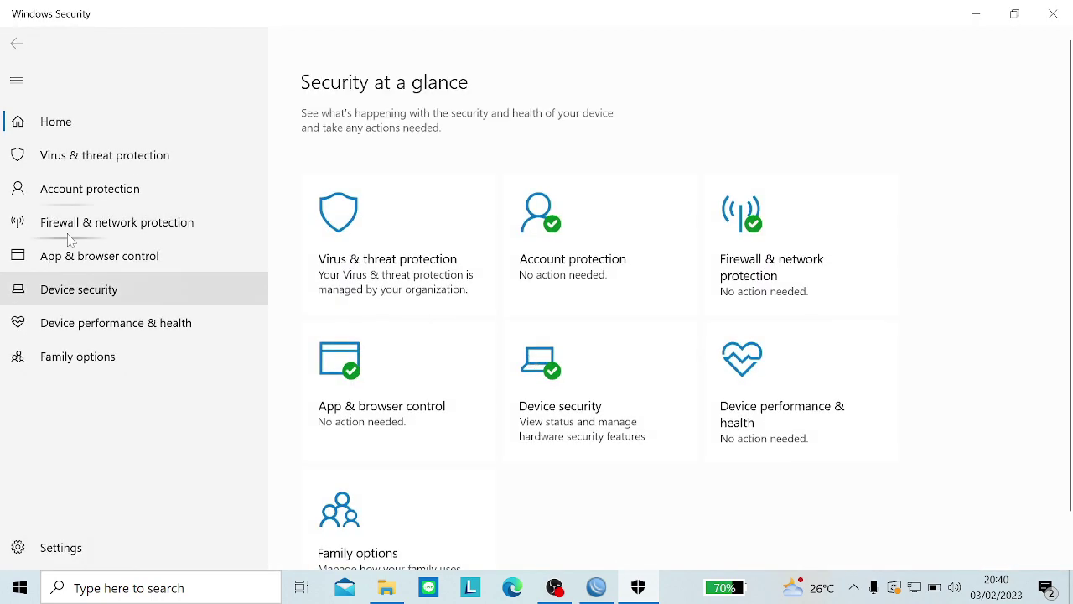
click(58, 234)
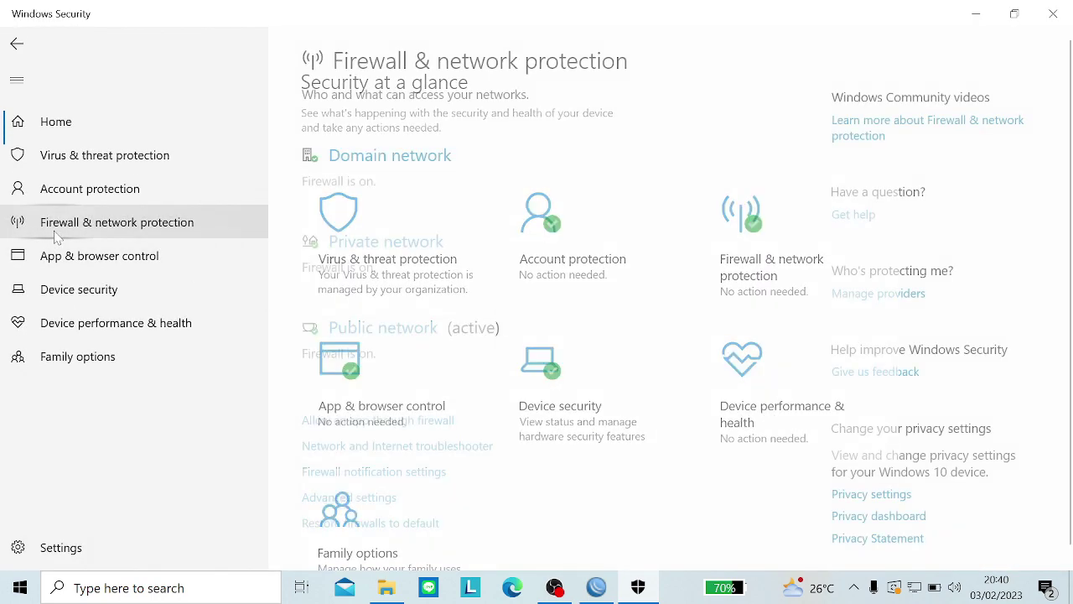
click(63, 286)
click(67, 327)
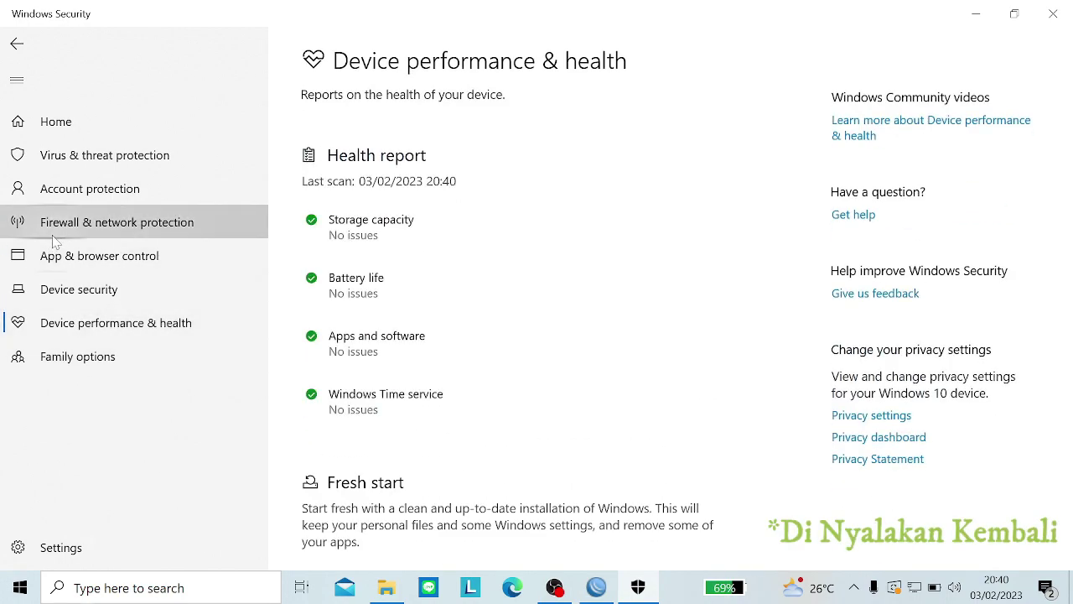
click(52, 234)
scroll(447, 240, down, 2)
Step: Turn off Microsoft Defender Firewall for the Domain and Private networks
click(414, 168)
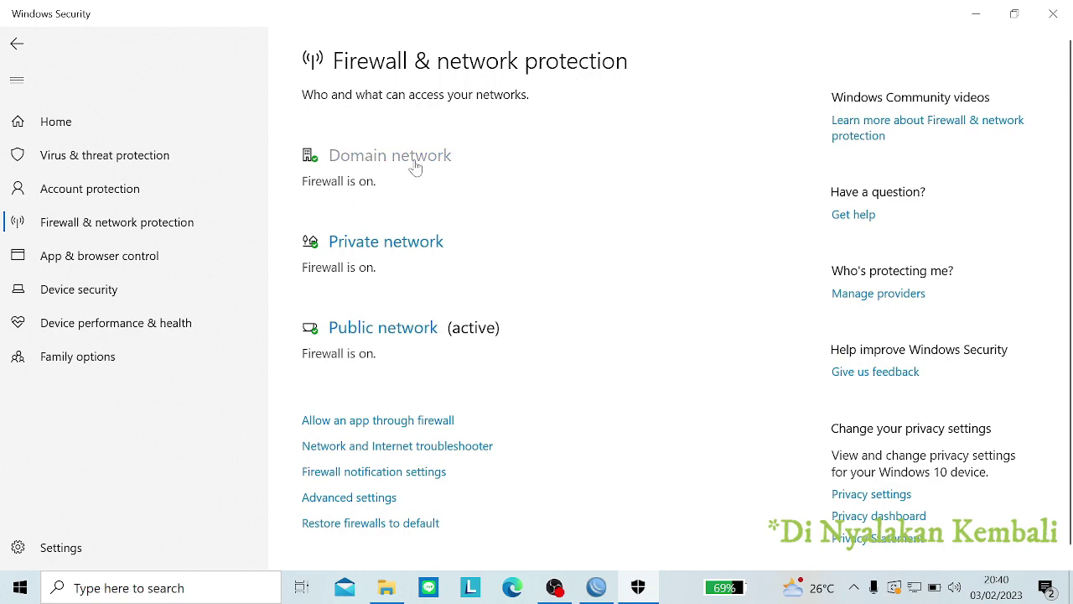
click(337, 335)
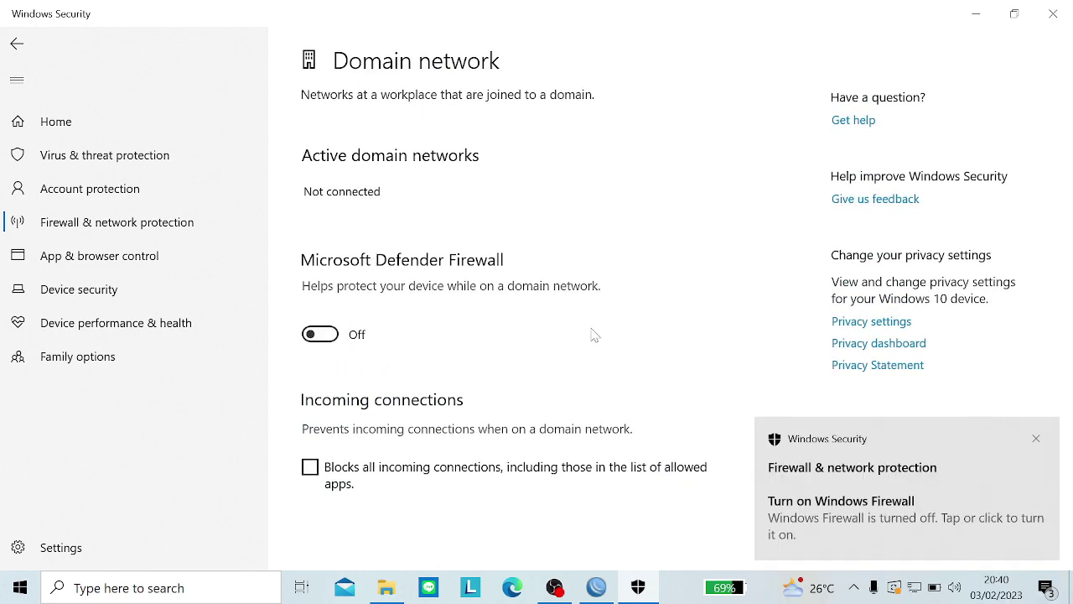
click(1037, 442)
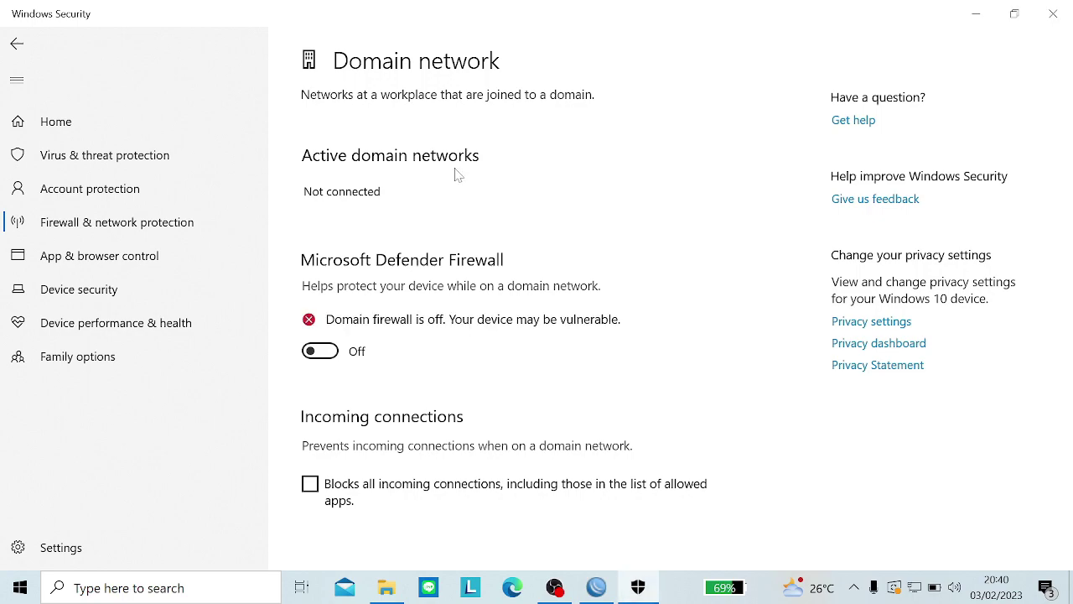
click(17, 44)
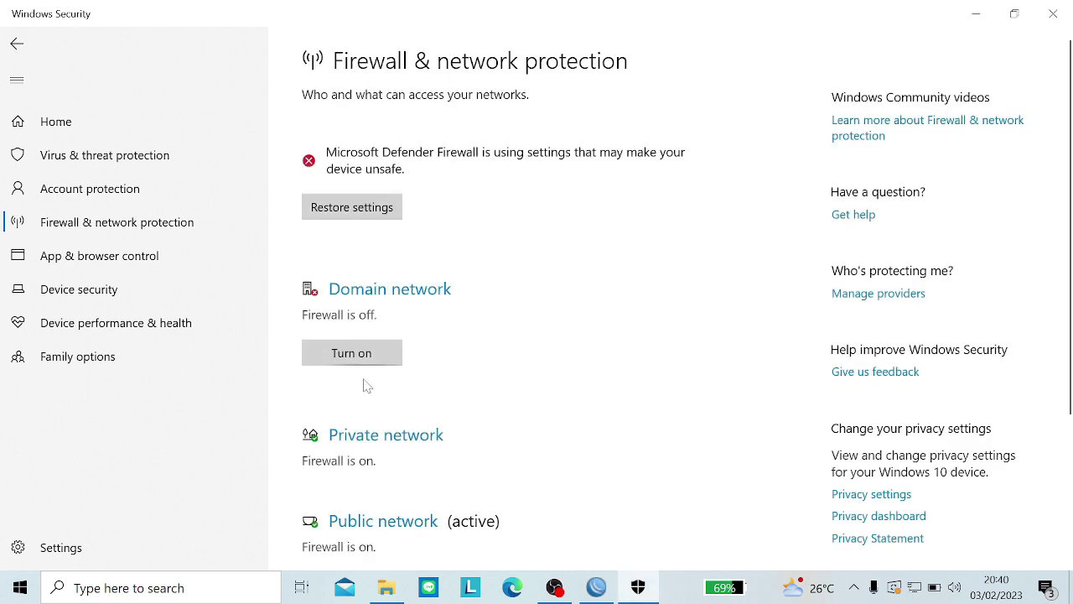
click(384, 436)
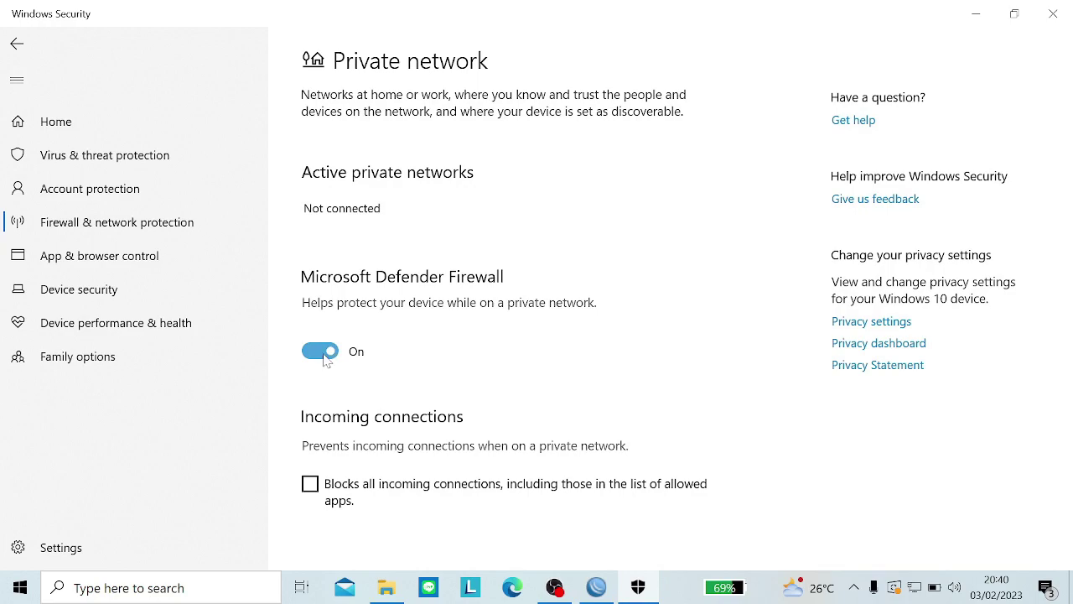
click(324, 354)
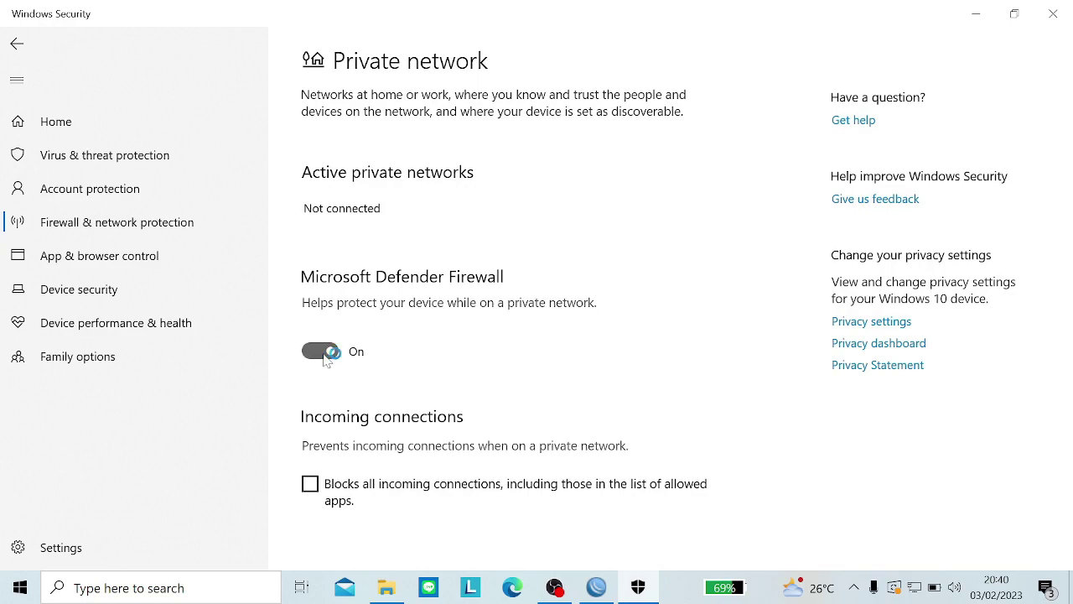
click(17, 44)
Step: Turn off the Public network firewall and minimize Windows Security
scroll(422, 428, down, 3)
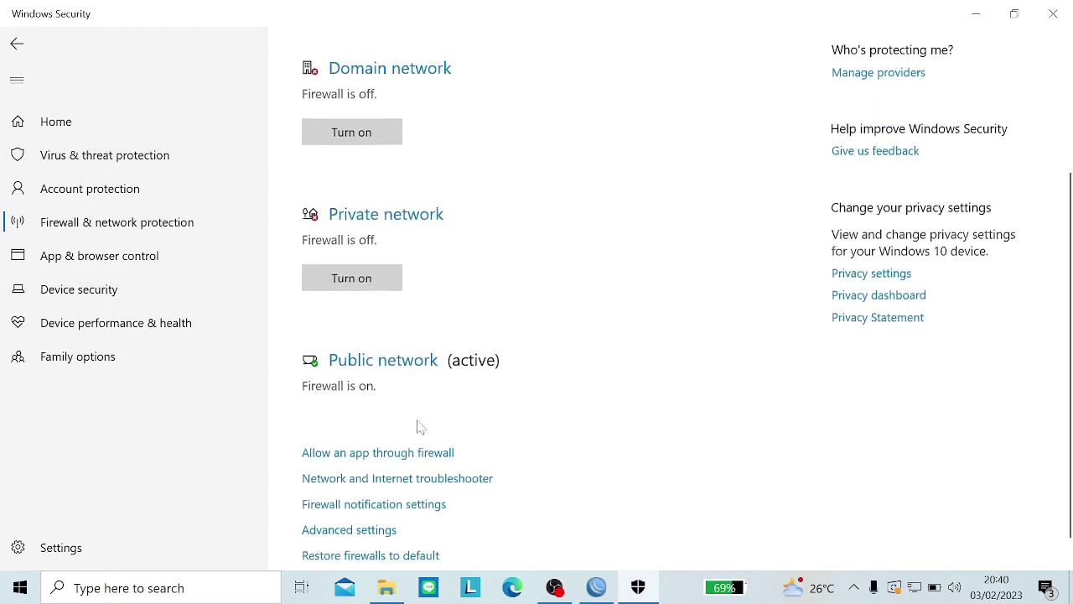
click(363, 367)
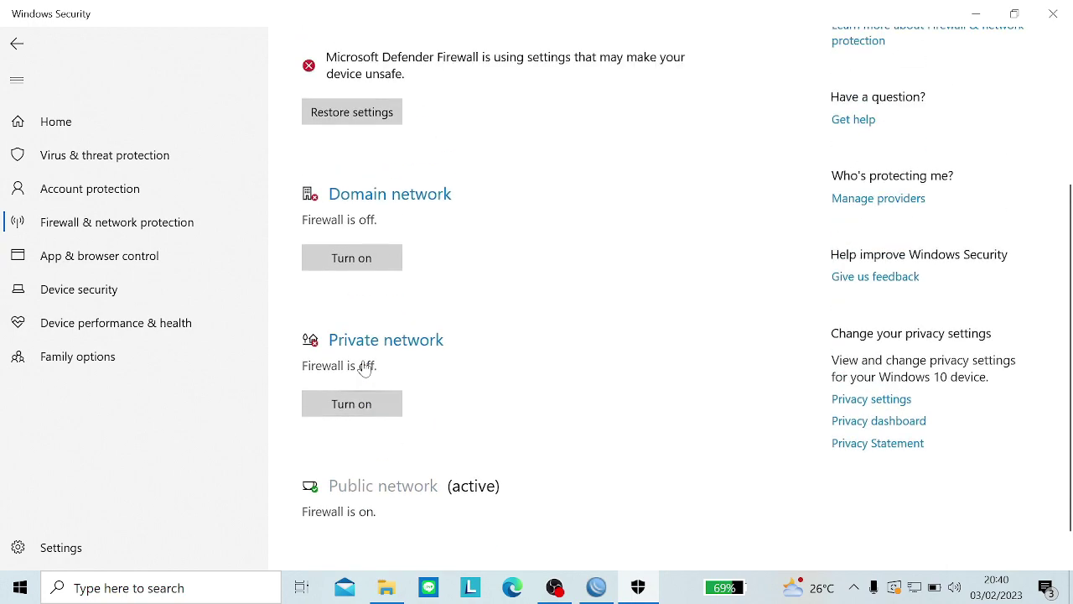
click(322, 353)
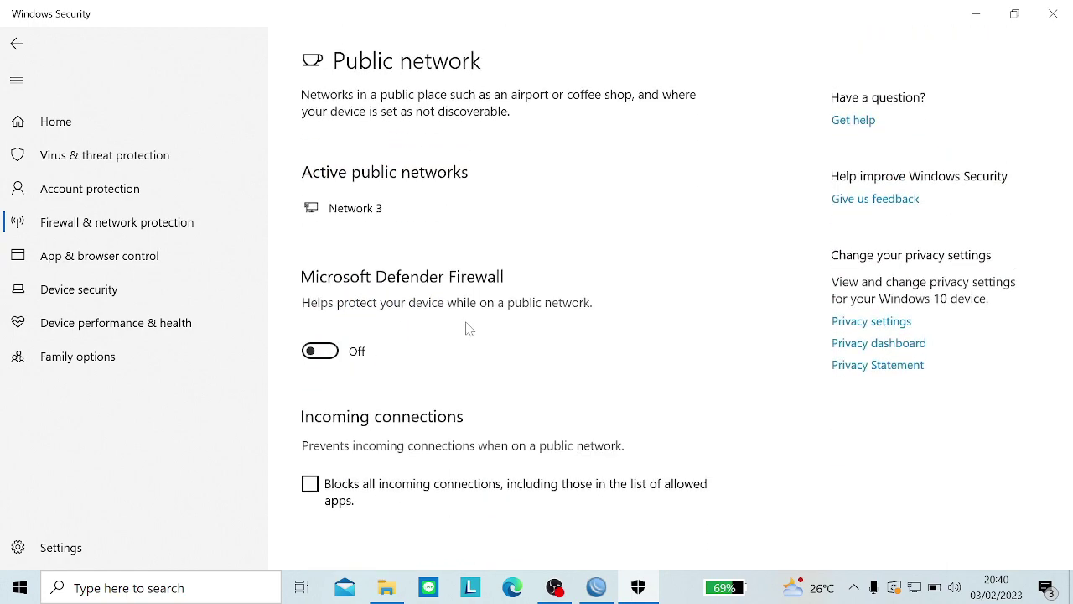
click(976, 14)
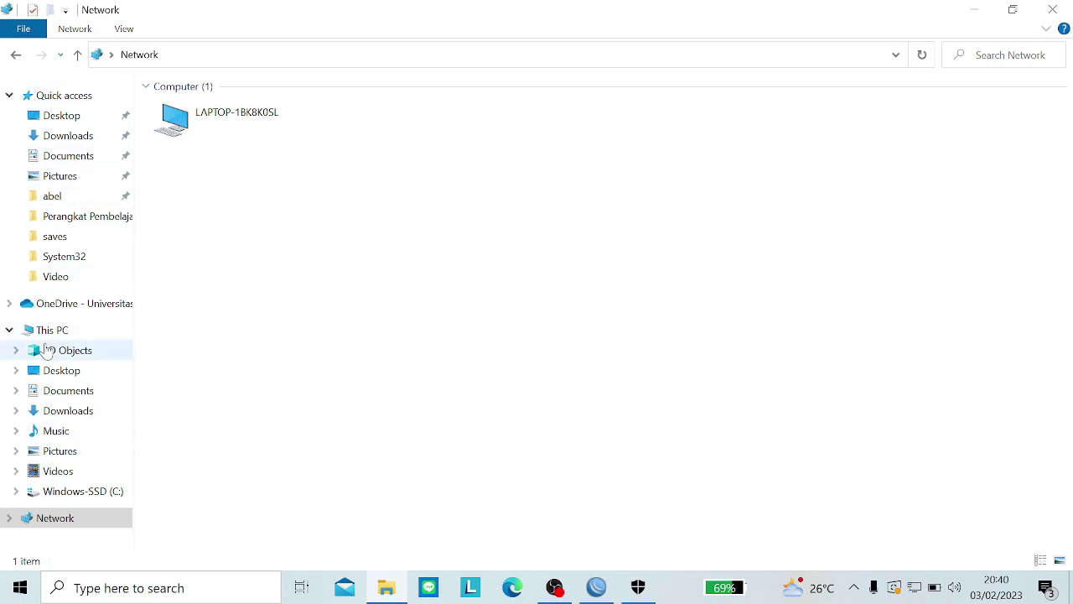
Step: Check This PC and Network, then reopen File Explorer fresh at Quick access
click(46, 330)
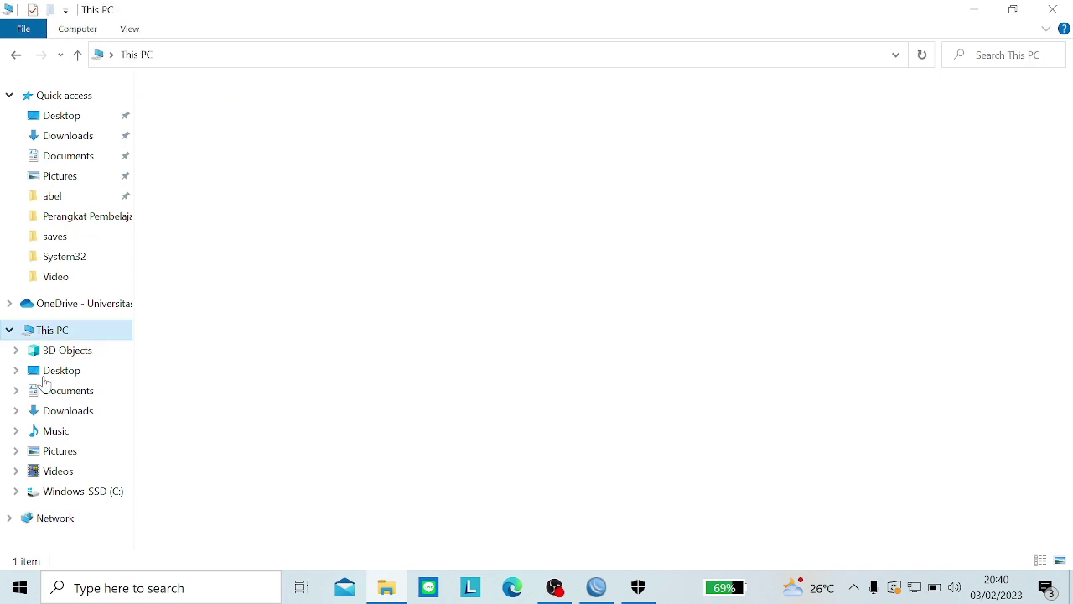
click(42, 518)
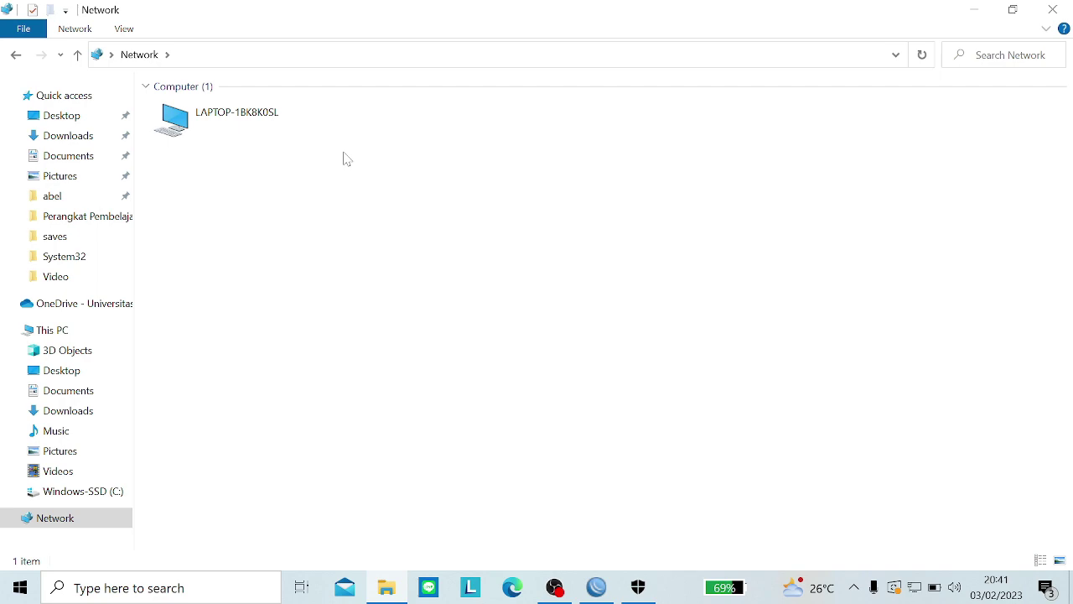
click(1053, 9)
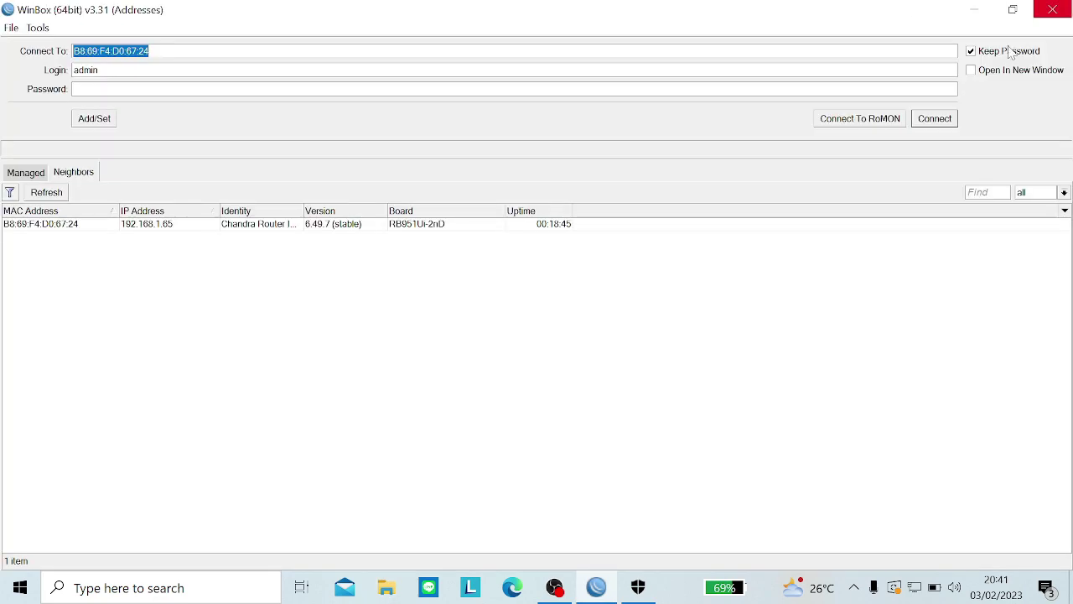
click(758, 310)
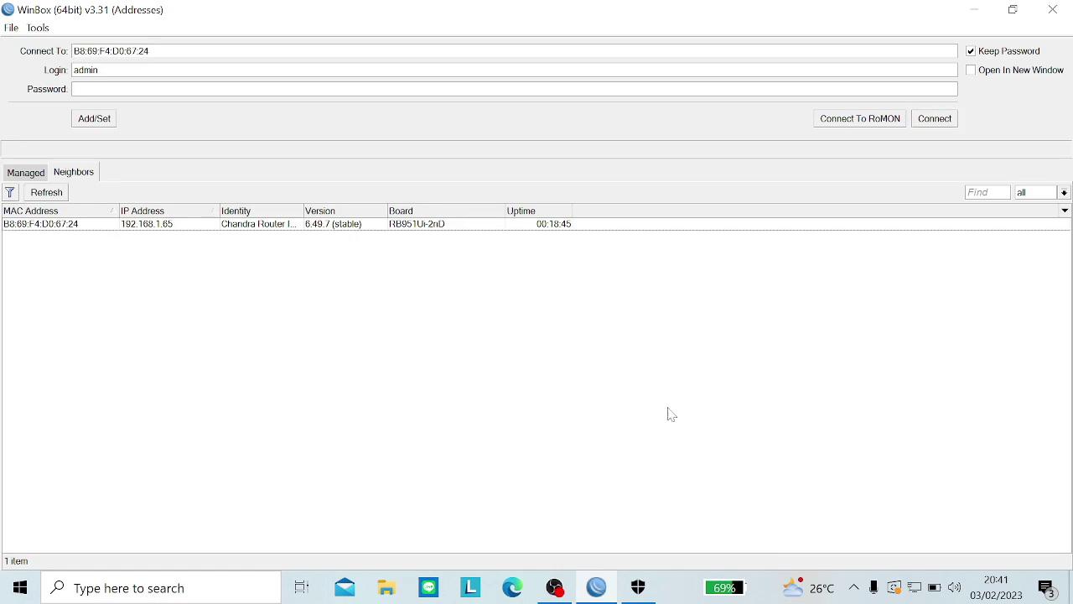
click(386, 594)
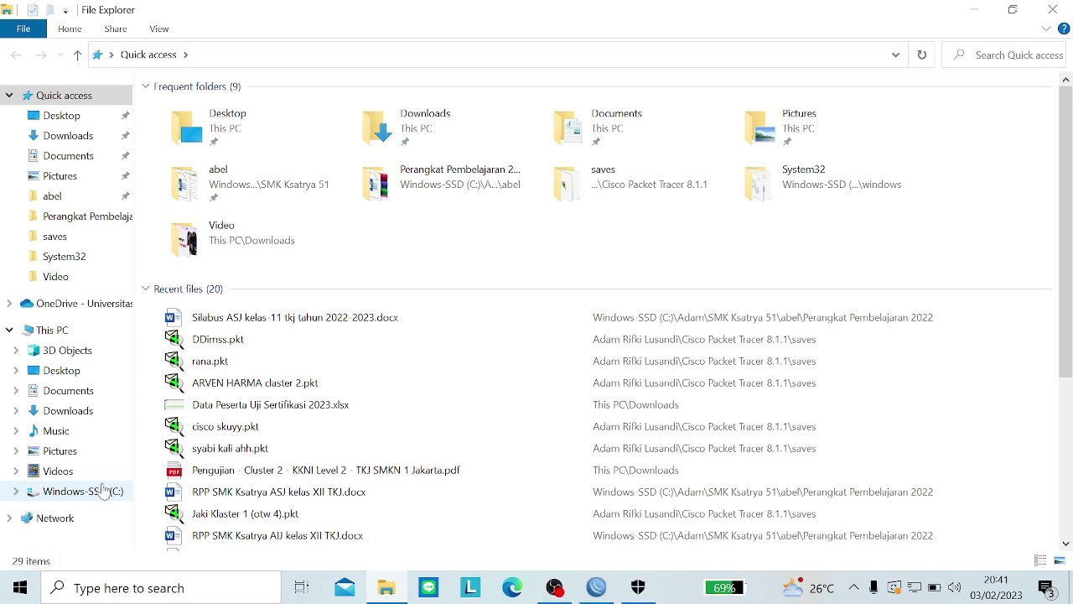
Step: Browse LAPTOP-1BK8K0SL's shared Users folder, then return to the expanded Network list
click(86, 518)
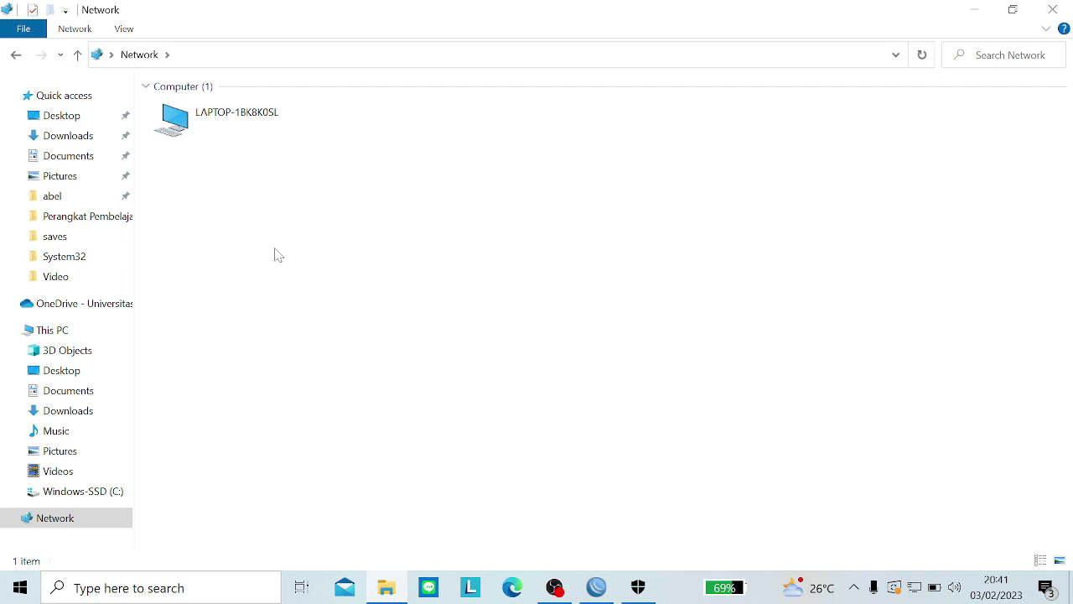
click(81, 332)
click(55, 517)
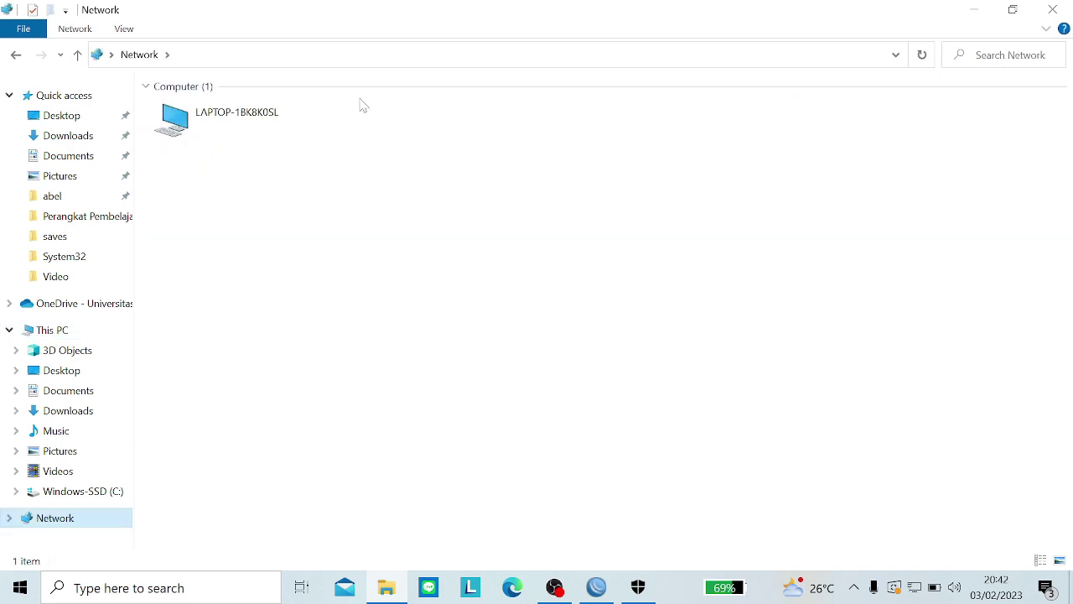
double_click(274, 141)
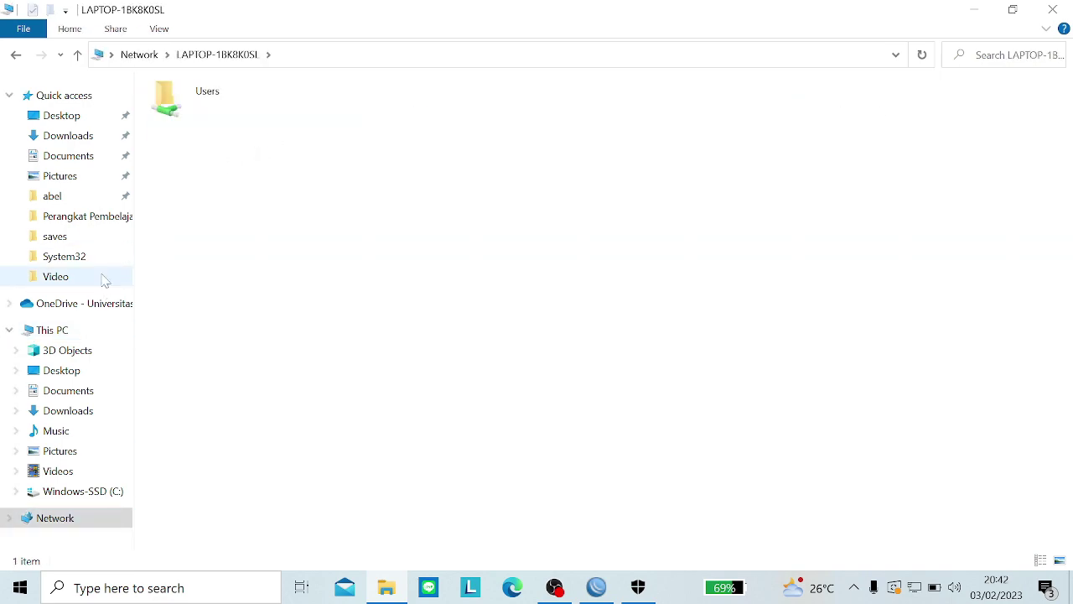
double_click(192, 114)
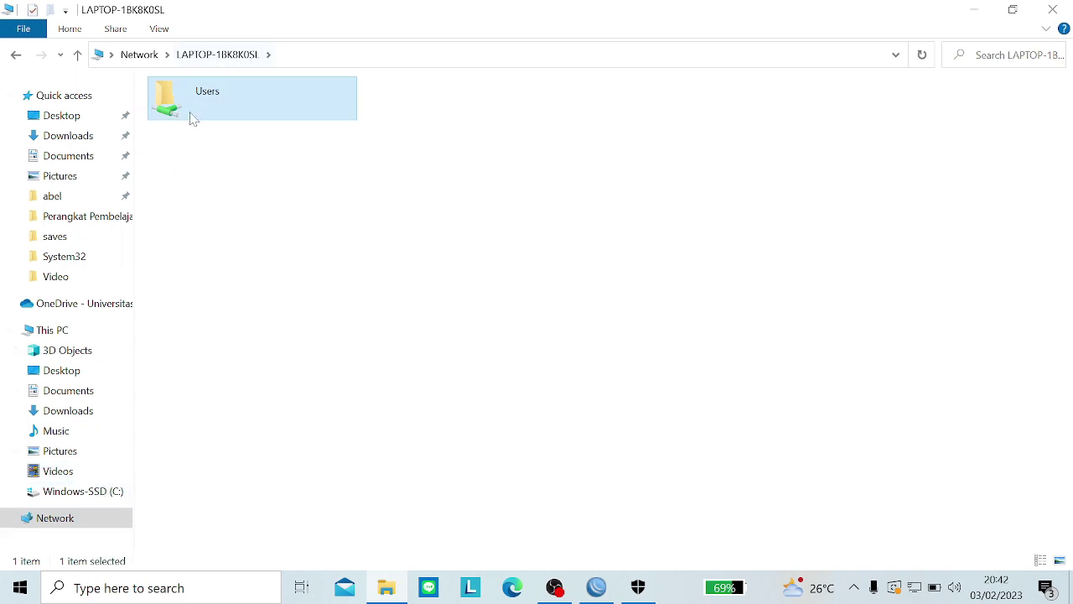
click(67, 530)
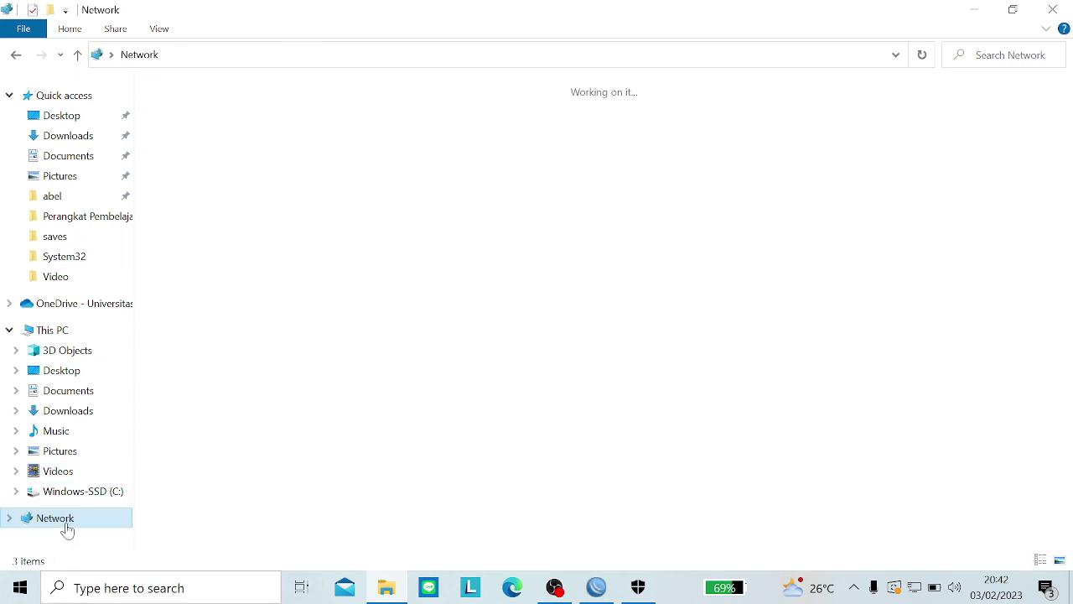
click(9, 517)
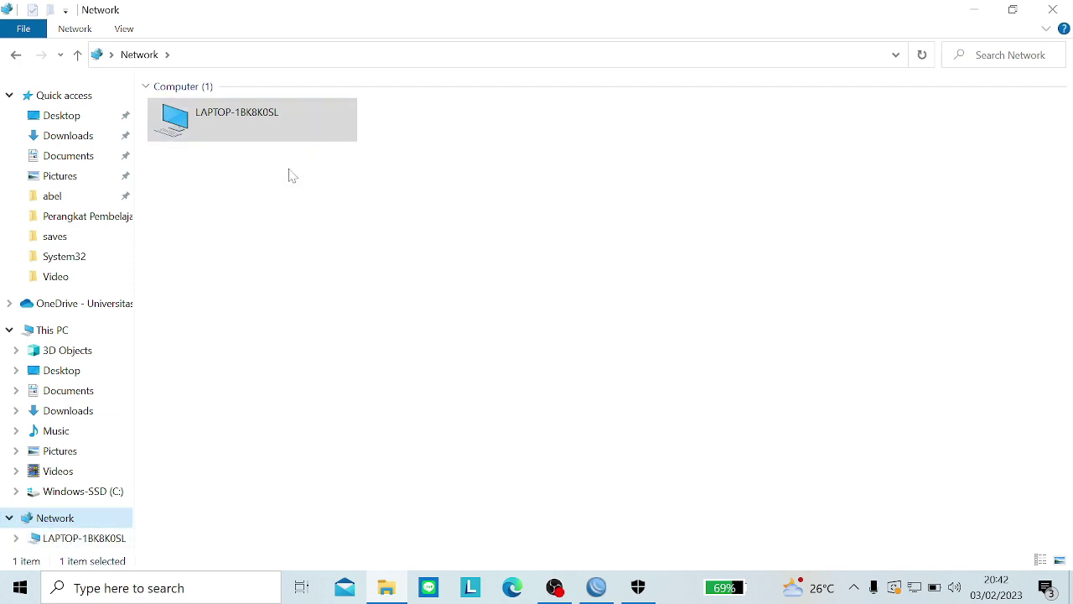
click(345, 308)
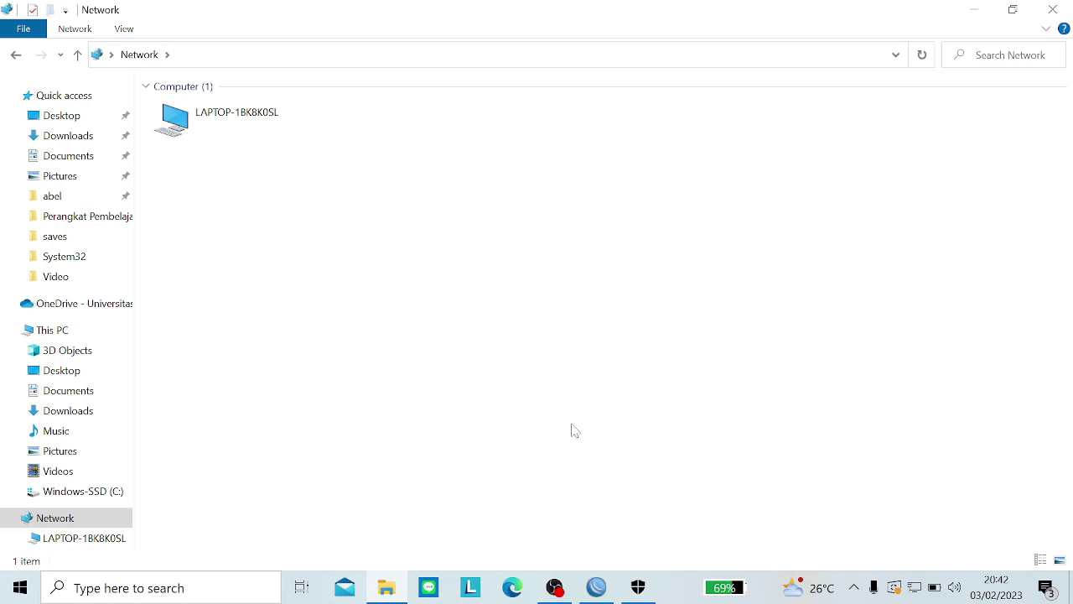
key(super)
Step: Open Control Panel's advanced sharing settings via Network and Sharing Center
text(pa)
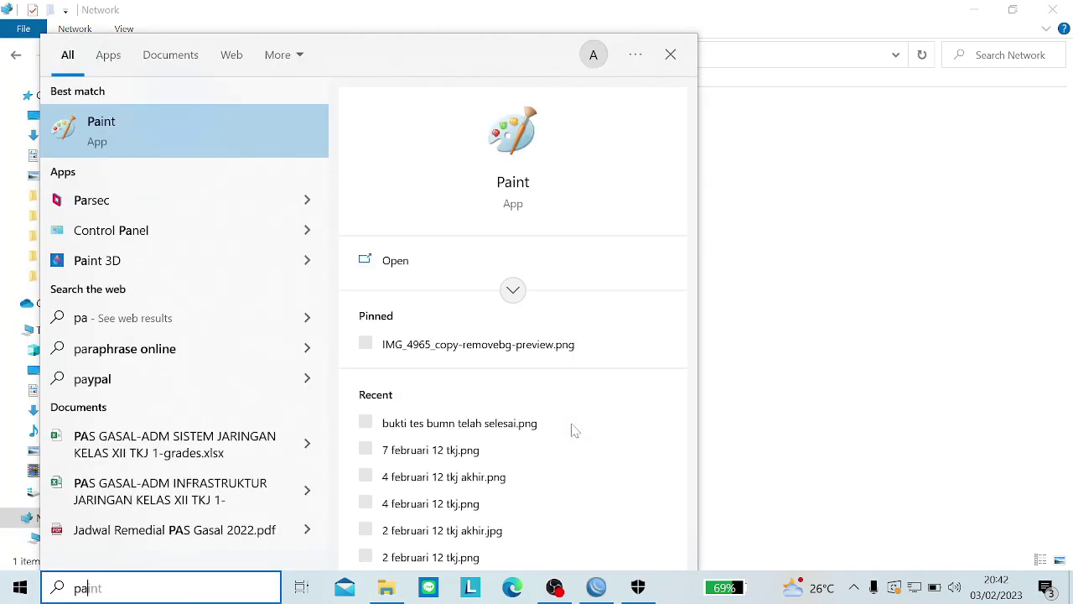
text(conr)
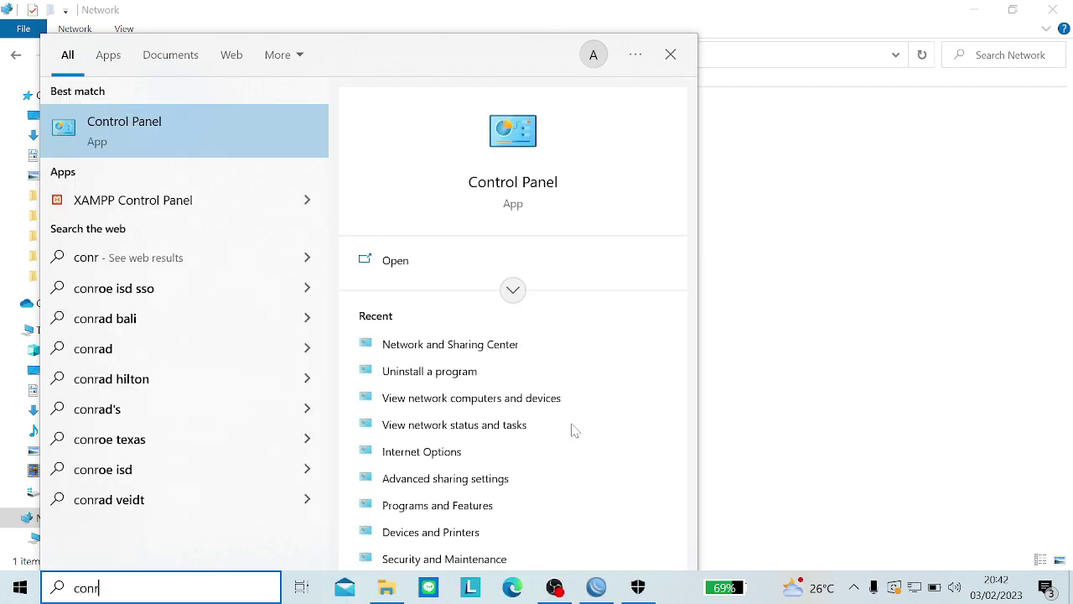
key(Return)
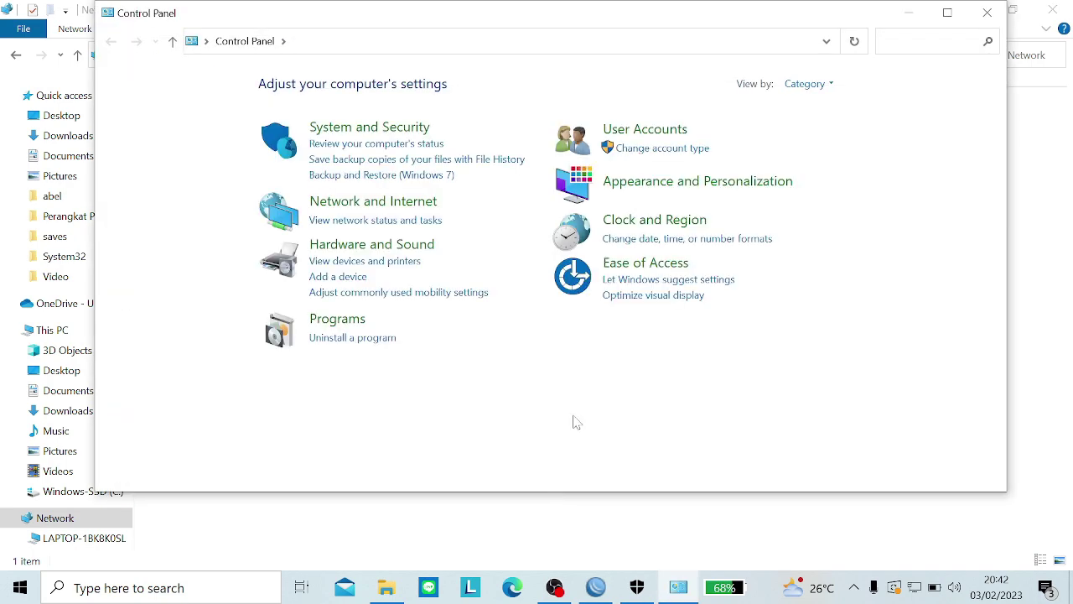
click(360, 205)
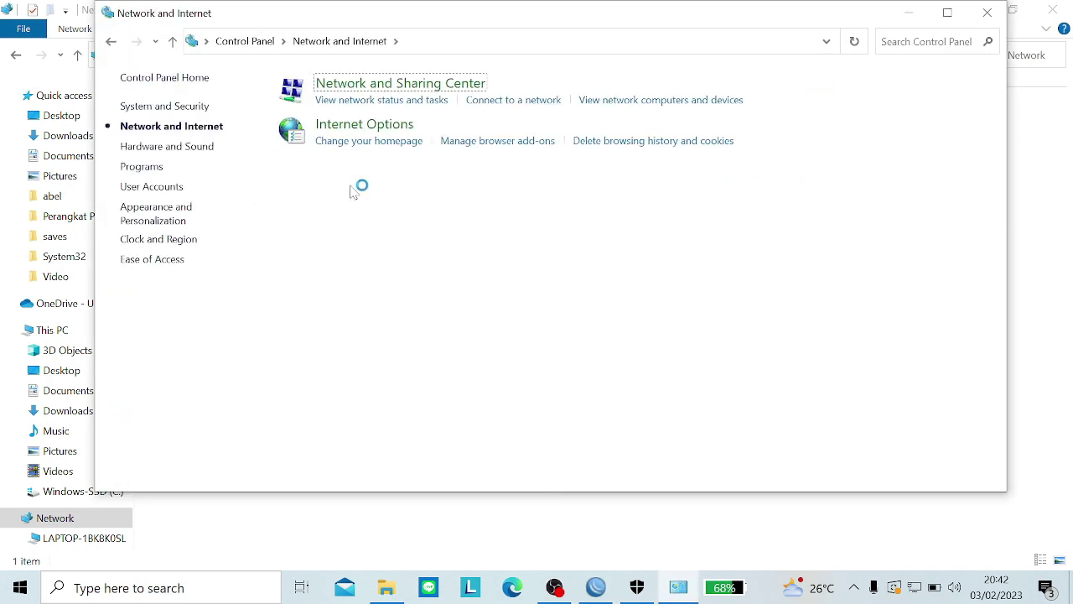
click(345, 87)
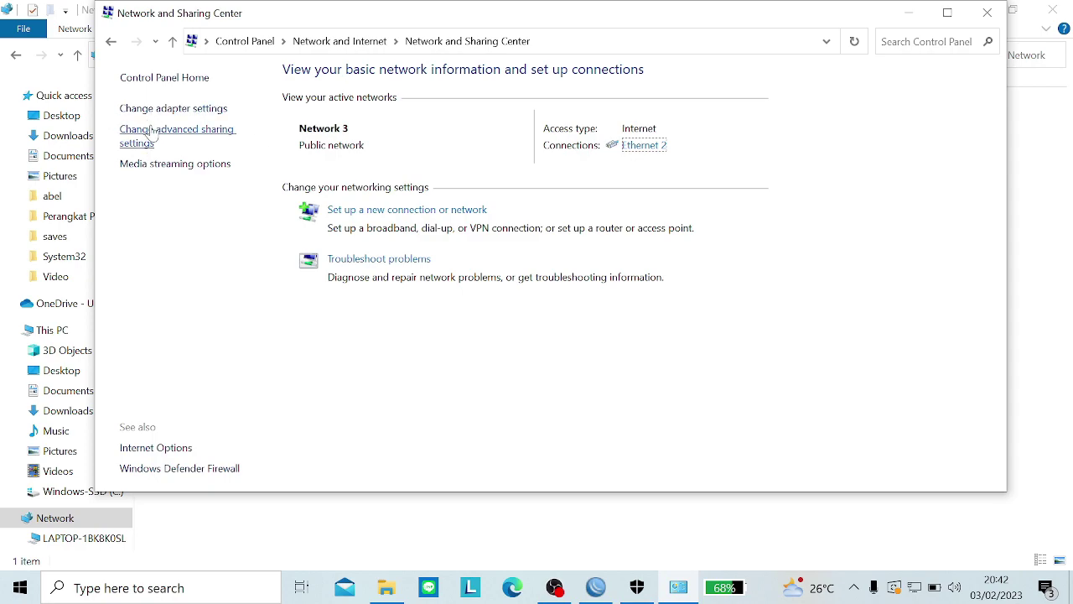
click(151, 134)
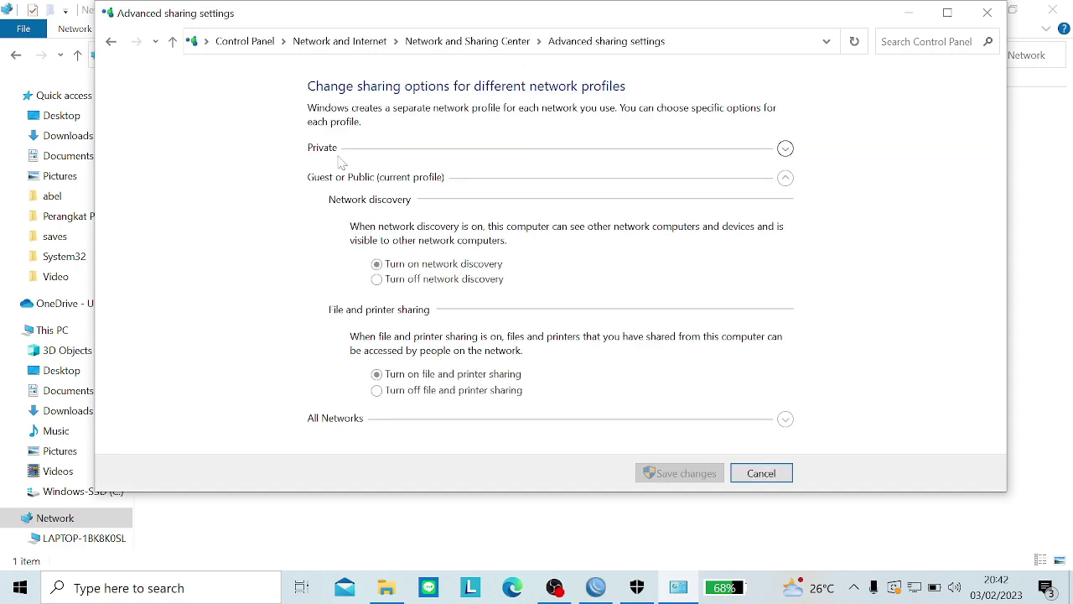
Step: Turn off password protected sharing under All Networks and save the changes
click(480, 159)
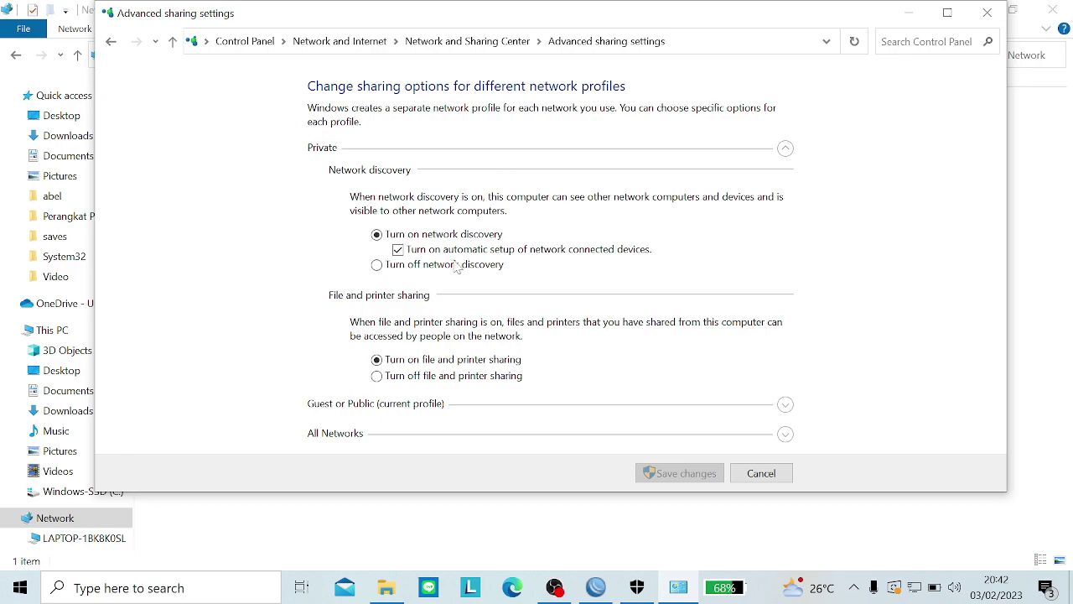
click(366, 405)
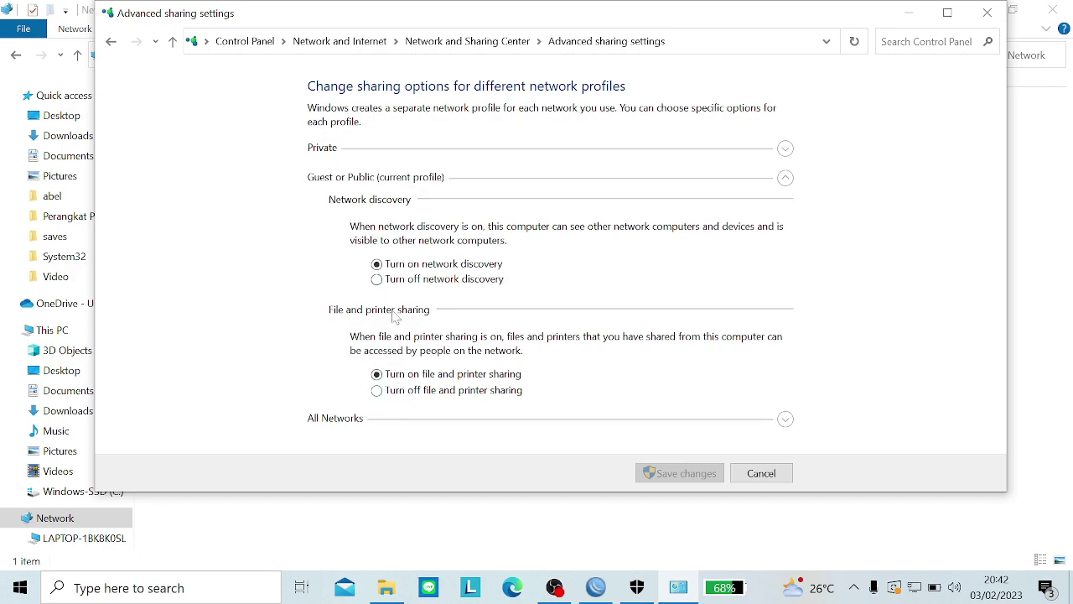
click(391, 423)
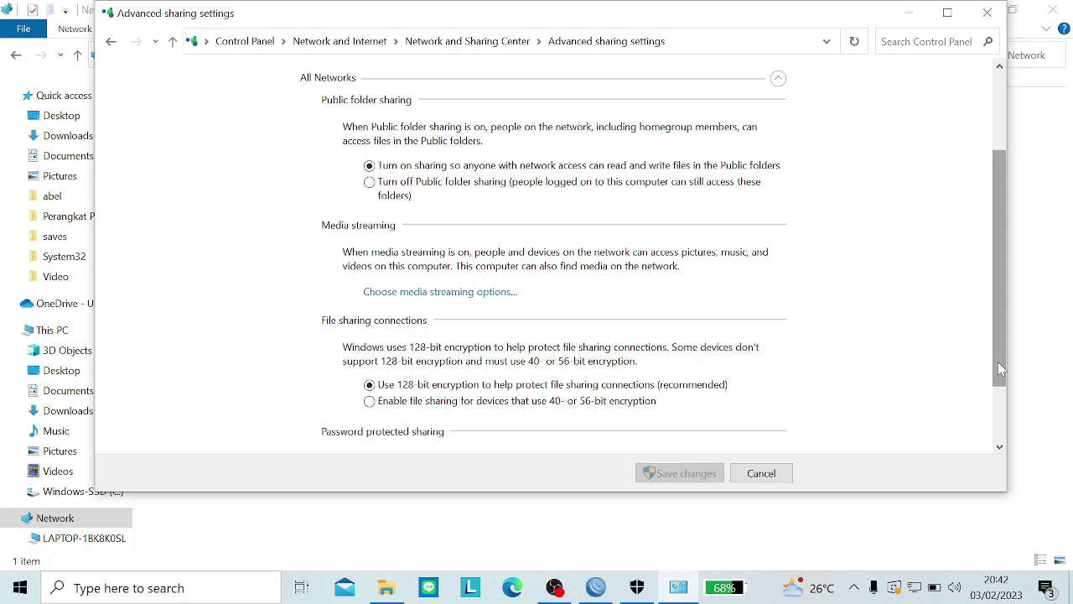
drag(1000, 369, 1000, 423)
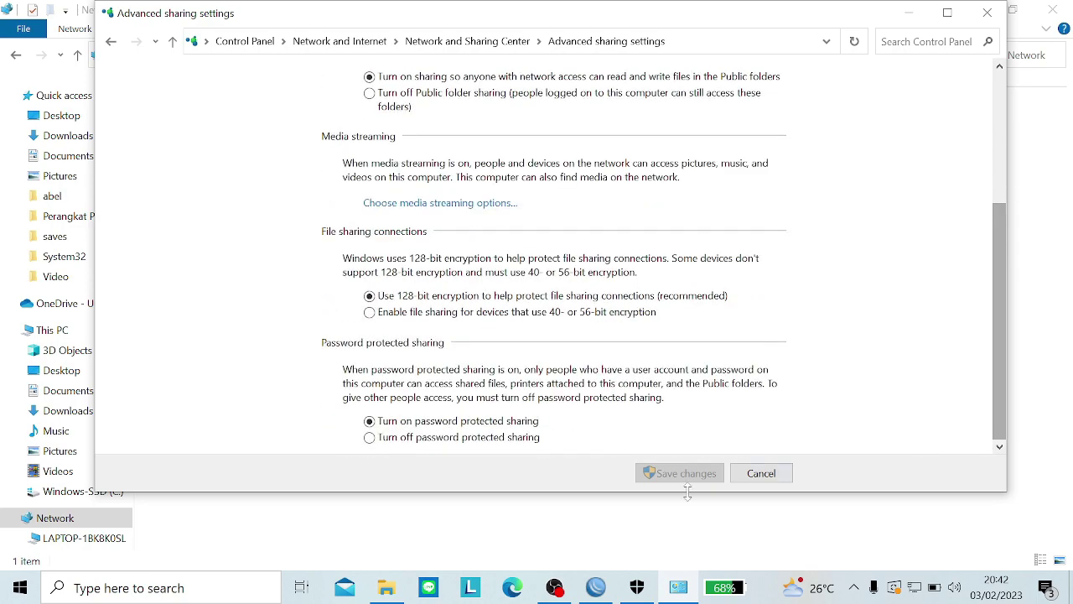
drag(687, 492, 538, 481)
click(451, 445)
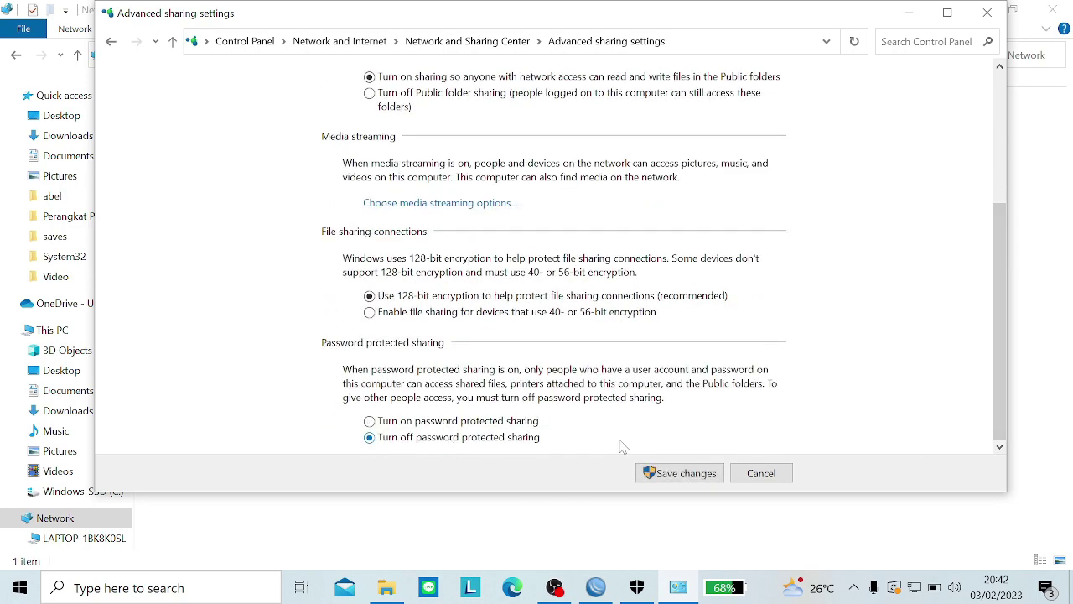
click(667, 474)
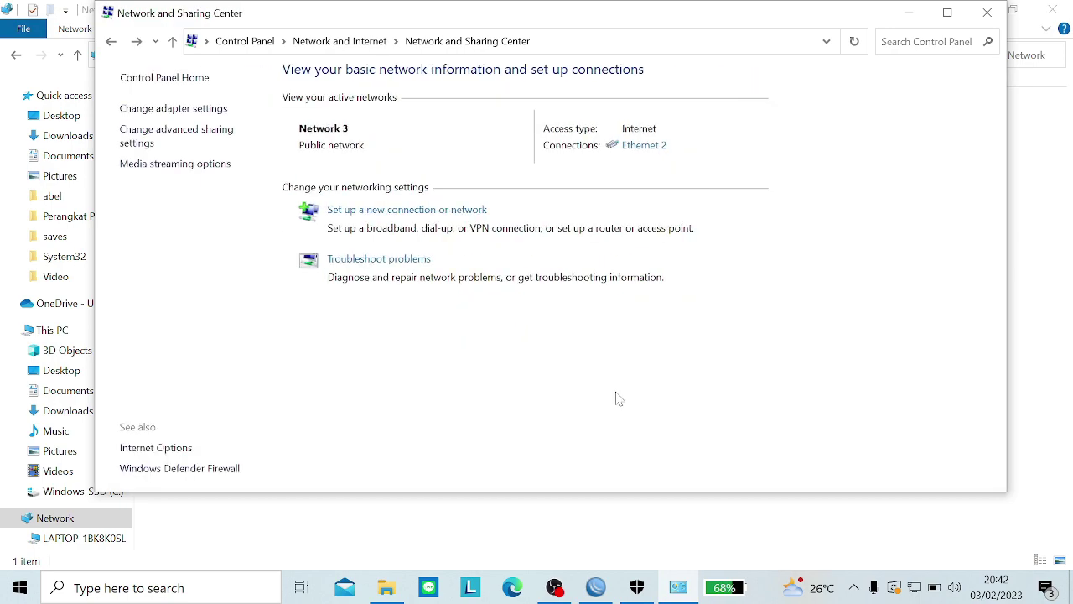
click(554, 587)
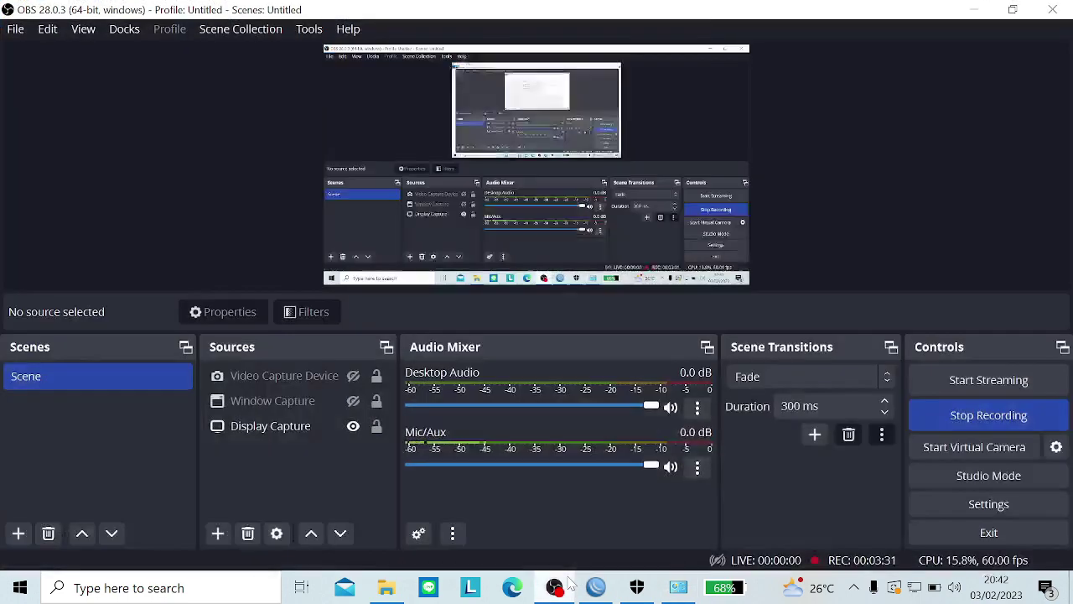
Step: Put OBS away and open a new File Explorer window
click(938, 414)
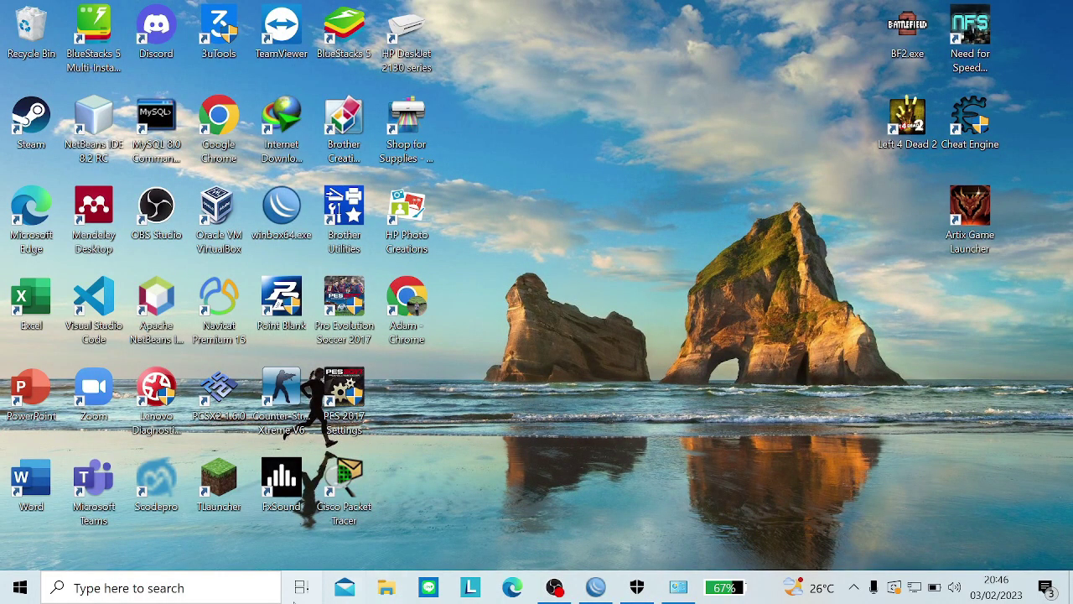
click(387, 590)
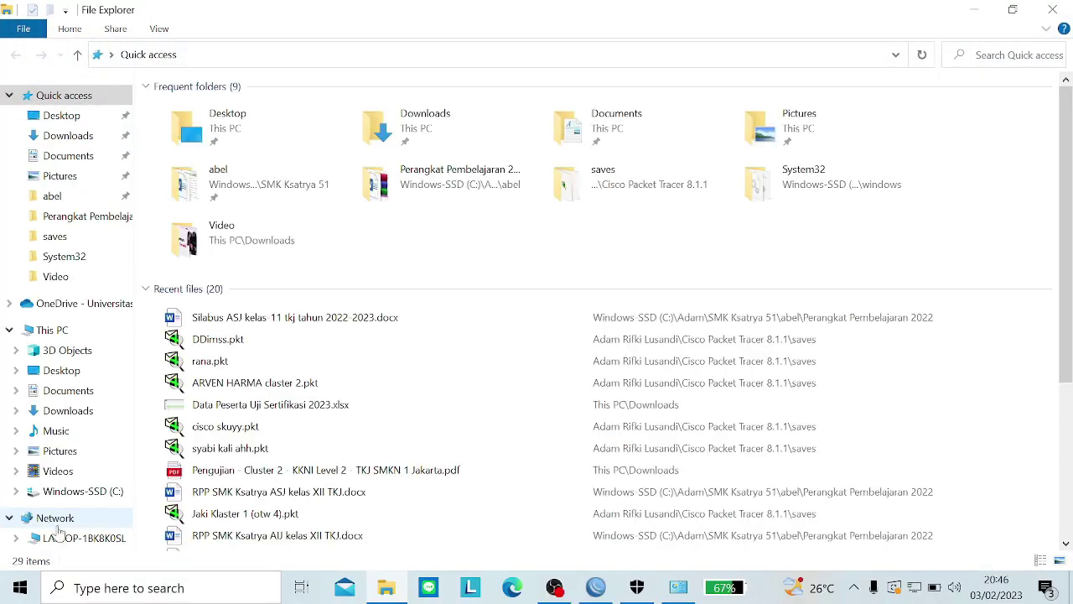
Step: Show the Network location and collapse and re-expand its Computer group
click(55, 520)
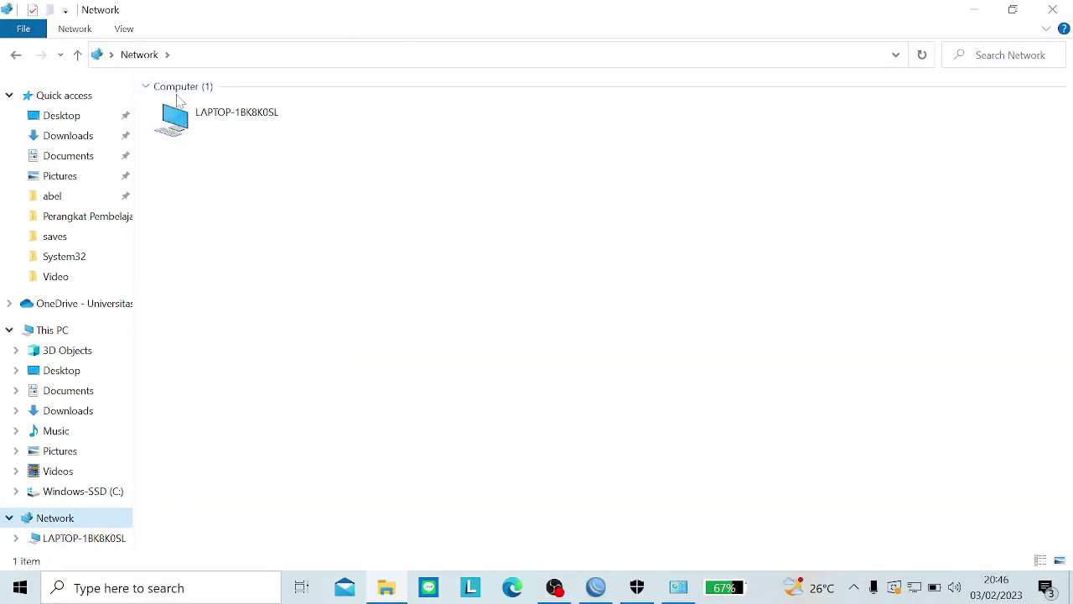
click(147, 87)
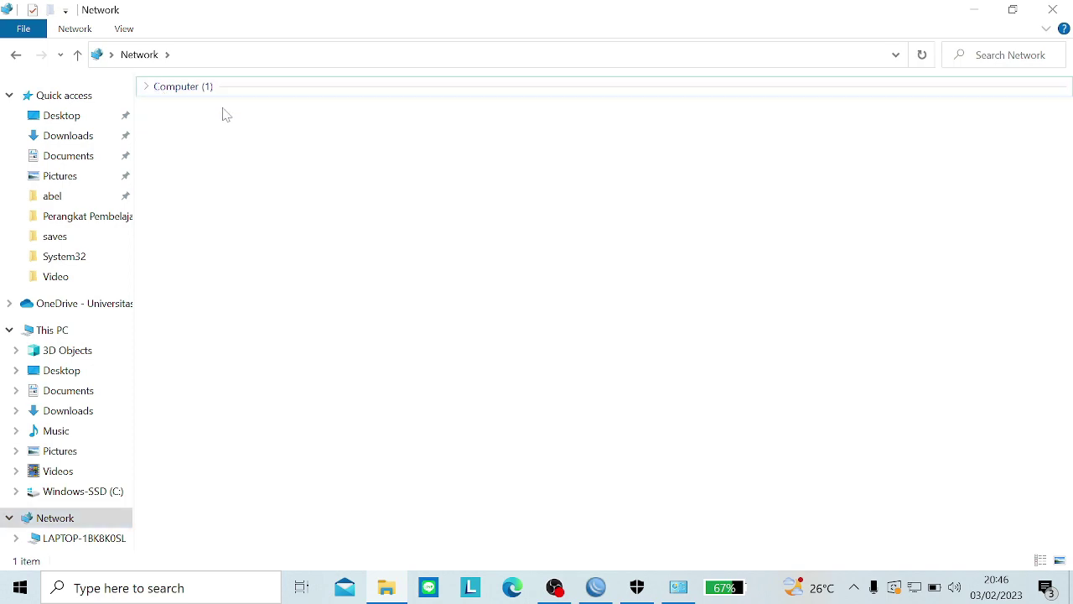
click(147, 87)
click(421, 212)
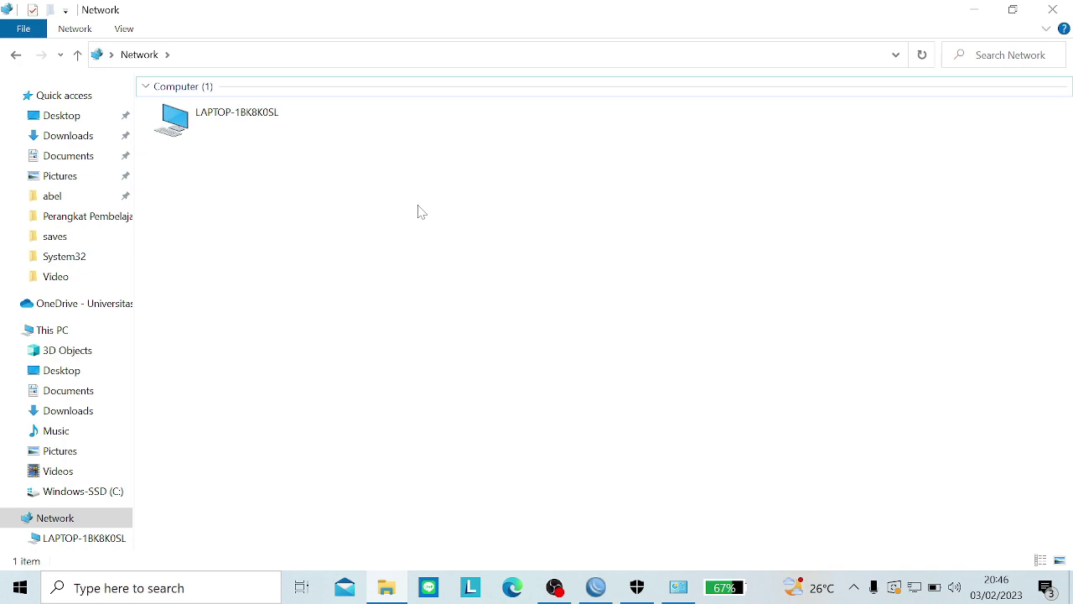
Step: Bring up Run with the \\172.16.10.30 address, then bring WinBox to the front
key(super+r)
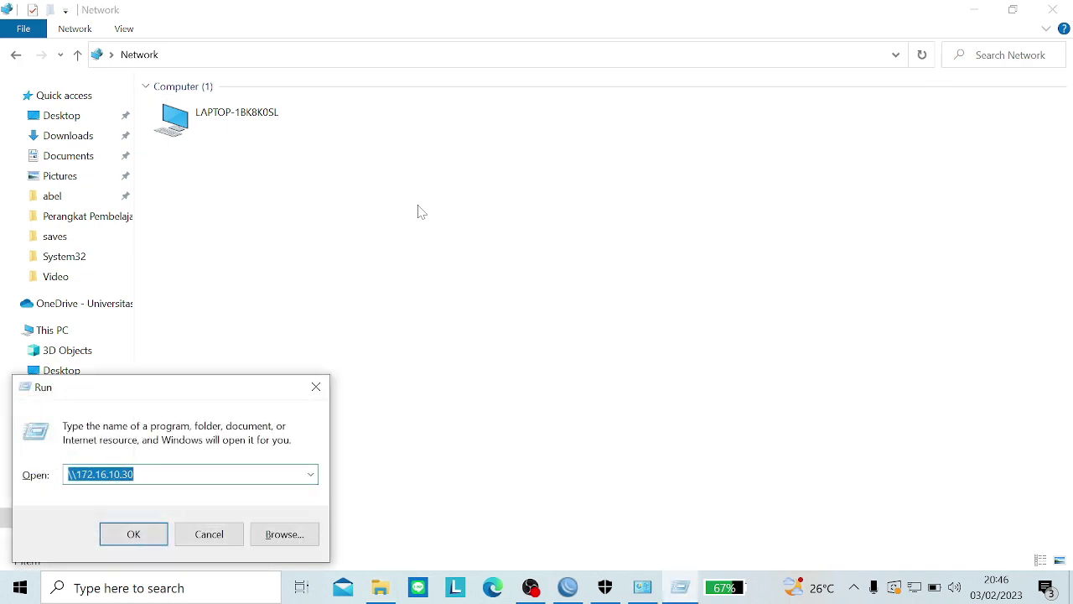
key(End)
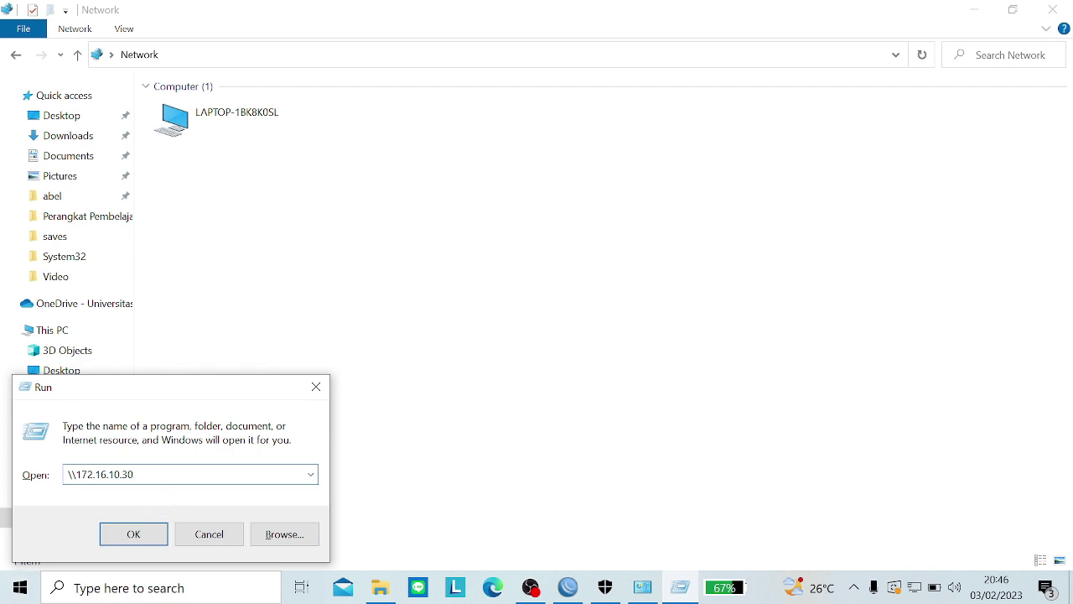
drag(71, 475, 189, 475)
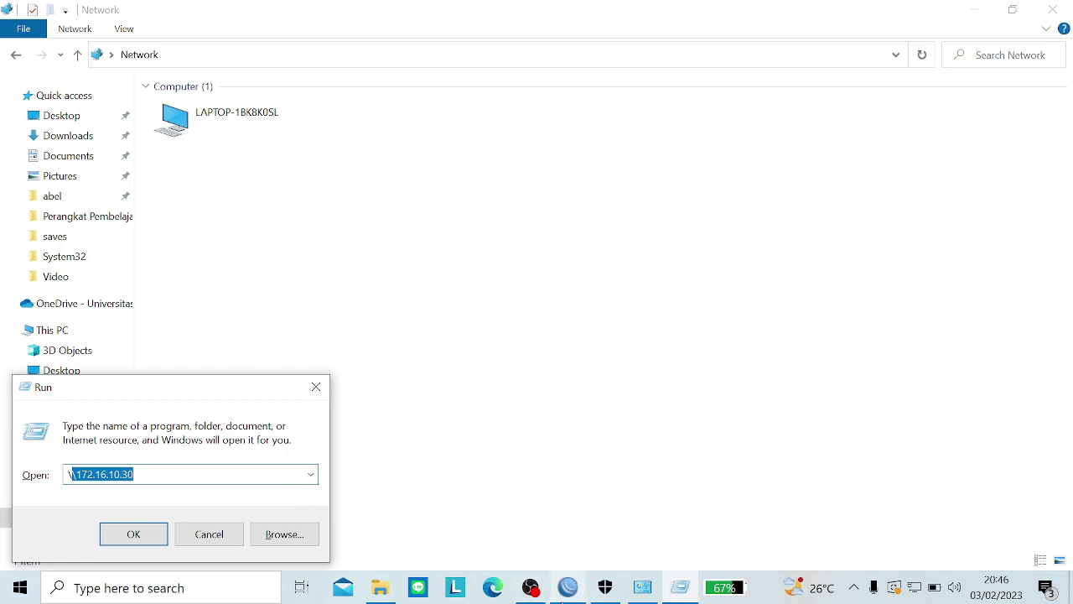
click(568, 587)
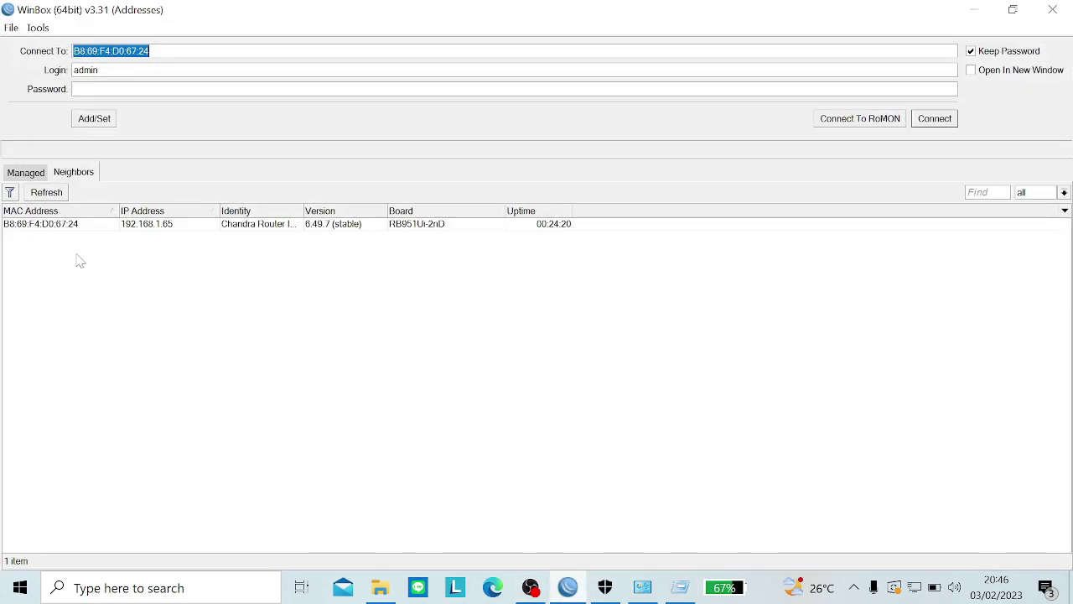
Step: Connect to the discovered router and open the bound DHCP lease for 192.168.1.100
click(65, 229)
double_click(67, 228)
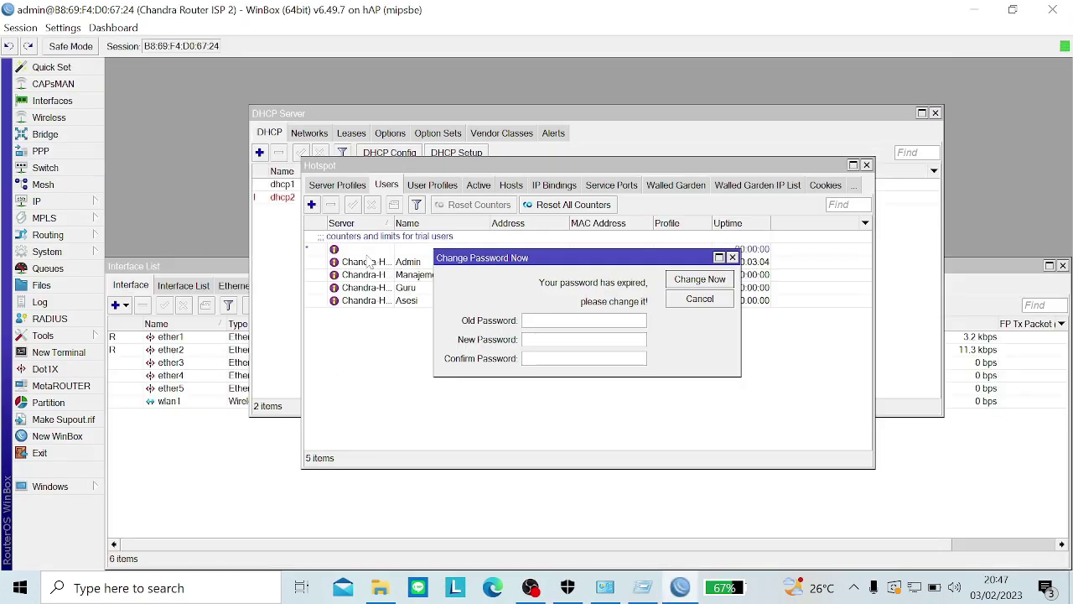
click(282, 270)
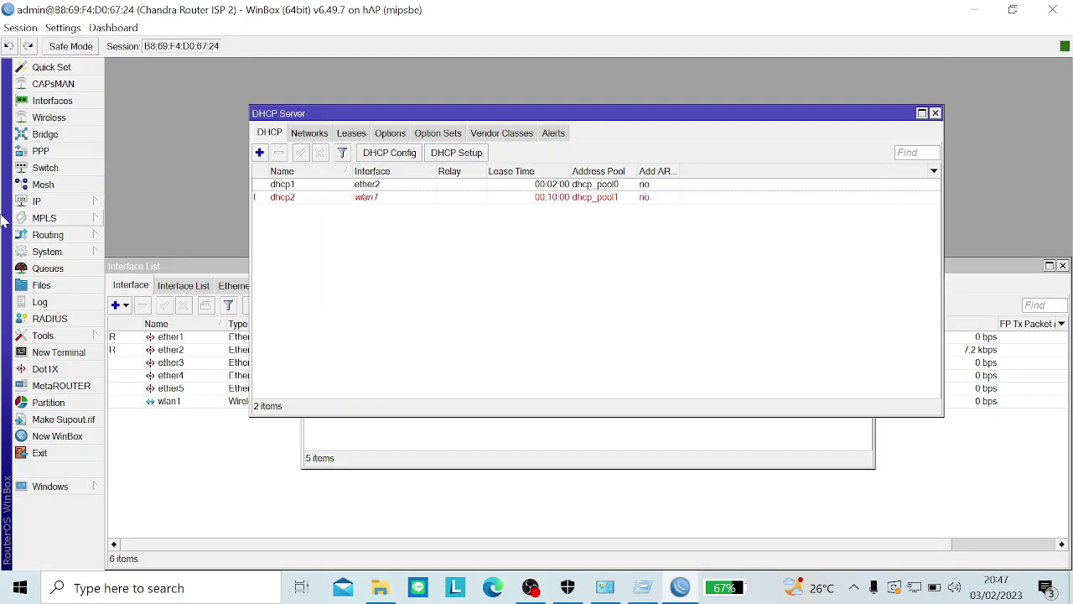
click(50, 203)
click(127, 243)
click(361, 133)
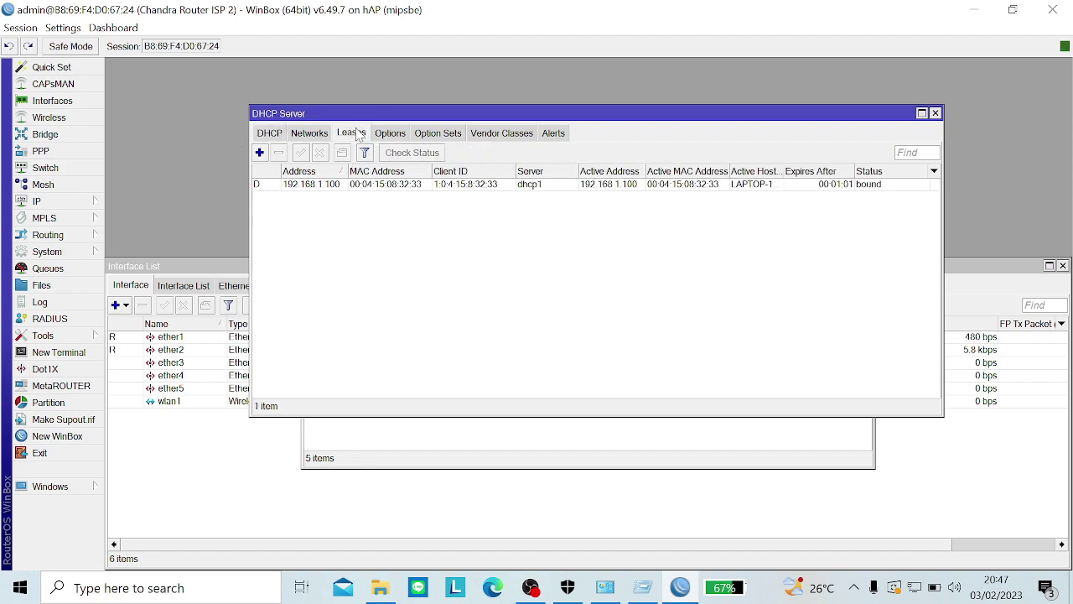
double_click(307, 183)
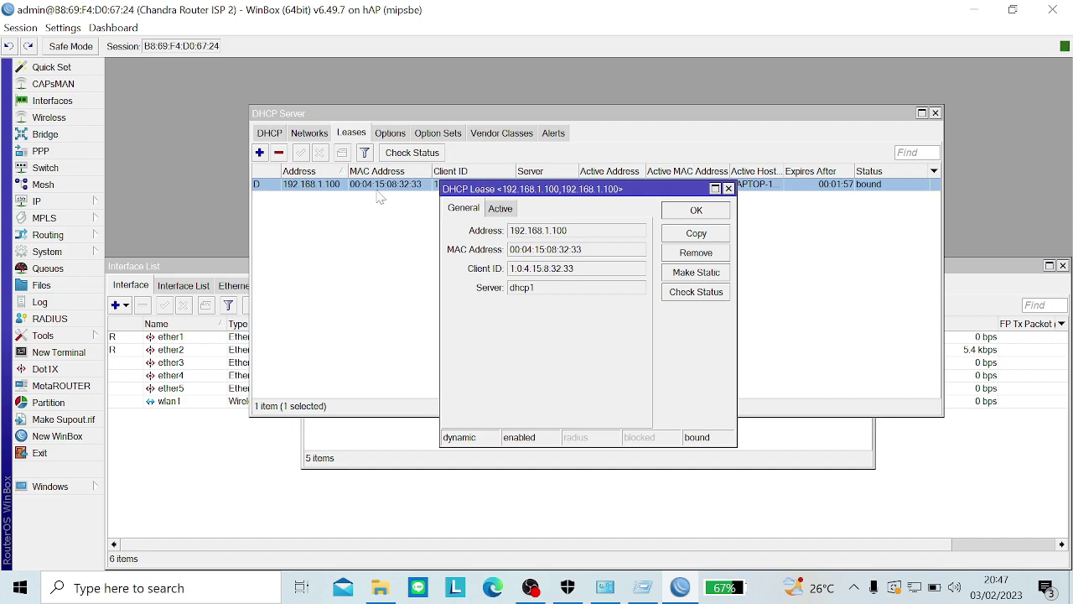
double_click(520, 236)
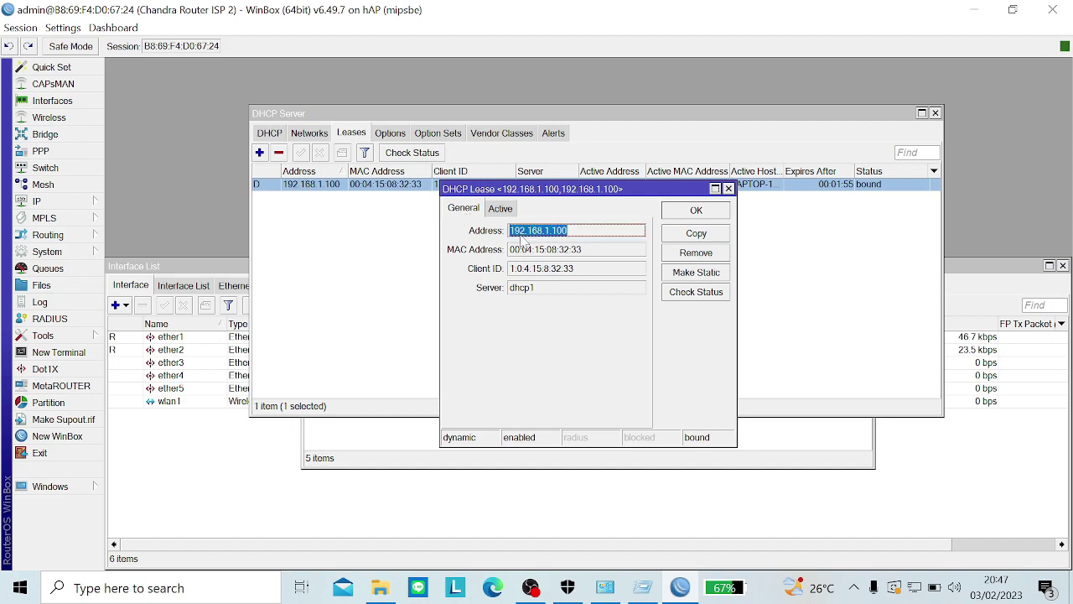
Step: Close Network and Sharing Center and open the \\172.16.10.30 share from the Run prompt
click(615, 589)
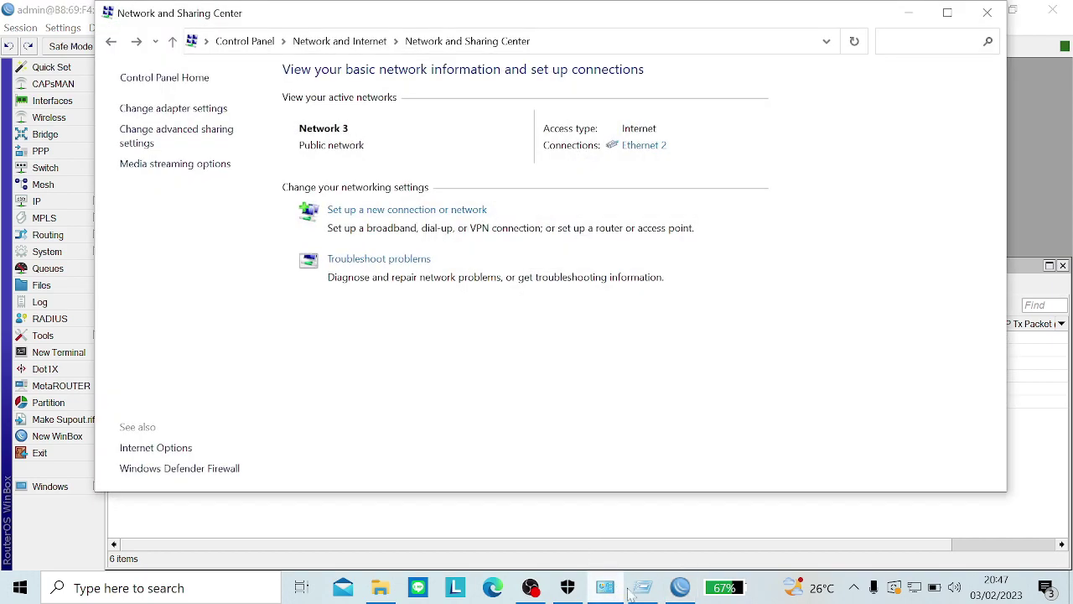
click(987, 12)
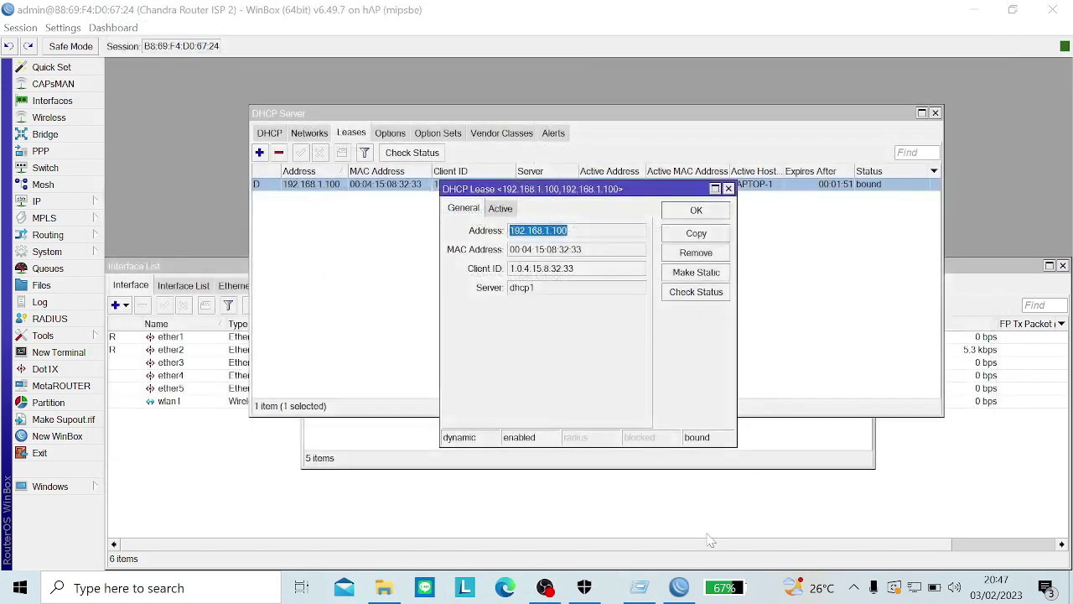
key(super+r)
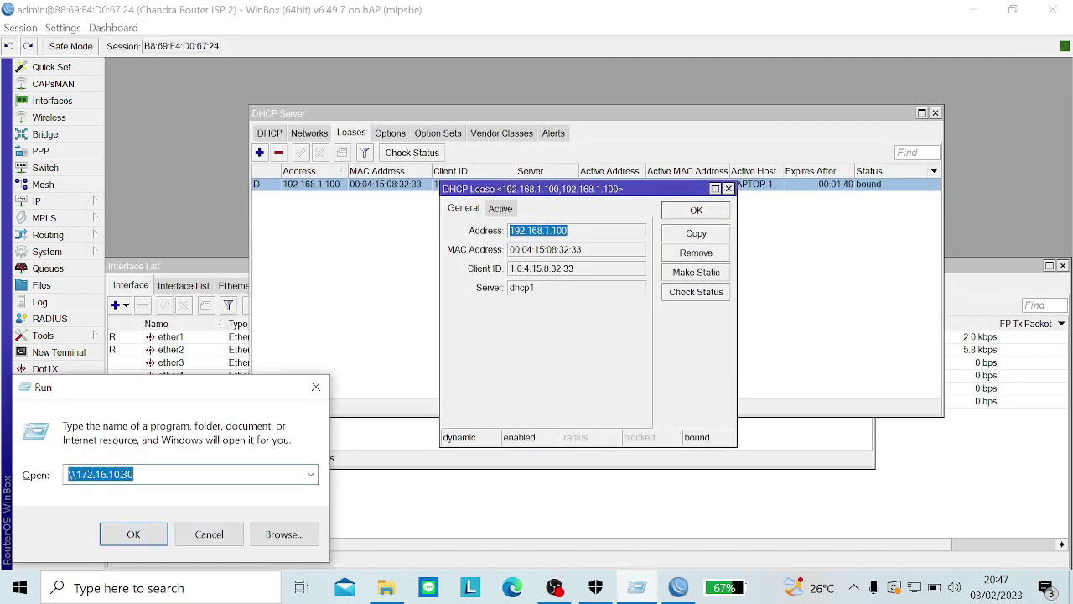
key(End)
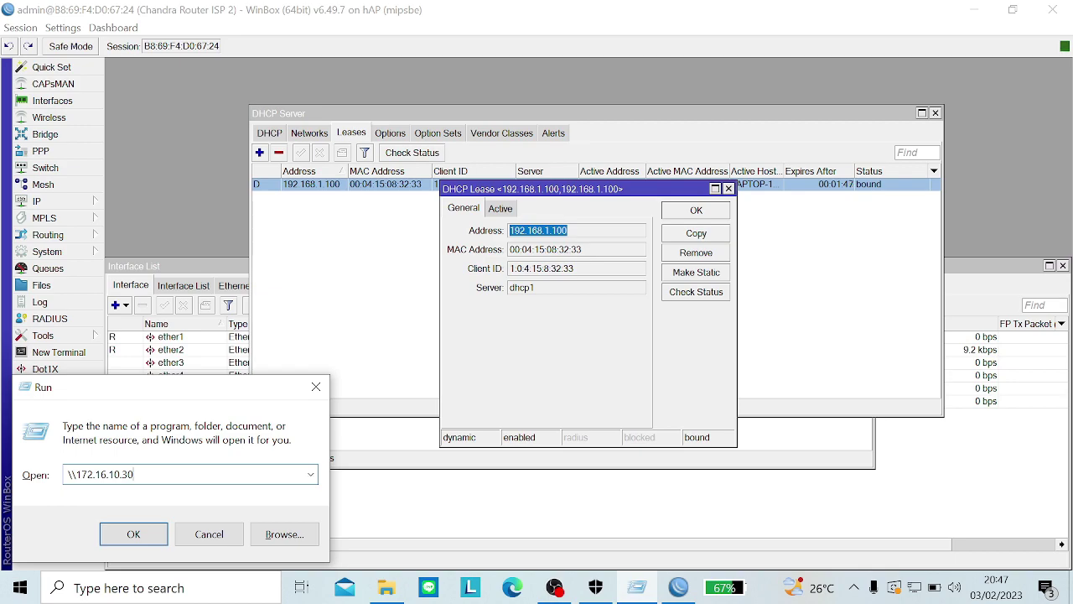
drag(134, 474, 72, 475)
click(136, 474)
click(142, 540)
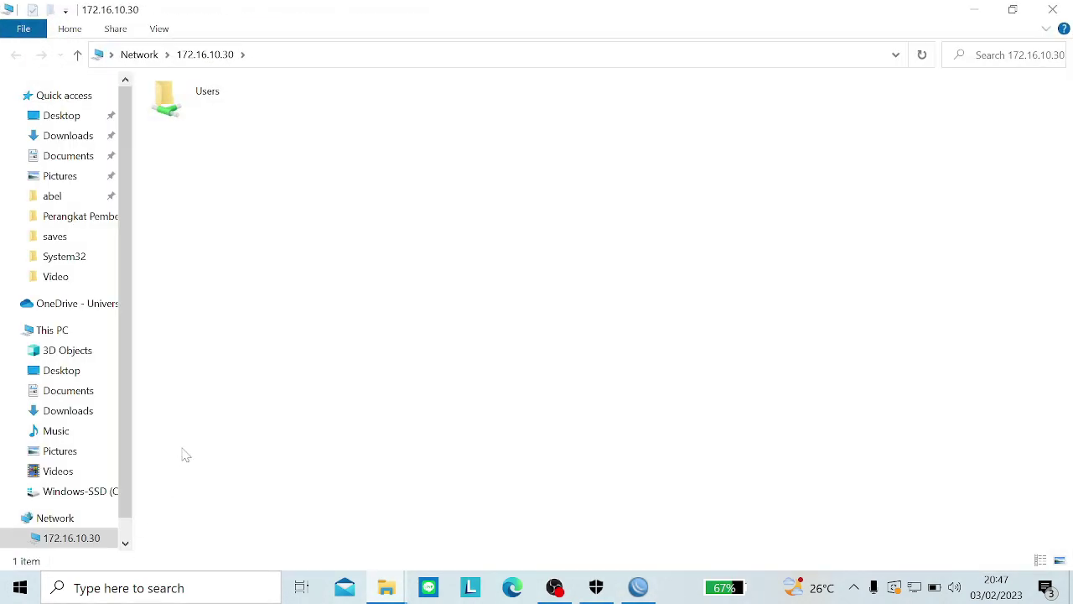
Step: Browse into the empty subfolder under Users\Hp\Documents and create a new text document there
double_click(218, 104)
double_click(215, 116)
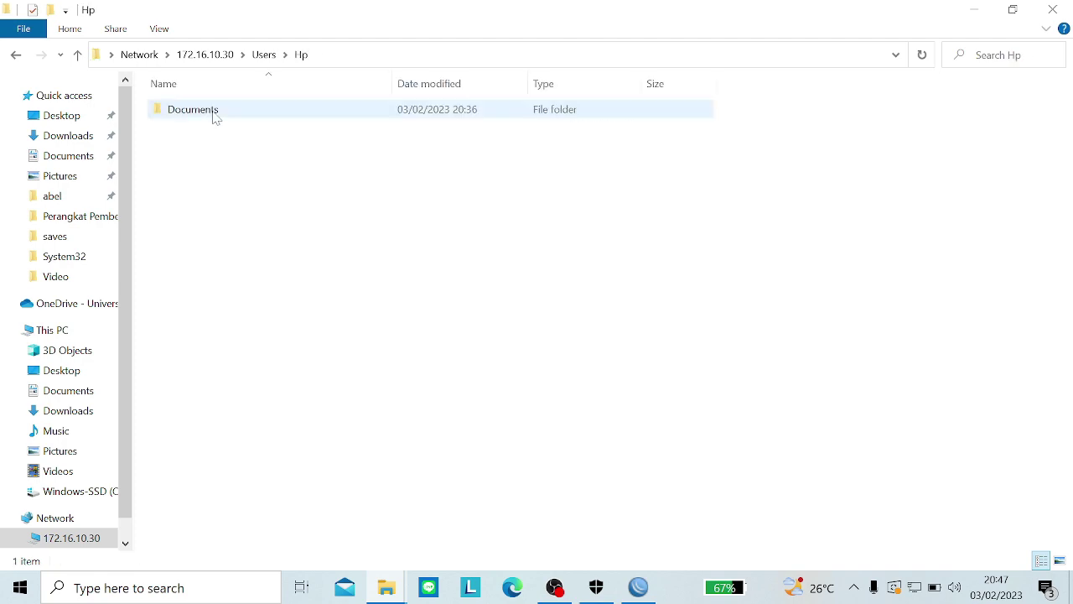
double_click(213, 114)
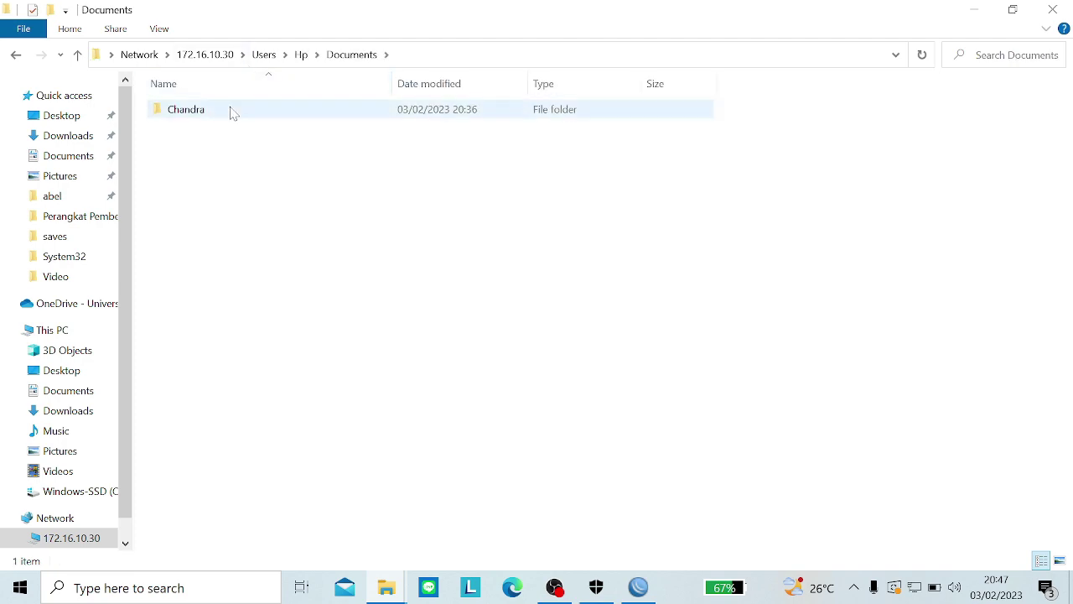
double_click(232, 111)
right_click(254, 196)
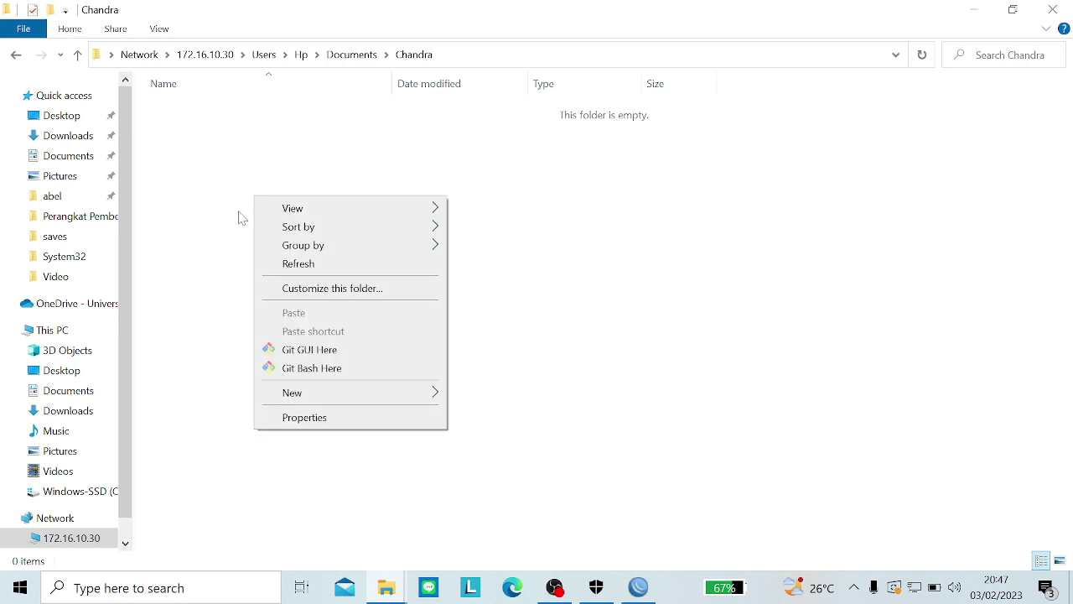
mouse_move(293, 400)
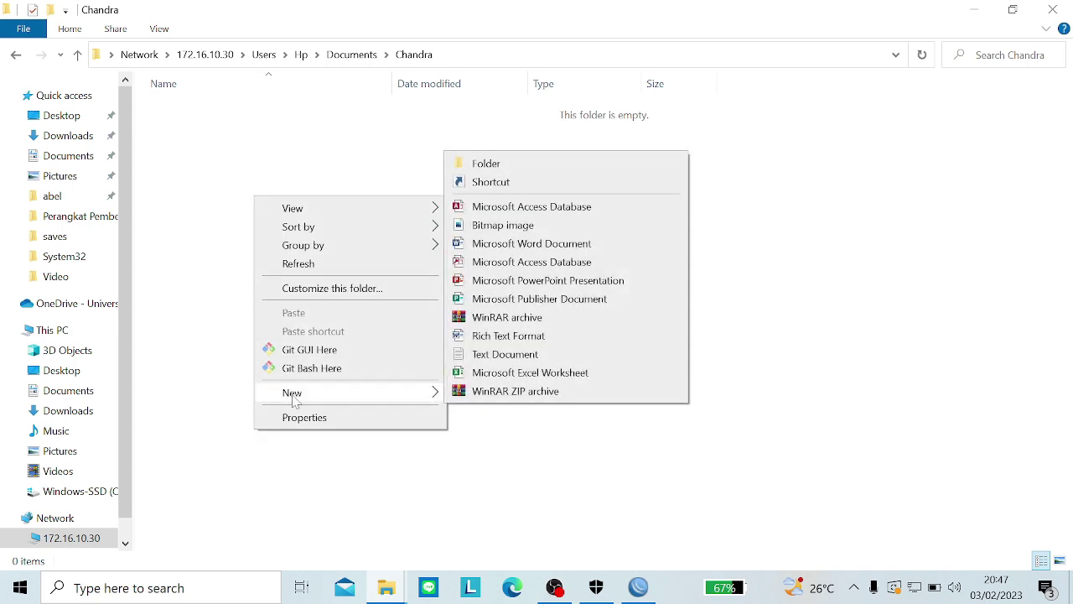
click(544, 356)
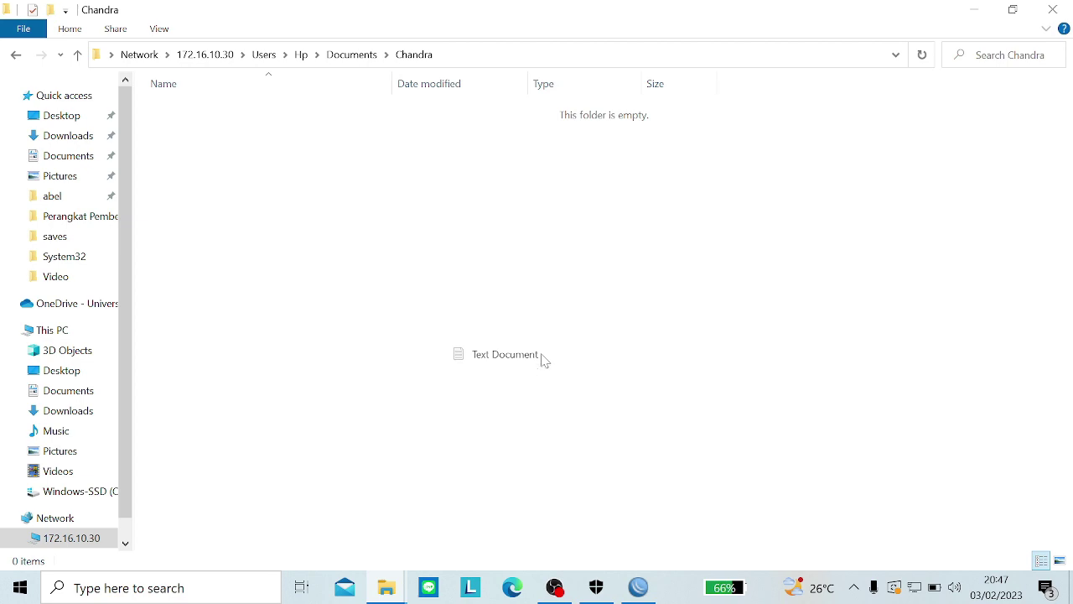
Step: Name the new text file Tes Saja
key(BackSpace)
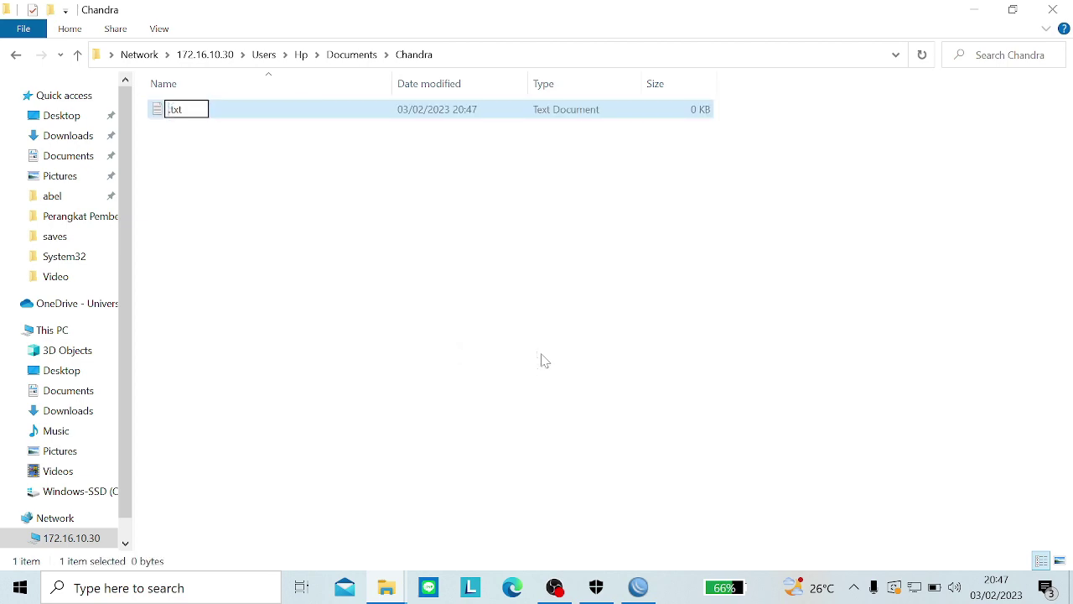
key(Caps_Lock)
text(Tes)
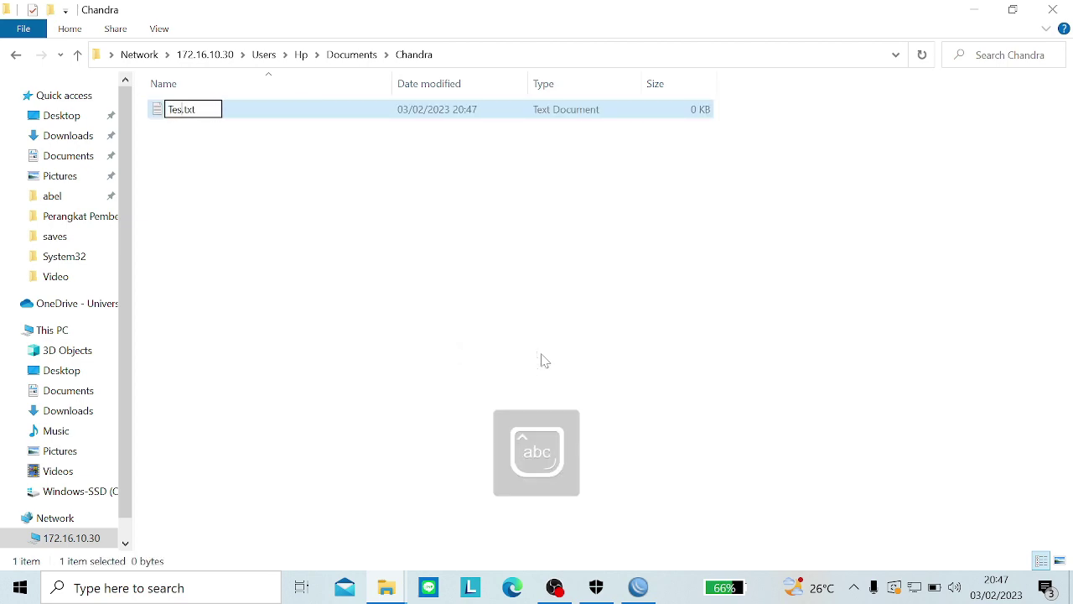
key(Caps_Lock)
text(S)
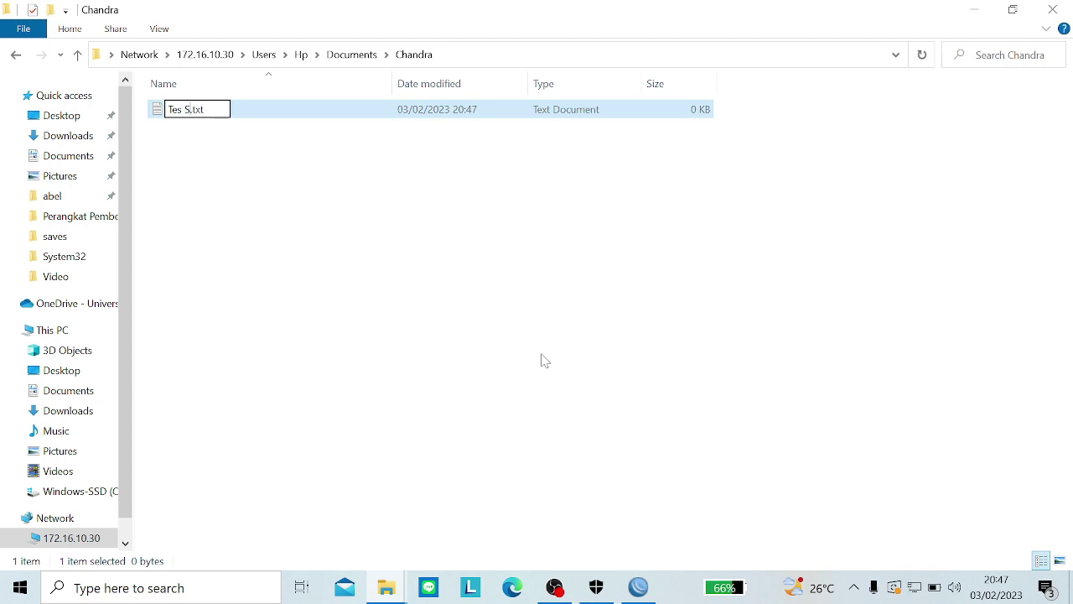
key(Caps_Lock)
text(aja)
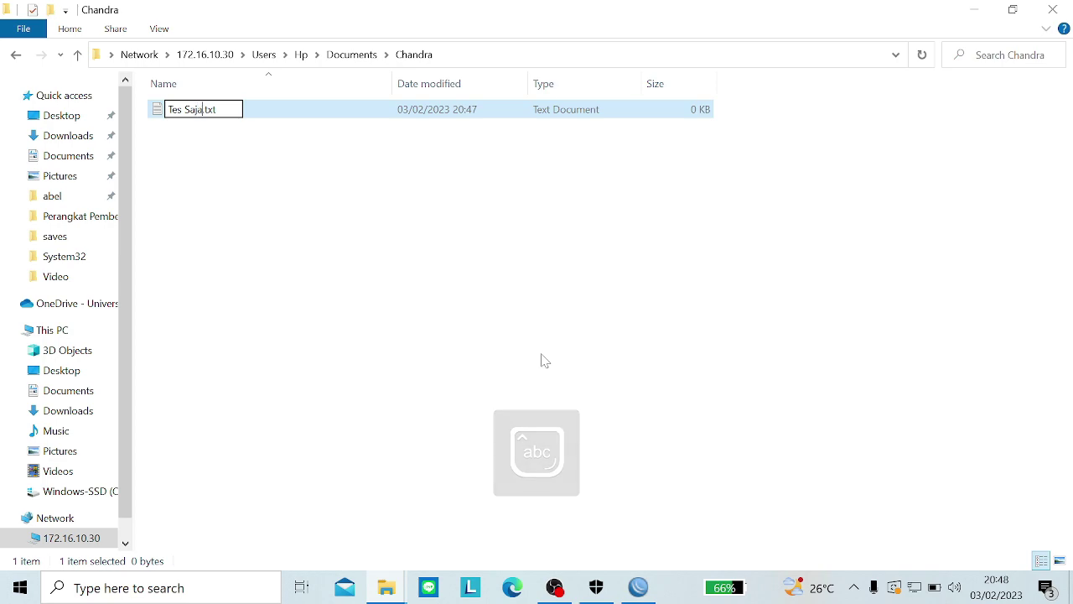
key(Return)
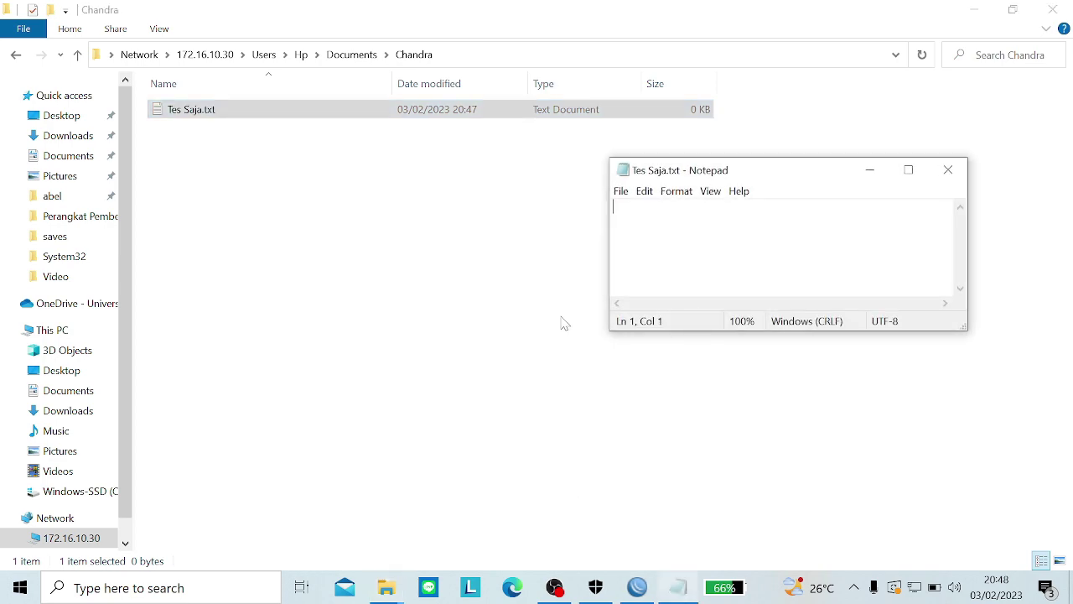
Step: Type 'Halo, Ini Contoh Saja' into the file
text(yfttfxrs)
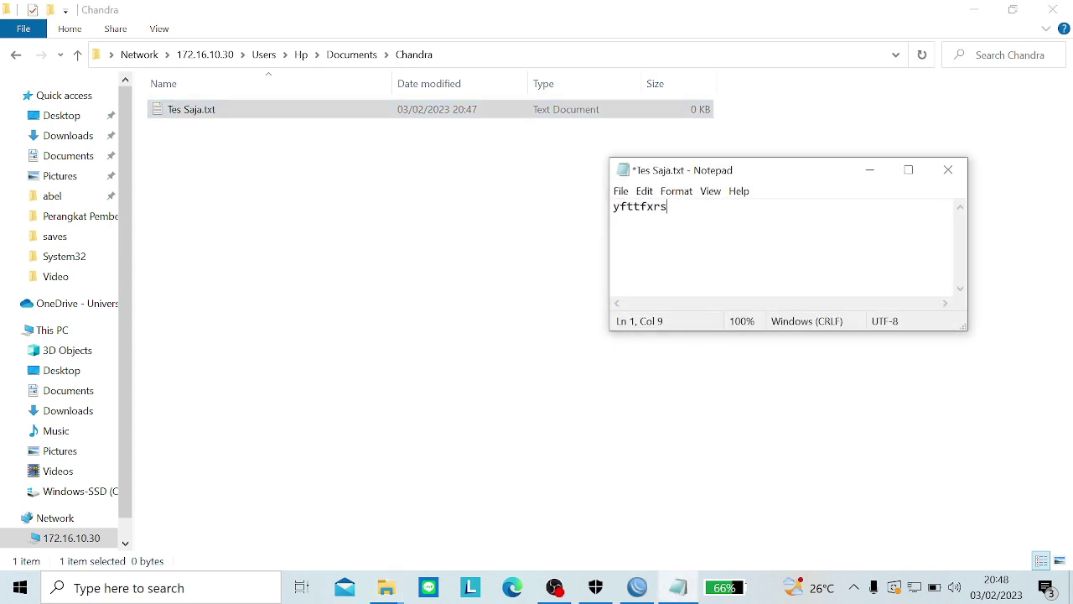
key(BackSpace)
key(BackSpace)
key(BackSpace)
key(BackSpace)
key(BackSpace)
key(BackSpace)
key(BackSpace)
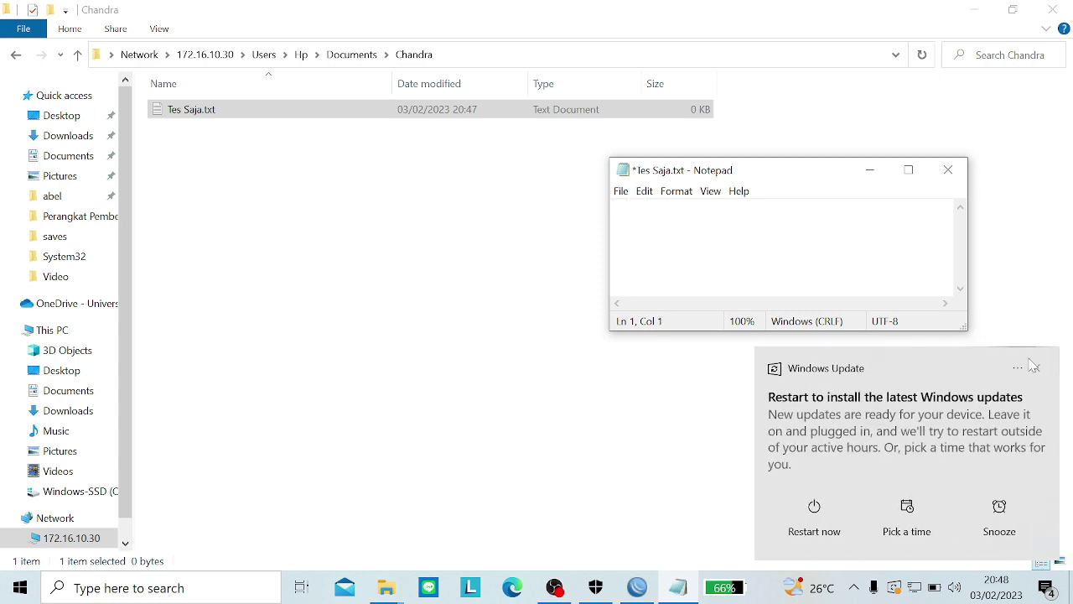
click(1037, 368)
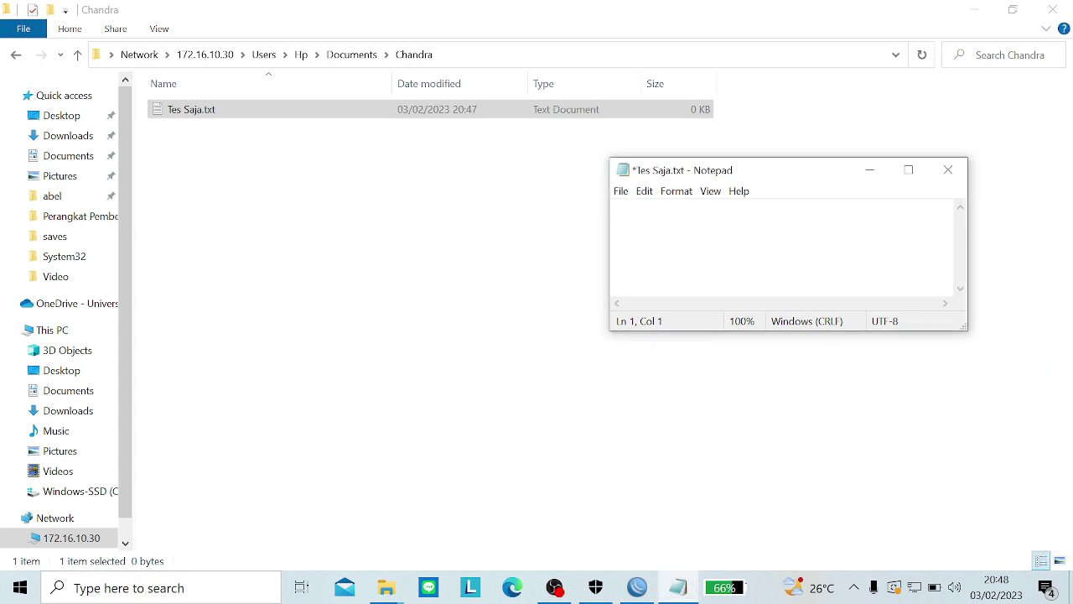
key(Caps_Lock)
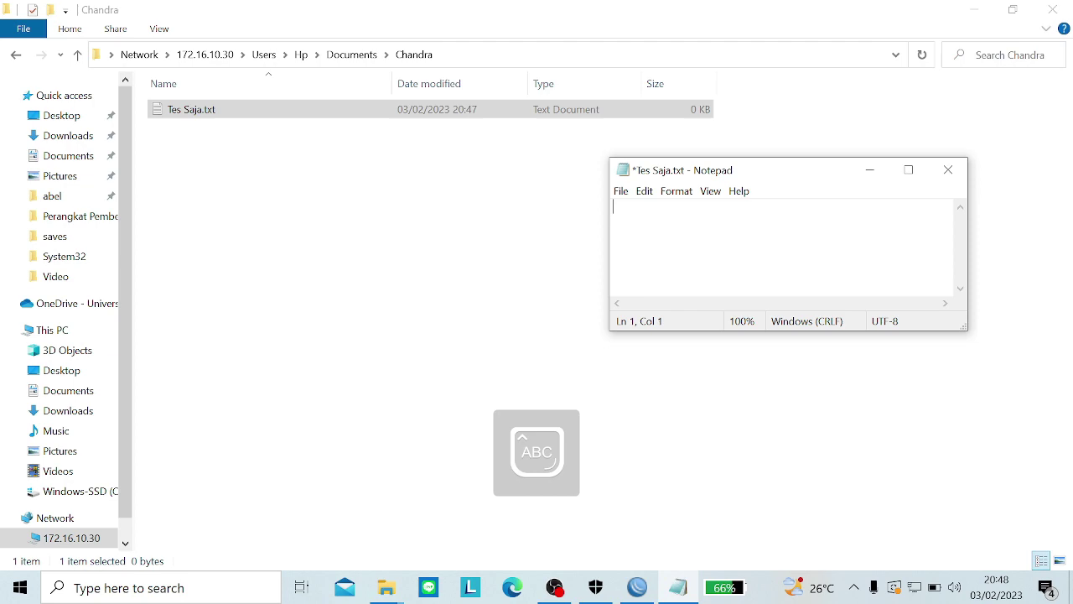
text(H)
key(Caps_Lock)
text(alo ,)
key(Caps_Lock)
text(I)
key(Caps_Lock)
text(ni)
key(Caps_Lock)
text(CO)
key(Caps_Lock)
text(ntoh)
key(Caps_Lock)
text(S)
key(Caps_Lock)
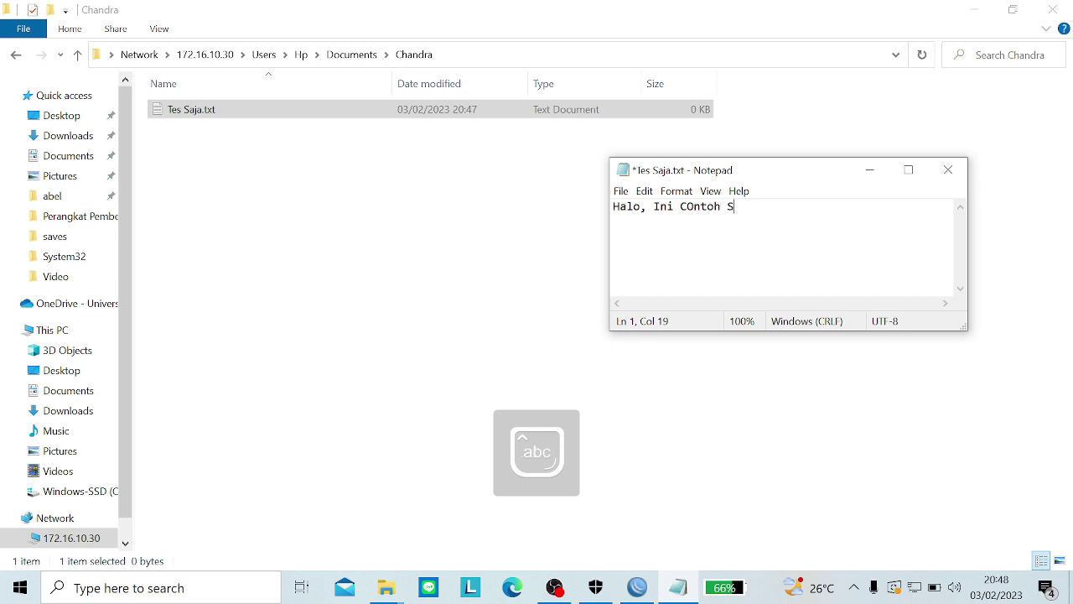
text(aja)
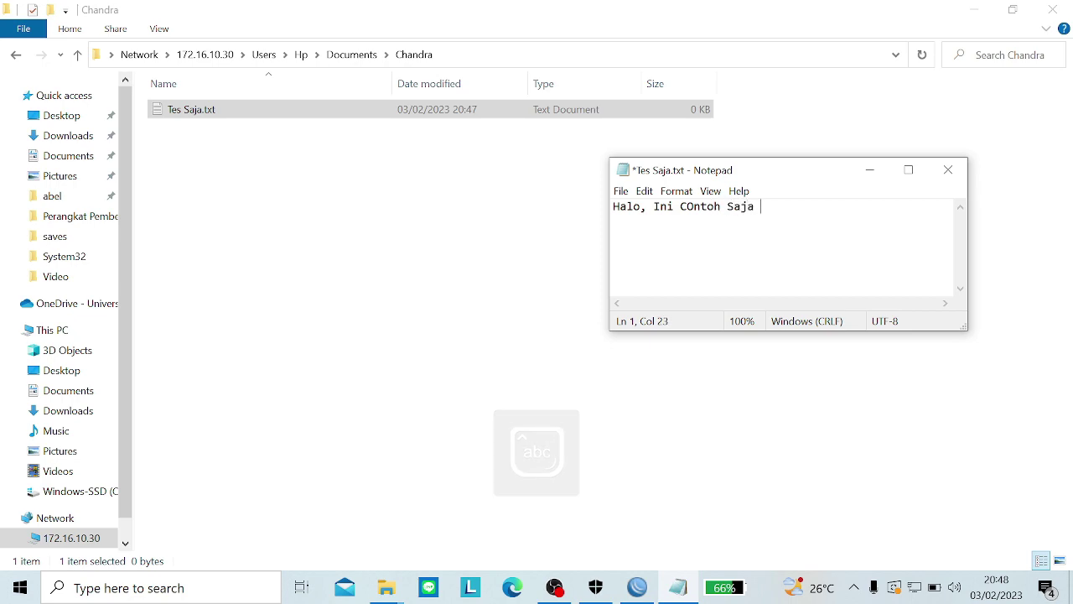
Step: Fix the typos in Contoh and Saja, save the file, and close Notepad
key(BackSpace)
key(BackSpace)
key(BackSpace)
key(BackSpace)
key(BackSpace)
key(BackSpace)
key(BackSpace)
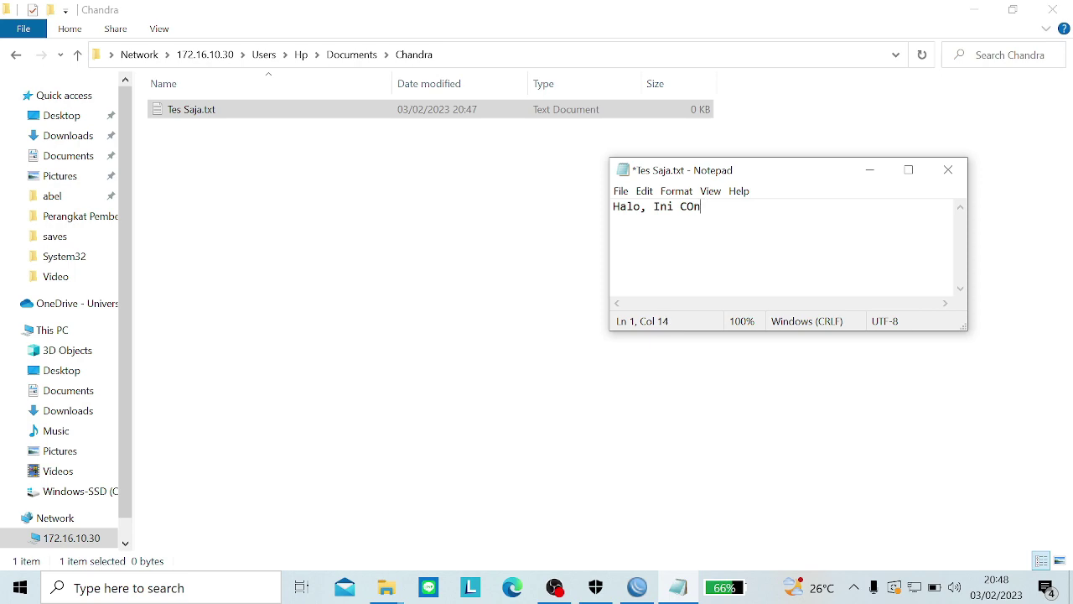
text(toh)
key(Caps_Lock)
text(SJ)
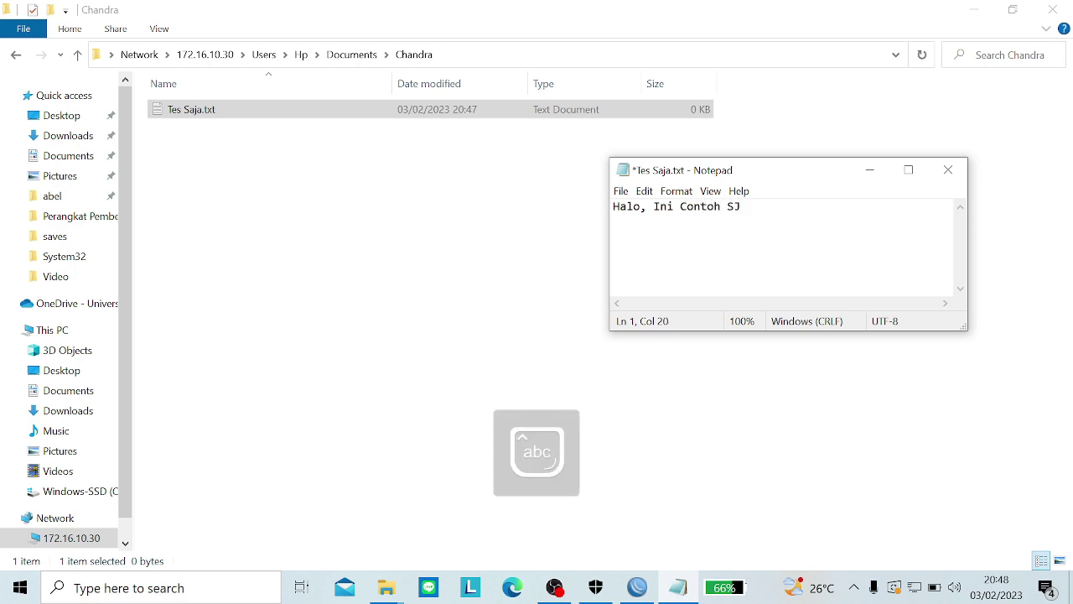
key(BackSpace)
key(Caps_Lock)
text(aja)
key(ctrl+s)
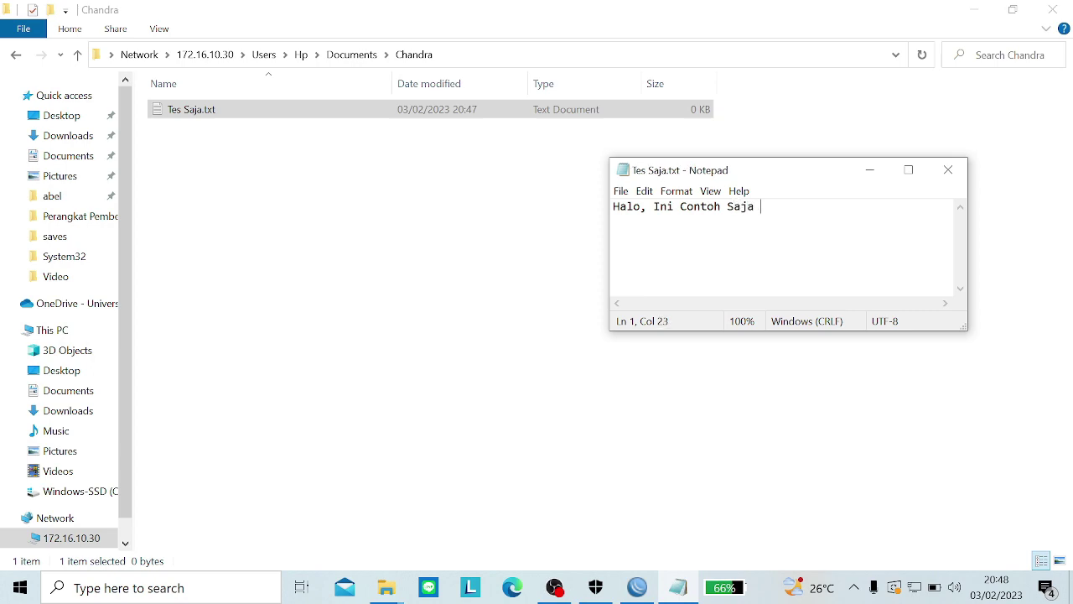
click(948, 170)
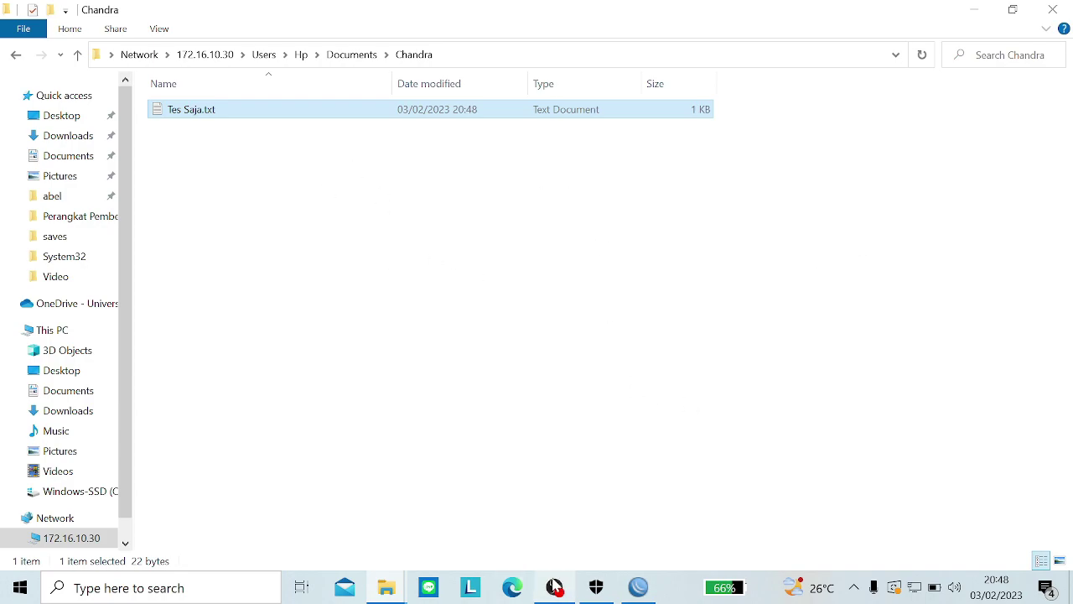
Step: Reopen Tes Saja from the Chandra folder, check the 'Halo, Ini Contoh Saja' text, and close Notepad
click(561, 587)
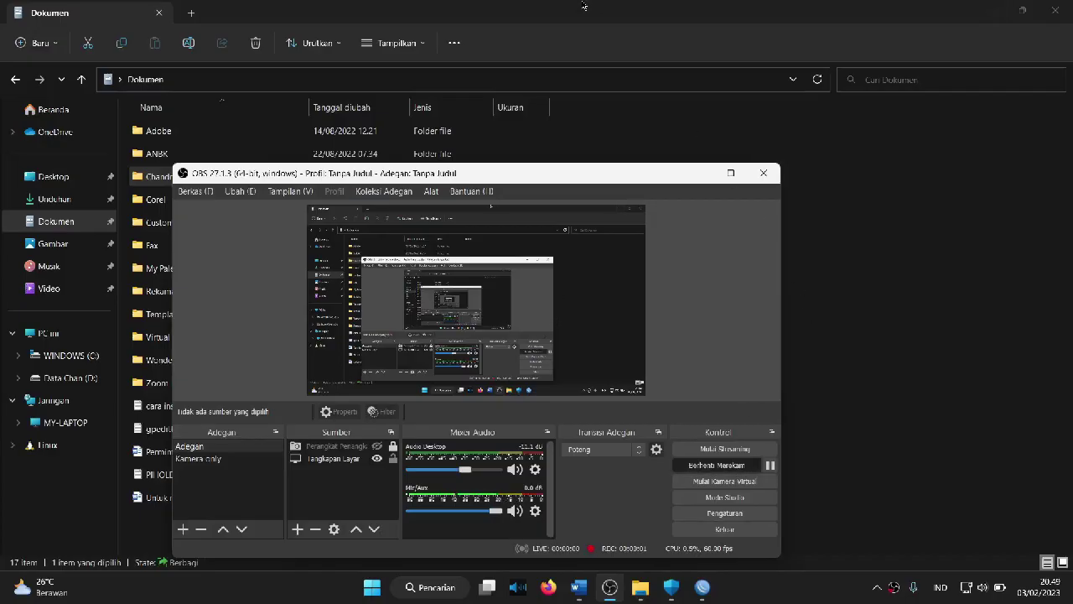
click(584, 5)
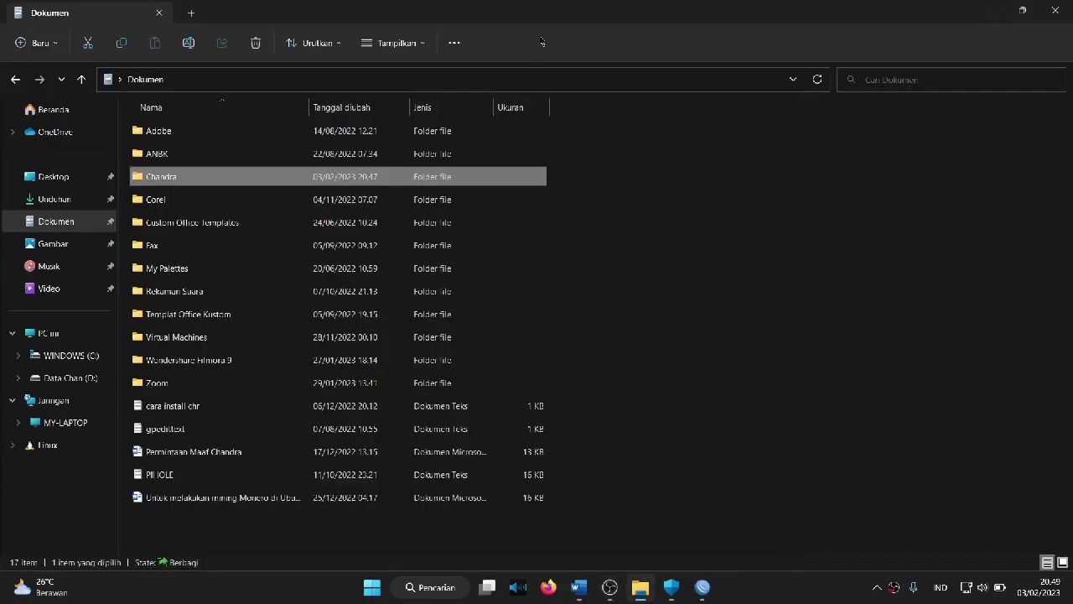
double_click(362, 178)
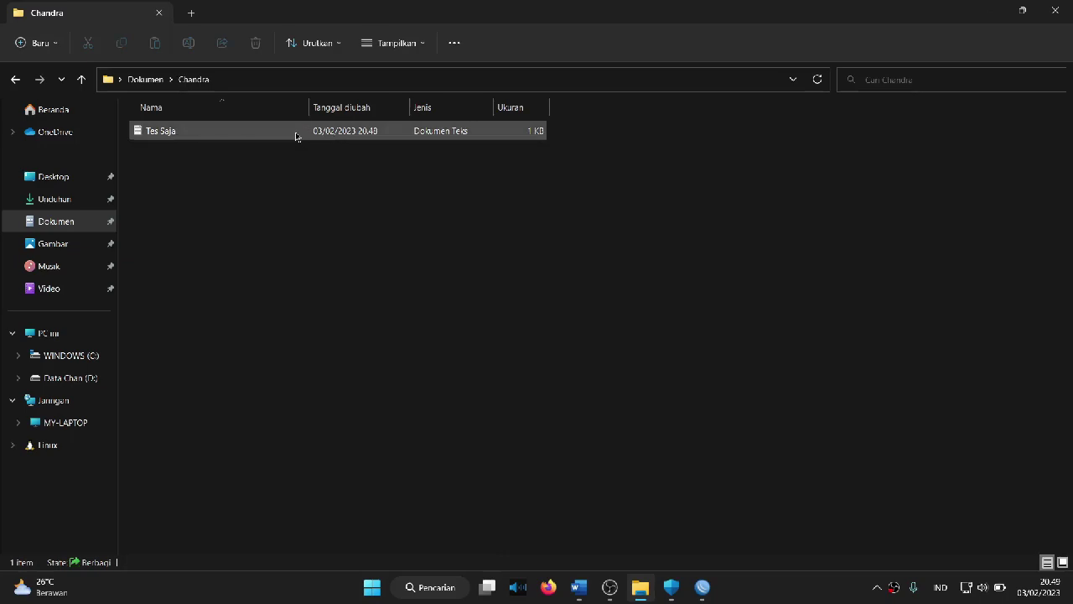
double_click(295, 132)
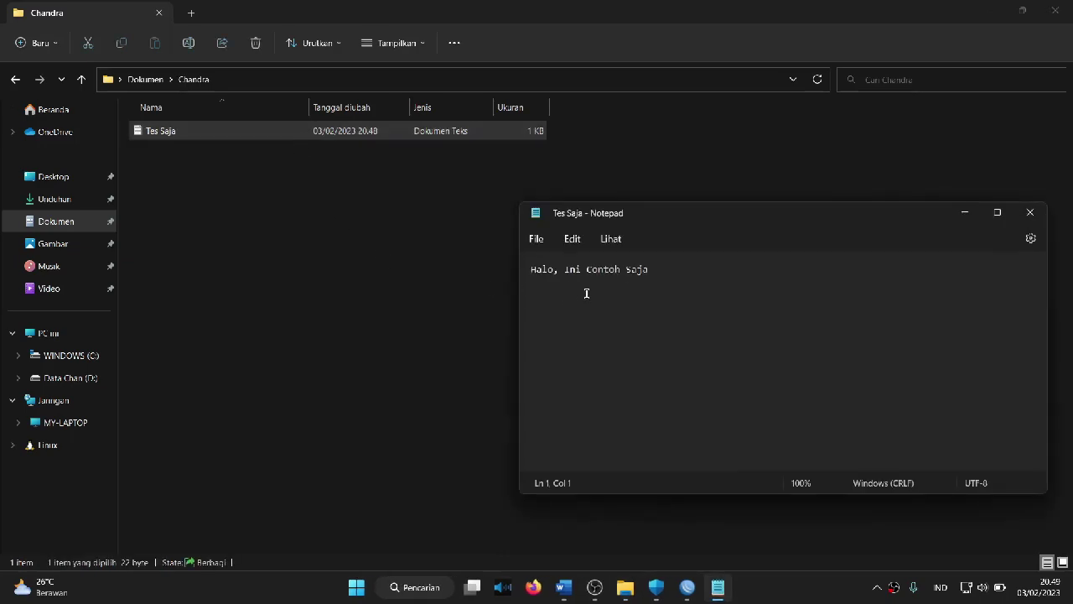
double_click(593, 289)
double_click(665, 272)
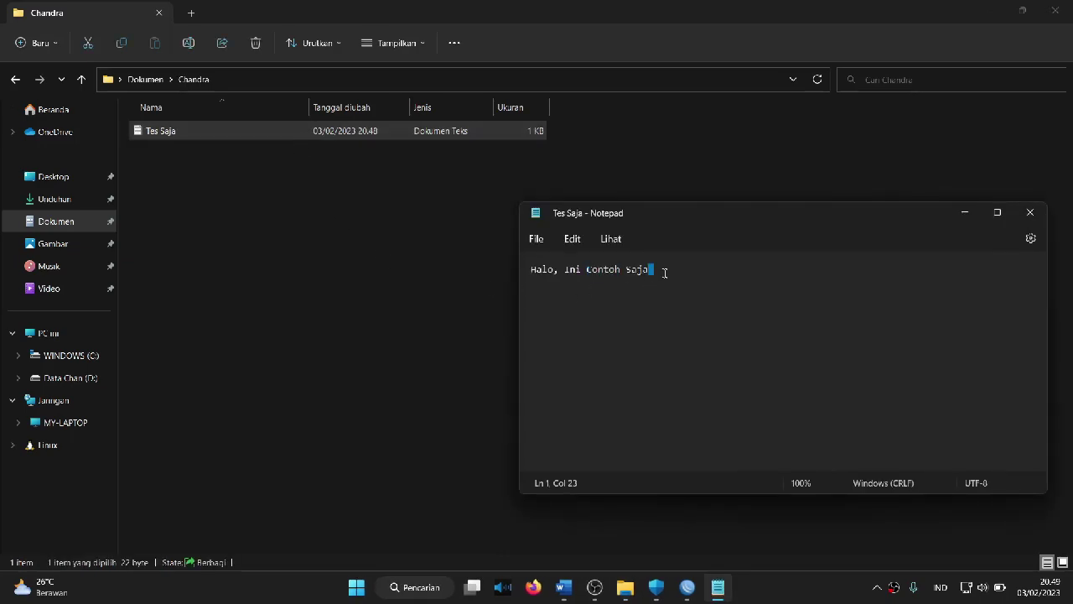
double_click(541, 272)
triple_click(605, 272)
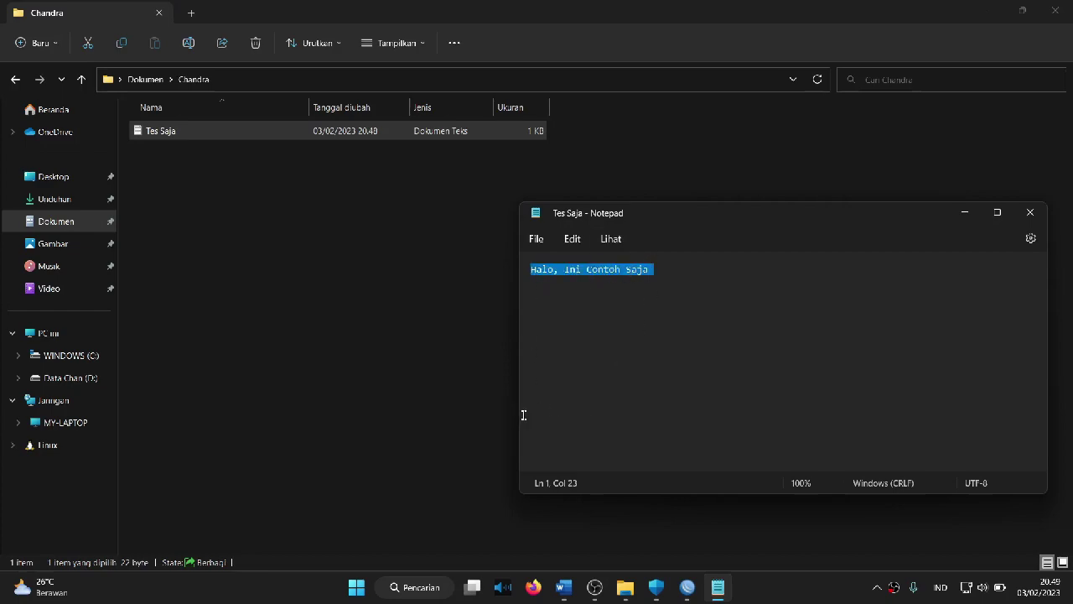
click(668, 271)
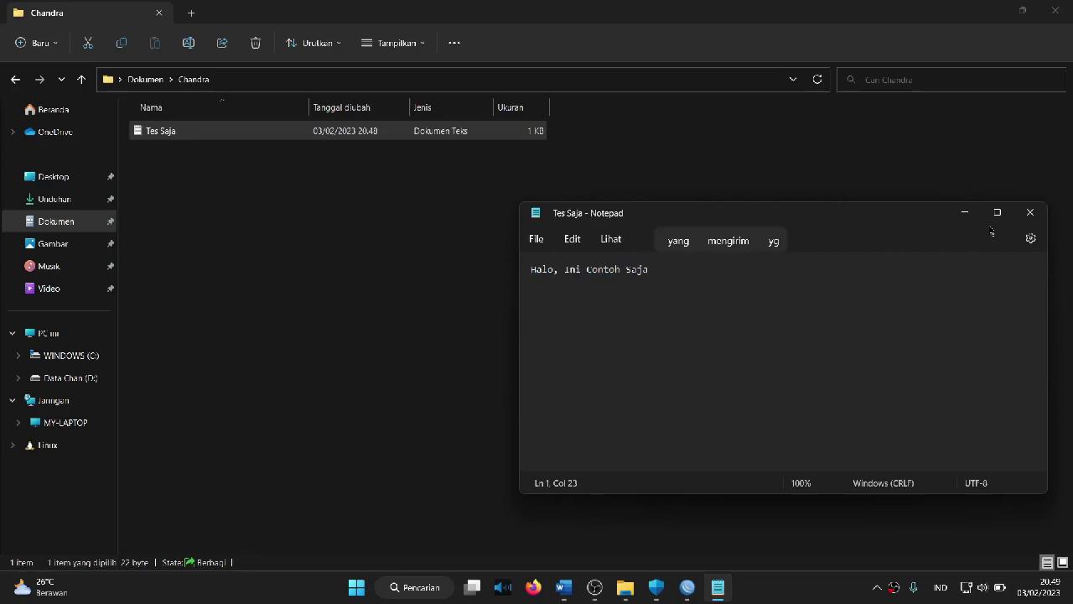
click(1031, 213)
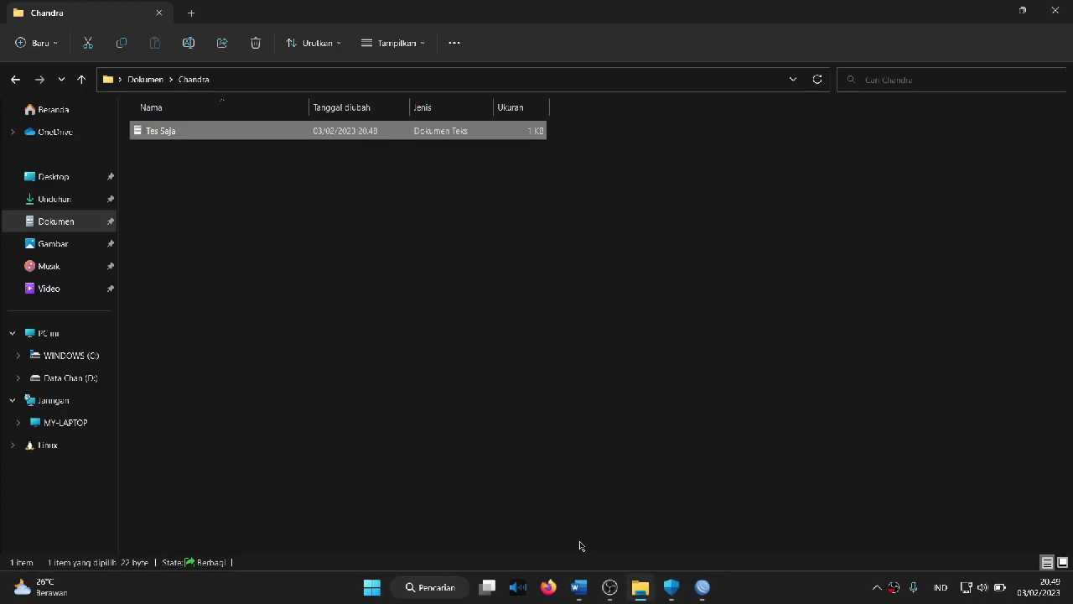
Step: Restore Smadav, open its Scanner page, and exclude System Area from the scan
click(610, 587)
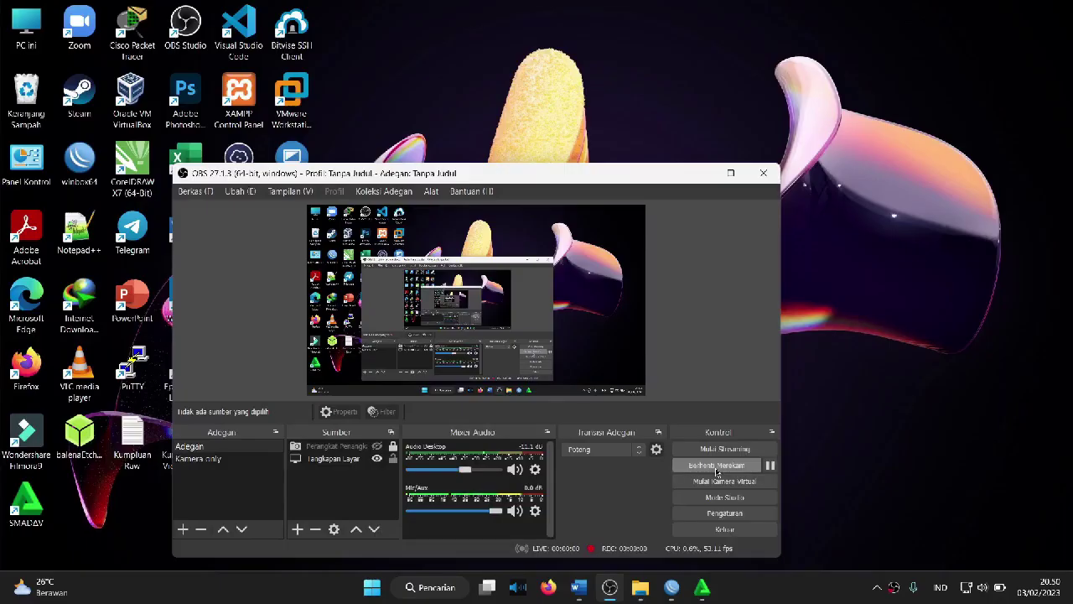
click(697, 173)
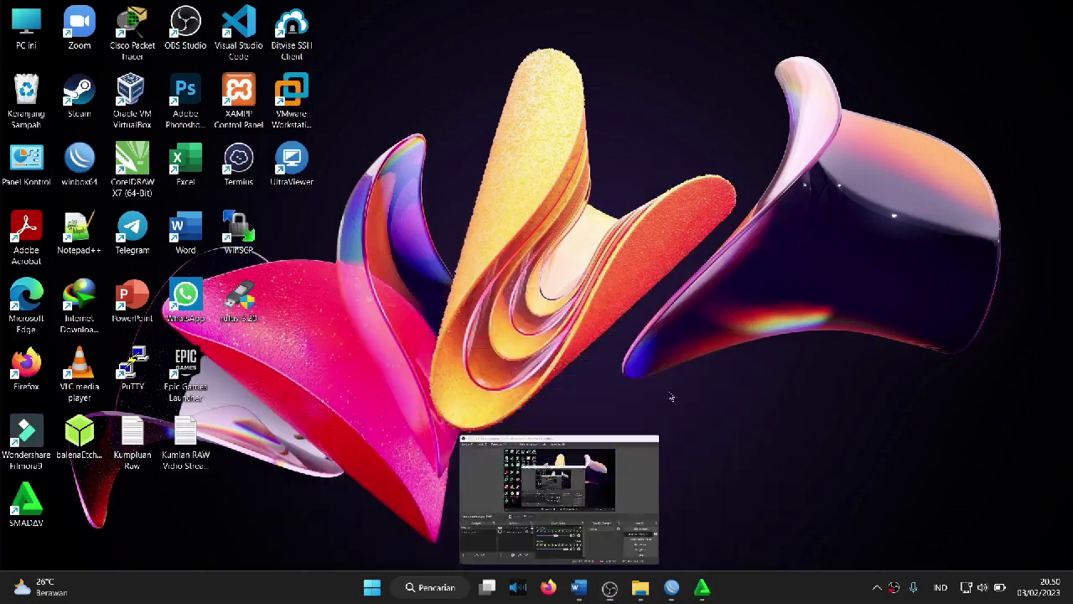
click(702, 587)
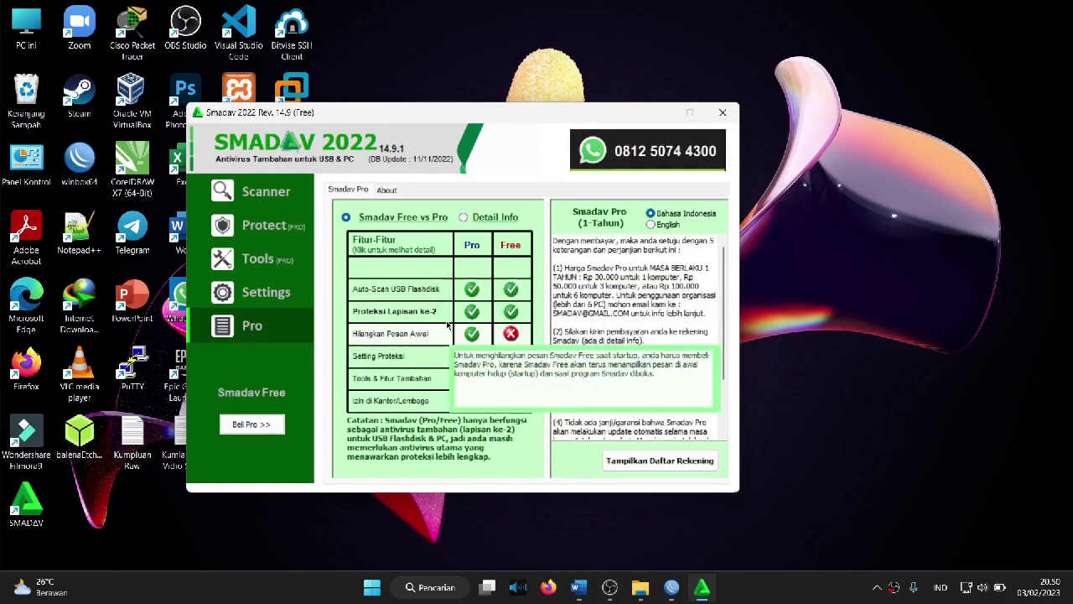
click(291, 195)
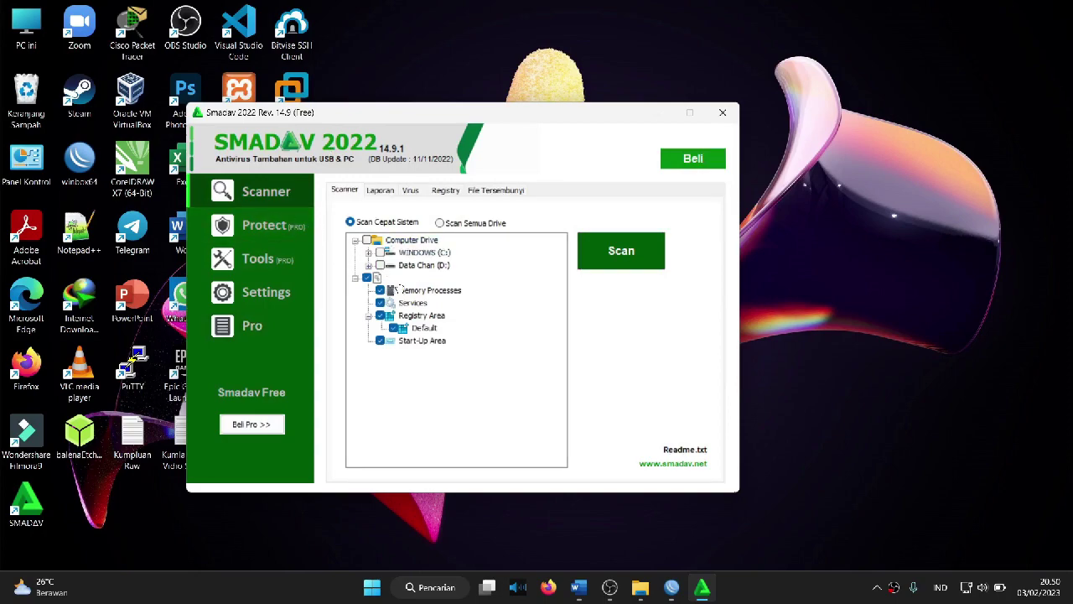
click(367, 278)
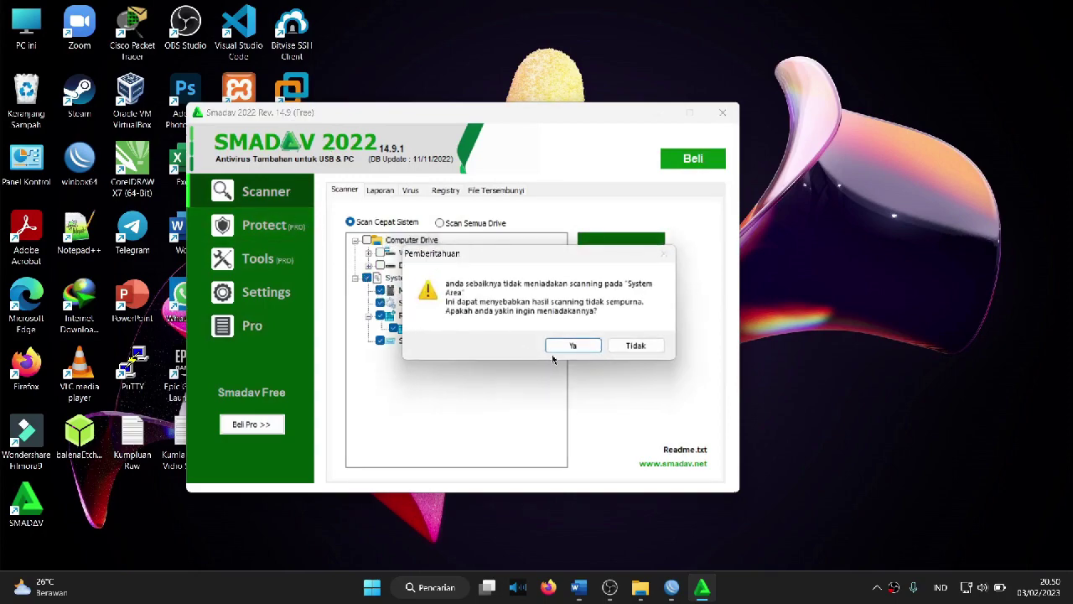
click(573, 346)
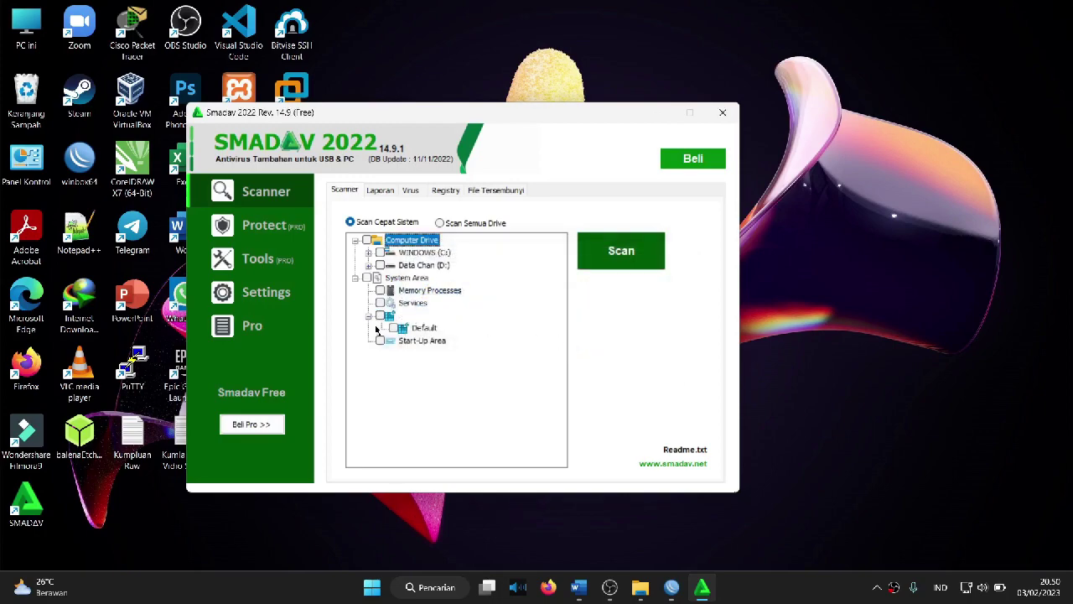
Step: Expand the folder tree through WINDOWS (C:), Users and Hp
click(368, 253)
scroll(527, 395, down, 2)
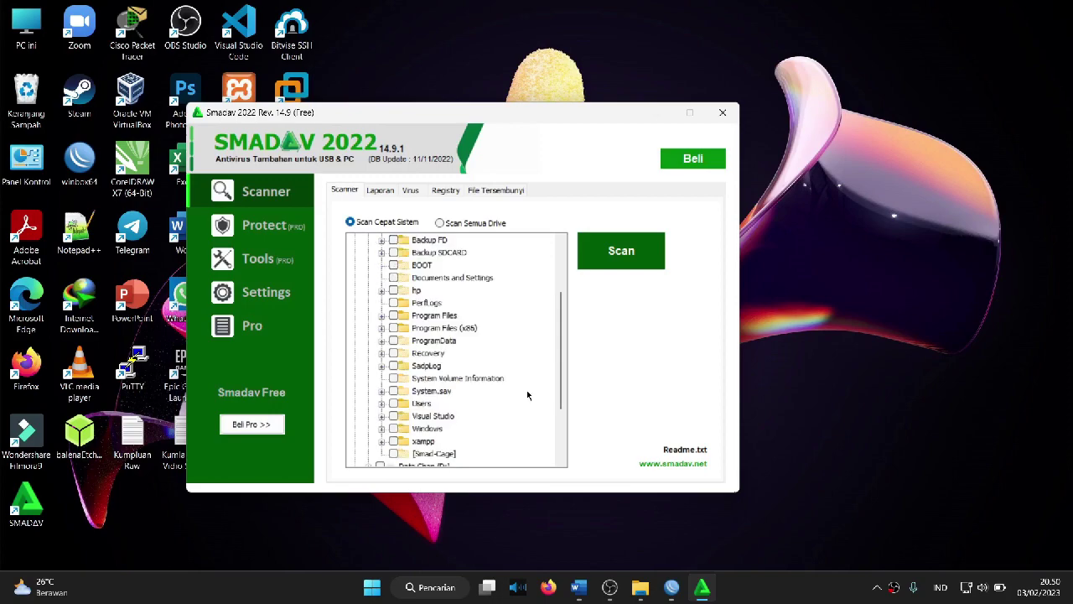
scroll(528, 395, down, 1)
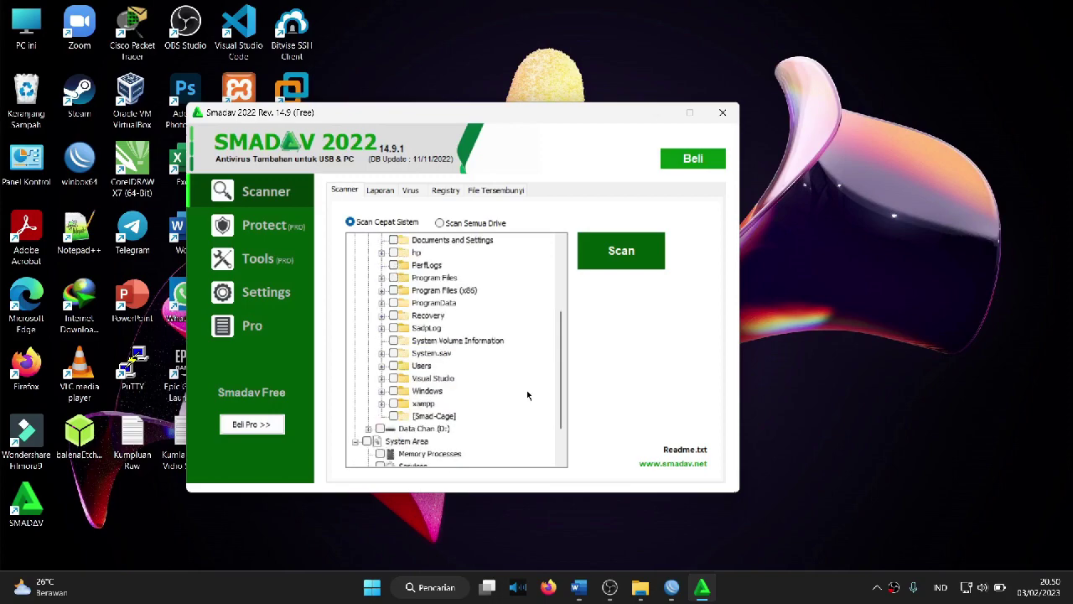
click(383, 366)
scroll(391, 393, down, 1)
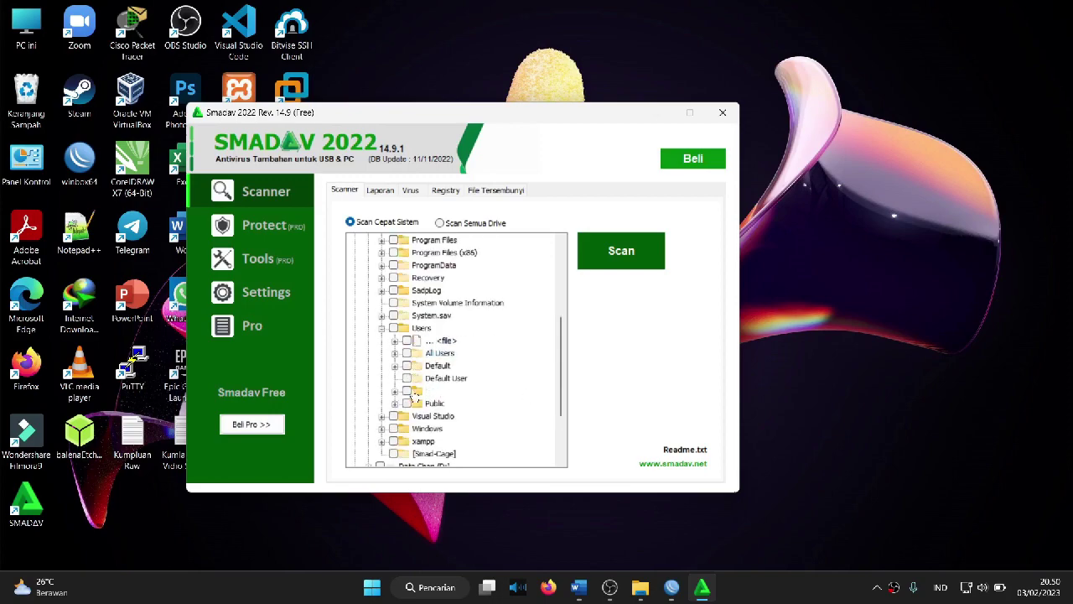
click(396, 392)
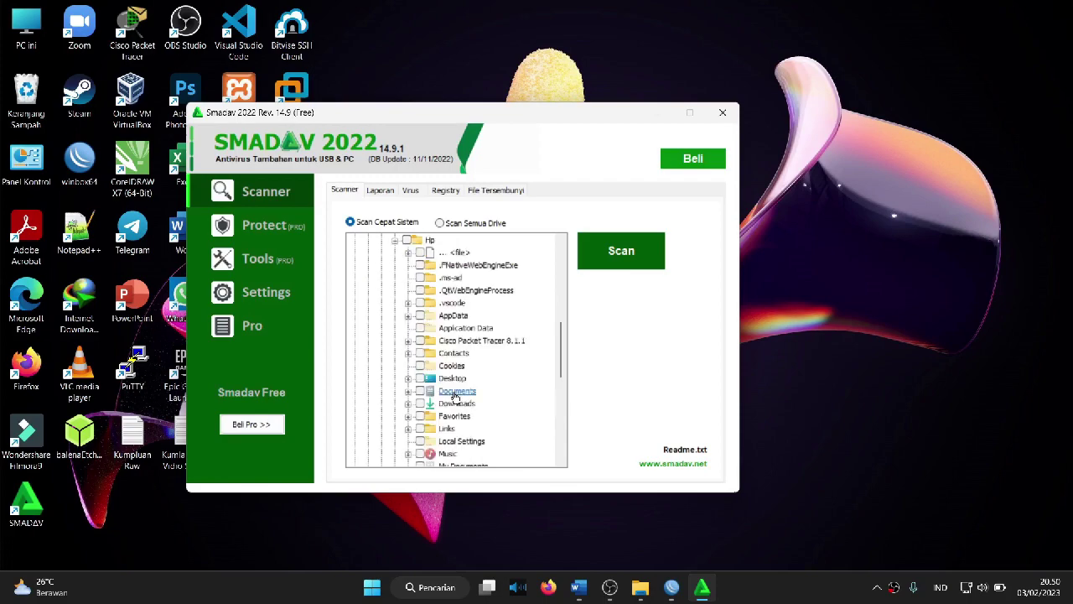
scroll(484, 412, down, 2)
scroll(484, 412, down, 2)
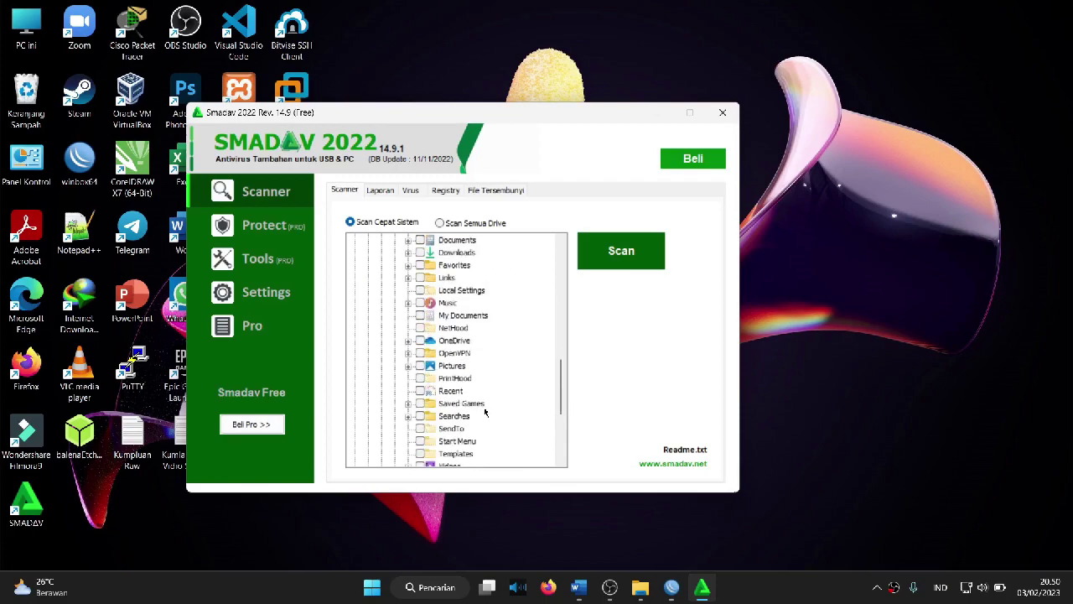
scroll(484, 411, down, 3)
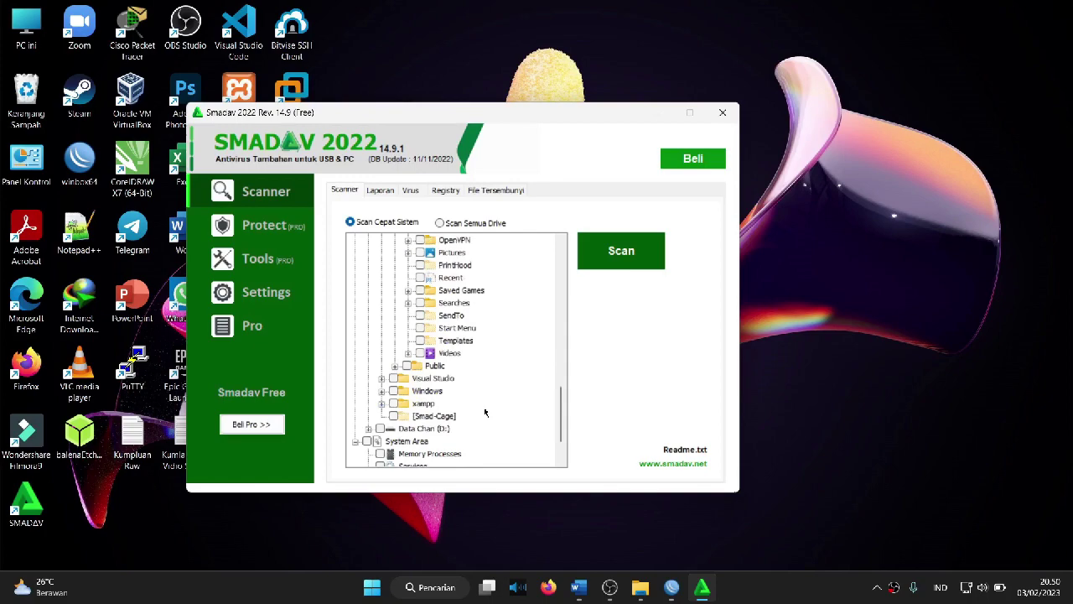
scroll(484, 411, up, 3)
scroll(485, 412, up, 2)
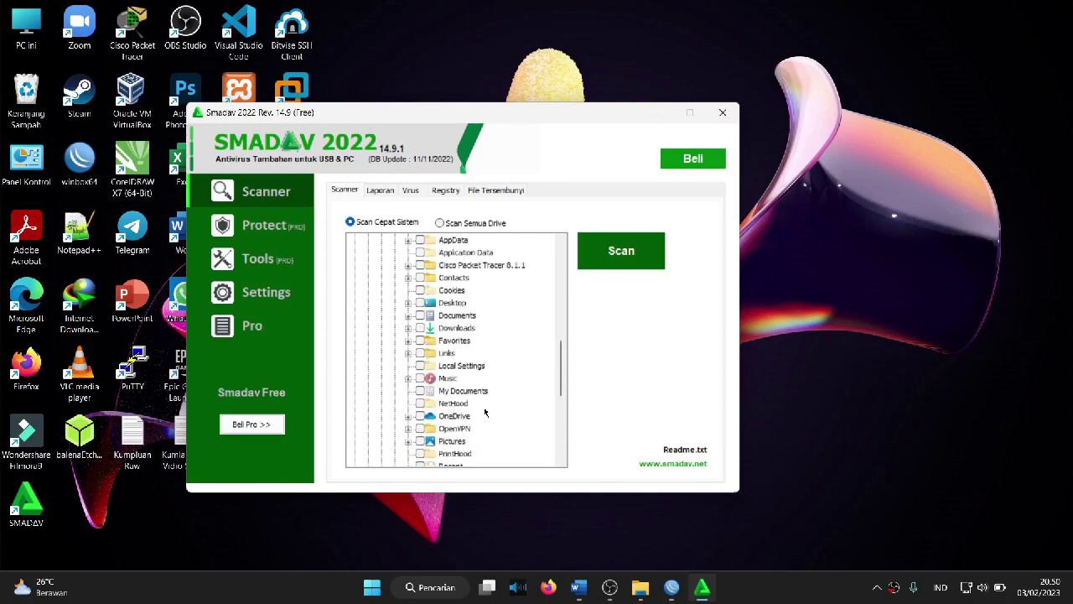
scroll(485, 412, up, 1)
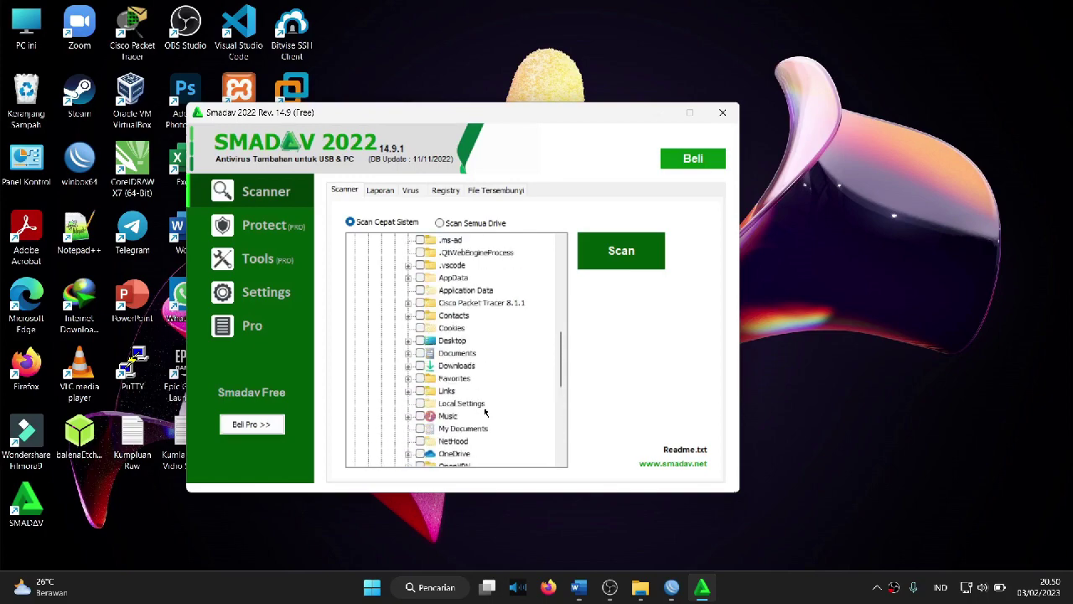
Step: Expand the Documents folder in the tree to reach the Chandra folder for scanning
click(408, 353)
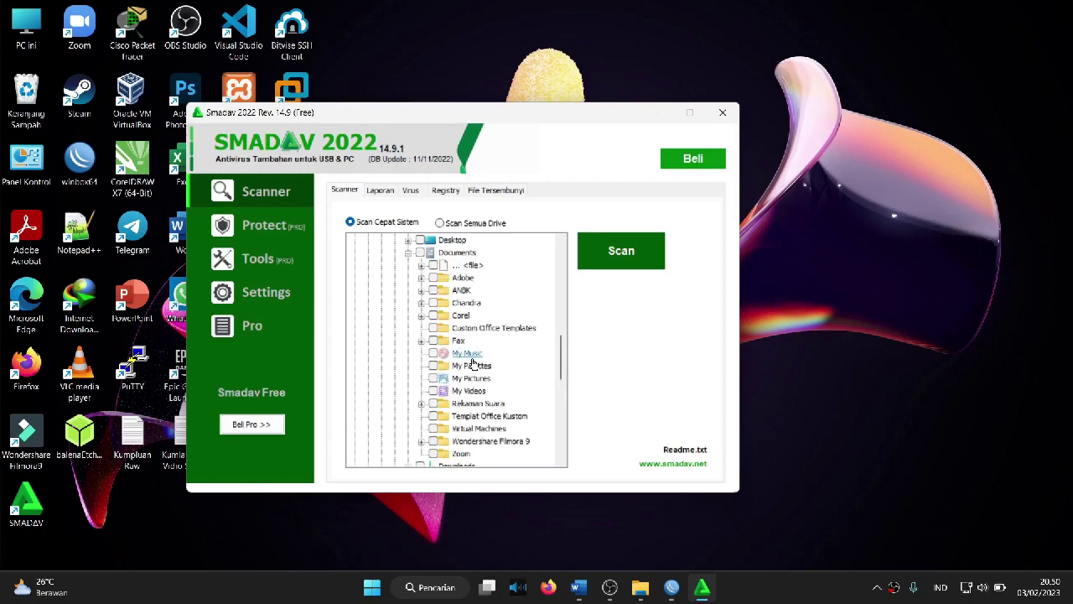
scroll(474, 362, down, 1)
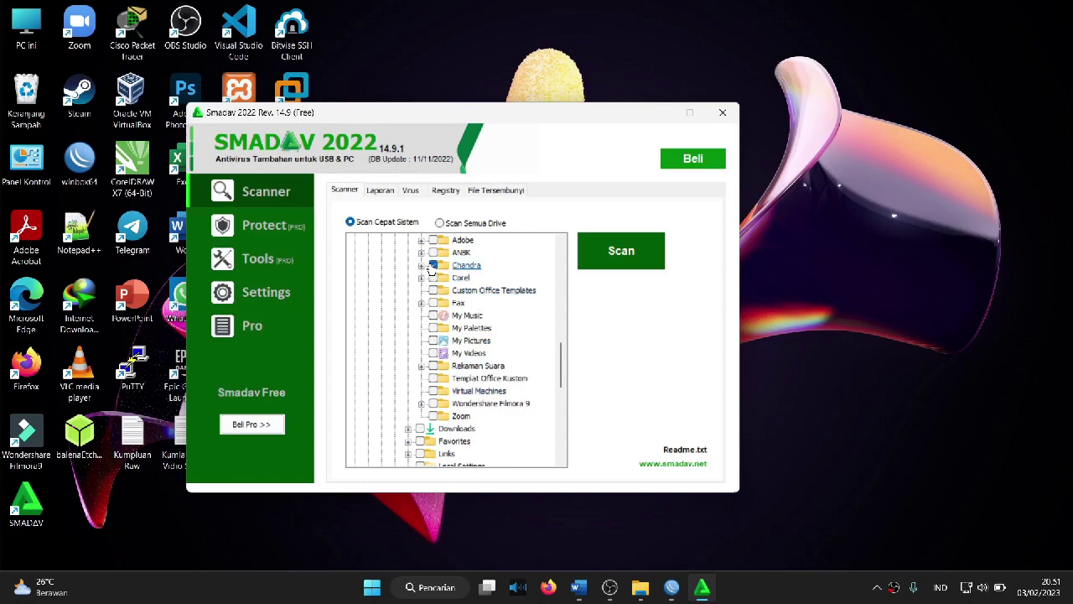
scroll(503, 299, up, 15)
scroll(505, 299, down, 5)
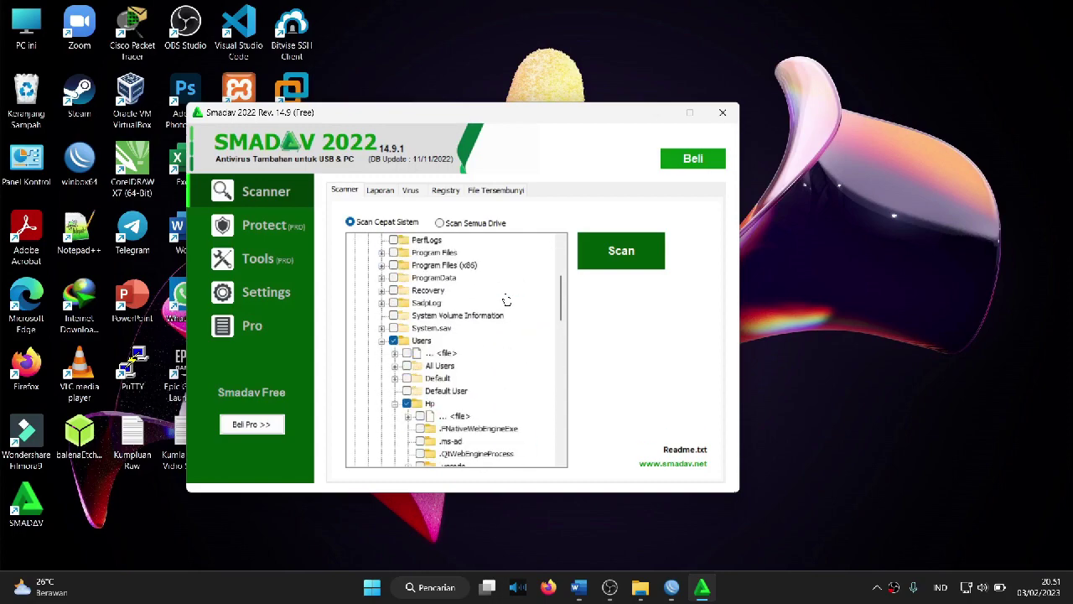
scroll(506, 301, down, 10)
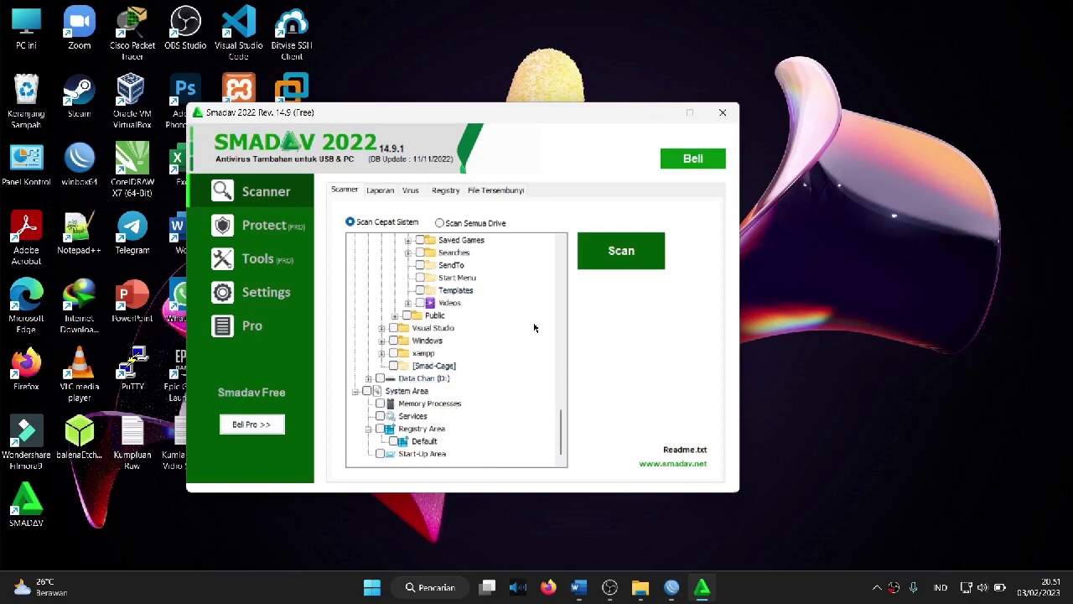
scroll(531, 329, up, 6)
scroll(451, 354, up, 3)
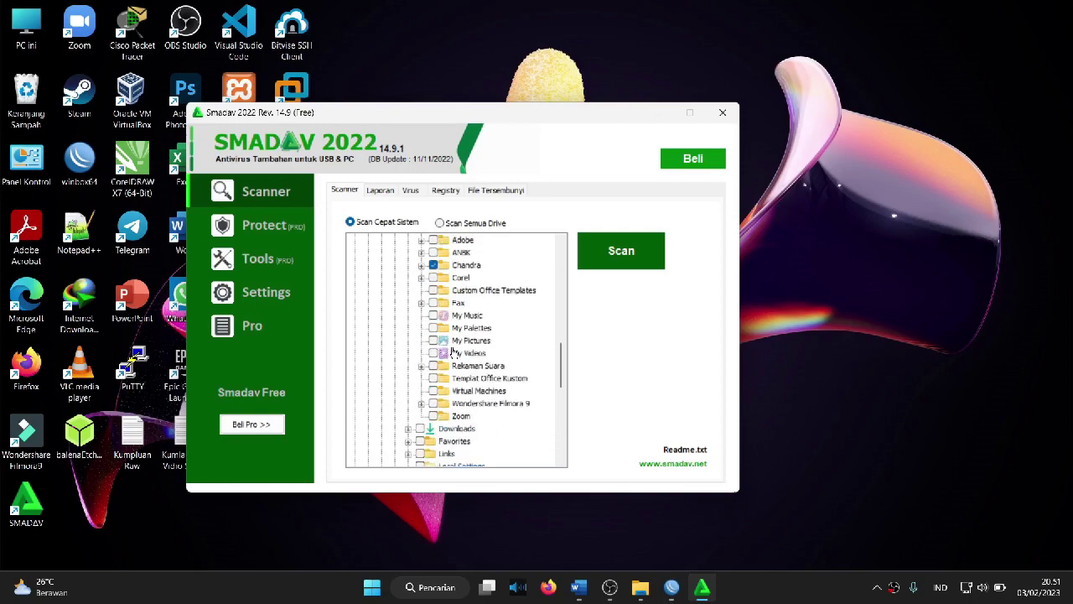
scroll(488, 307, up, 2)
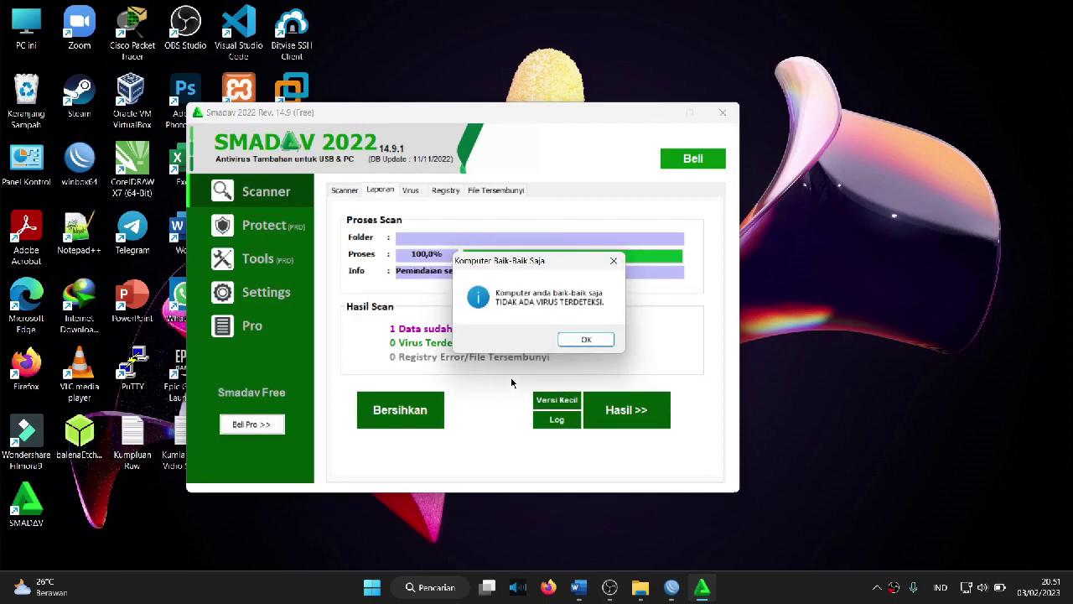
Step: Dismiss the no-virus result and free-version notice, review the 0-virus report, and close Smadav
click(585, 340)
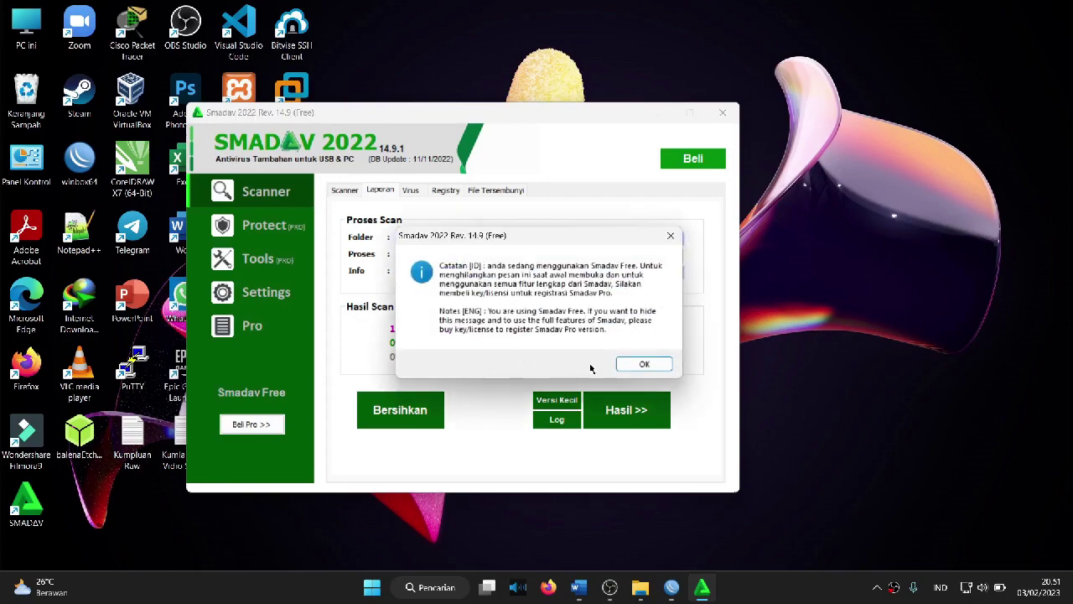
click(672, 238)
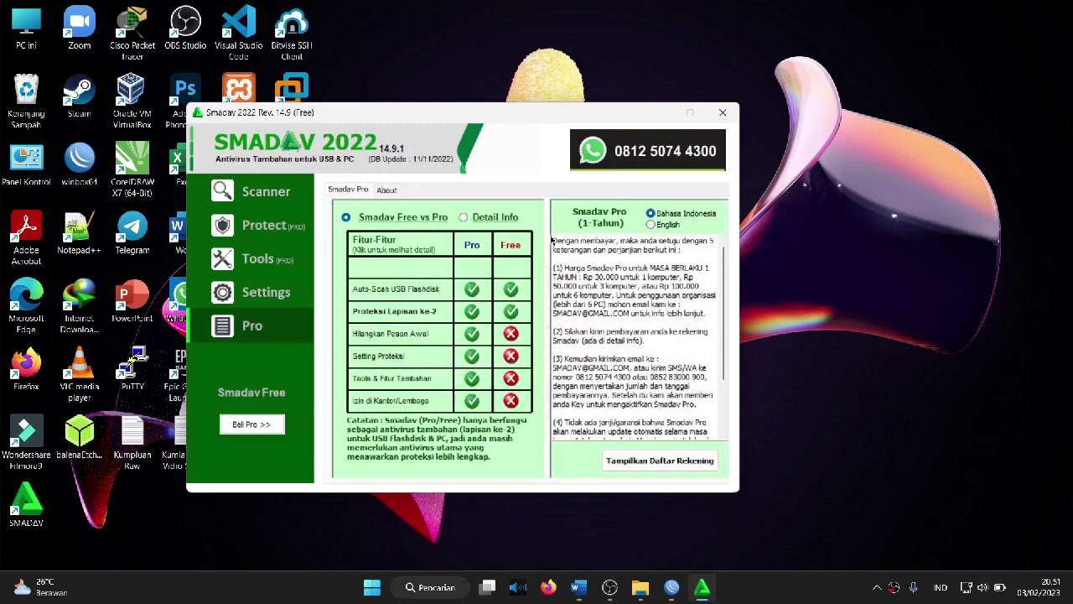
click(292, 193)
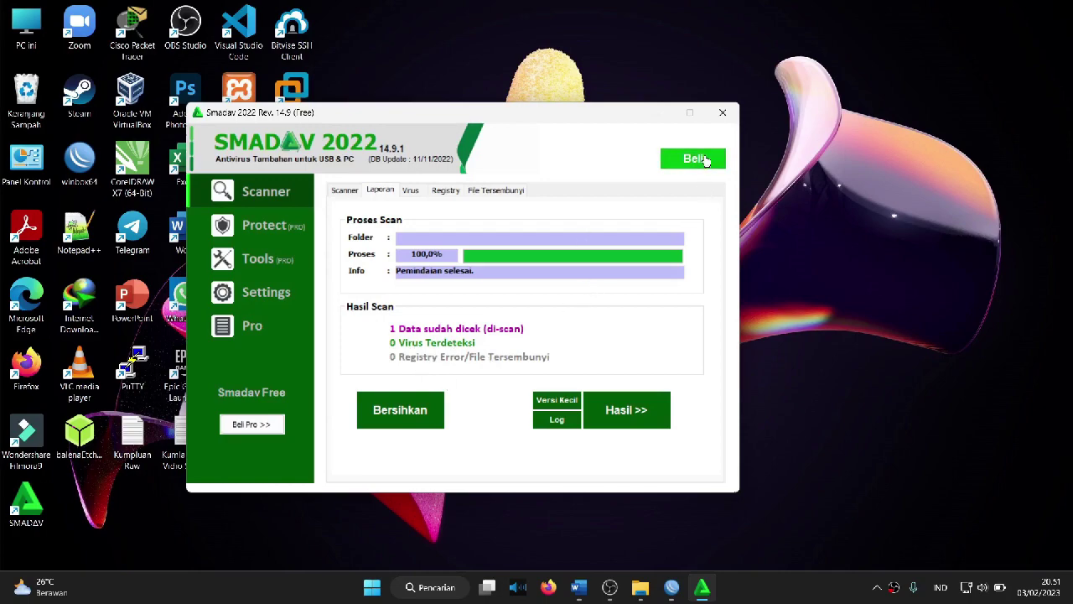
click(722, 112)
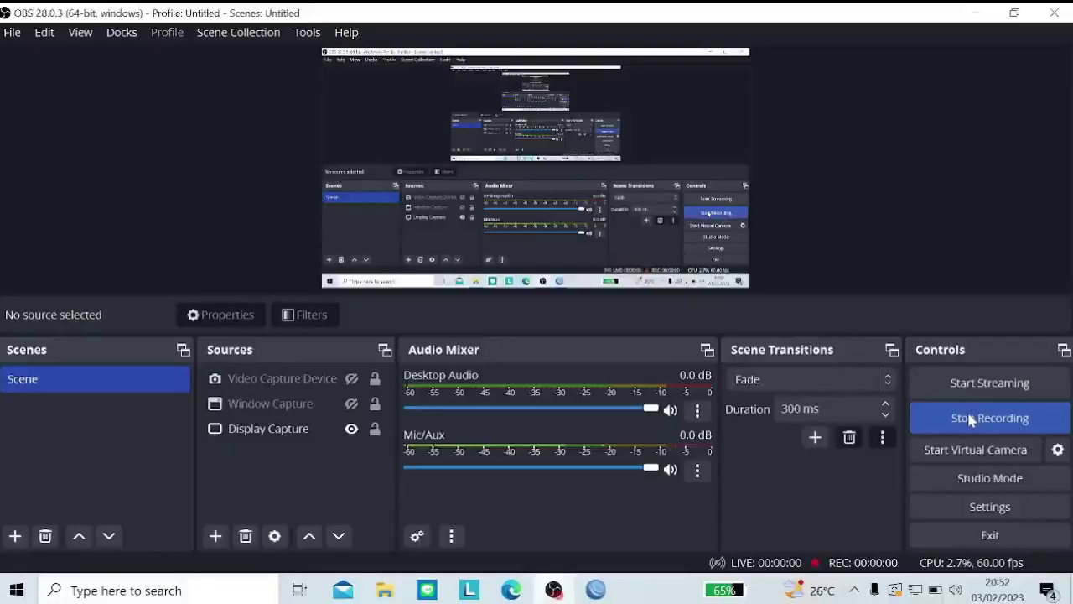
click(970, 419)
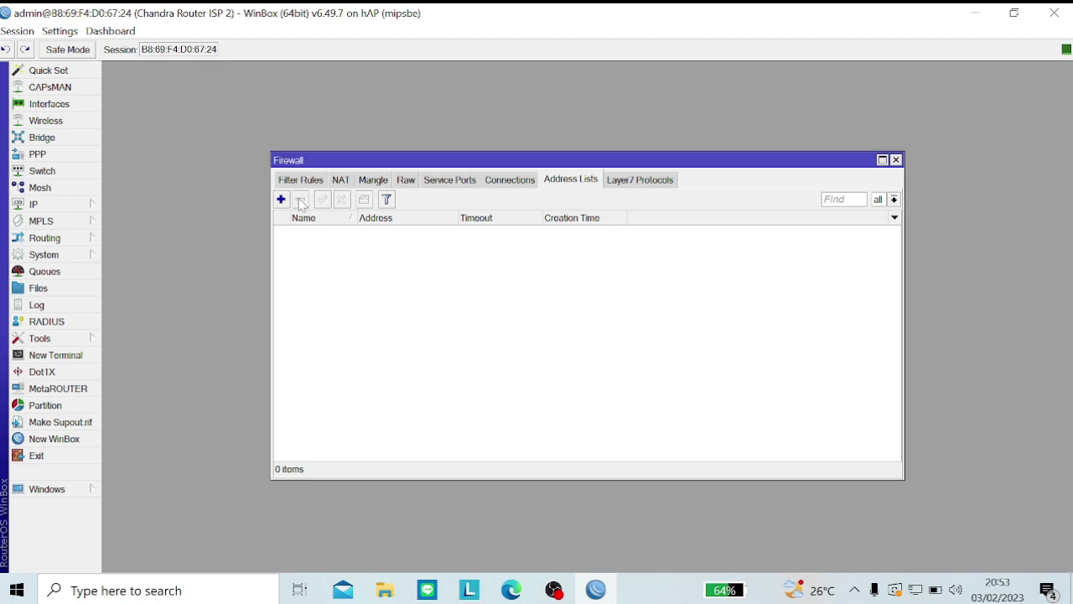
Step: Show the router's IP addresses beside the Firewall window and start a new address-list entry
click(59, 203)
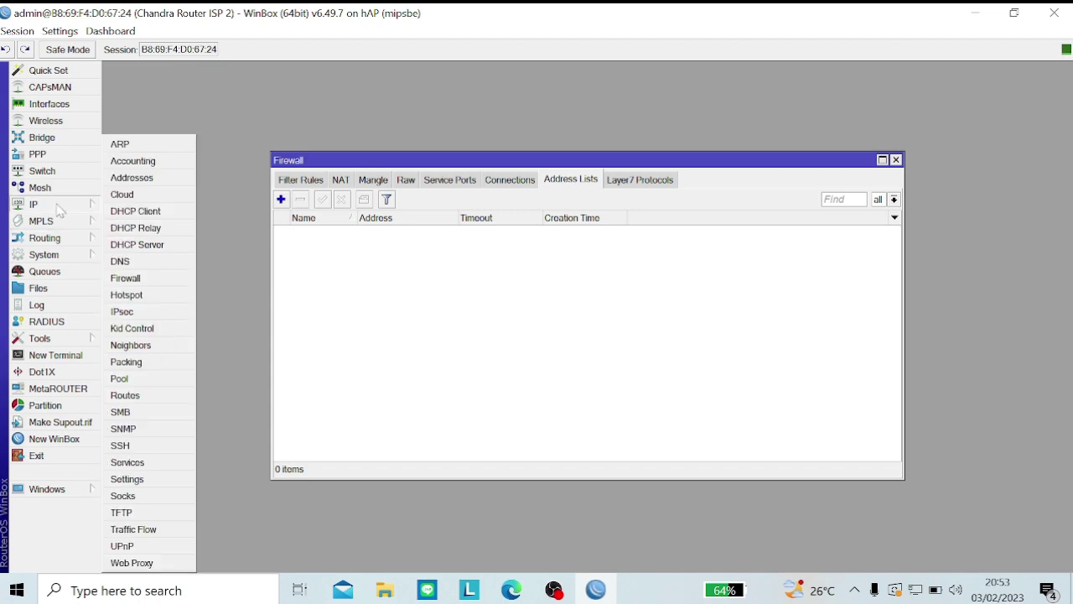
click(144, 182)
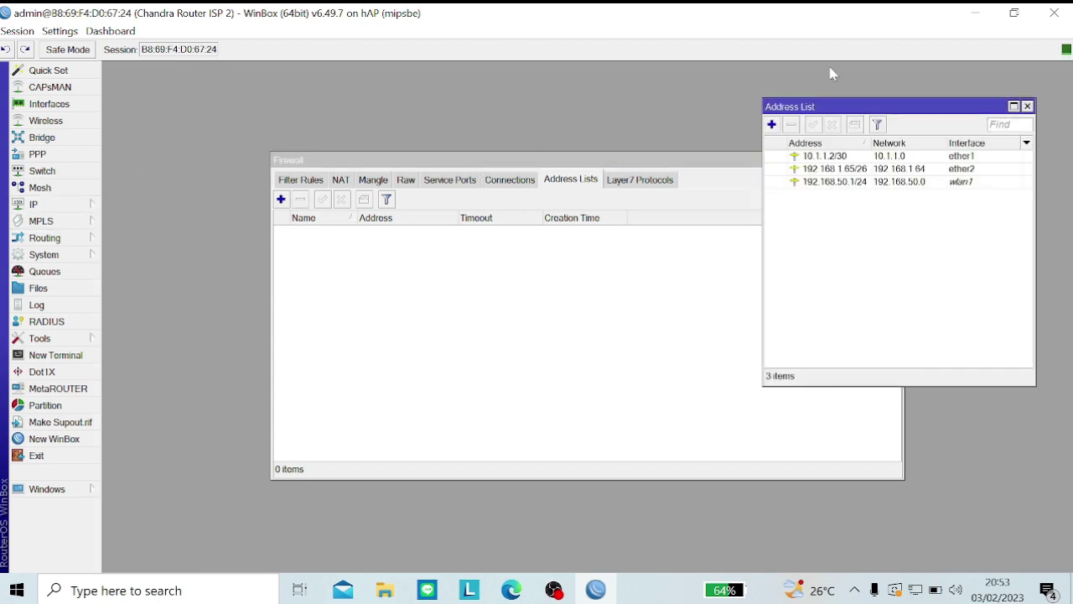
drag(817, 113, 205, 228)
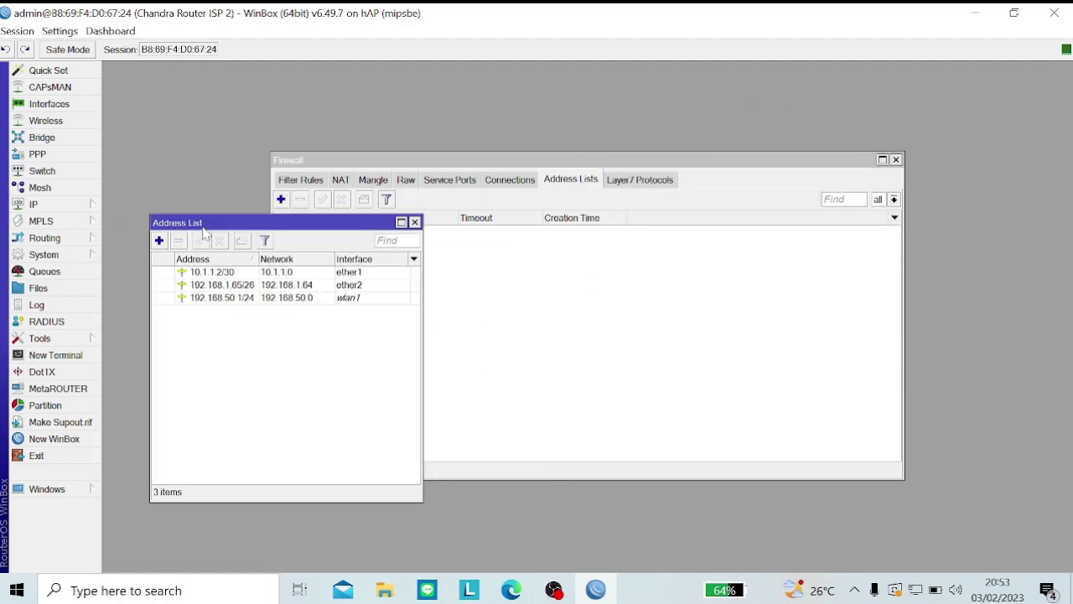
drag(479, 158, 686, 181)
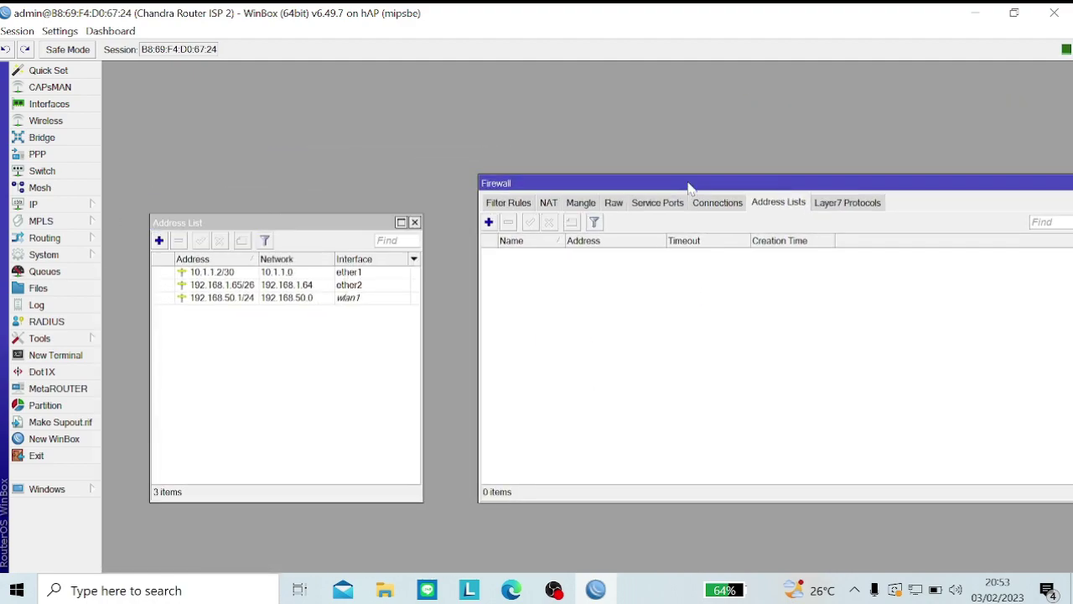
click(488, 222)
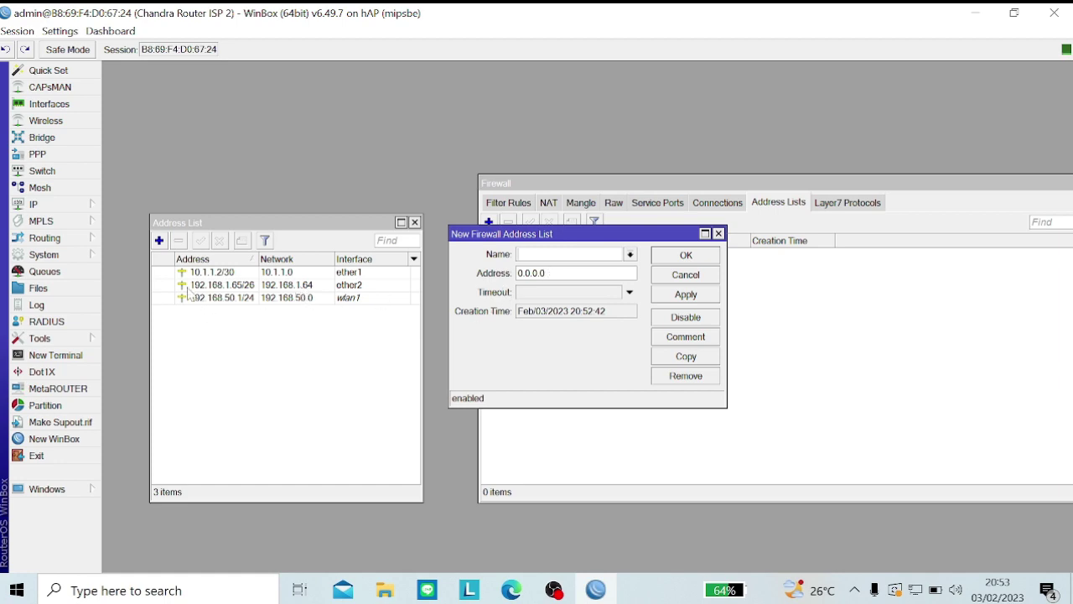
Step: Add firewall address list LAN with address 192.168.1.64/26, then start another entry
click(222, 288)
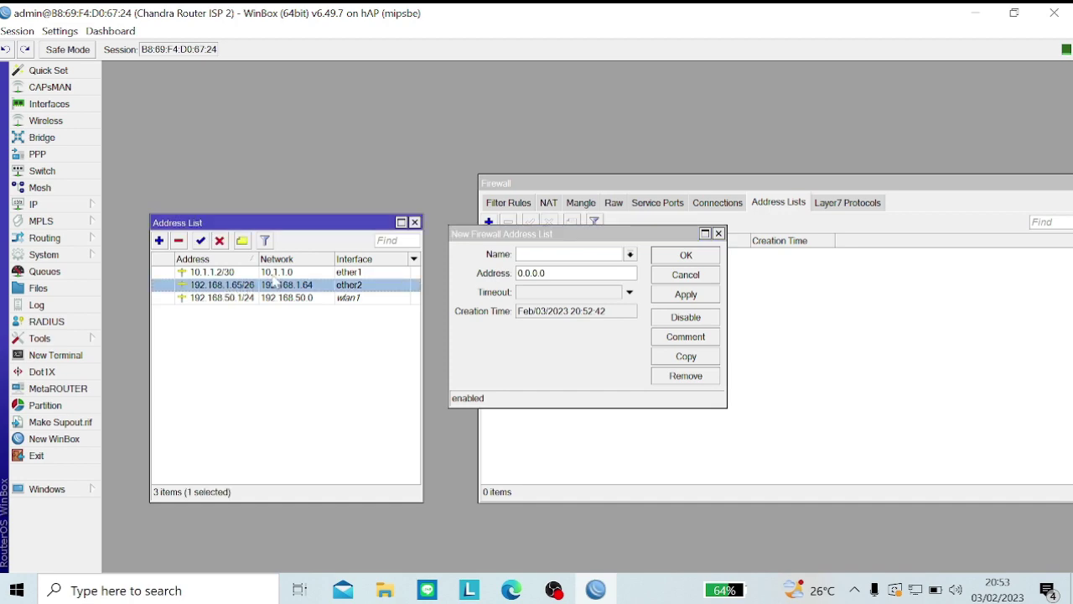
click(272, 311)
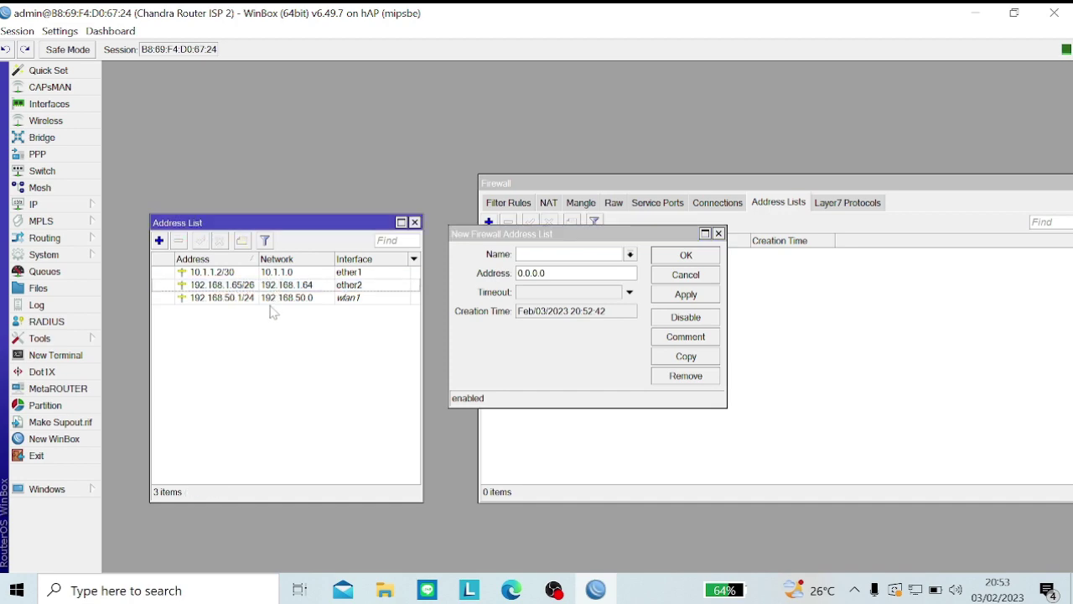
click(566, 253)
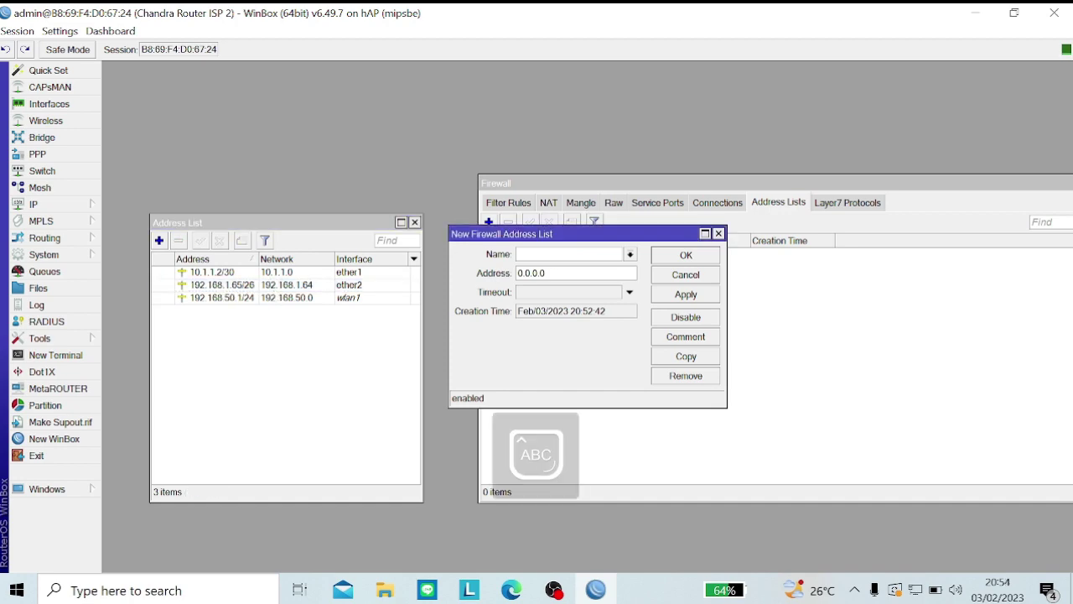
text(IA)
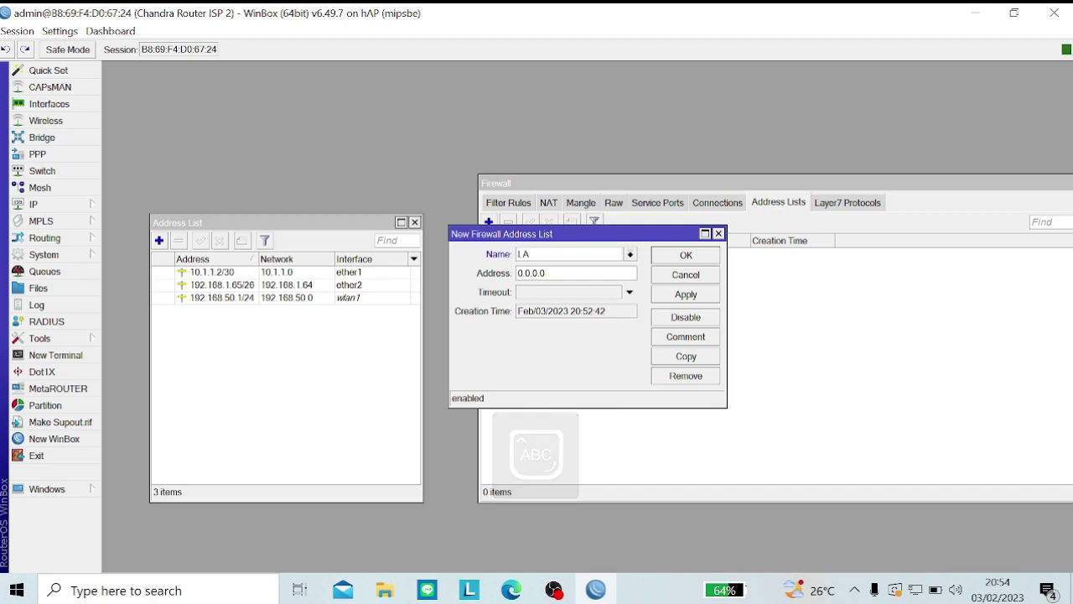
text(N)
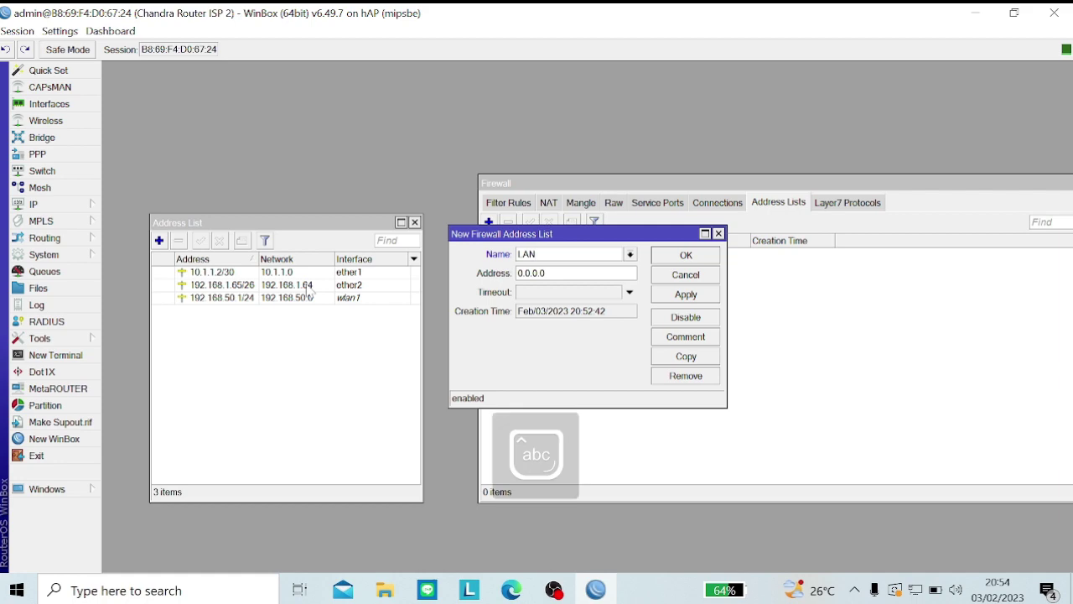
key(Tab)
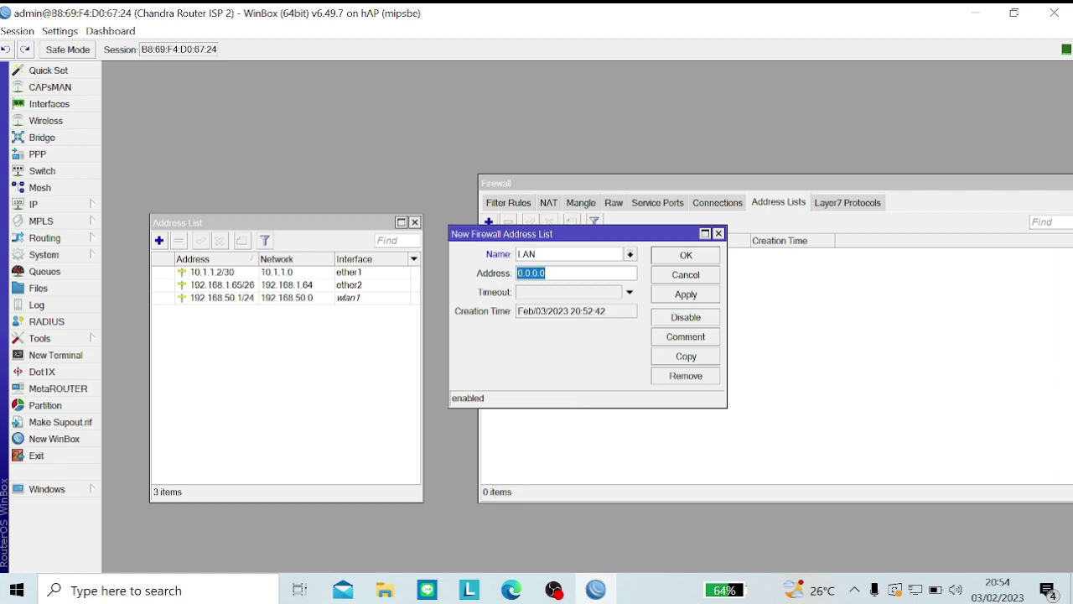
key(BackSpace)
text(192.168.1.64/26)
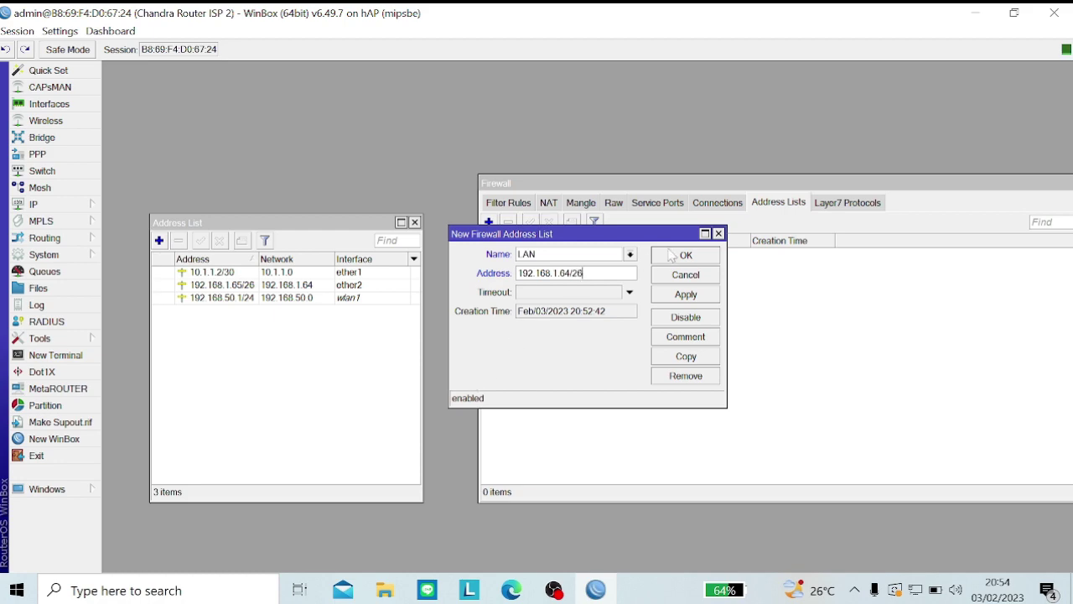
click(681, 295)
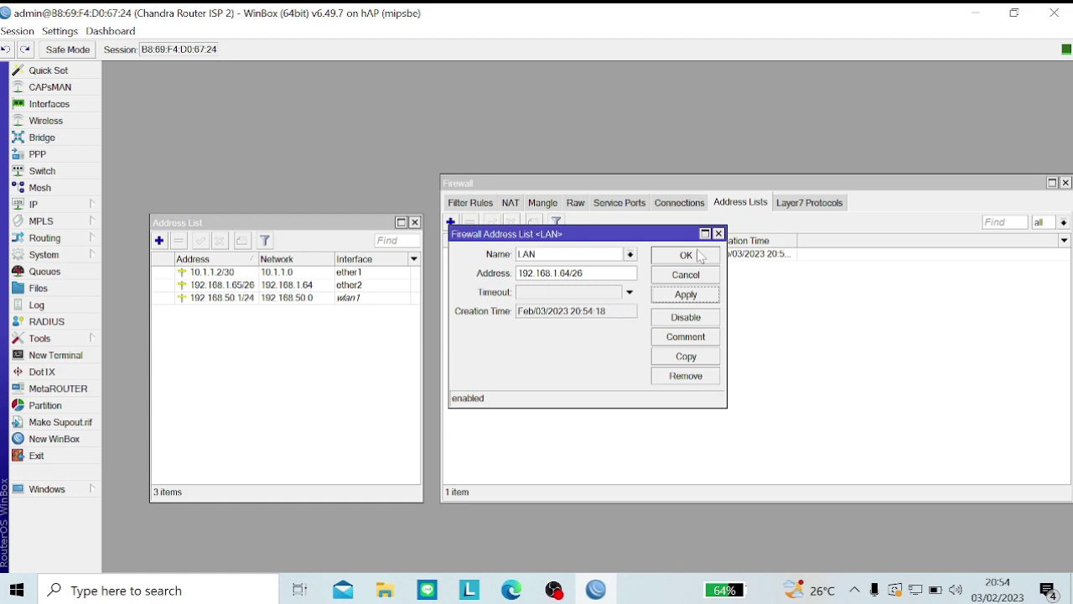
click(700, 255)
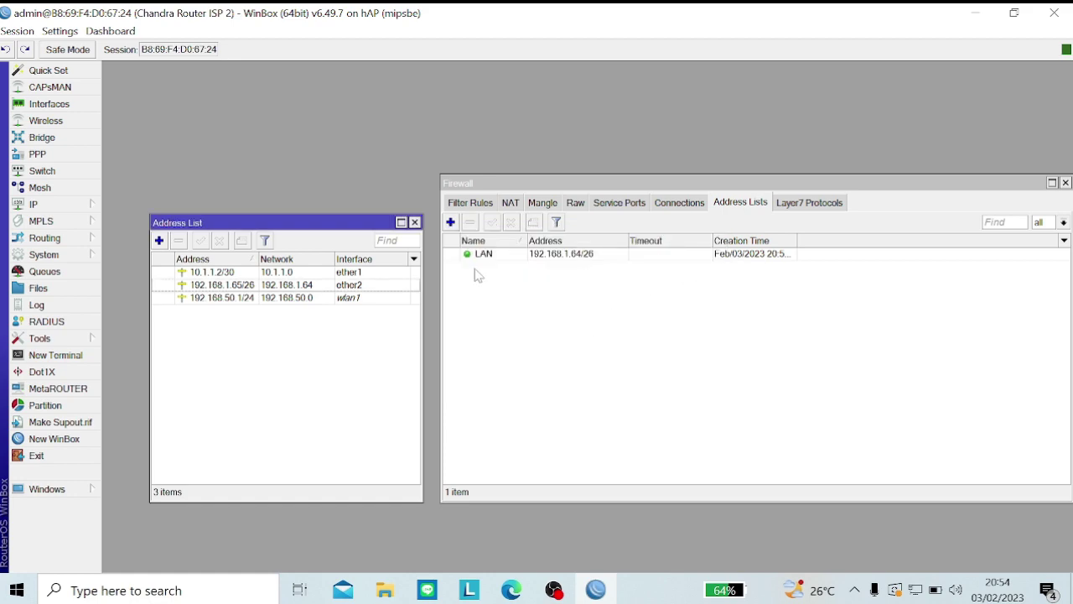
click(451, 222)
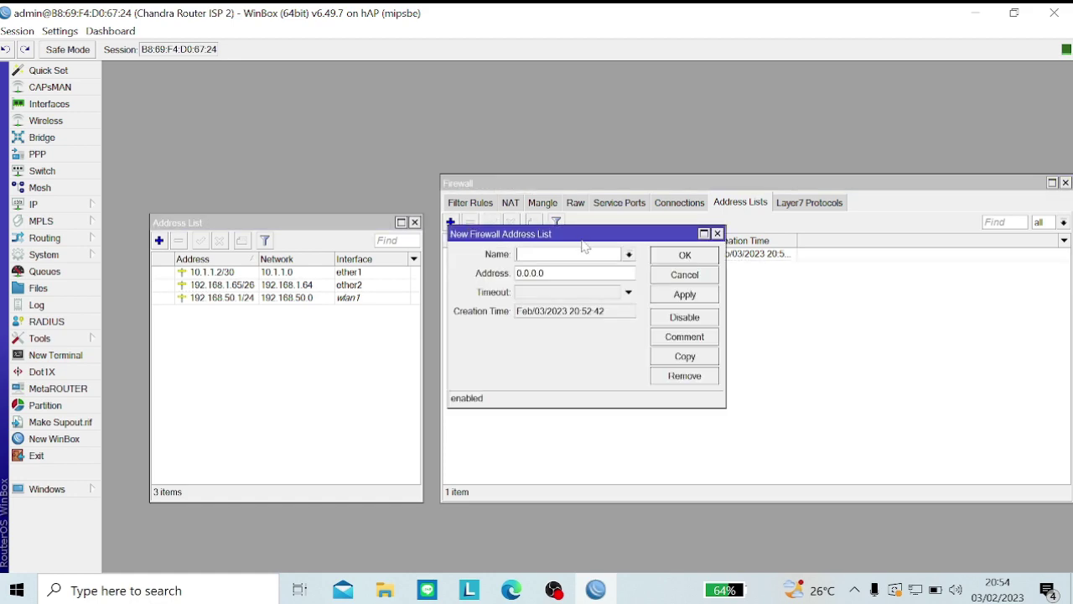
Step: Add a Hotspot address-list entry for 192.168.50.1/24, then show the empty Raw rules
key(Caps_Lock)
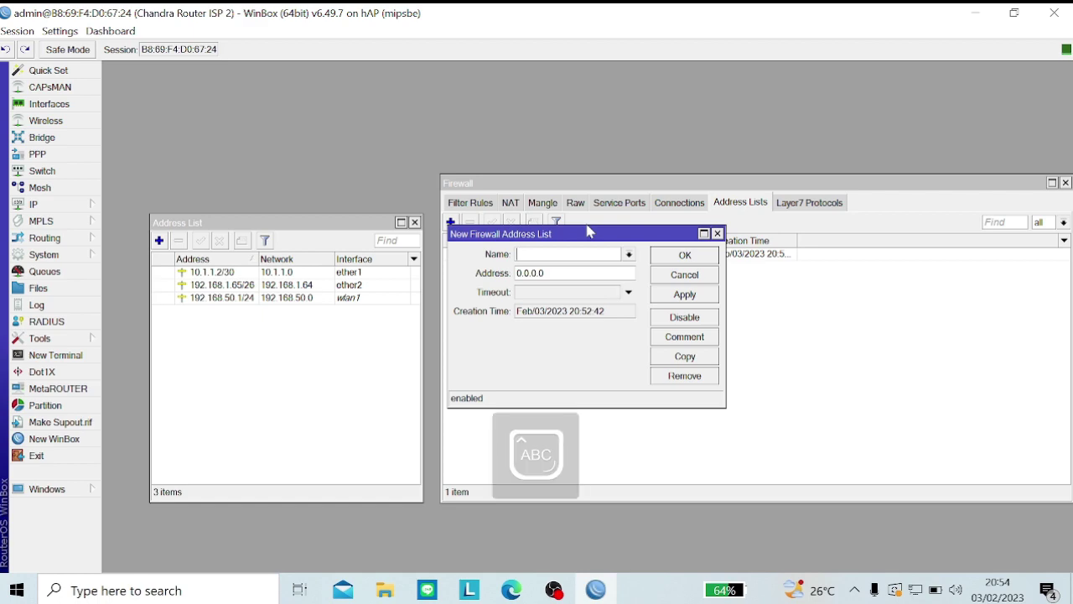
text(H)
key(Caps_Lock)
text(otts)
key(BackSpace)
key(BackSpace)
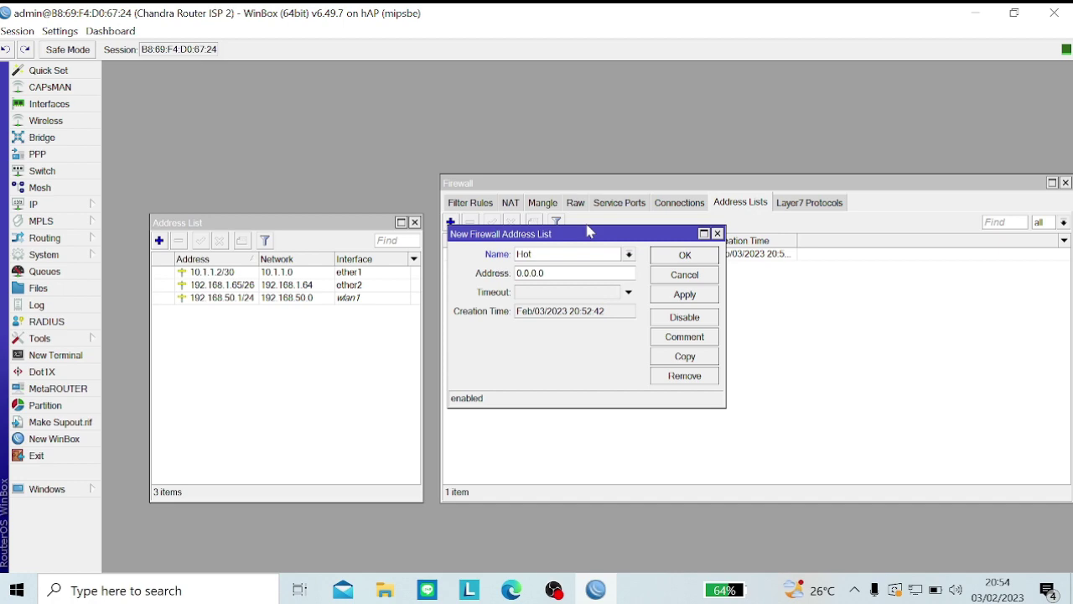
text(spot)
key(Tab)
key(BackSpace)
text(192.168.50.1/24)
click(699, 295)
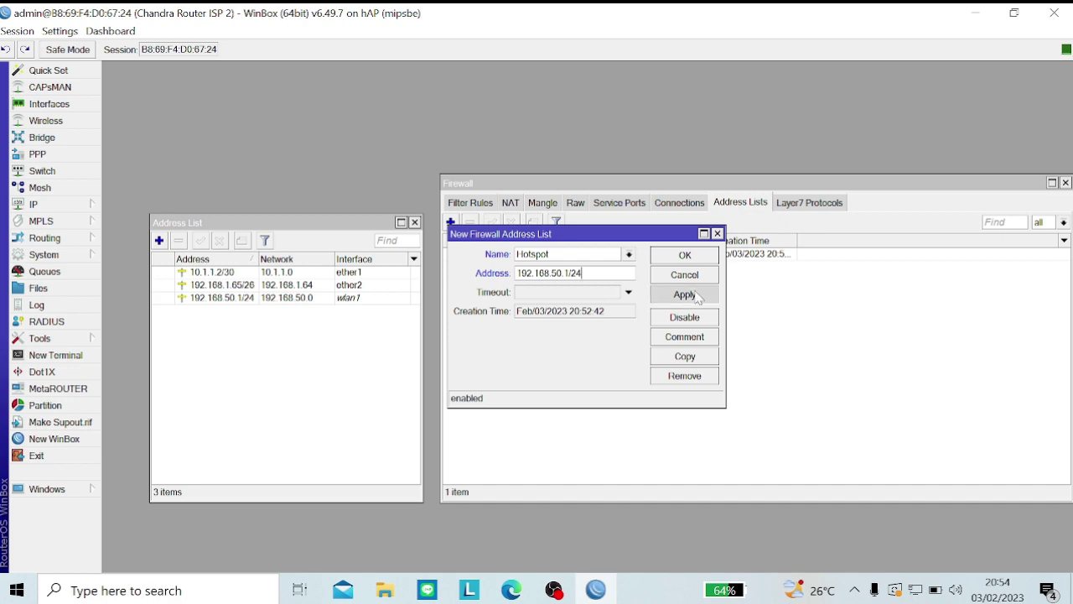
click(711, 256)
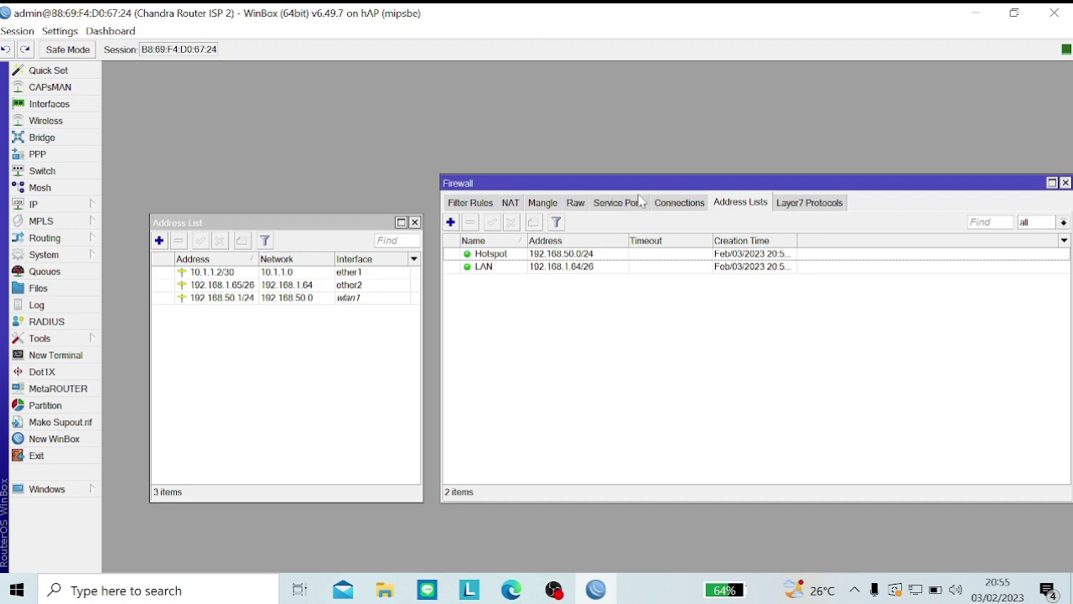
click(582, 205)
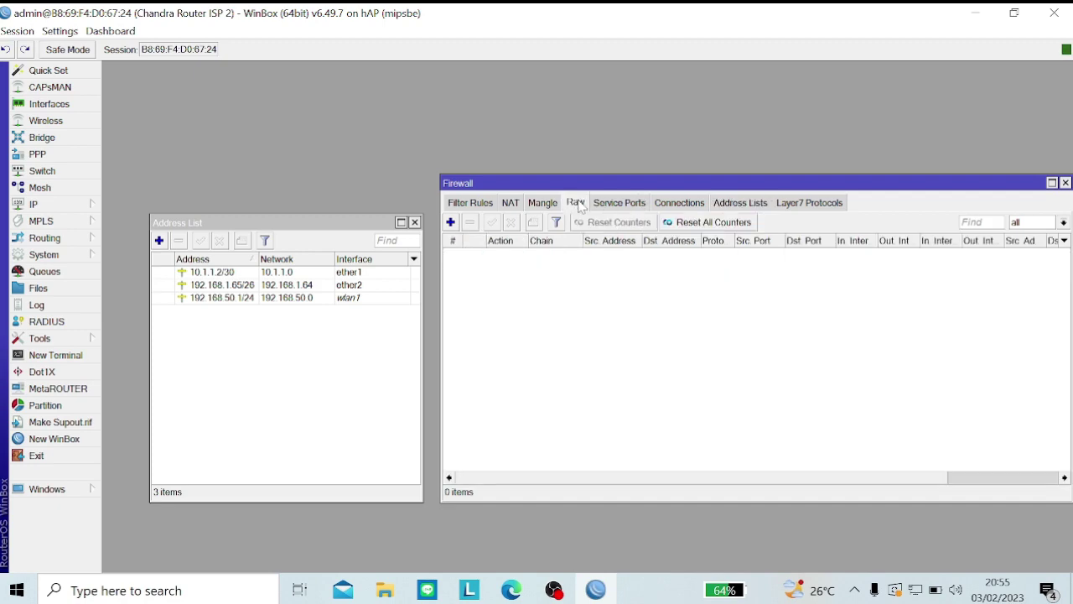
Step: Open a New Raw Rule on the prerouting chain and switch to its Advanced settings
click(451, 222)
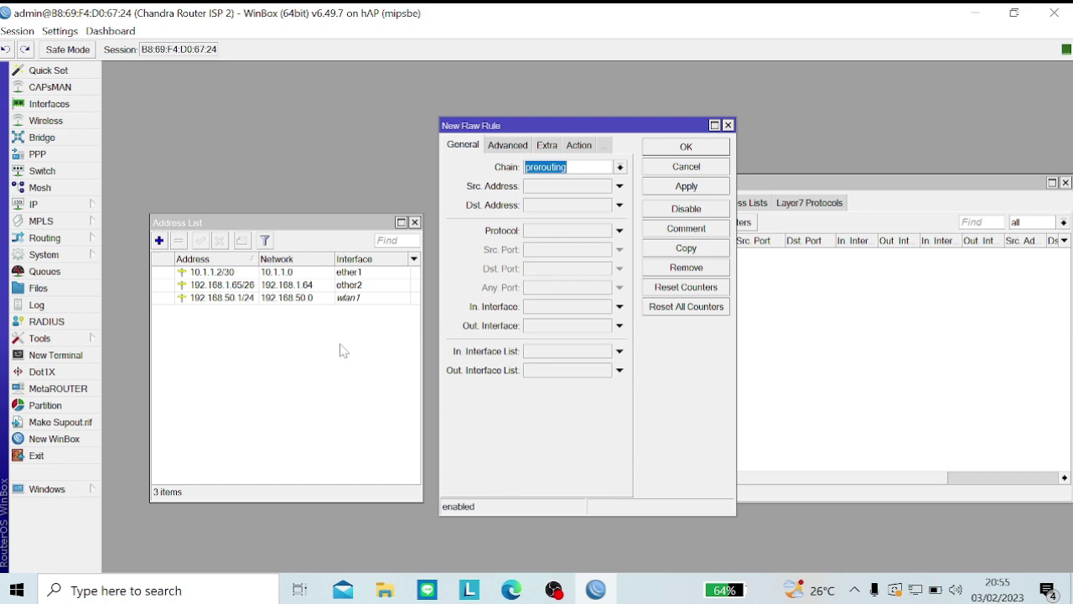
click(357, 320)
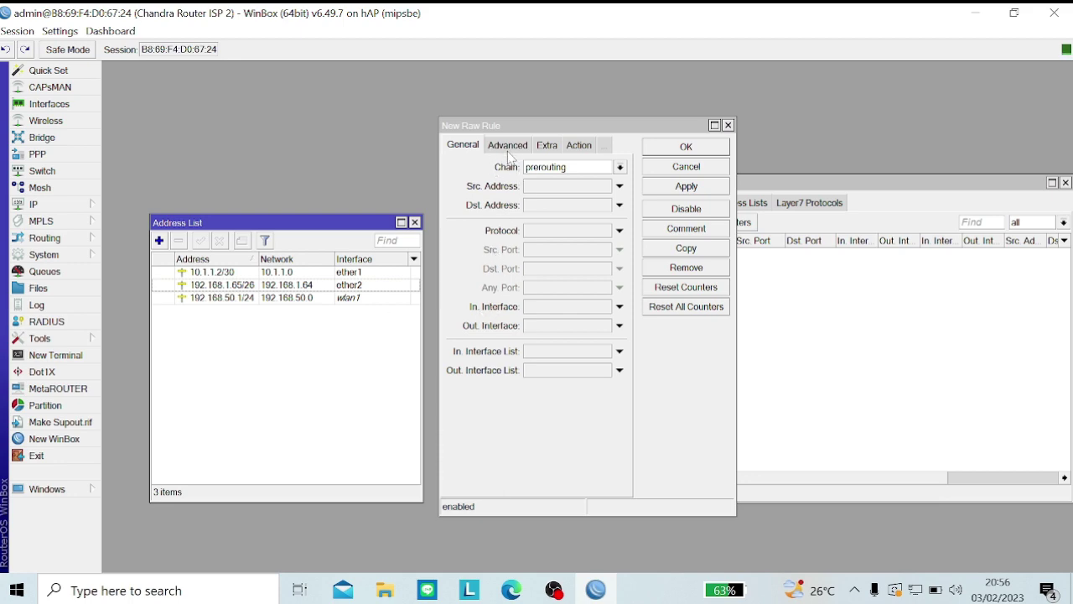
click(507, 147)
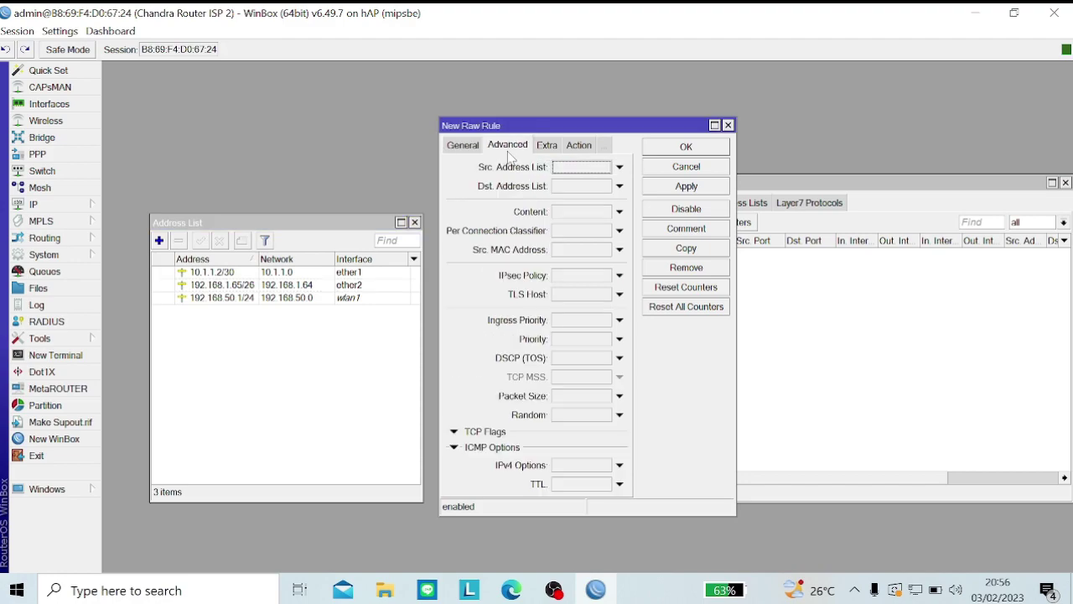
Step: Set the raw rule's source list to Hotspot, destination list to not Hotspot, and content .mp3
click(566, 172)
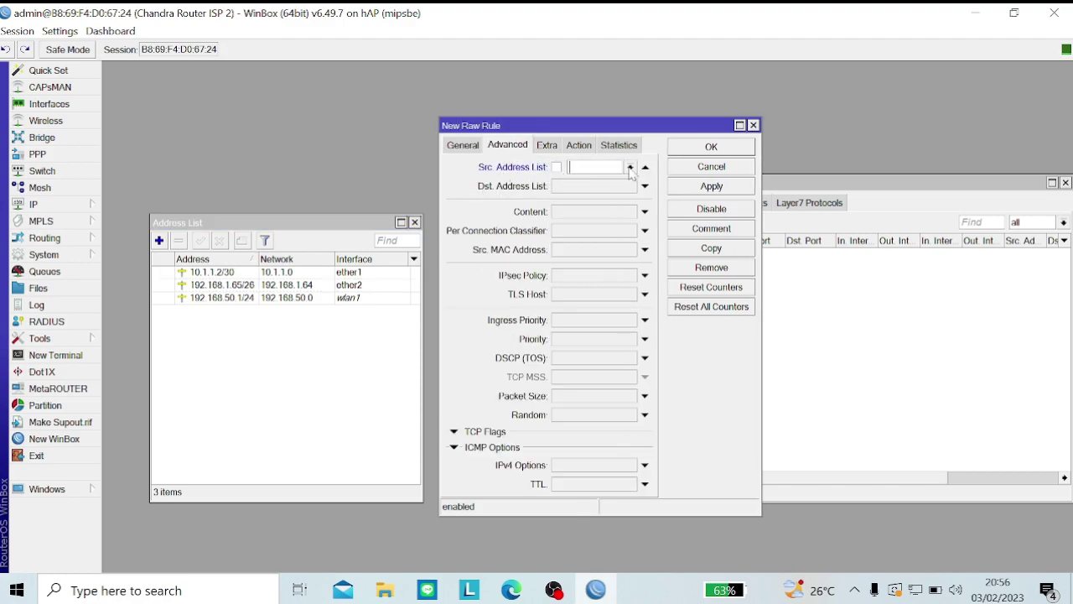
click(630, 168)
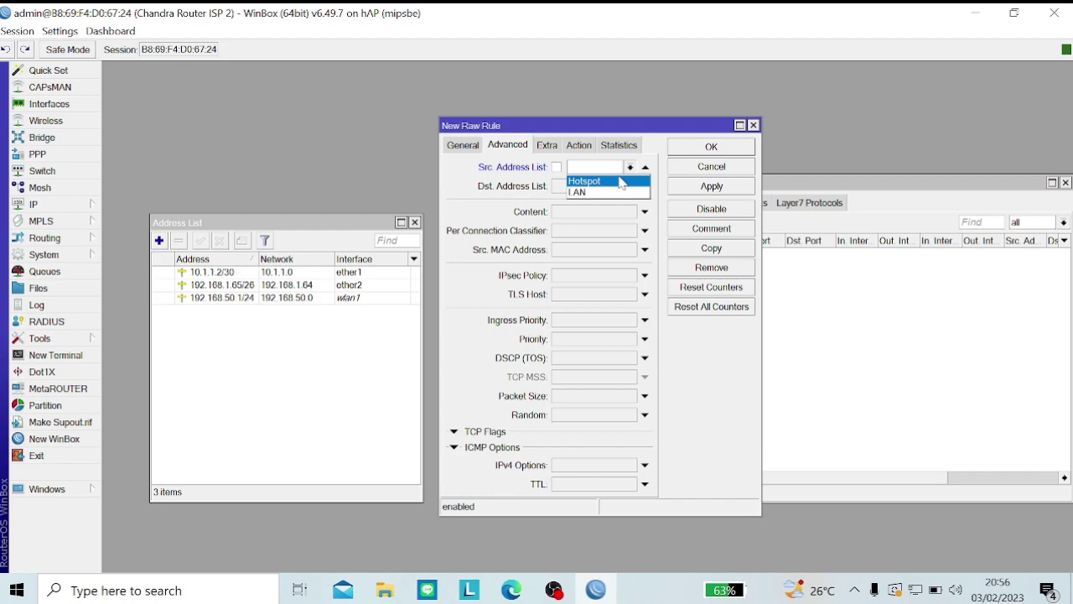
click(622, 182)
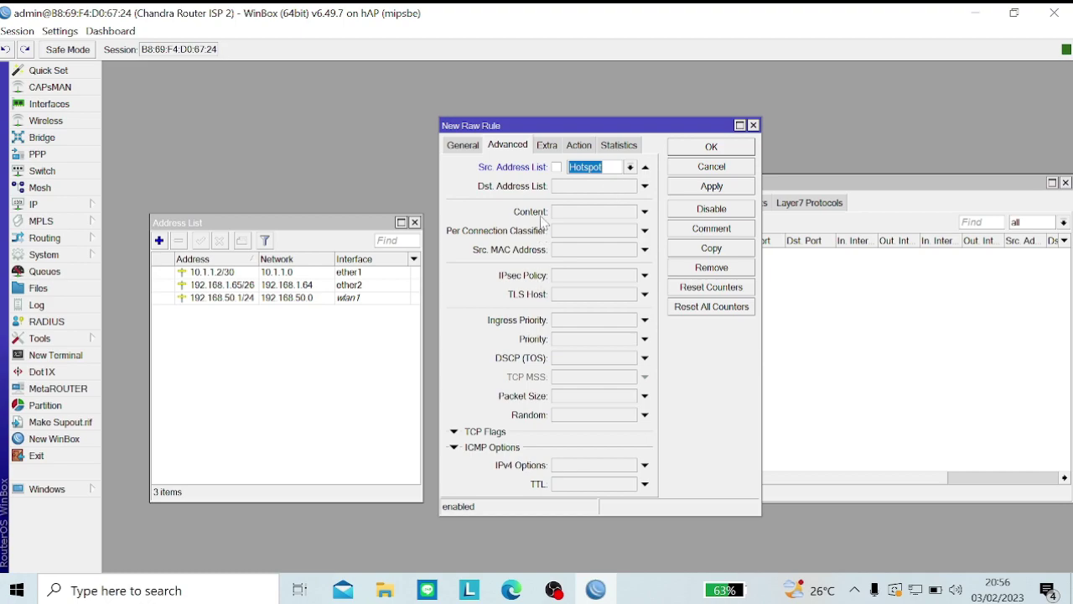
click(594, 186)
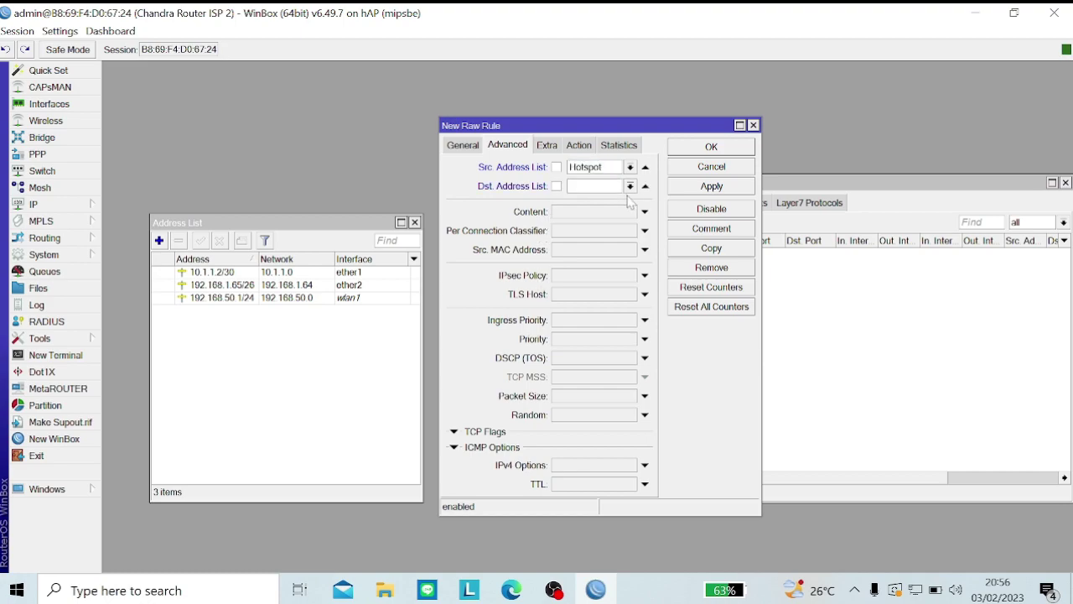
click(629, 186)
click(613, 201)
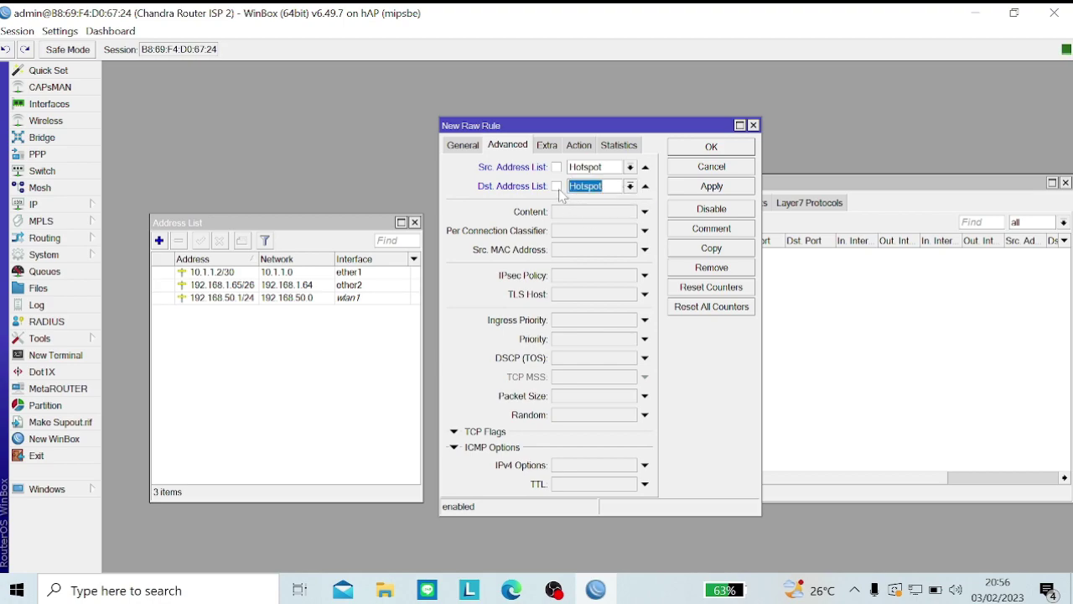
click(556, 186)
click(563, 212)
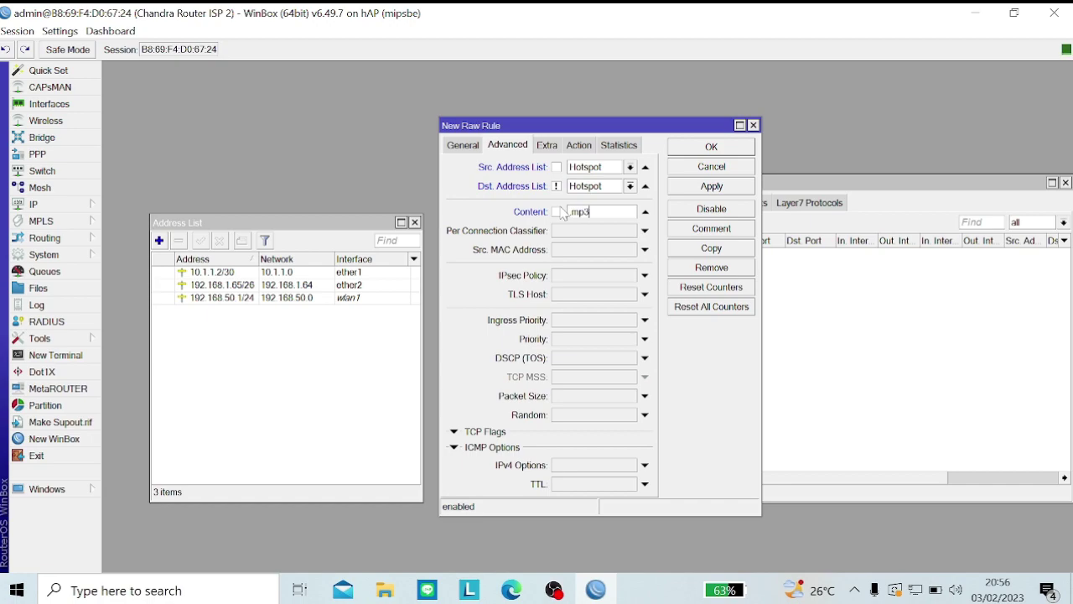
click(578, 148)
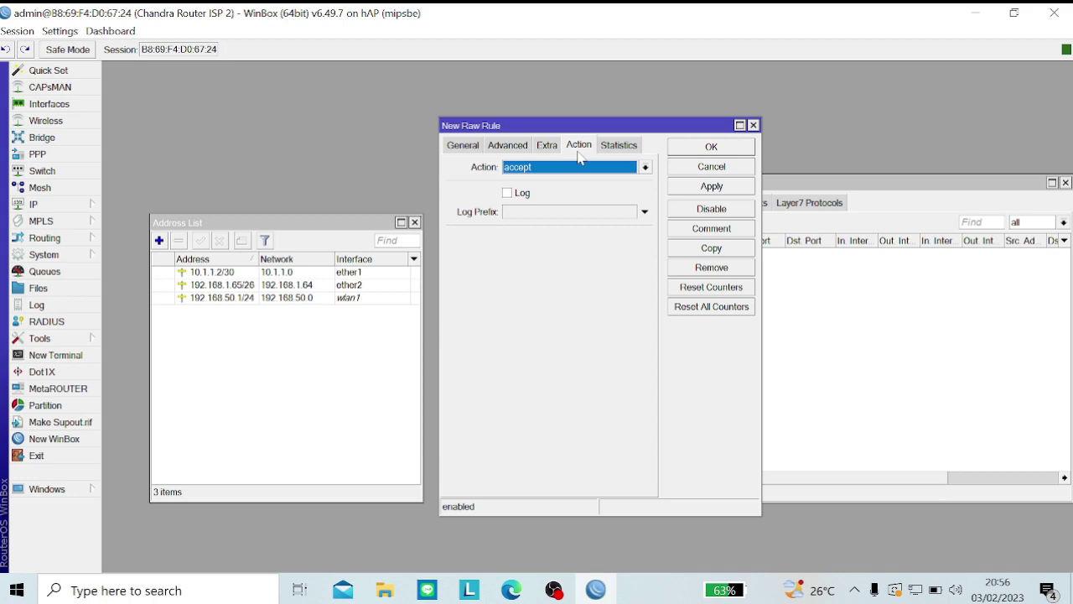
Step: Make the .mp3 rule add destinations to address list blok-media with a 00:01:00 timeout, and apply
click(541, 171)
click(539, 193)
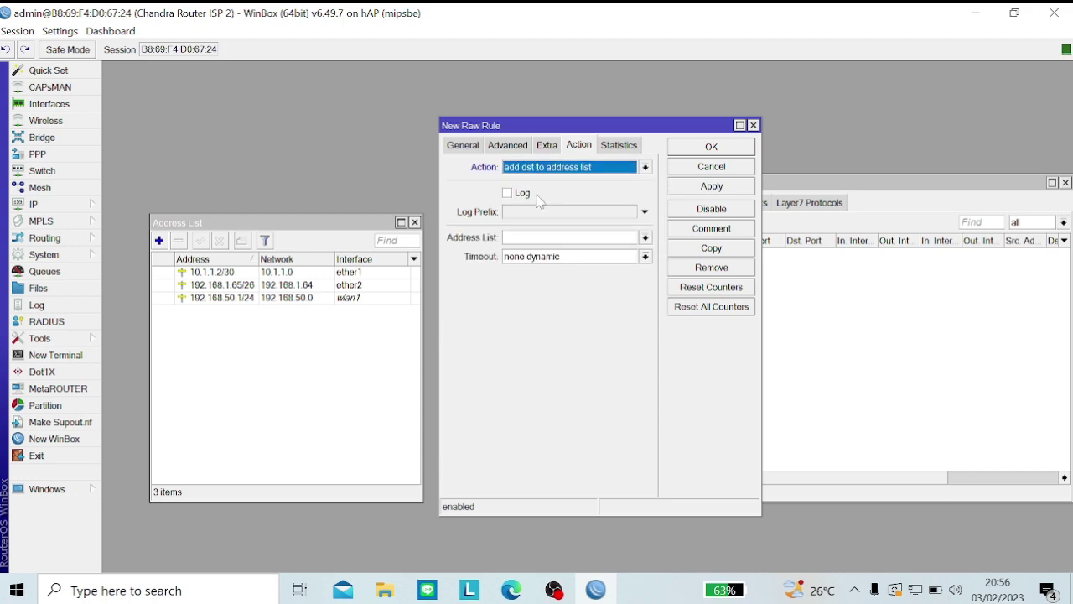
click(505, 237)
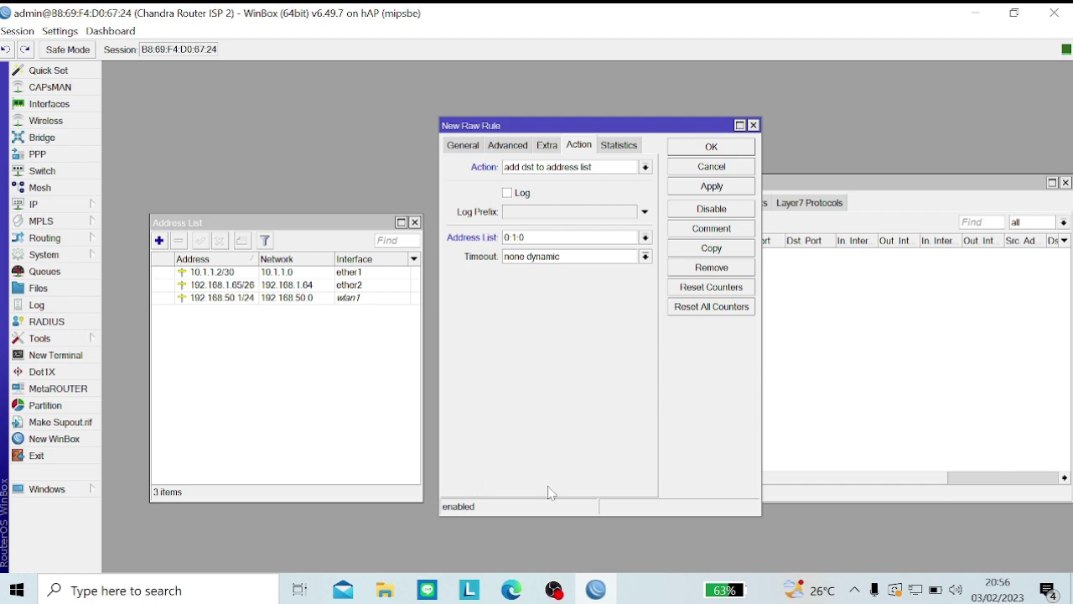
double_click(524, 238)
key(ctrl+c)
key(Tab)
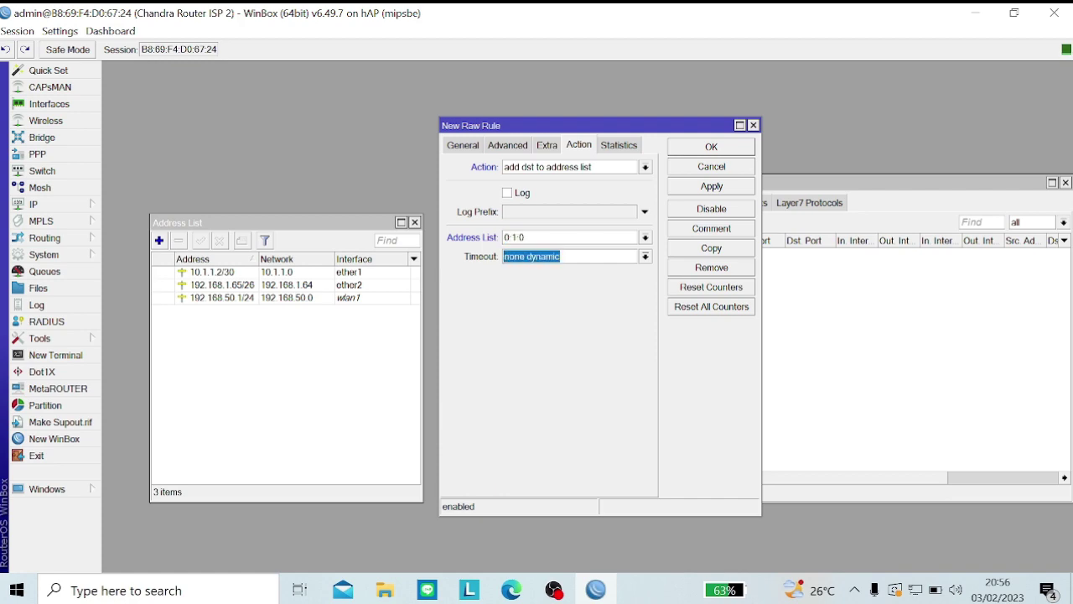
key(ctrl+v)
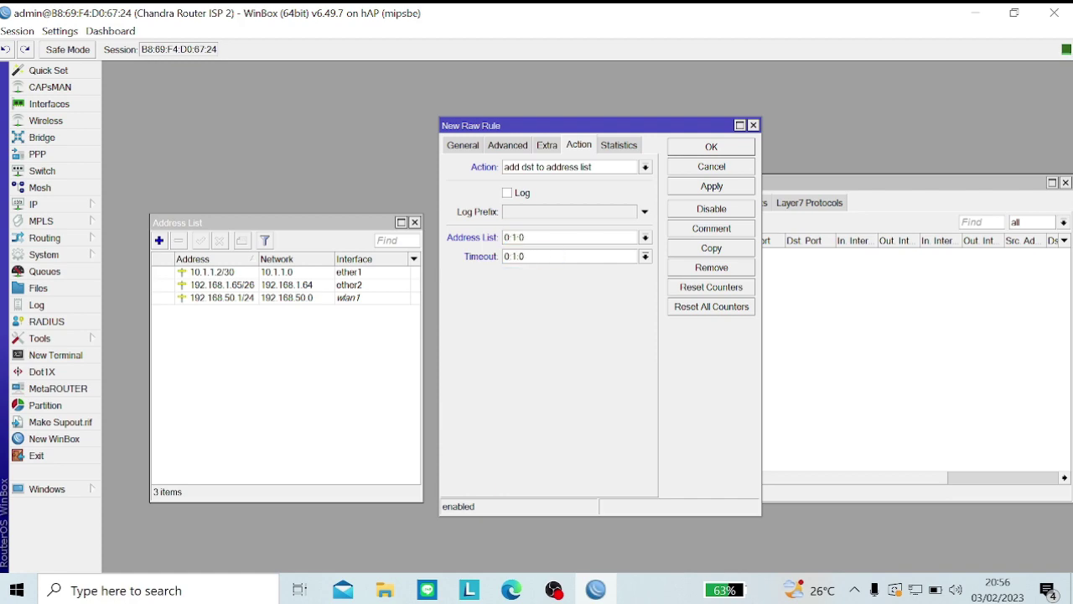
double_click(524, 238)
key(BackSpace)
text(blok-media)
click(685, 193)
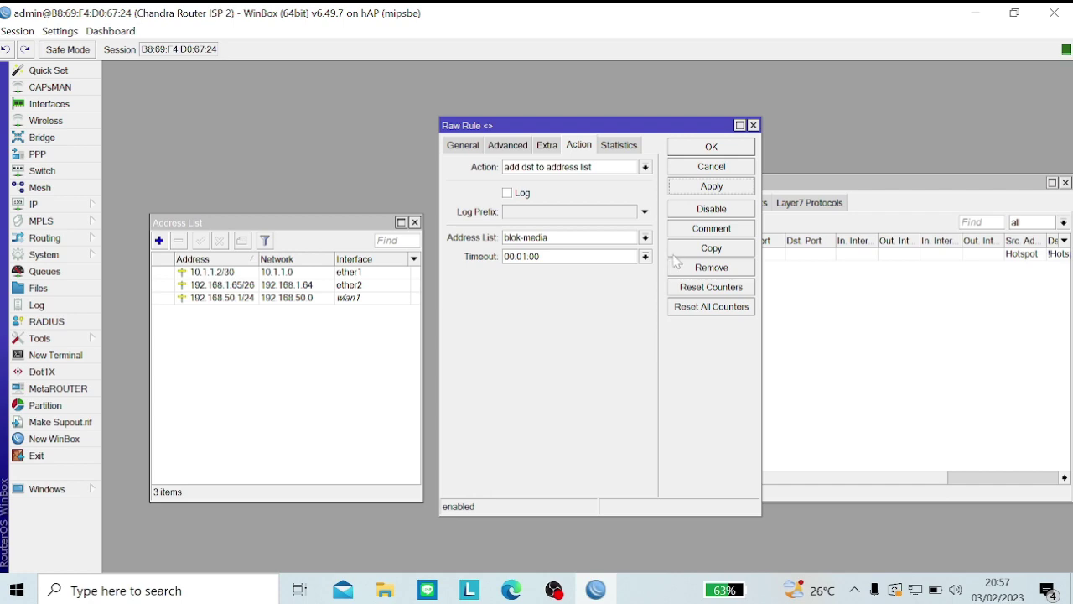
Step: Comment the rule 'Media' and save it, then reopen it and copy it
click(701, 228)
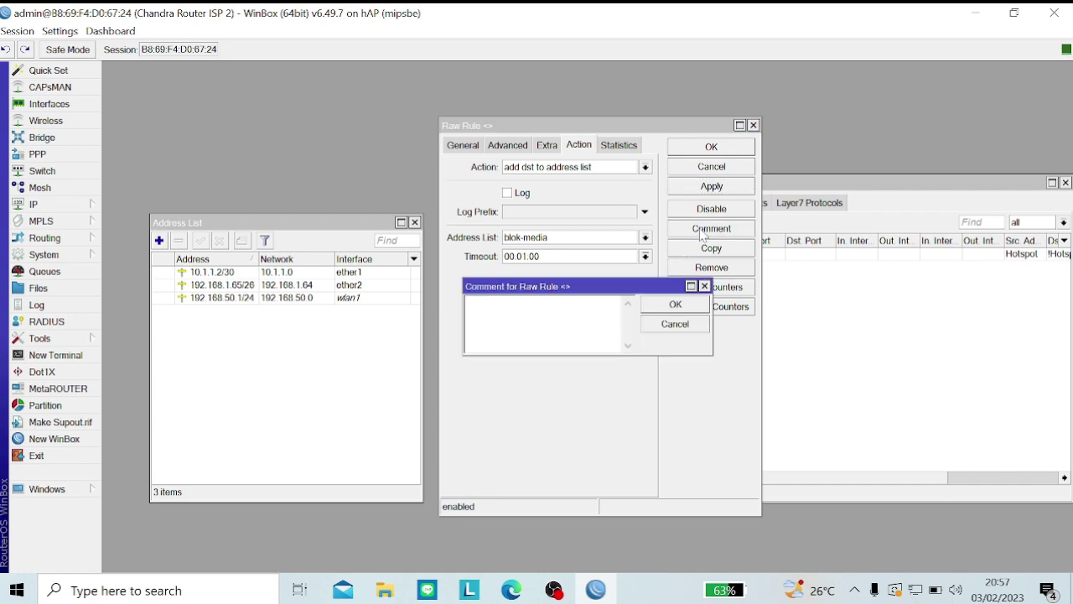
text(Mod)
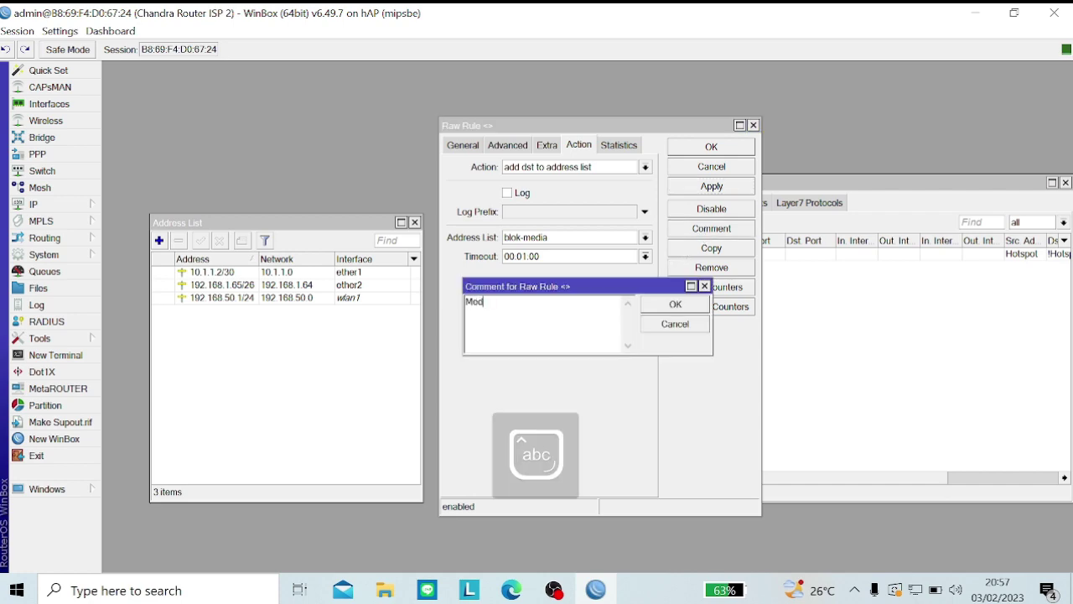
text(ia)
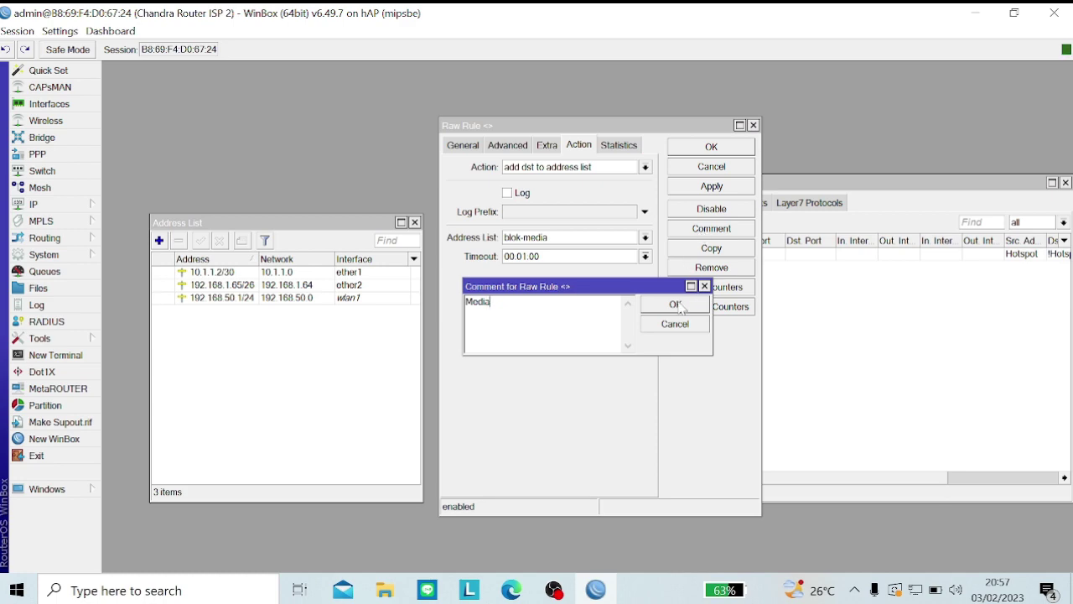
click(676, 305)
click(717, 185)
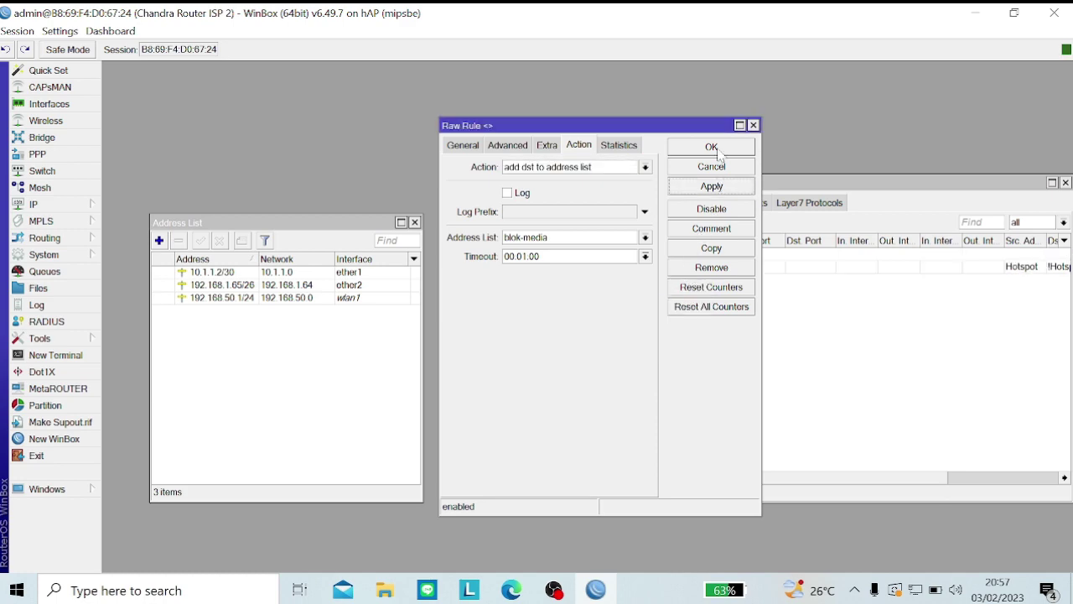
click(713, 148)
double_click(588, 261)
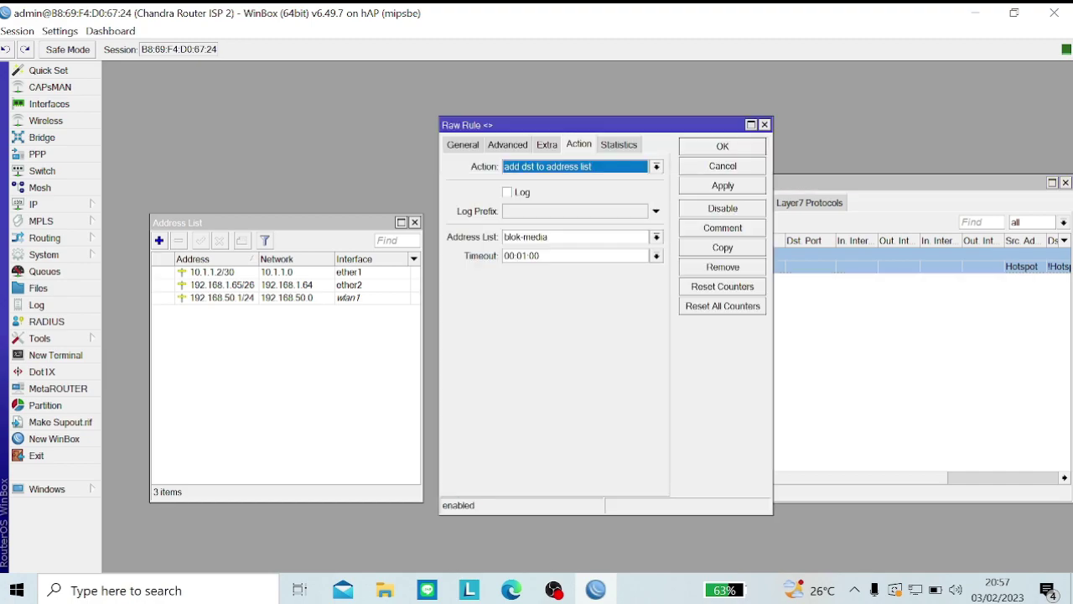
click(695, 252)
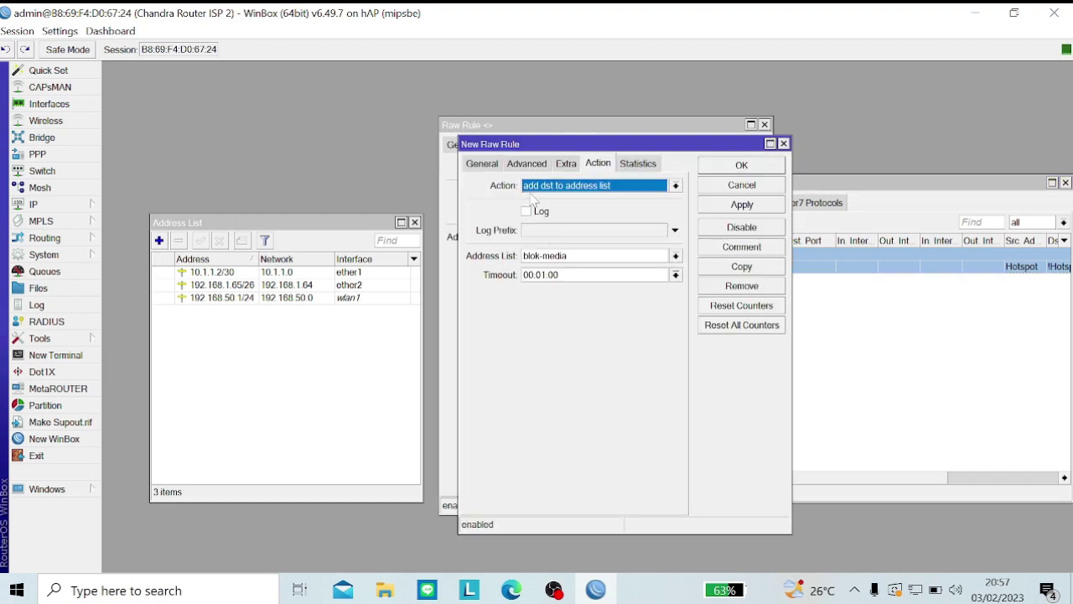
Step: Change the copied rule's content match from .mp3 to .mkv, keep the Media comment, and save it
click(527, 165)
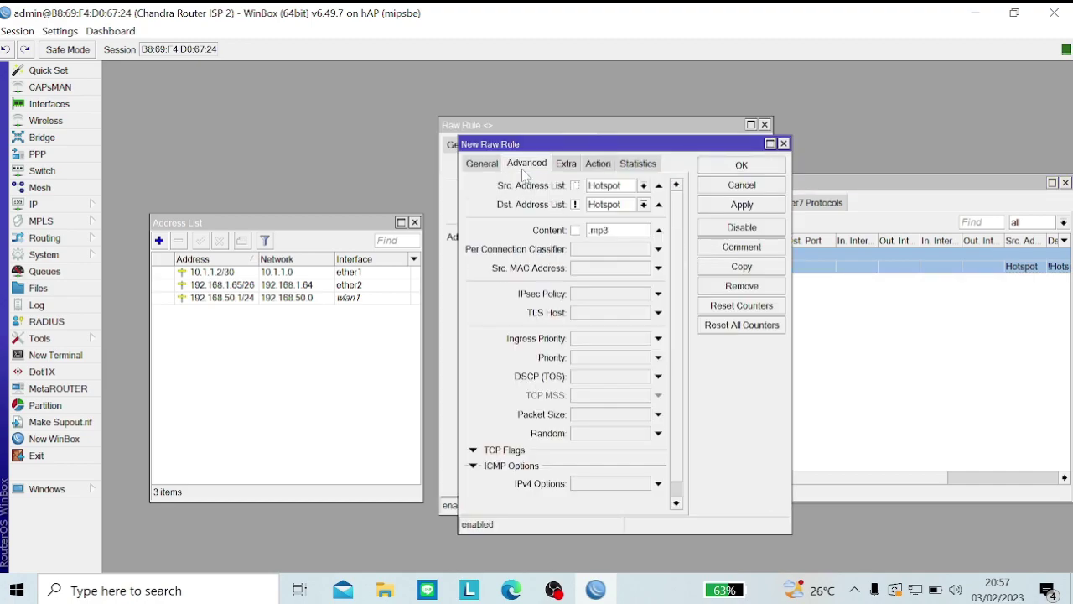
double_click(599, 230)
click(612, 230)
click(715, 253)
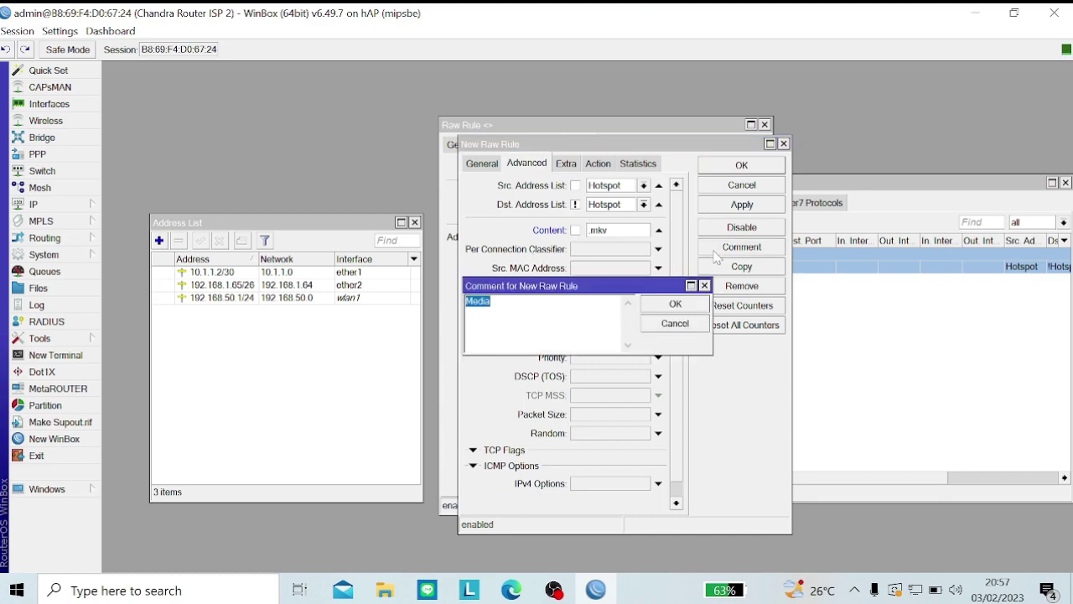
key(Return)
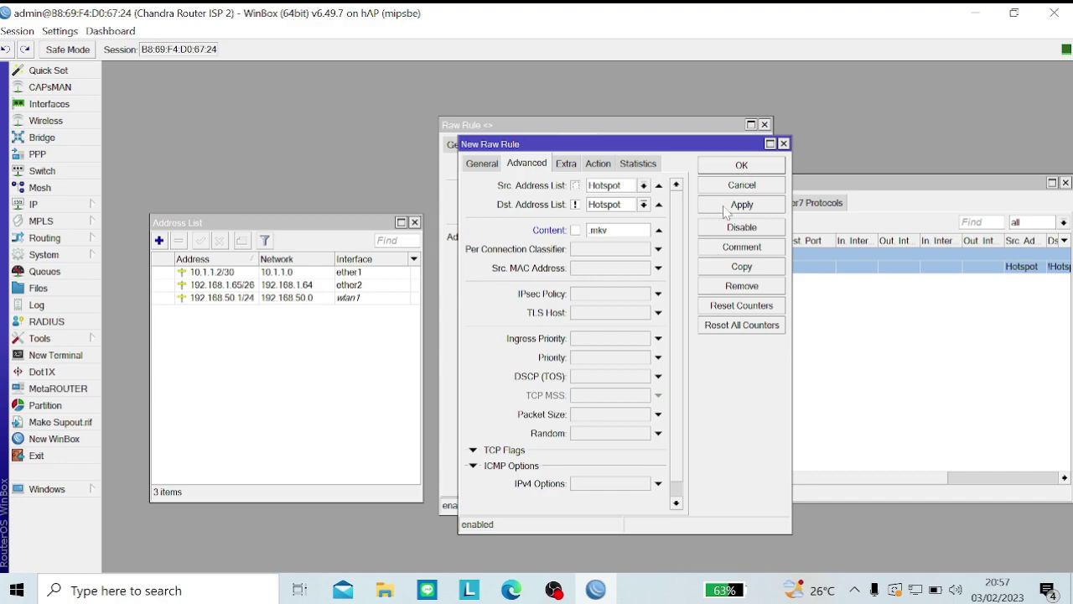
click(726, 209)
click(738, 167)
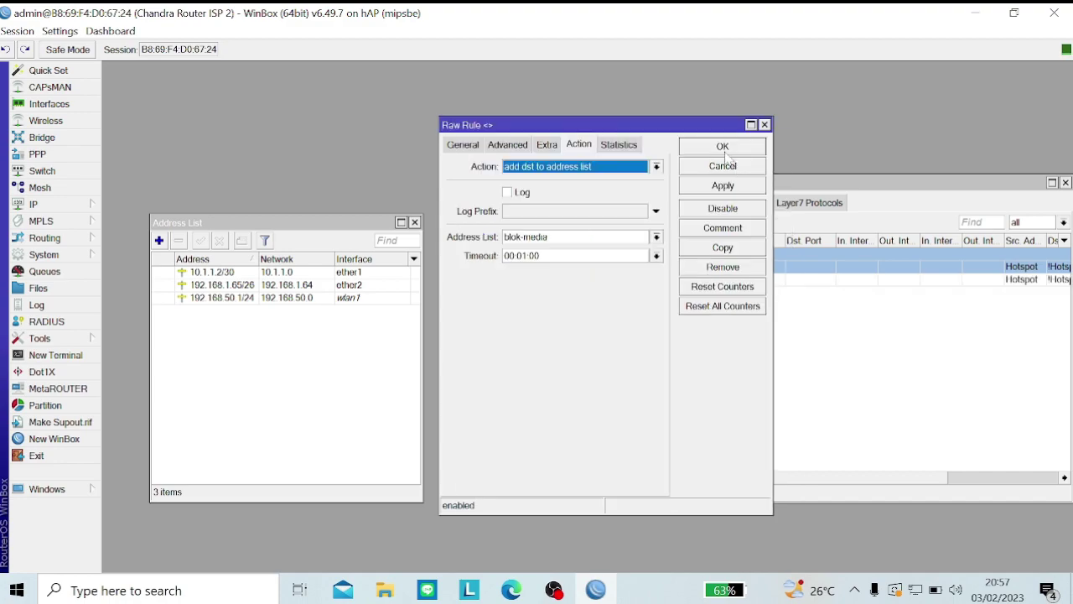
click(724, 147)
drag(809, 480, 942, 492)
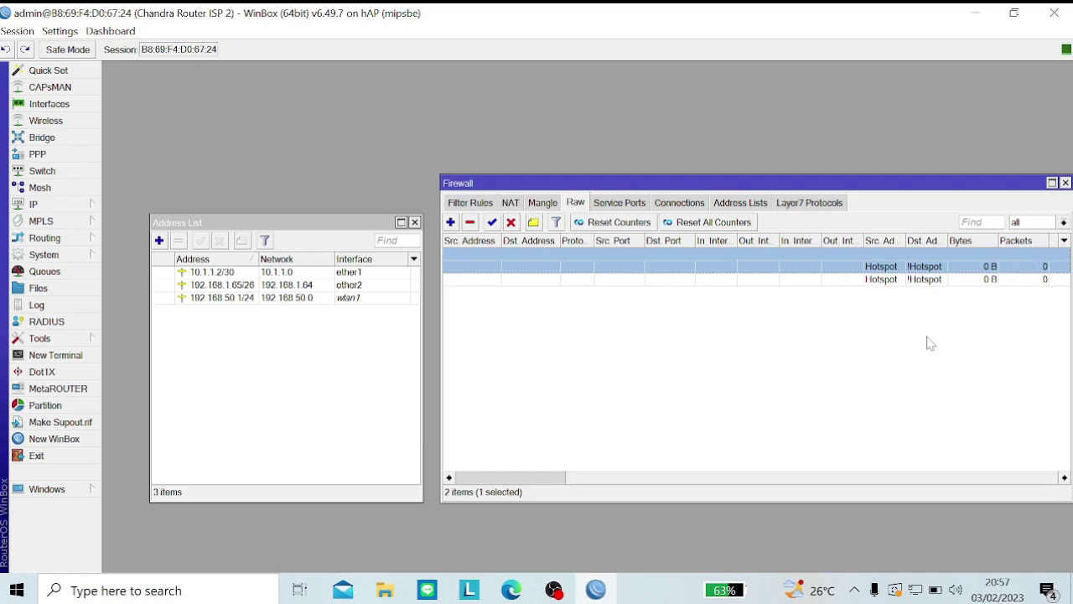
Step: Open a new InPrivate Edge window, restore it down, and close the regular Edge window
click(508, 591)
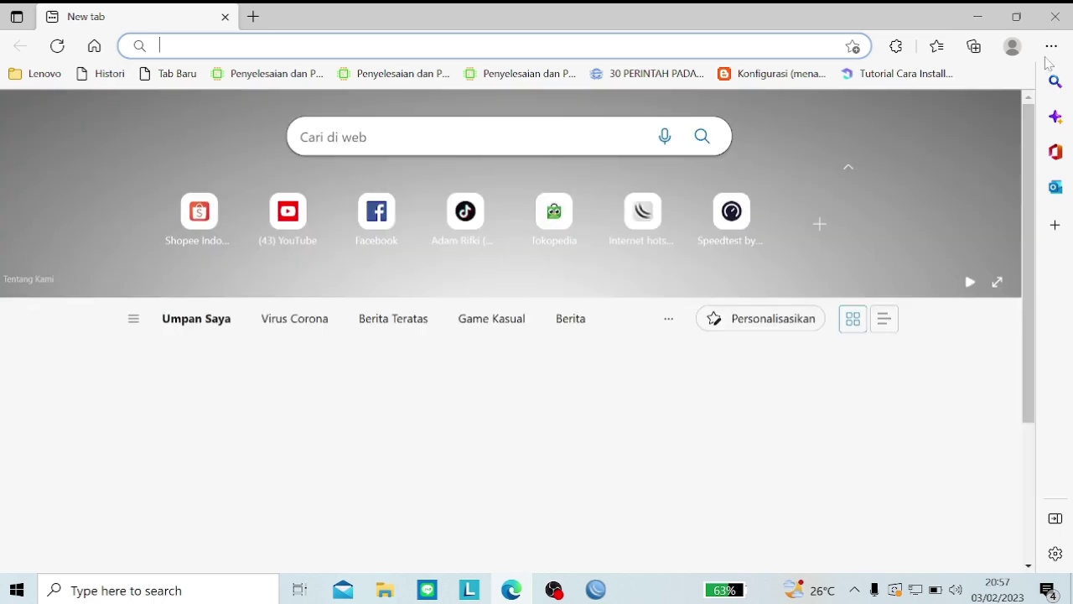
click(1052, 46)
click(923, 72)
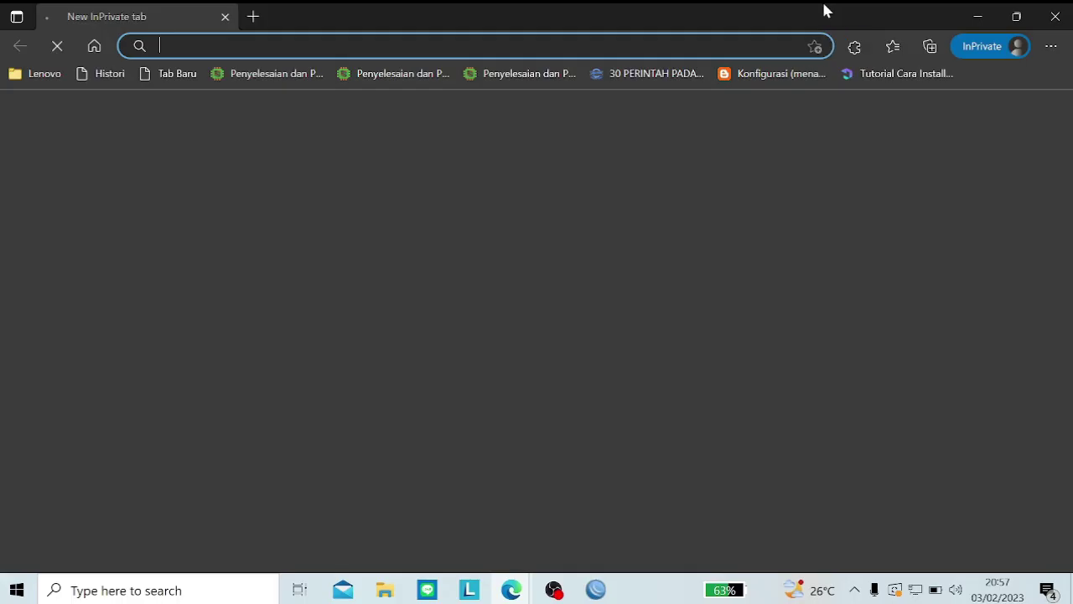
double_click(824, 11)
click(1055, 16)
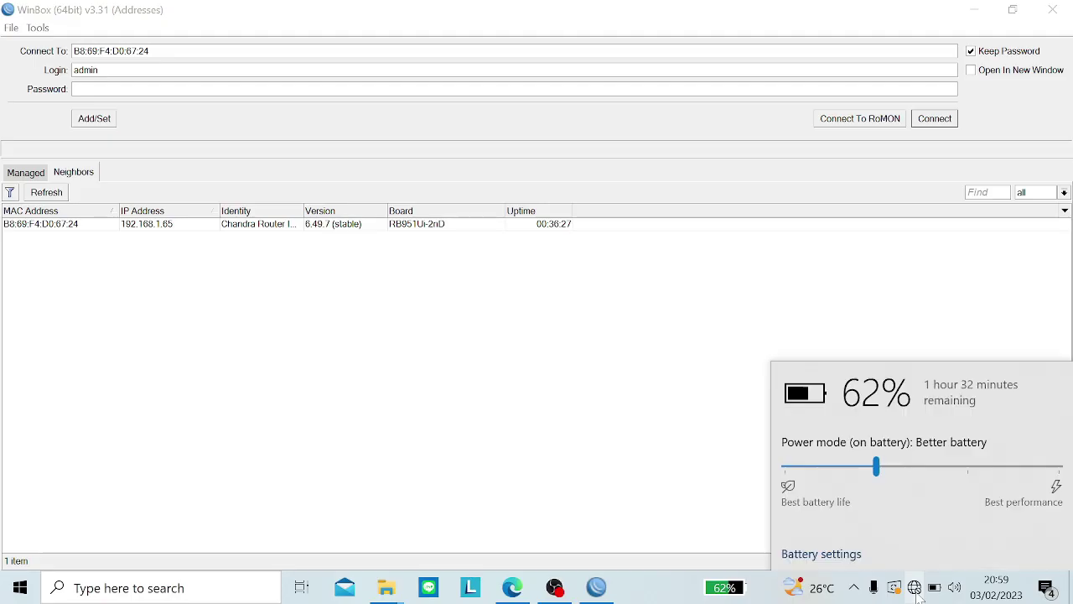
click(914, 588)
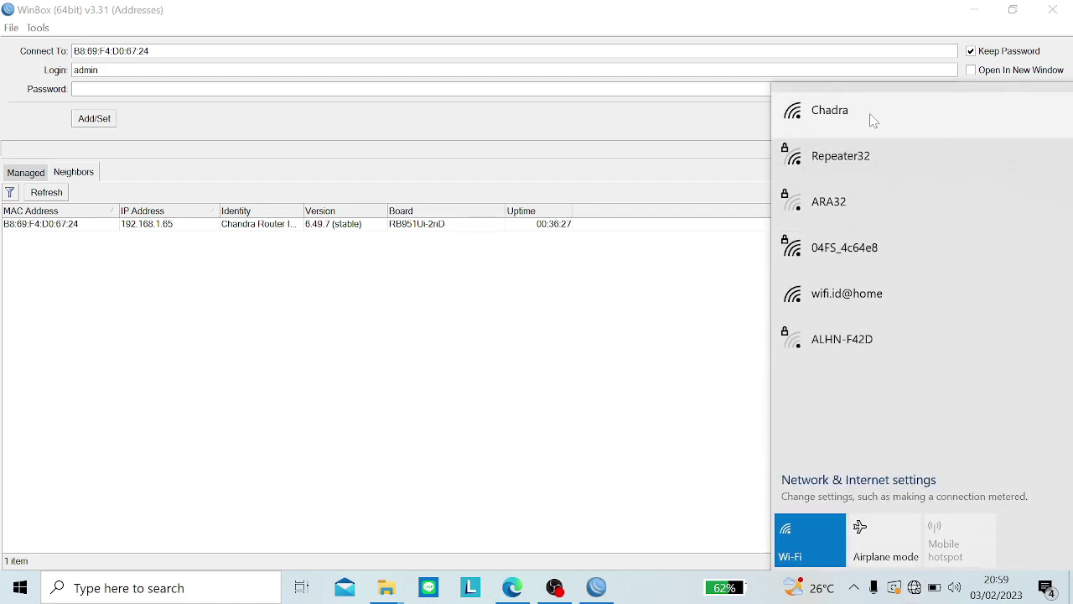
Step: Join the Chadra Wi-Fi network
click(872, 113)
click(1000, 226)
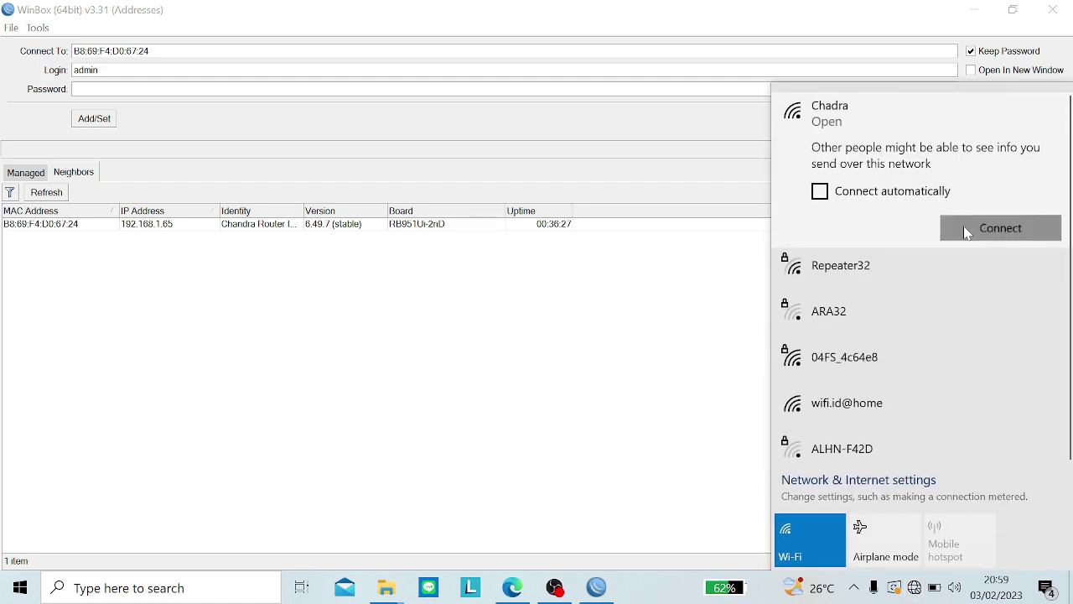
click(715, 290)
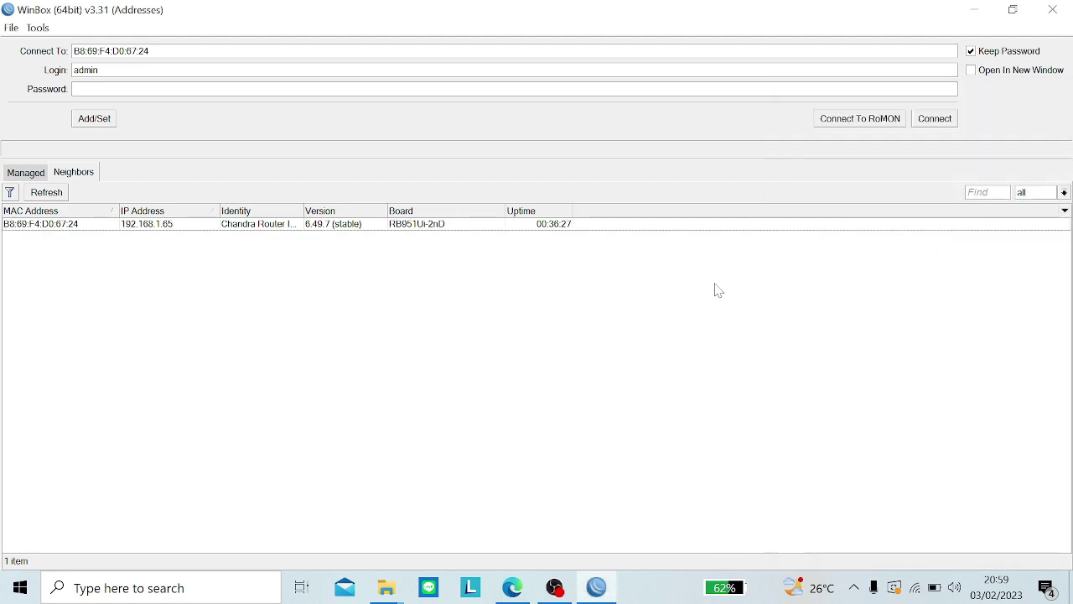
Step: Log WinBox into the neighbour router at 192.168.50.1, skipping the password change
click(57, 198)
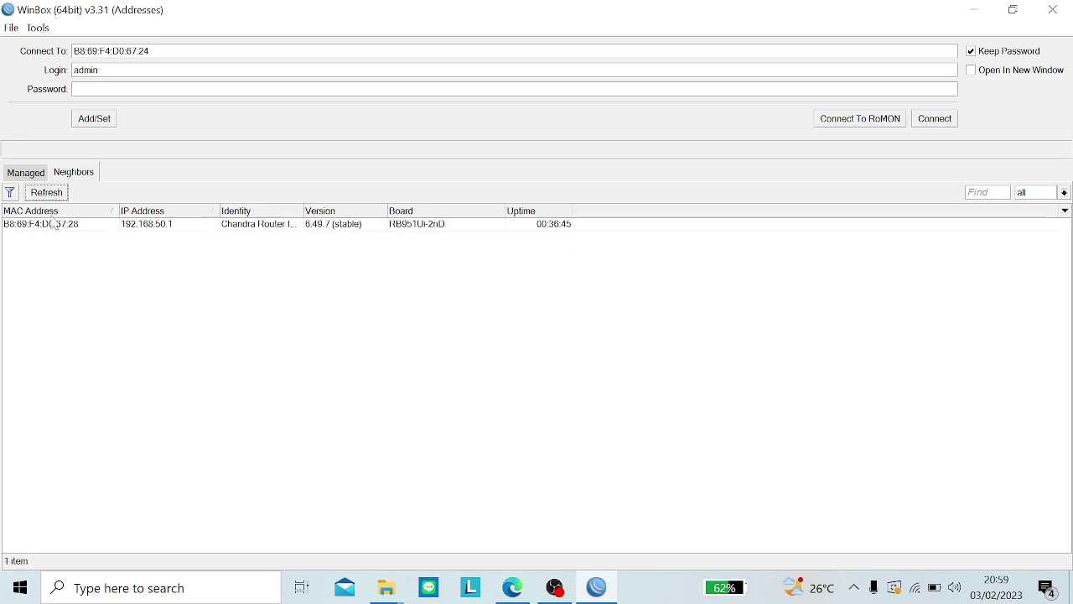
click(52, 225)
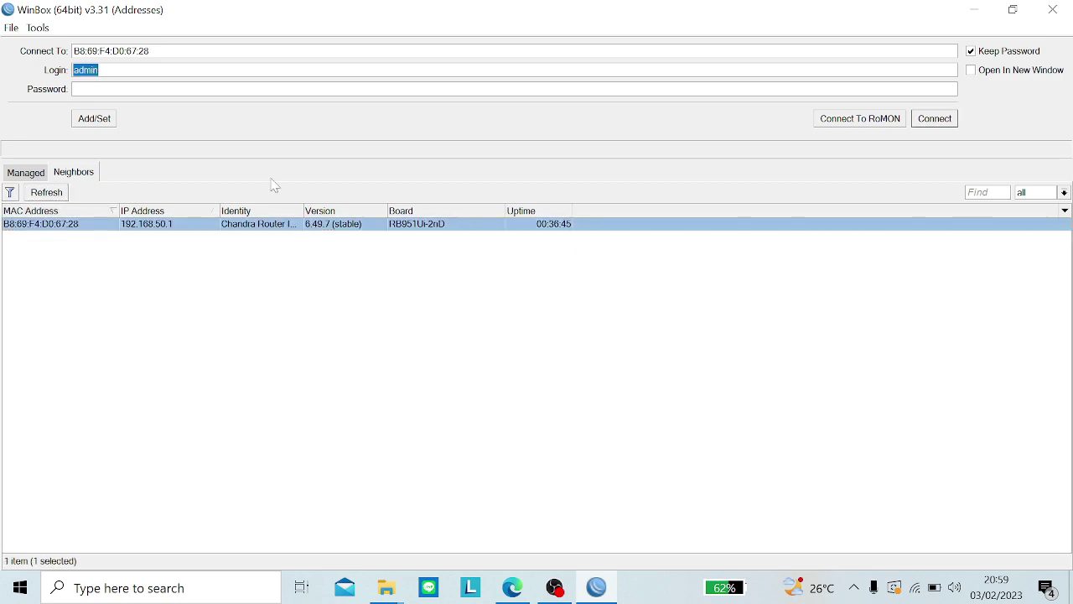
click(935, 122)
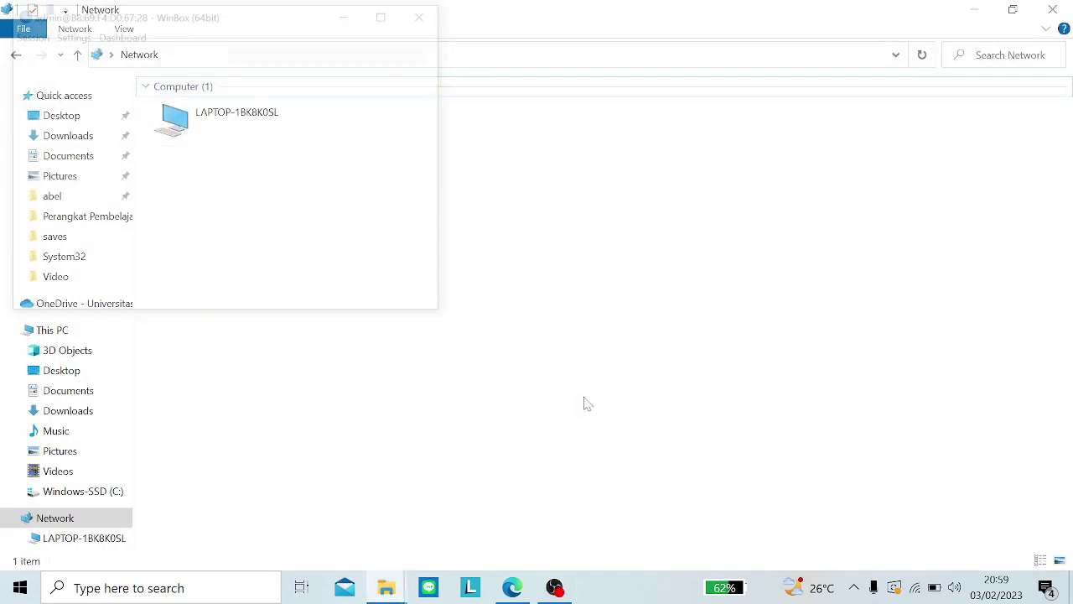
click(386, 12)
click(381, 171)
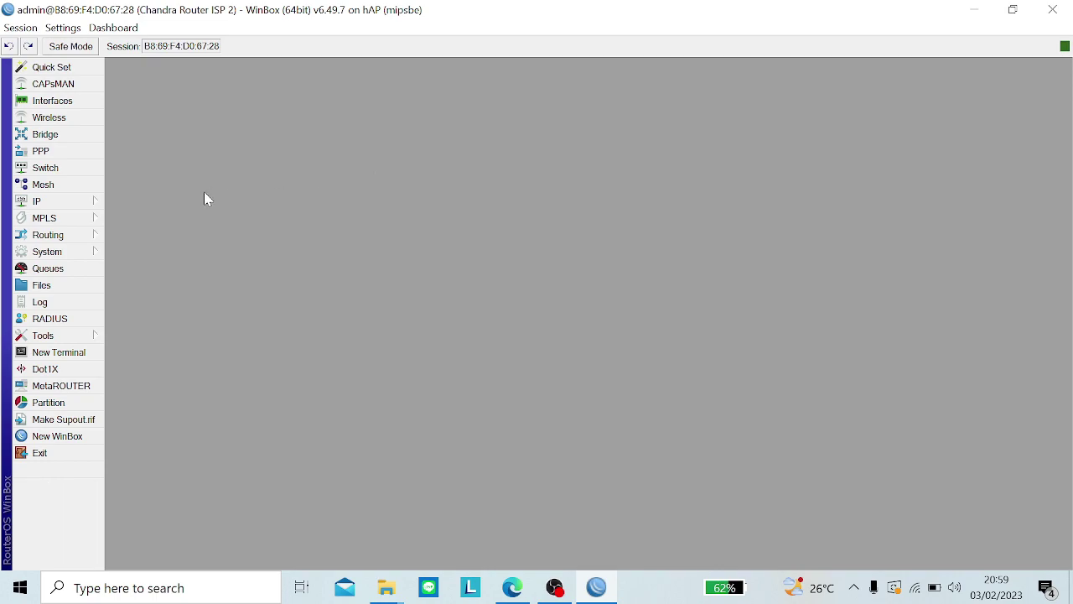
Step: Open IP > Firewall, view the Address Lists and Service Ports tabs, then reconnect after the drop
click(92, 205)
click(144, 275)
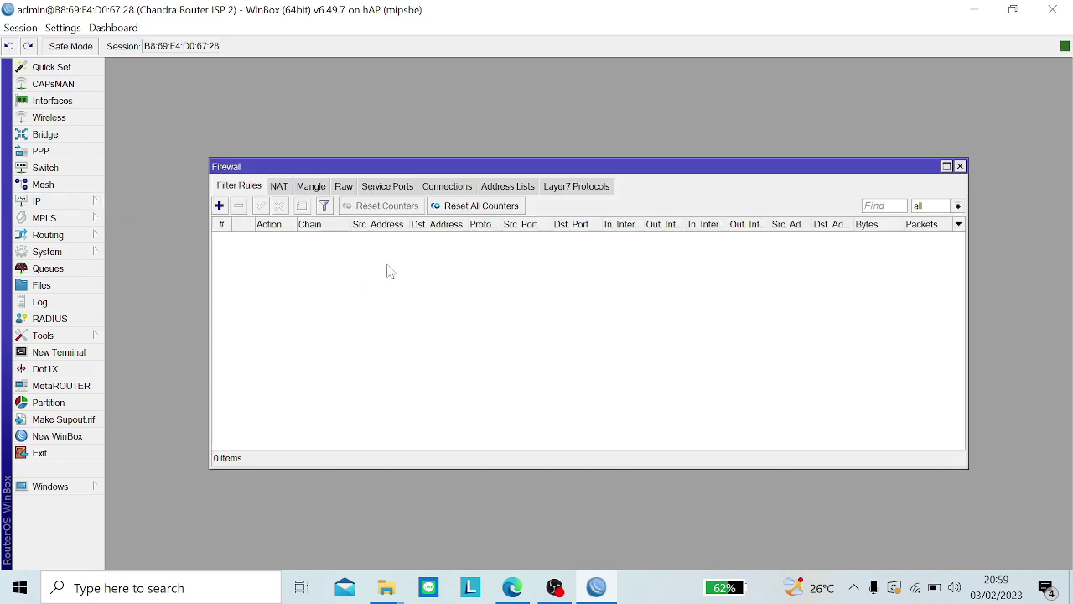
click(503, 188)
click(364, 188)
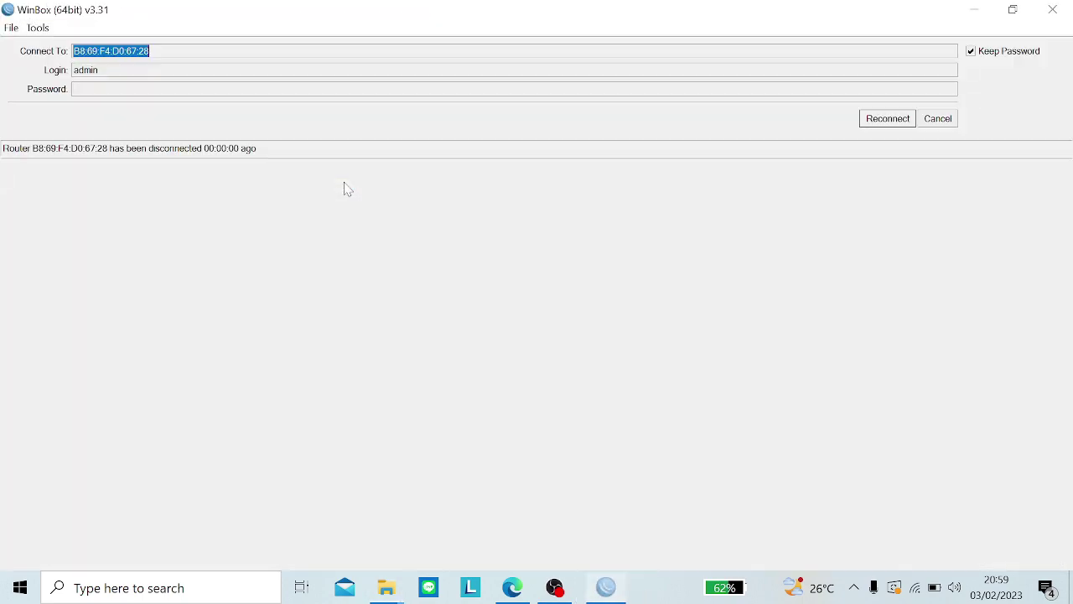
click(935, 123)
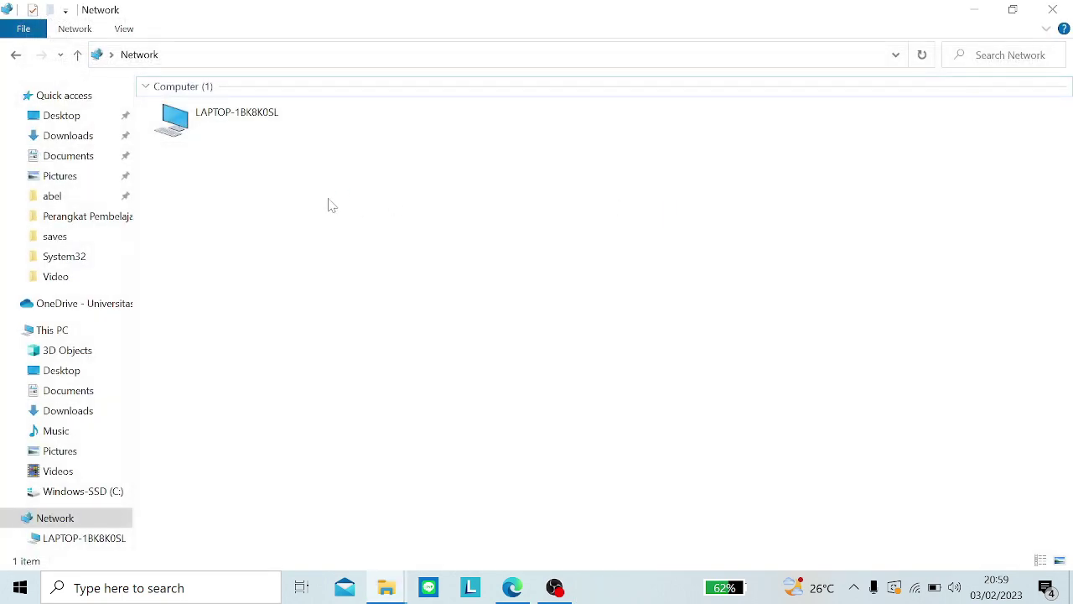
Step: Check the Index of /mp3 page in Edge, then reconnect WinBox to the router
click(508, 590)
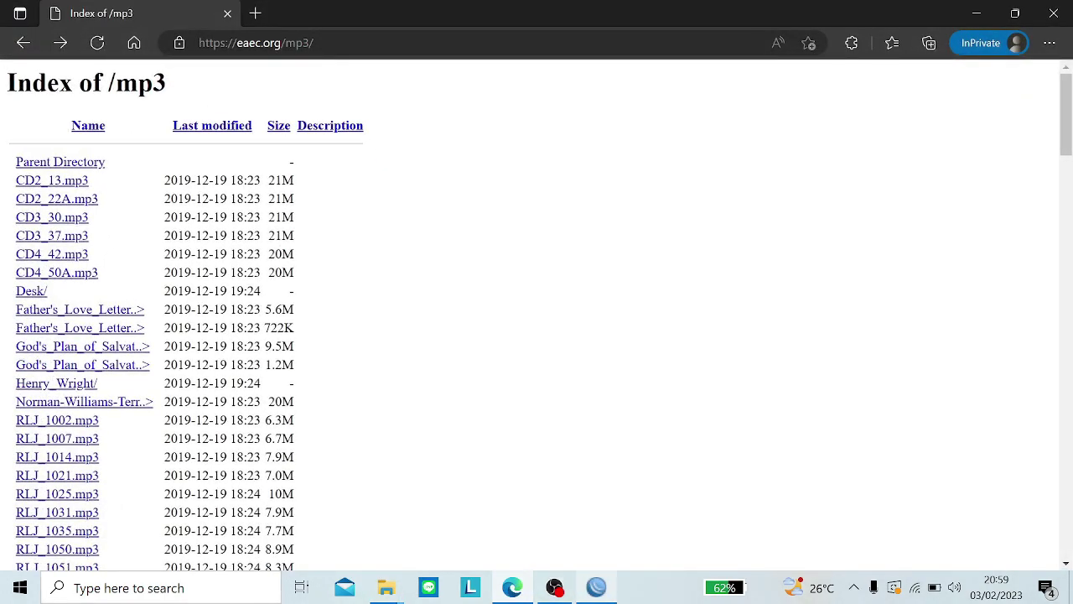
click(602, 591)
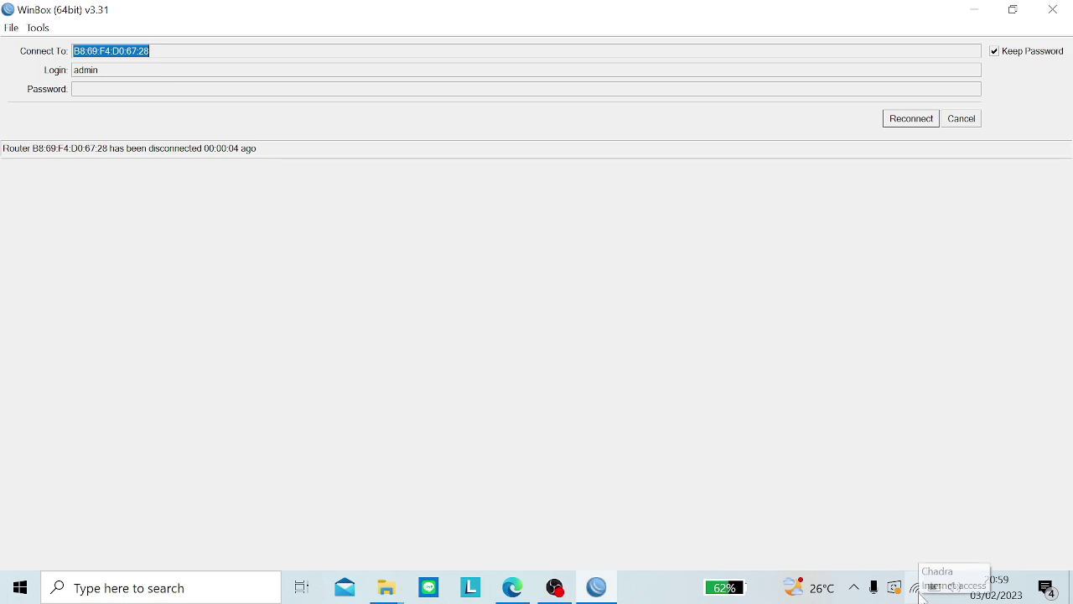
click(901, 126)
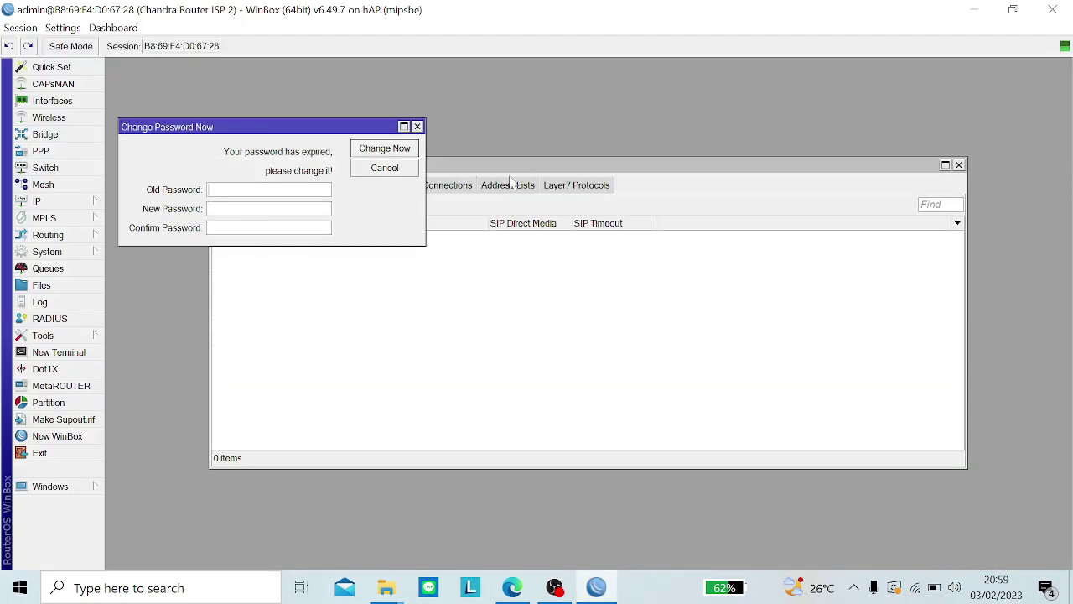
Step: Skip the password change, view the Raw rules, and play CD2_22A.mp3 from the Edge index
click(383, 170)
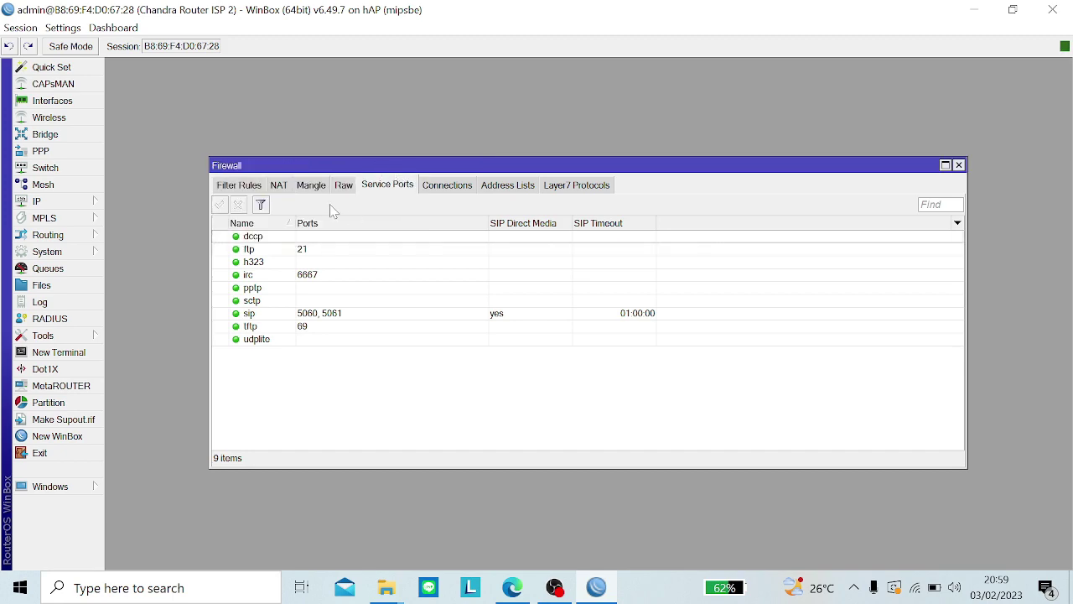
click(350, 186)
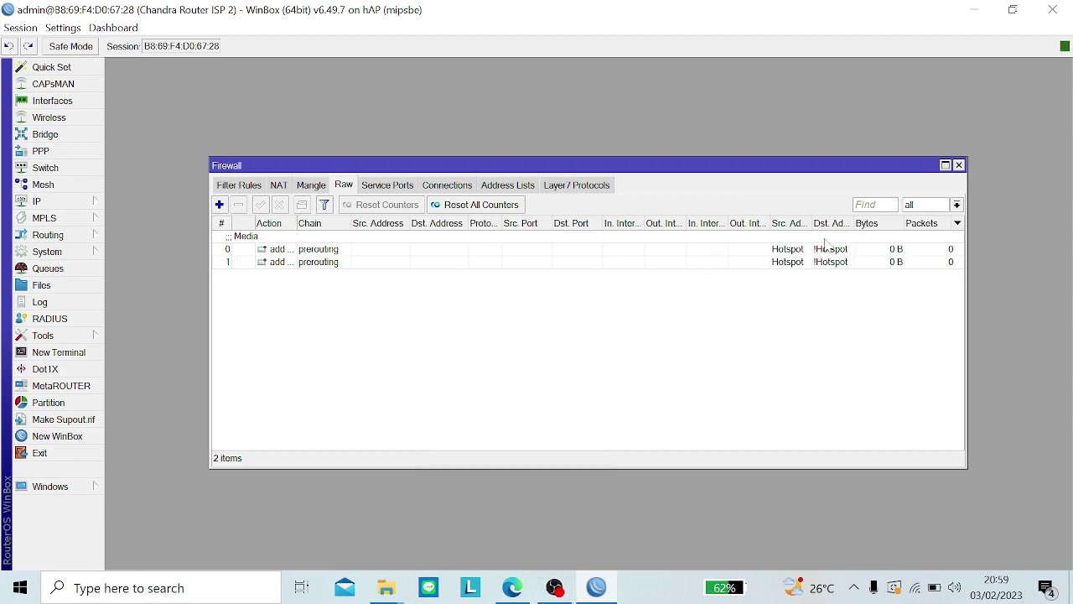
click(513, 587)
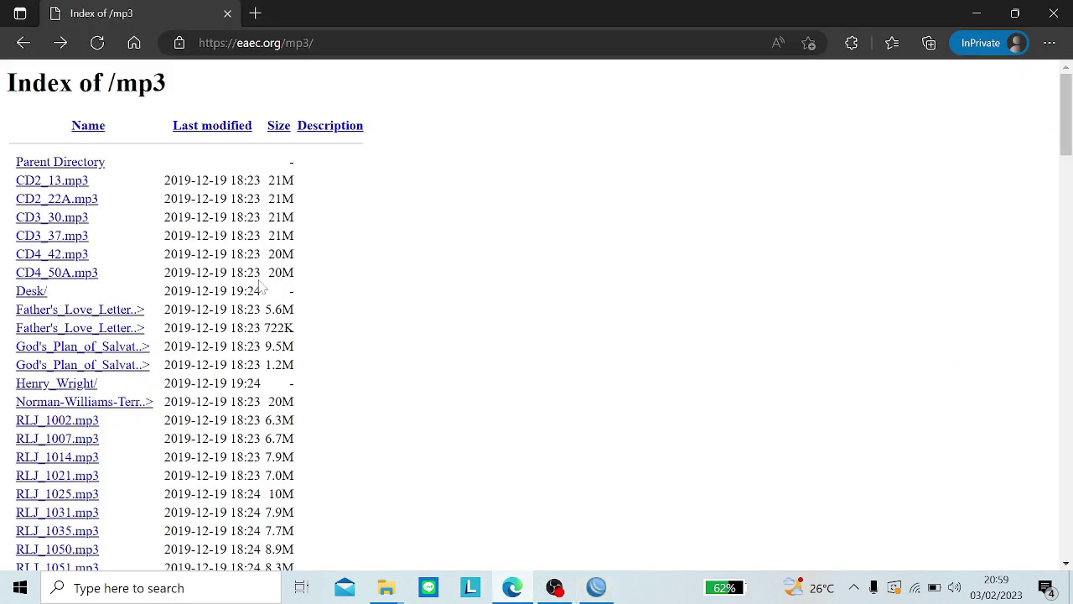
click(53, 214)
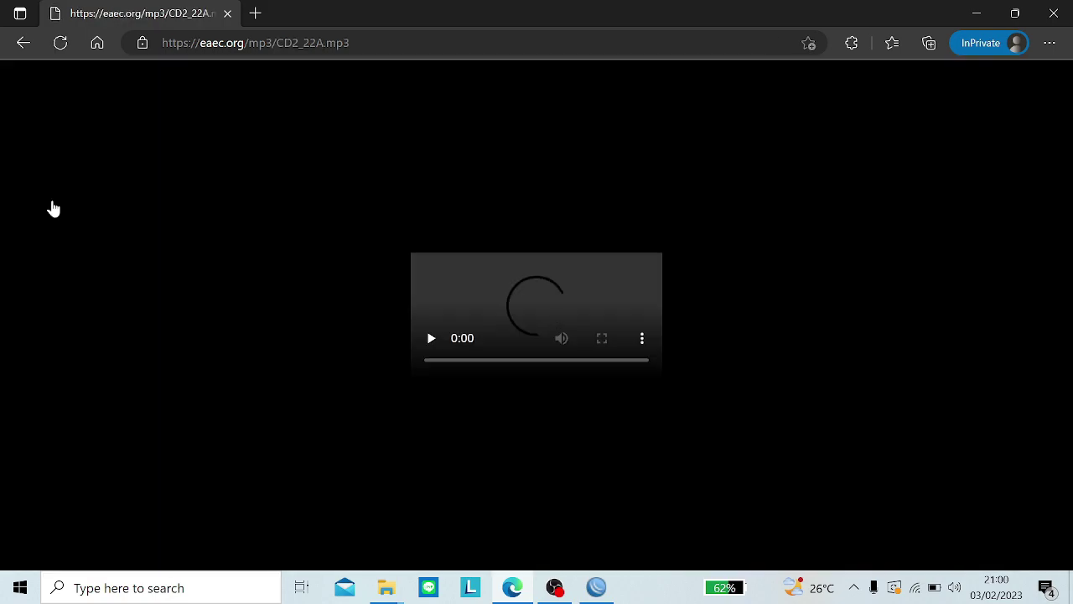
click(598, 589)
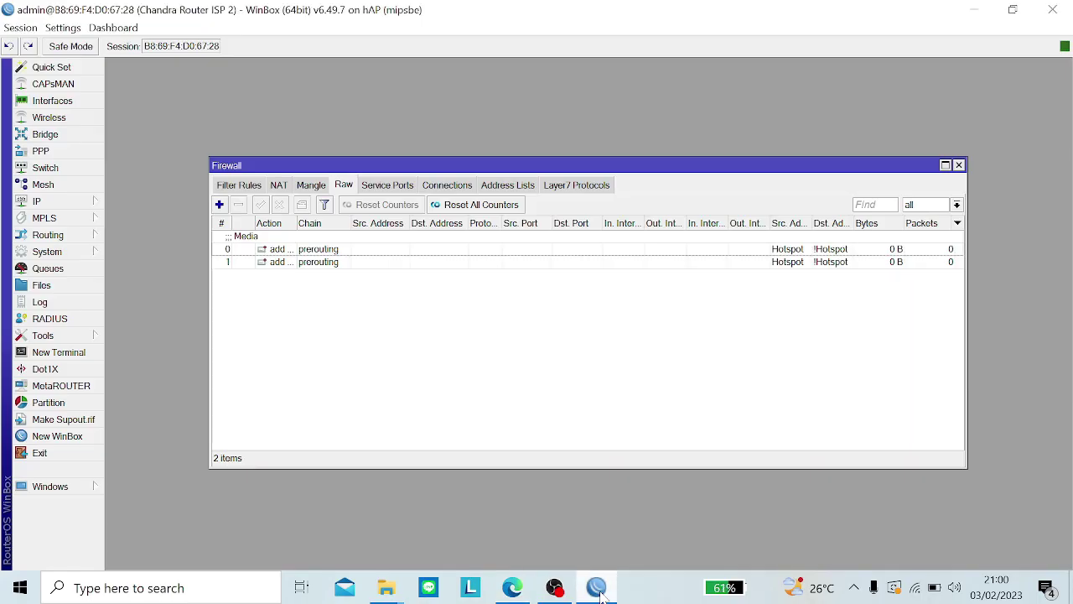
Step: Check the Connections and Address Lists tabs, then return Edge to the mp3 index and minimize it
click(446, 188)
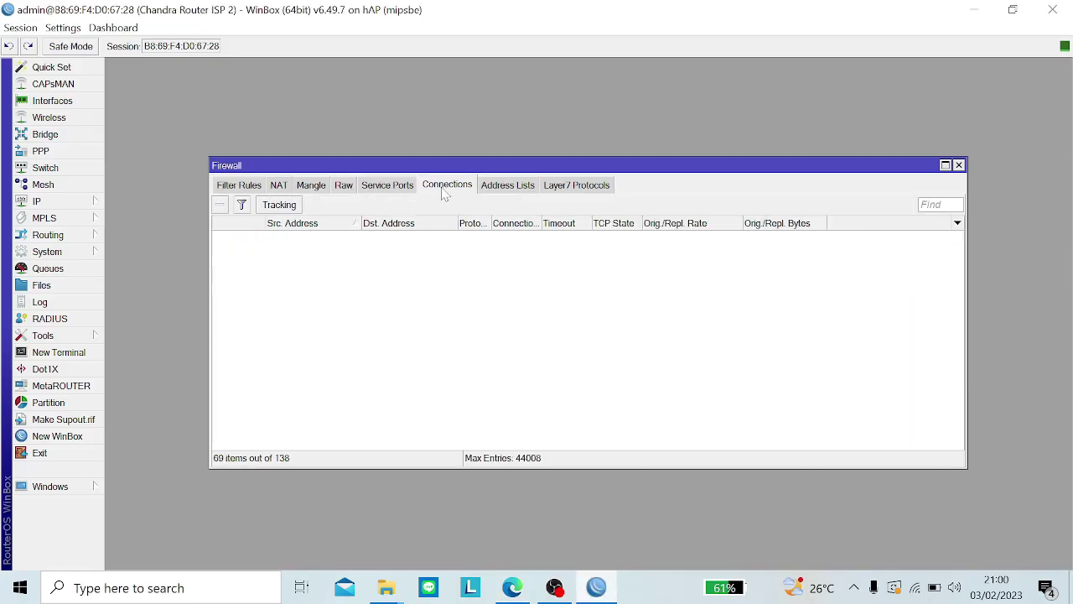
click(511, 188)
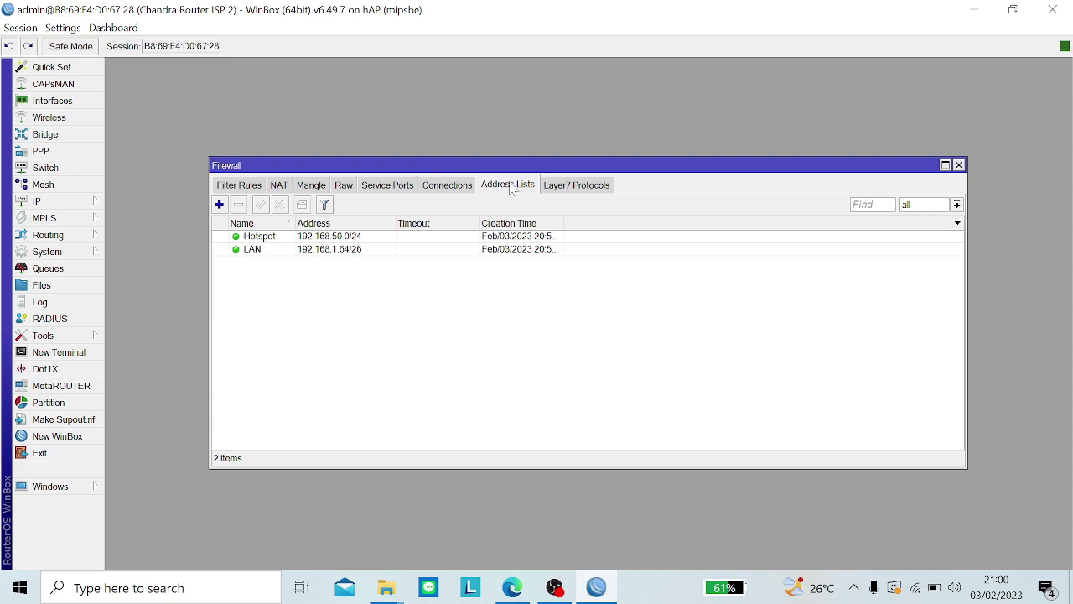
click(513, 587)
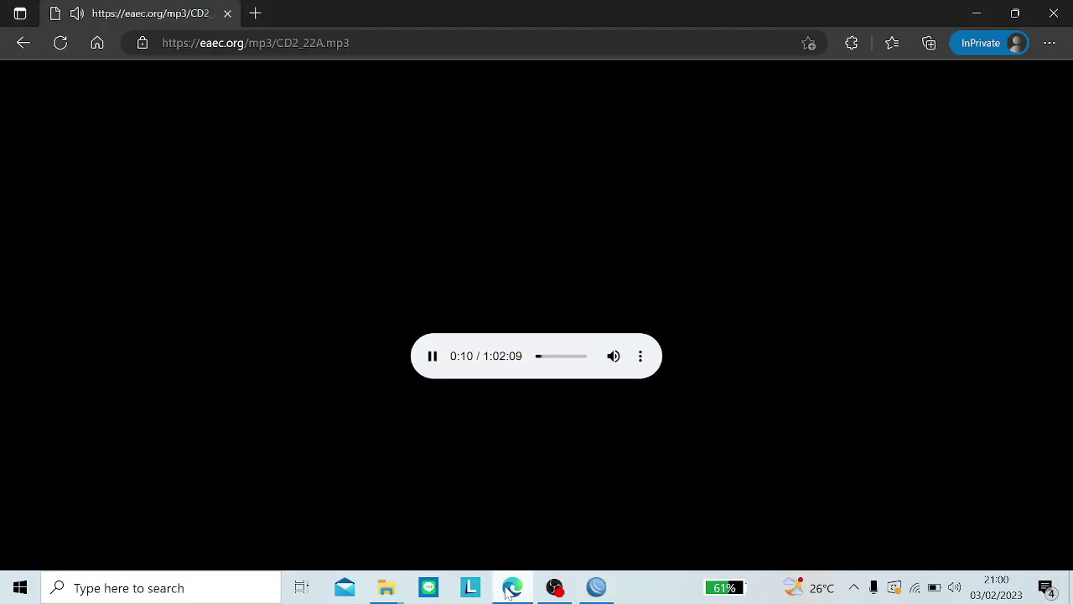
click(20, 43)
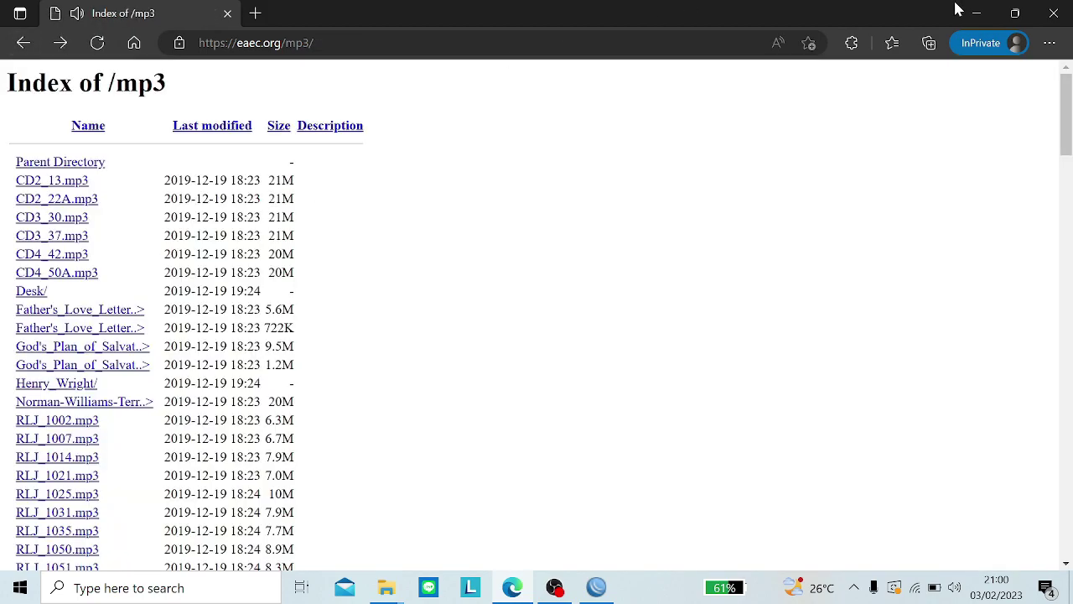
click(977, 14)
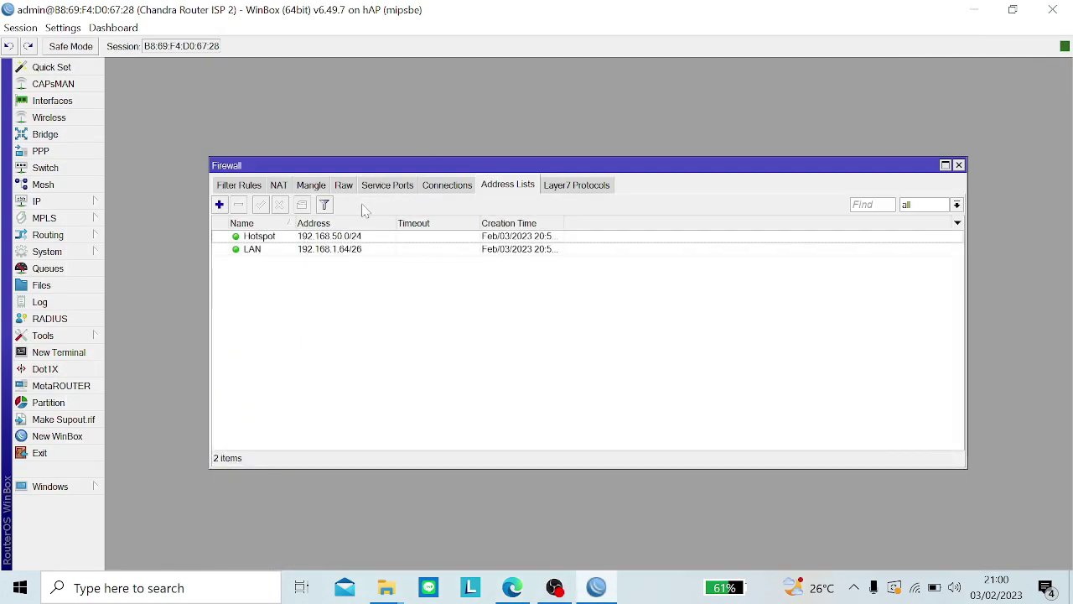
Step: Delete the old Hotspot address-list entry and start a new Hotspot entry with its 0.0.0.0 address cleared
click(377, 238)
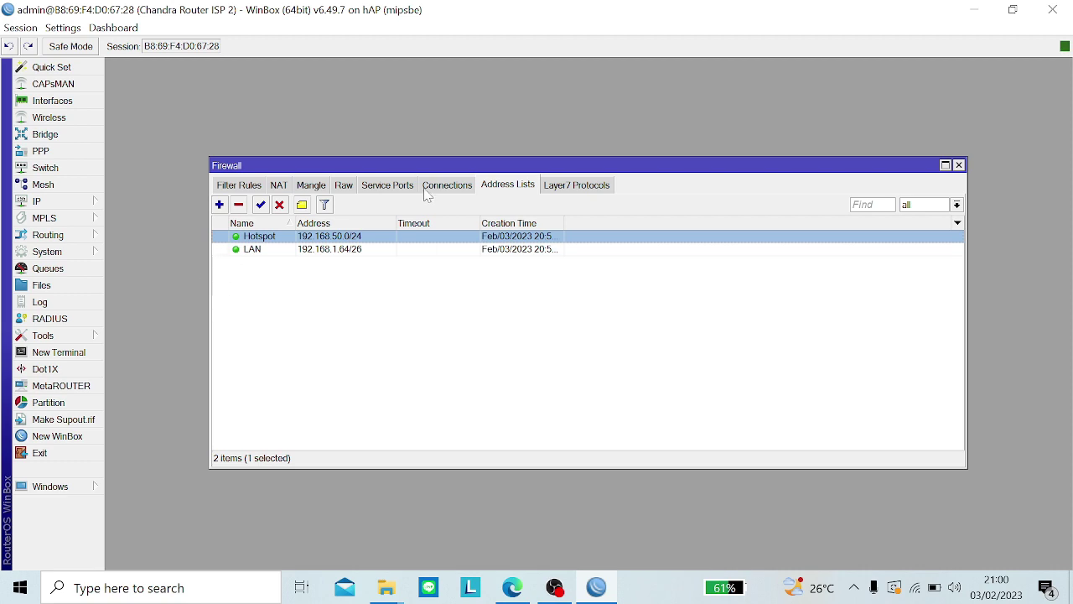
click(344, 186)
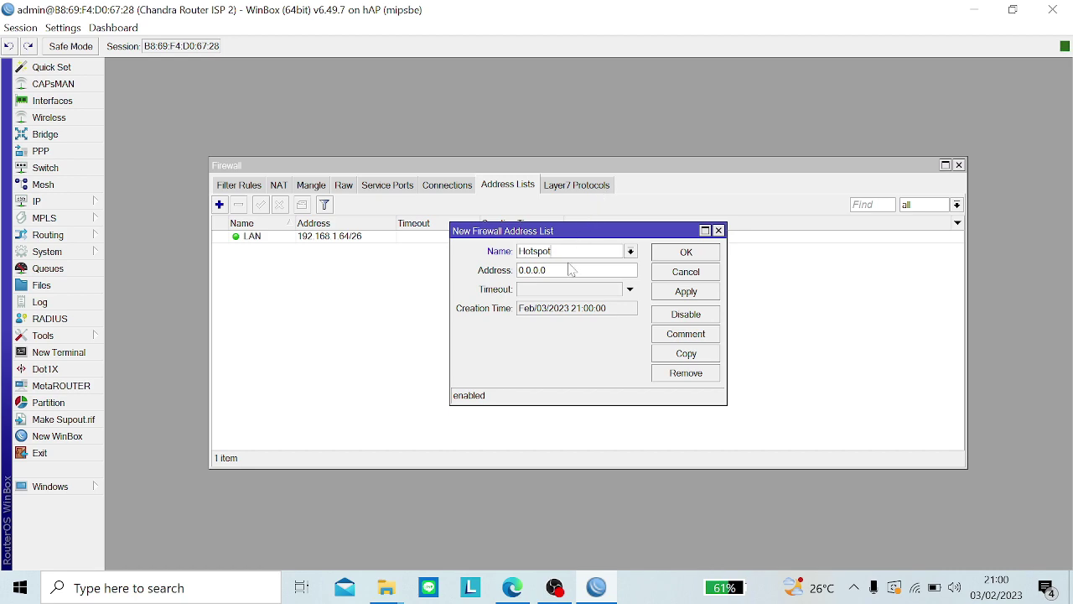
key(Tab)
key(BackSpace)
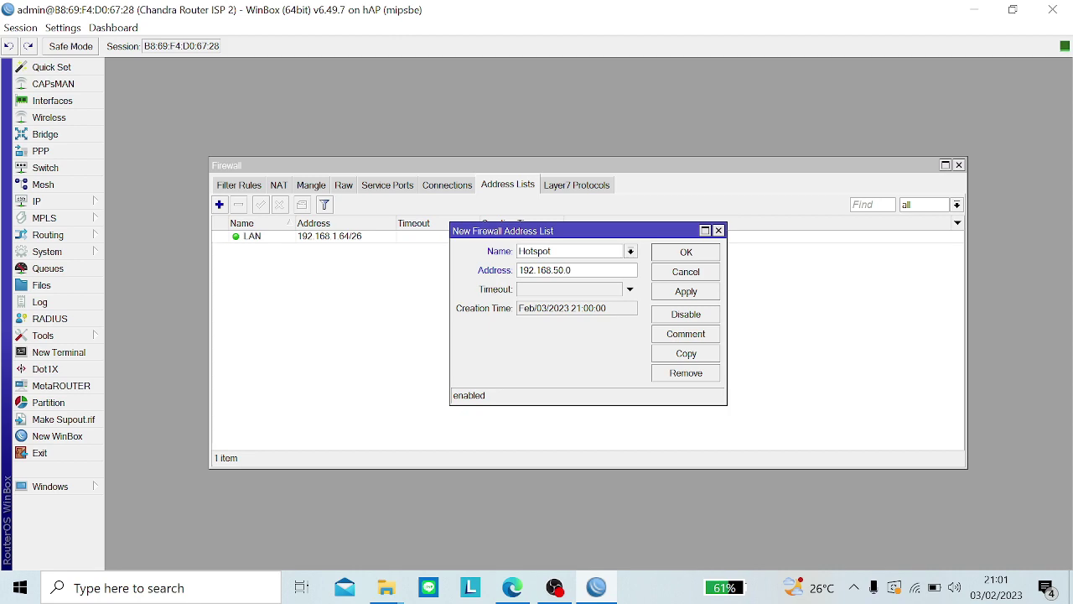
Step: Save the Hotspot 192.168.50.0/24 list entry, then remove every tracked firewall connection
click(683, 293)
click(693, 253)
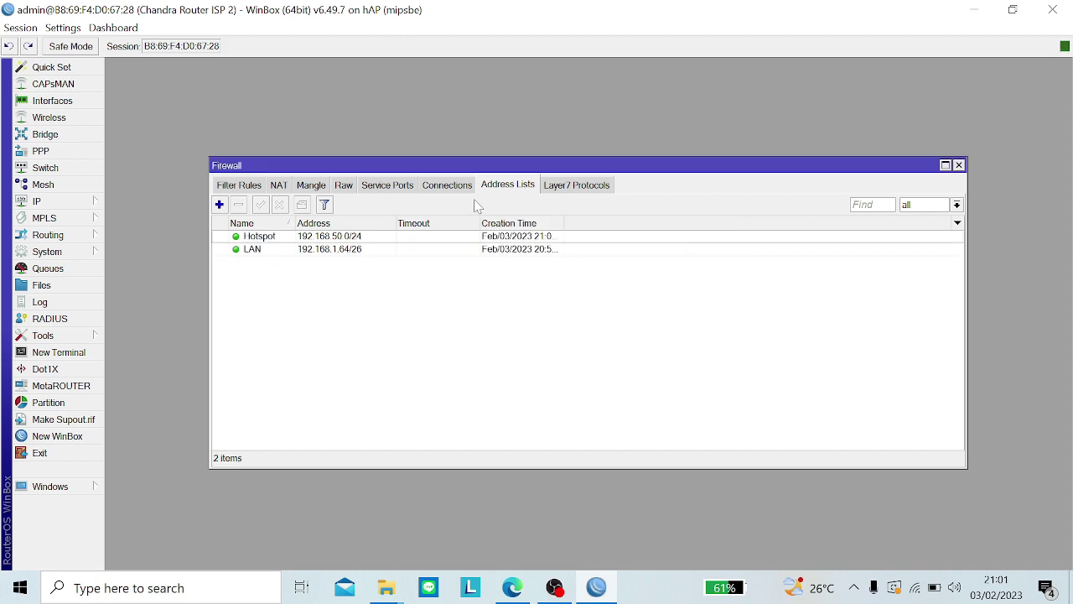
click(442, 193)
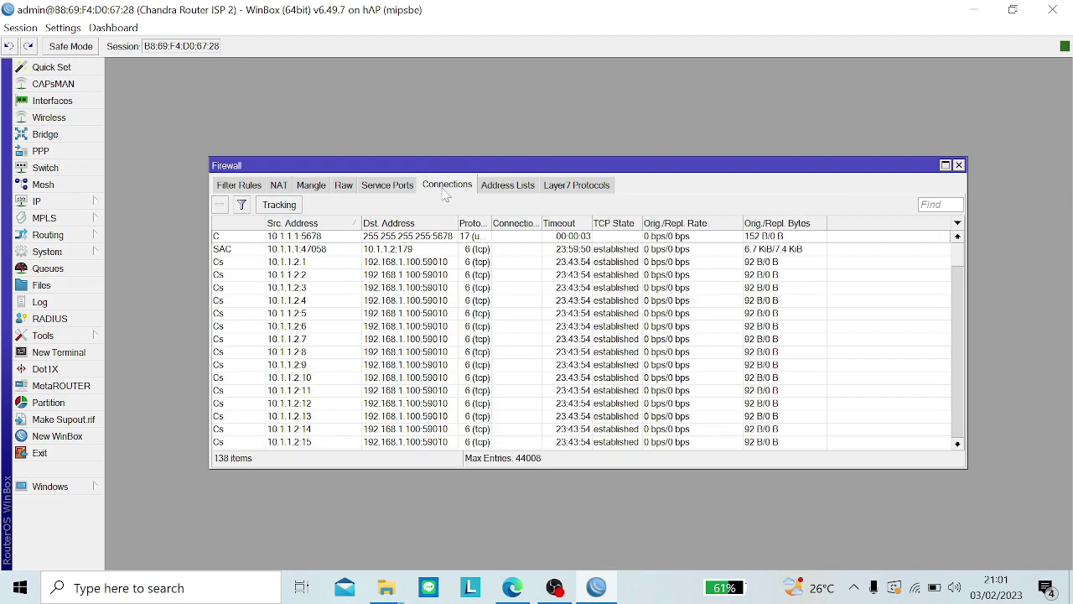
key(ctrl+a)
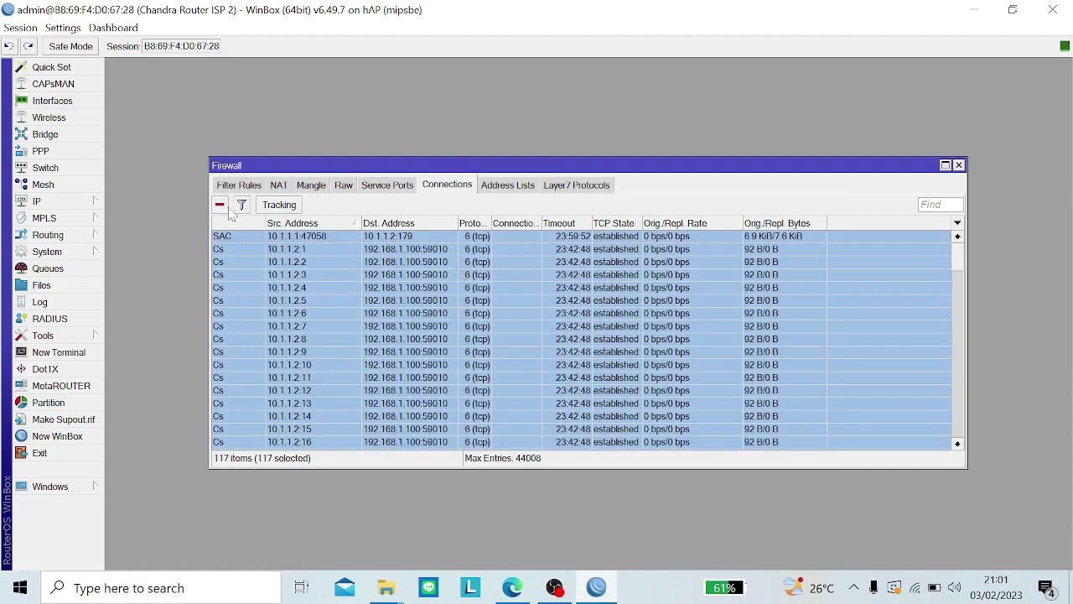
click(221, 205)
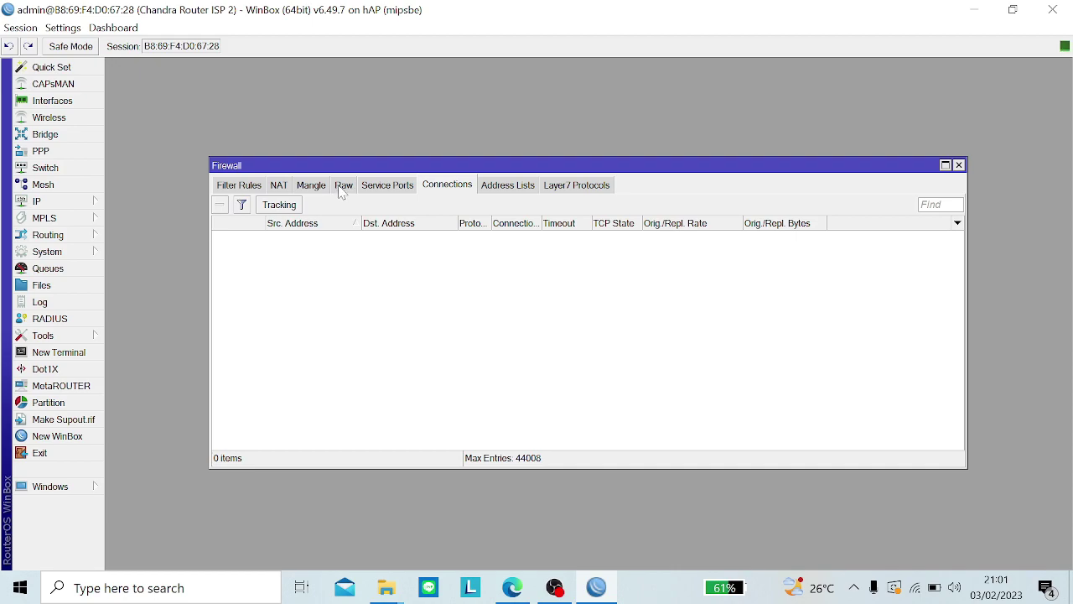
click(344, 186)
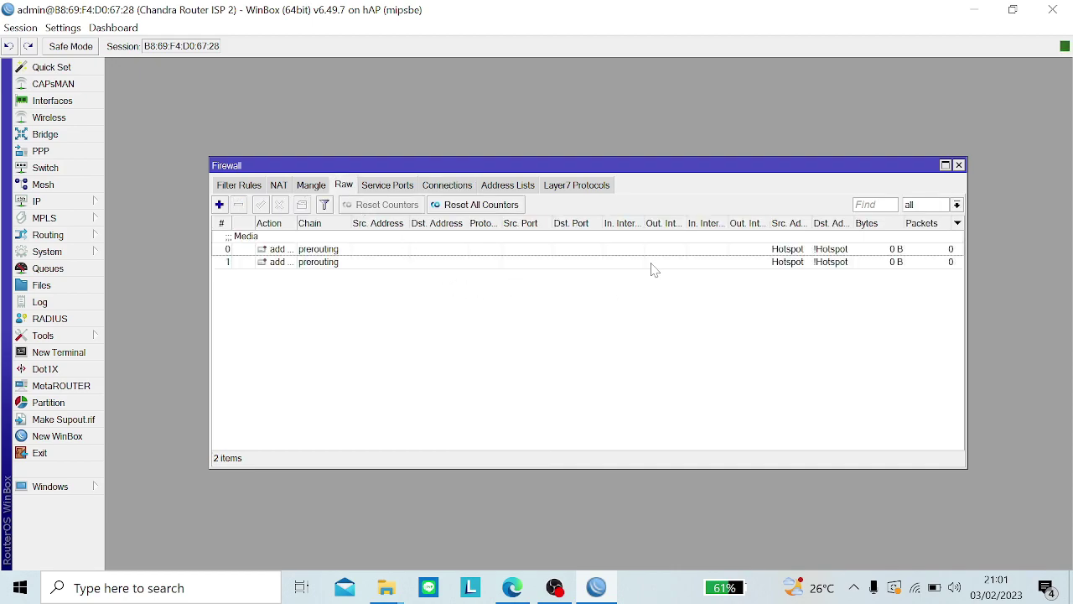
Step: Inspect raw rule 0, then delete both existing raw rules
double_click(696, 251)
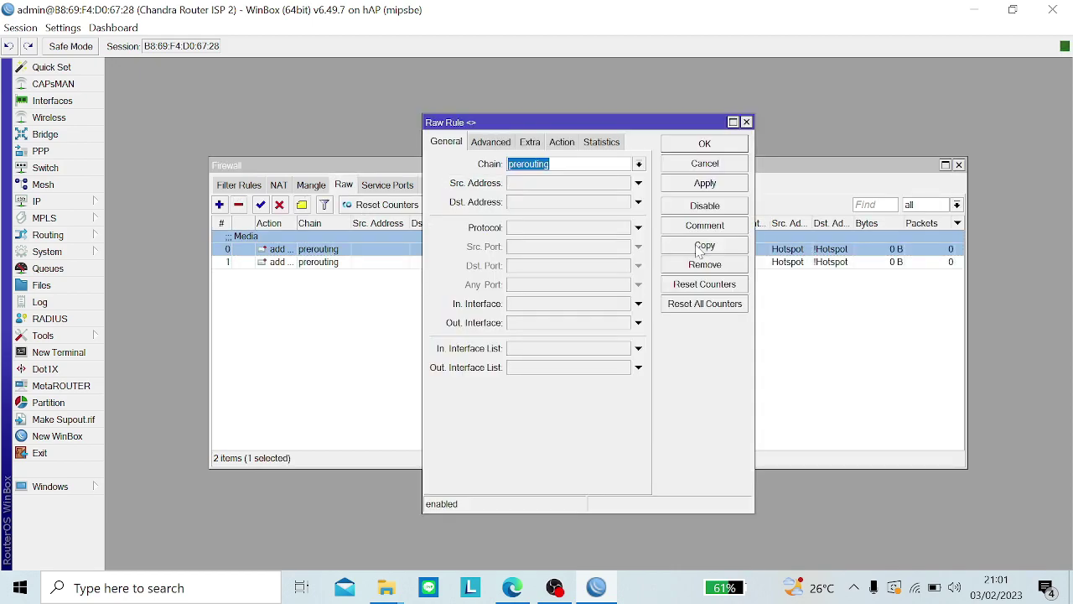
click(490, 143)
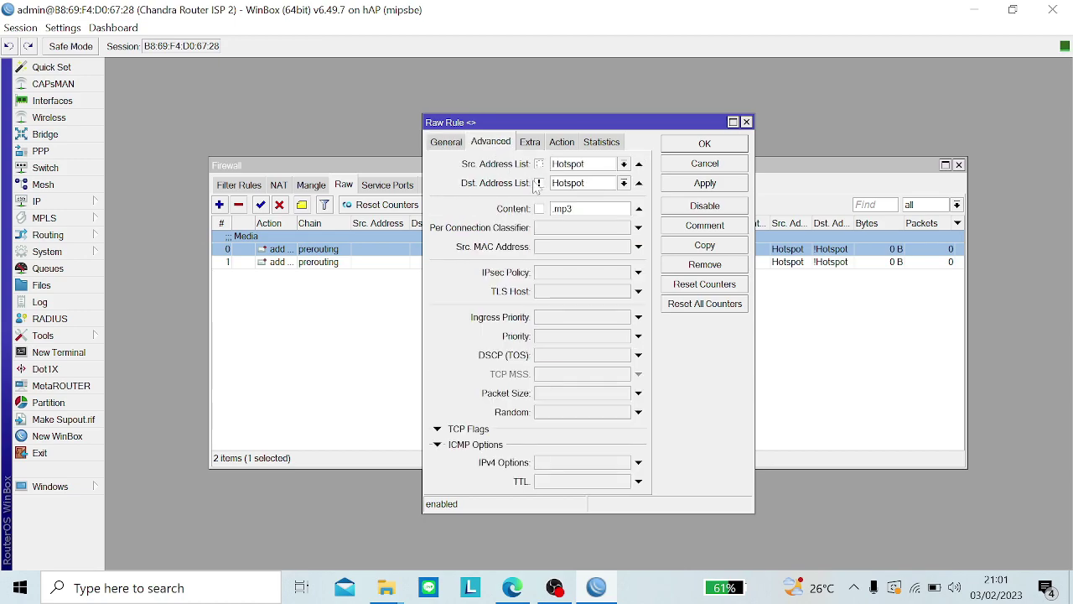
key(Escape)
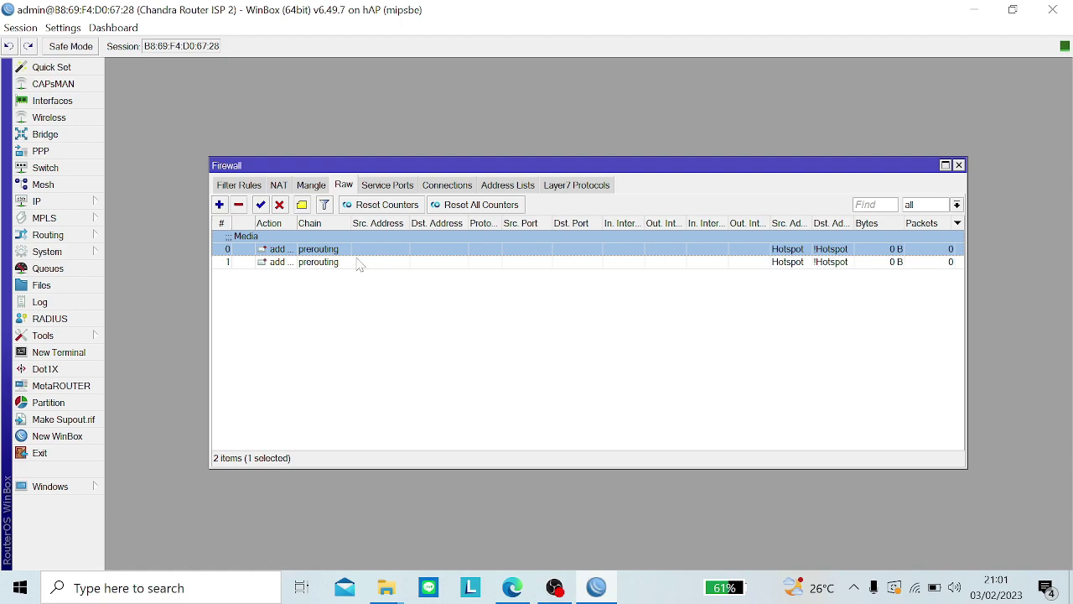
shift+click(337, 263)
click(239, 204)
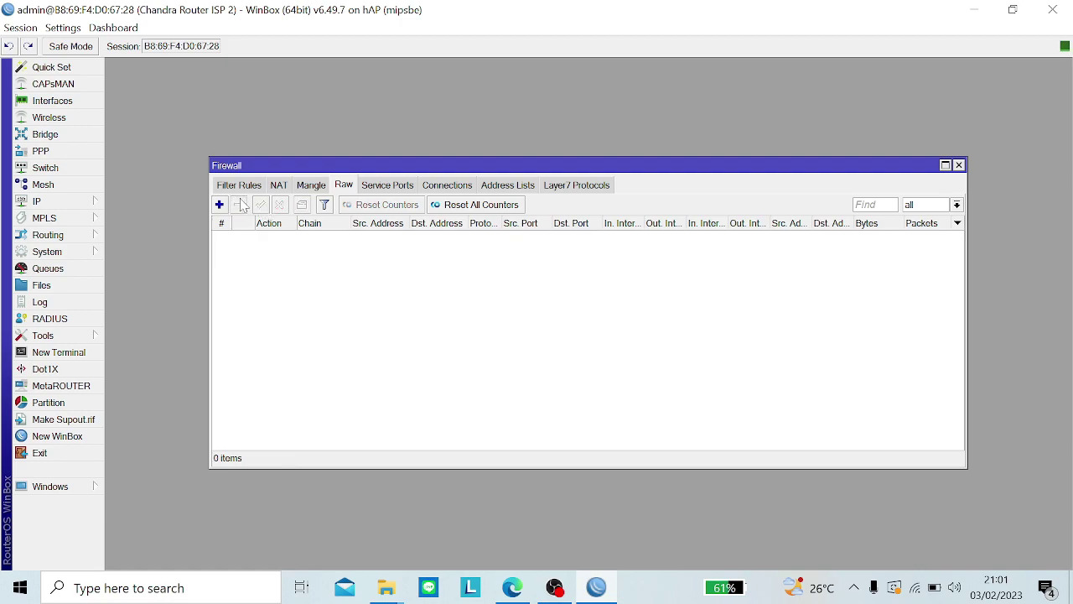
Step: Start a new raw rule matching Src List Hotspot, Dst List !Hotspot and content .mp3
click(219, 204)
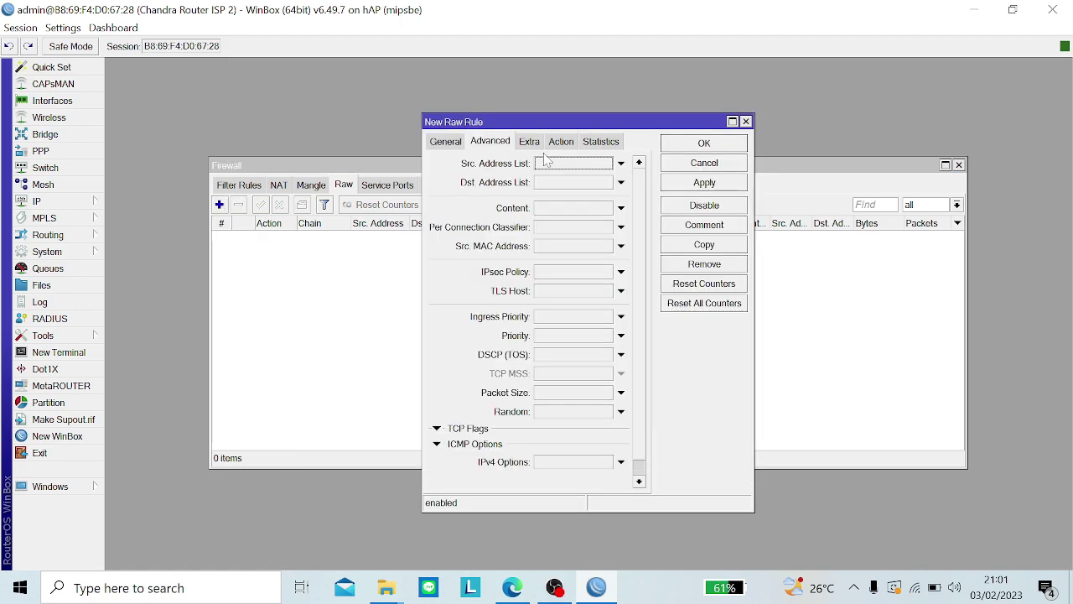
click(447, 141)
click(491, 142)
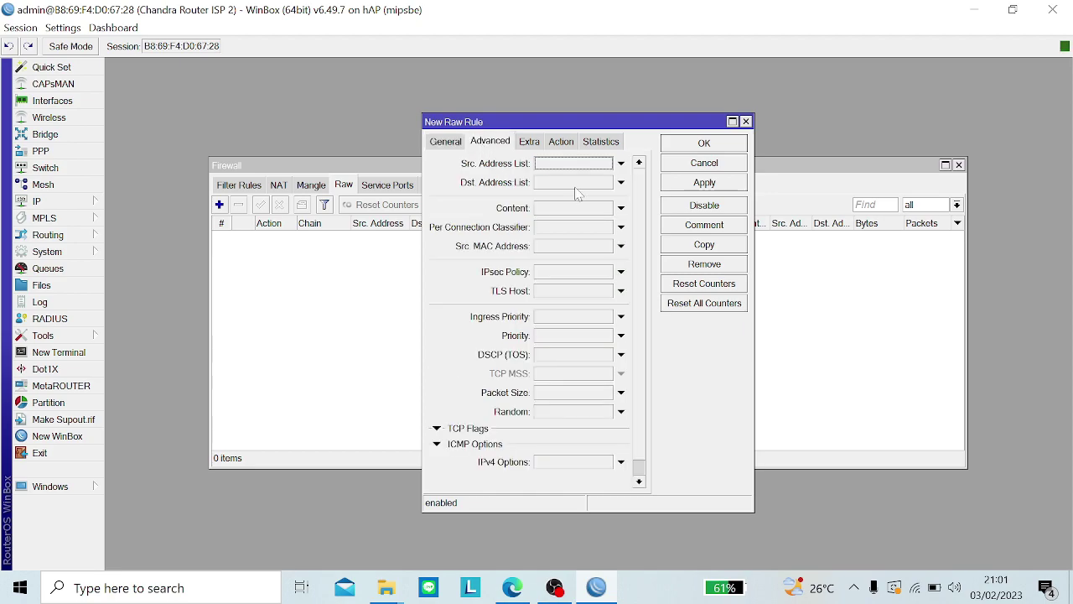
click(606, 163)
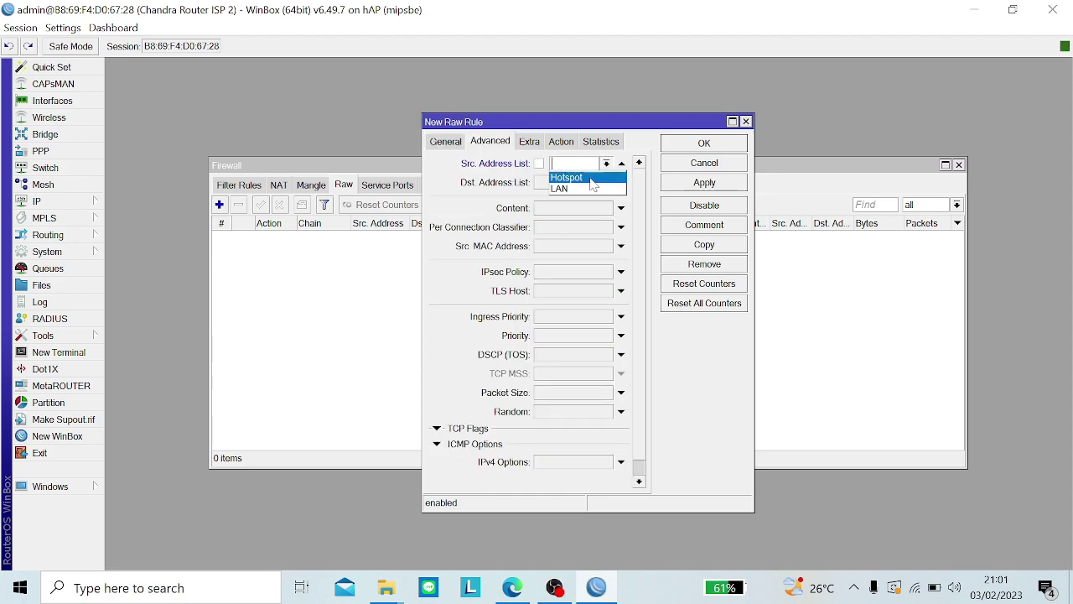
click(592, 181)
click(580, 182)
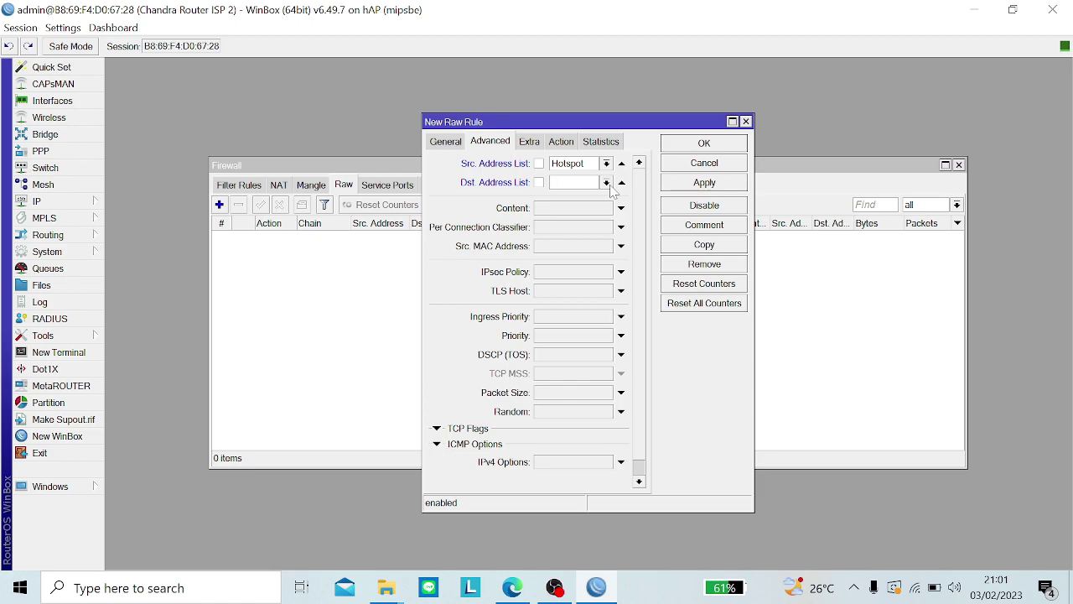
click(606, 182)
click(598, 196)
click(538, 182)
click(551, 216)
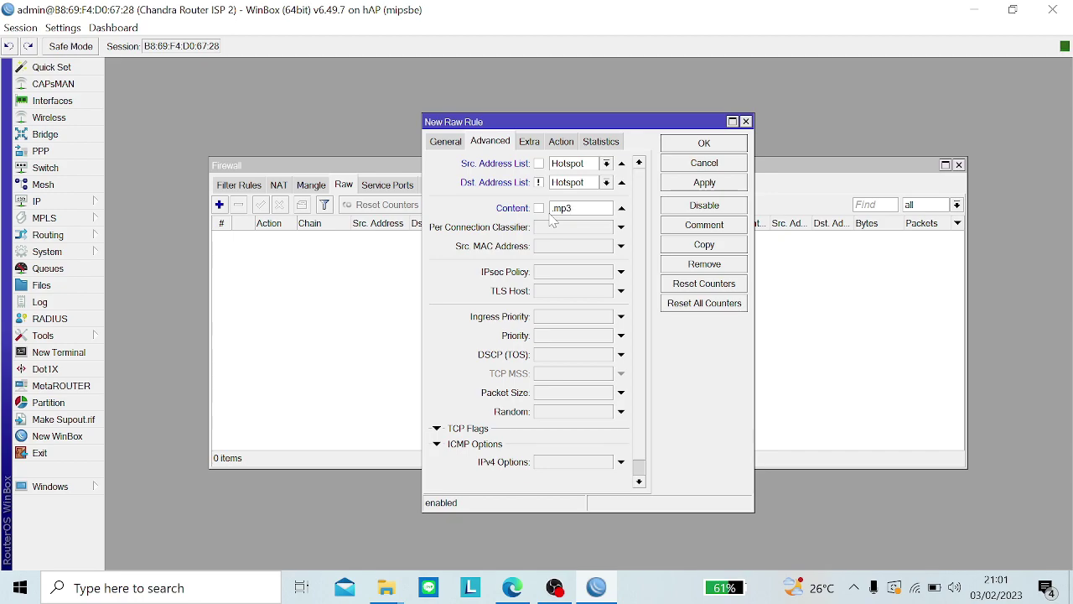
Step: Set the action to add dst to address list media with timeout 0:1:0, apply, and copy it
click(562, 142)
click(549, 164)
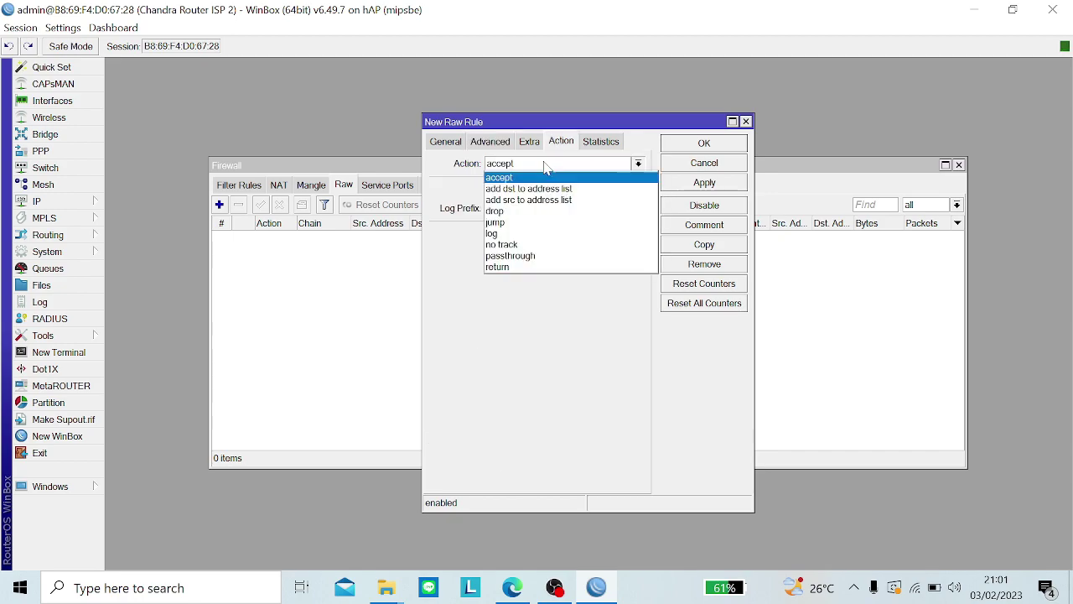
click(541, 189)
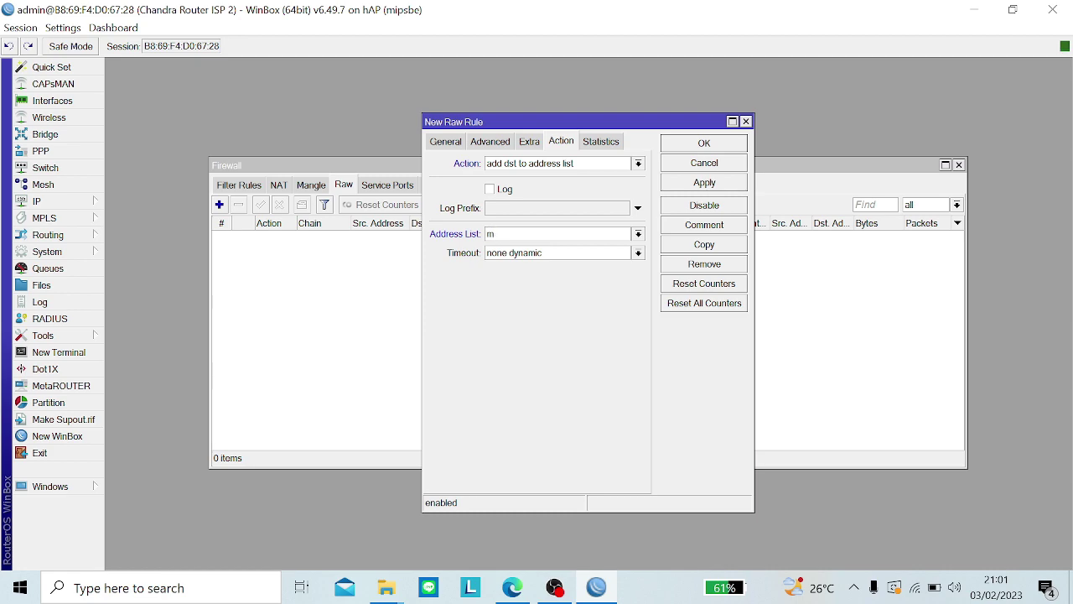
key(Caps_Lock)
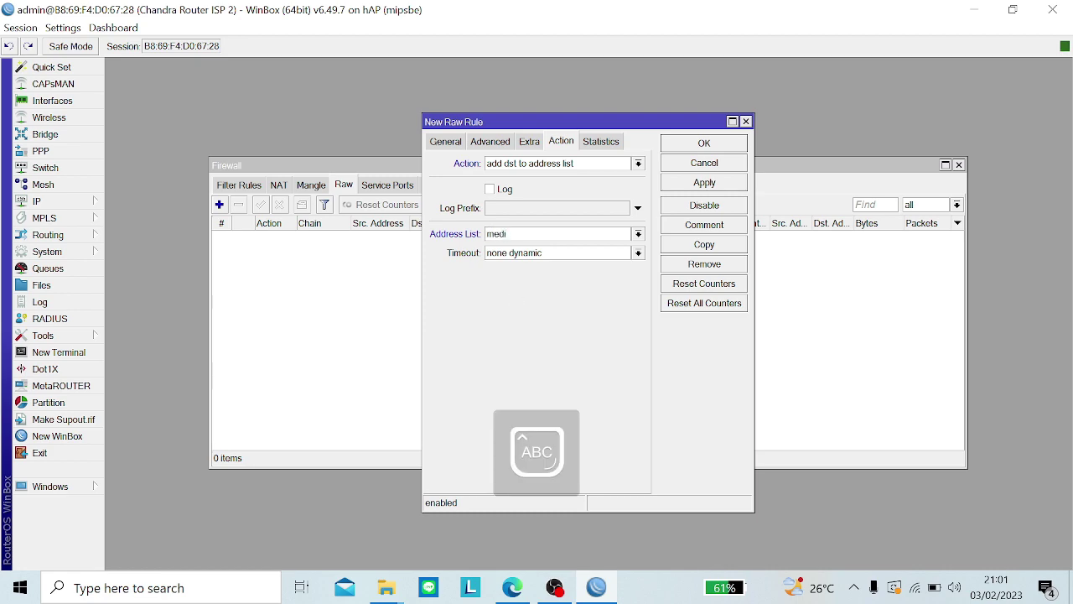
key(Caps_Lock)
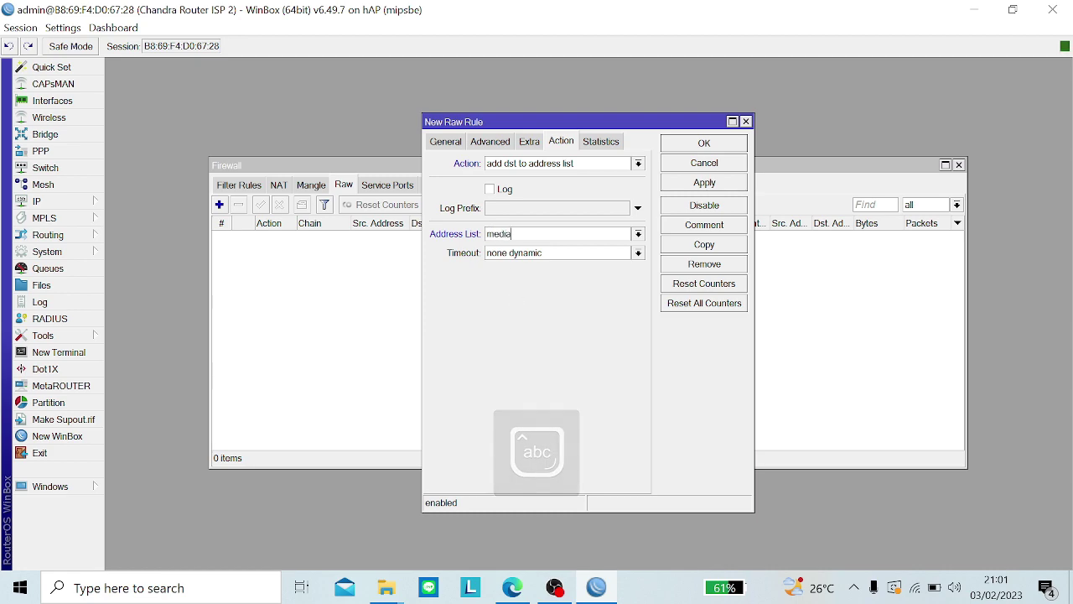
key(Tab)
key(BackSpace)
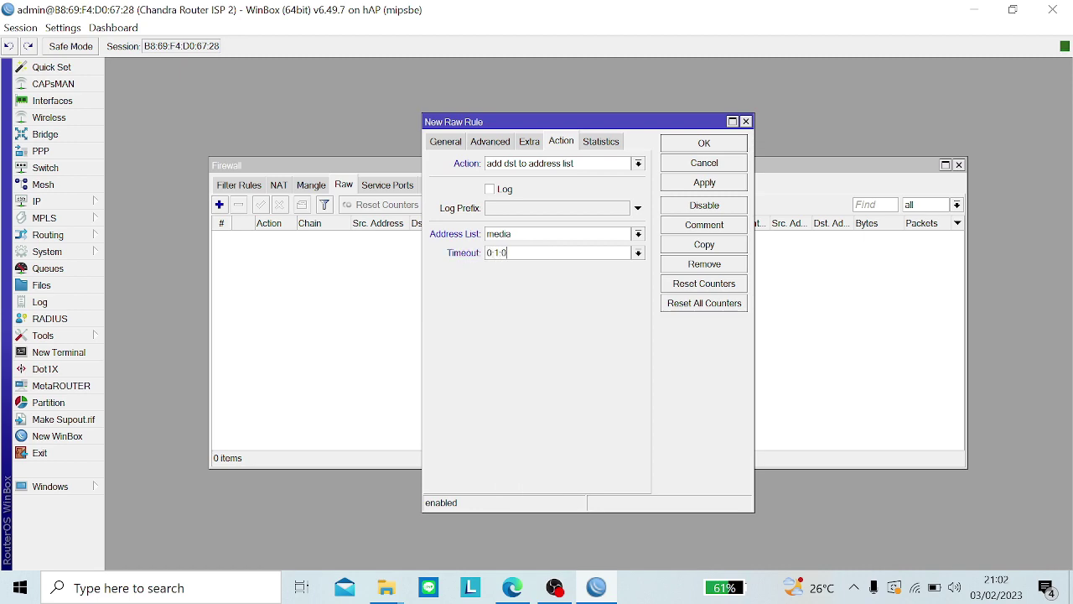
click(688, 189)
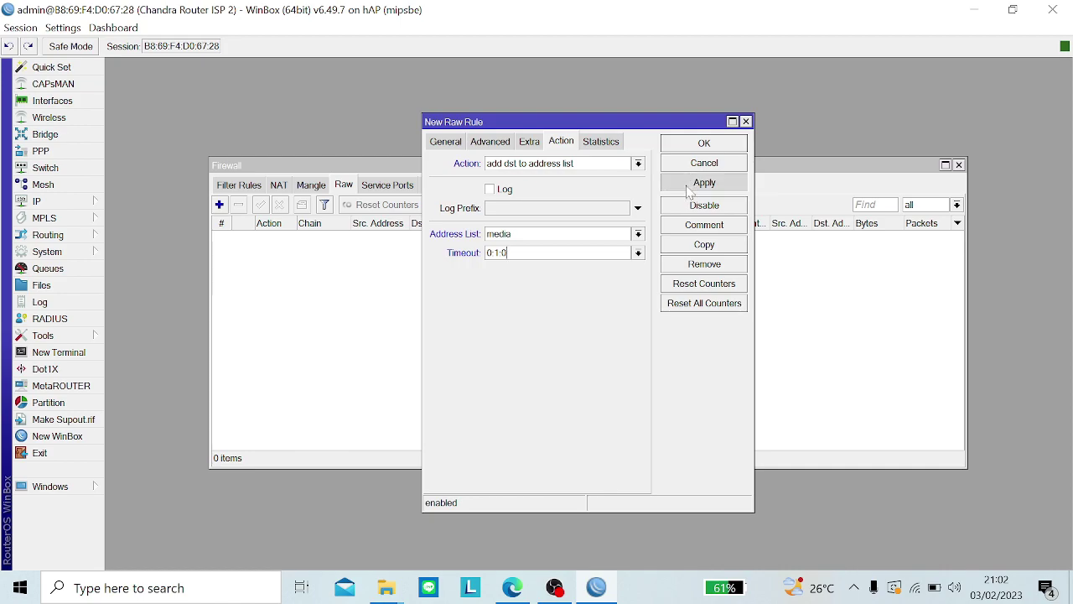
click(704, 244)
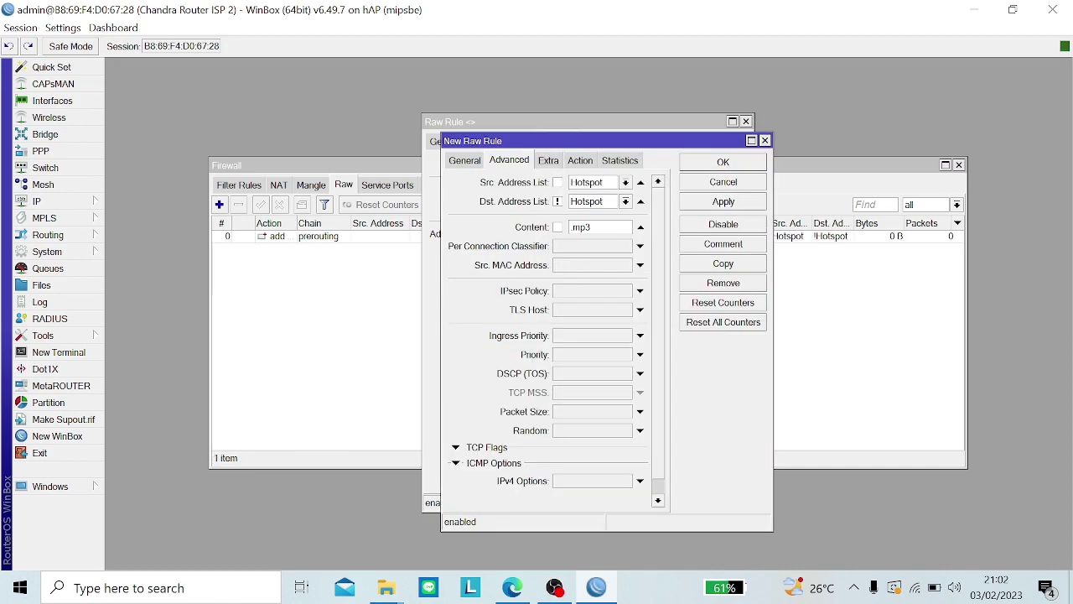
Step: Change the copied rule's content match from .mp3 to .mkv and close both rule dialogs
key(BackSpace)
key(BackSpace)
key(BackSpace)
key(BackSpace)
click(719, 206)
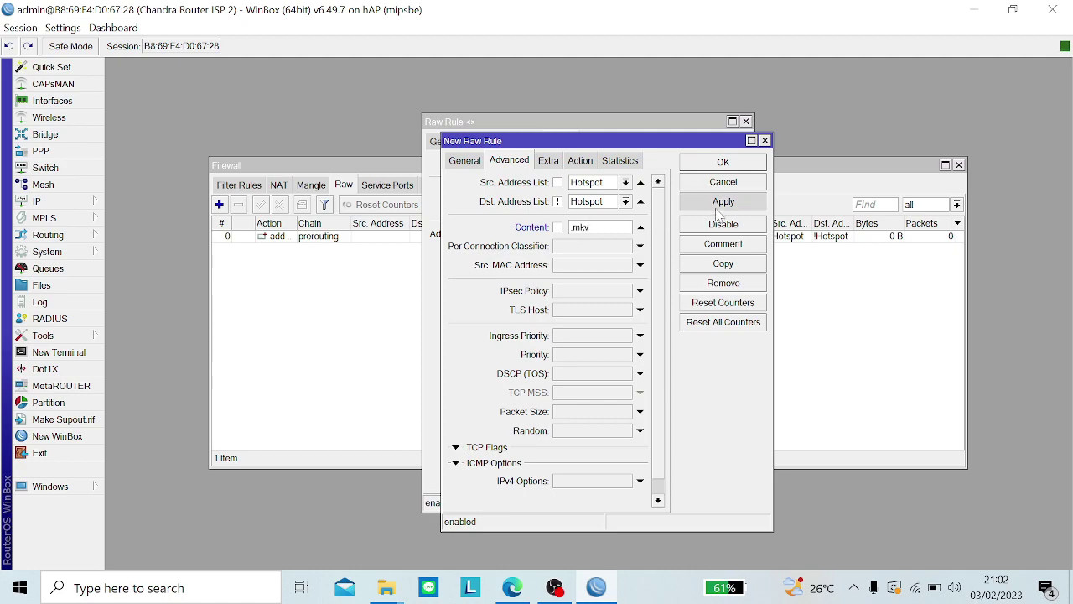
click(744, 165)
click(704, 142)
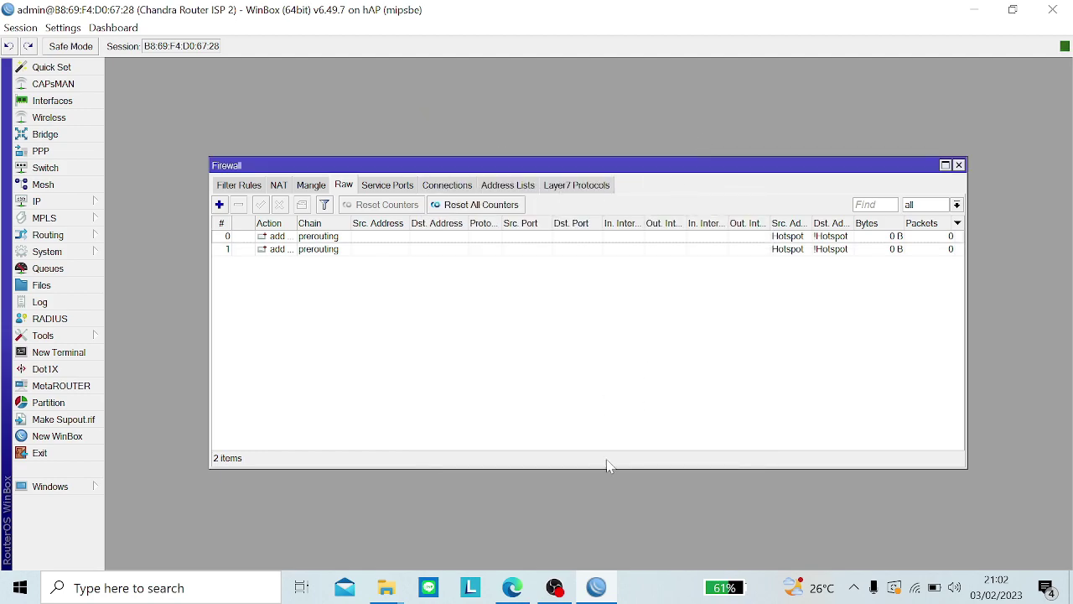
click(512, 587)
Step: Reload the mp3 index in Edge and play CD2_13.mp3 muted, then return to WinBox
click(95, 44)
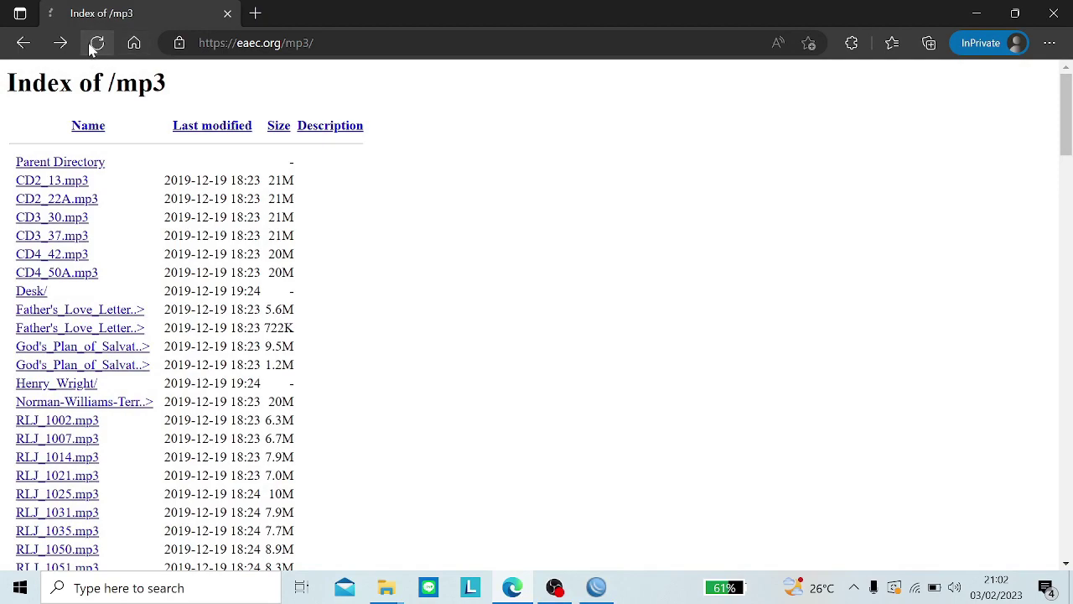
click(57, 181)
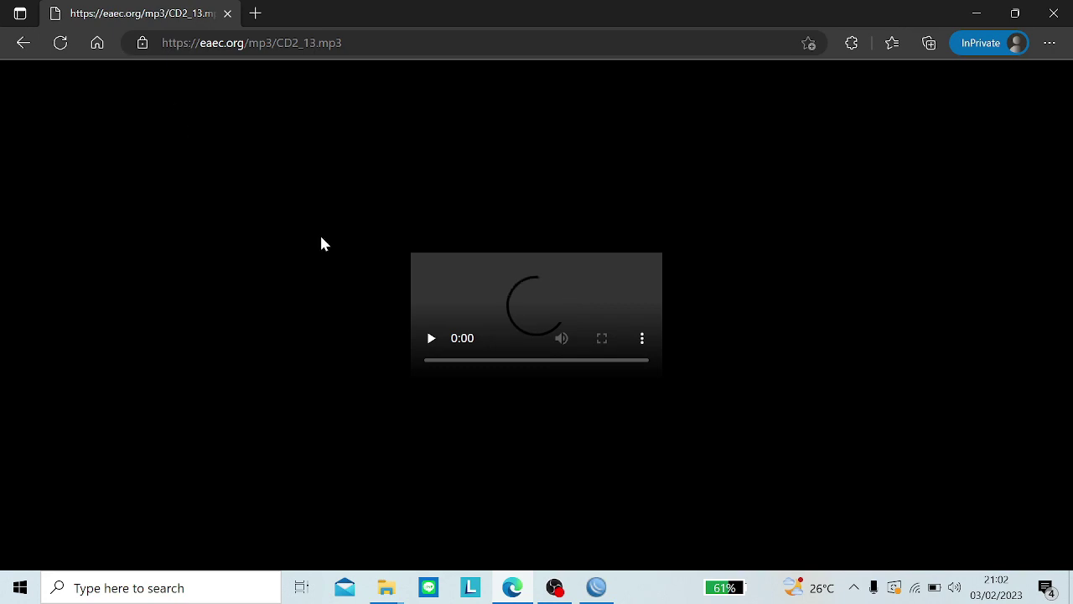
click(615, 359)
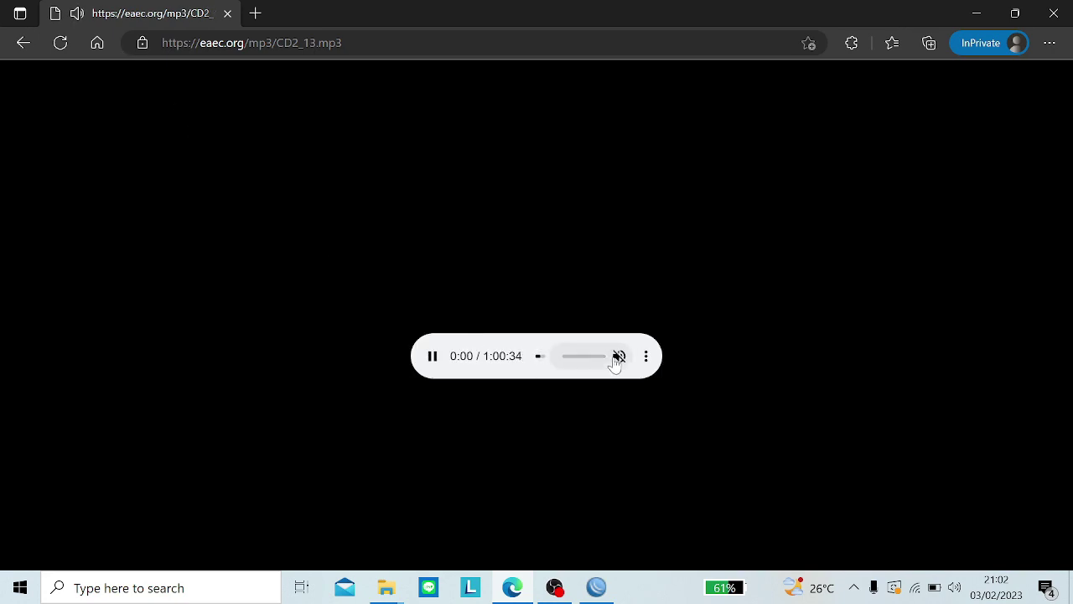
click(597, 587)
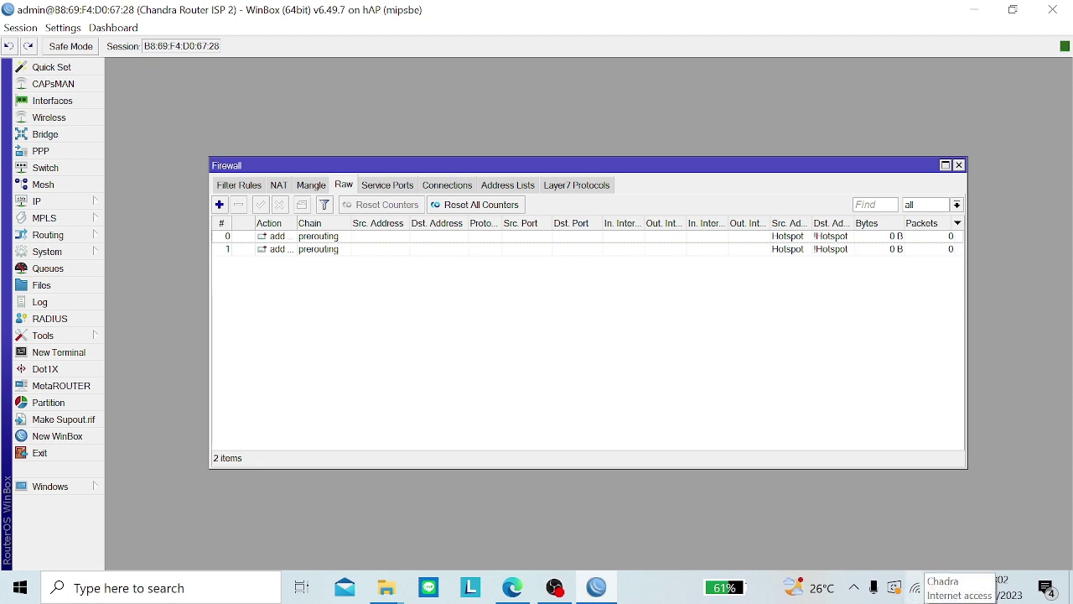
Step: Check Wi-Fi status, review connections and the Hotspot and LAN address lists, then show Raw rules
click(916, 588)
click(916, 588)
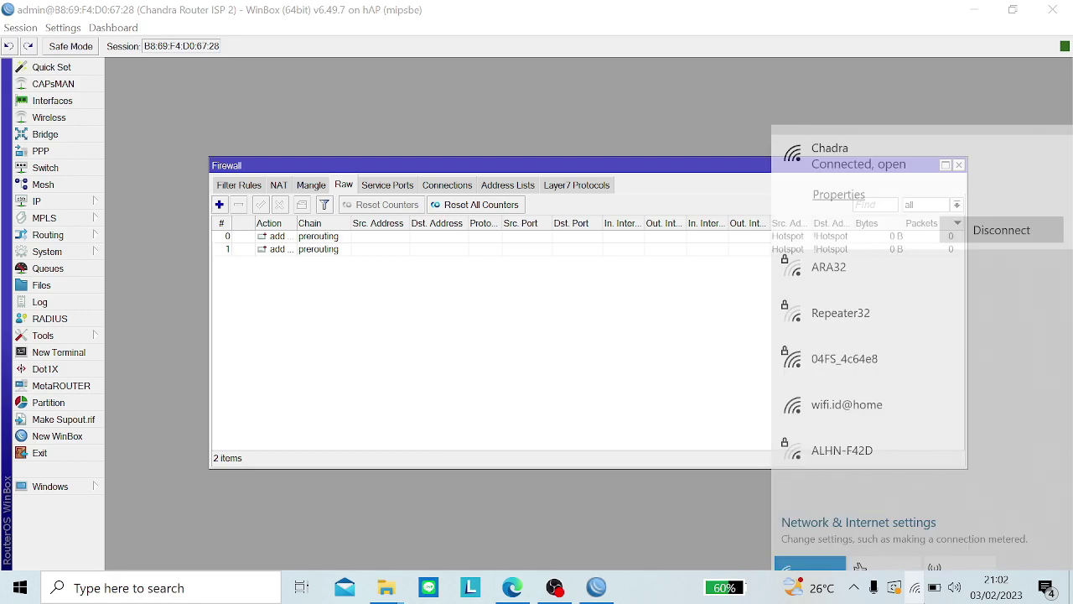
click(457, 185)
click(453, 185)
click(509, 186)
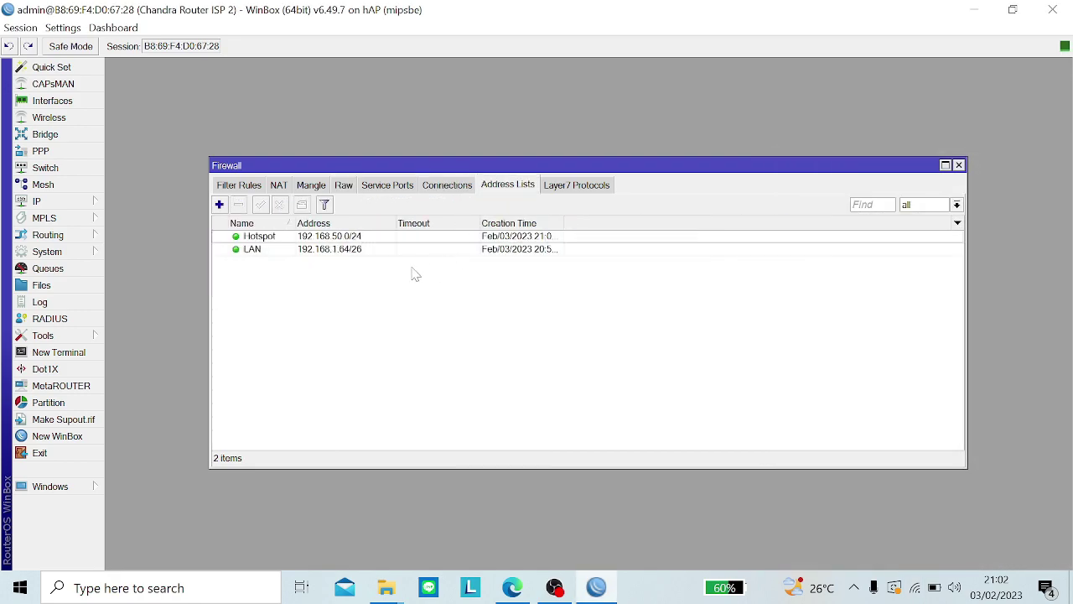
click(392, 238)
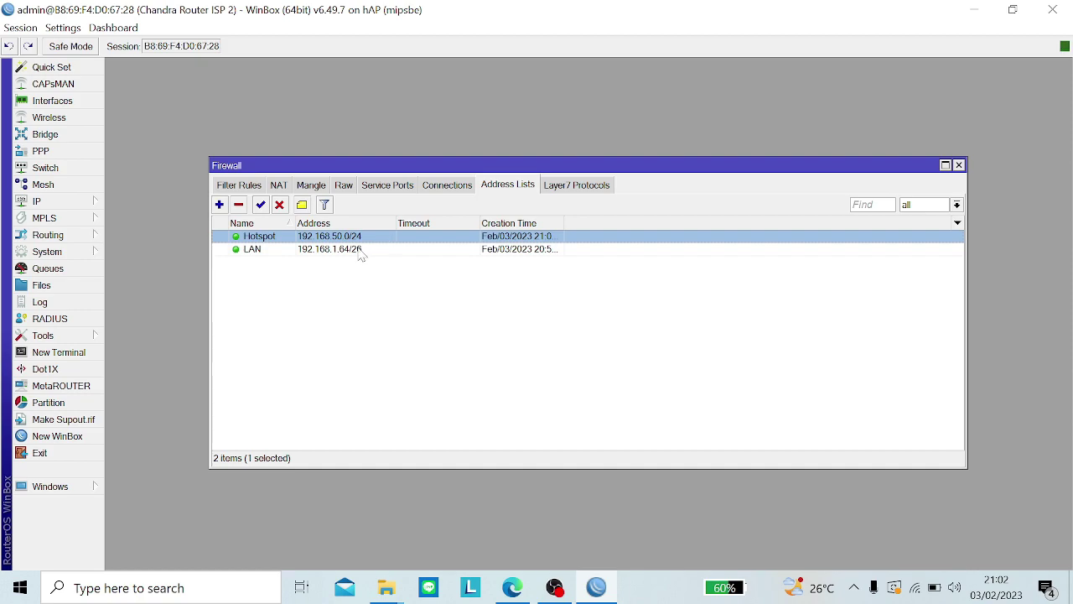
click(360, 251)
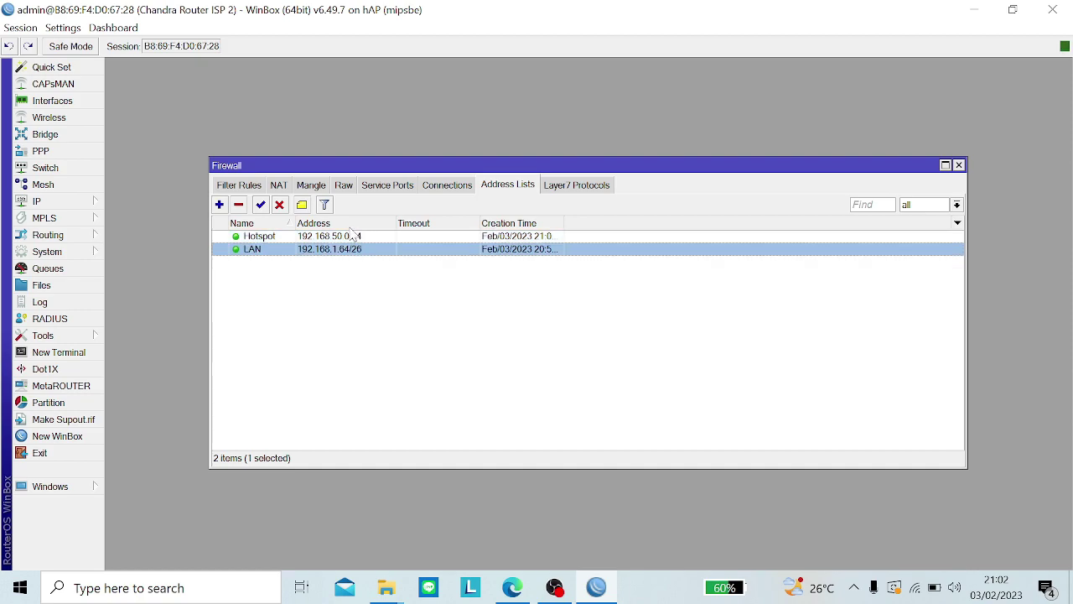
click(434, 187)
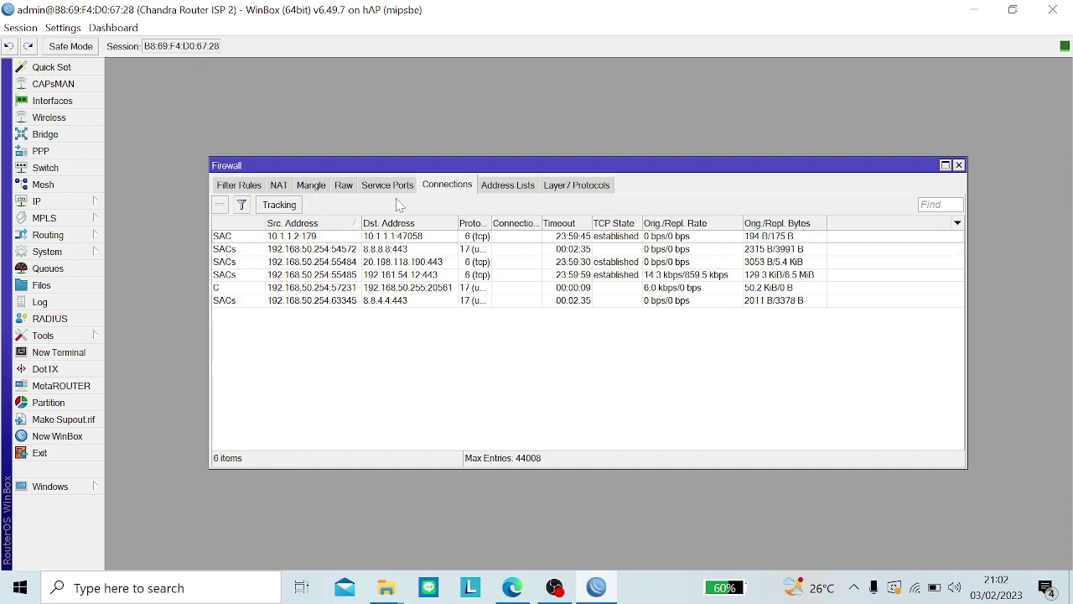
click(391, 188)
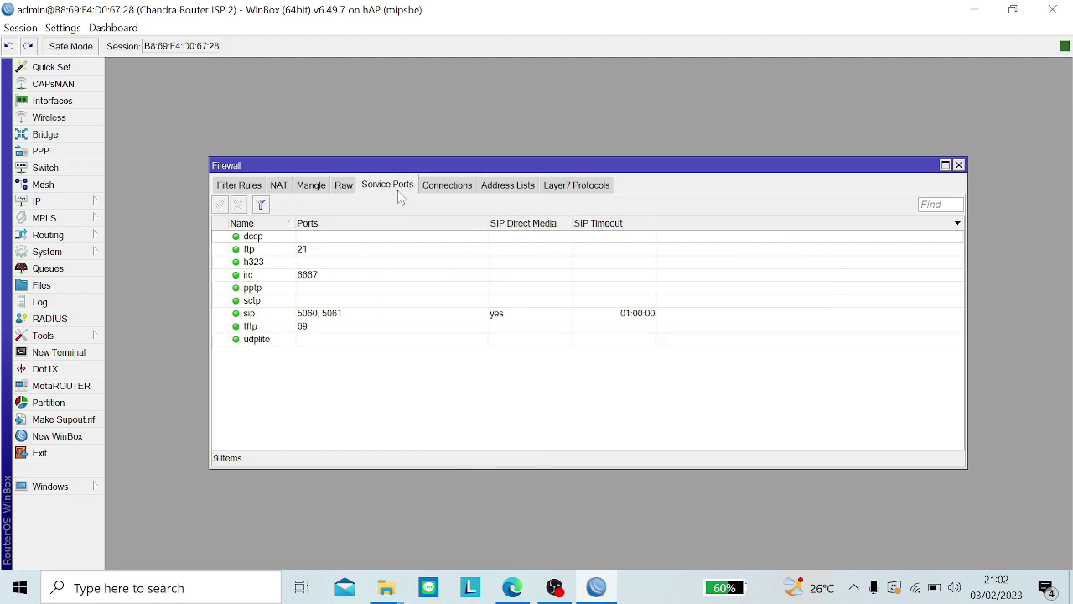
click(344, 189)
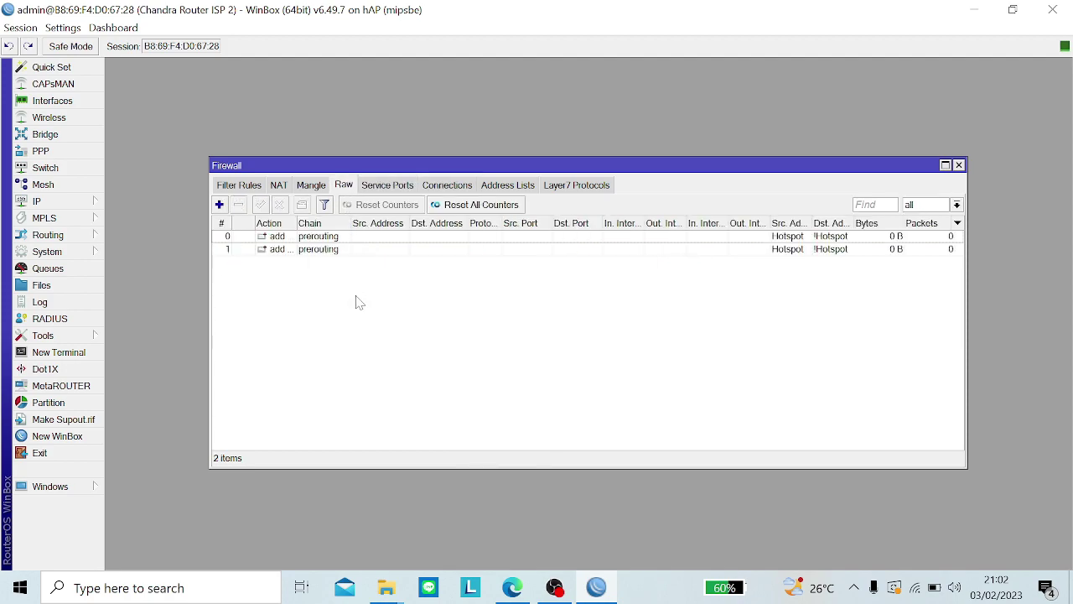
click(555, 588)
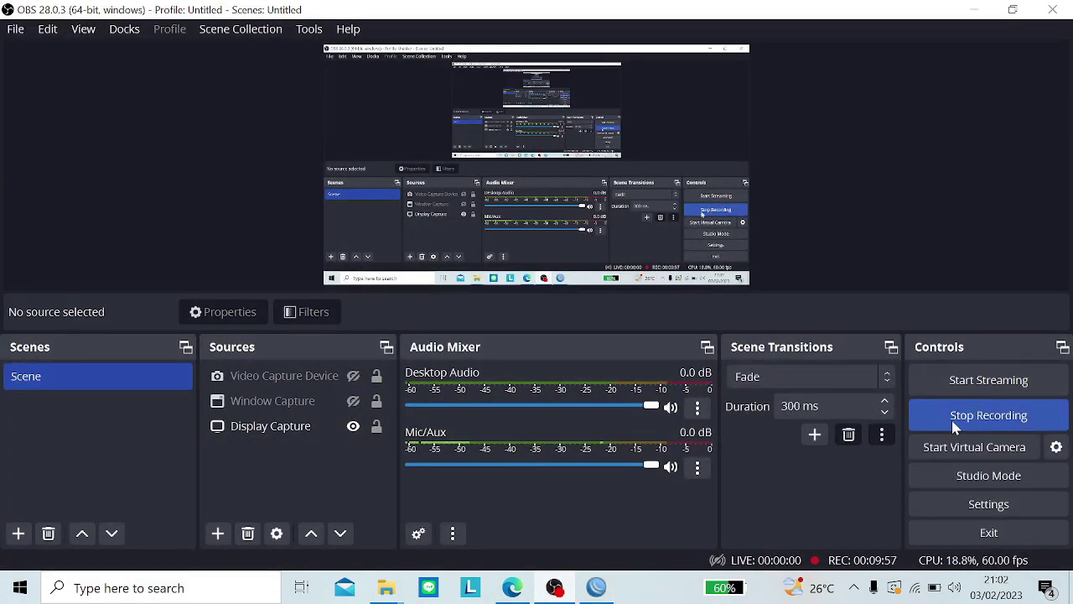
Step: Stop the OBS recording, minimise OBS and bring the Edge mp3 directory page forward
click(952, 426)
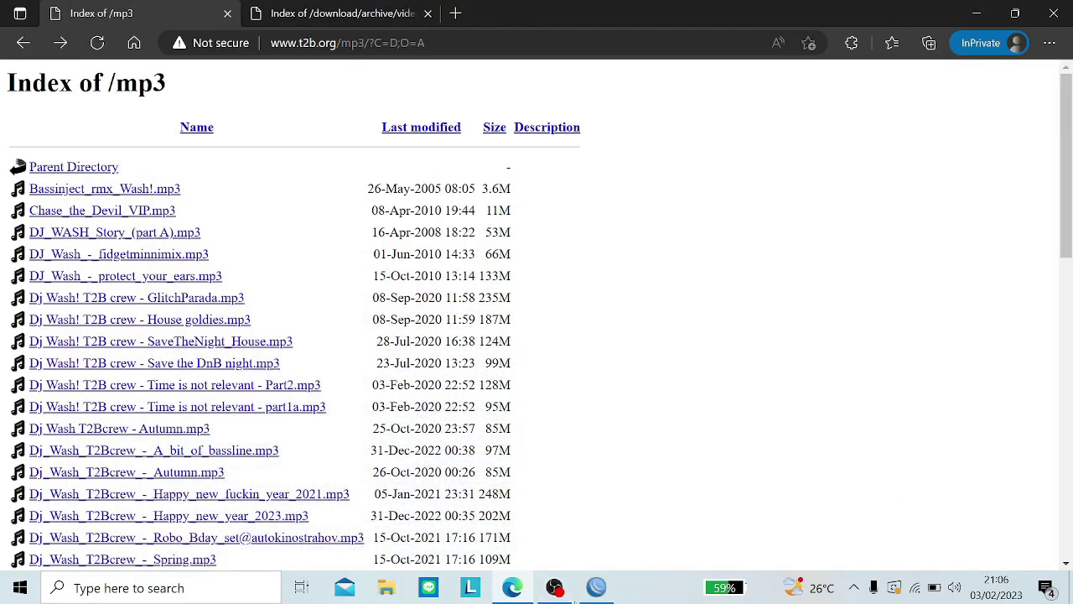
click(596, 587)
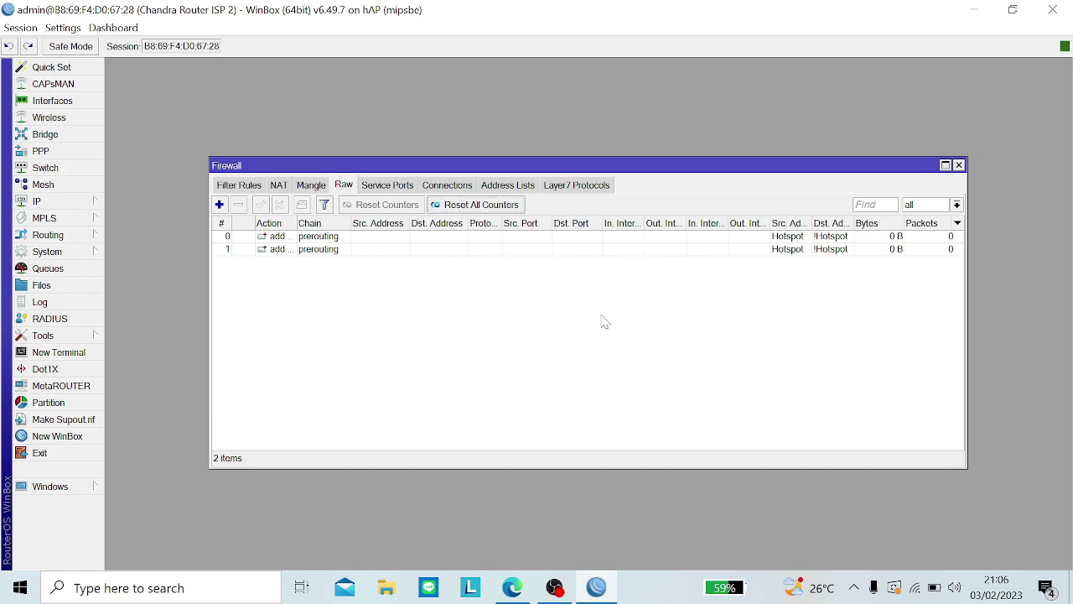
click(551, 592)
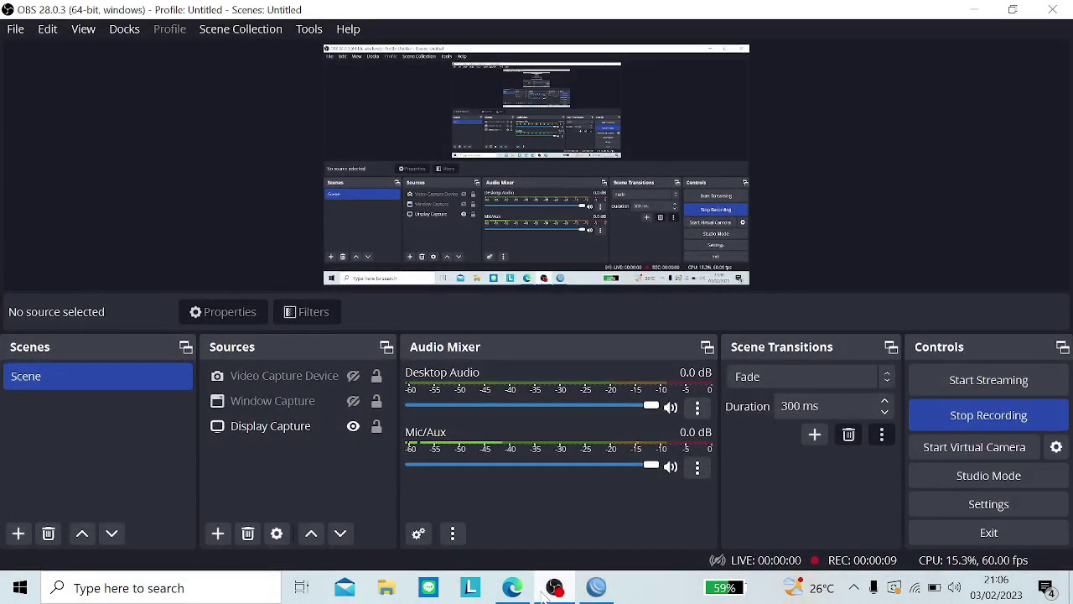
click(550, 591)
click(512, 588)
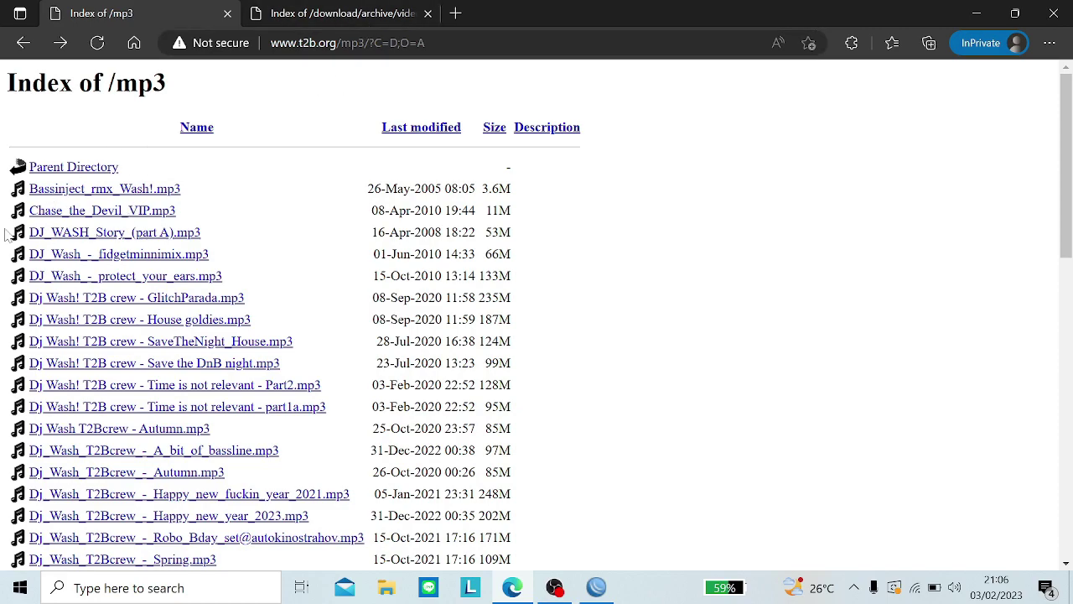
Step: Play Bassinject_rmx_Wash!.mp3 muted and check the WinBox raw rule counters
click(87, 190)
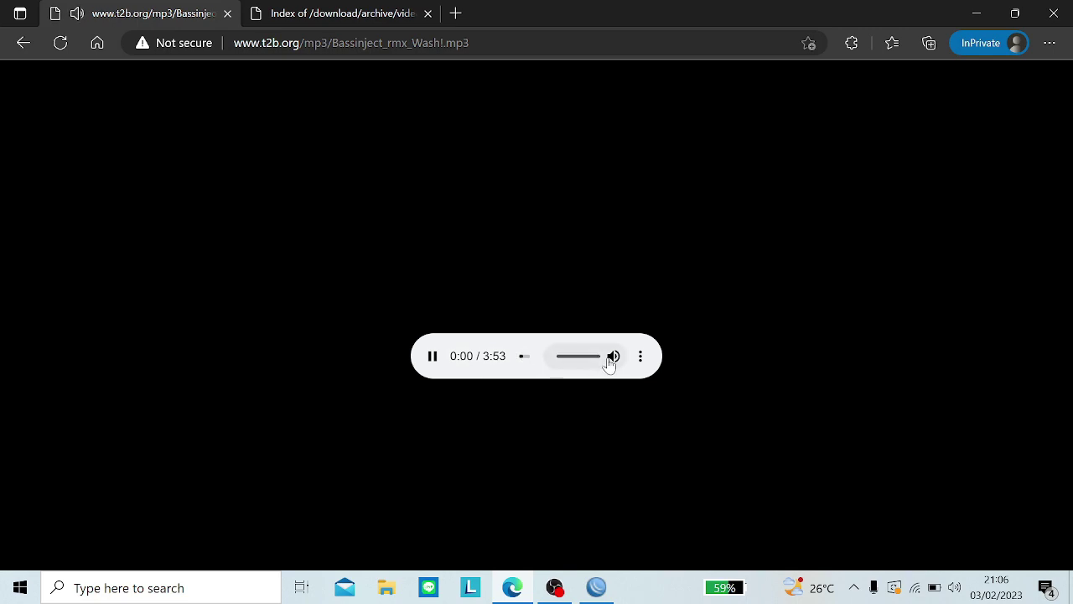
click(611, 359)
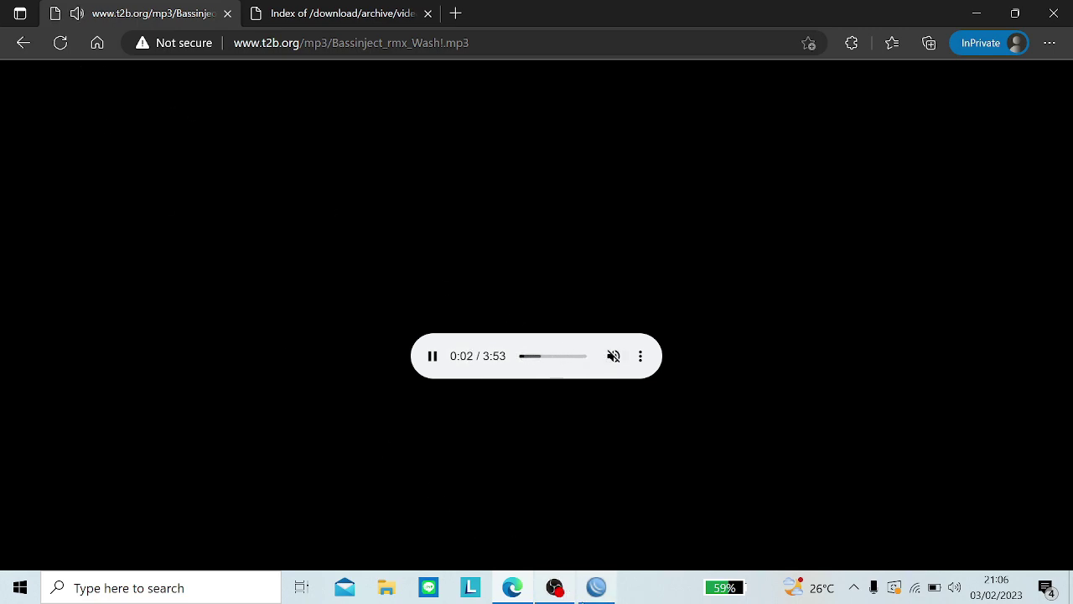
click(597, 587)
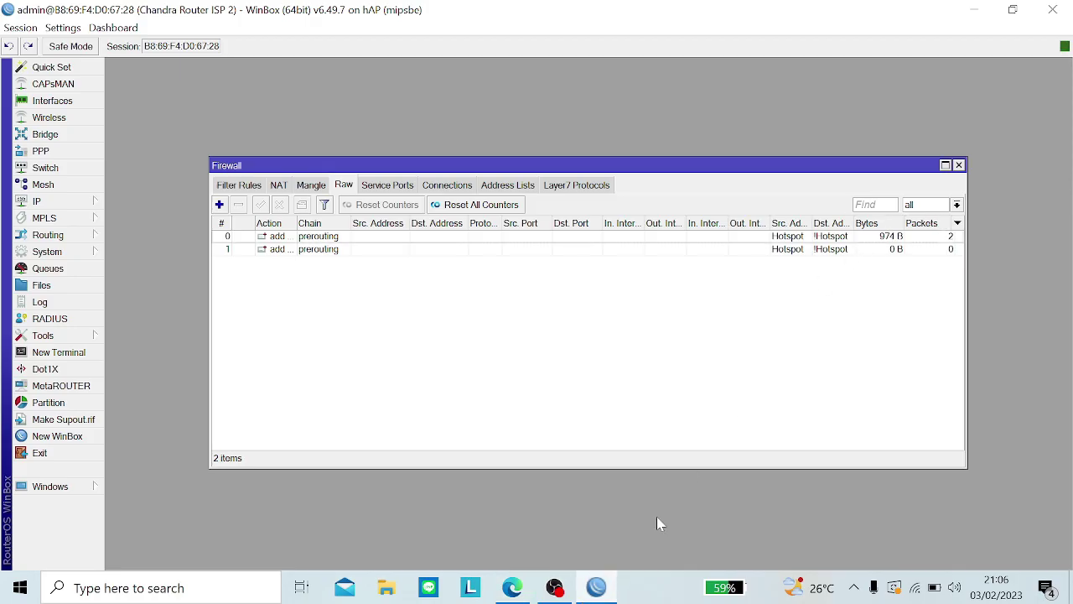
click(512, 587)
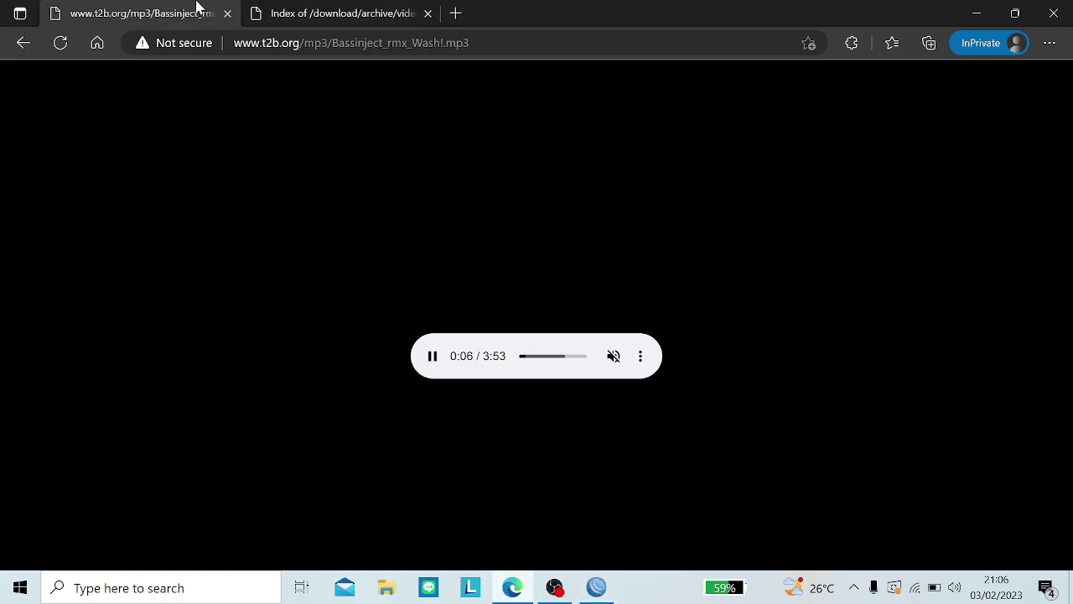
Step: Start downloading de_LXDE-desktop-settings.mkv from the mkv listing, then pause and remove it
click(20, 43)
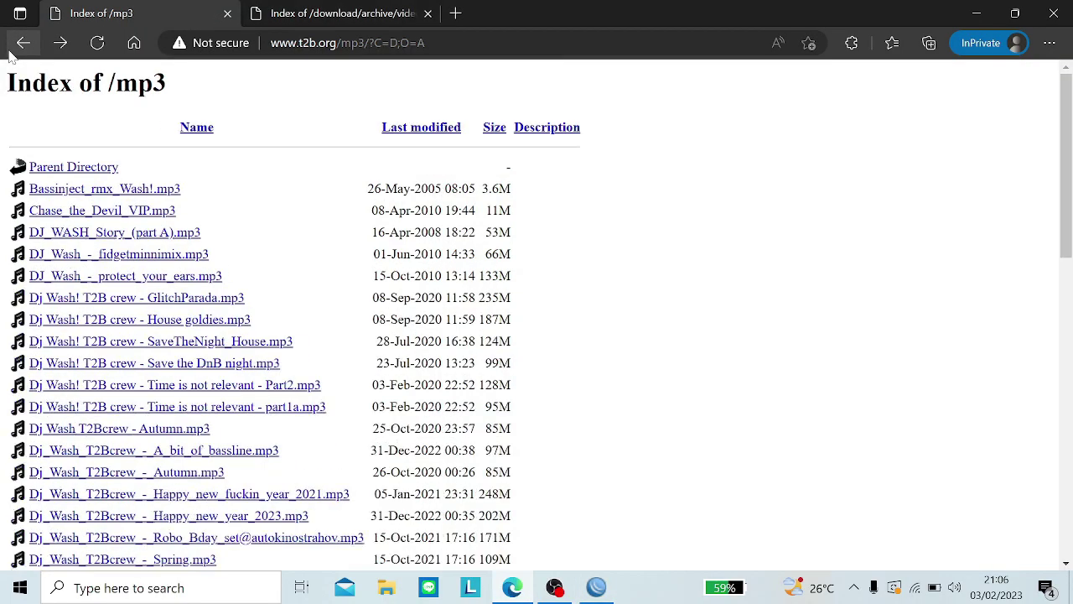
click(299, 12)
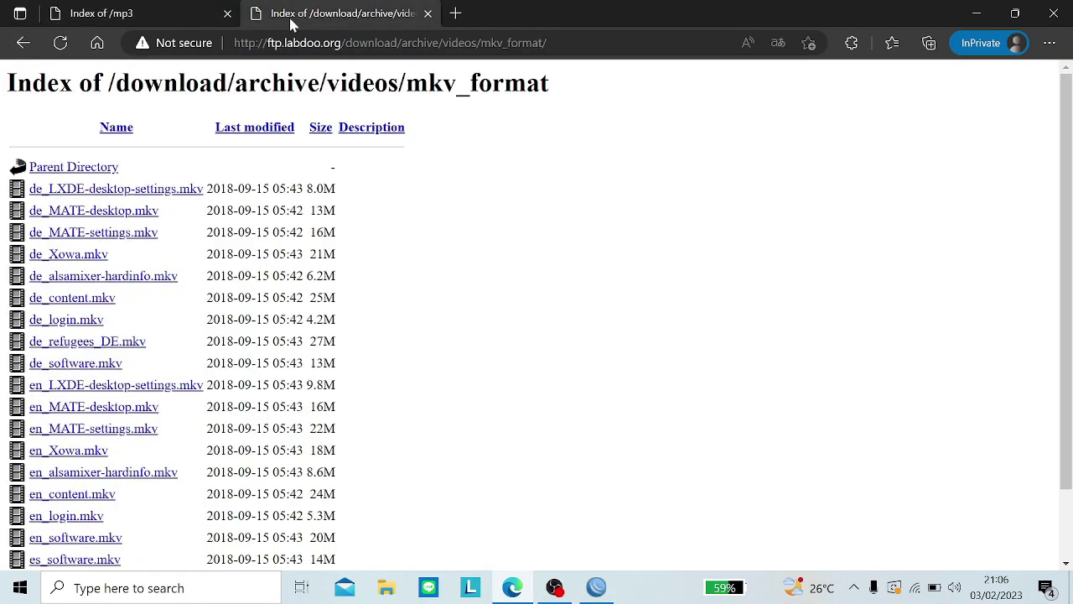
click(134, 198)
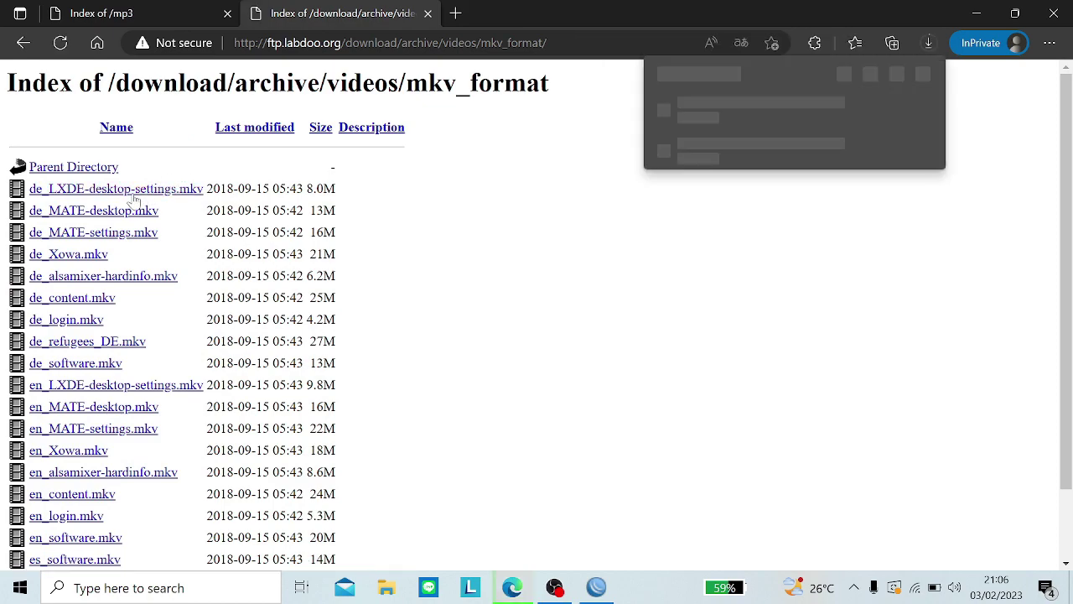
click(872, 112)
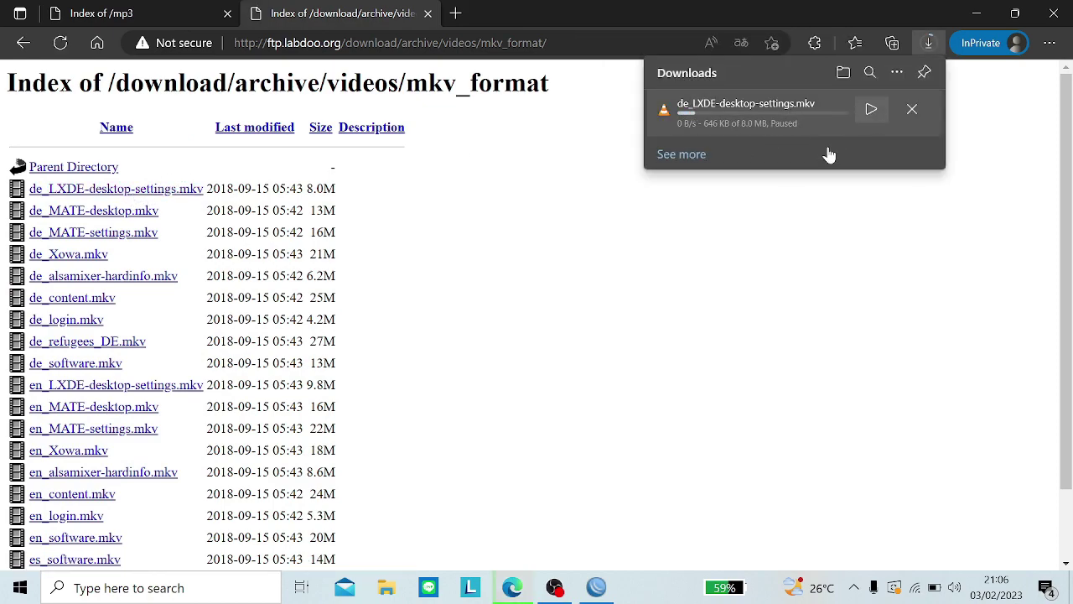
click(909, 110)
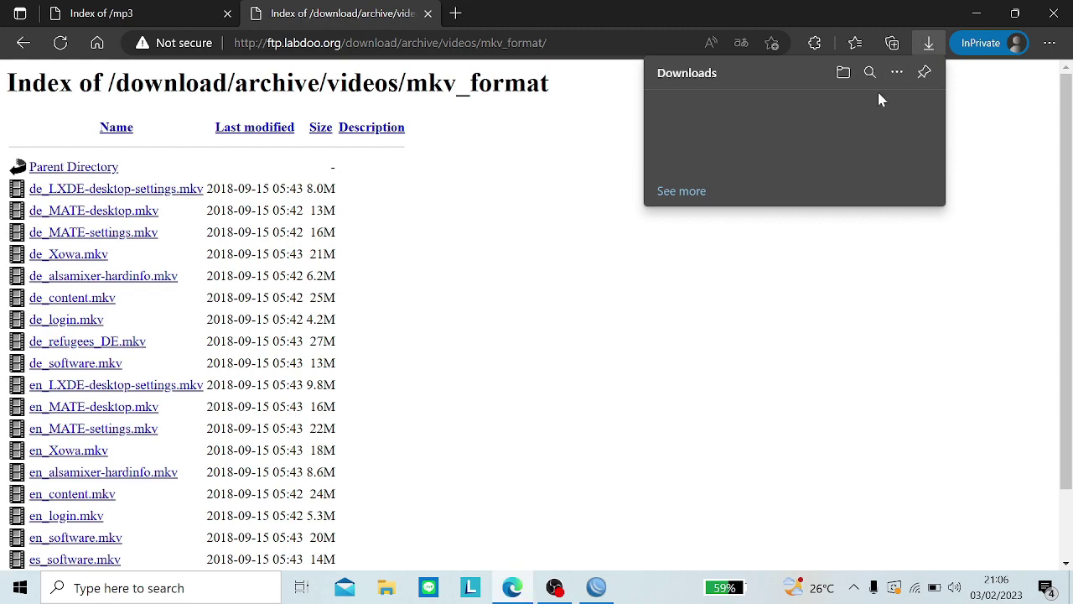
click(596, 587)
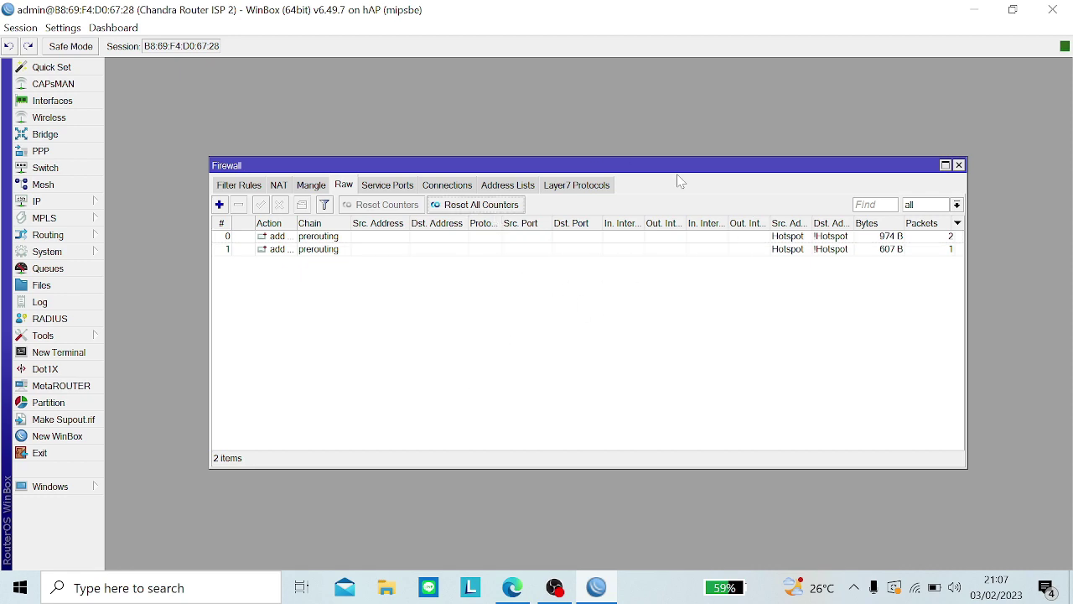
Step: Give the first Raw rule the comment 'Media' and switch to the Mangle list
click(781, 238)
click(301, 205)
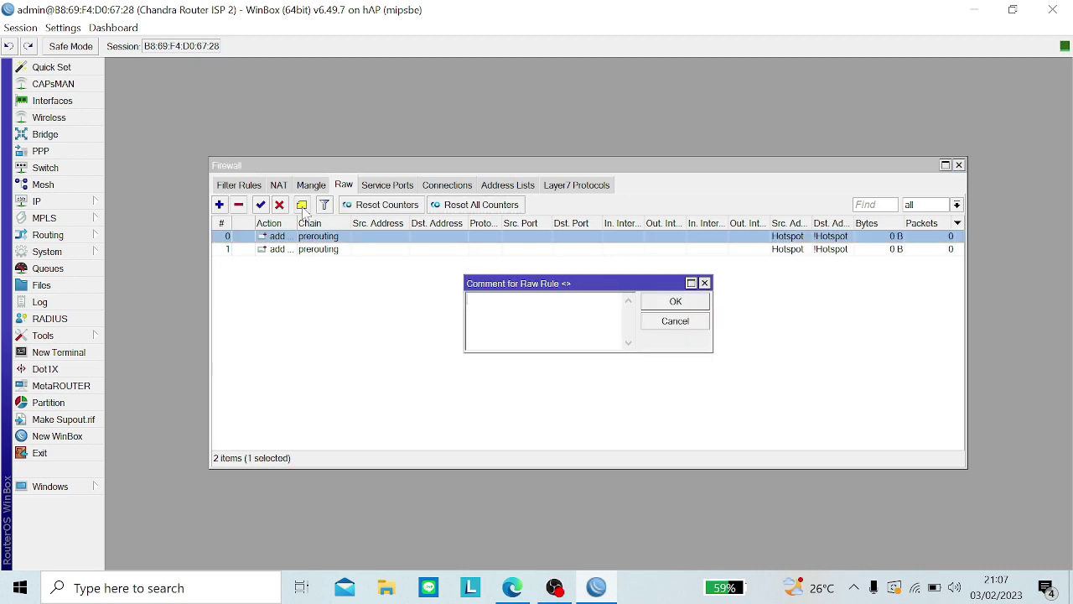
key(Caps_Lock)
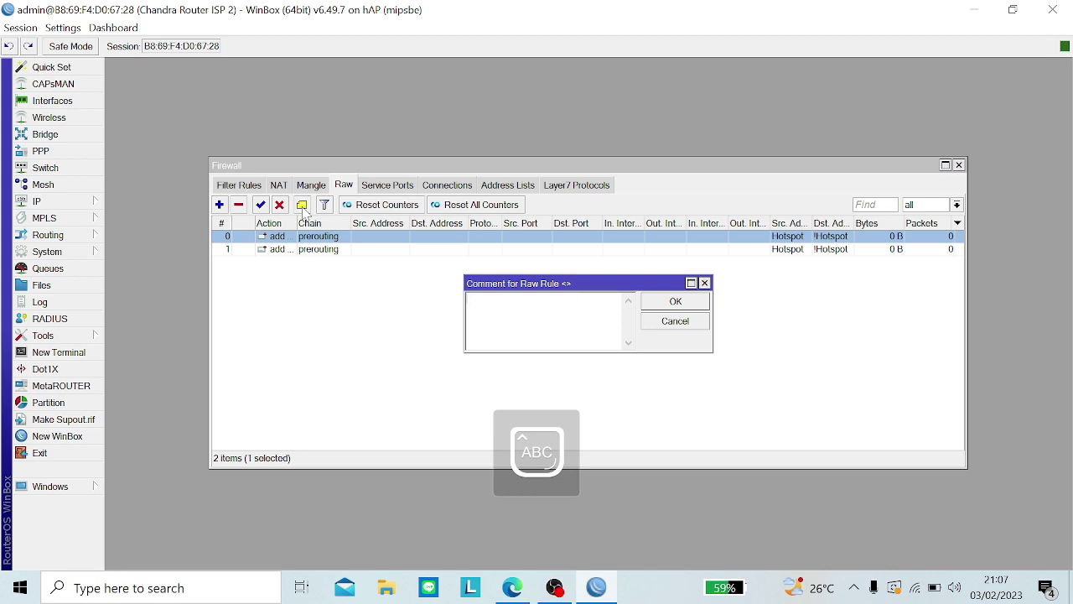
text(M)
key(Caps_Lock)
text(od)
key(Return)
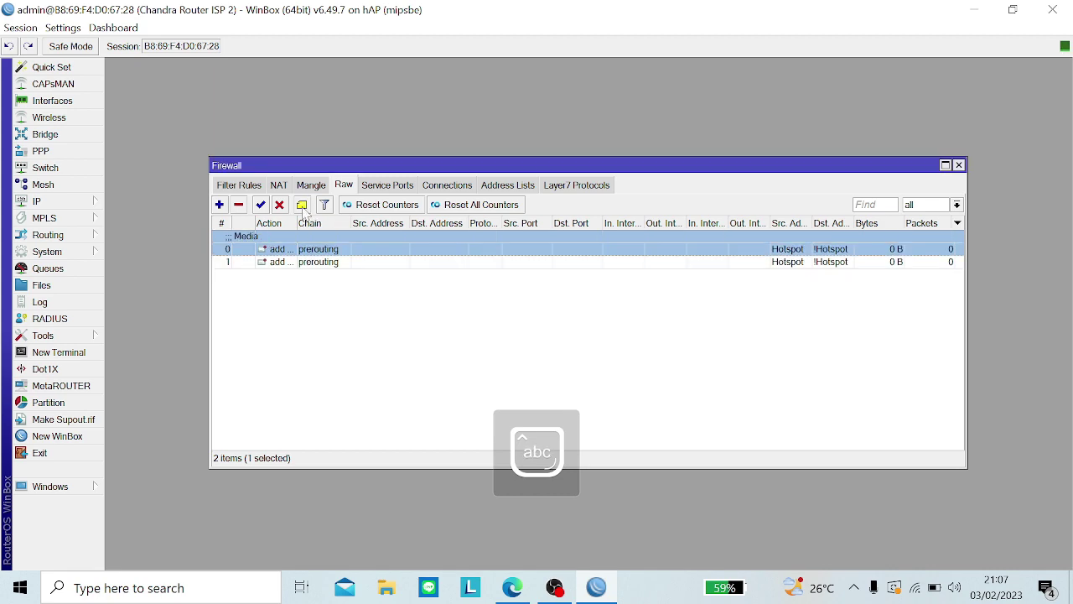
click(309, 187)
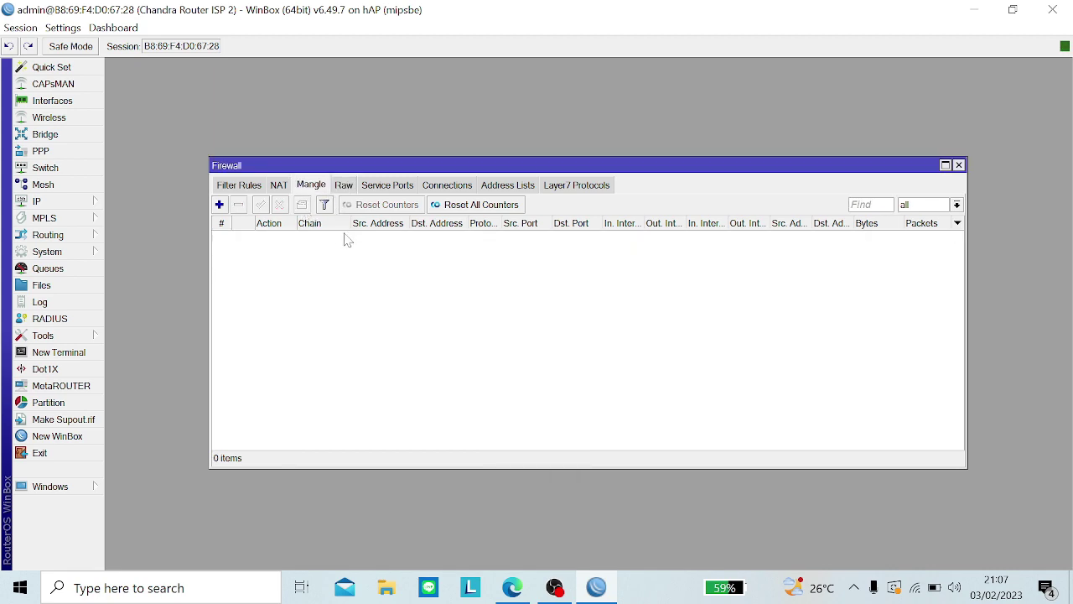
Step: Start a new Mangle rule with source address list Hotspot and a destination address list
click(219, 204)
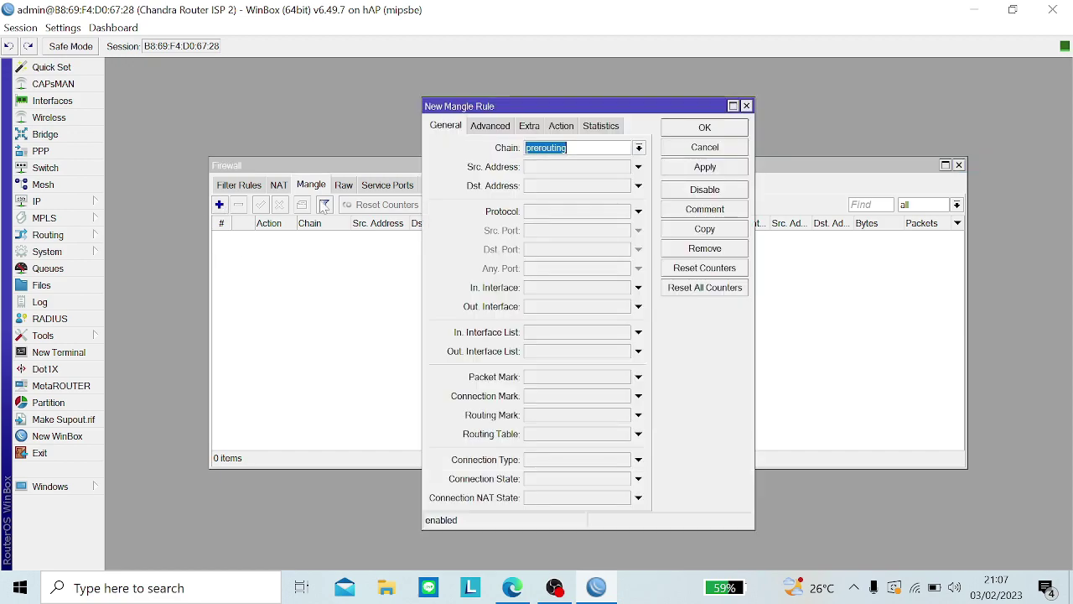
click(494, 127)
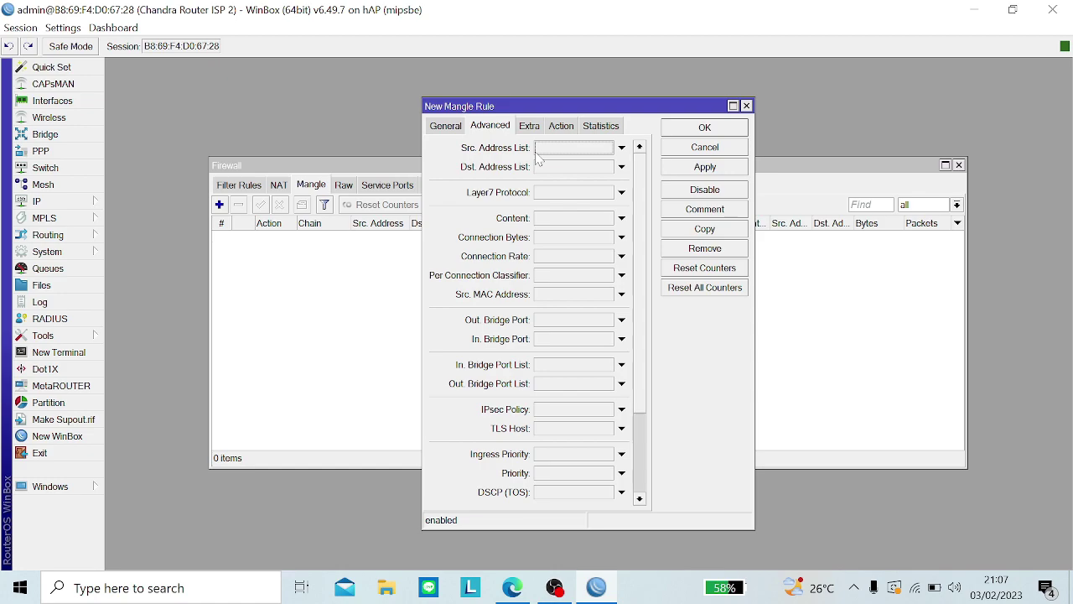
click(622, 148)
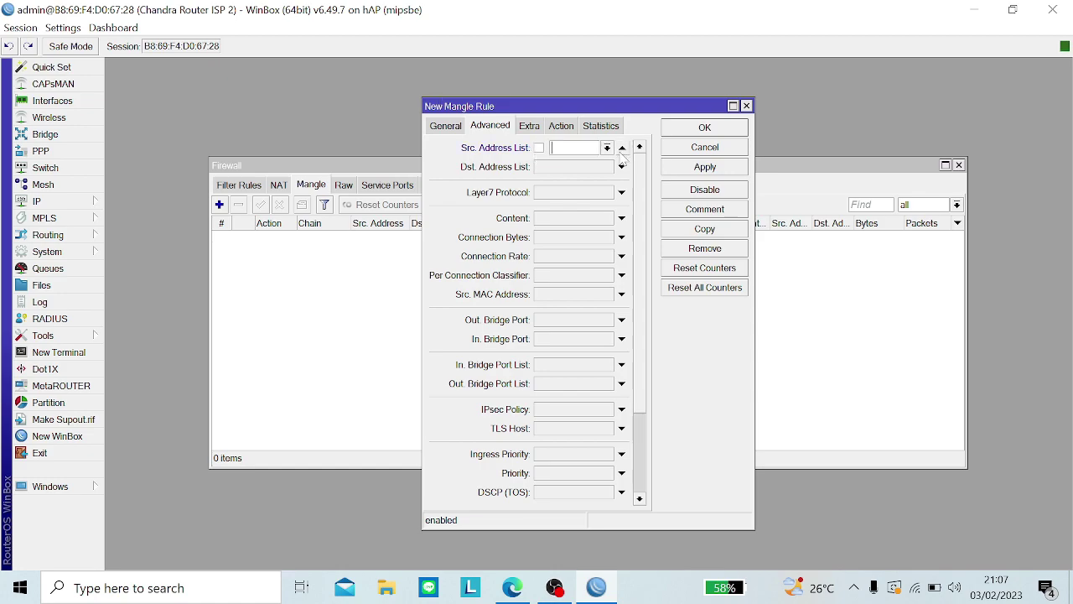
click(607, 148)
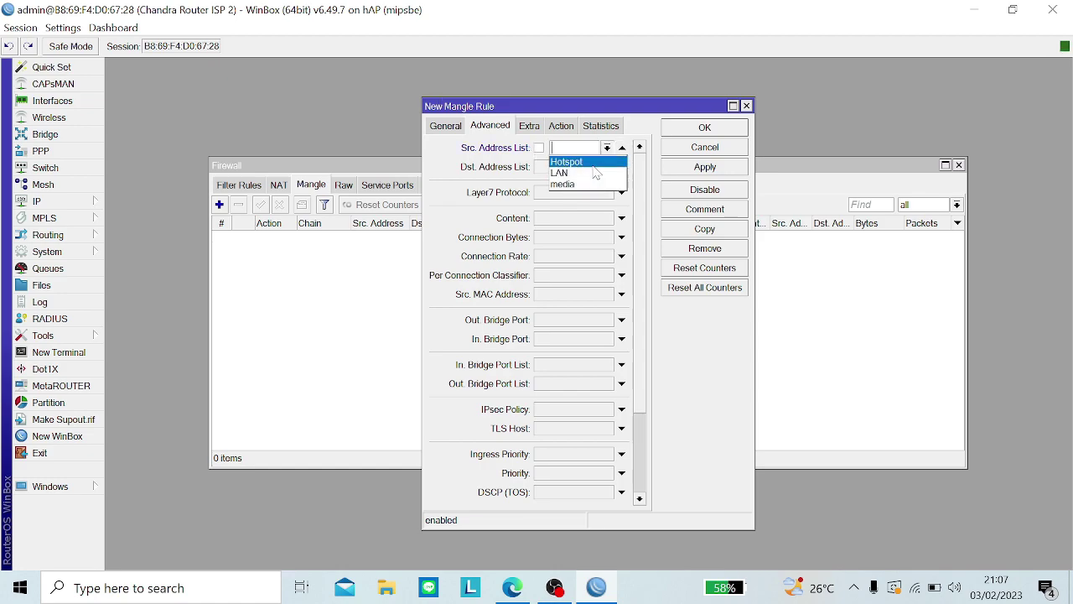
click(587, 162)
click(594, 168)
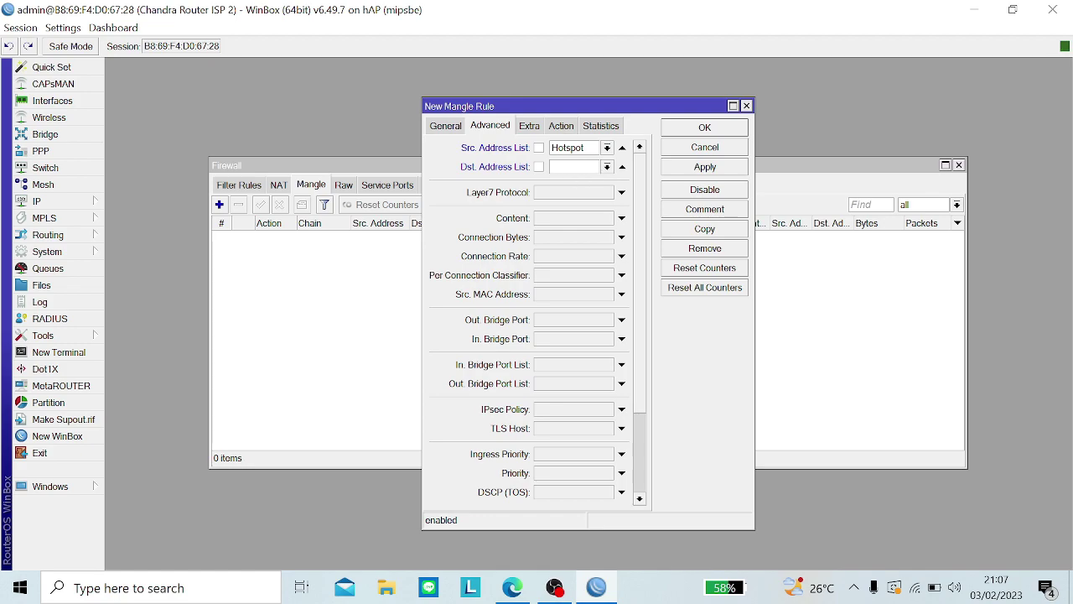
click(608, 167)
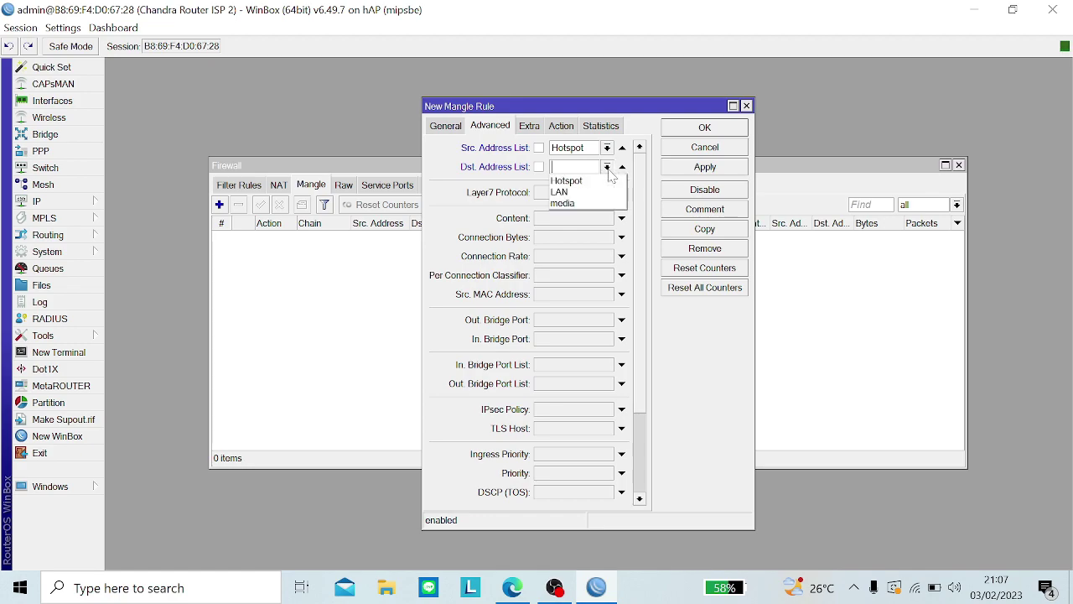
Step: Set the action to mark connection with the new mark name 'blok media'
click(561, 126)
click(561, 148)
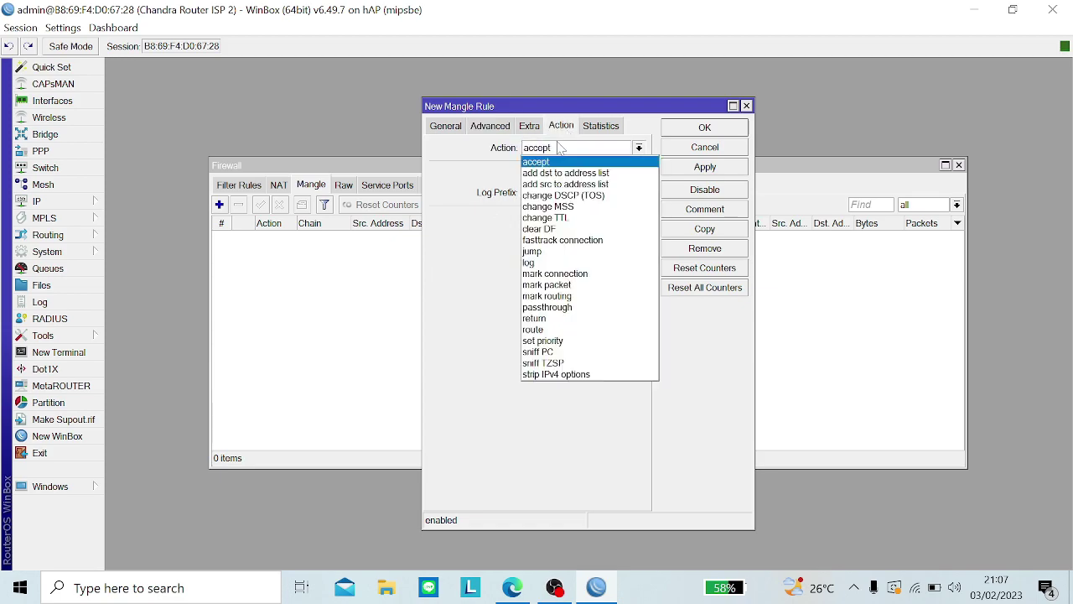
click(549, 273)
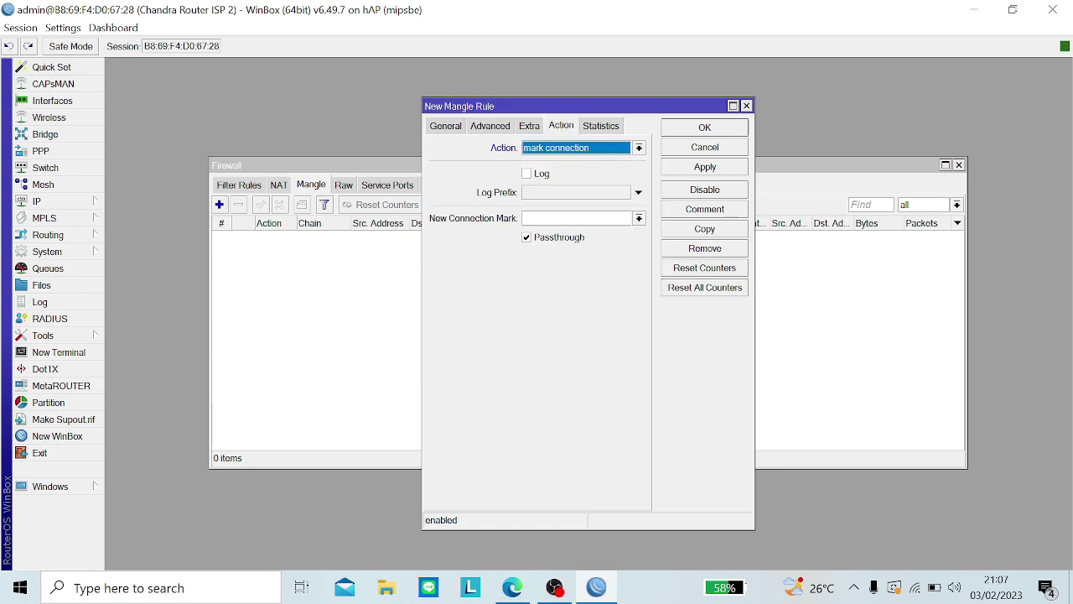
click(560, 219)
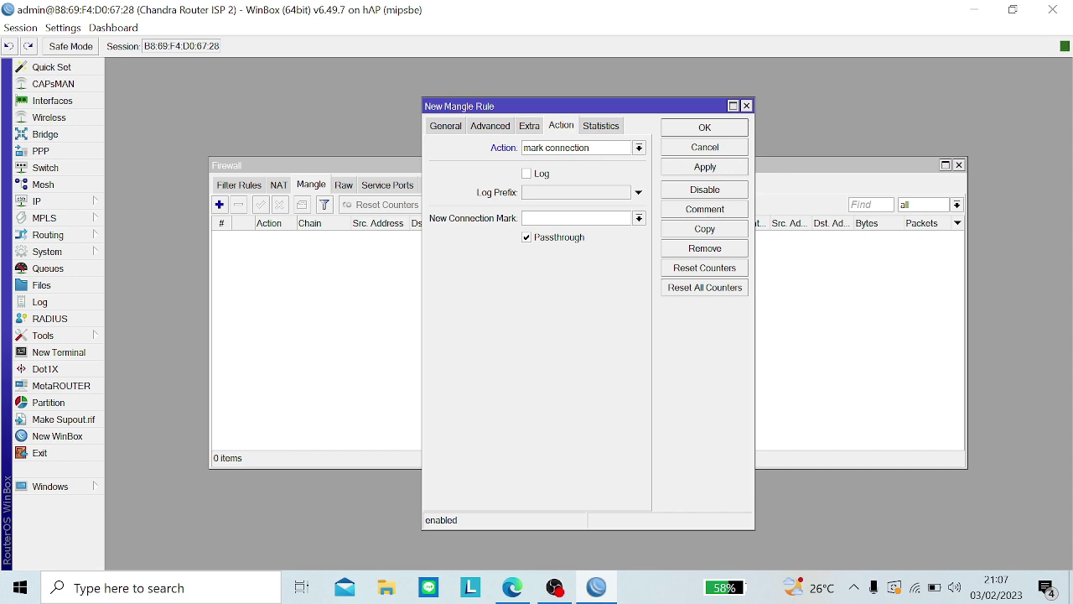
text(blok med)
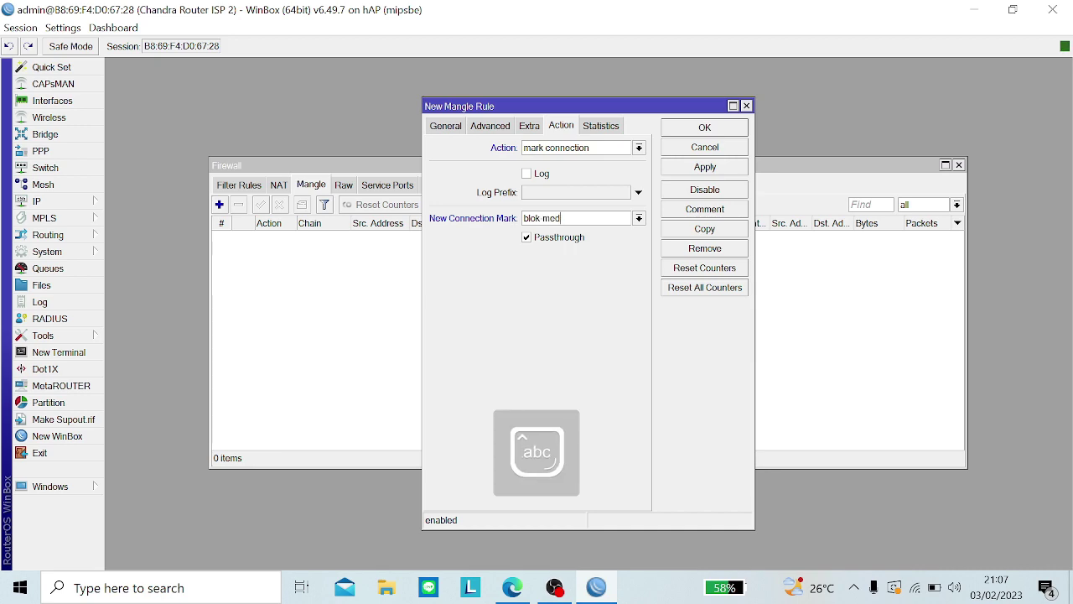
text(io)
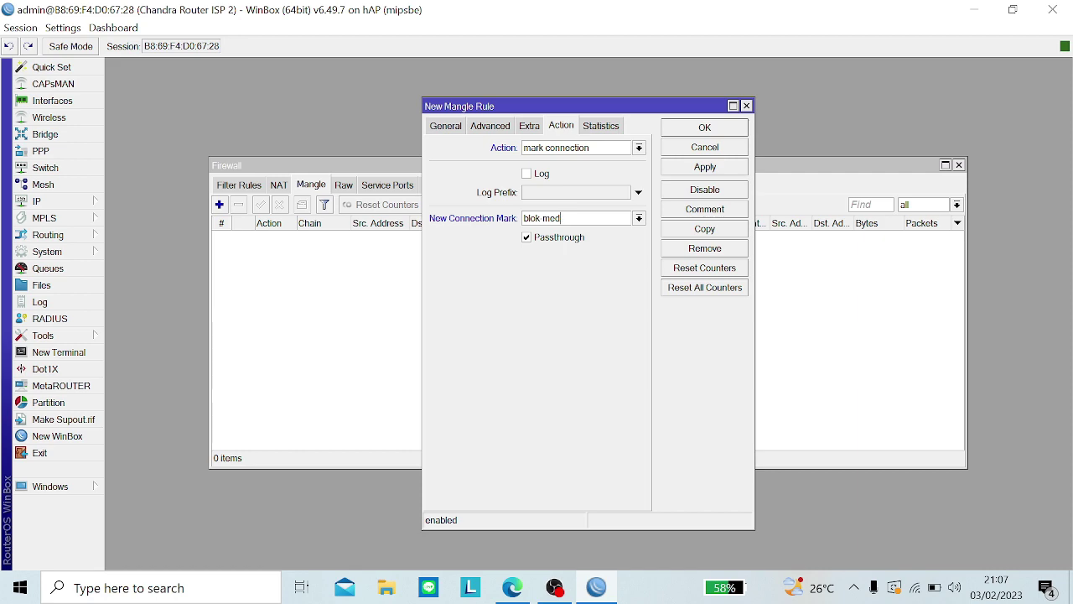
key(BackSpace)
text(i)
key(Caps_Lock)
Step: Comment the rule 'media', apply it, and close the dialog
click(668, 213)
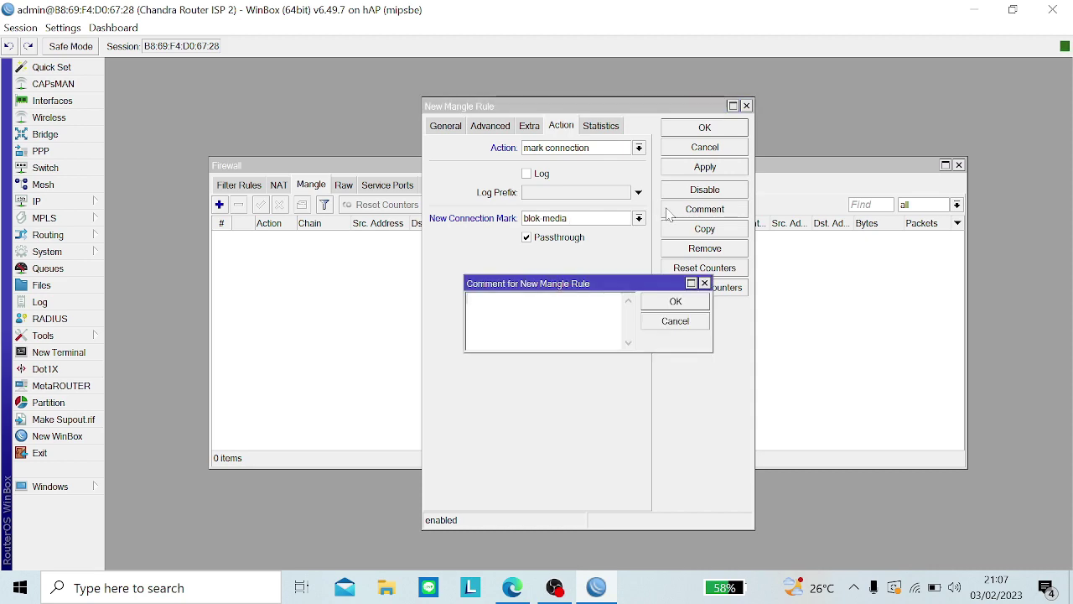
text(medi)
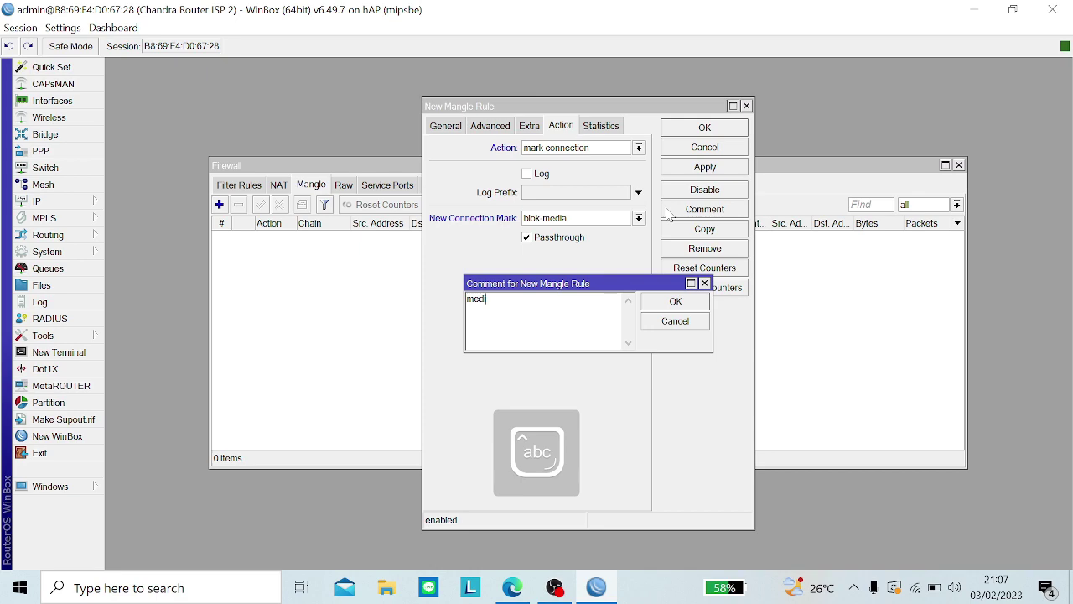
text(a)
key(Return)
click(685, 175)
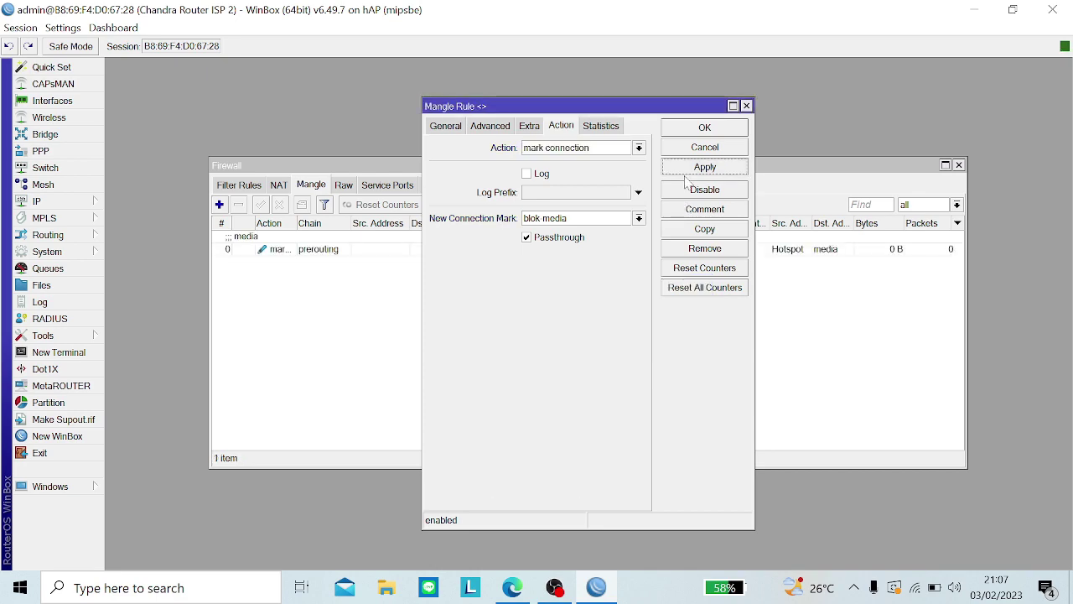
click(697, 130)
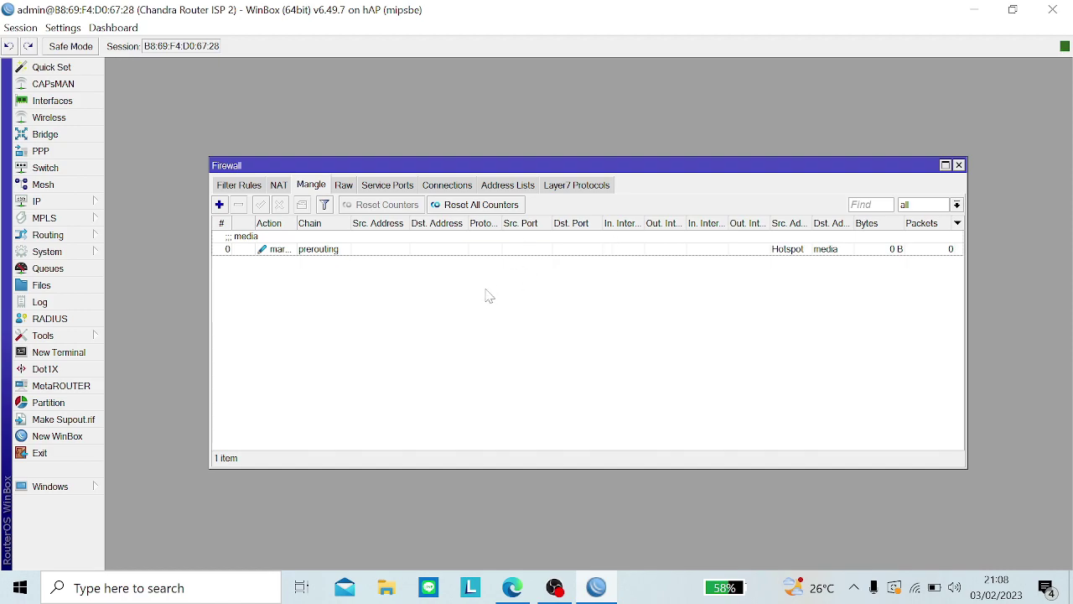
Step: Start a new Mangle rule in the forward chain matching connection mark blok-media
click(219, 205)
click(436, 126)
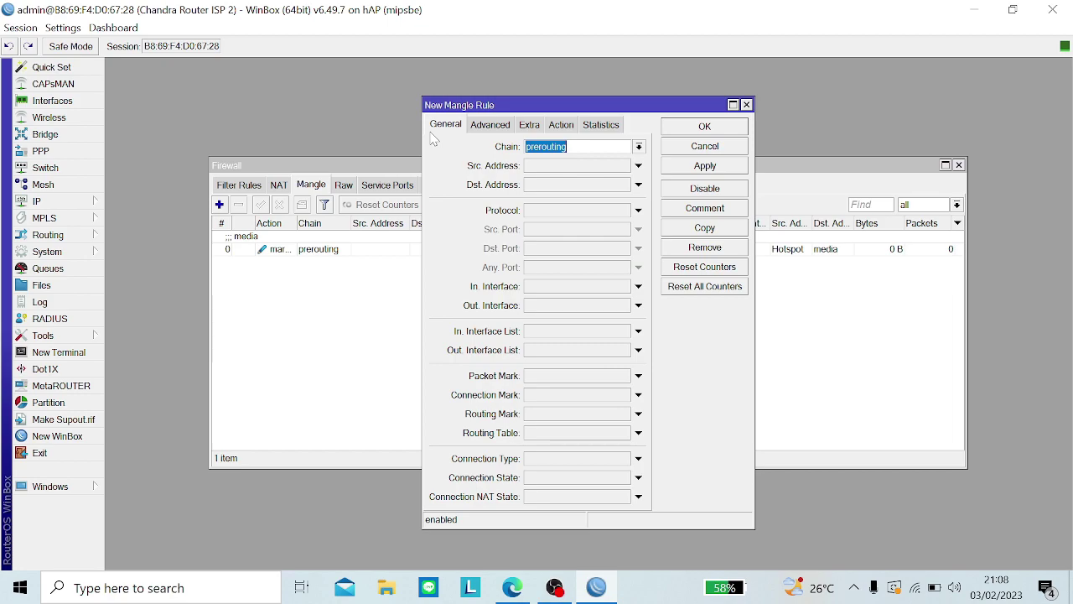
click(638, 147)
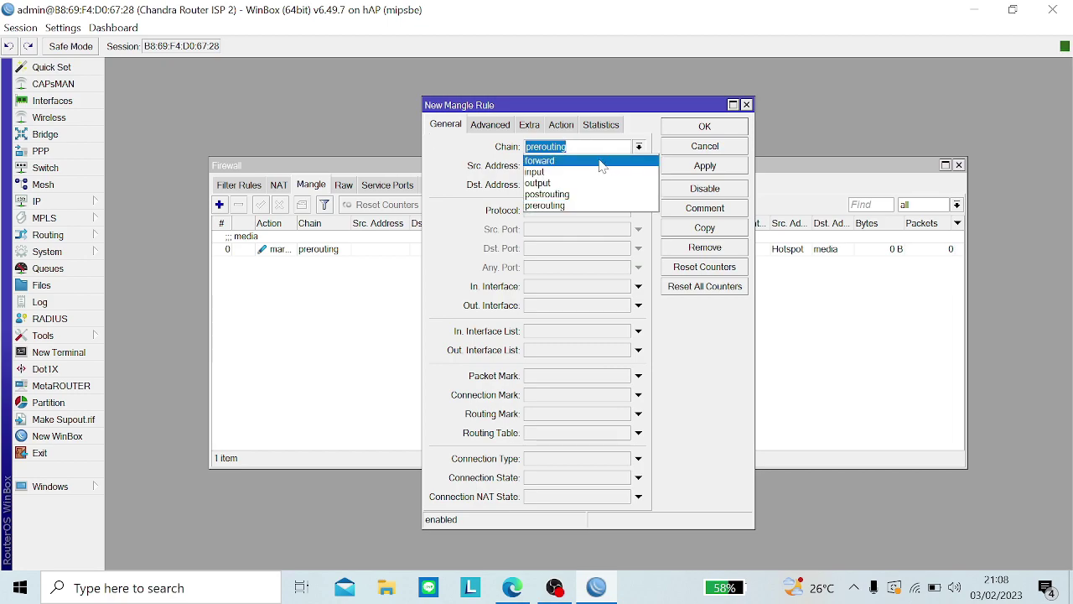
click(599, 161)
click(560, 399)
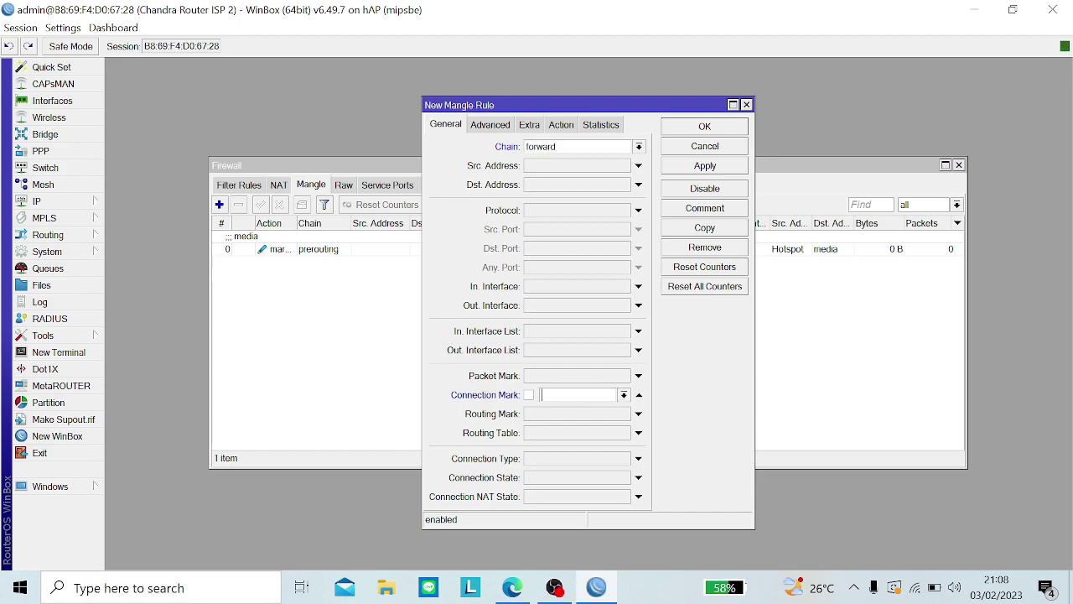
click(624, 396)
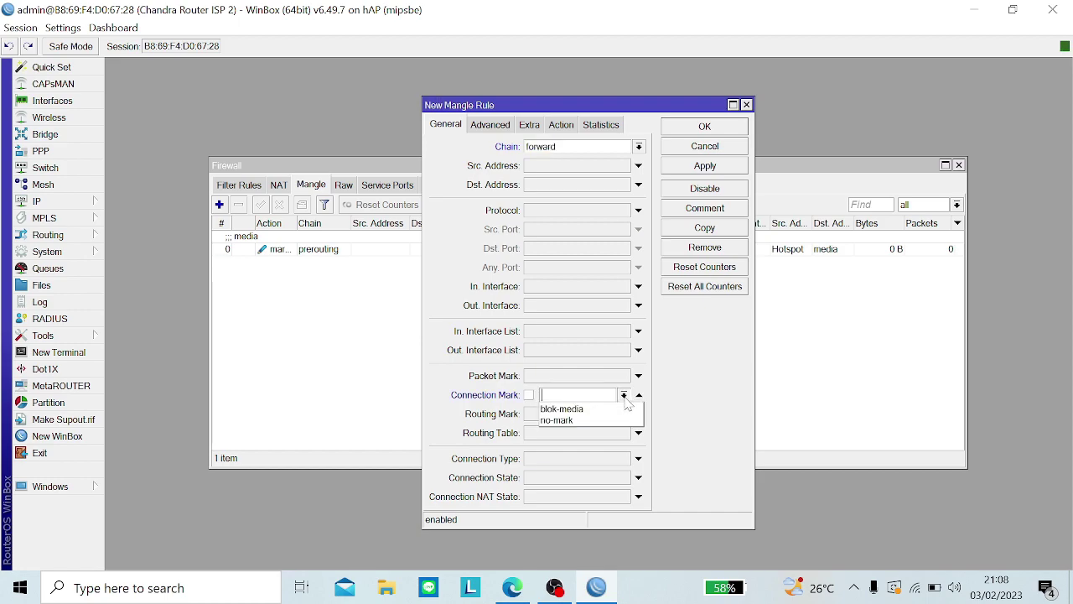
click(618, 410)
Step: Try a mark routing action 'blokir-media' without passthrough, which the forward chain rejects
click(560, 126)
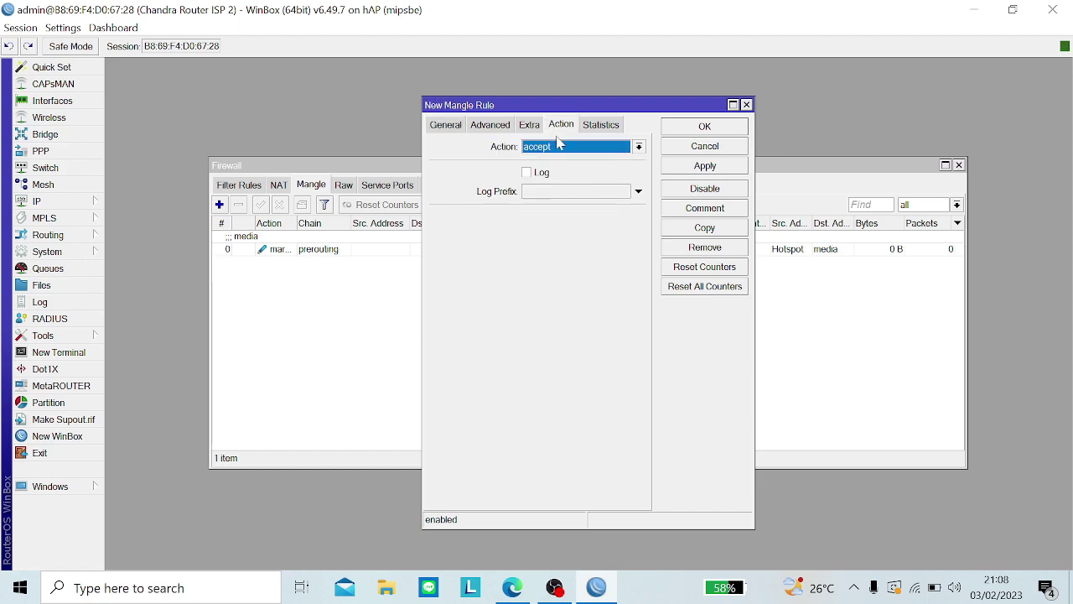
click(558, 150)
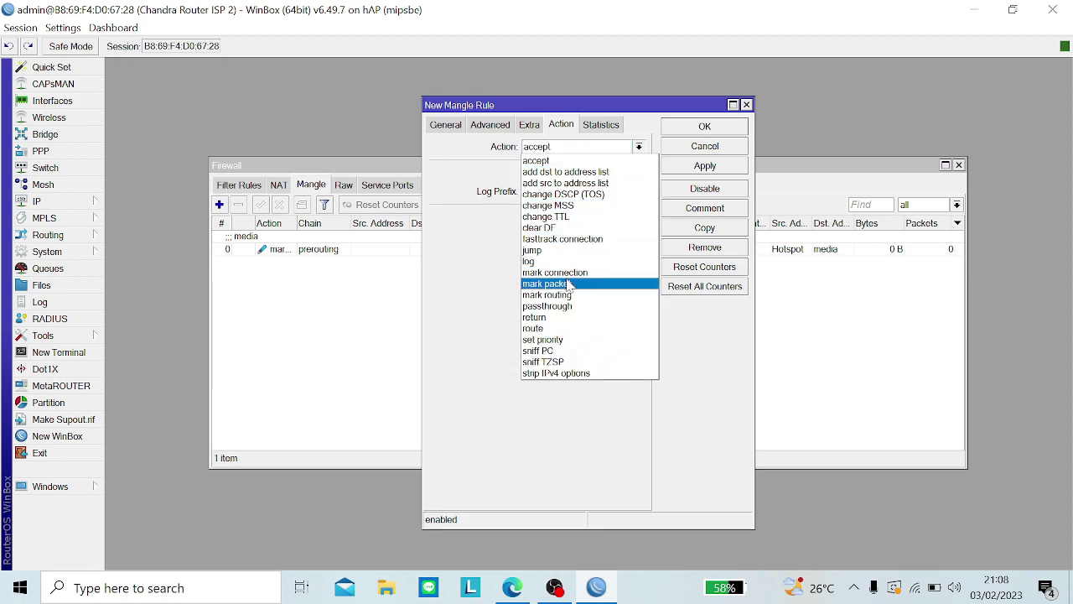
click(563, 295)
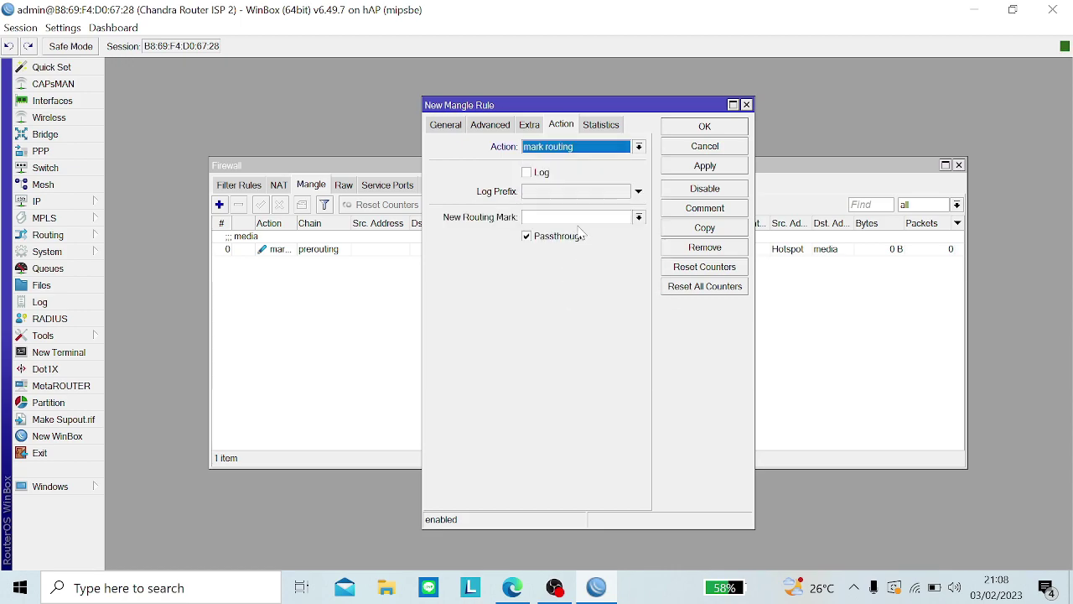
click(567, 217)
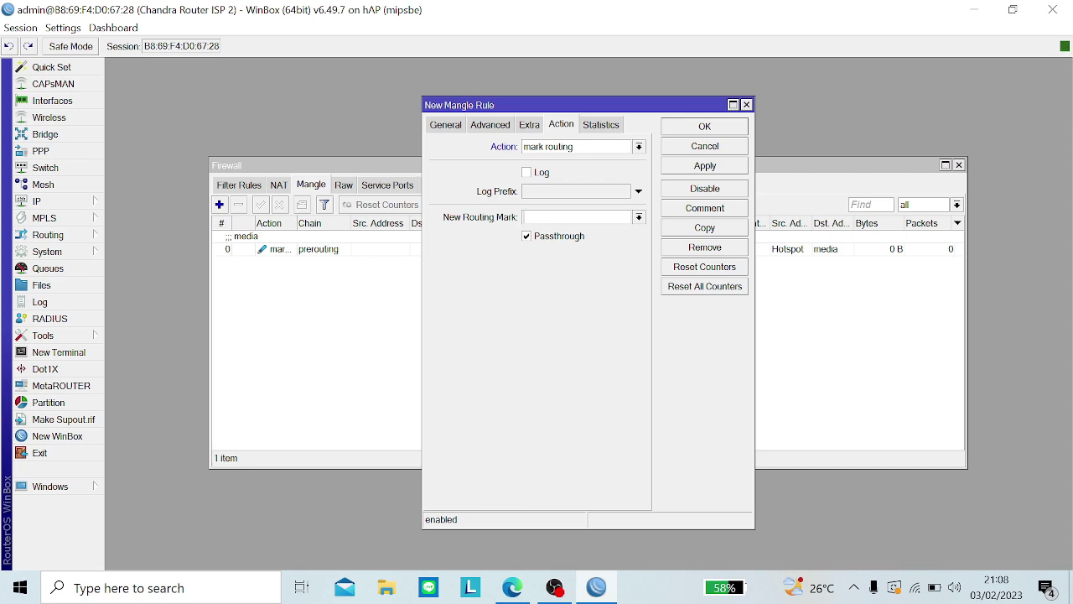
text(blokir-medi)
key(Caps_Lock)
text(a)
click(560, 240)
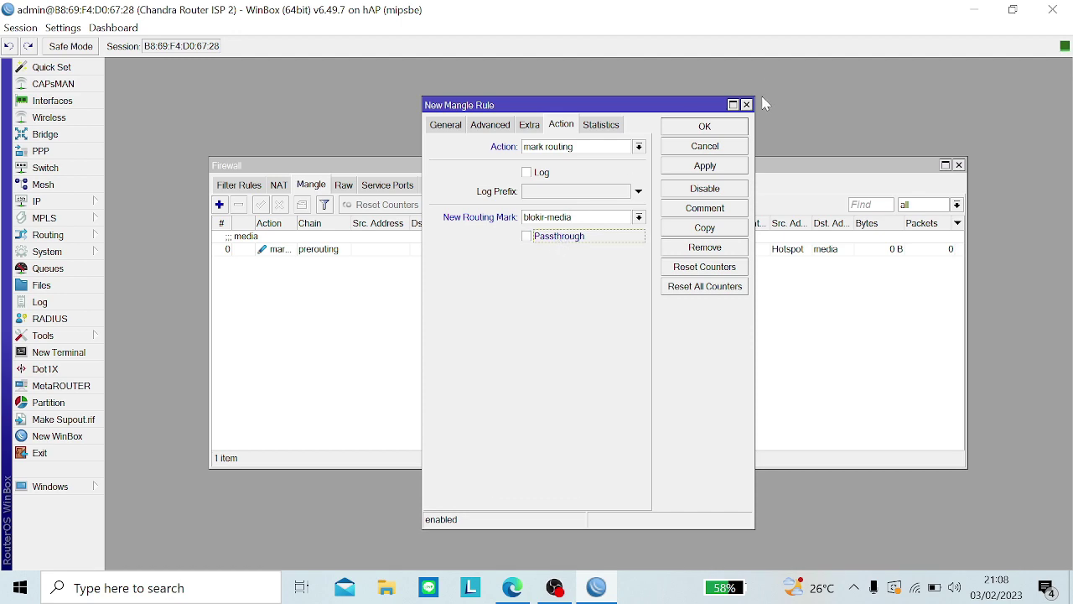
click(710, 166)
click(709, 309)
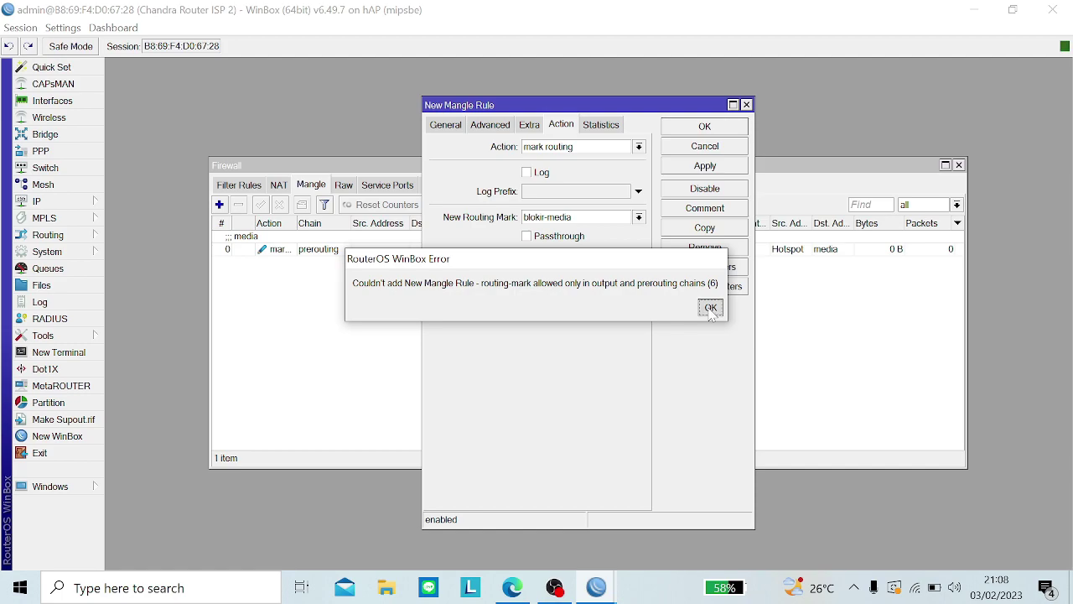
Step: Switch the action to mark packet 'Blokir-Media', passthrough off, and save the rule
click(451, 130)
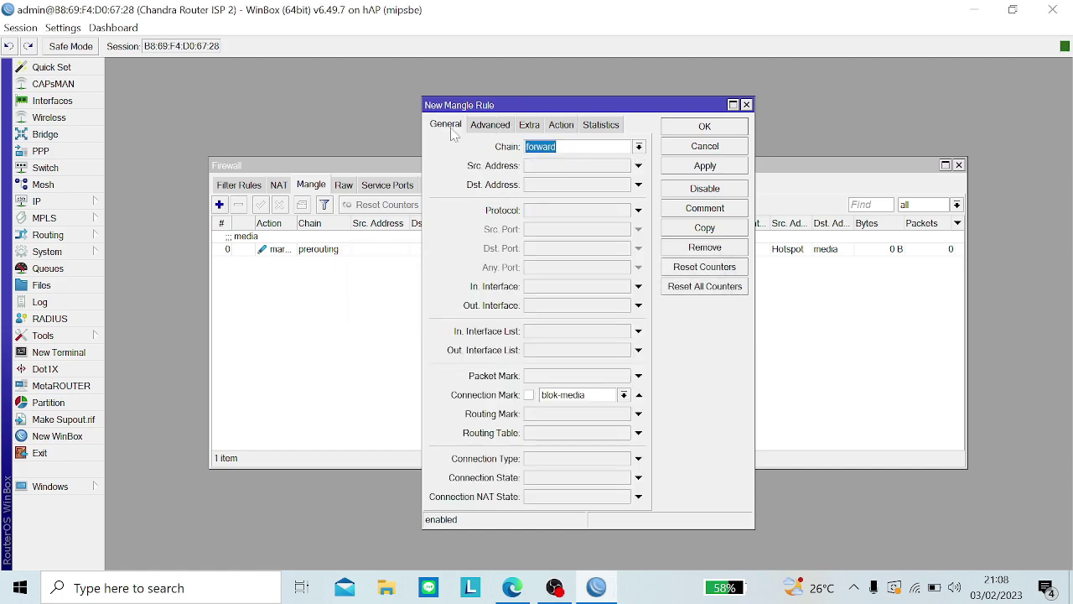
click(560, 138)
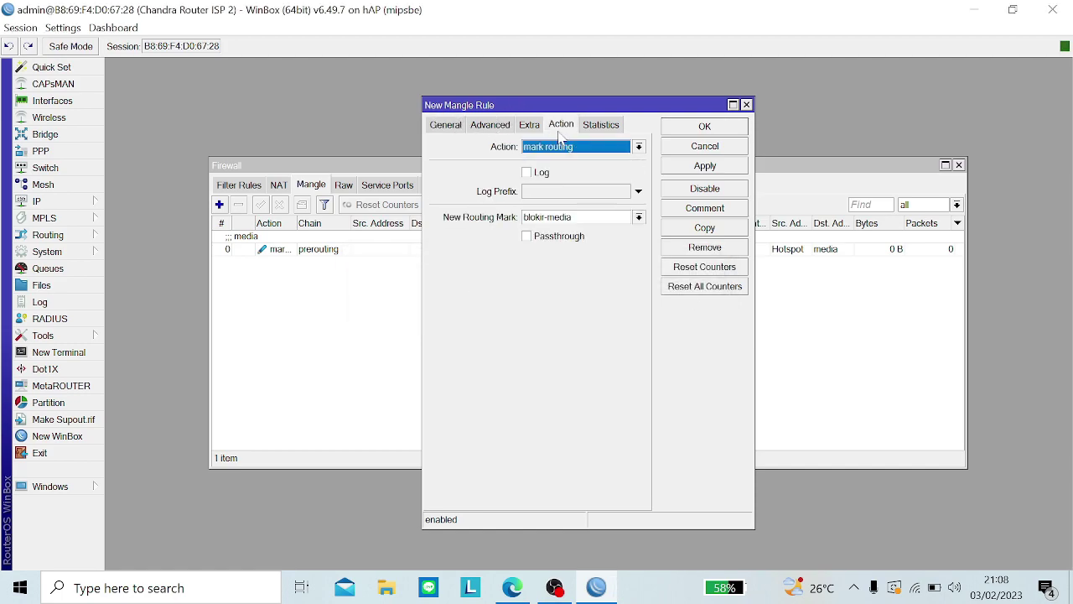
click(591, 148)
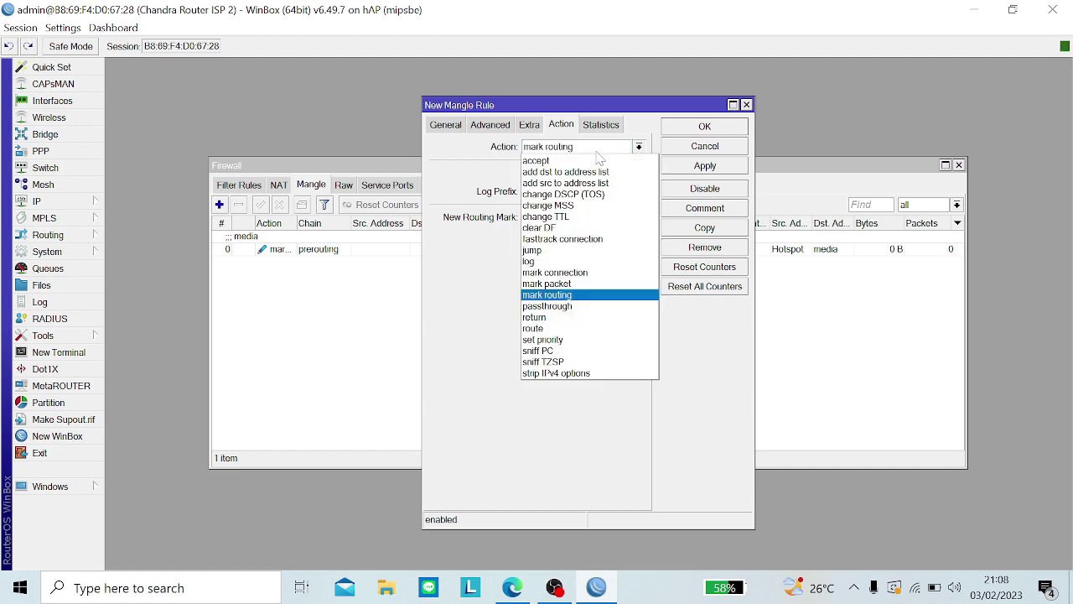
click(572, 283)
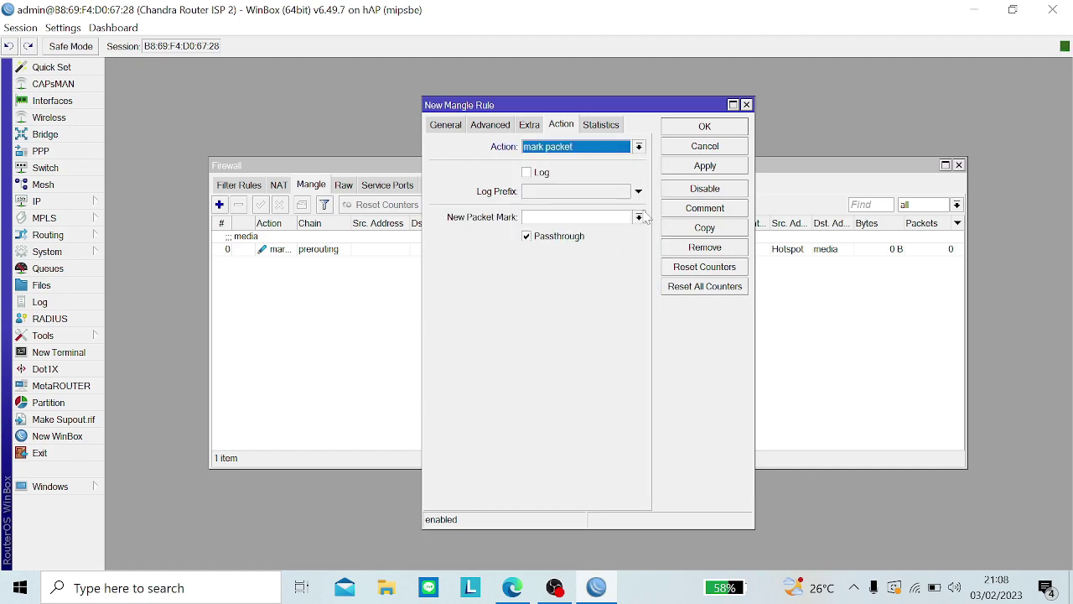
click(578, 218)
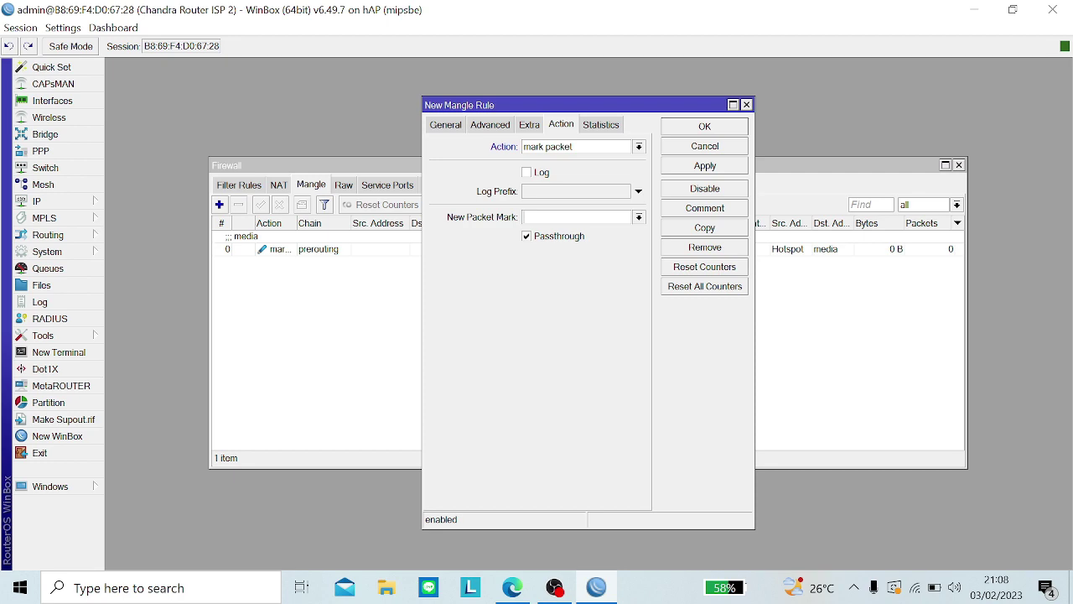
text(Blokir)
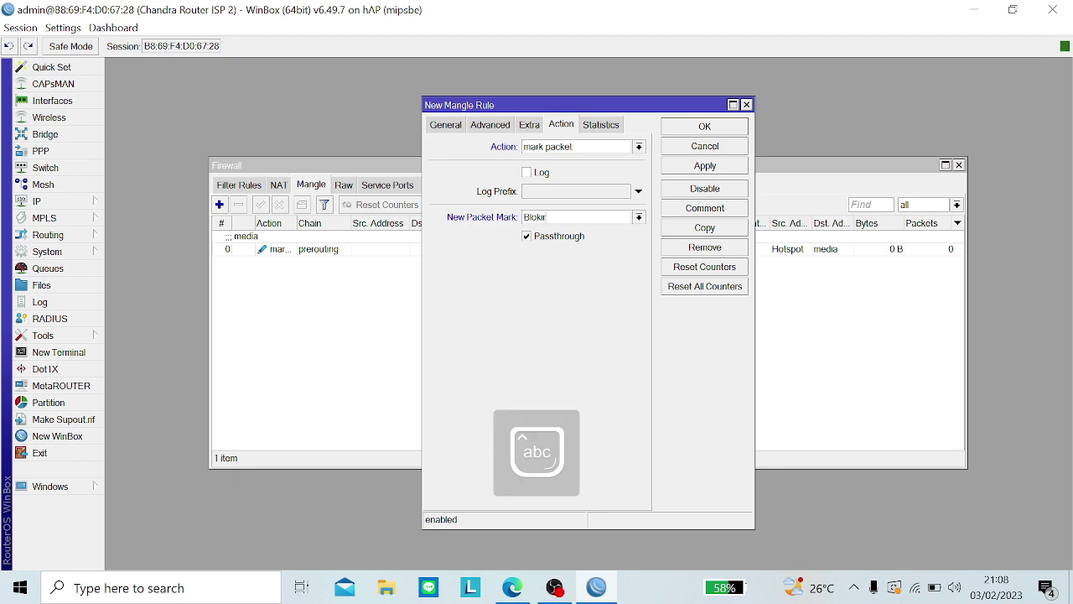
text(-Media)
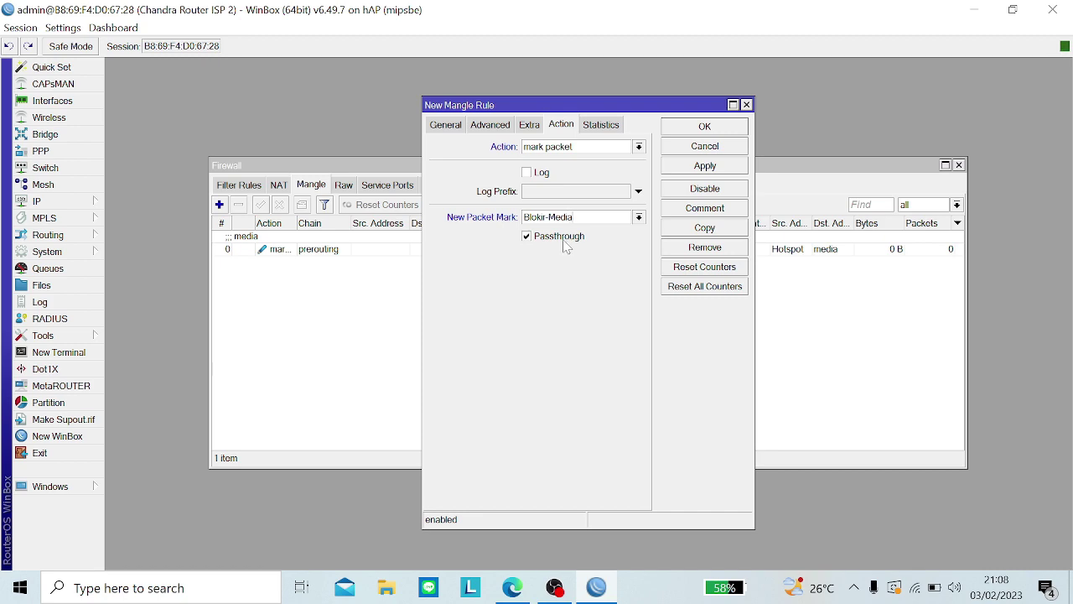
click(566, 242)
click(705, 165)
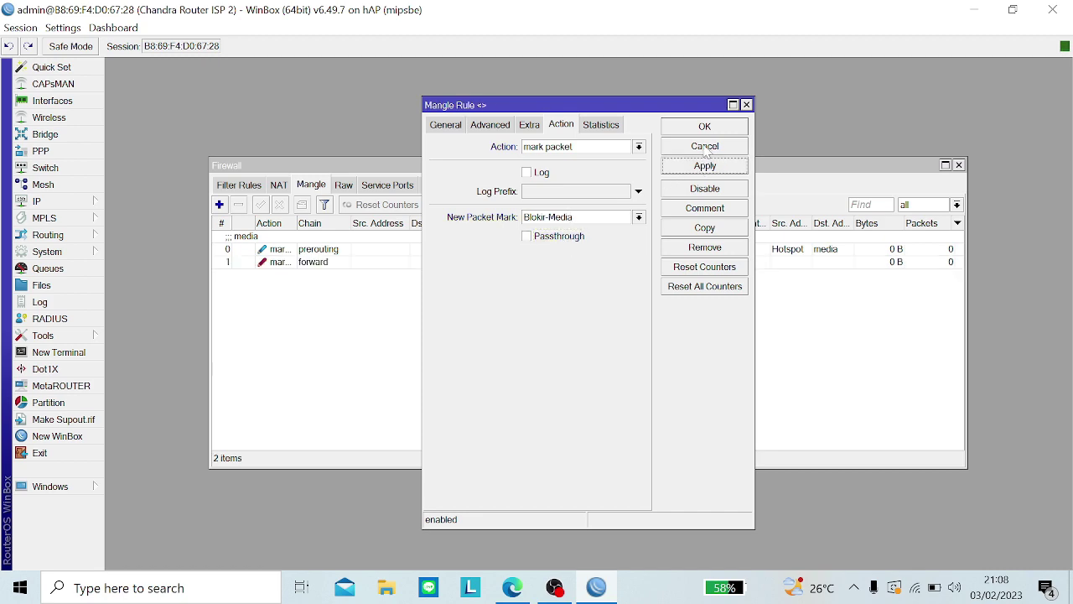
click(703, 127)
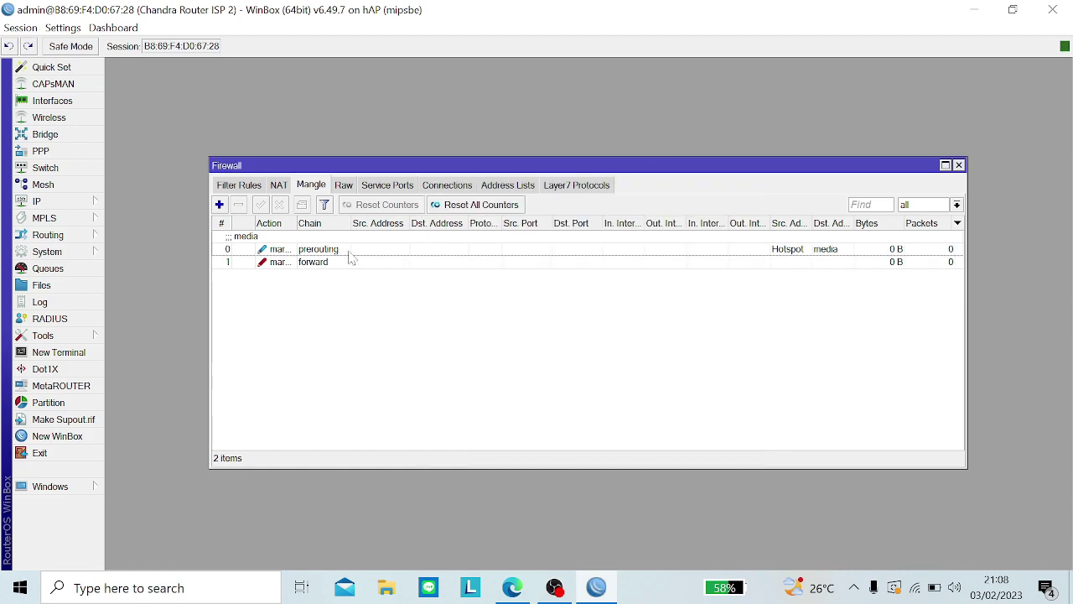
Step: Inspect the settings of the prerouting and forward mangle rules
double_click(352, 249)
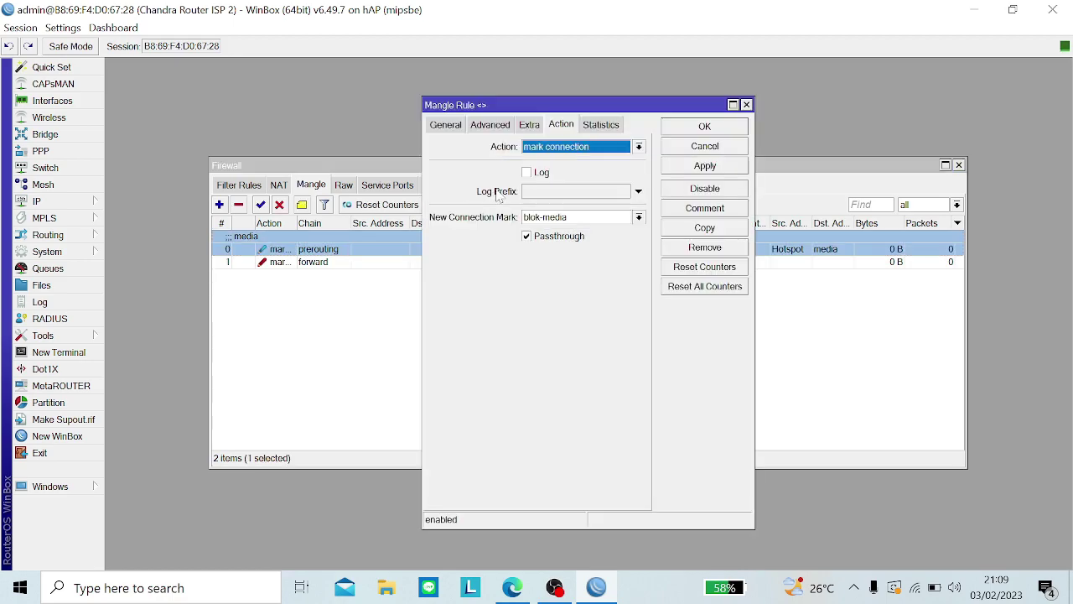
key(Escape)
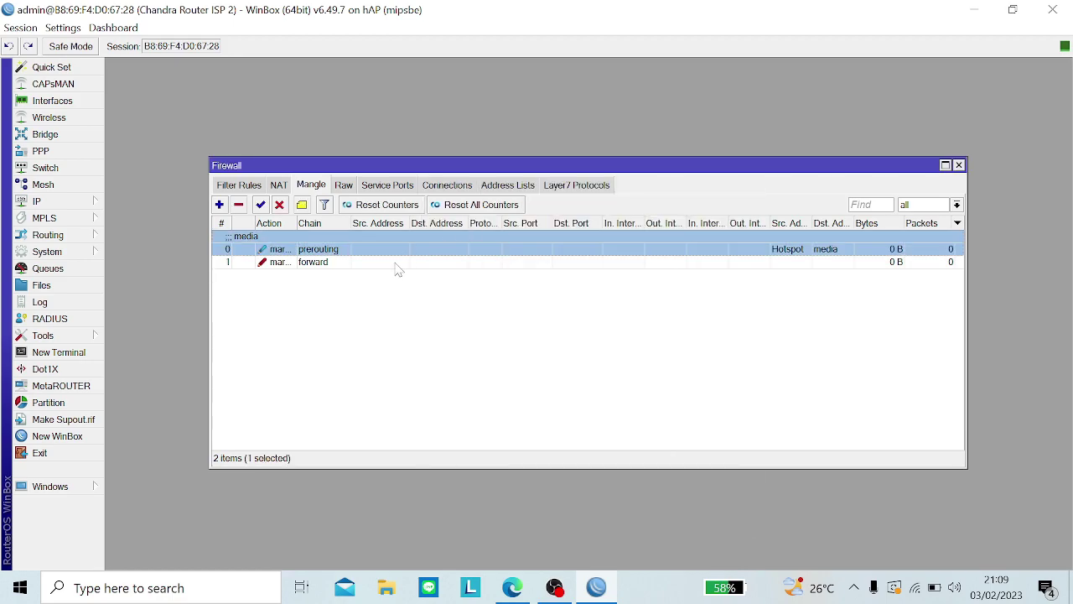
click(397, 263)
double_click(398, 263)
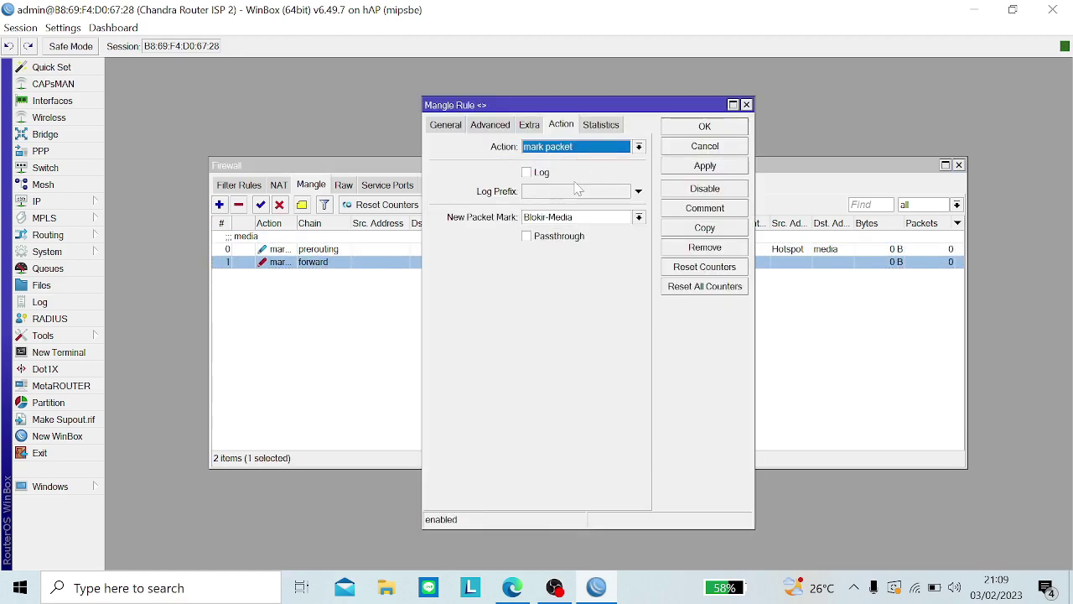
key(Escape)
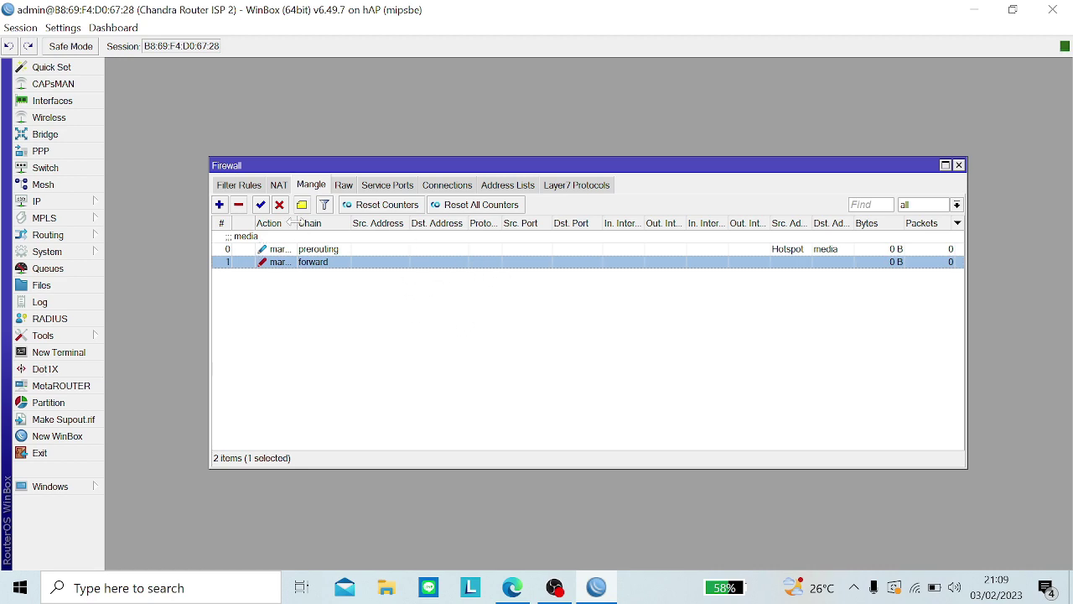
drag(297, 223, 352, 225)
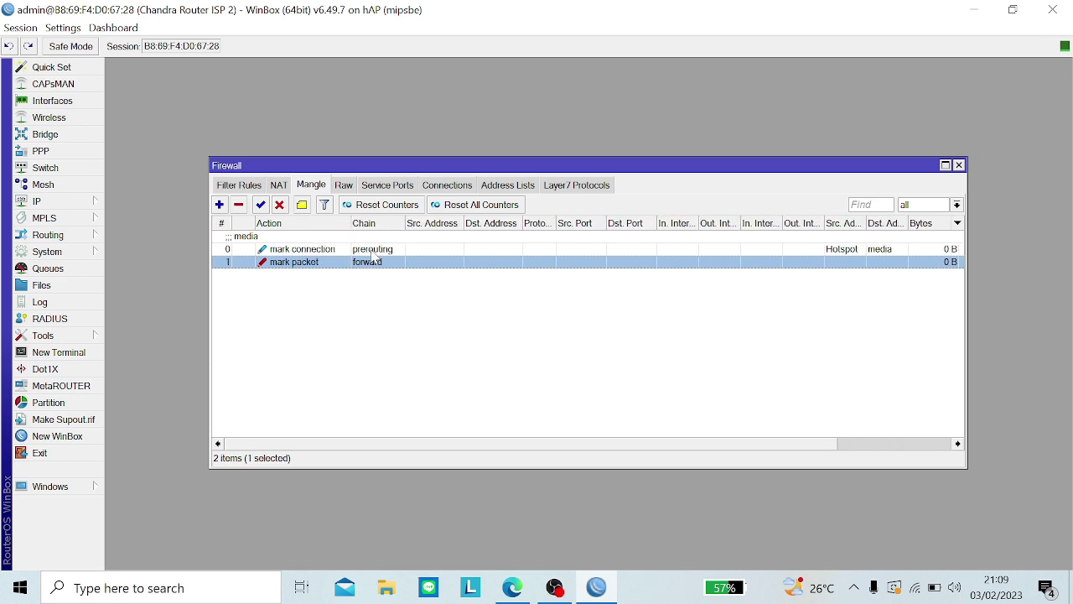
Step: Review the mark-connection and Blokir-Media mark-packet rules' matches and actions, then return to Filter Rules
click(369, 249)
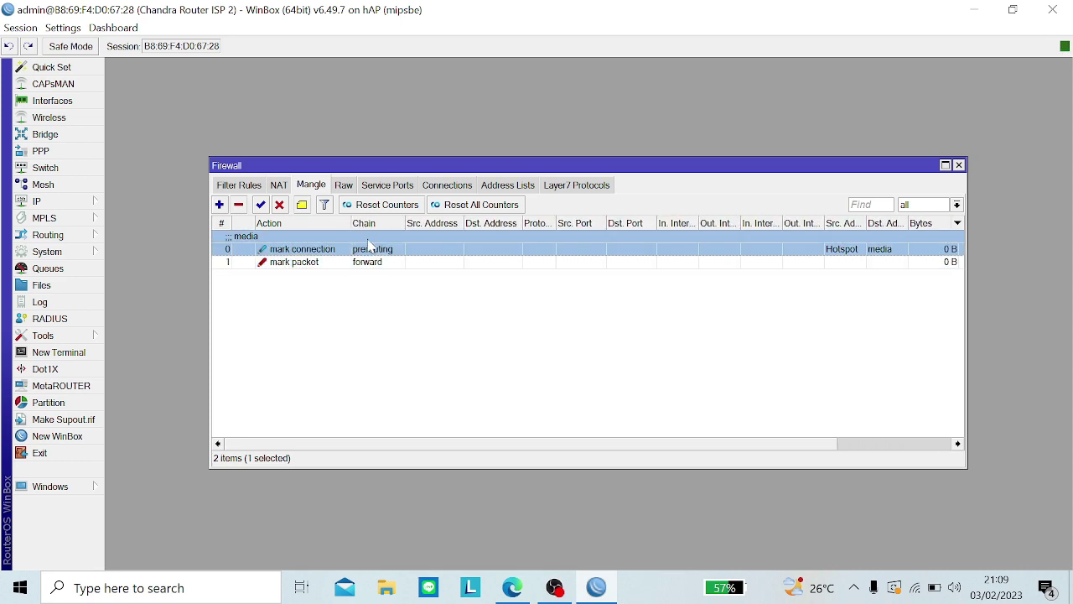
double_click(369, 247)
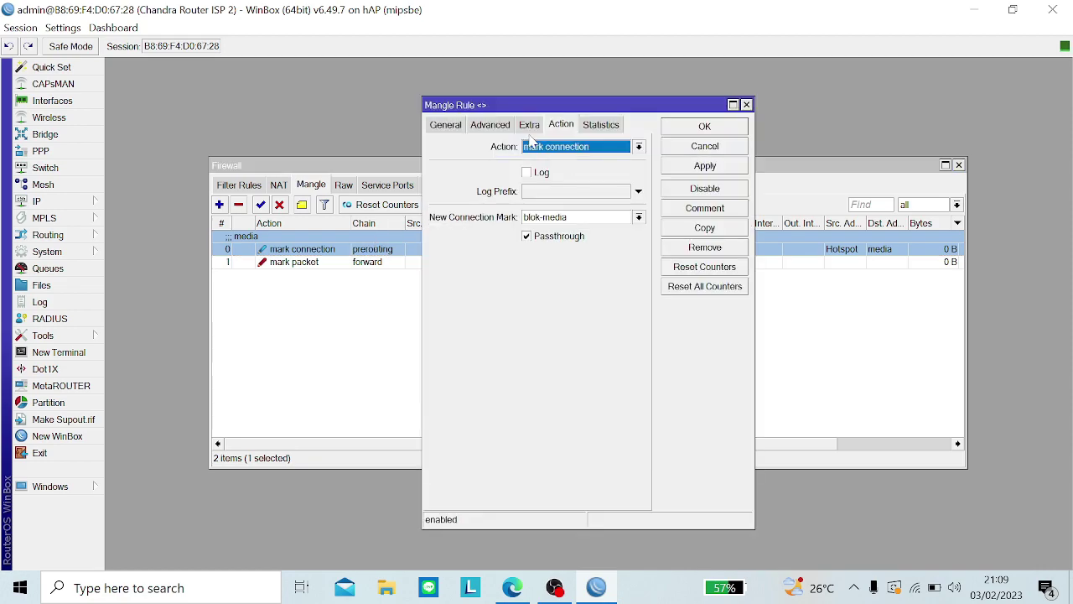
click(486, 125)
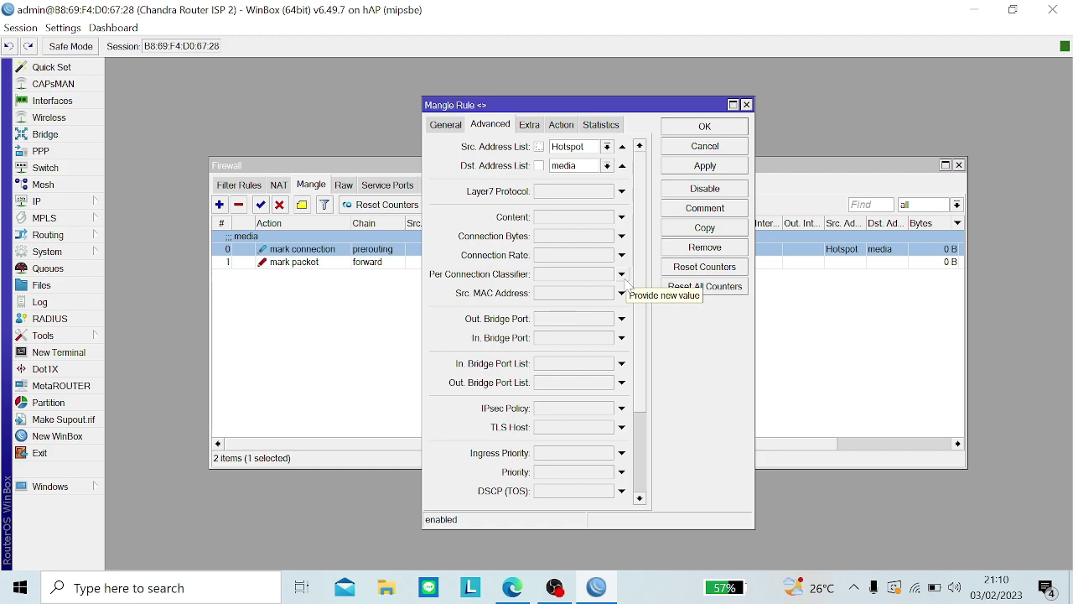
click(561, 134)
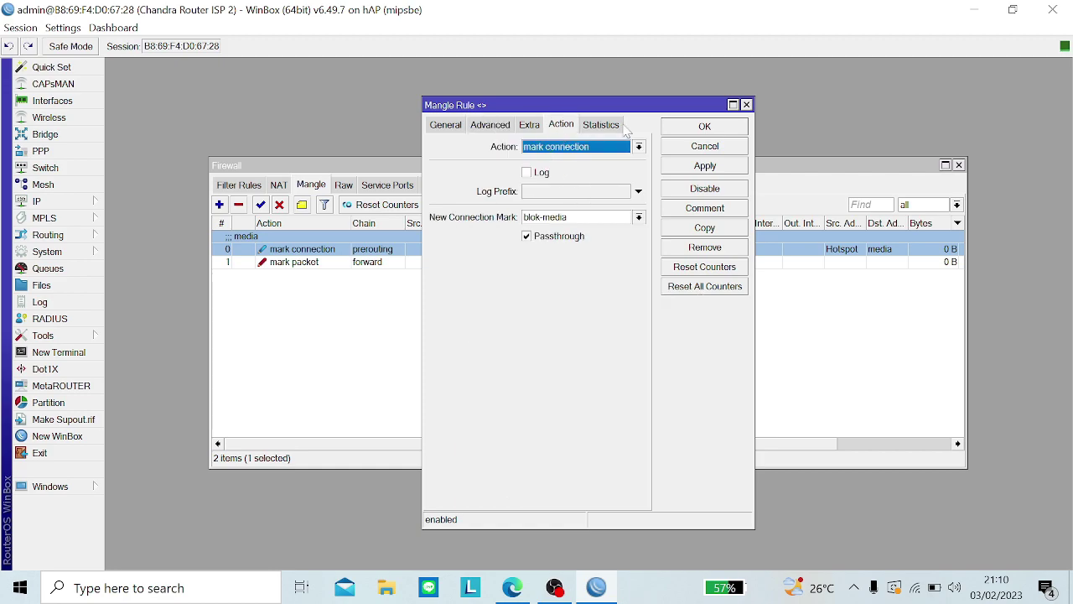
double_click(350, 263)
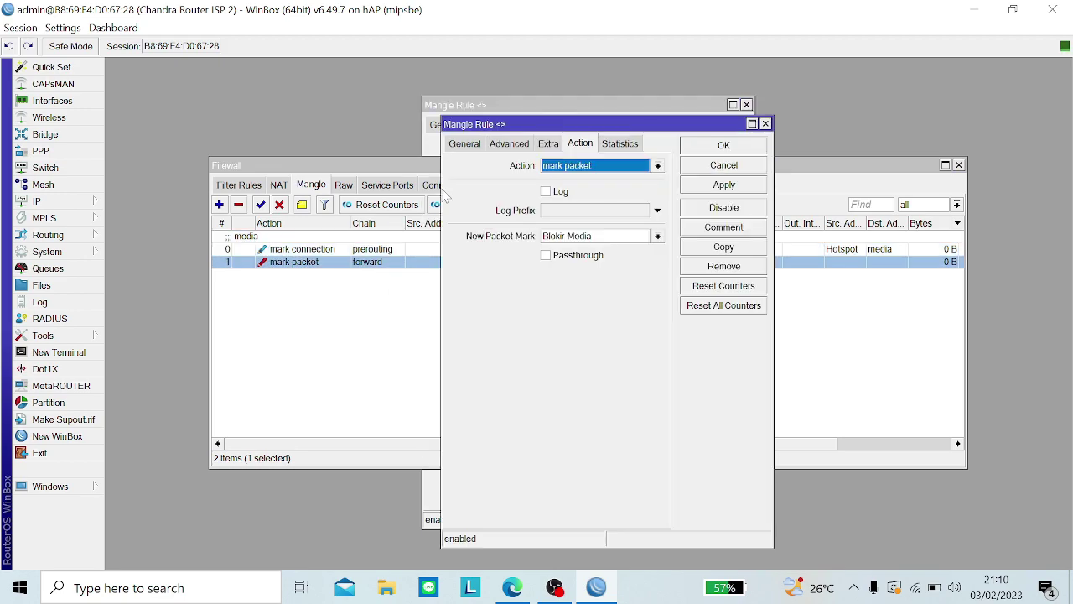
click(472, 146)
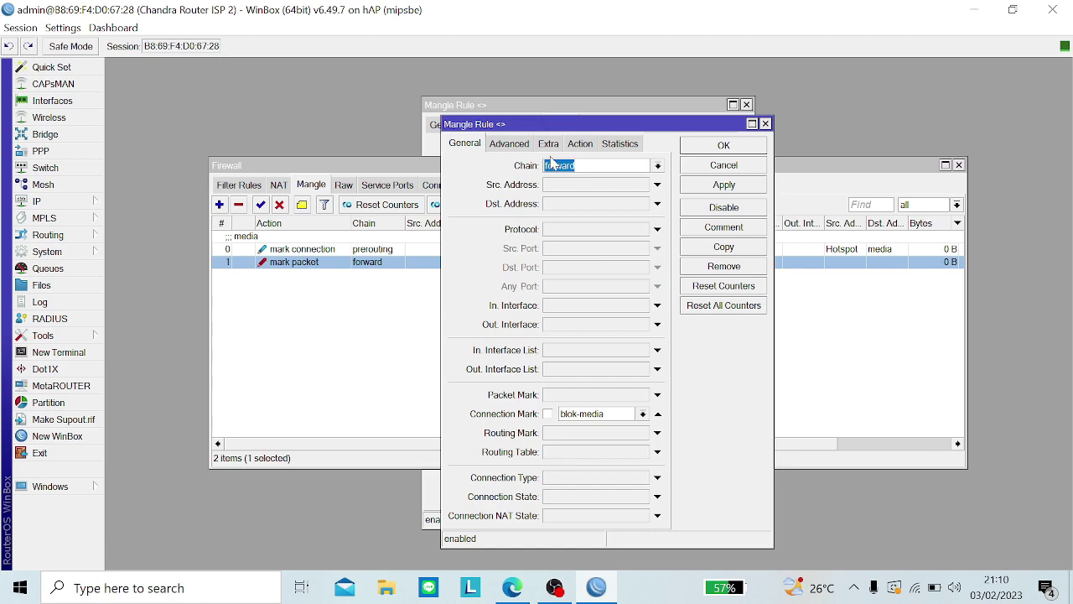
click(577, 147)
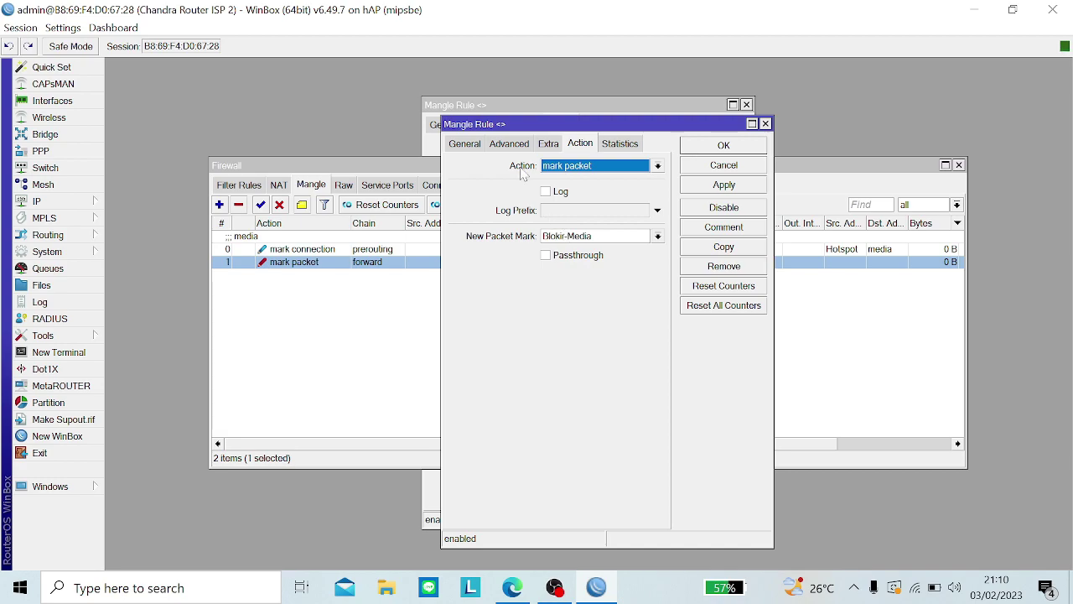
click(238, 191)
click(237, 188)
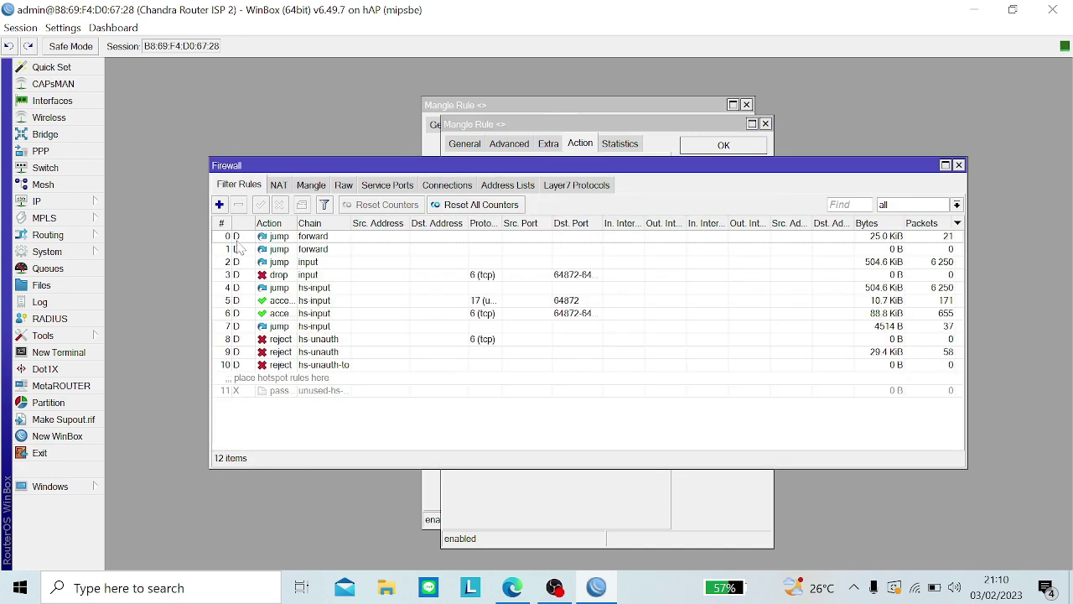
click(286, 186)
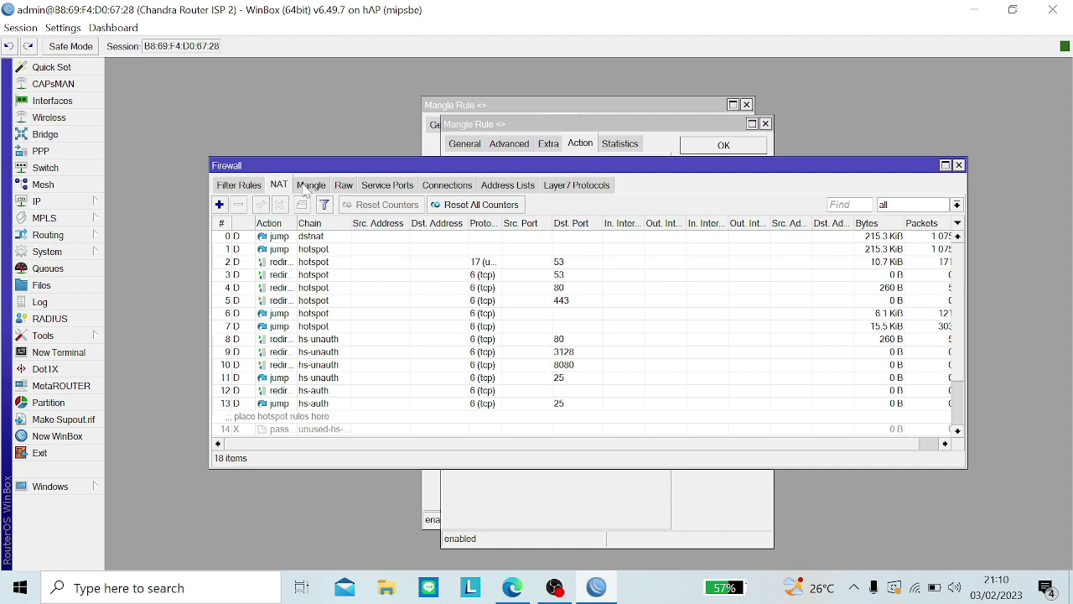
click(300, 187)
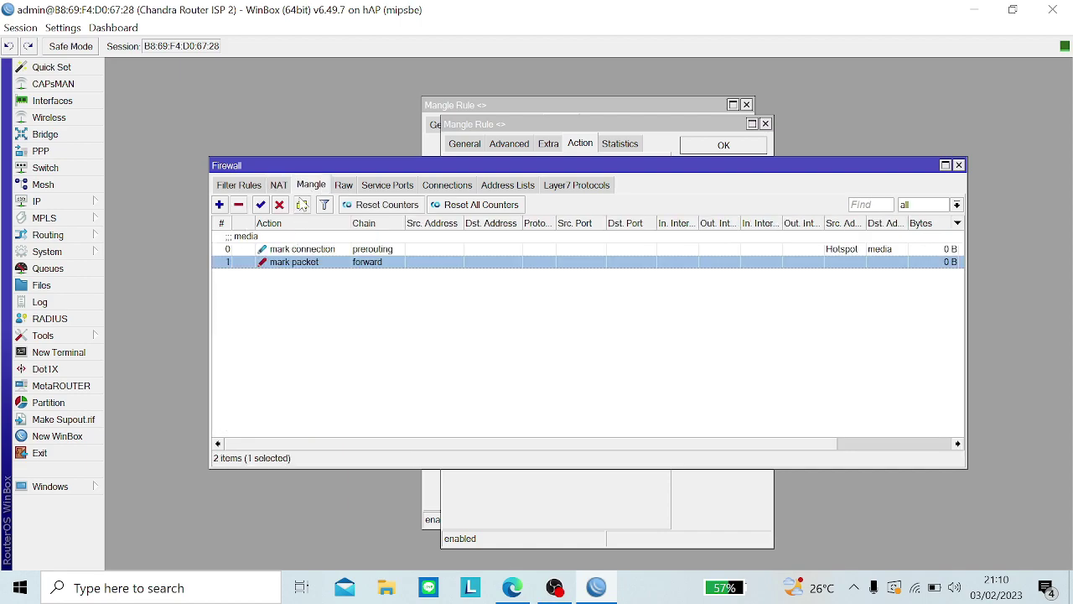
click(302, 205)
key(Caps_Lock)
text(Bl)
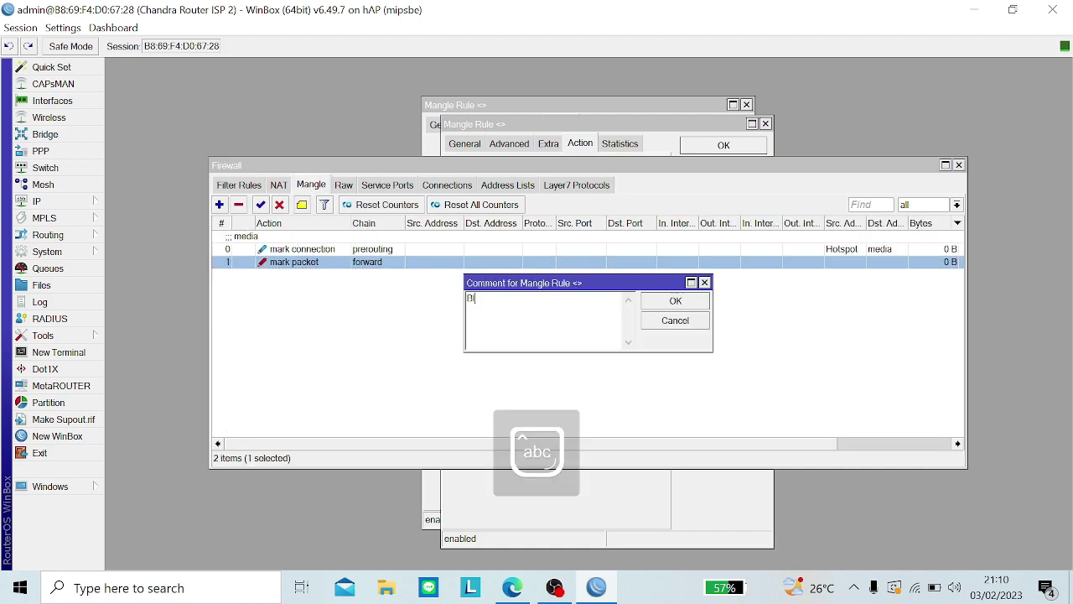
text(okir Media)
key(Return)
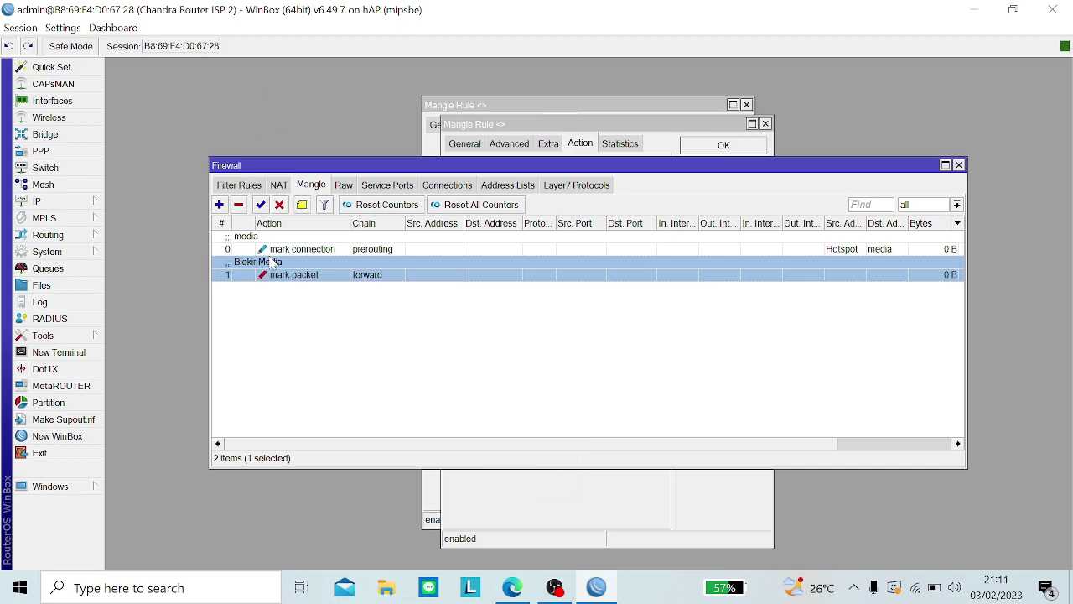
click(302, 207)
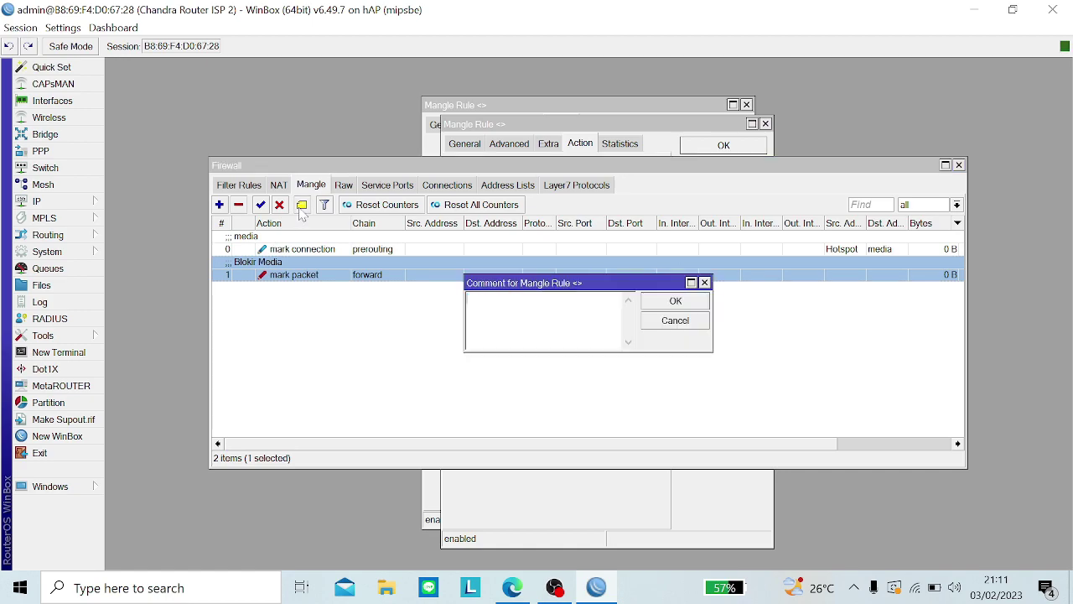
key(Return)
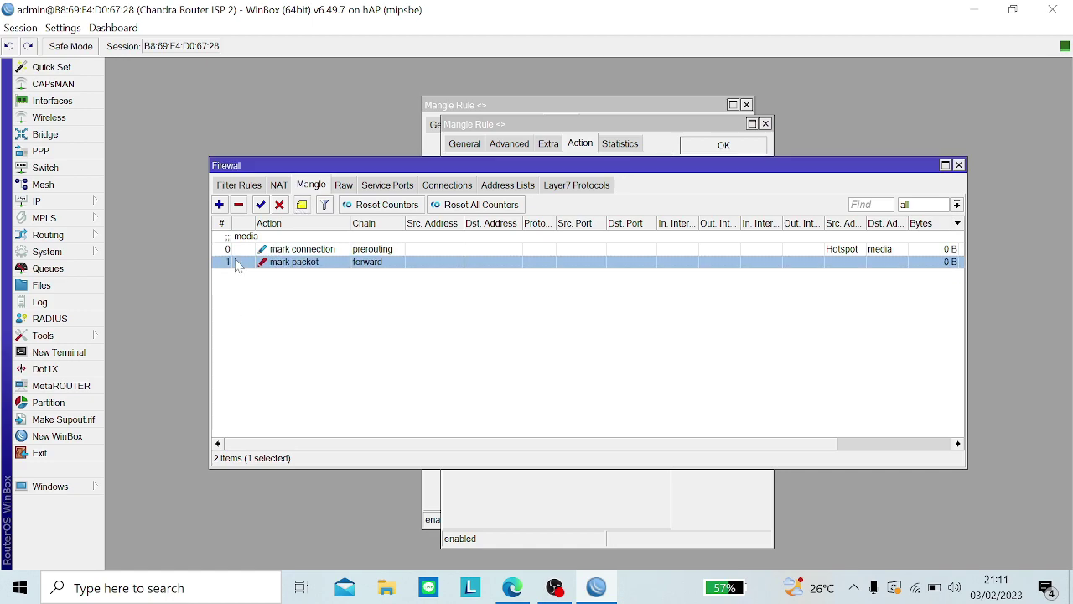
click(242, 188)
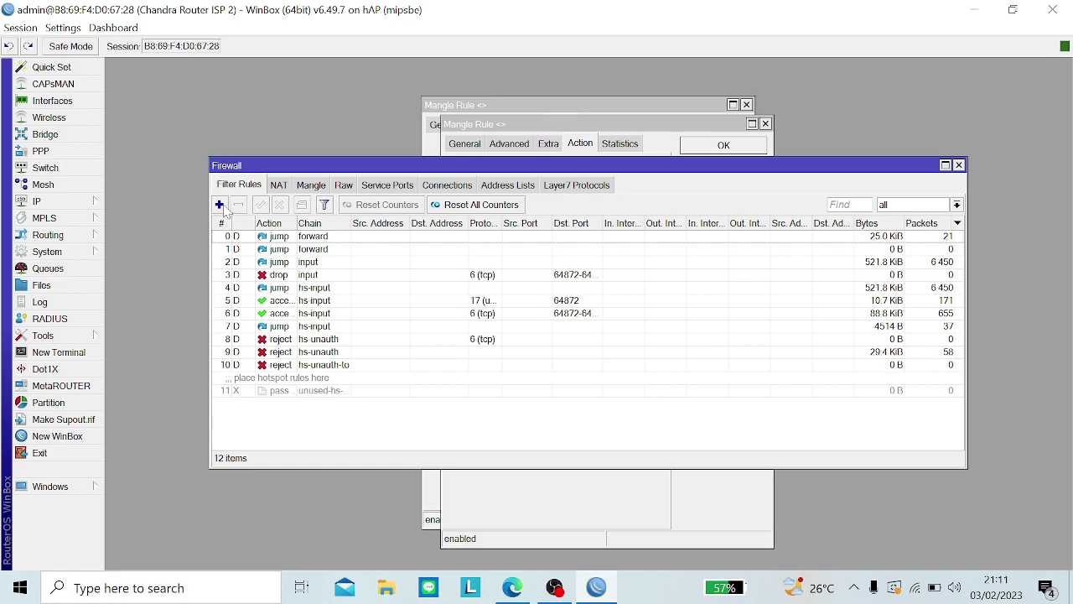
Step: Start a new forward filter rule matching destination address list media, with no source list
click(218, 205)
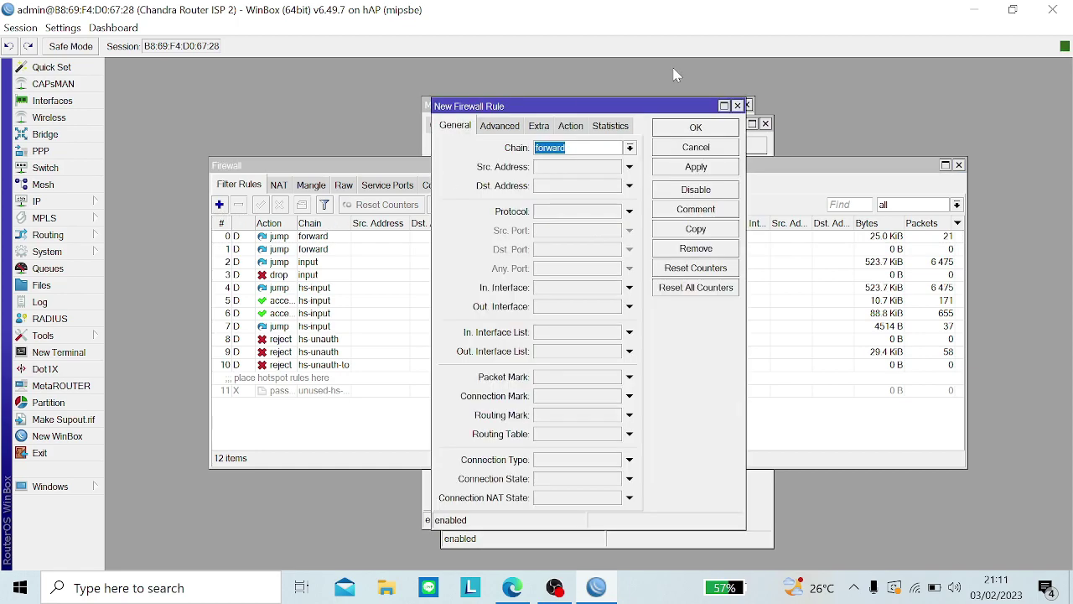
click(491, 126)
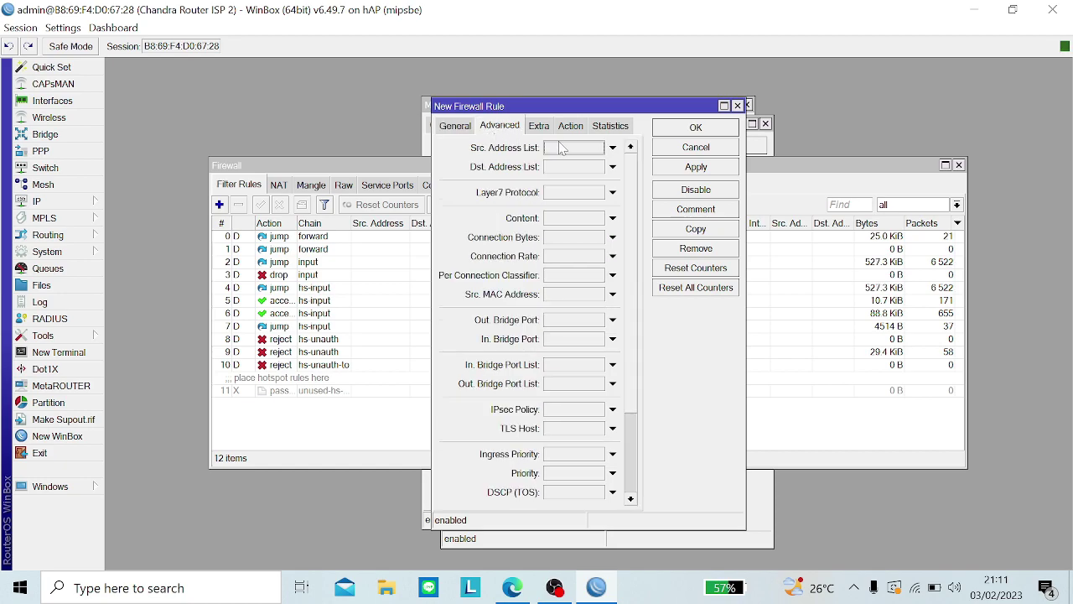
click(605, 149)
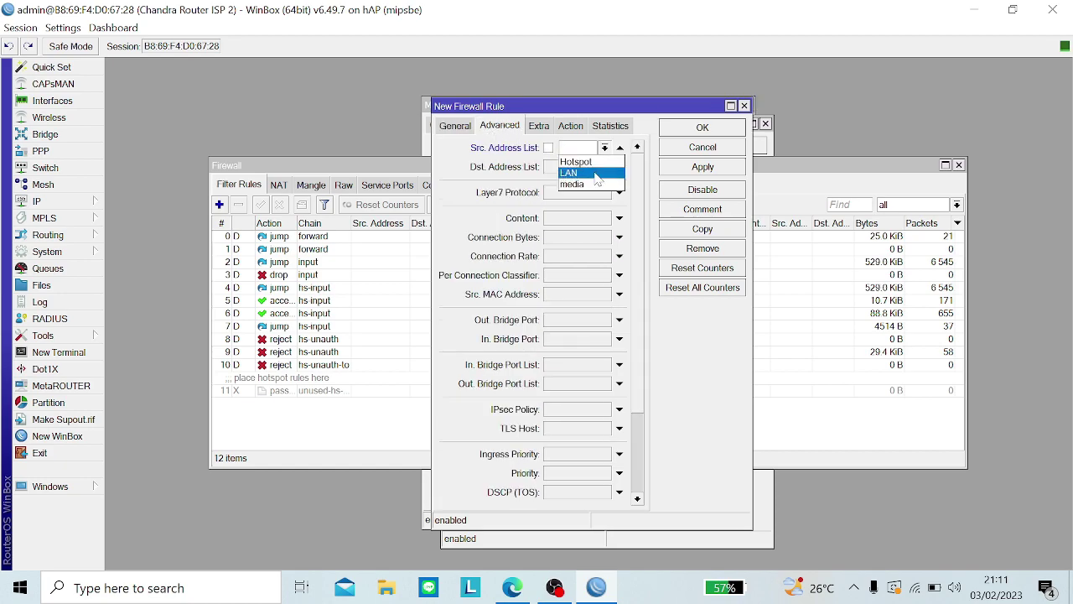
click(590, 162)
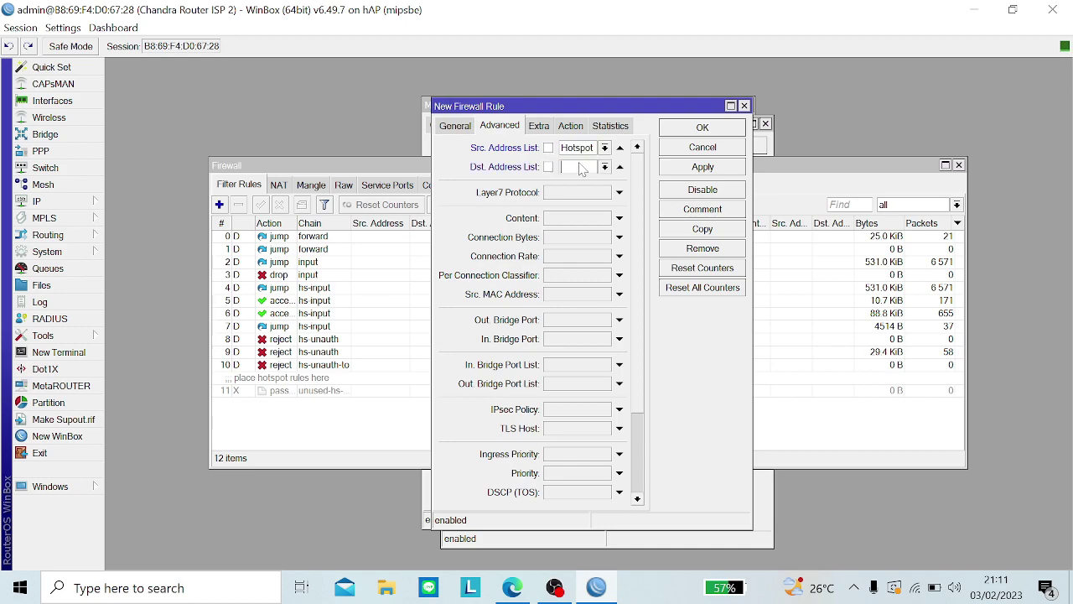
click(605, 168)
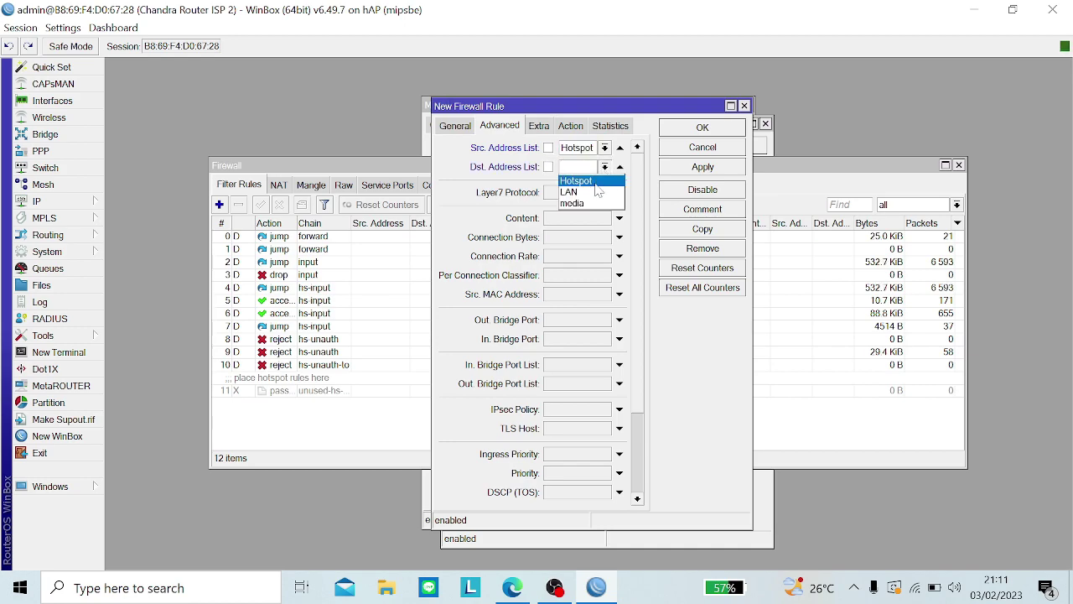
click(592, 204)
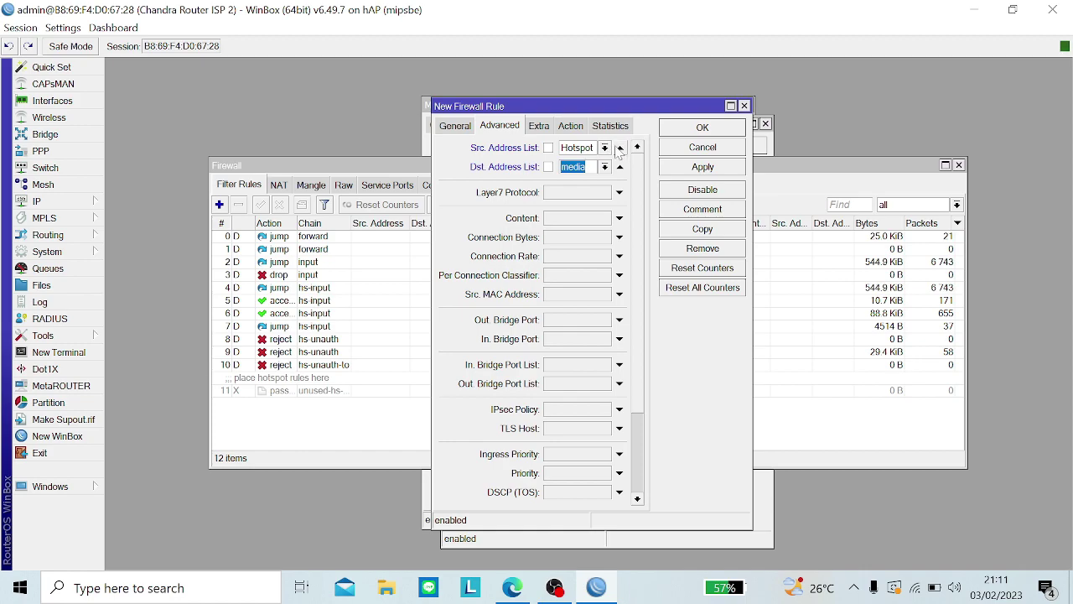
click(619, 148)
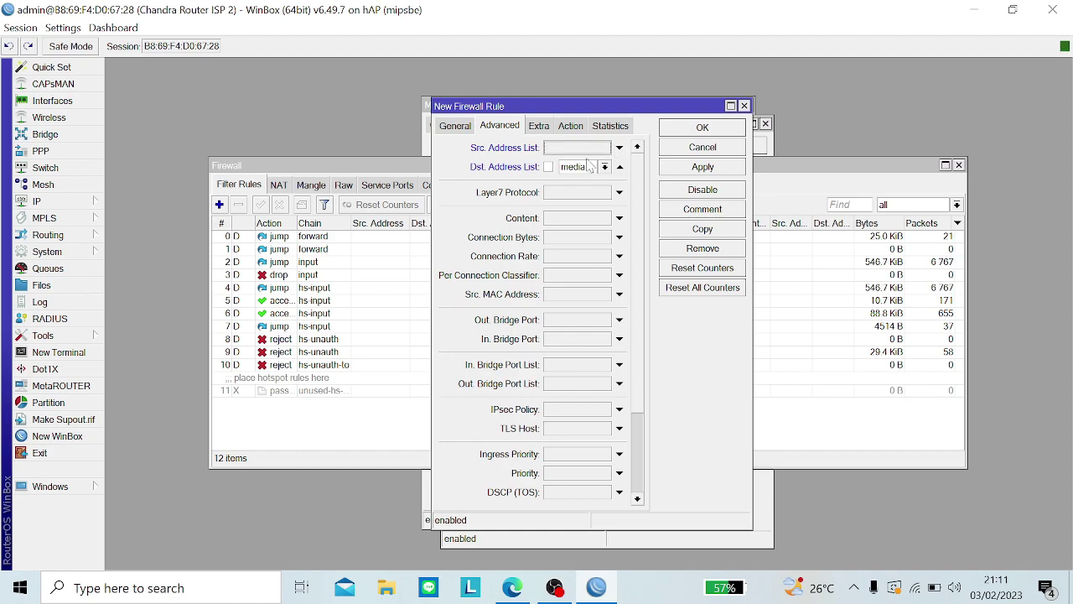
Step: Set the rule's action to drop, comment it 'Blokir Media', and save it
click(560, 127)
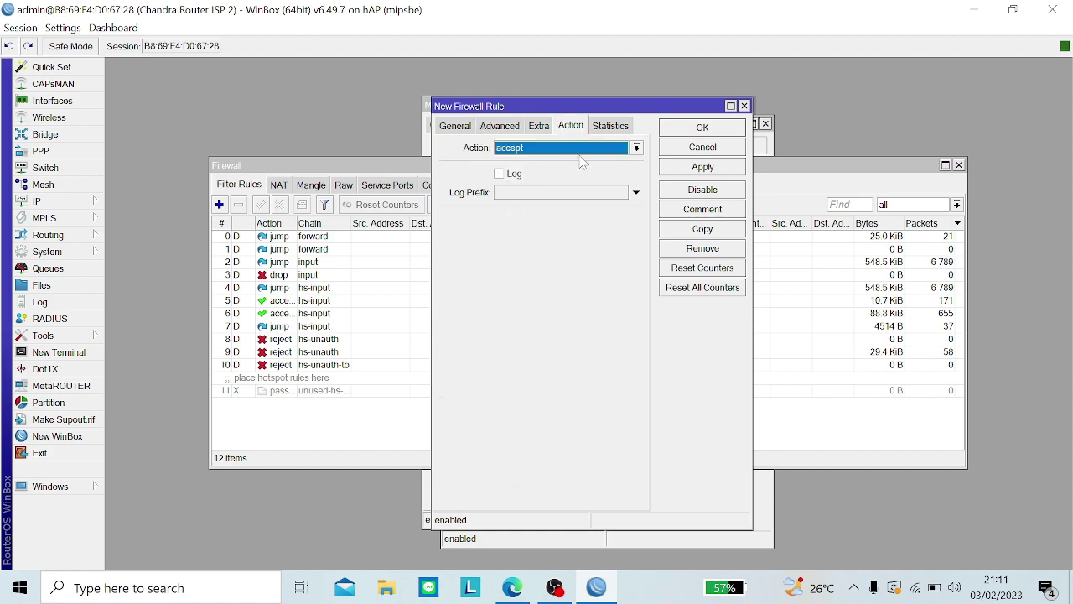
click(576, 151)
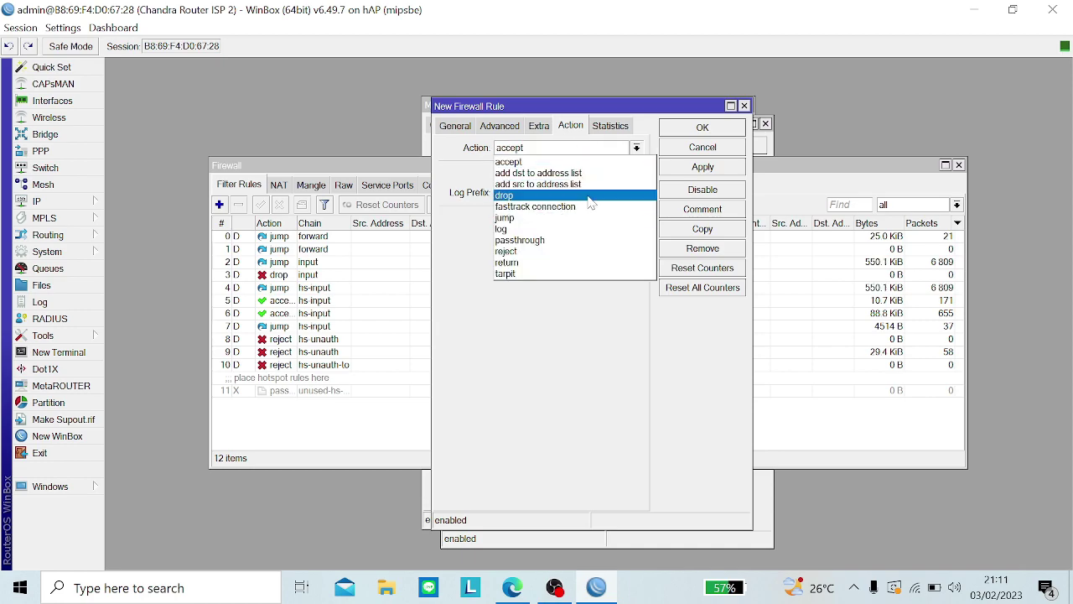
click(591, 195)
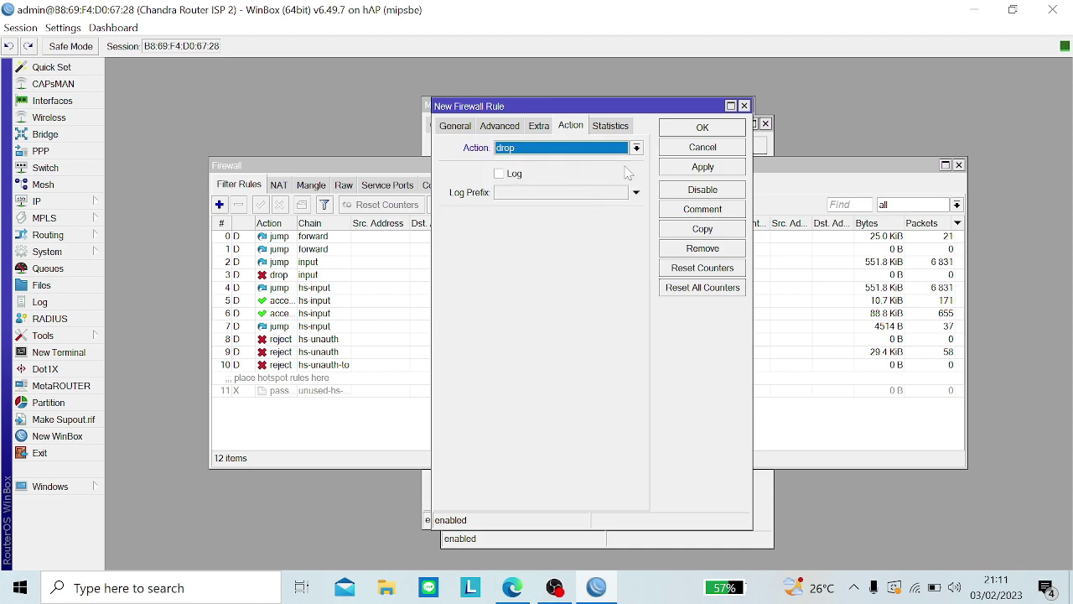
click(676, 168)
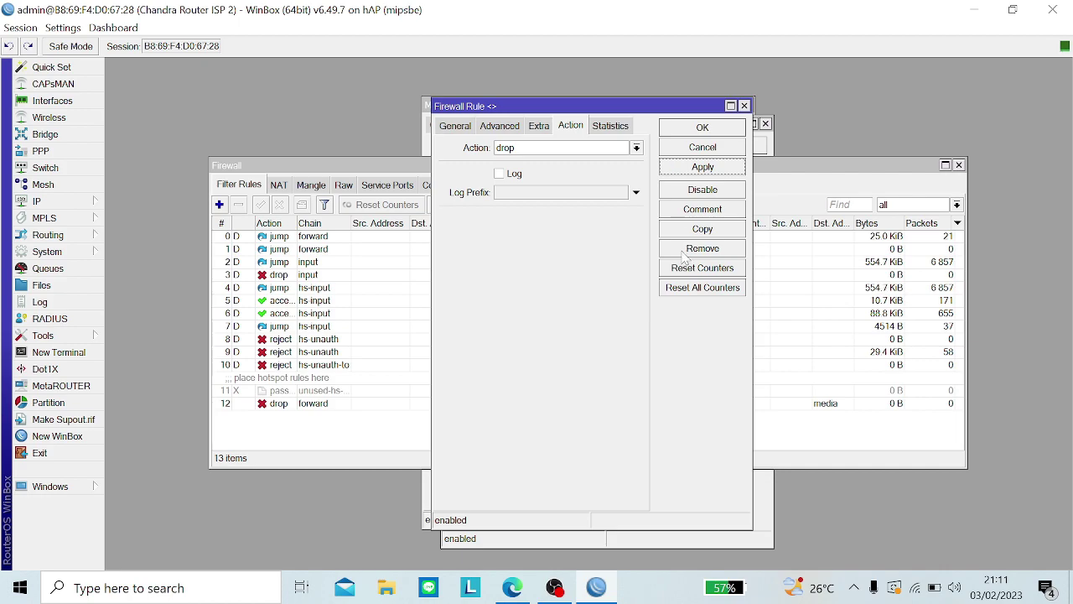
click(670, 213)
text(B)
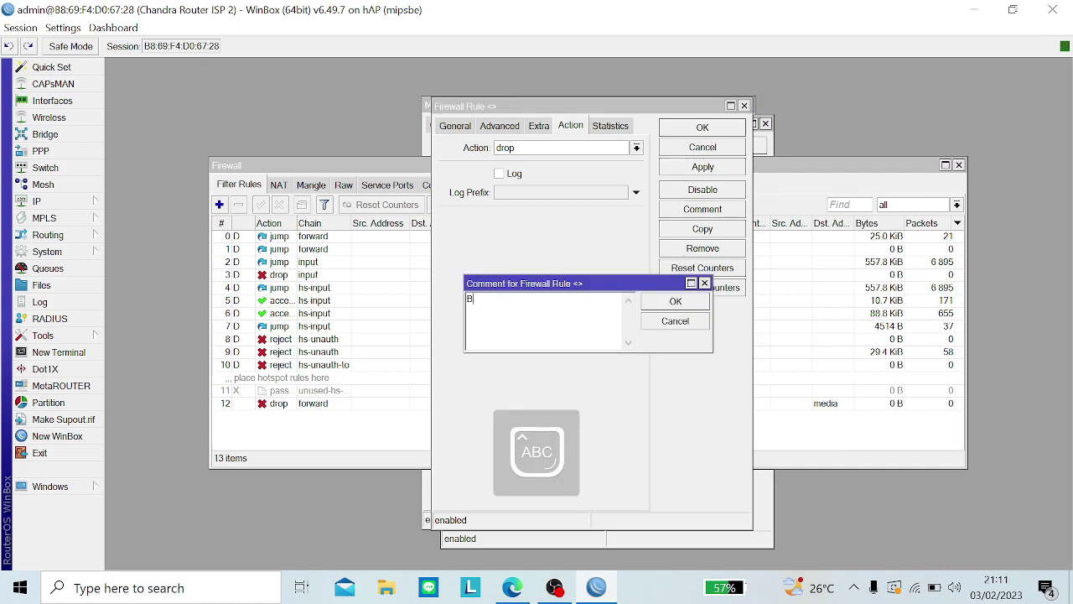
text(lokir Media)
key(Return)
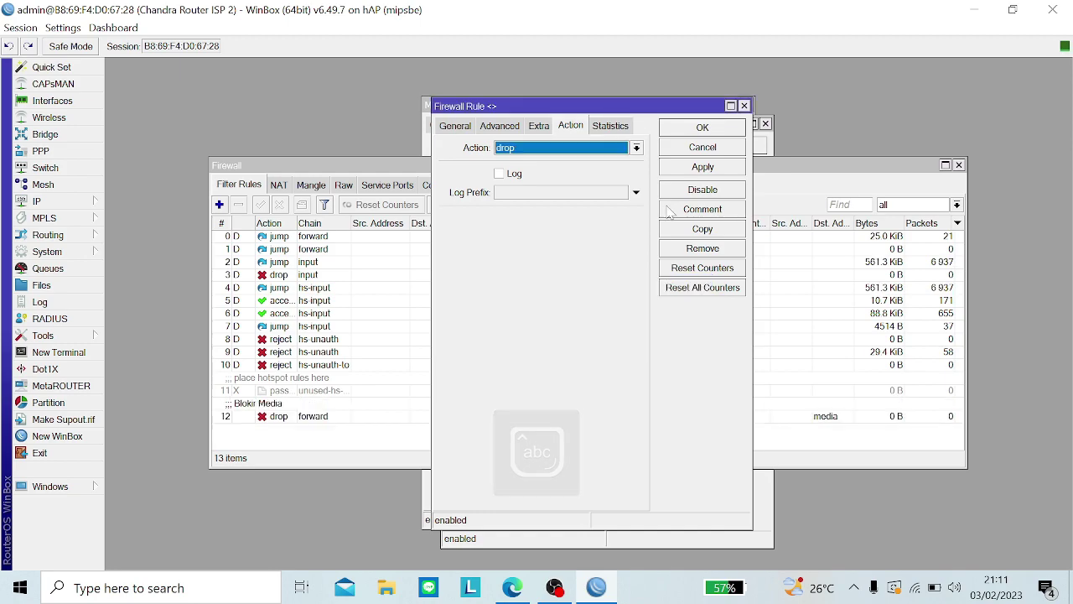
click(702, 167)
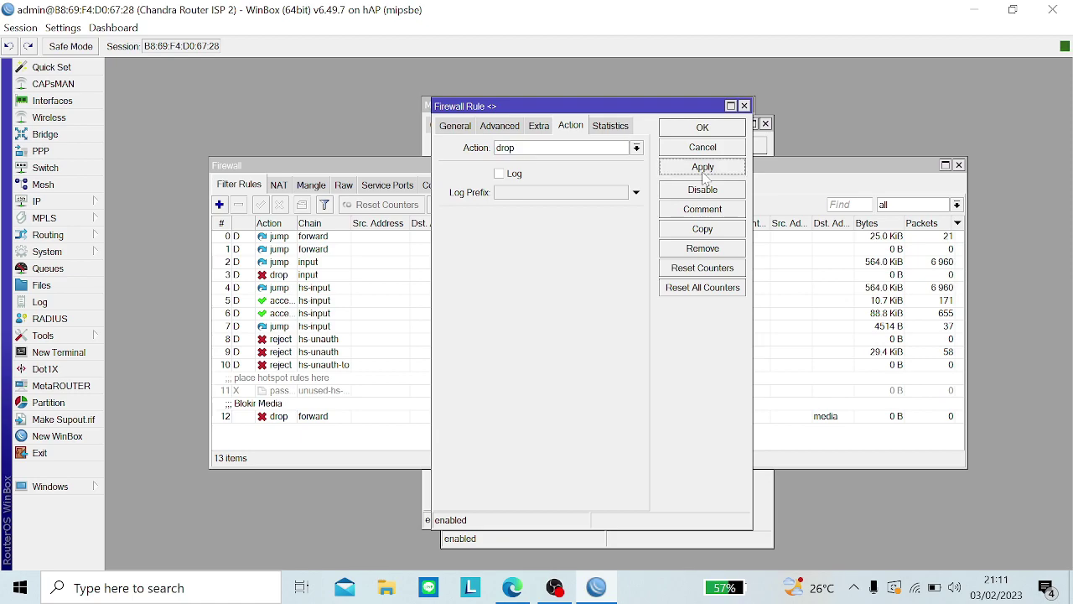
click(703, 127)
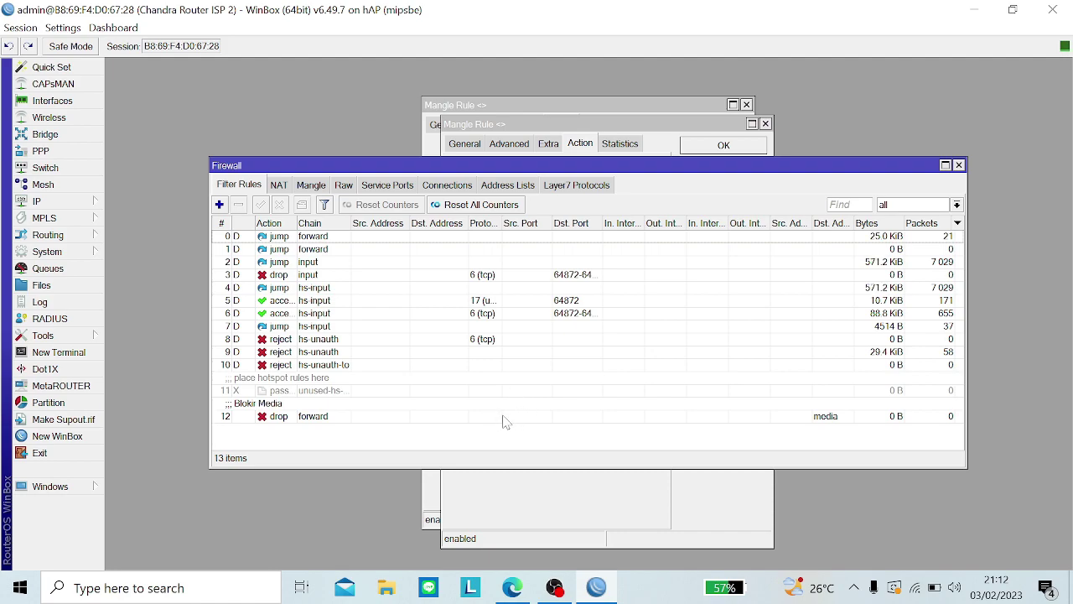
double_click(279, 417)
Step: Copy the Blokir Media drop rule and set the copy's chain to output
click(703, 229)
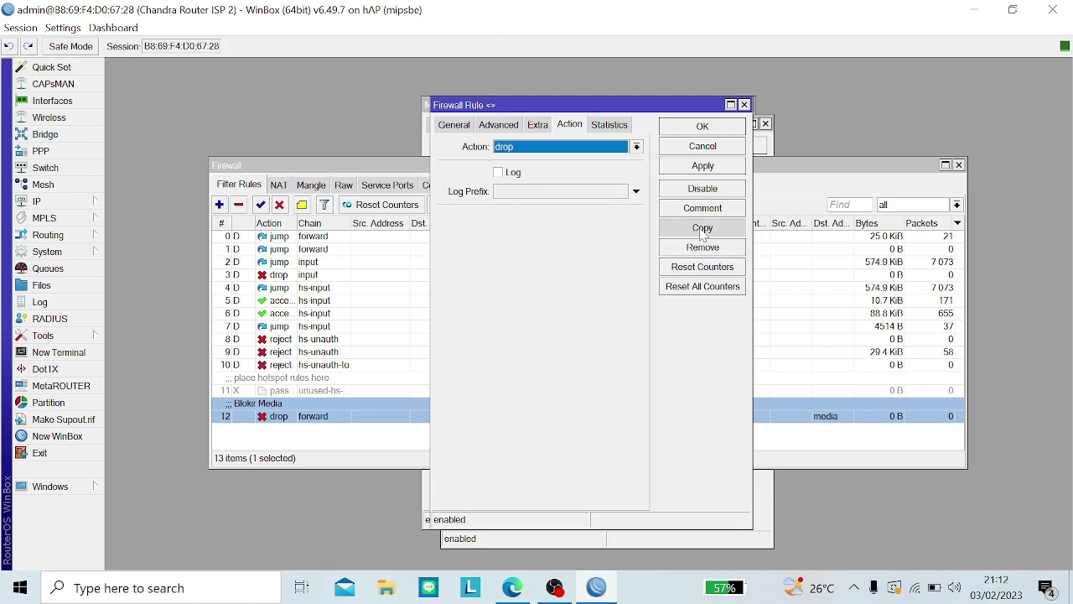
click(473, 148)
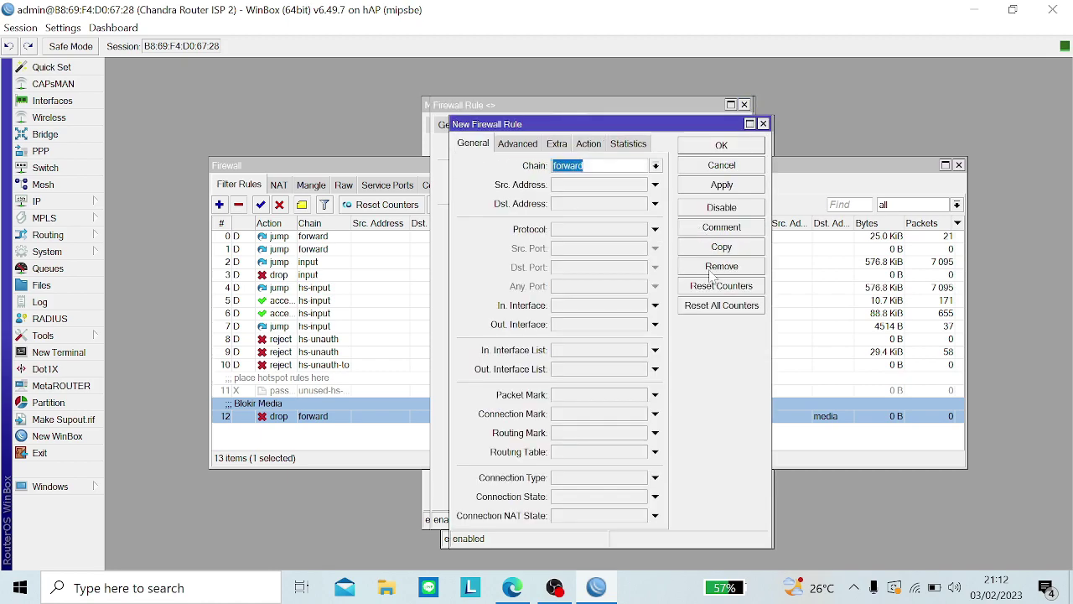
click(705, 228)
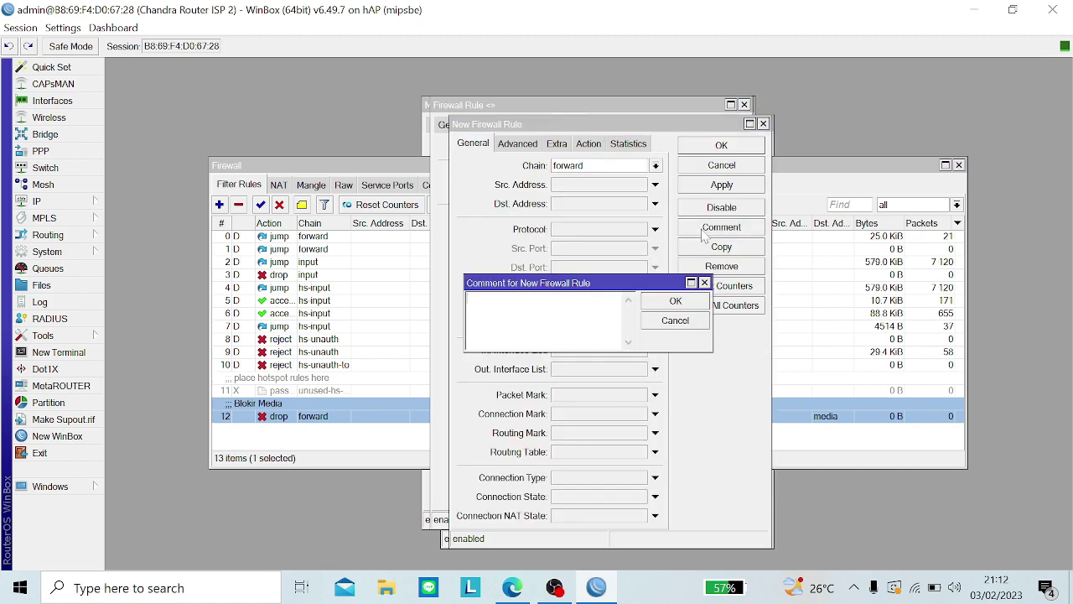
key(Return)
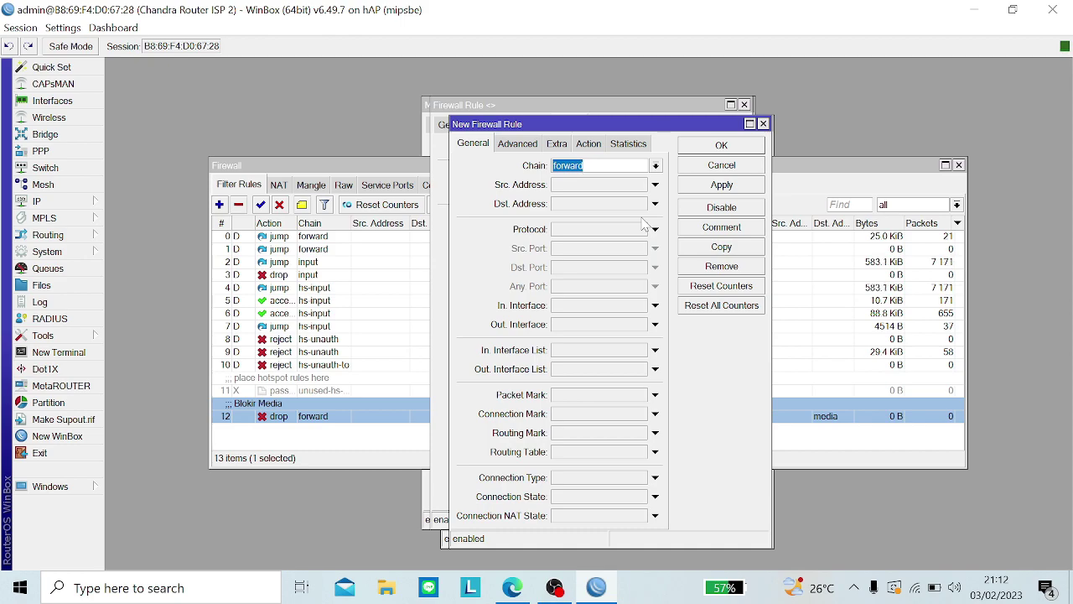
click(655, 167)
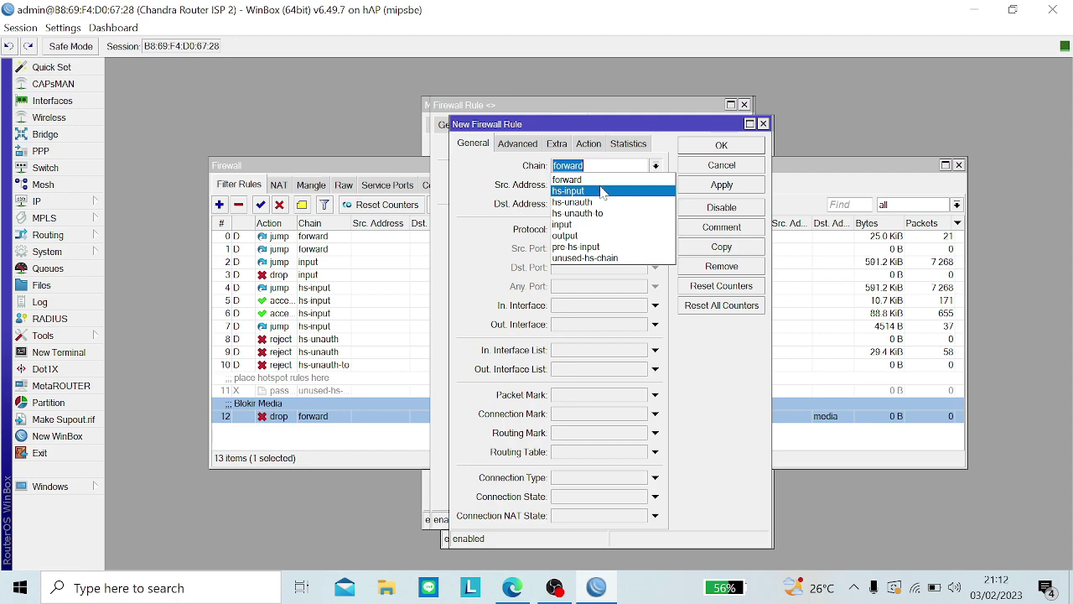
click(601, 237)
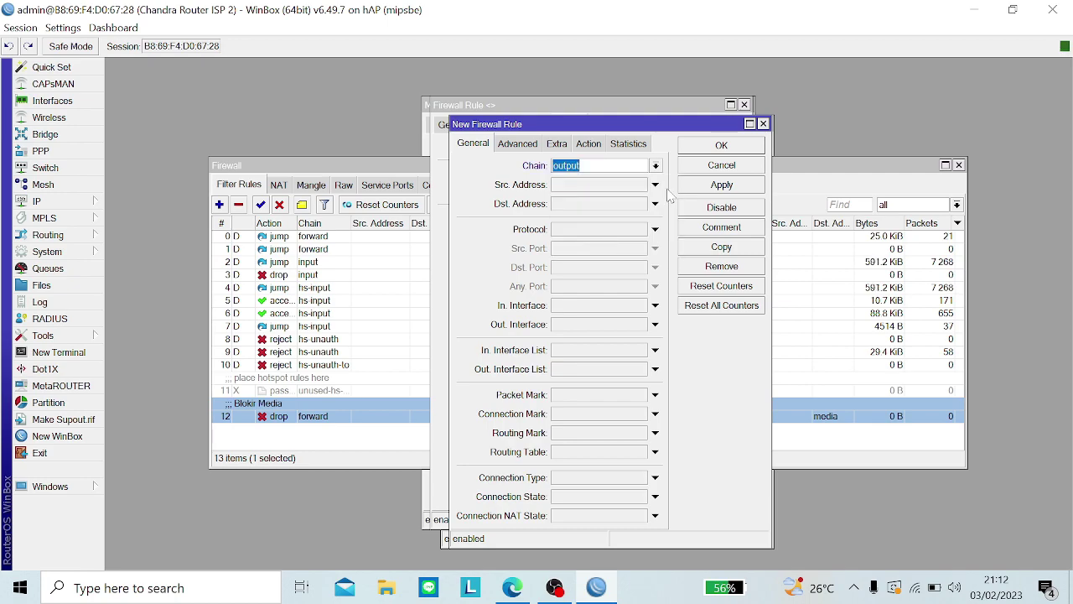
click(710, 185)
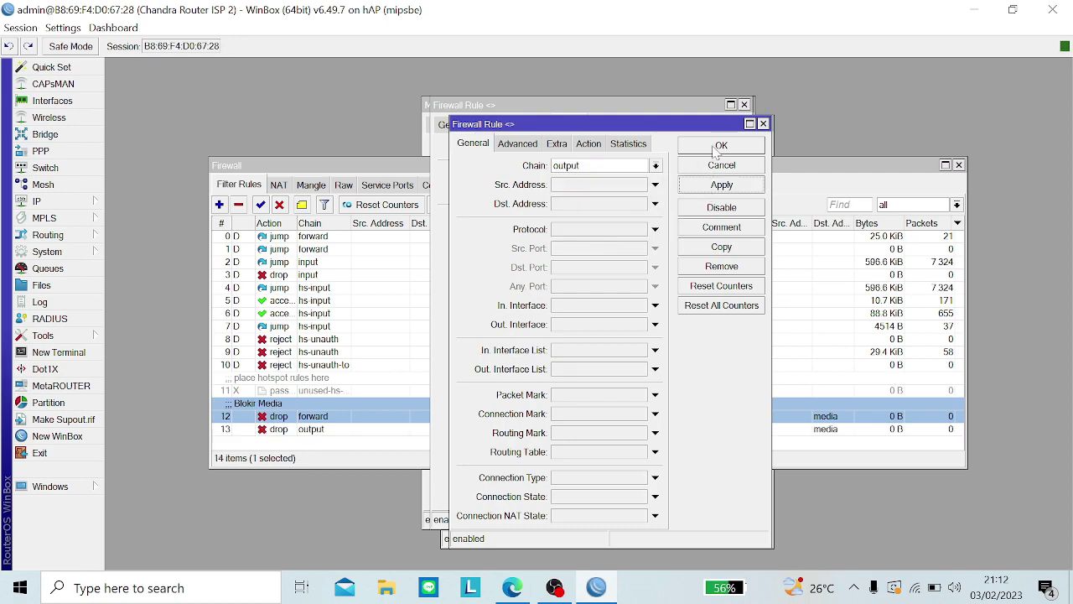
Step: Check the copy's advanced matches and close both firewall rule dialogs with OK
click(529, 144)
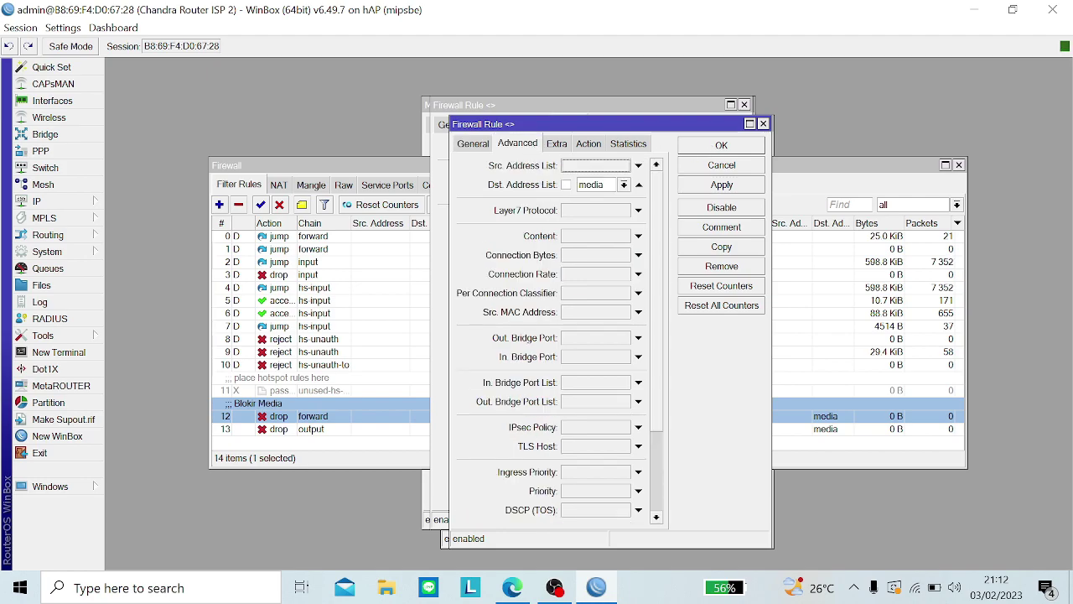
click(725, 147)
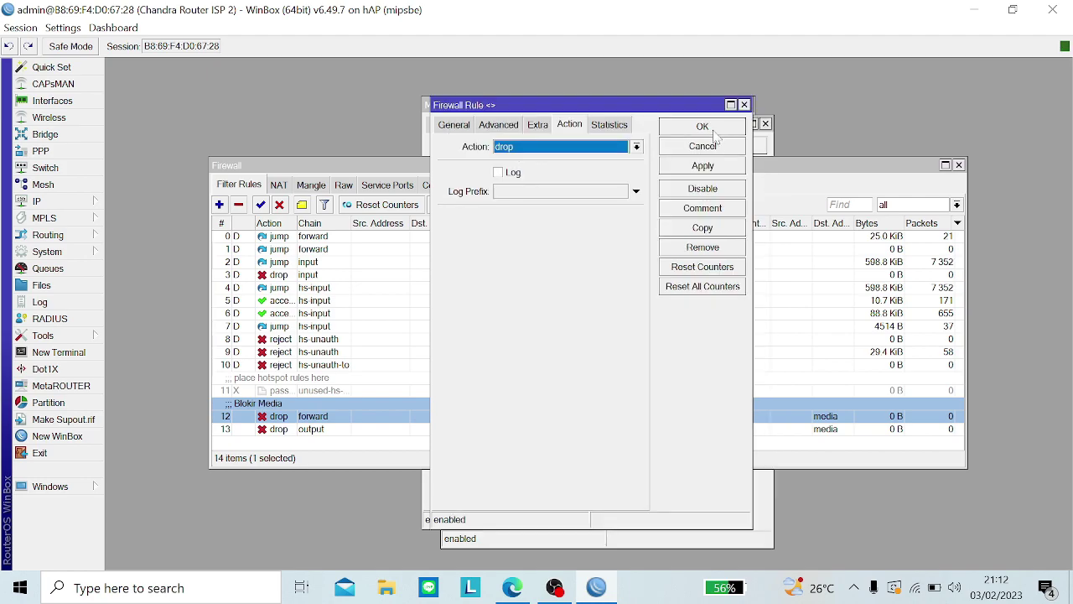
click(714, 133)
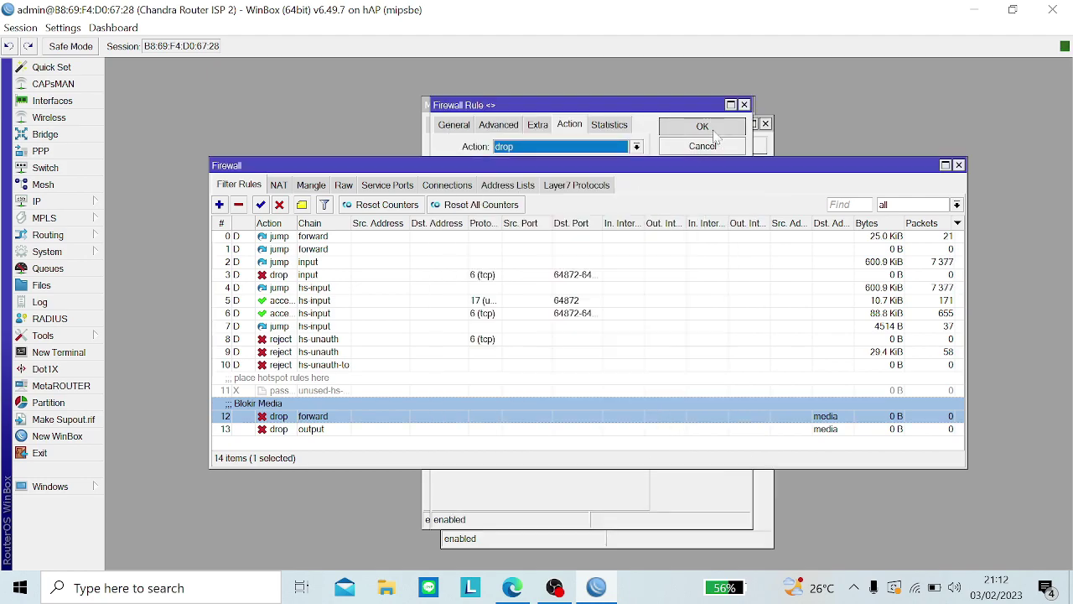
double_click(327, 414)
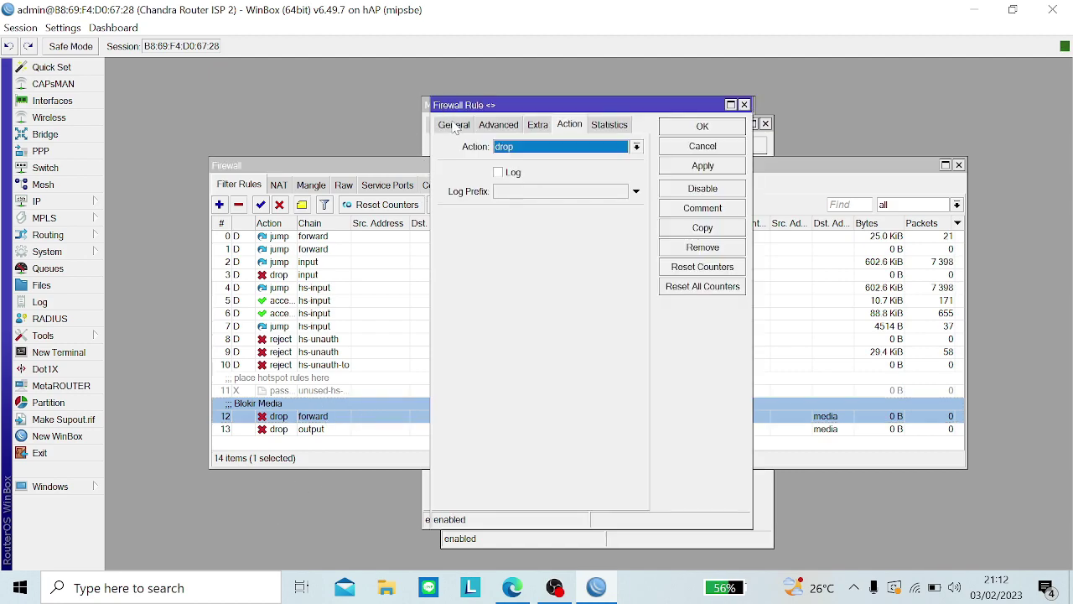
Step: Review rule 12's general, advanced and drop action settings, then cancel without changes
click(453, 124)
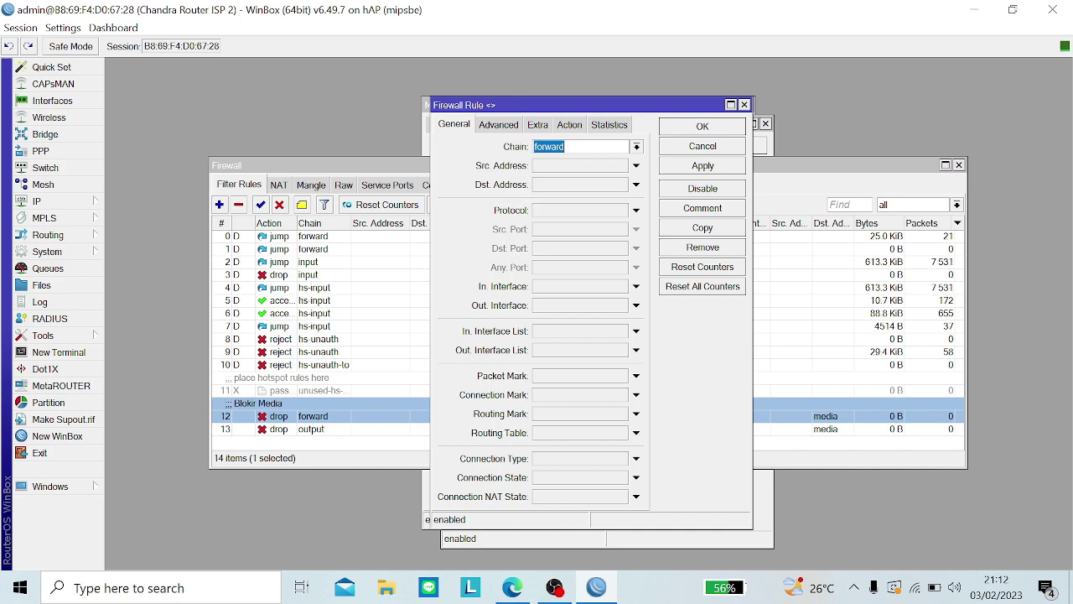
click(506, 125)
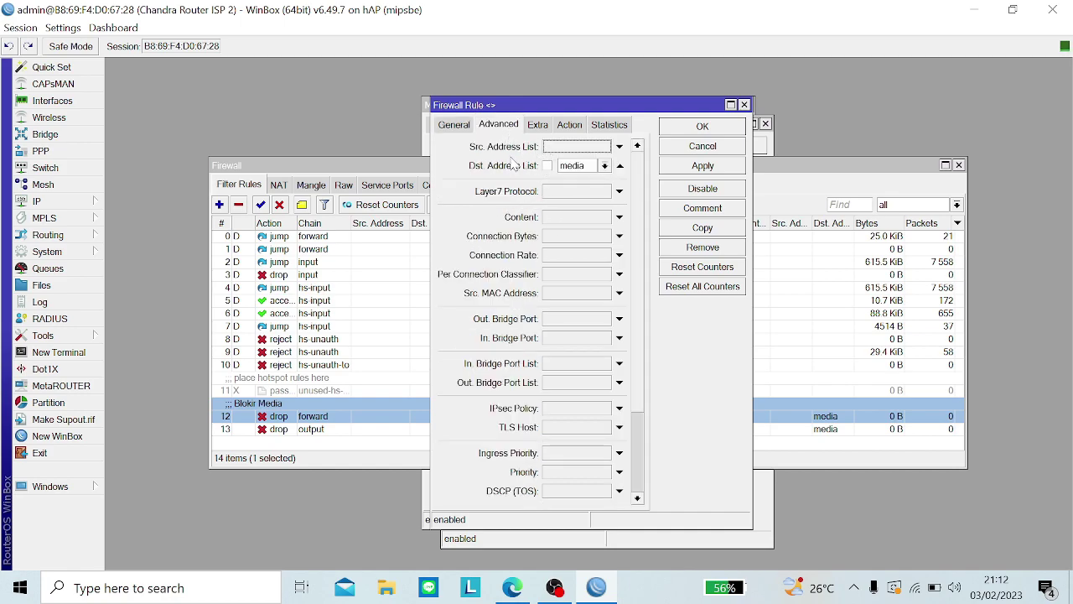
click(411, 168)
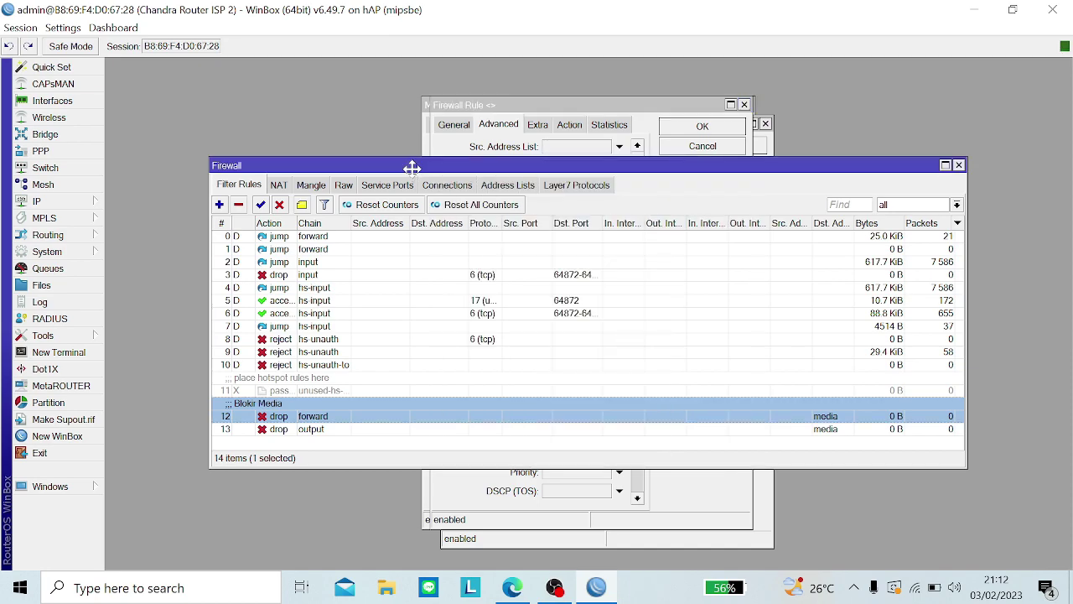
click(508, 185)
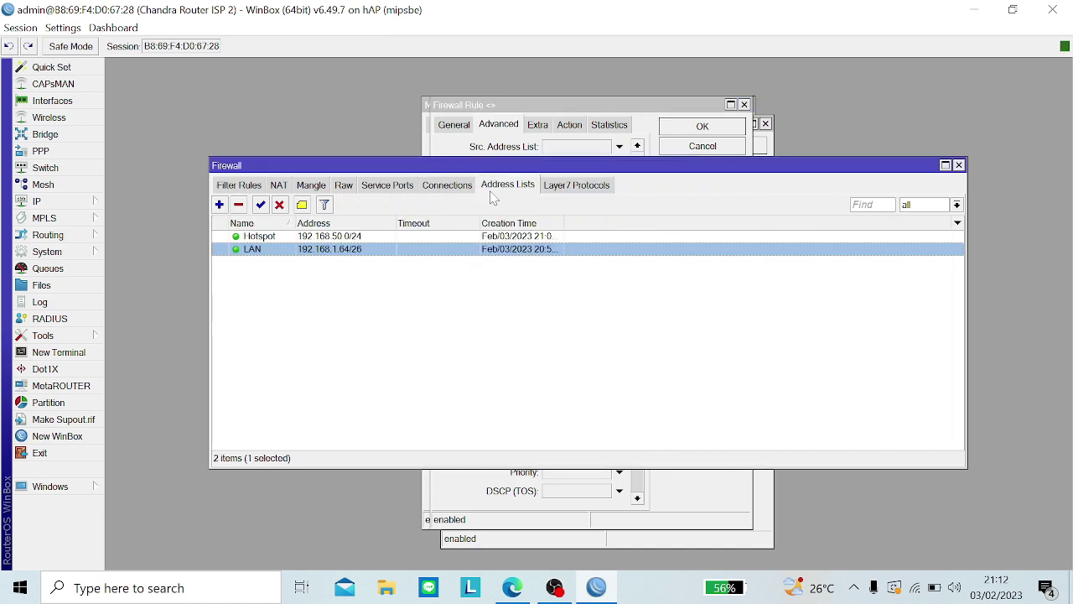
click(239, 185)
click(462, 145)
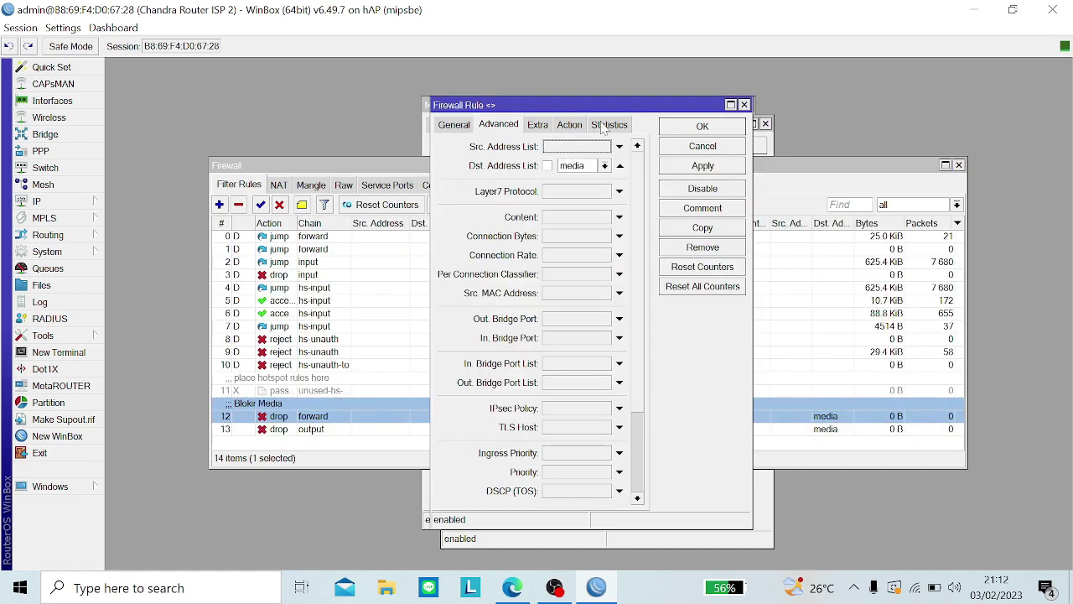
click(571, 124)
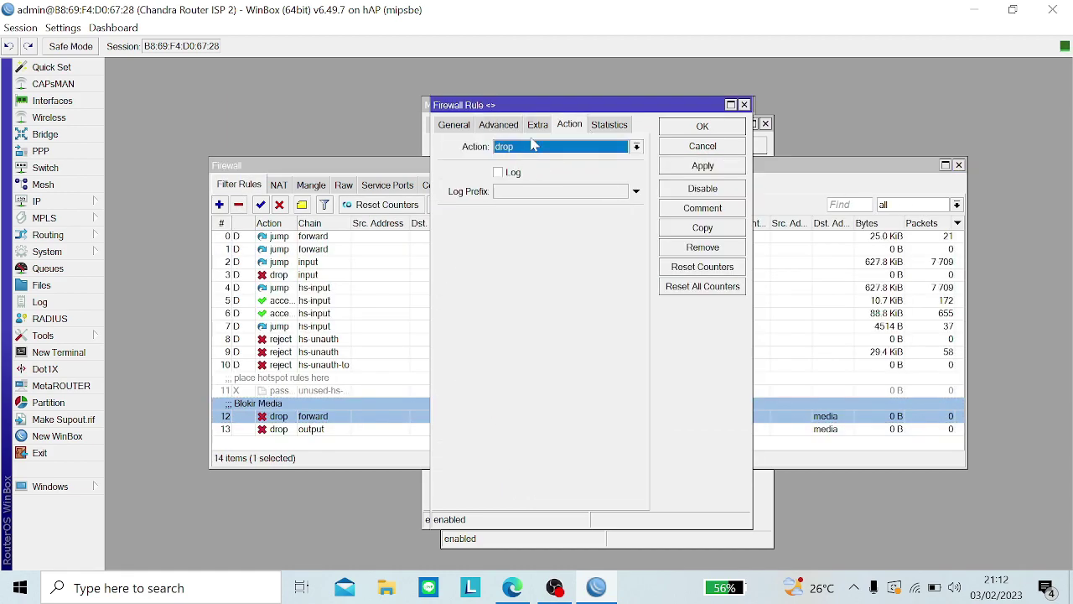
click(713, 147)
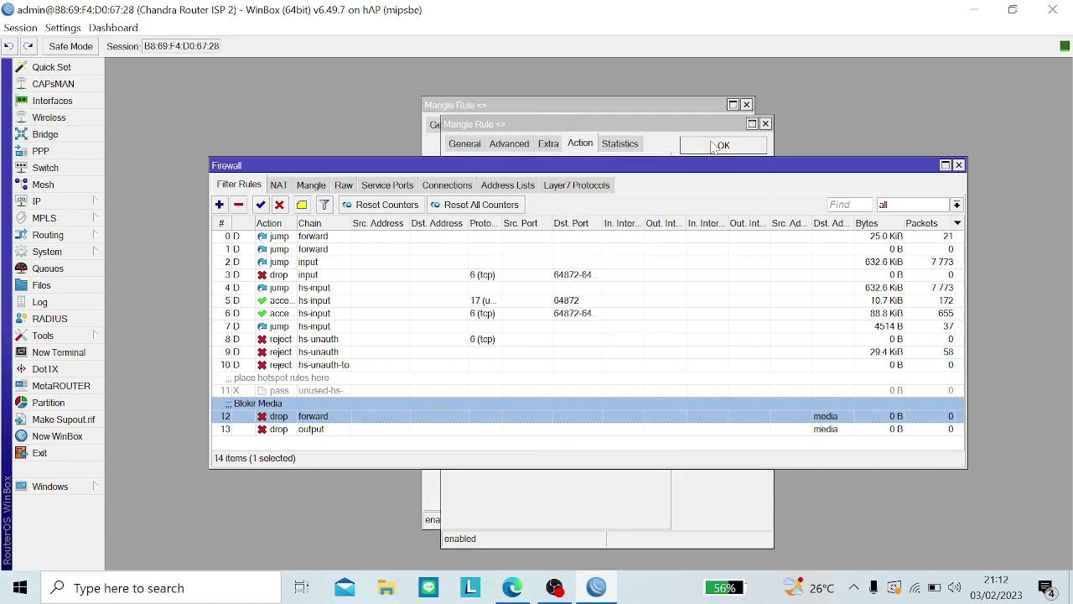
Step: Close both leftover Mangle Rule dialogs and switch to Edge
click(765, 124)
click(747, 104)
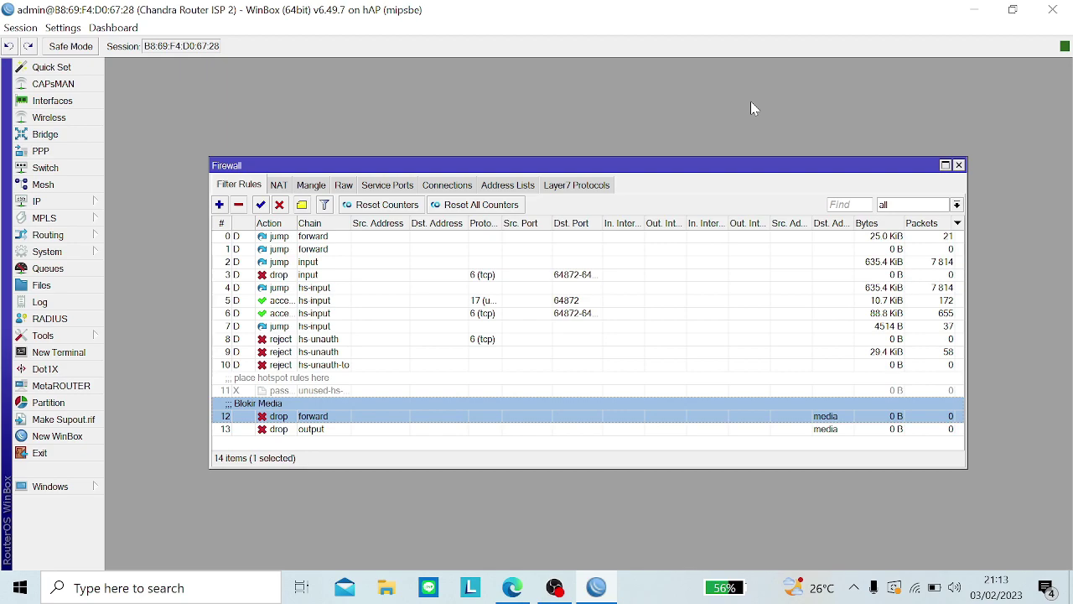
click(512, 587)
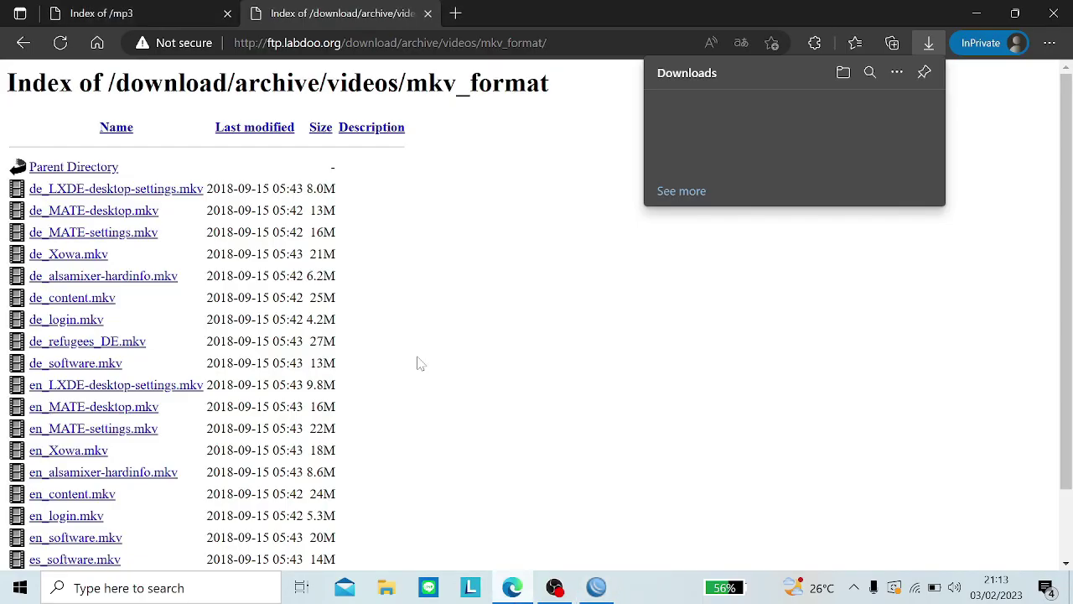
Step: Try opening the Bassinject mp3 in a new tab, check WinBox counters, and close the stuck tab
click(65, 12)
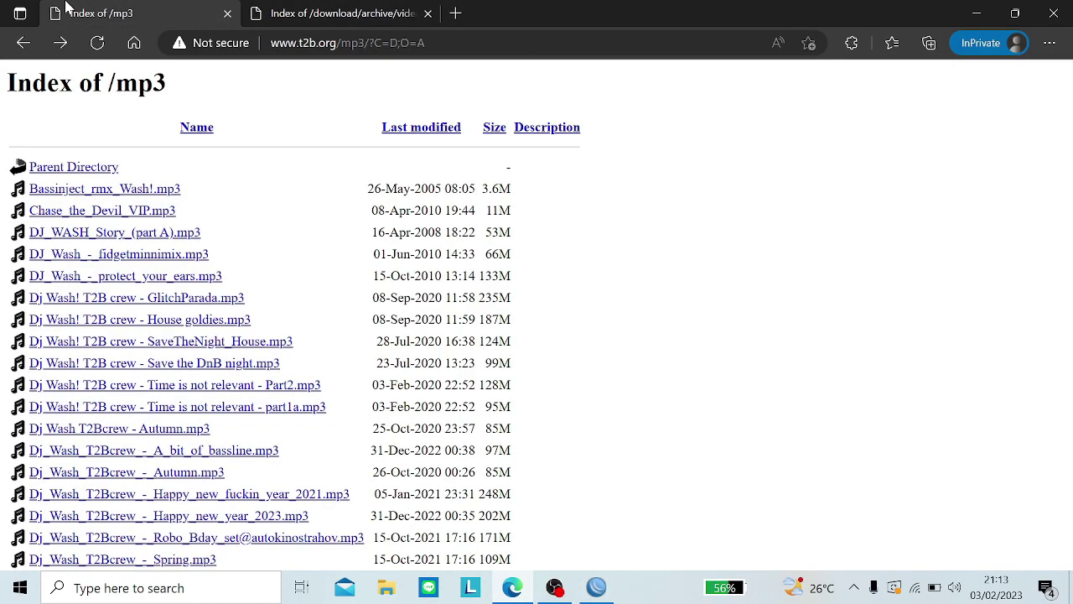
right_click(122, 195)
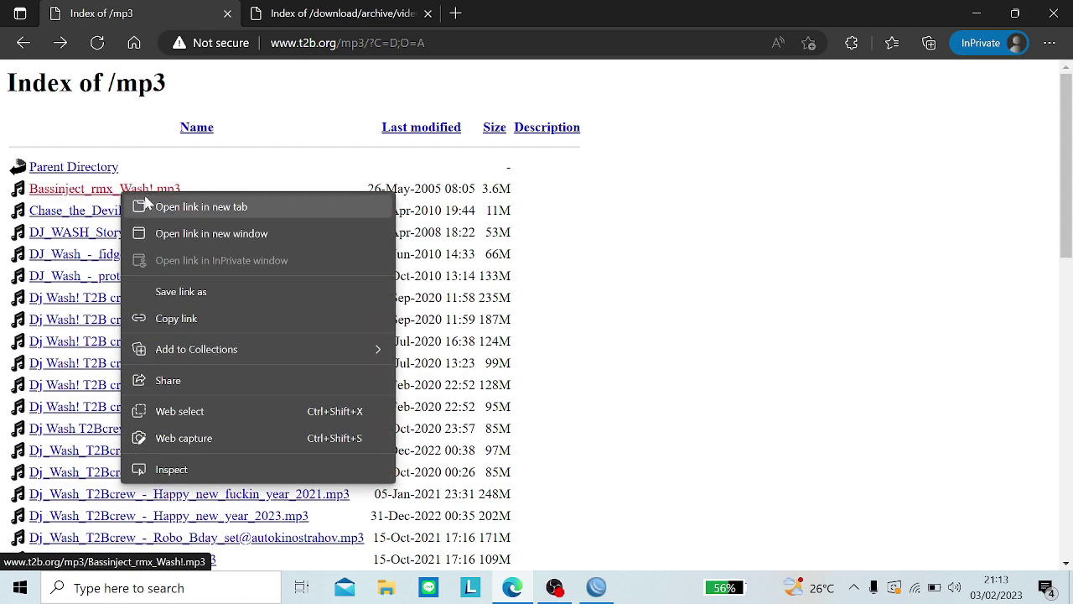
click(154, 206)
click(359, 7)
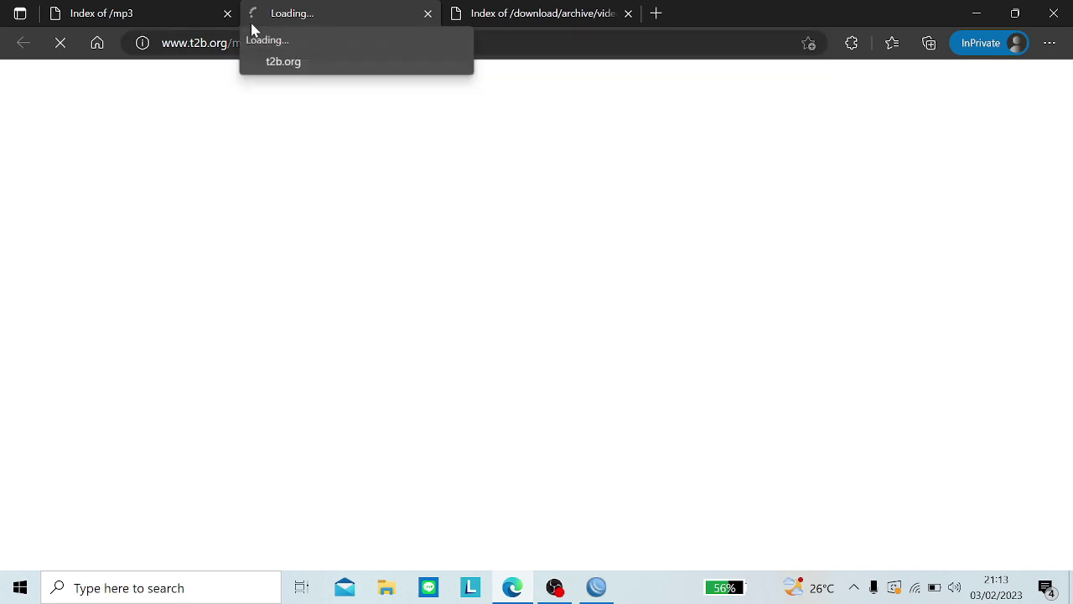
click(596, 587)
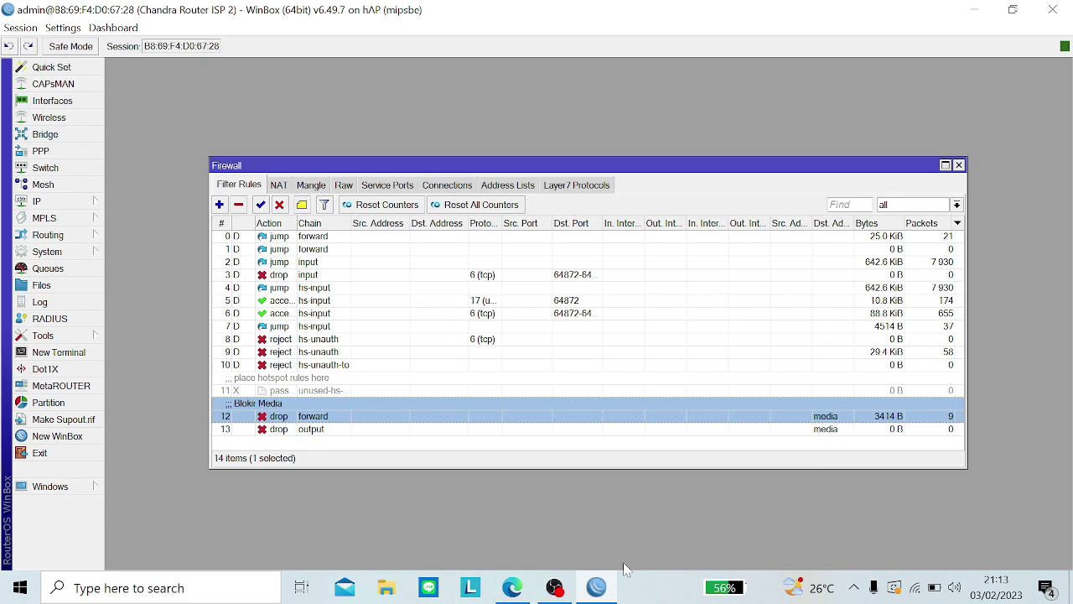
click(513, 587)
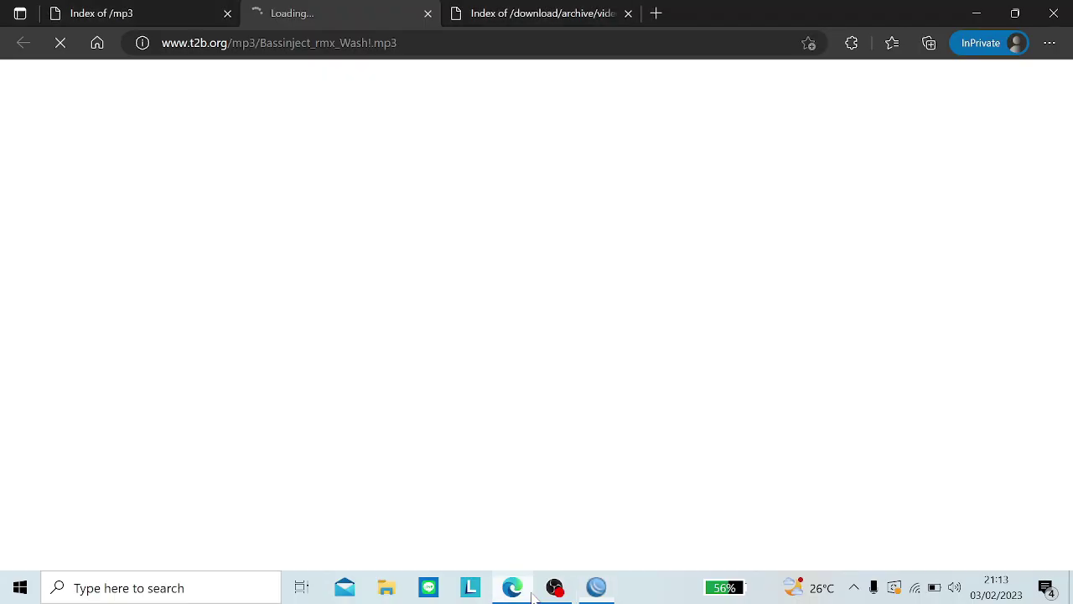
click(427, 15)
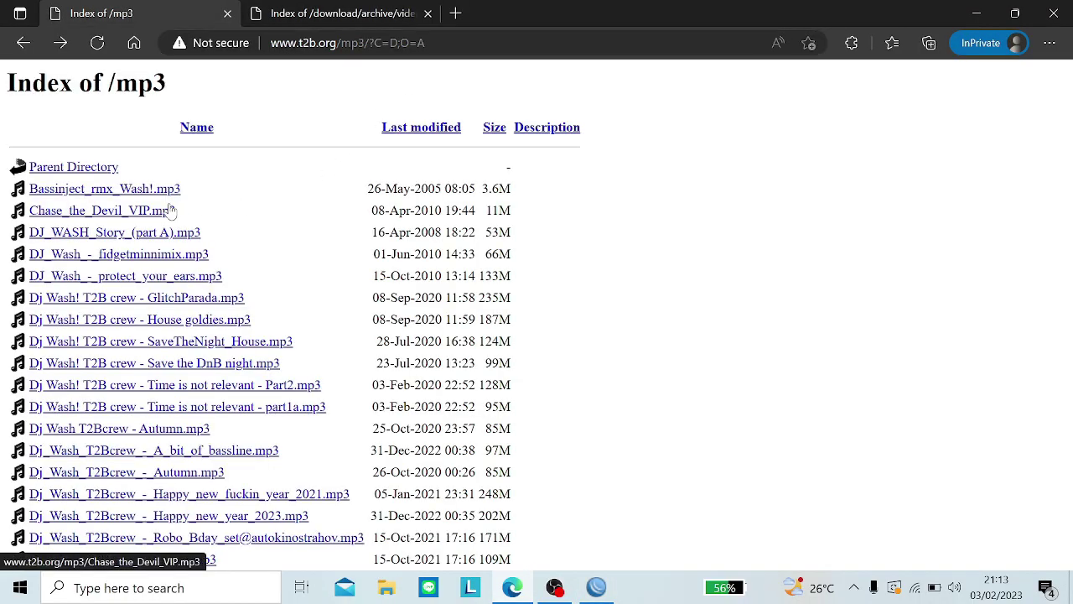
Step: Reload the mkv_format listing, check the counters, decline translation, and minimise Edge
click(255, 12)
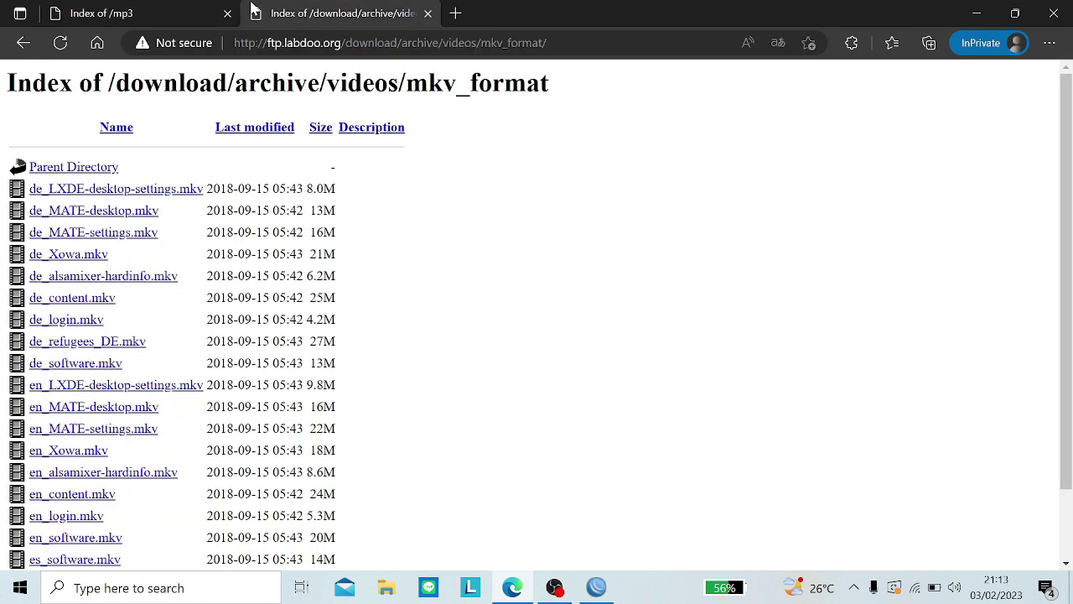
click(132, 190)
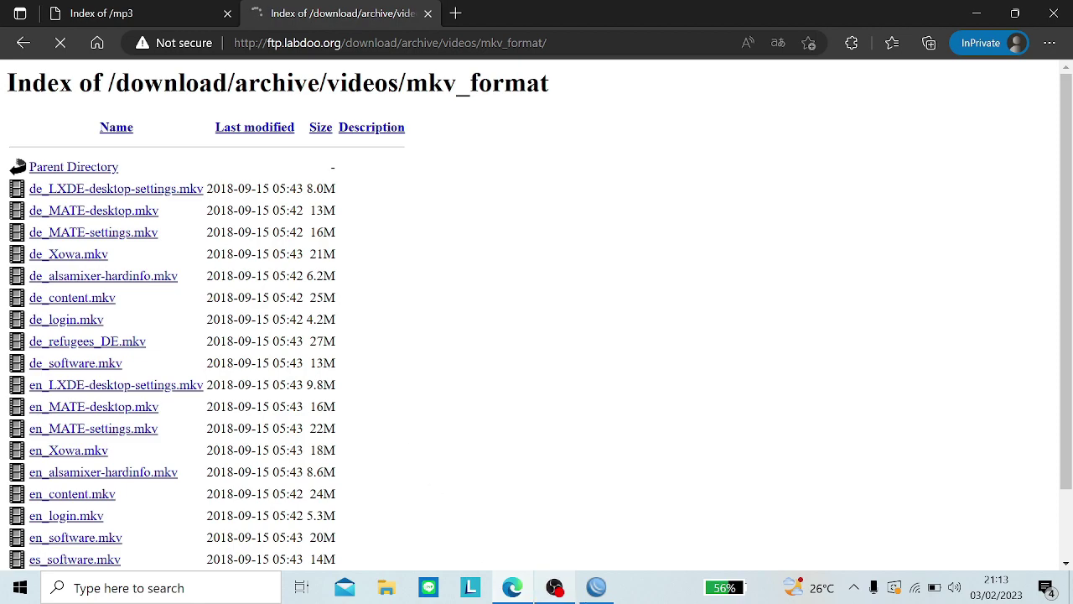
click(596, 587)
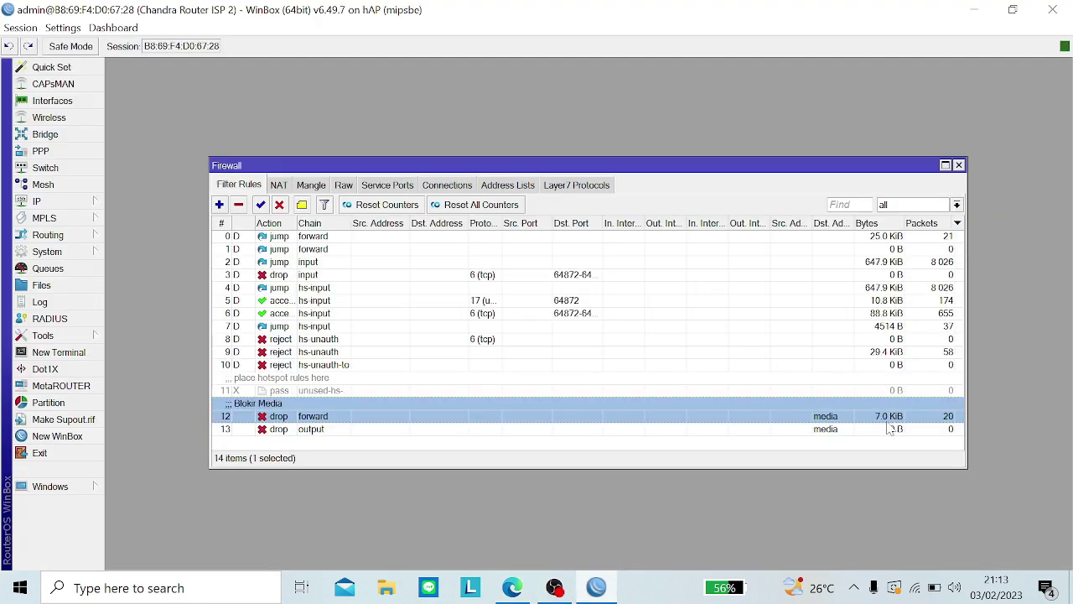
click(526, 595)
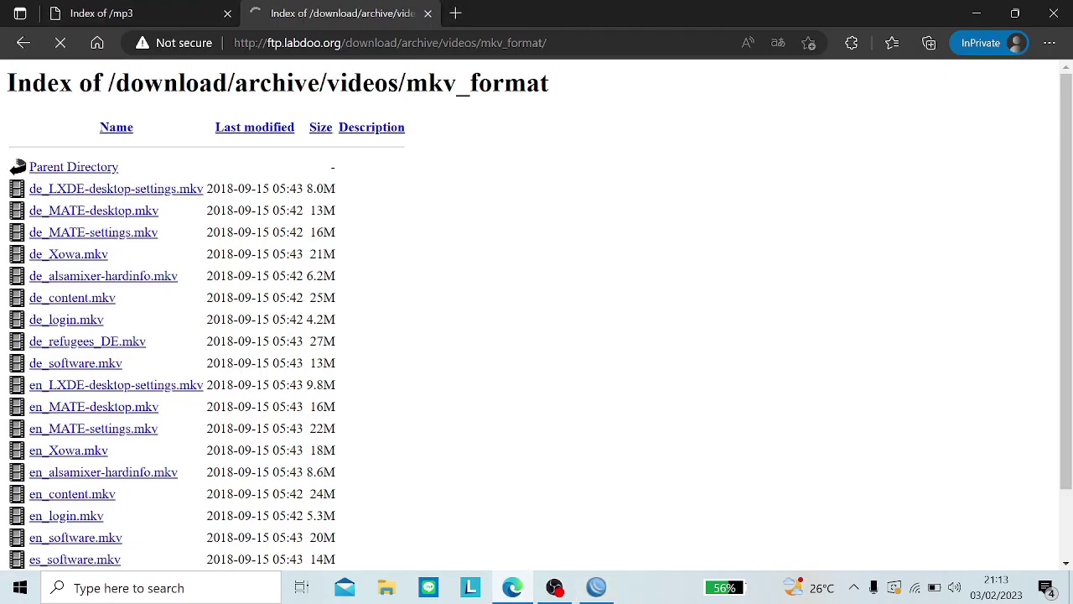
click(24, 49)
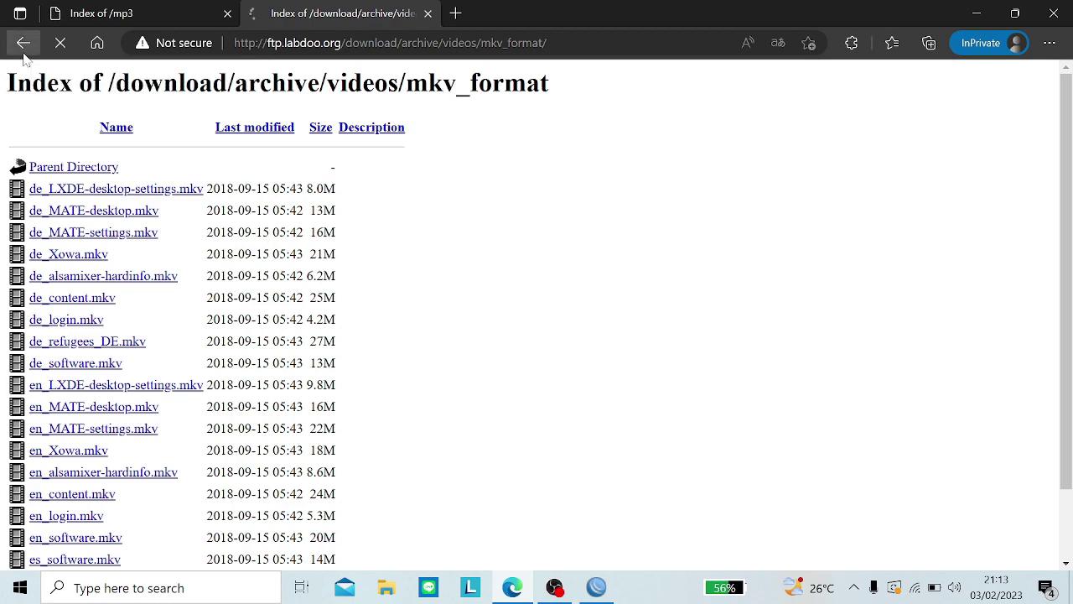
click(59, 46)
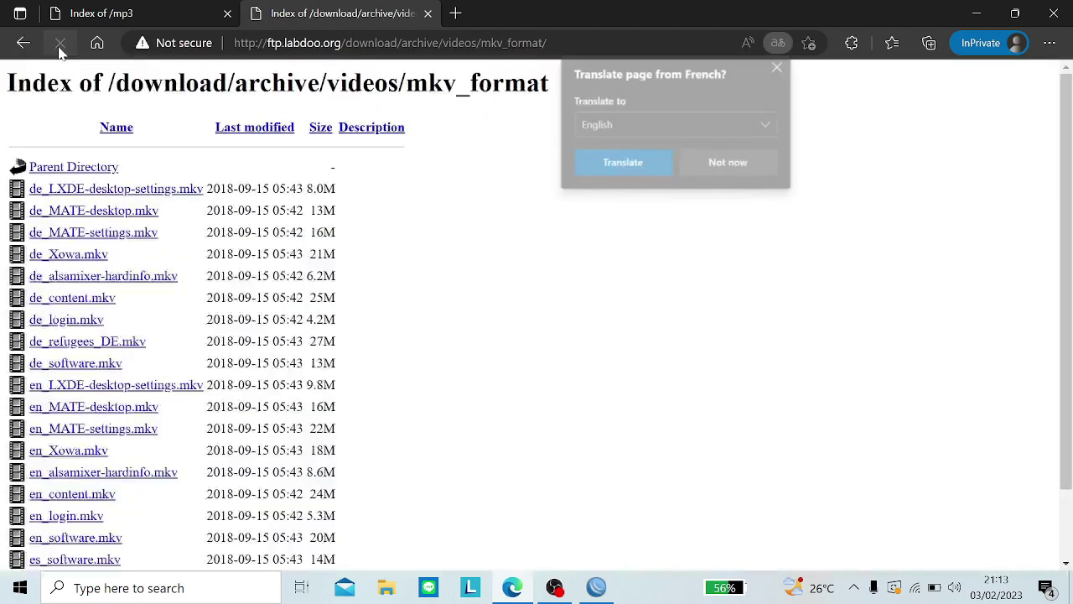
click(740, 162)
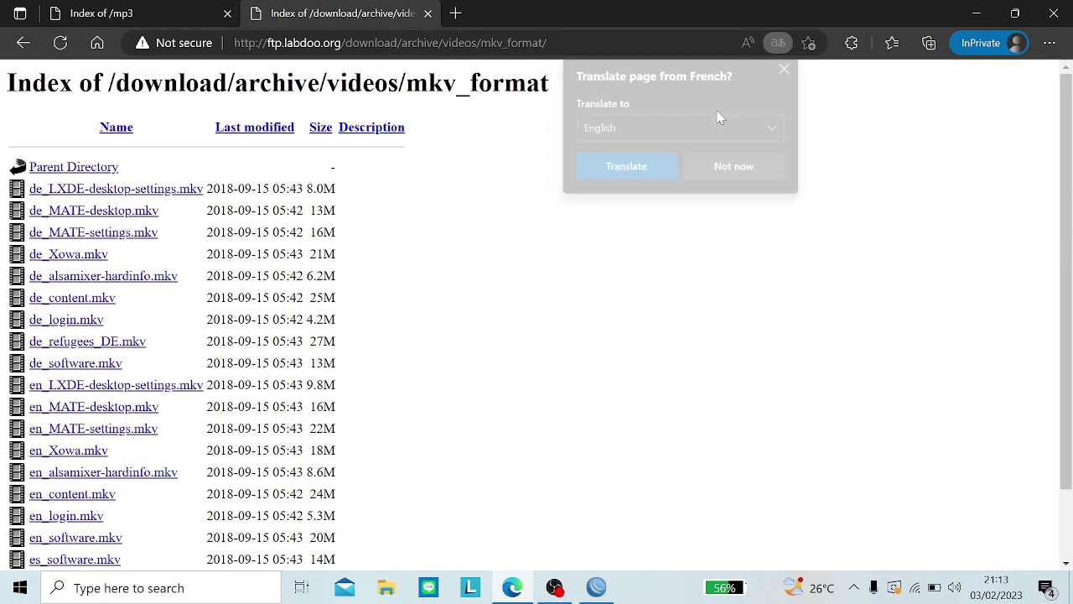
click(973, 14)
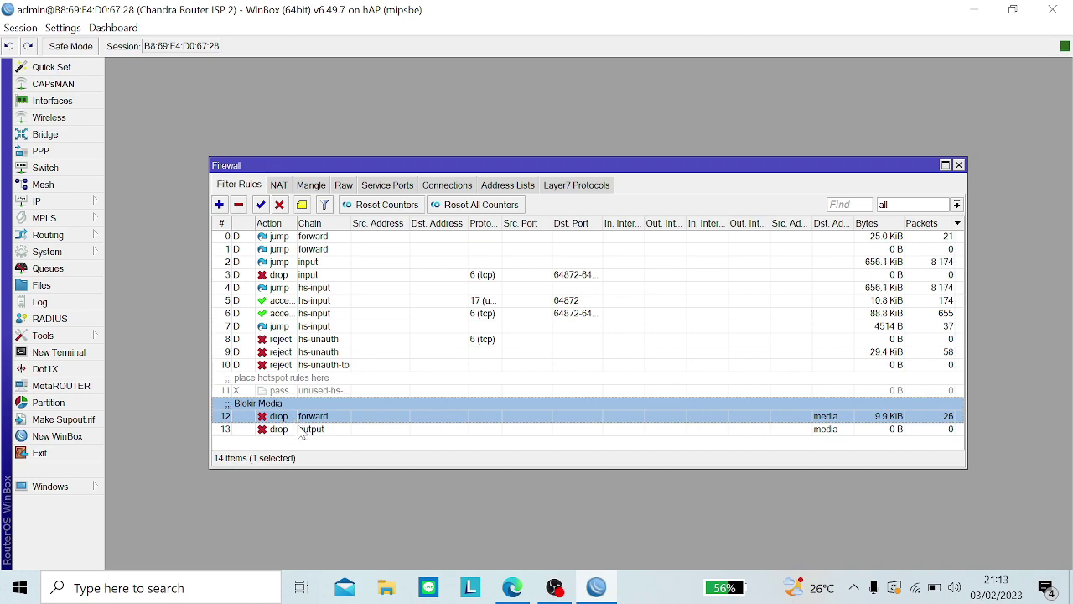
Step: Disable both Blokir Media filter rules, reset counters, and remove all tracked connections
shift+click(303, 432)
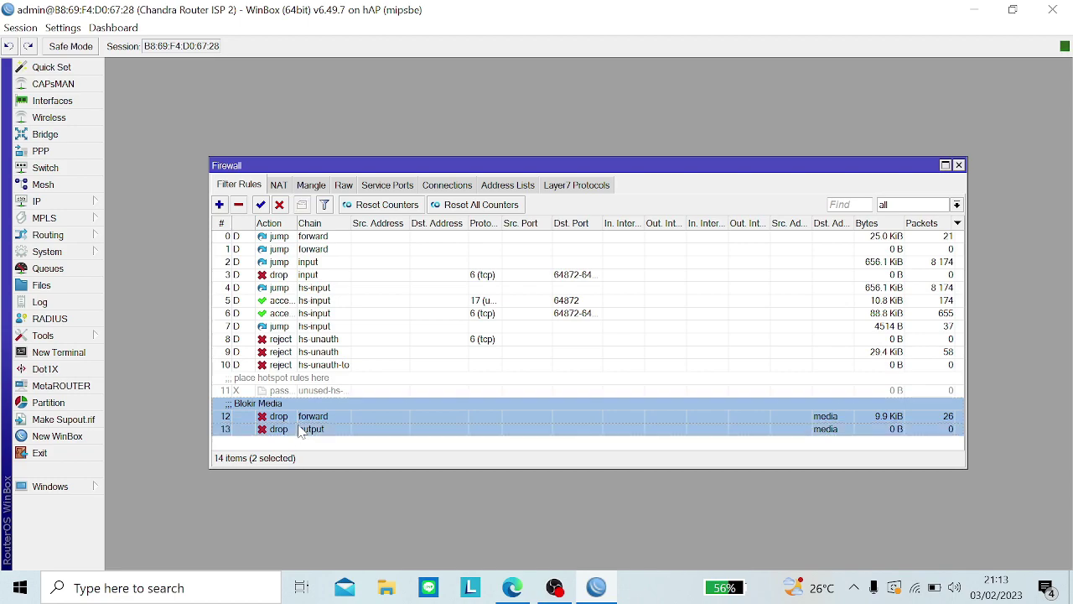
click(279, 205)
click(475, 204)
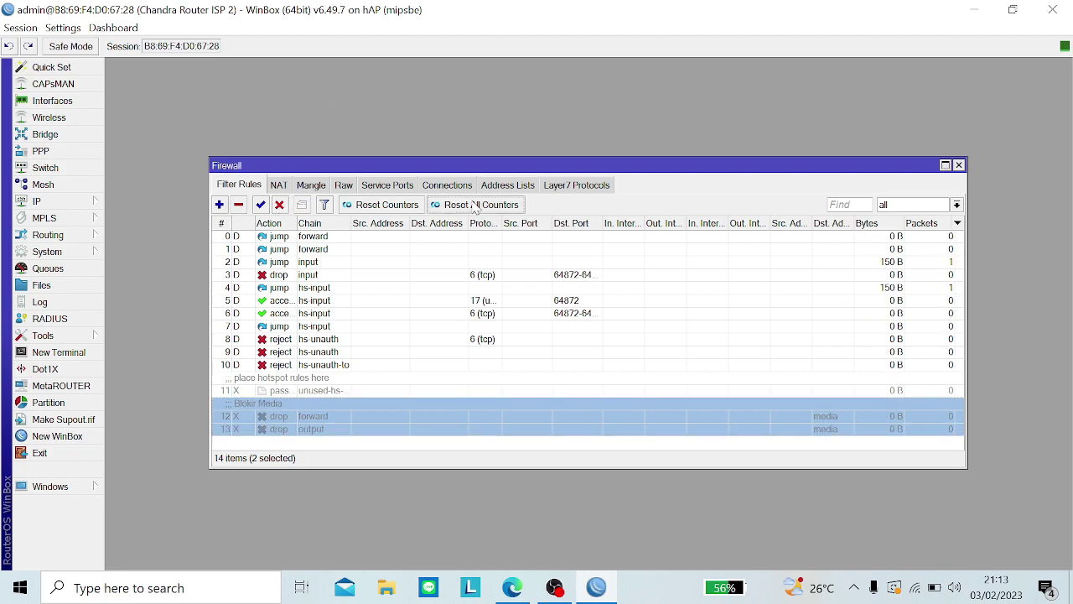
click(375, 187)
click(451, 185)
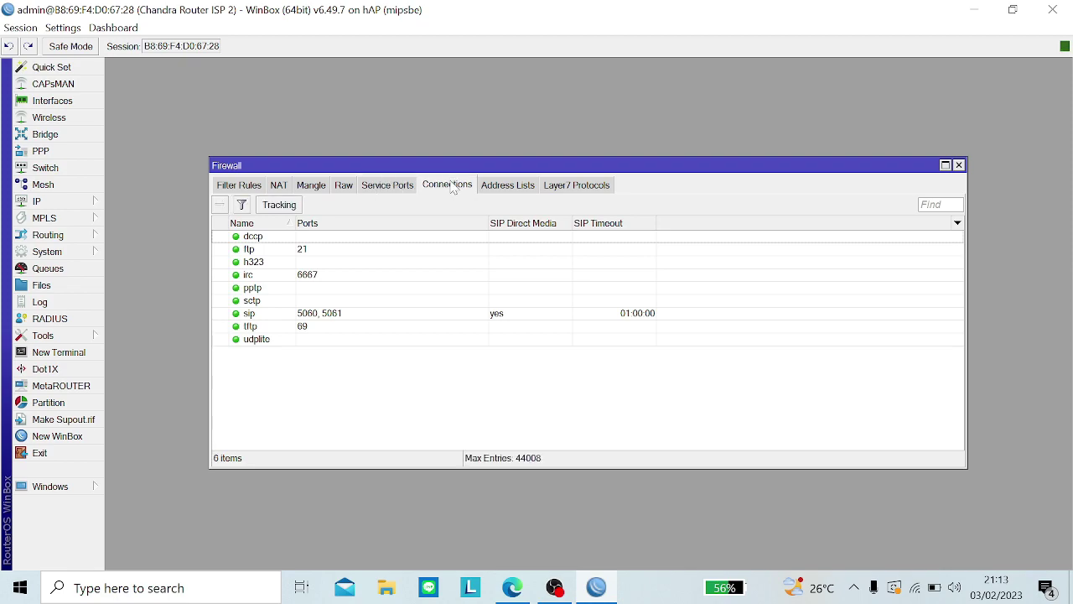
key(ctrl+a)
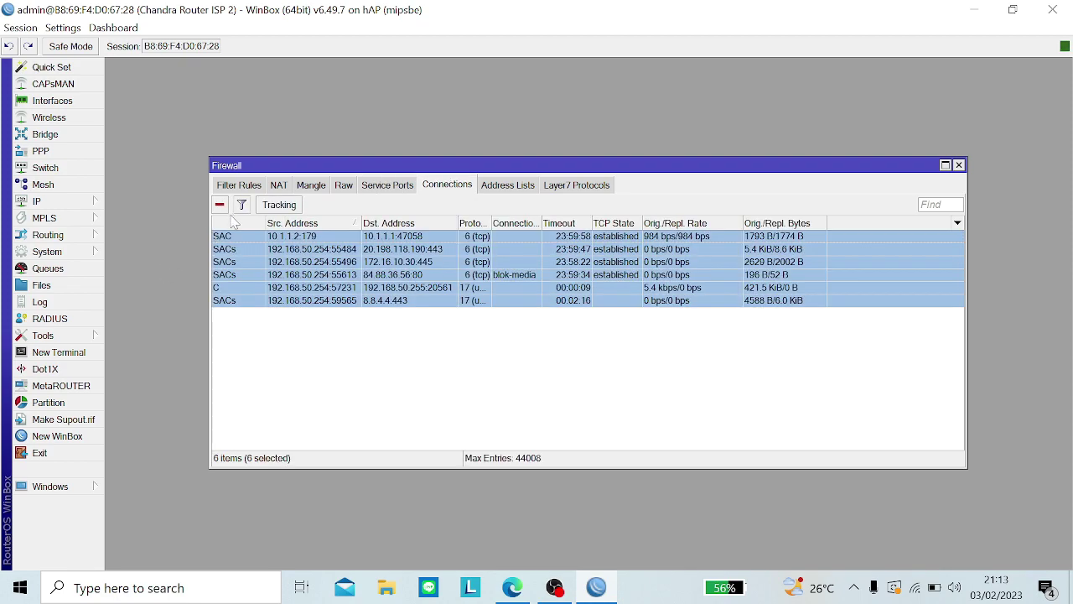
click(221, 207)
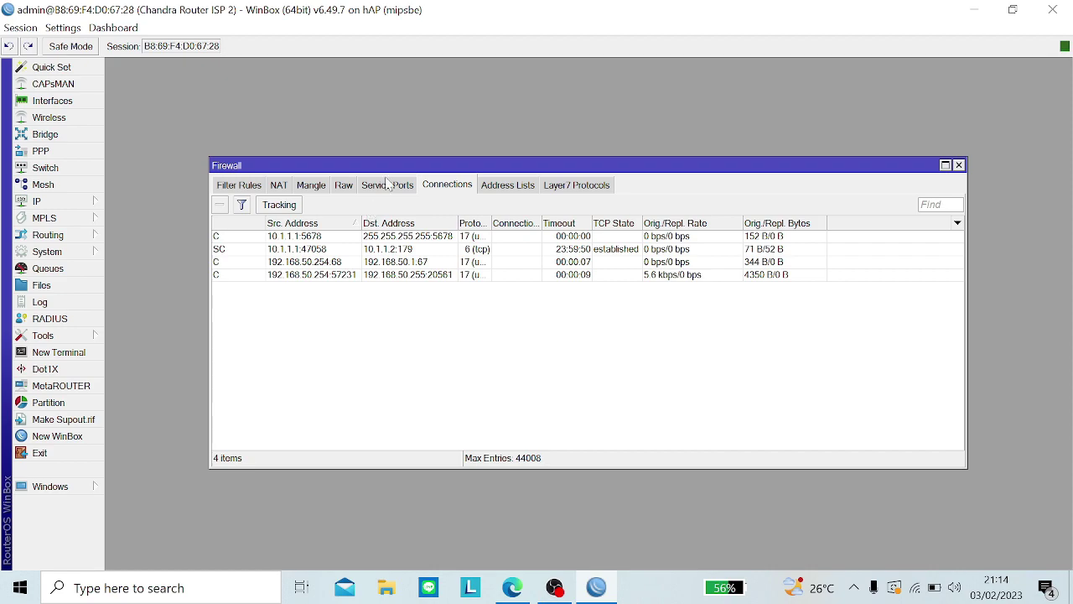
Step: Reset both Mangle rules' counters to 0 B and return to Edge
click(340, 188)
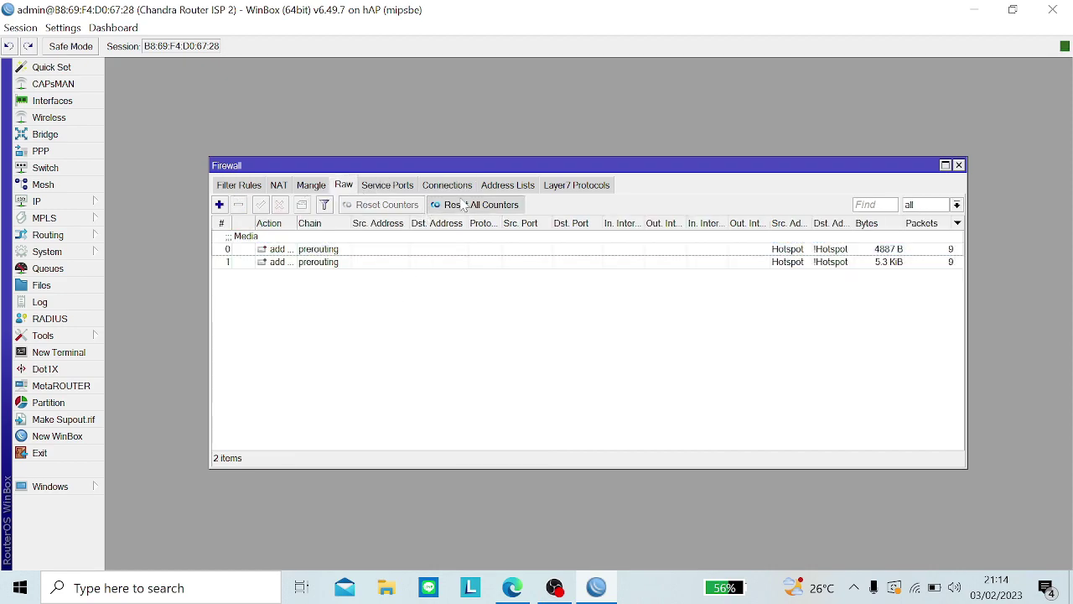
click(393, 186)
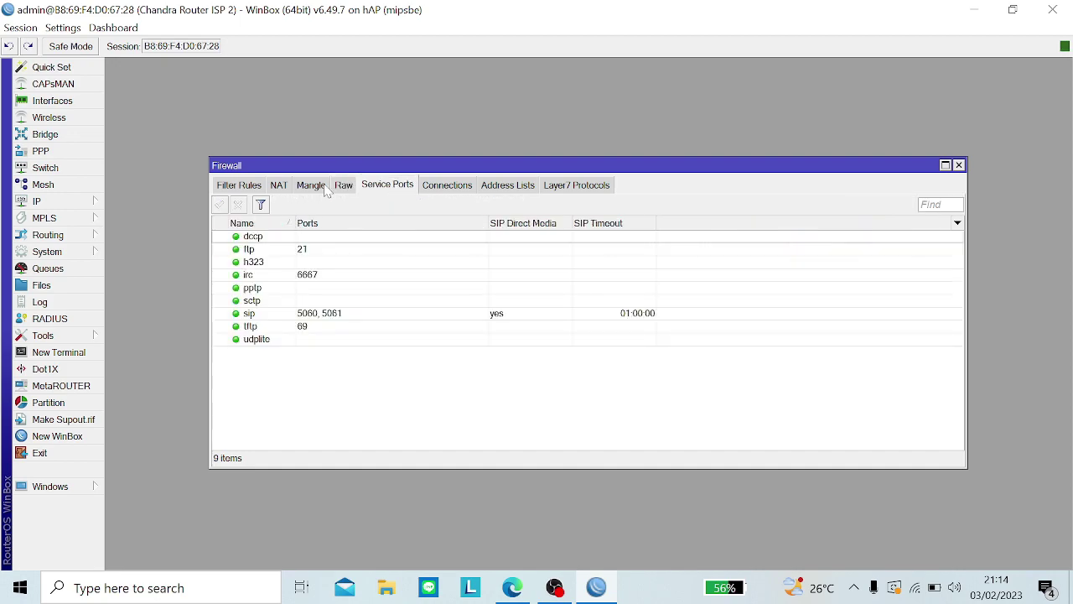
click(319, 187)
click(465, 208)
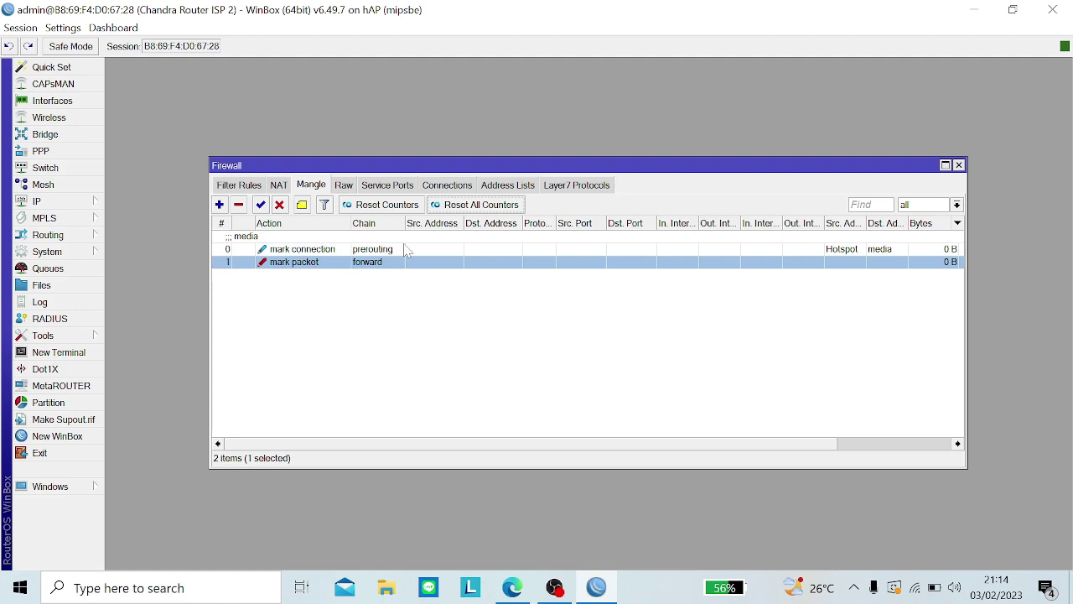
click(507, 587)
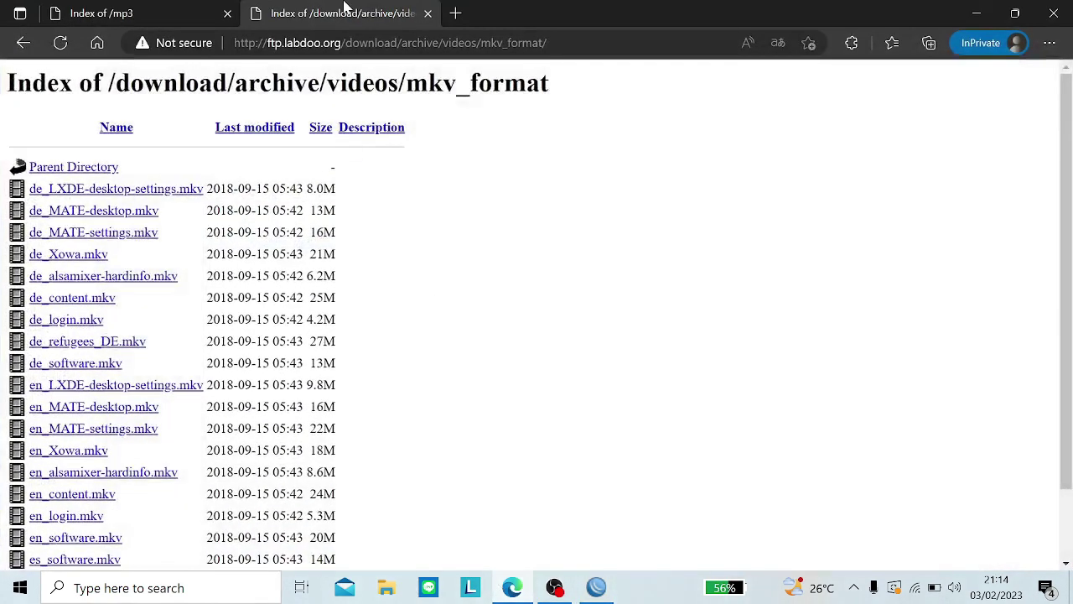
Step: Search Bing for 'bilhanet facebook' in a new InPrivate tab
click(454, 14)
text(bil)
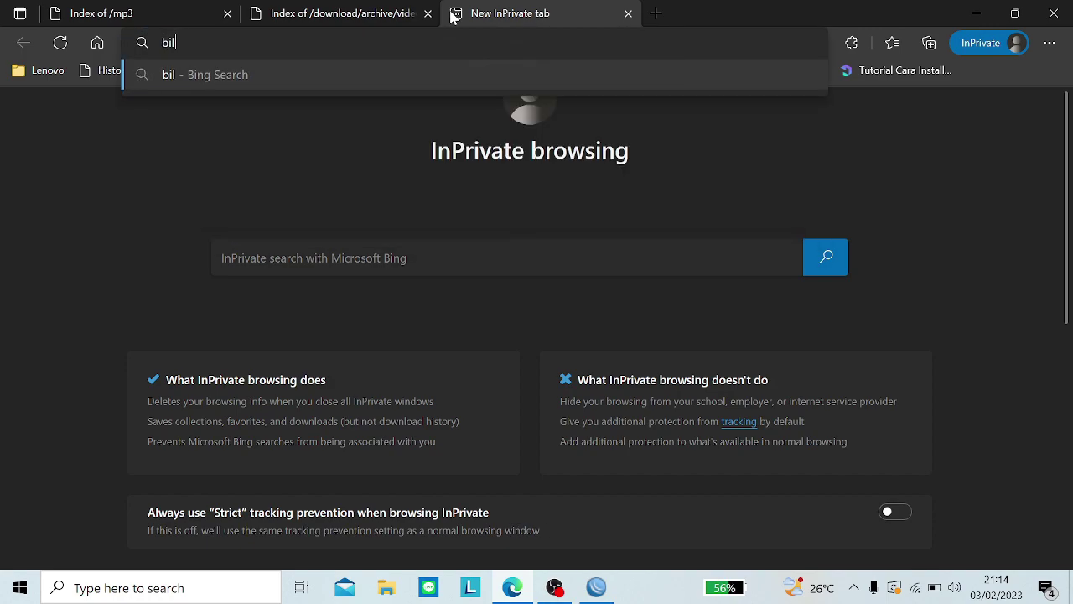
text(h)
key(Caps_Lock)
text(NE)
key(Caps_Lock)
text(=)
key(BackSpace)
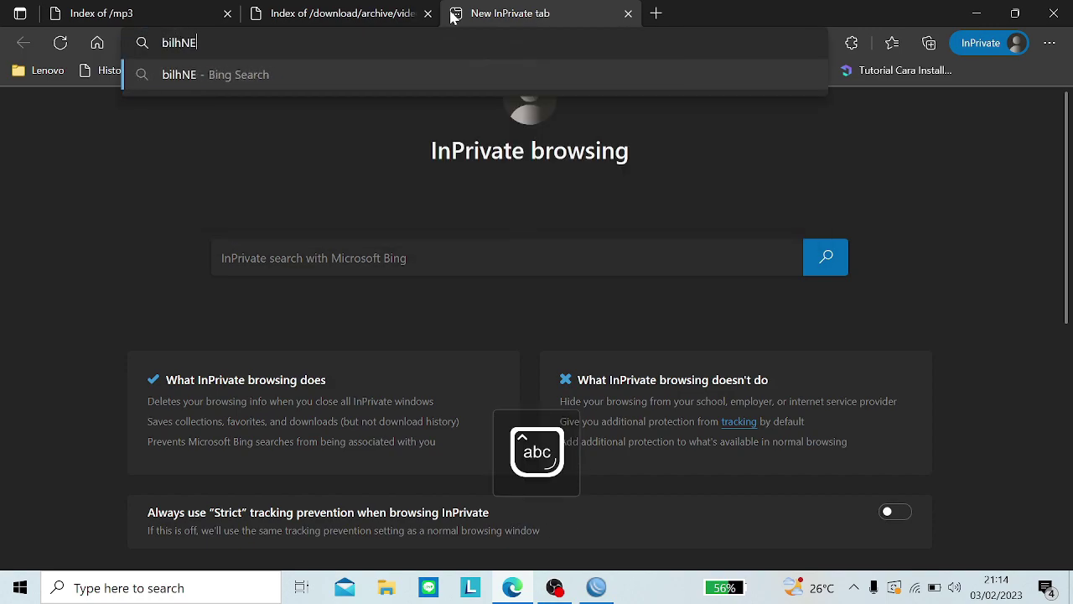
key(BackSpace)
key(BackSpace)
key(BackSpace)
key(BackSpace)
key(BackSpace)
key(BackSpace)
text(bih)
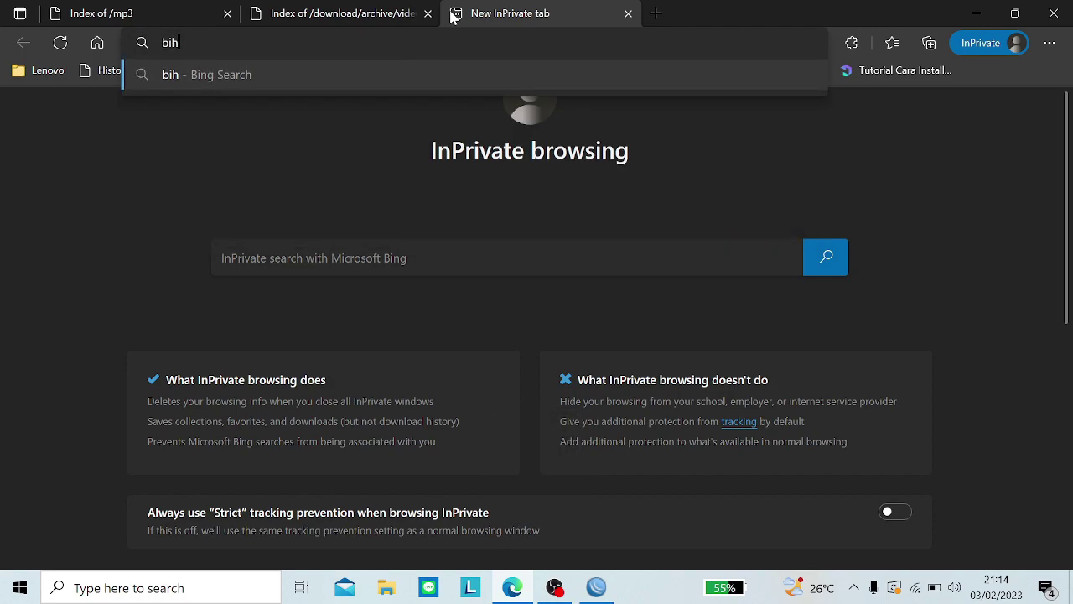
key(BackSpace)
text(lhanet a)
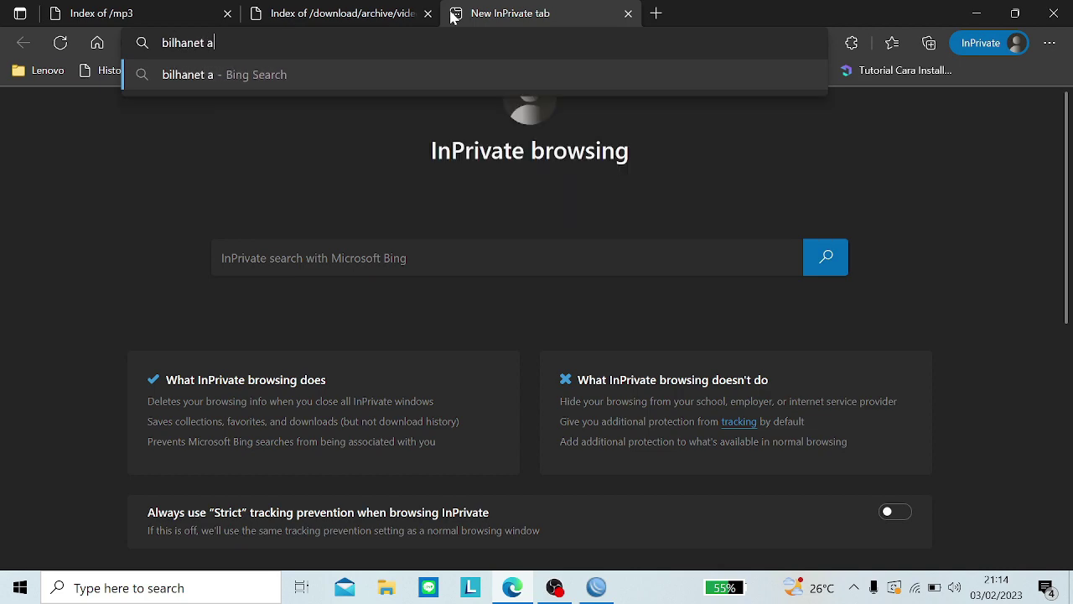
key(BackSpace)
text(fac)
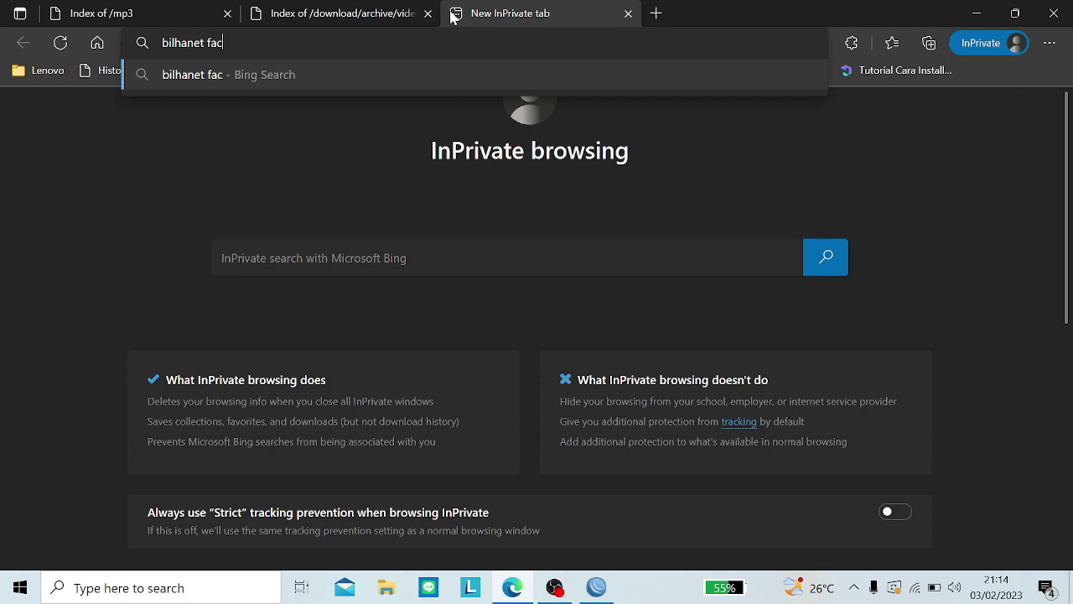
text(ebook)
key(Return)
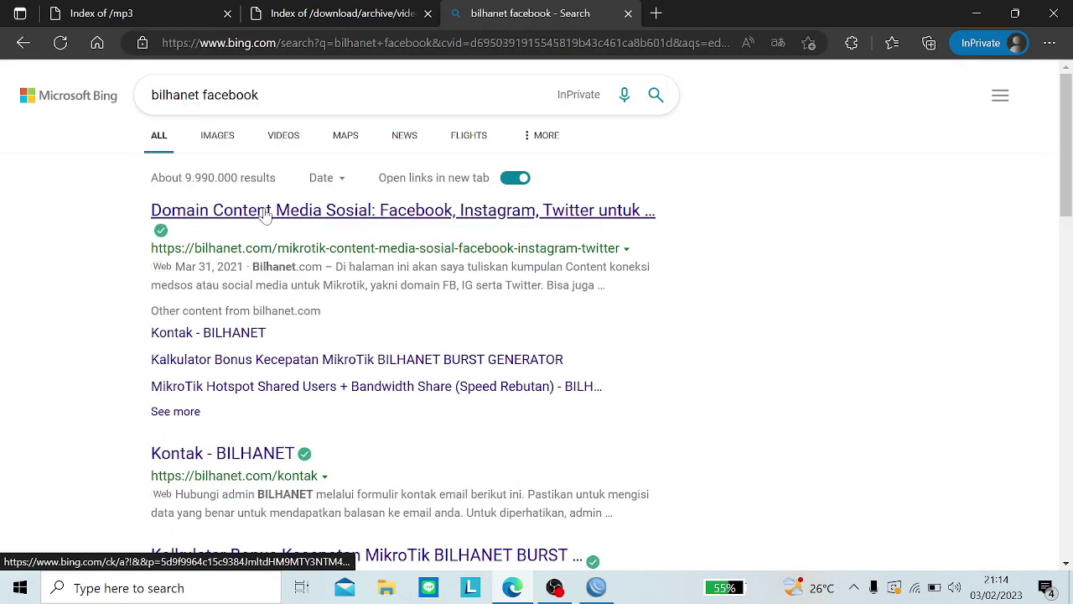
Step: Open the bilhanet.com article, close the search tab, and scroll to its Facebook domain list
click(265, 211)
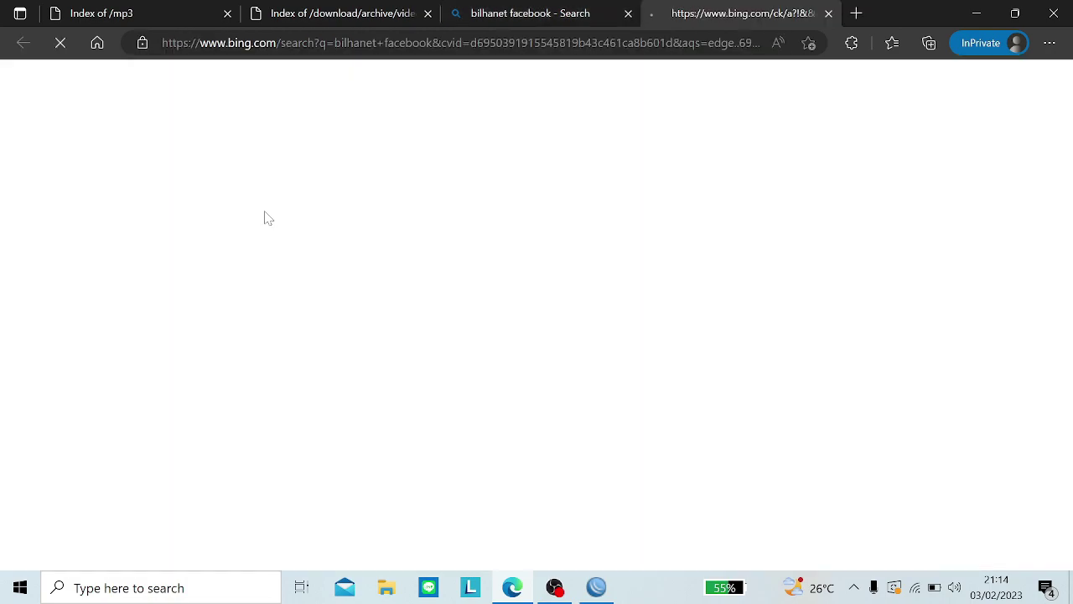
click(629, 13)
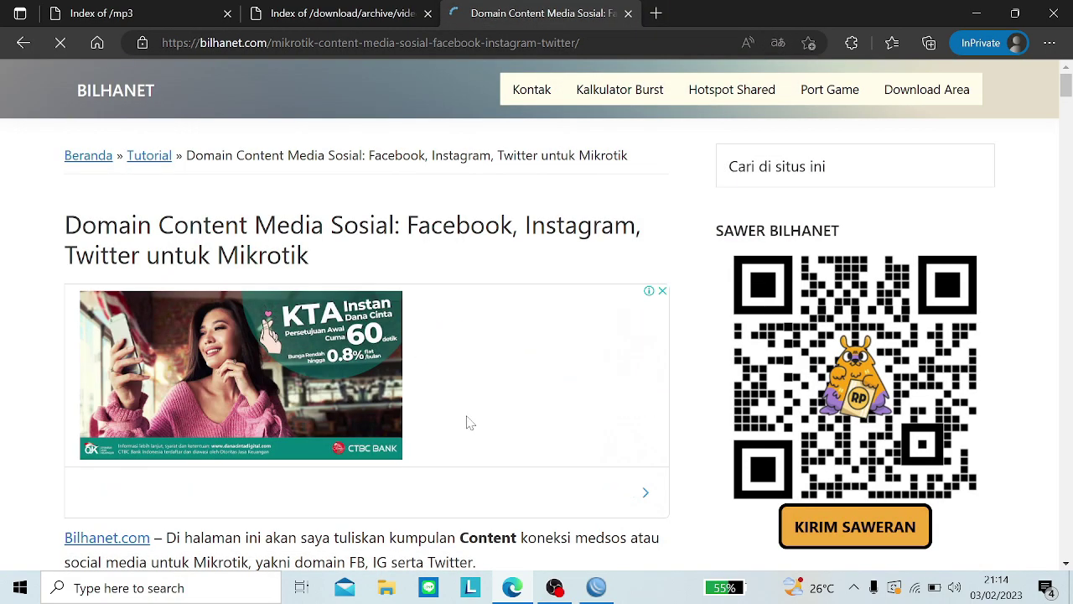
scroll(467, 423, down, 5)
scroll(468, 424, down, 4)
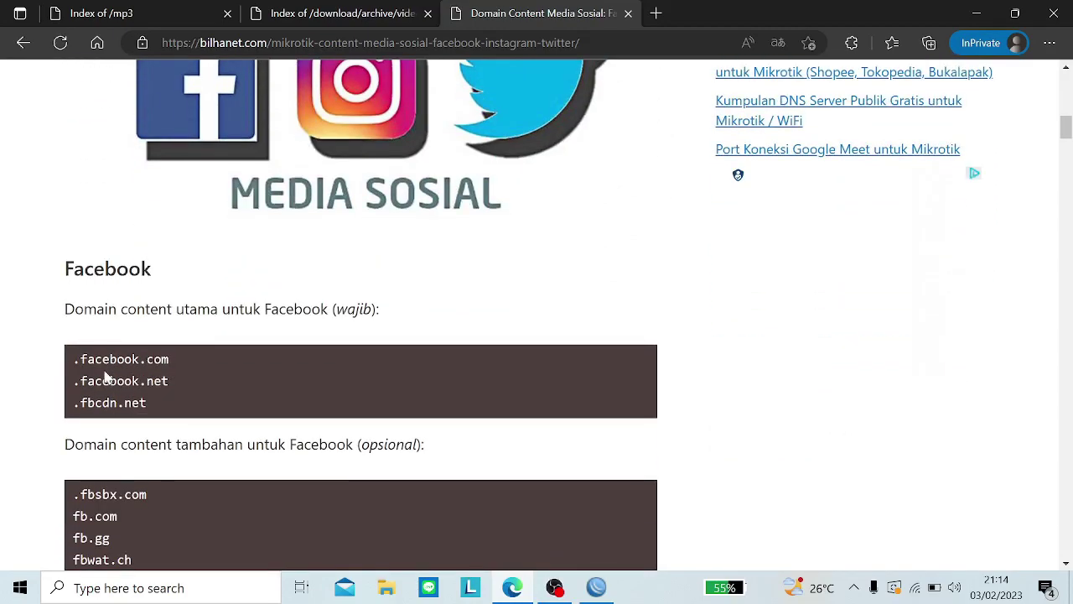
triple_click(94, 375)
drag(87, 360, 95, 360)
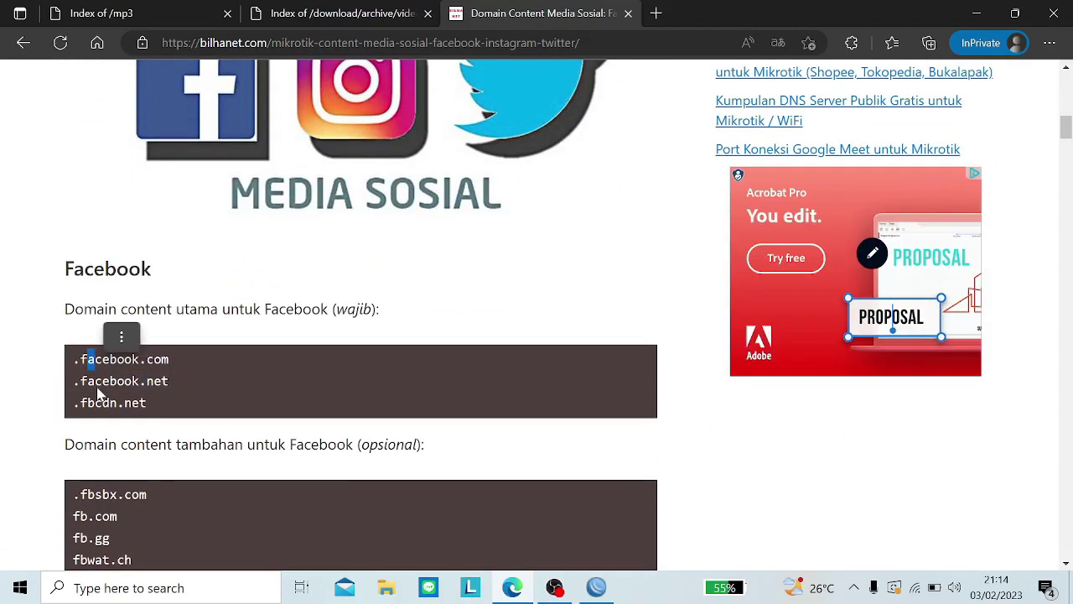
scroll(174, 390, down, 2)
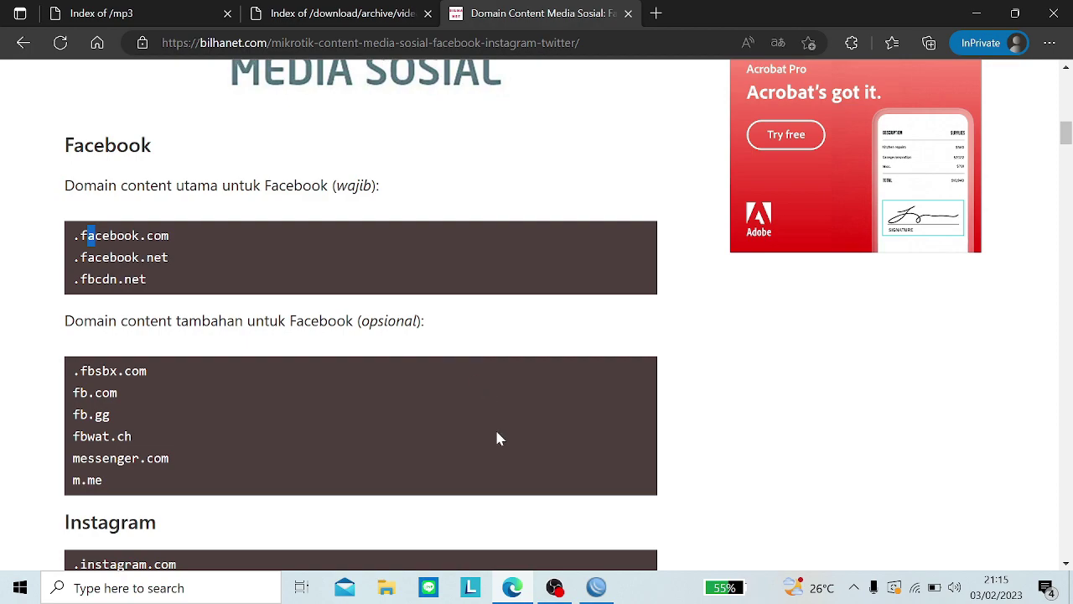
Step: Snap WinBox to the right half and Edge to the left half
click(596, 587)
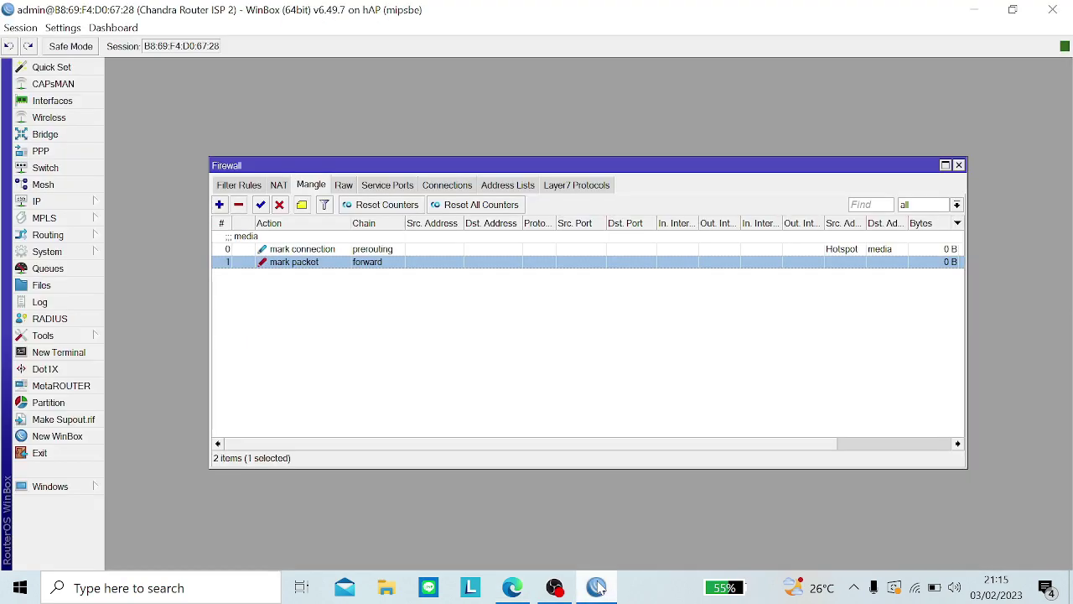
drag(738, 9, 1072, 201)
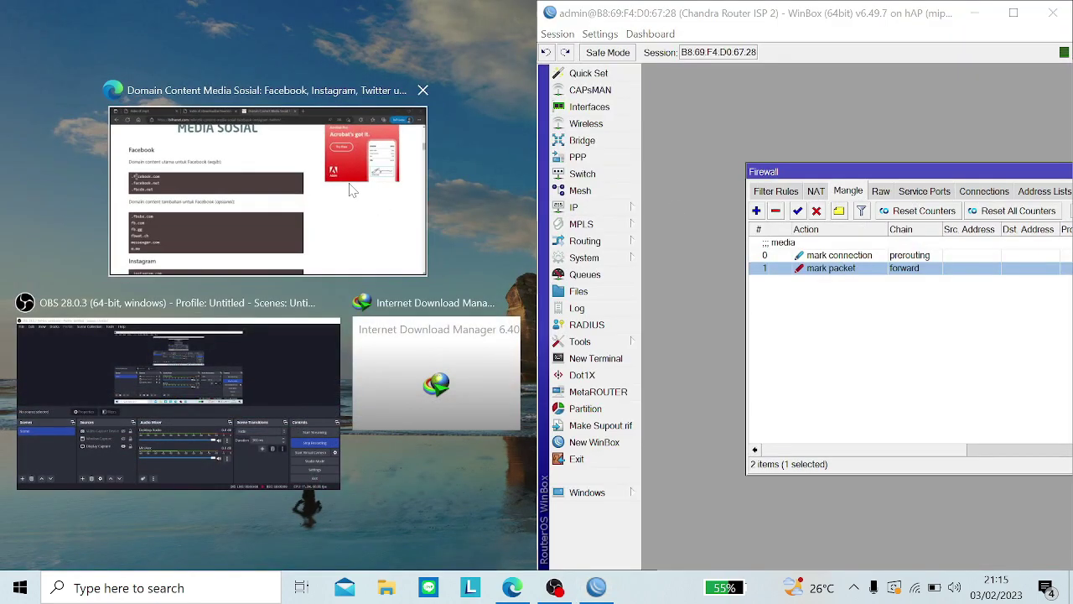
click(390, 210)
drag(937, 176, 878, 178)
Step: Add a new Raw rule with Src. Address List LAN and Dst. Address List !LAN, and copy .facebook.com
click(819, 197)
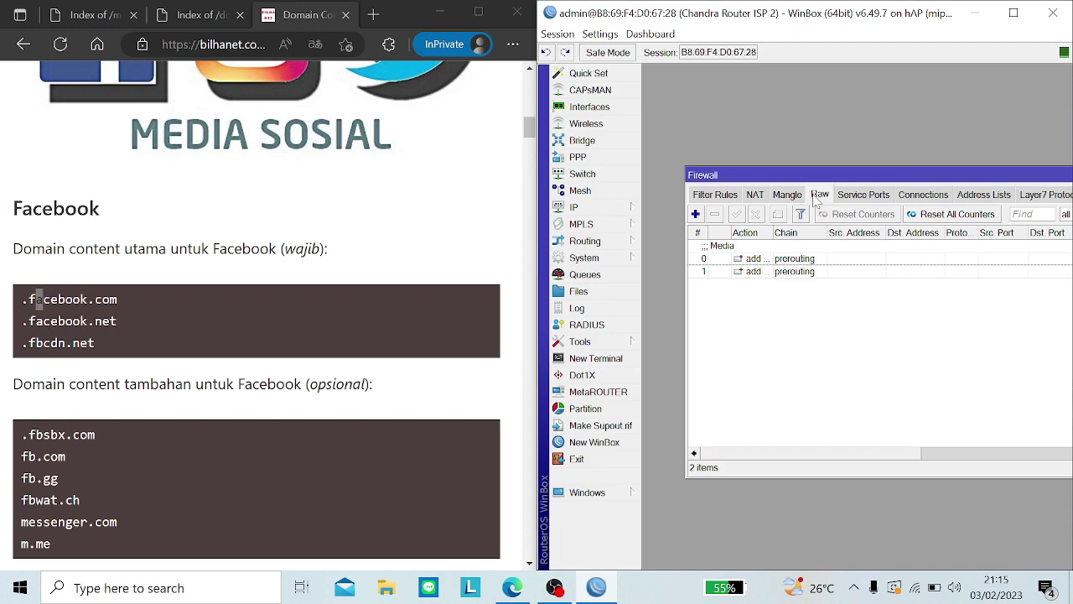
click(696, 214)
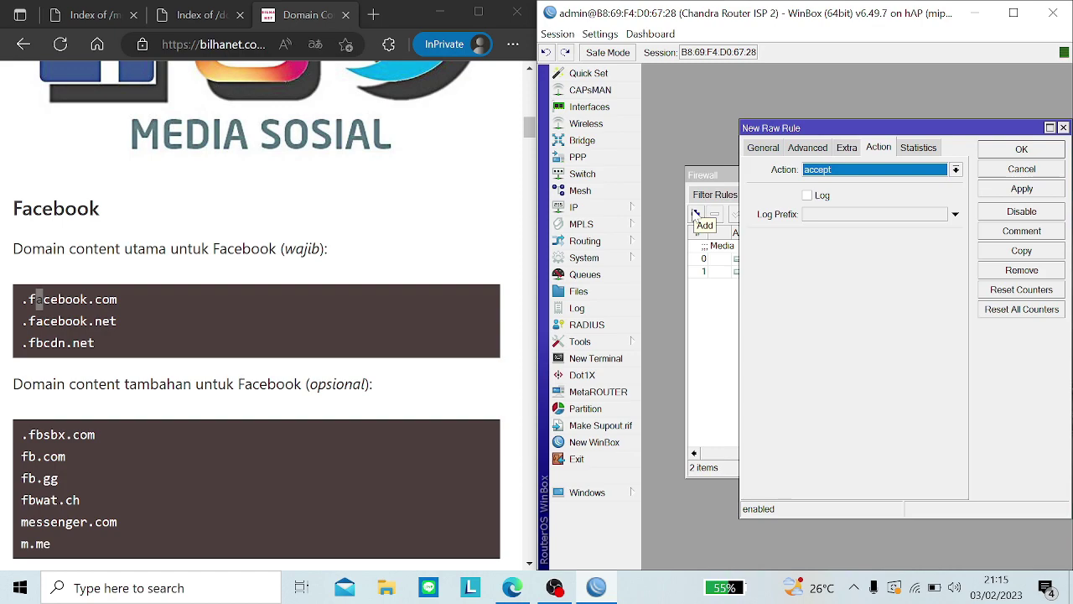
click(761, 148)
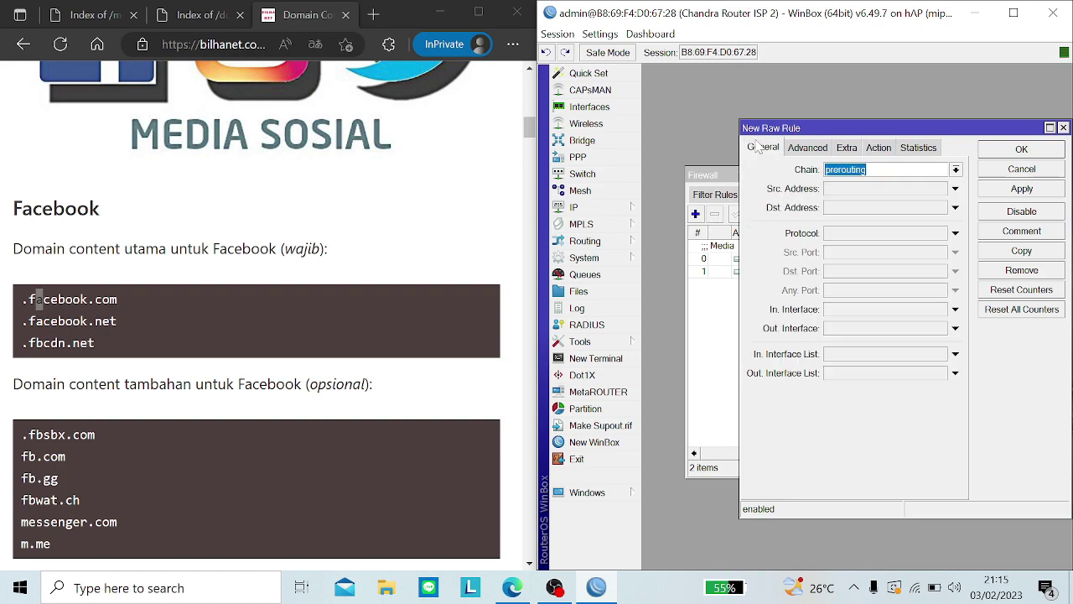
click(808, 150)
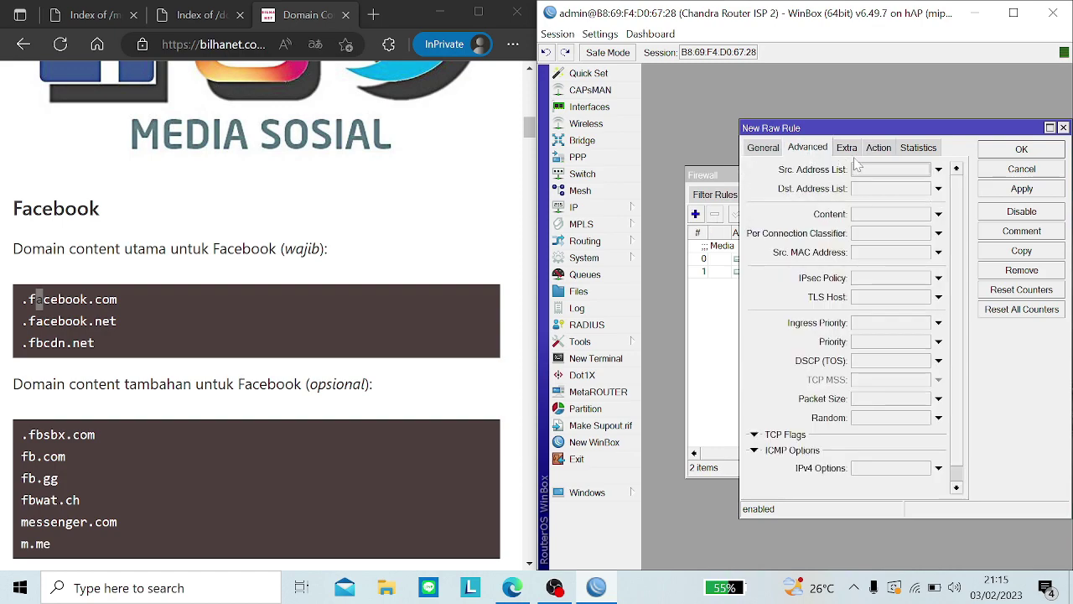
click(925, 170)
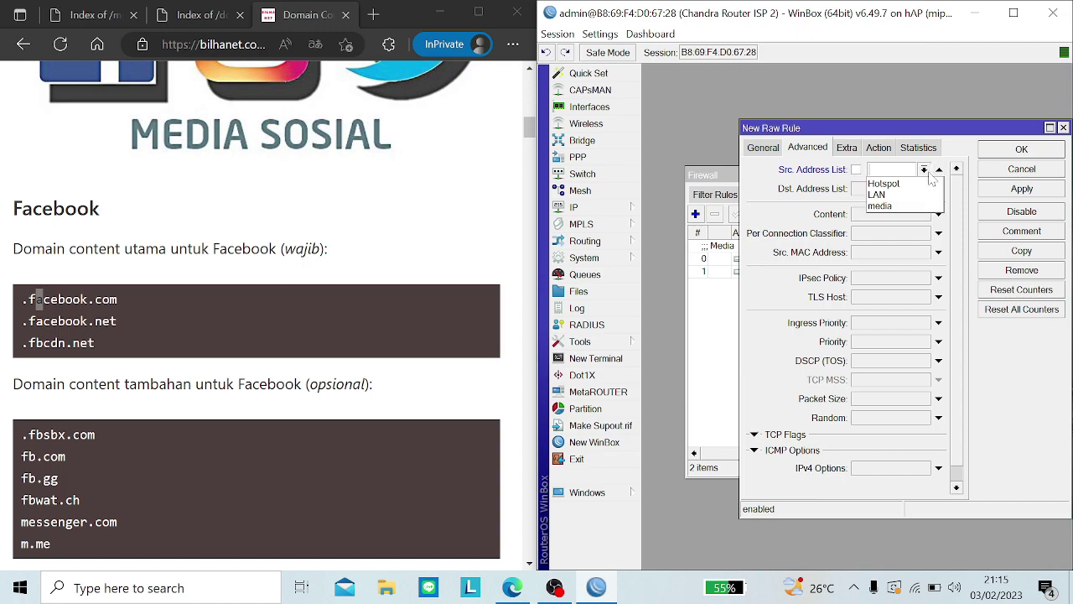
click(918, 195)
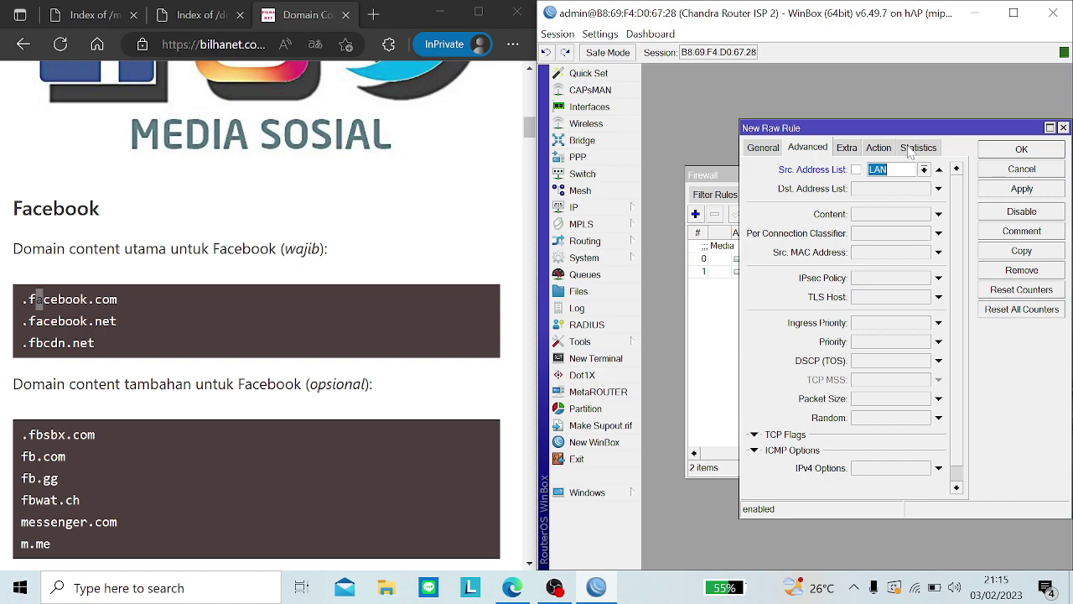
click(897, 188)
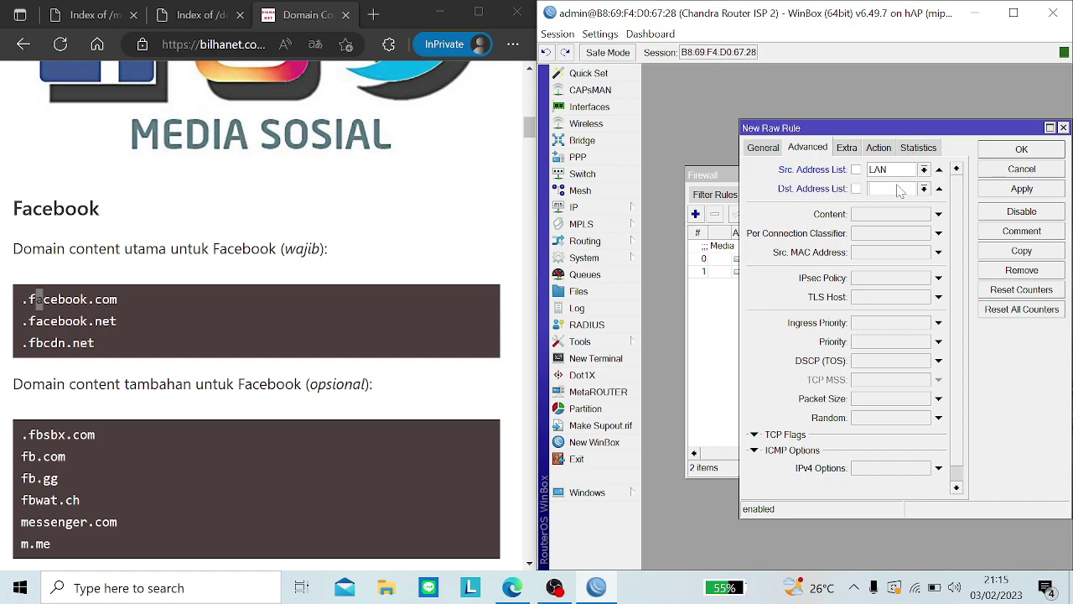
click(923, 189)
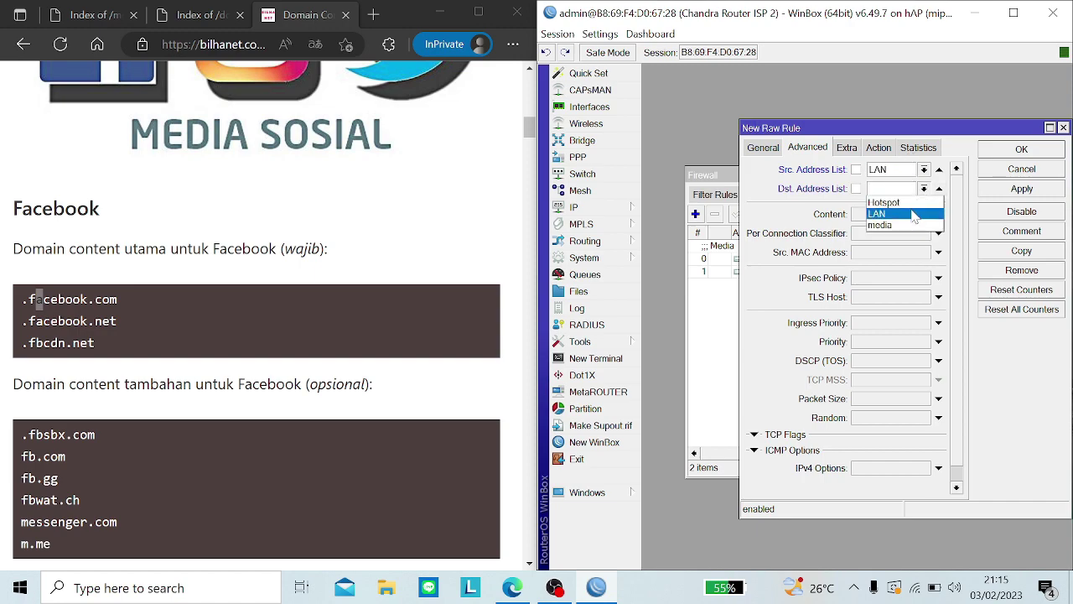
click(915, 216)
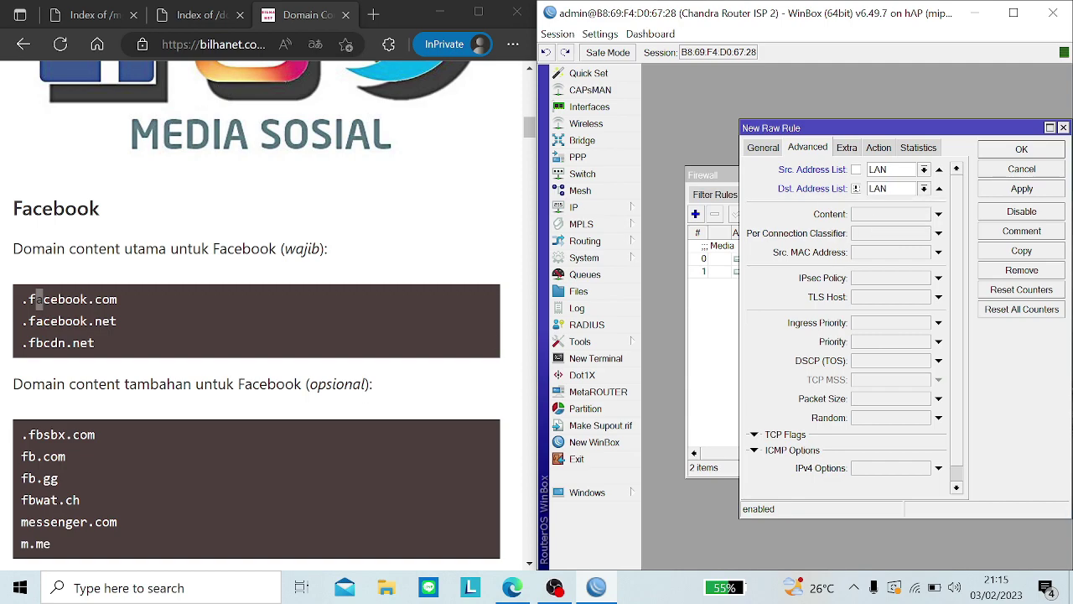
triple_click(37, 299)
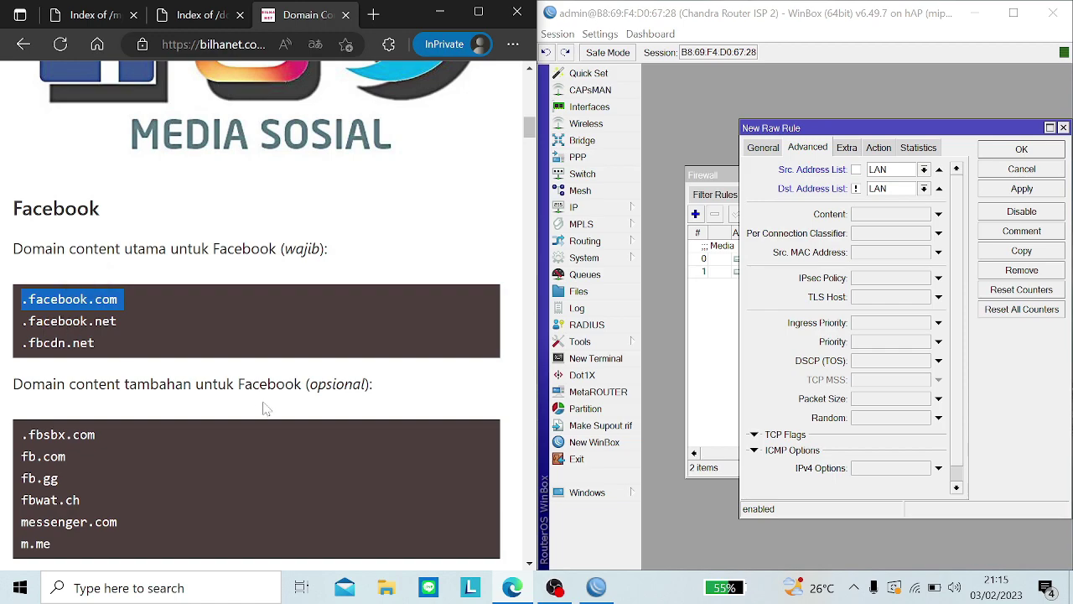
click(554, 587)
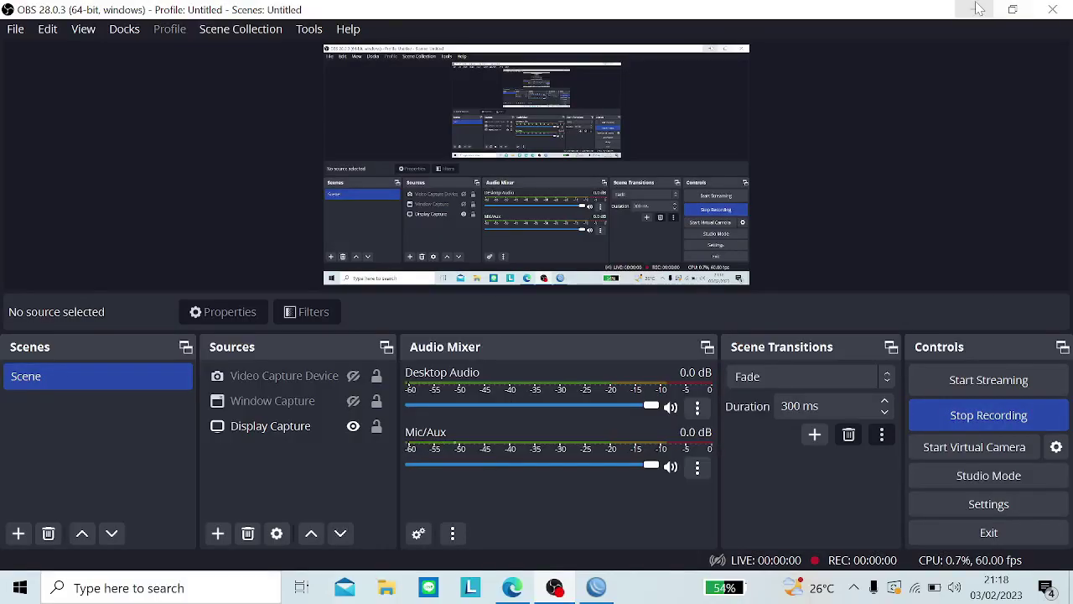
Step: Minimise OBS, maximise WinBox, widen Firewall to check the Raw rules, then disconnect the session
click(975, 9)
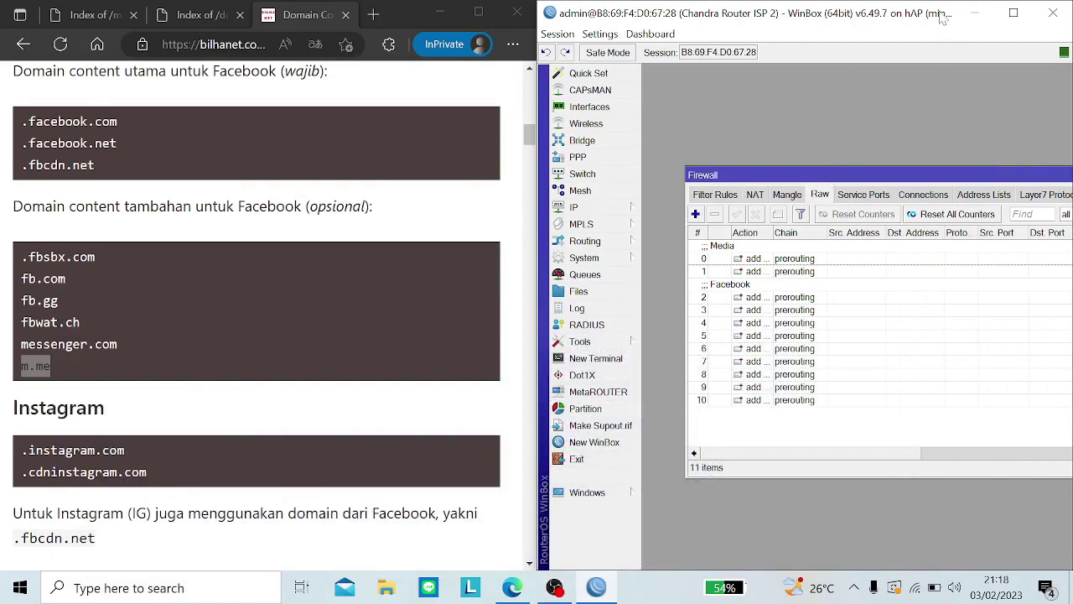
click(1014, 12)
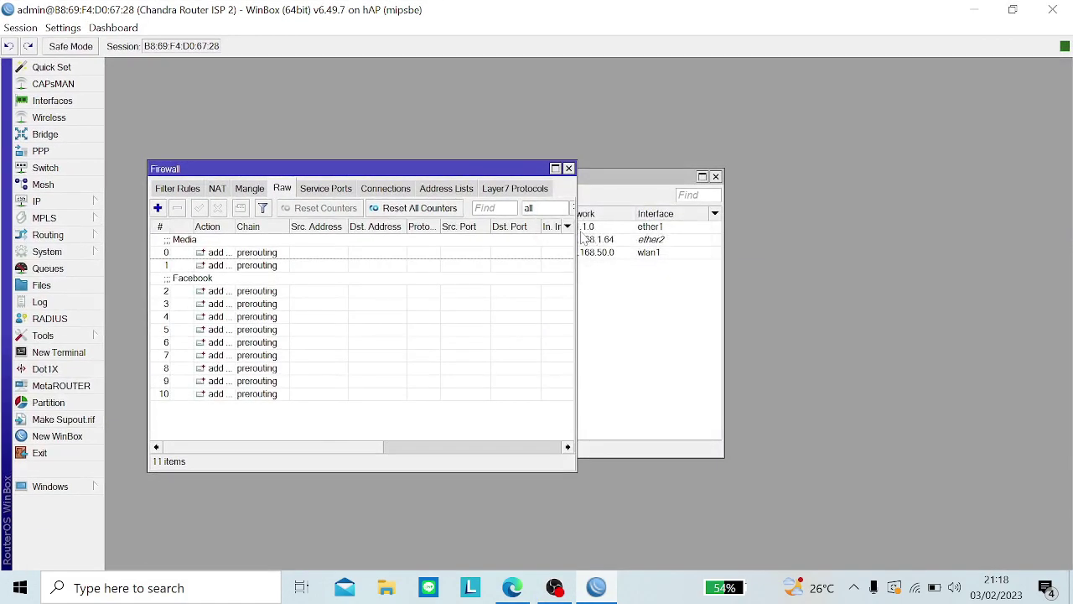
drag(576, 236, 919, 246)
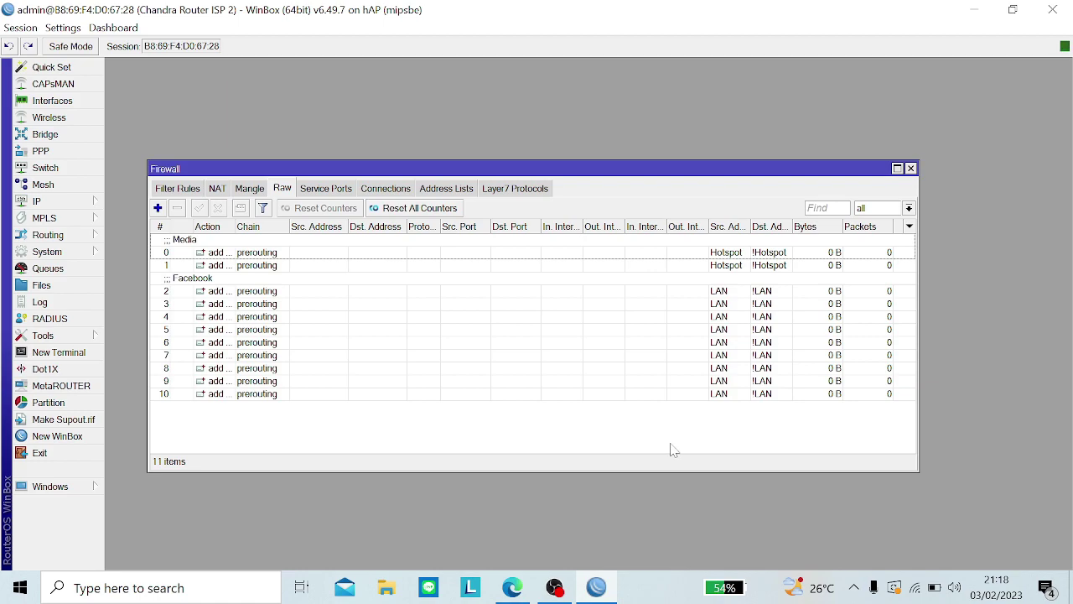
click(20, 27)
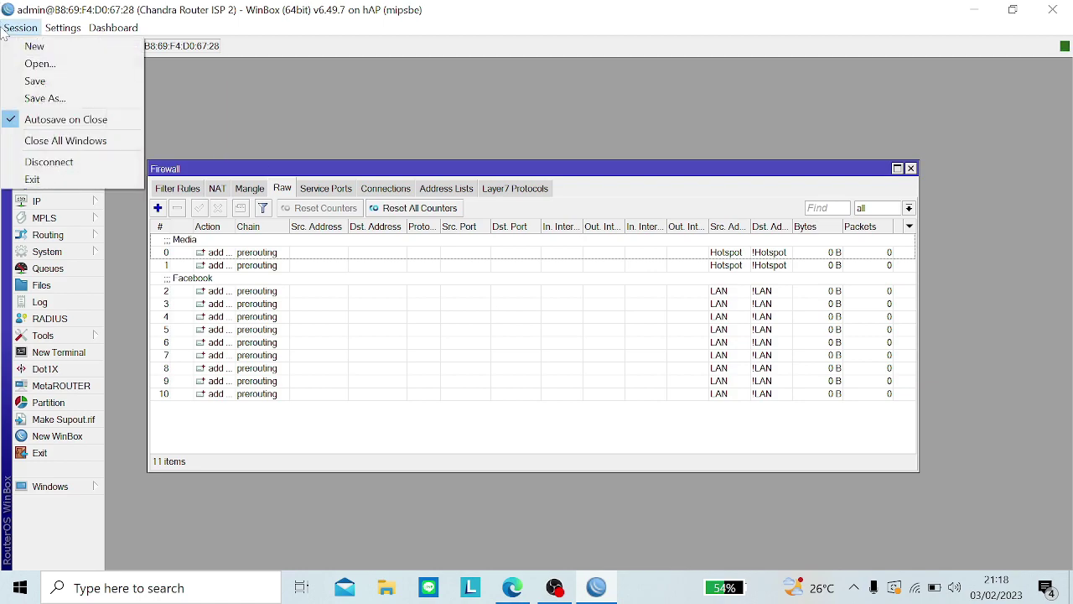
click(54, 162)
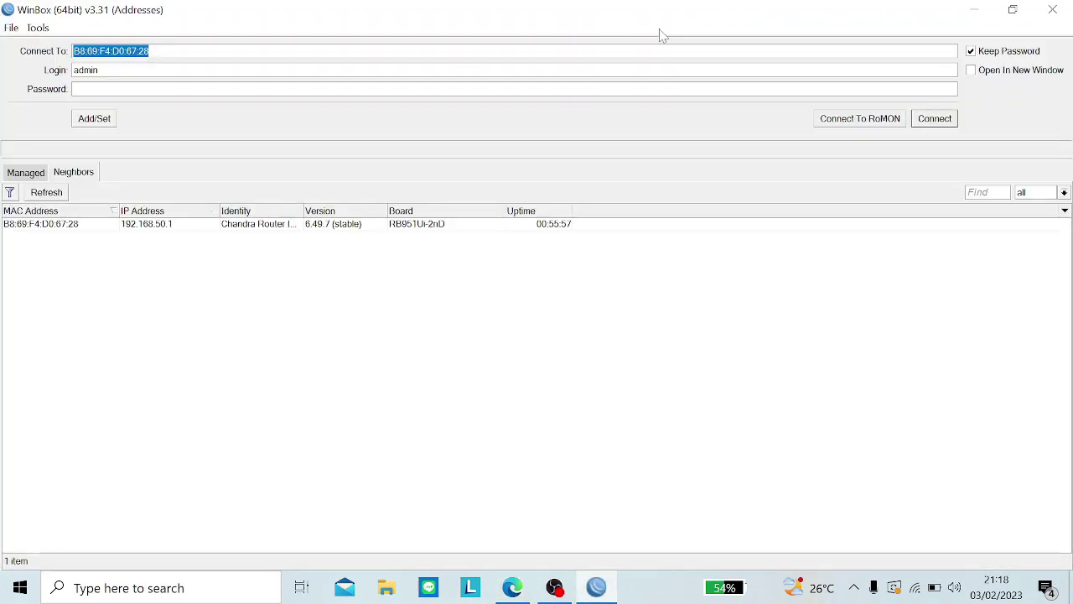
Step: Leave the open Wi-Fi, refresh Neighbors, and select the router at 192.168.1.65 as connection target
click(914, 588)
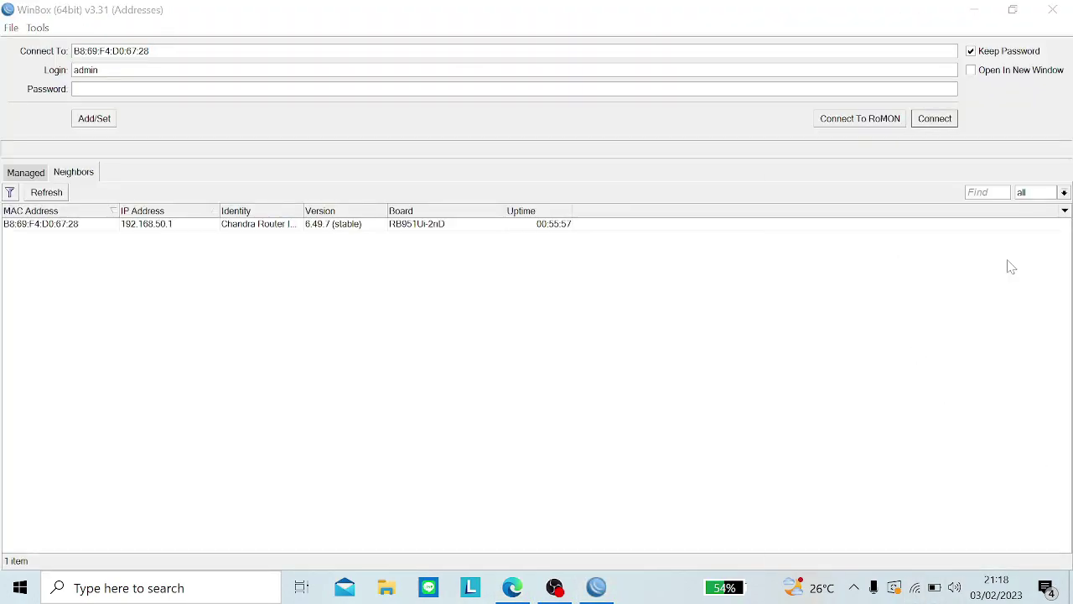
click(996, 192)
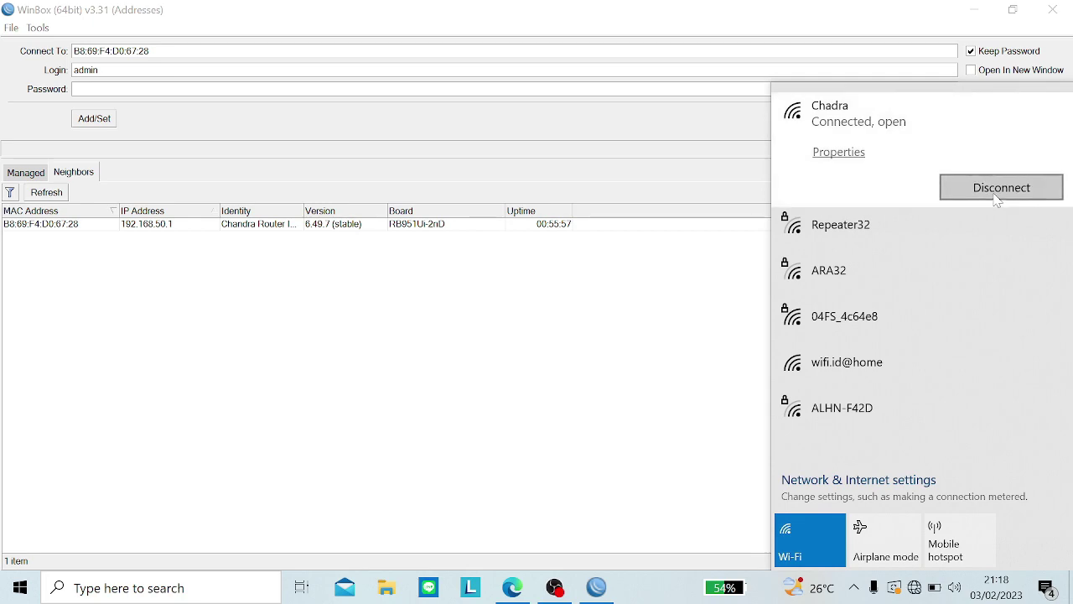
click(646, 311)
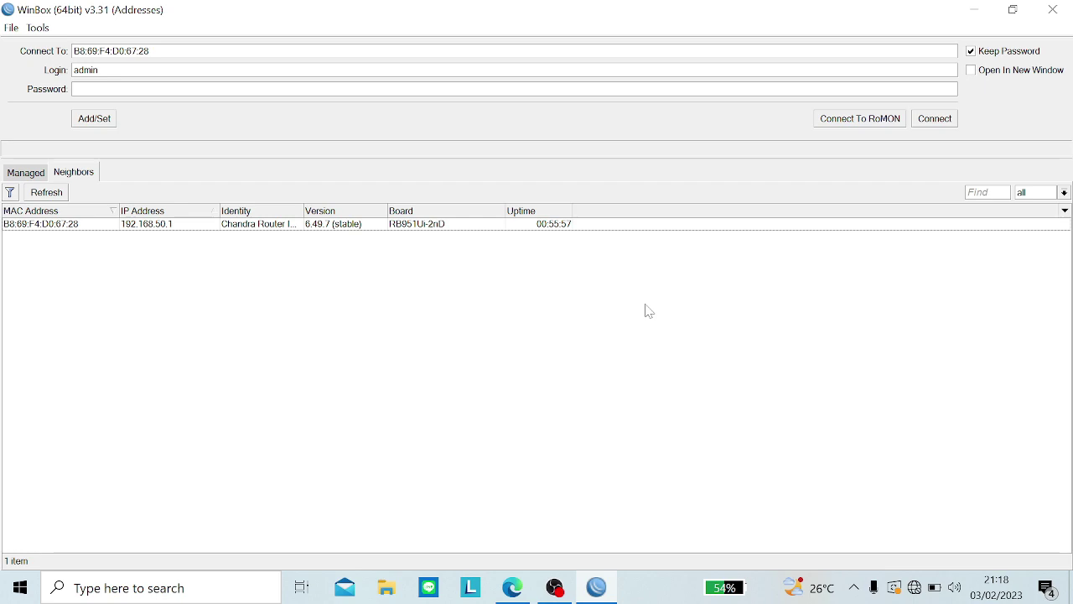
click(37, 195)
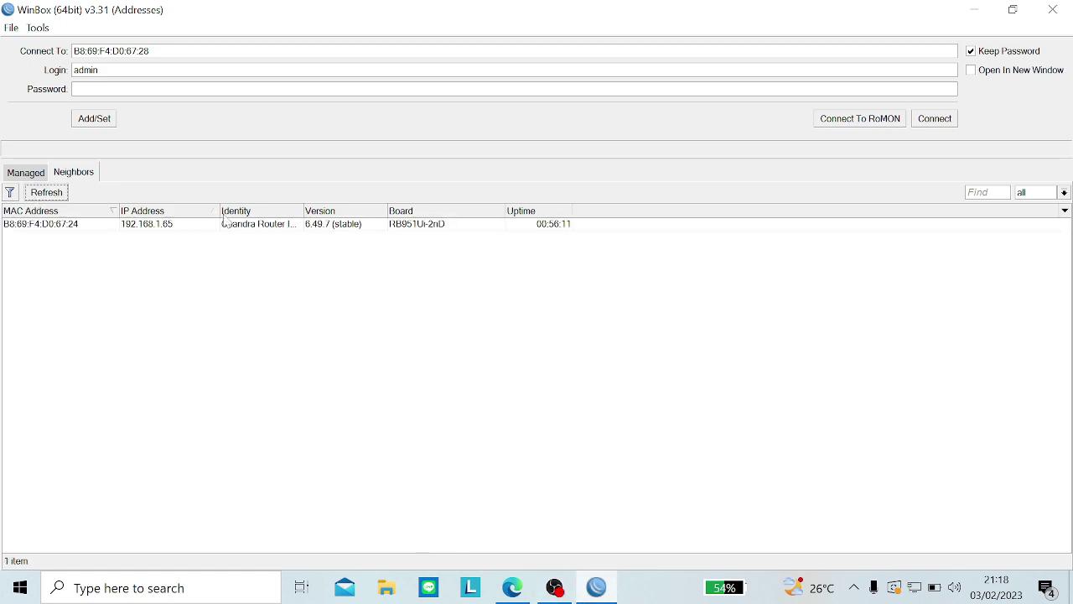
click(57, 225)
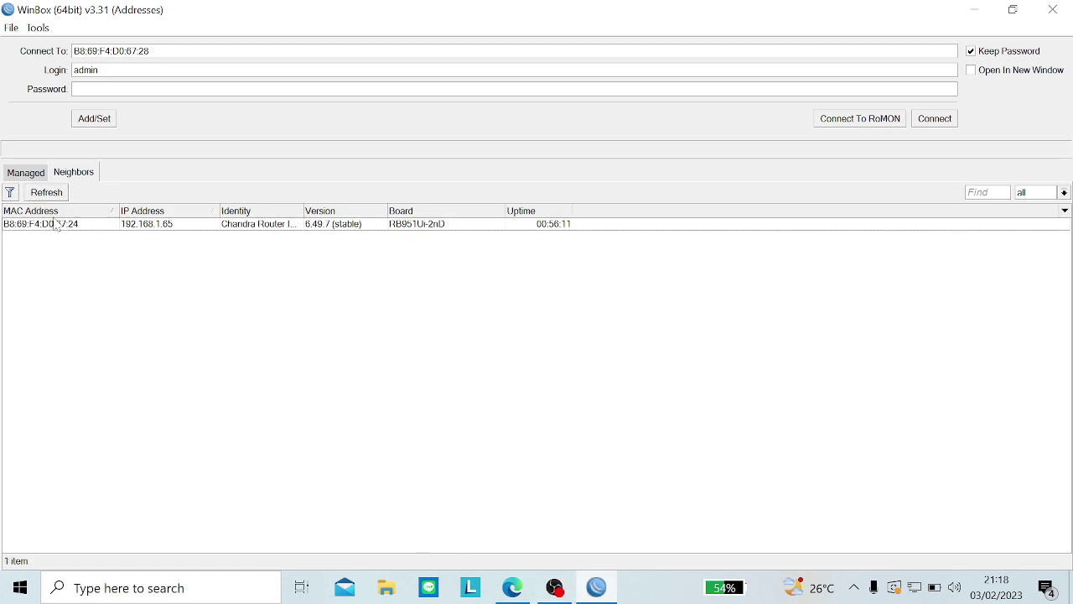
click(57, 225)
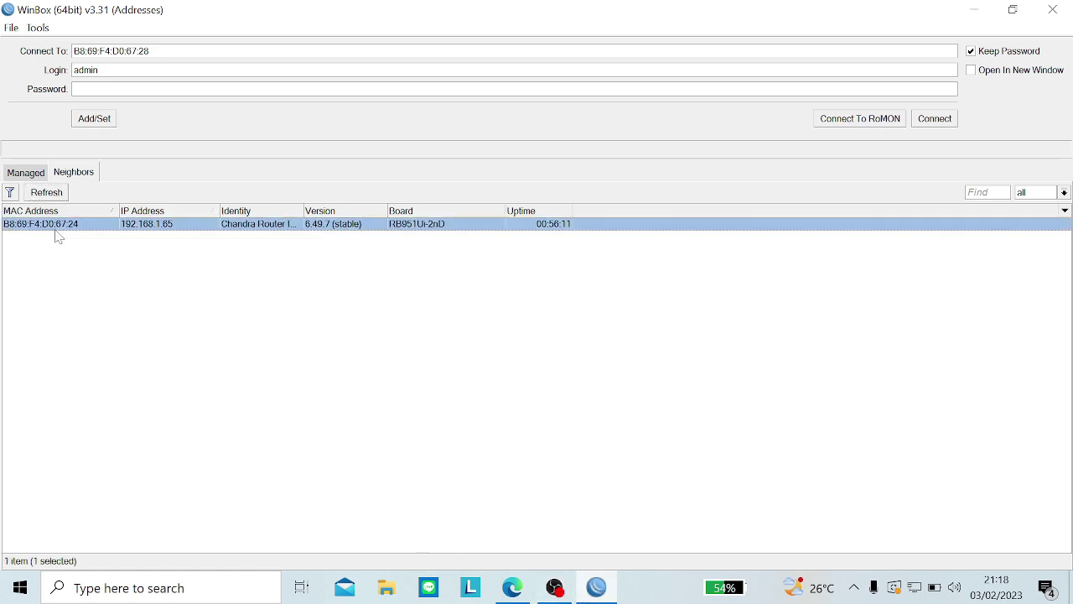
click(526, 590)
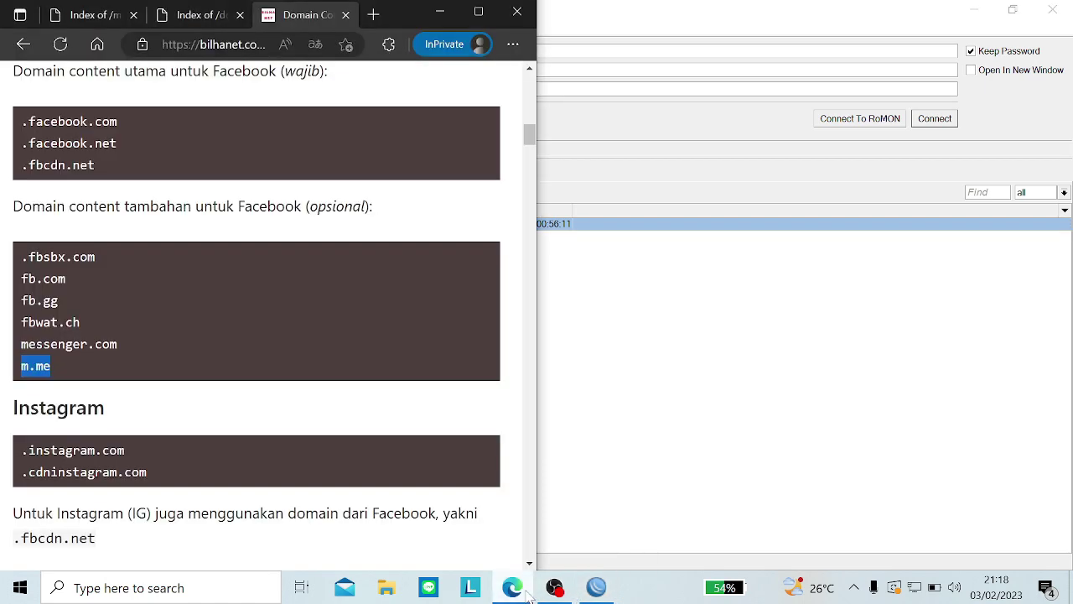
Step: Load facebook.com in a fresh maximized Edge InPrivate tab to test whether Facebook is blocked
click(366, 14)
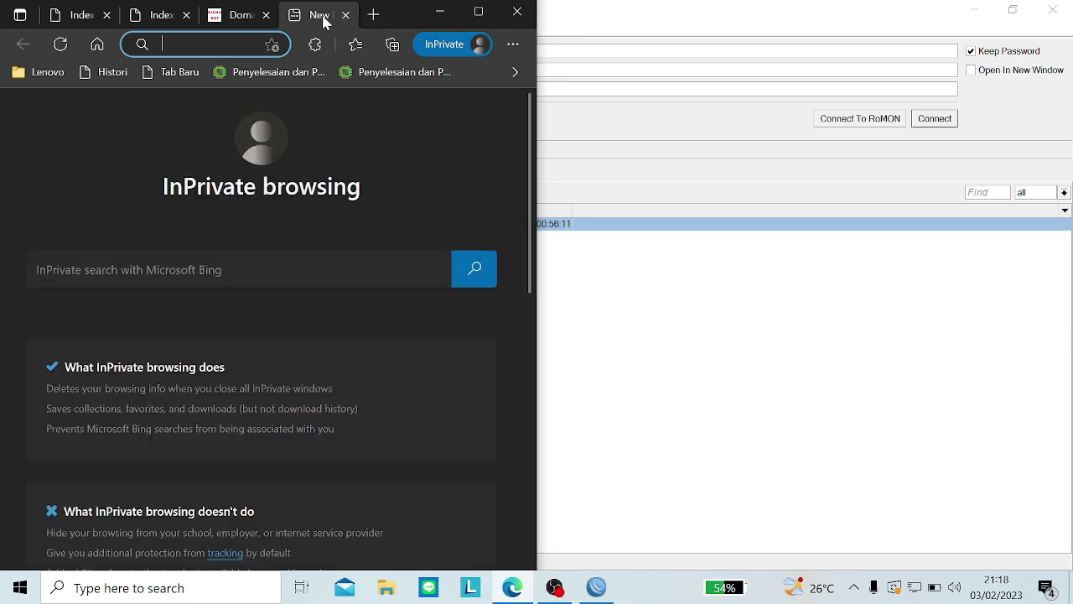
click(267, 15)
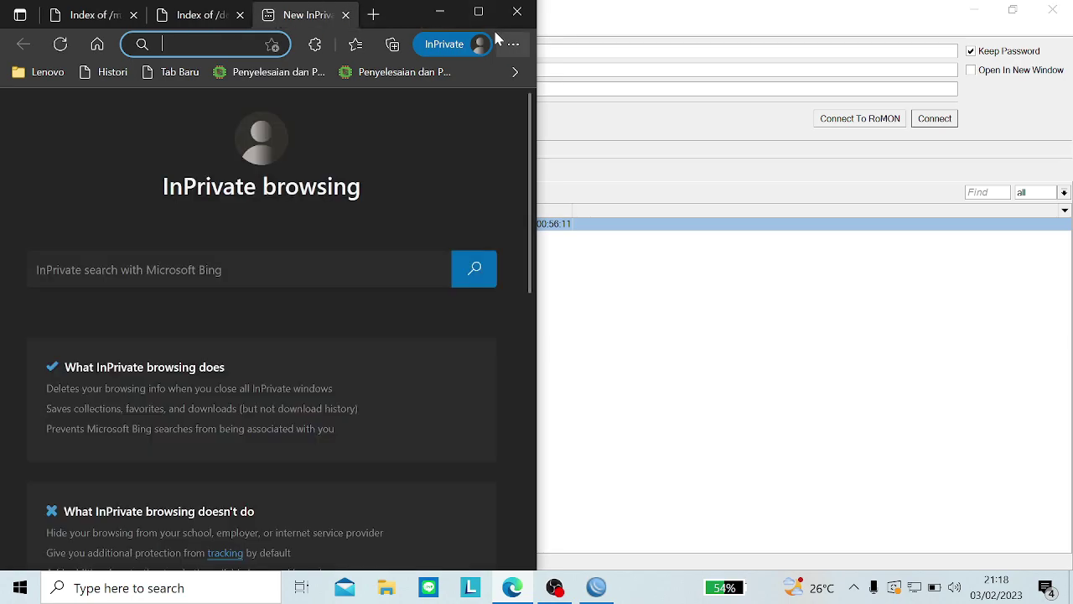
click(479, 12)
text(face)
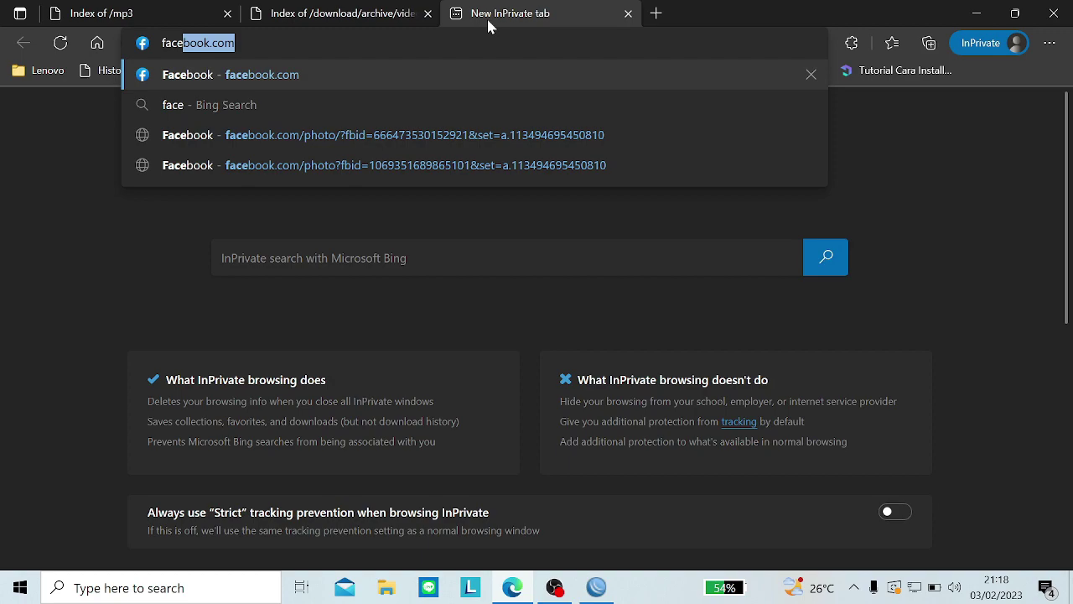
key(Right)
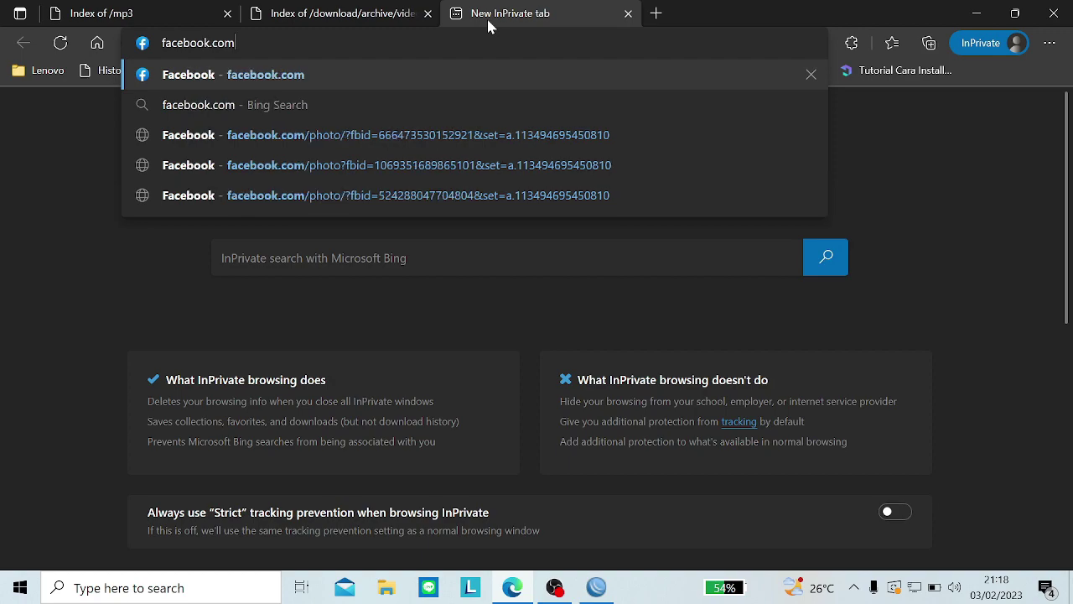
key(Return)
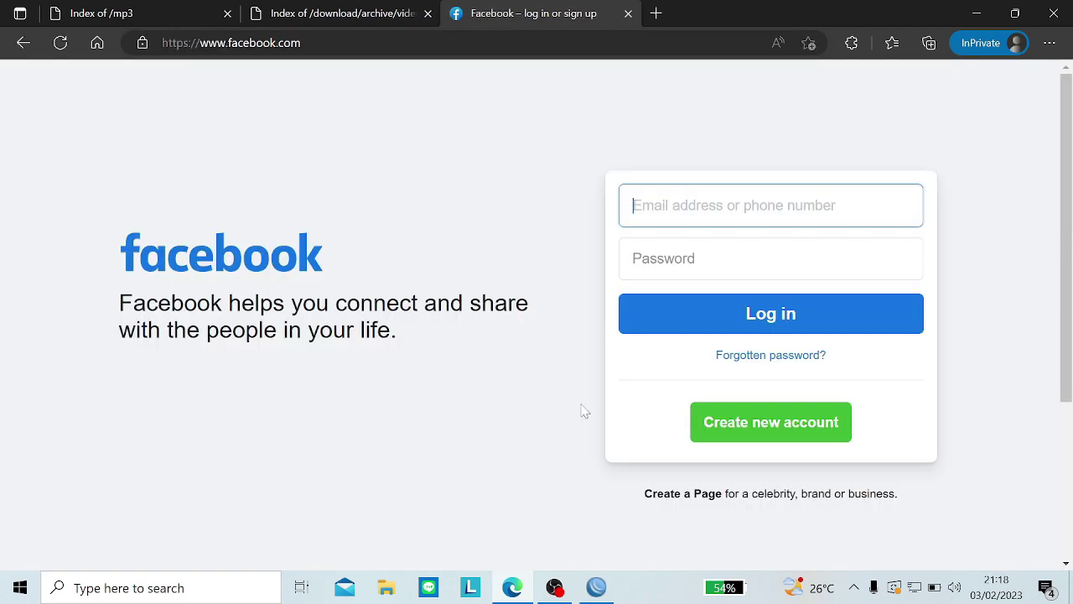
click(977, 14)
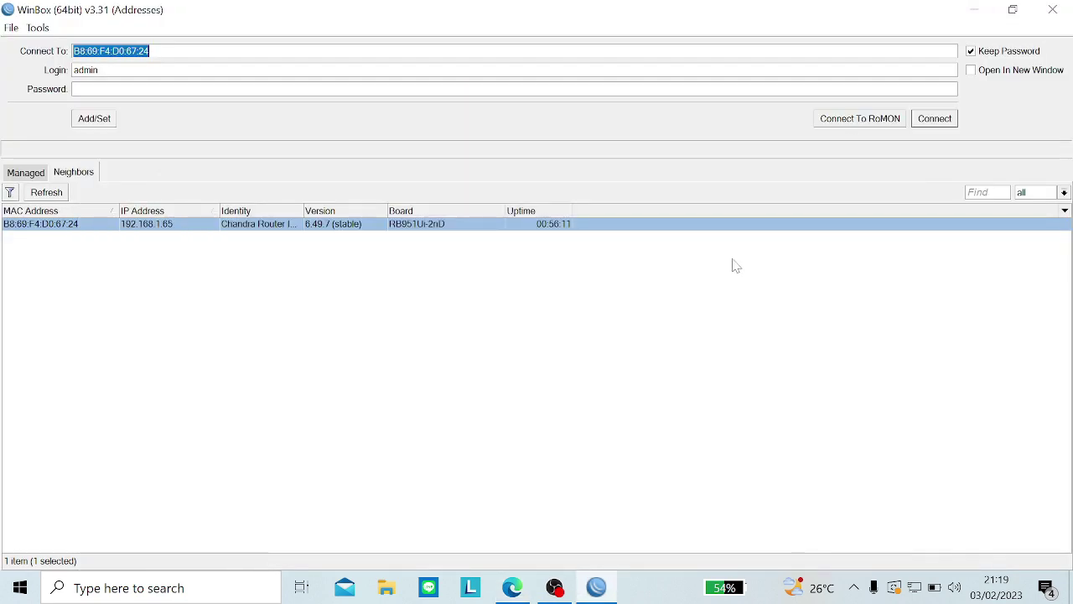
Step: Reconnect to the router, skip the password change, and widen Firewall to show the Raw Bytes/Packets
click(932, 118)
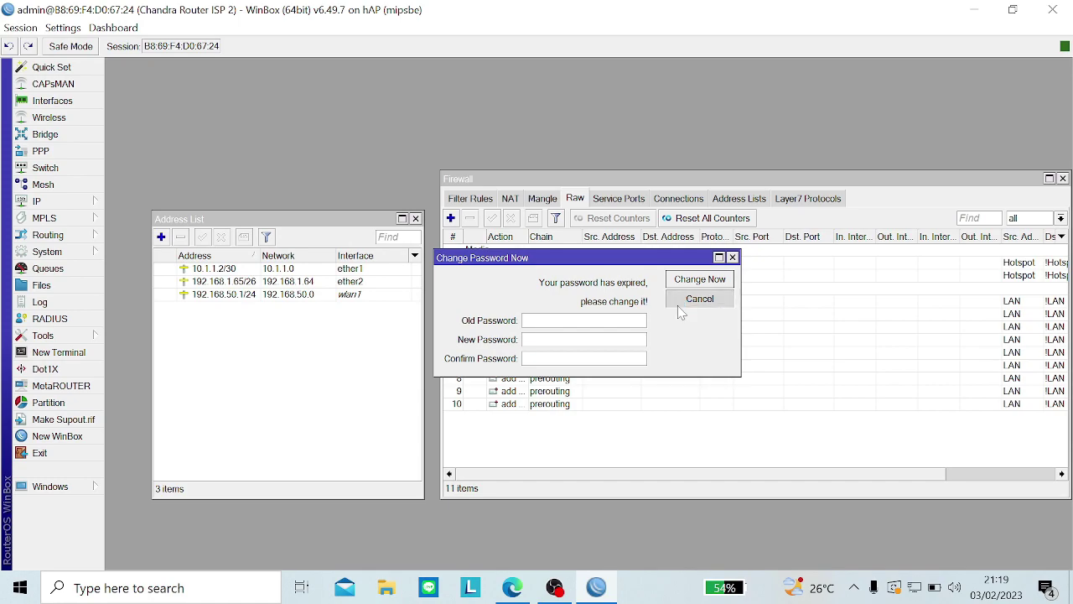
click(678, 306)
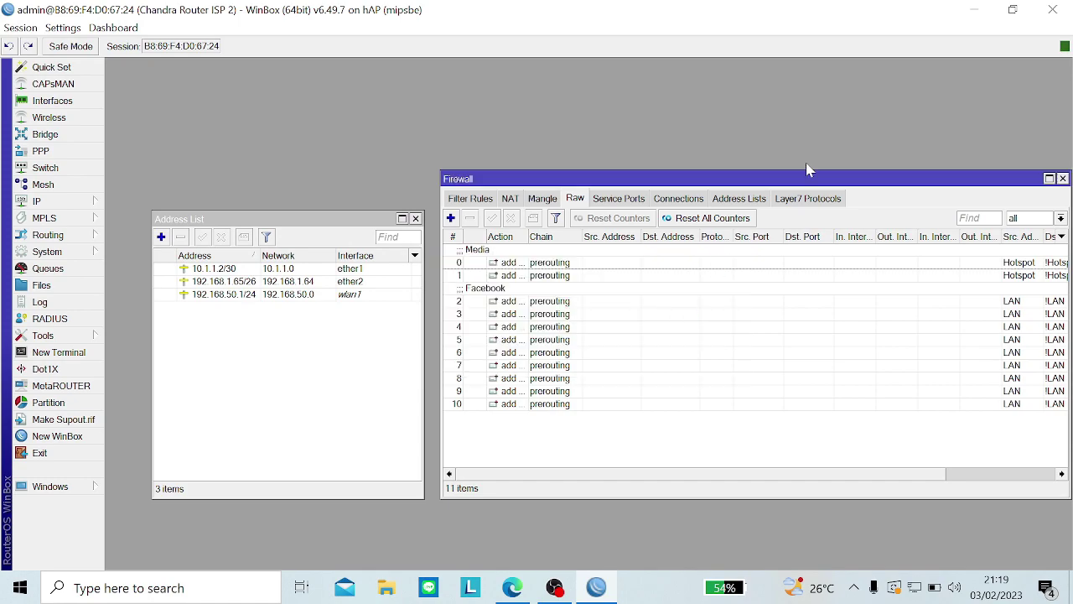
drag(806, 173, 499, 196)
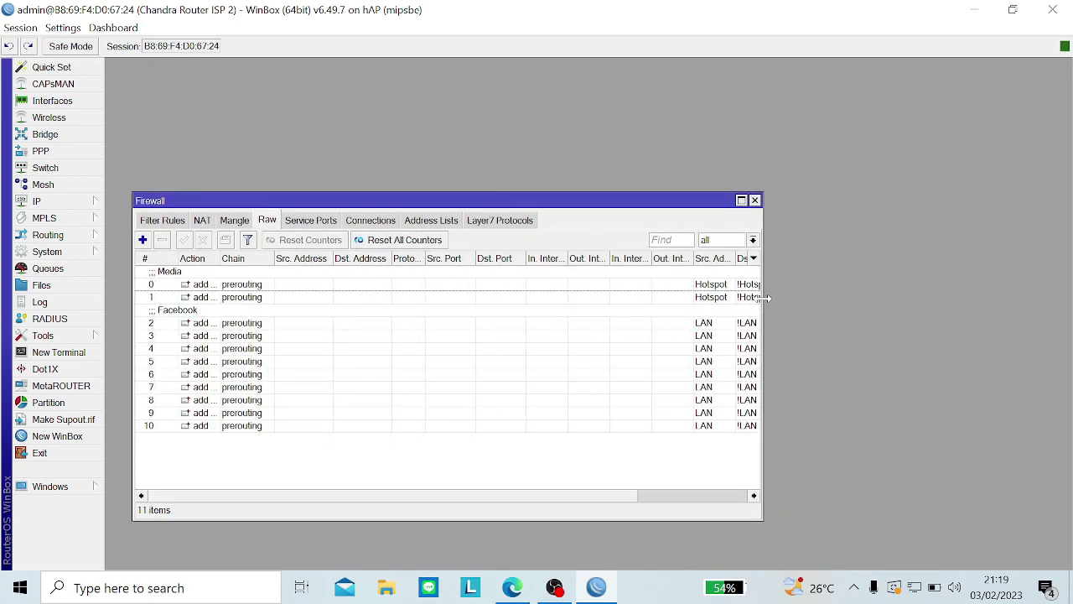
drag(762, 298, 933, 294)
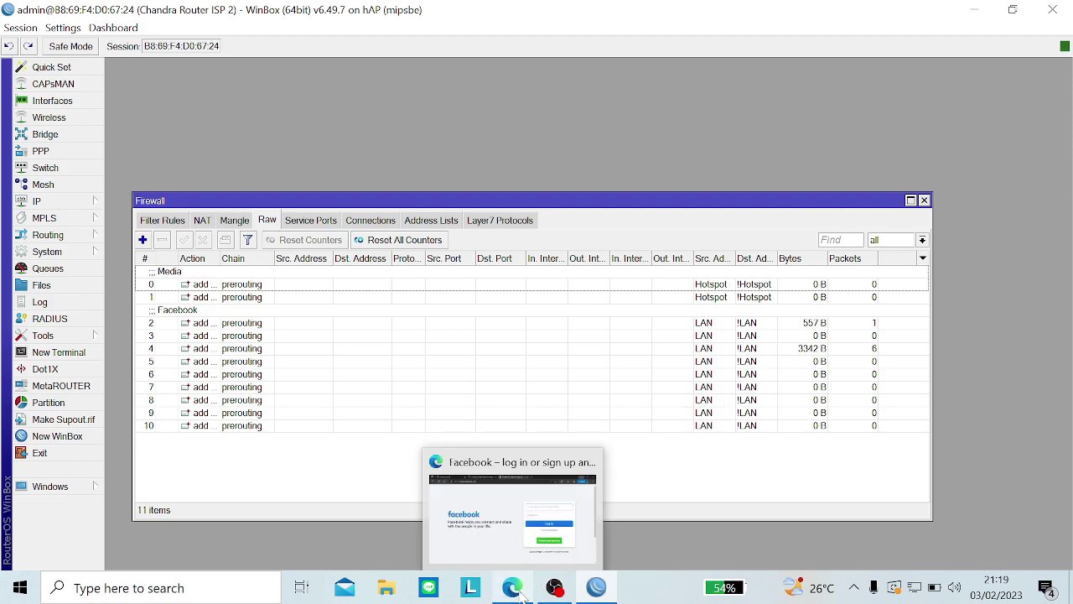
Step: Close the Facebook tab, reset all Raw rule counters, and switch to the Mangle list
click(537, 545)
click(628, 13)
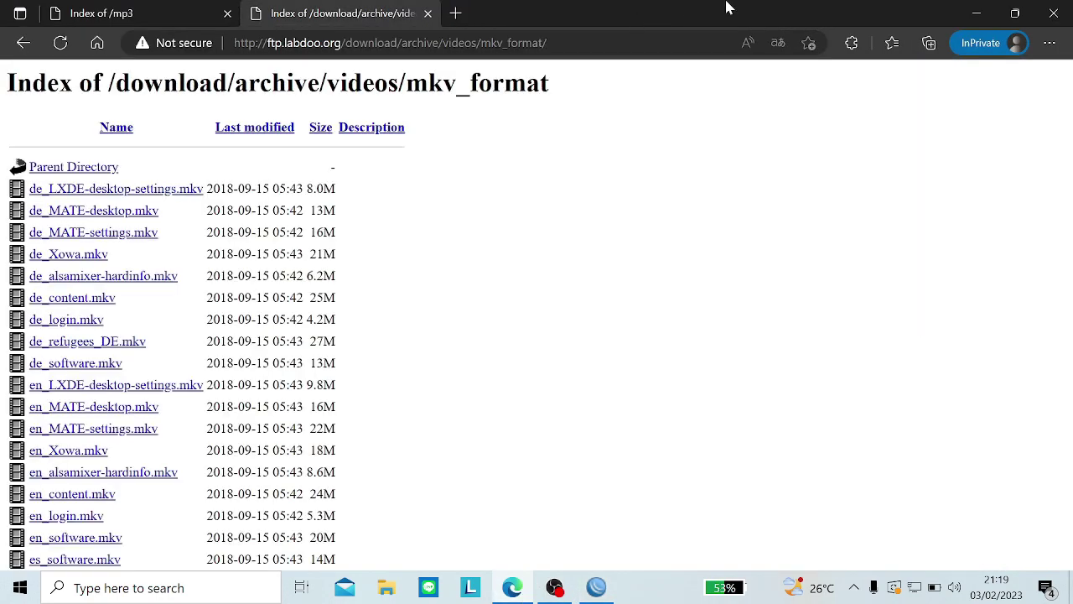
click(976, 14)
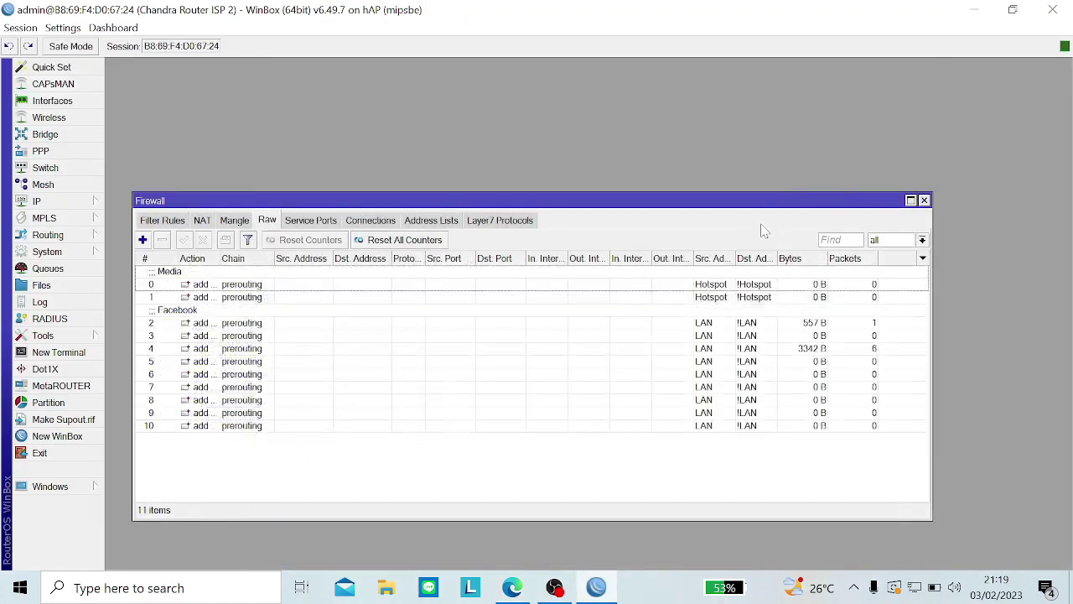
click(425, 241)
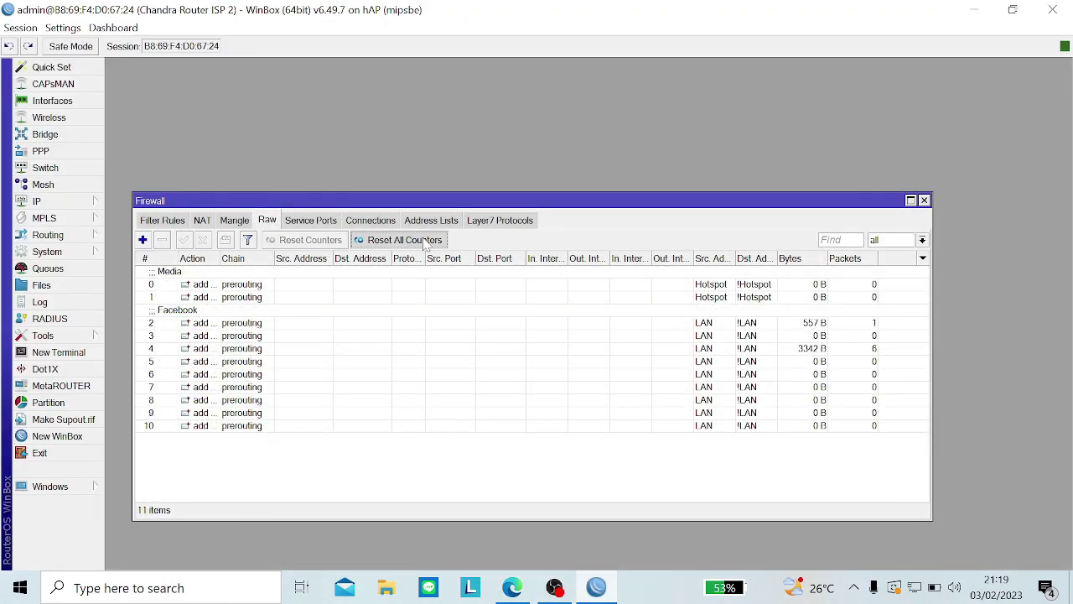
click(234, 221)
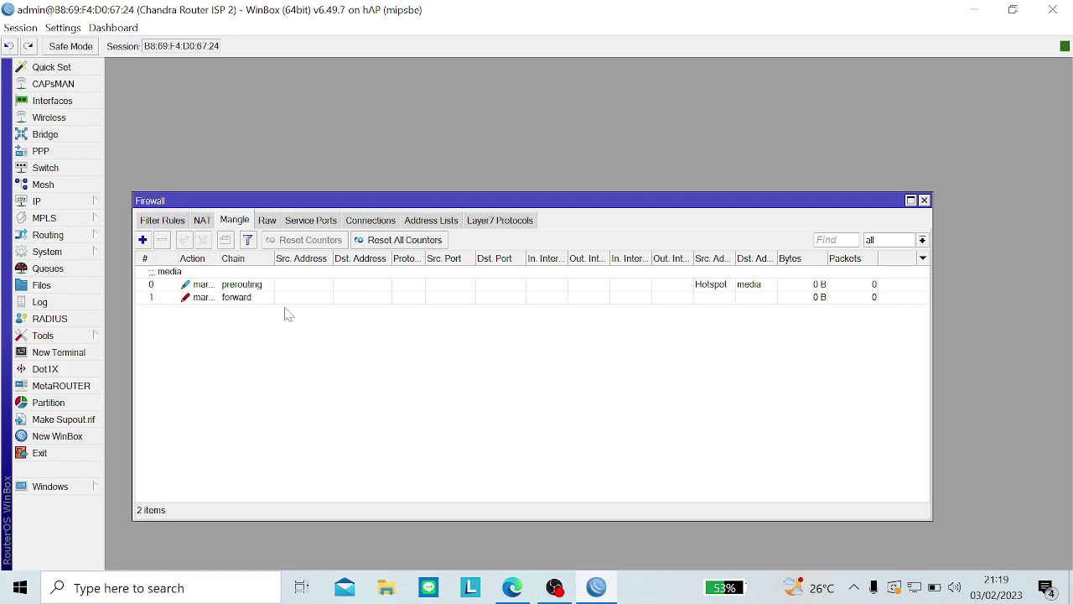
Step: Add a new mangle rule with Src. Address List LAN and Dst. Address List Facebook
click(143, 240)
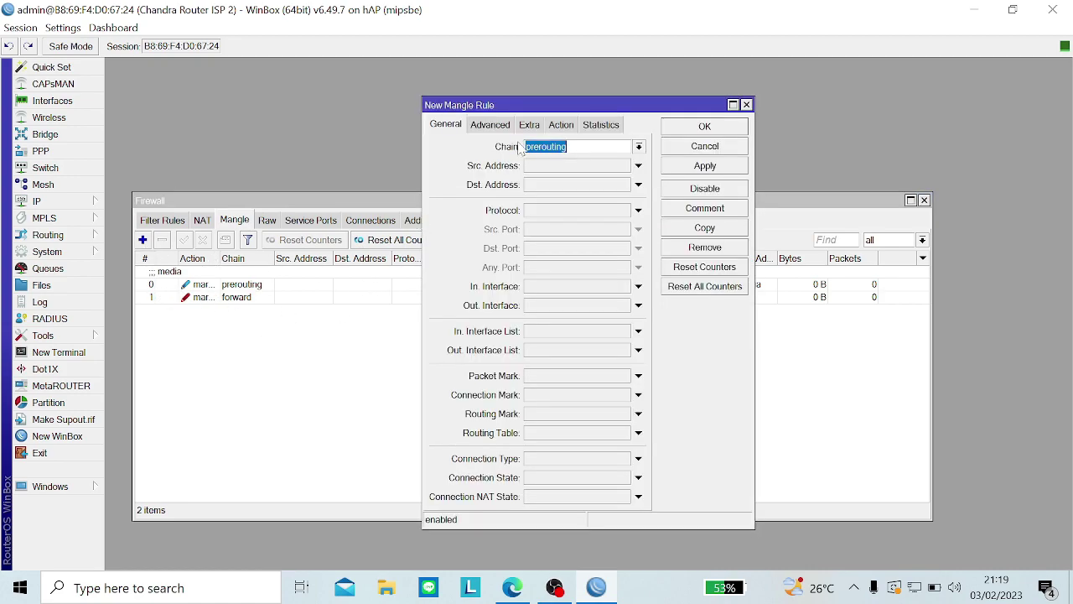
click(490, 124)
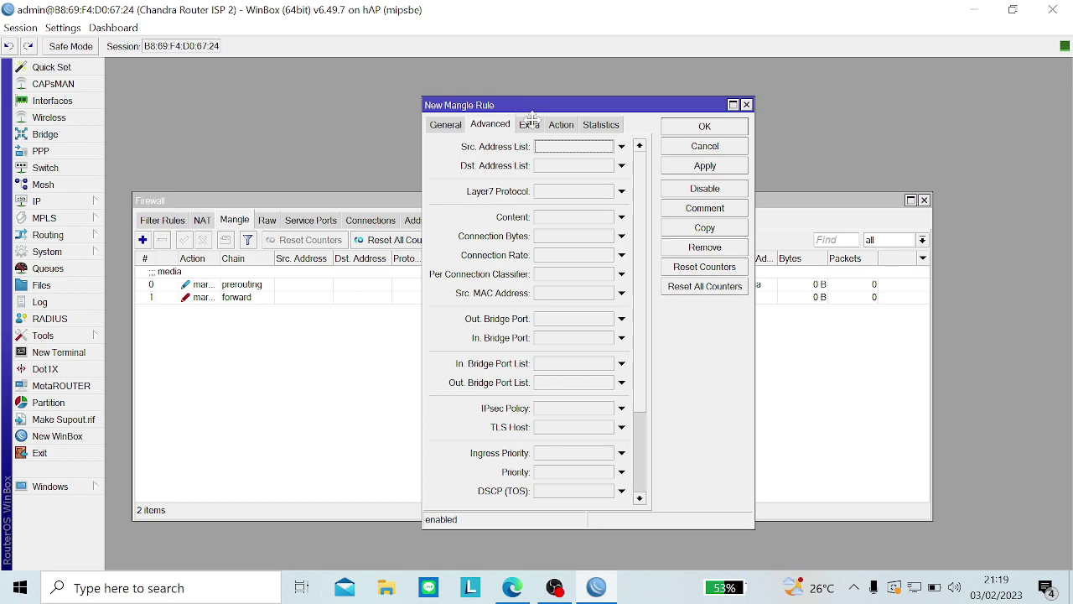
drag(535, 106, 314, 329)
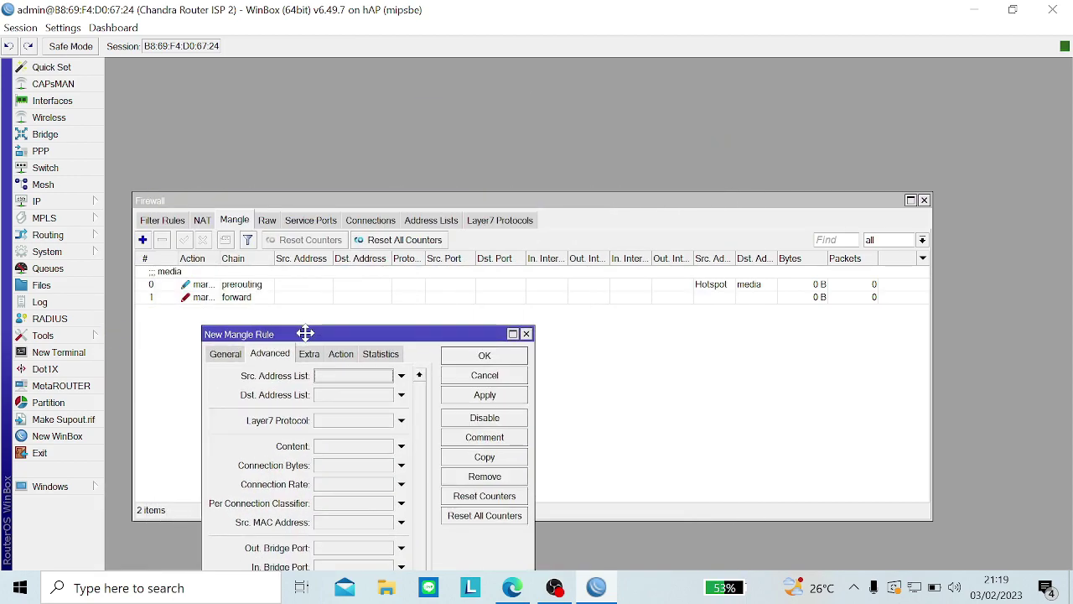
click(225, 353)
click(258, 355)
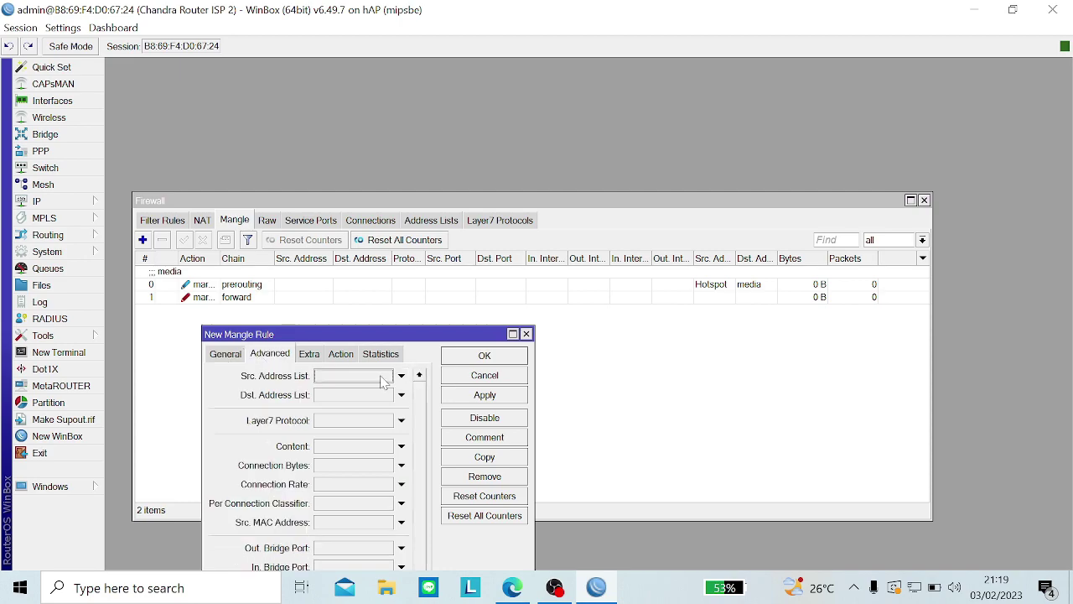
click(384, 380)
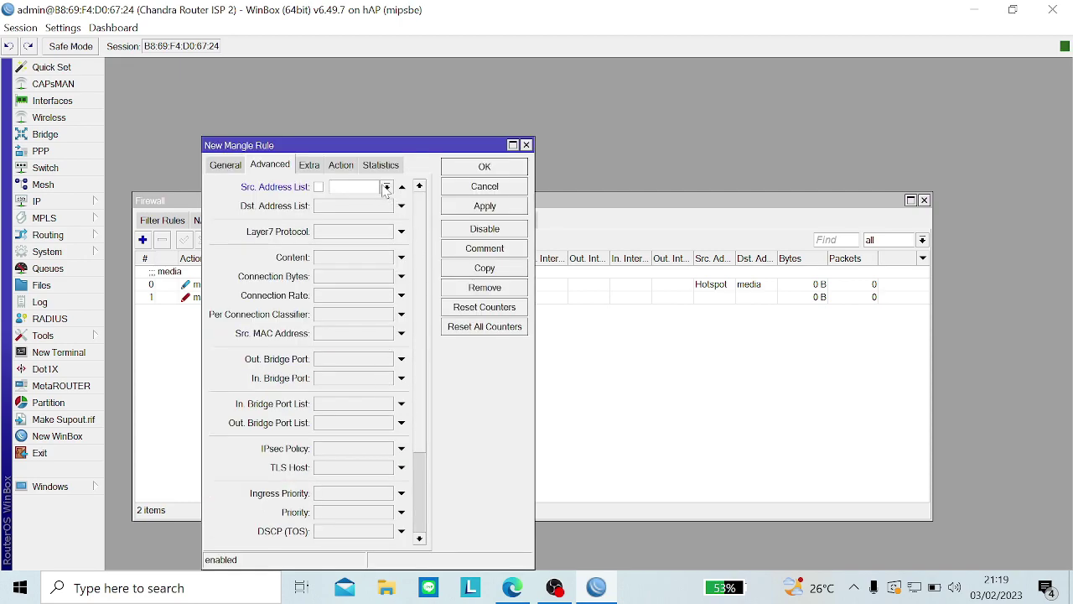
click(387, 187)
click(361, 223)
click(355, 206)
click(386, 206)
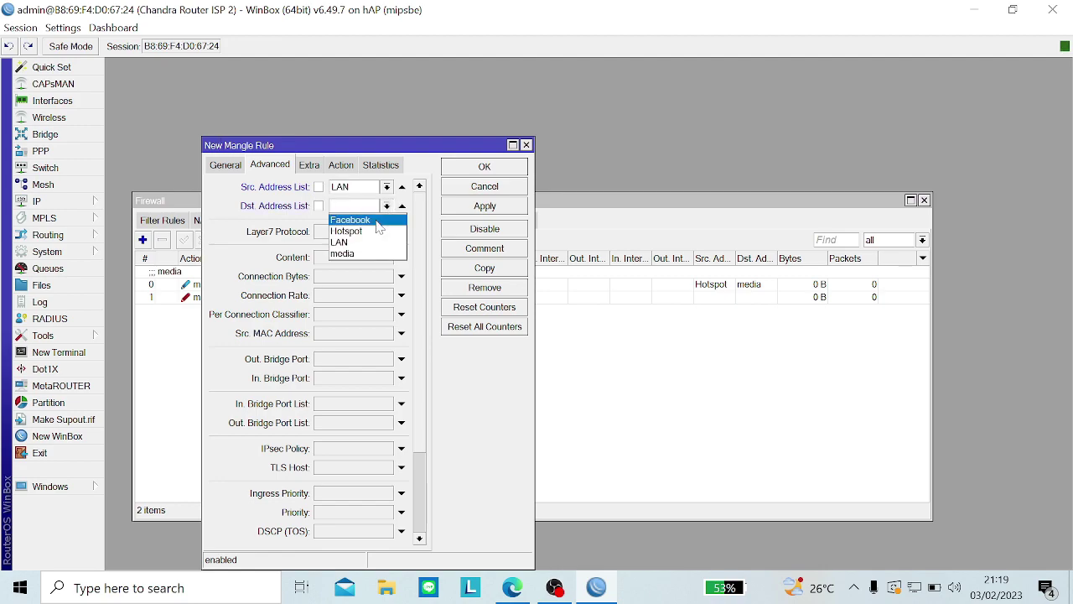
click(378, 221)
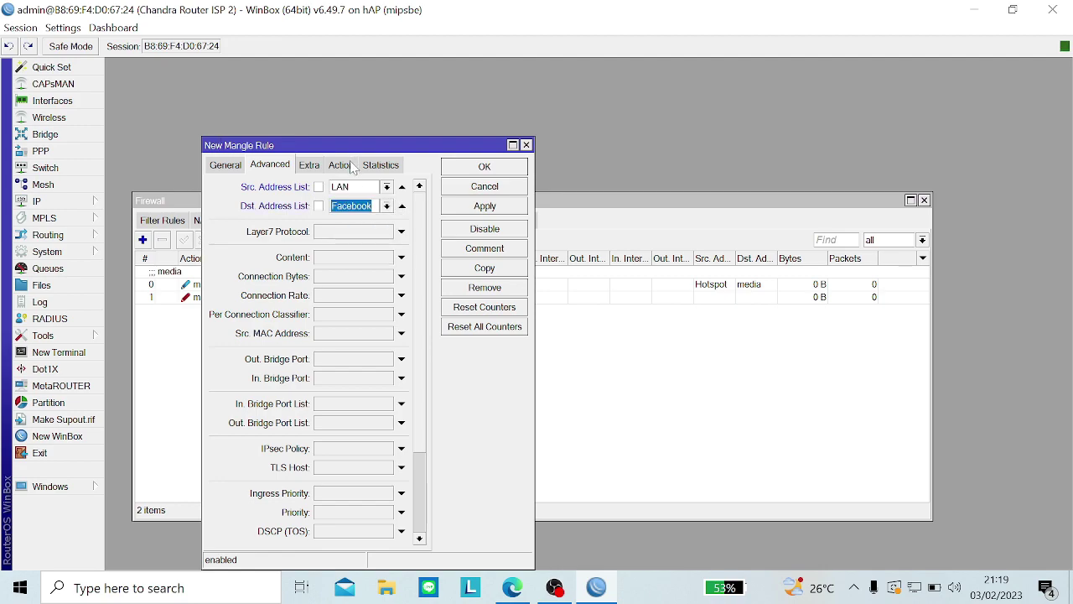
Step: Set the new rule's action to mark connection and begin entering the connection mark name
click(352, 165)
drag(382, 146, 691, 169)
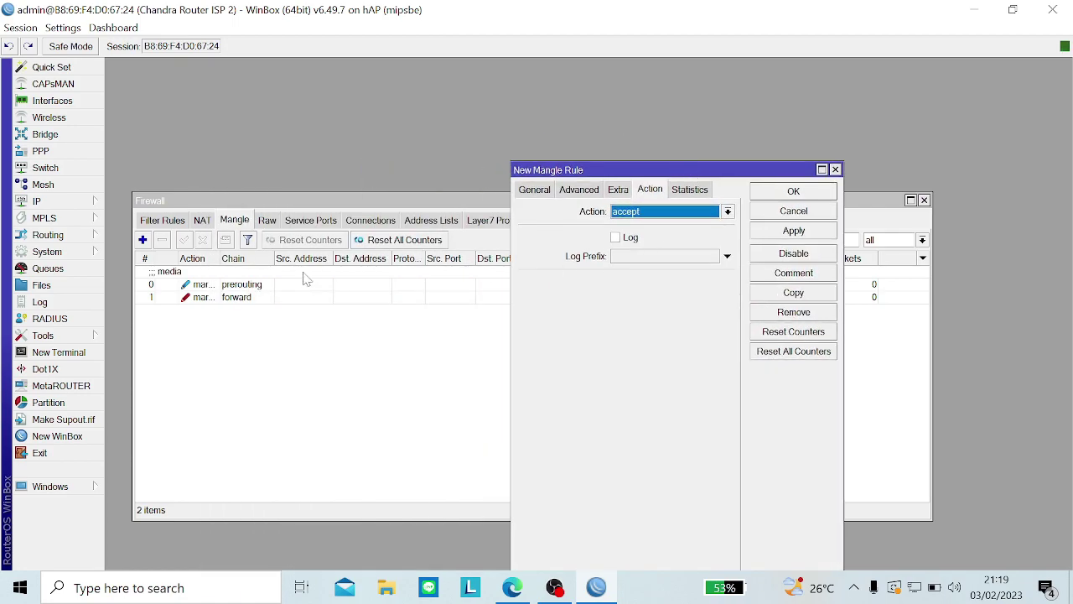
drag(220, 260, 258, 260)
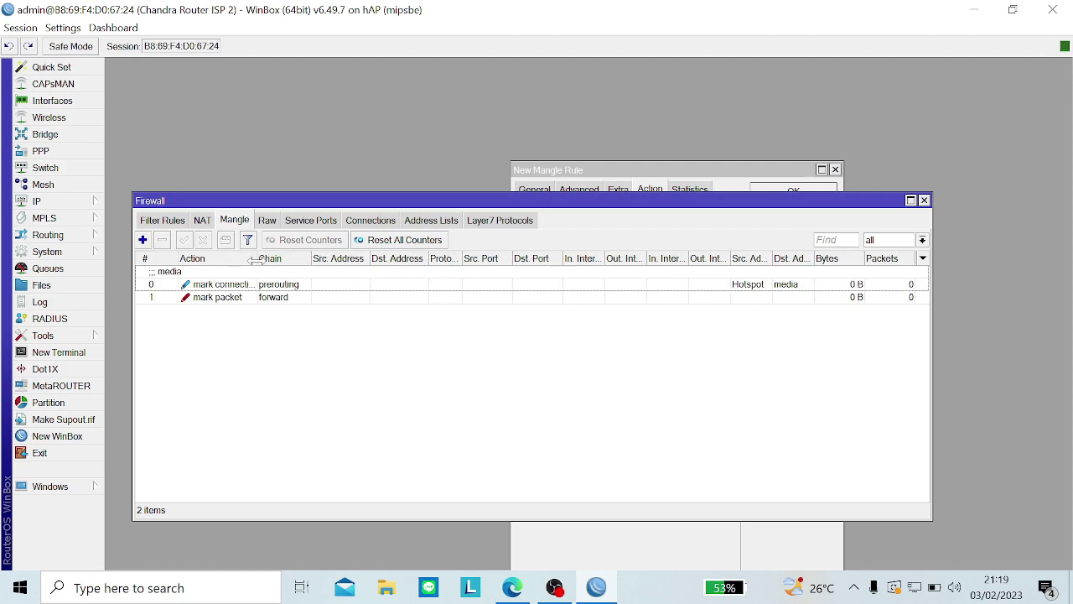
click(604, 181)
click(707, 216)
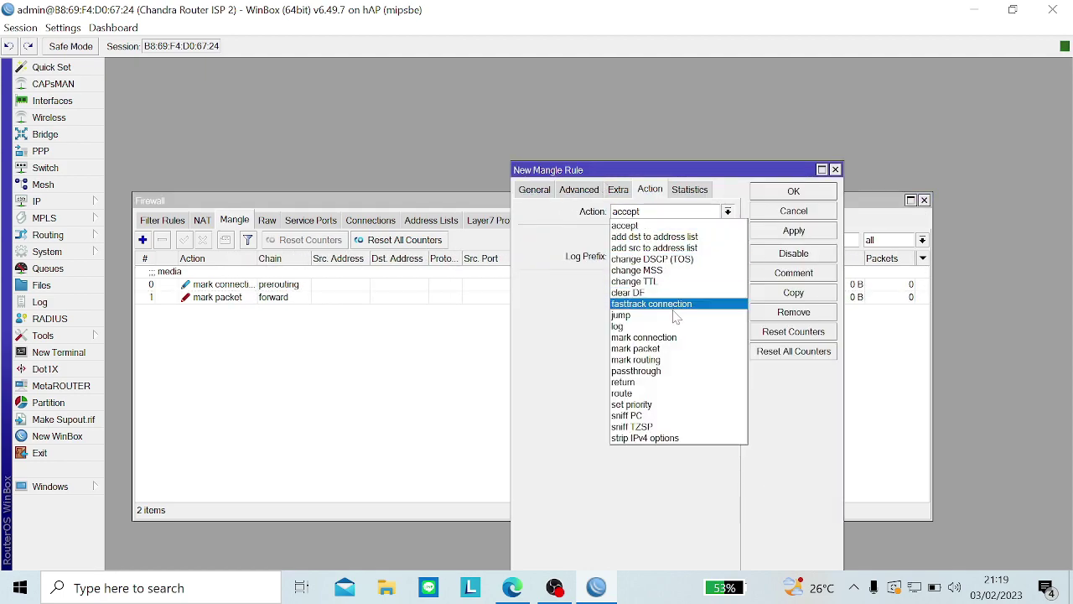
click(662, 338)
click(662, 258)
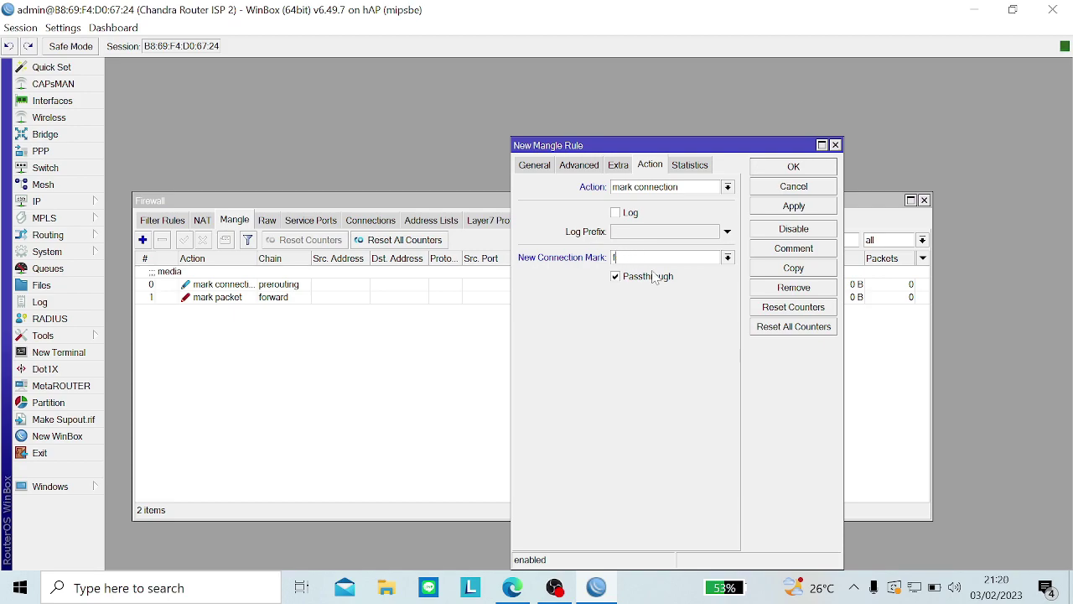
Step: Finish the connection mark name 'facebook', add a comment, and apply the rule
text(ebook)
click(795, 249)
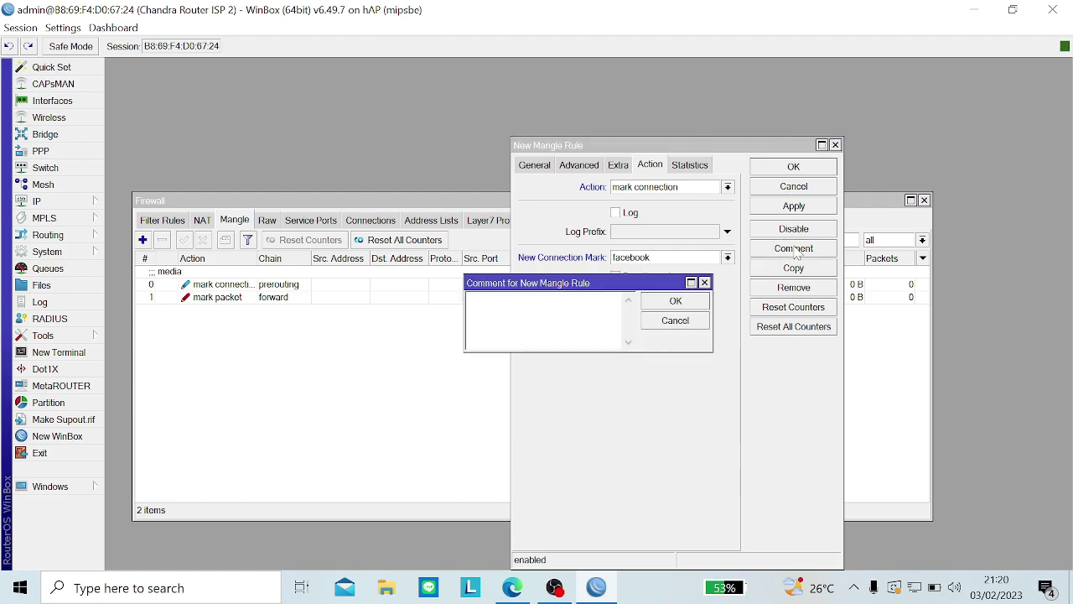
text(facebook)
key(Return)
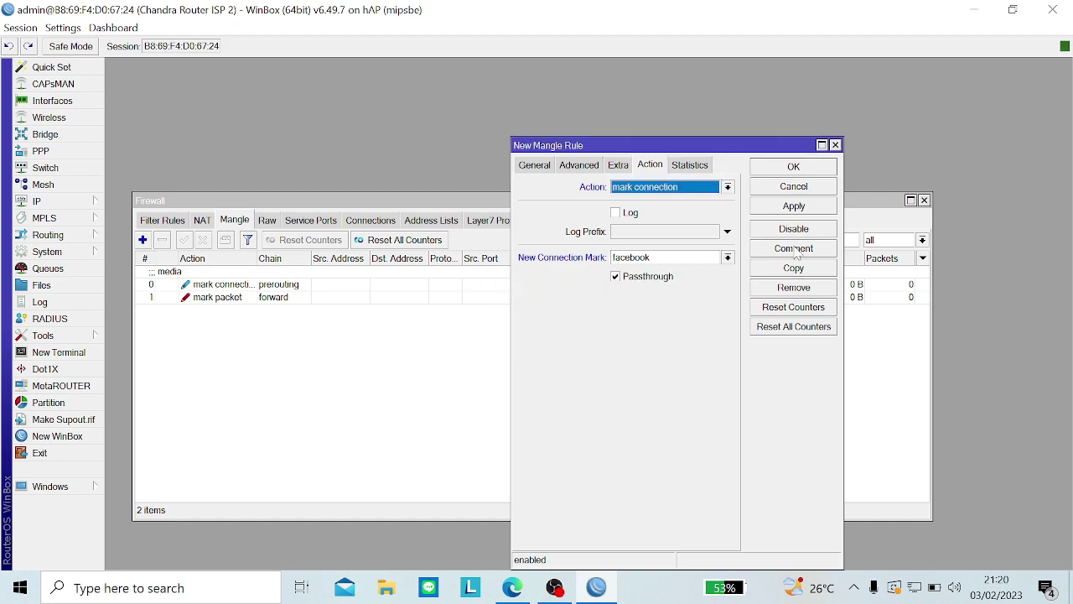
click(808, 207)
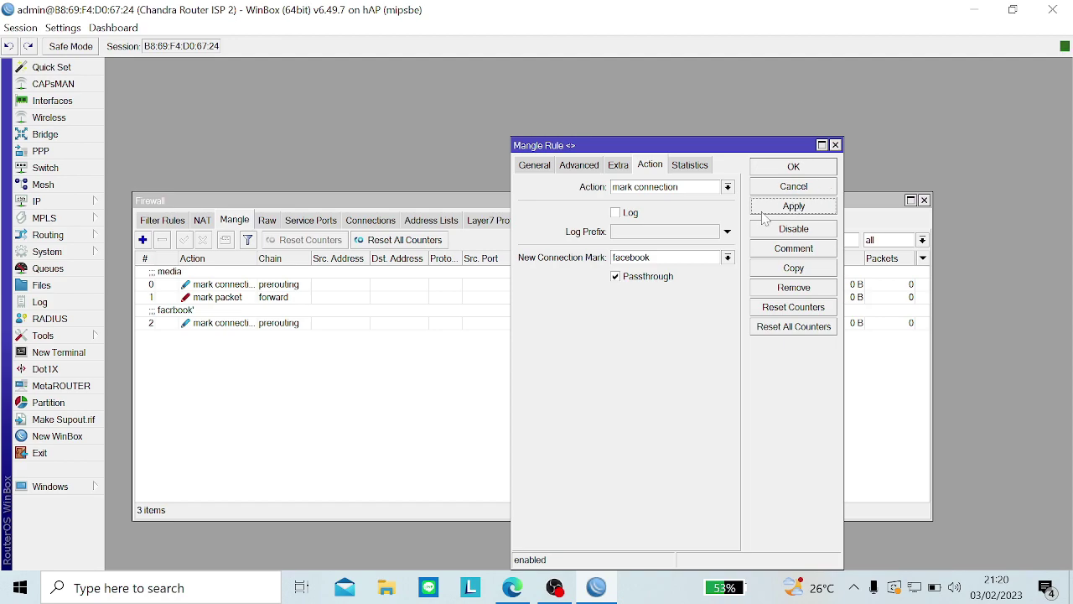
Step: Correct the rule's comment to 'facrbook', apply it, and close the mangle rule
click(791, 250)
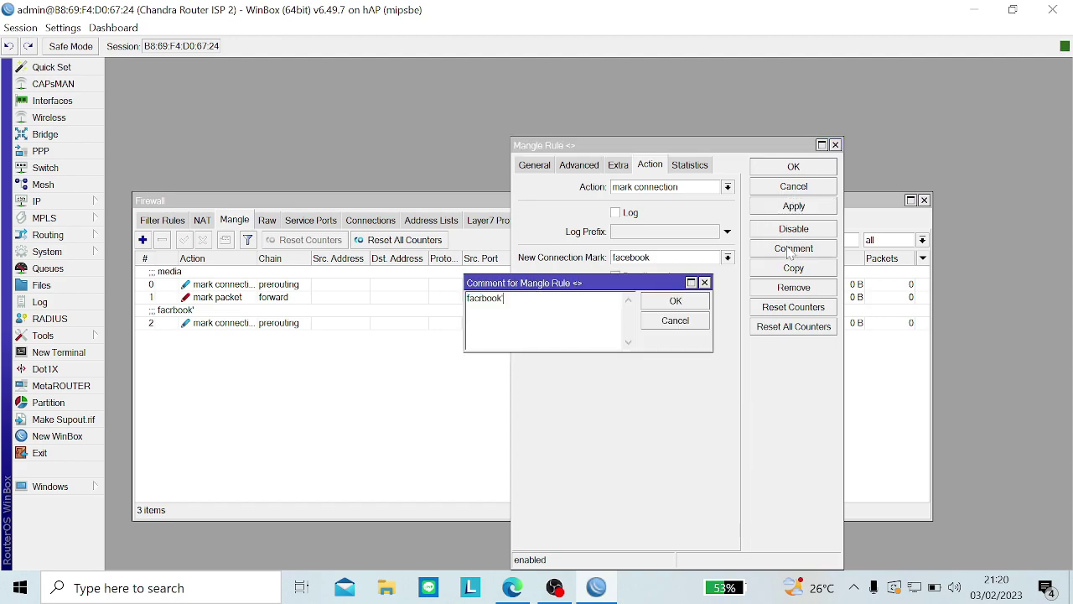
key(Return)
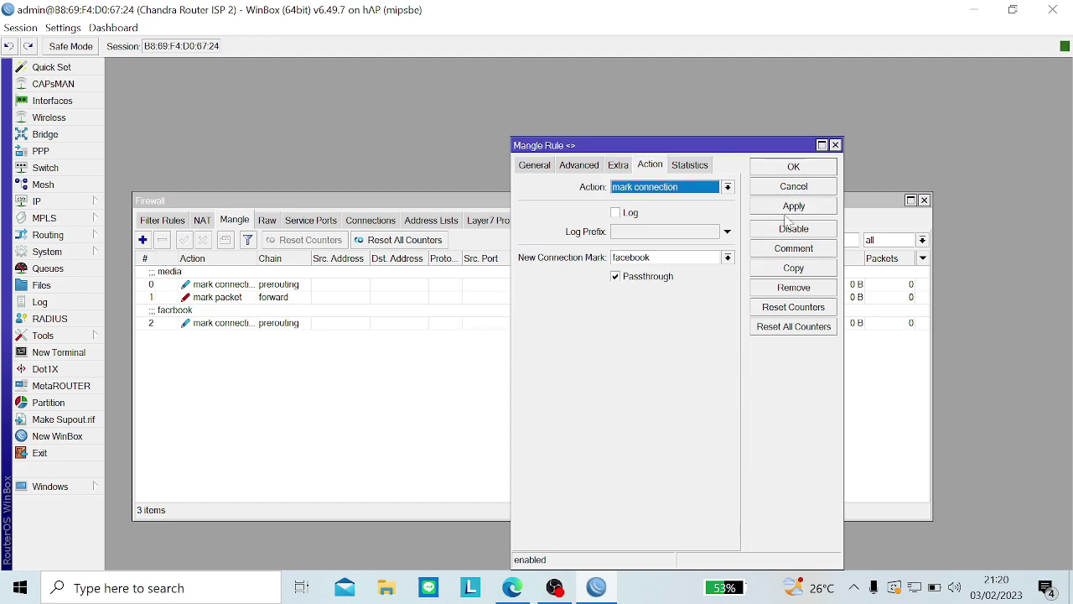
click(789, 209)
click(793, 168)
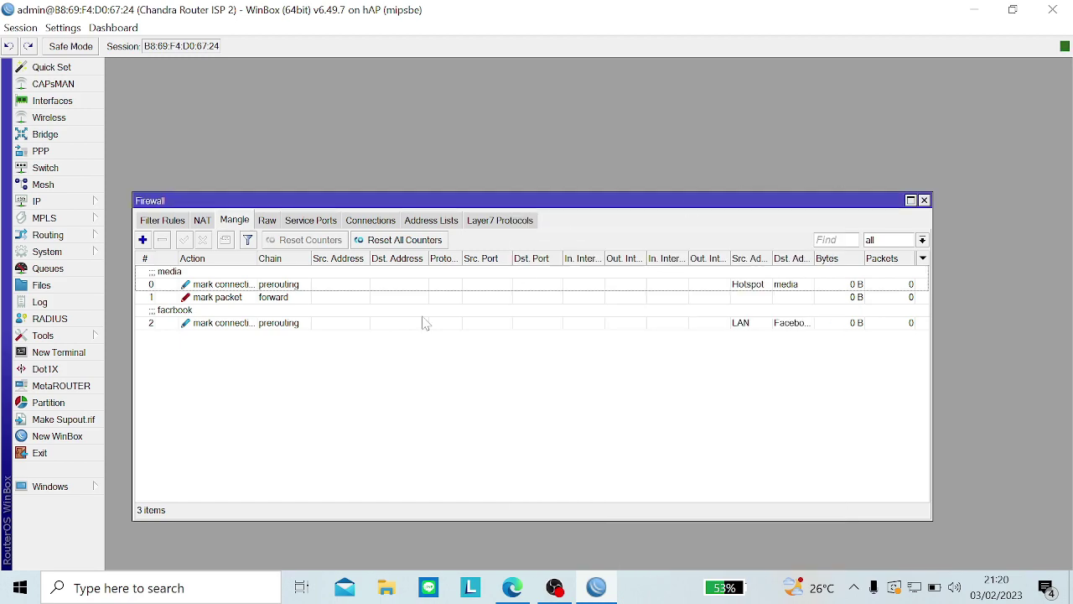
Step: Create a new forward-chain mangle rule matching connection mark facebook
click(142, 241)
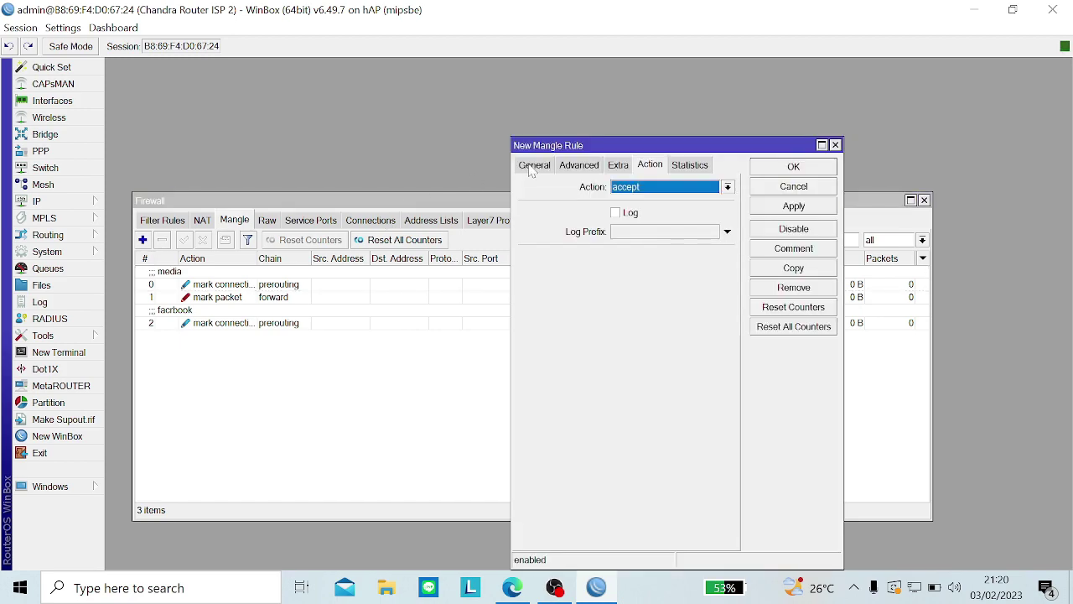
click(535, 165)
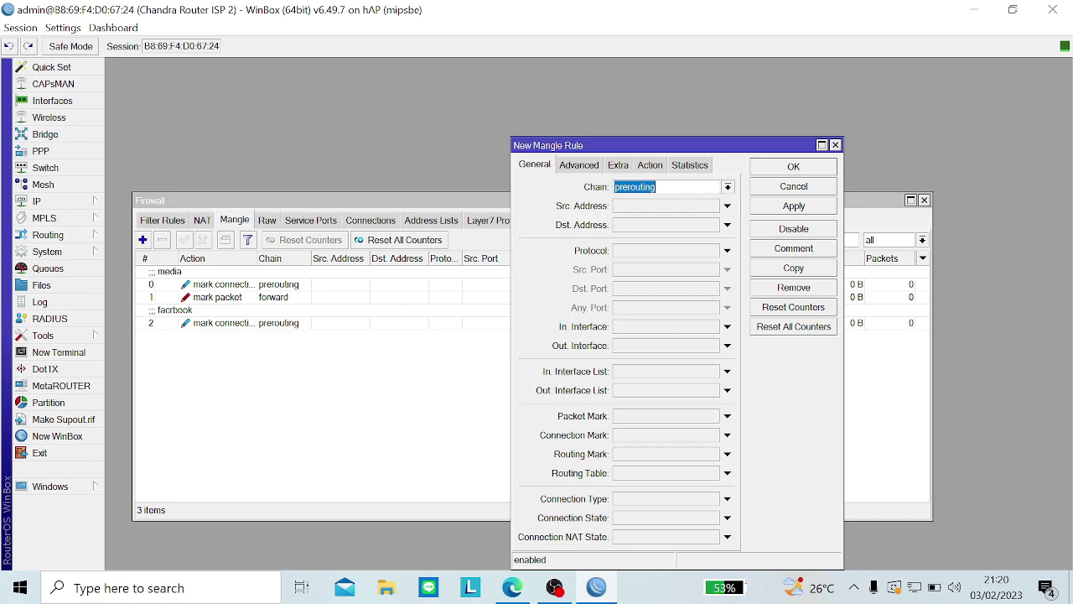
click(728, 188)
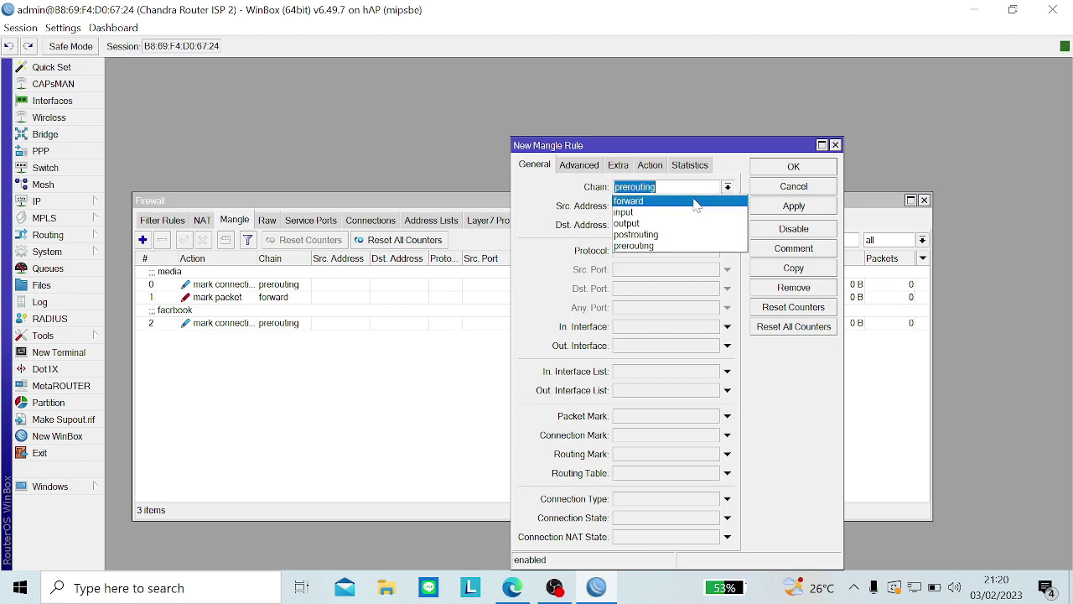
click(694, 201)
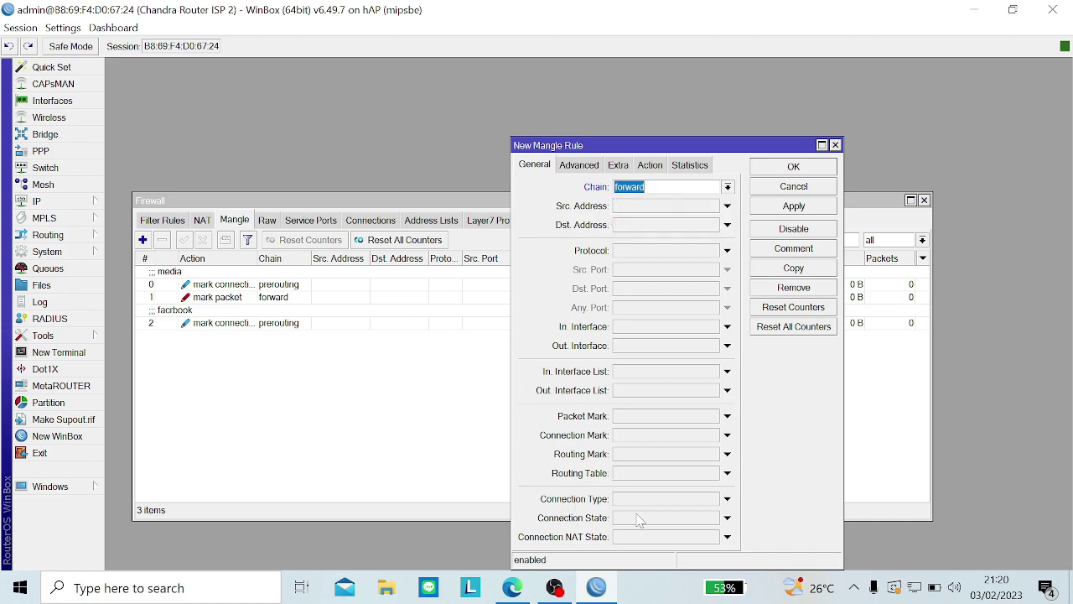
click(643, 436)
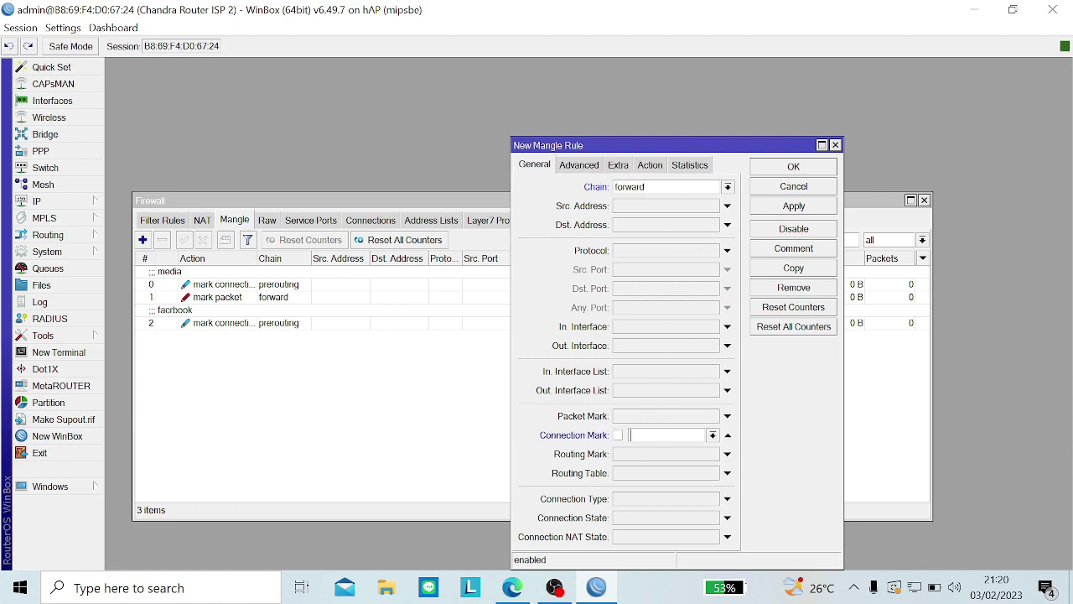
click(712, 436)
click(697, 460)
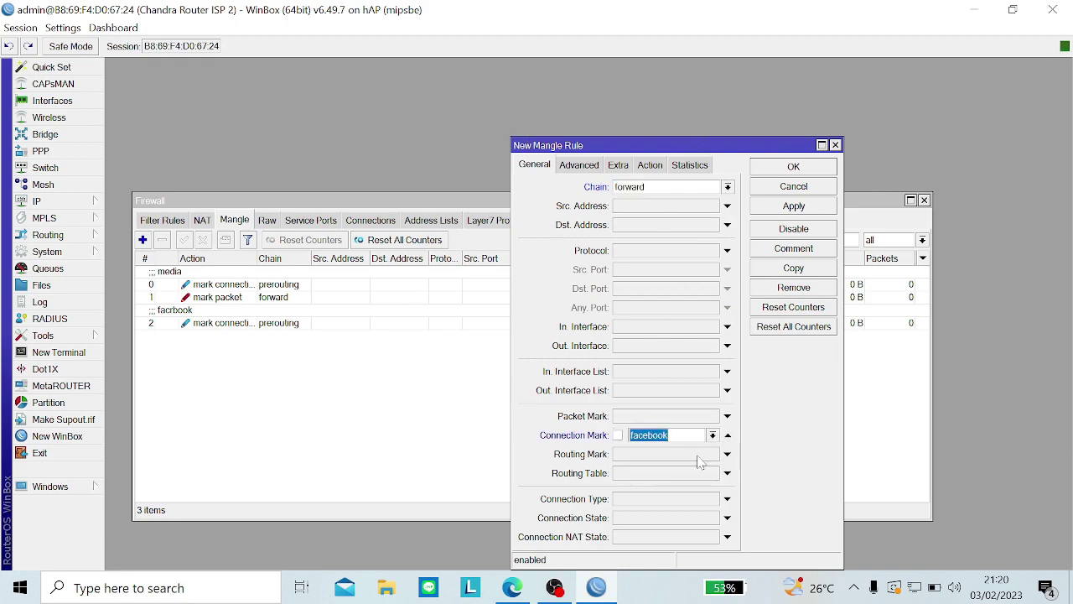
Step: Set its action to mark packet 'paket-facebook' with passthrough off, and save it
click(642, 167)
click(639, 190)
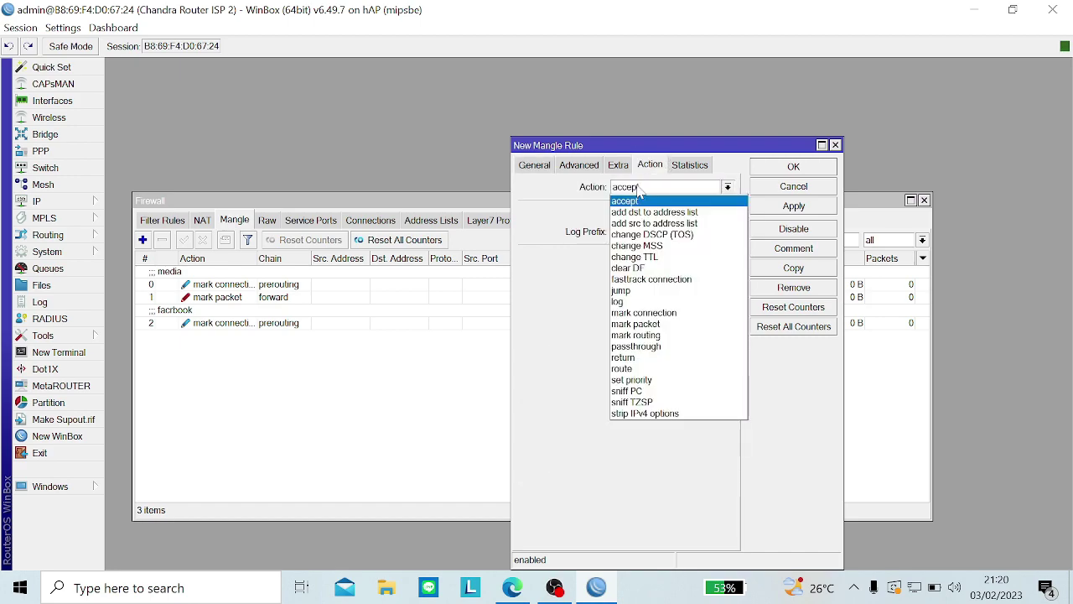
click(659, 326)
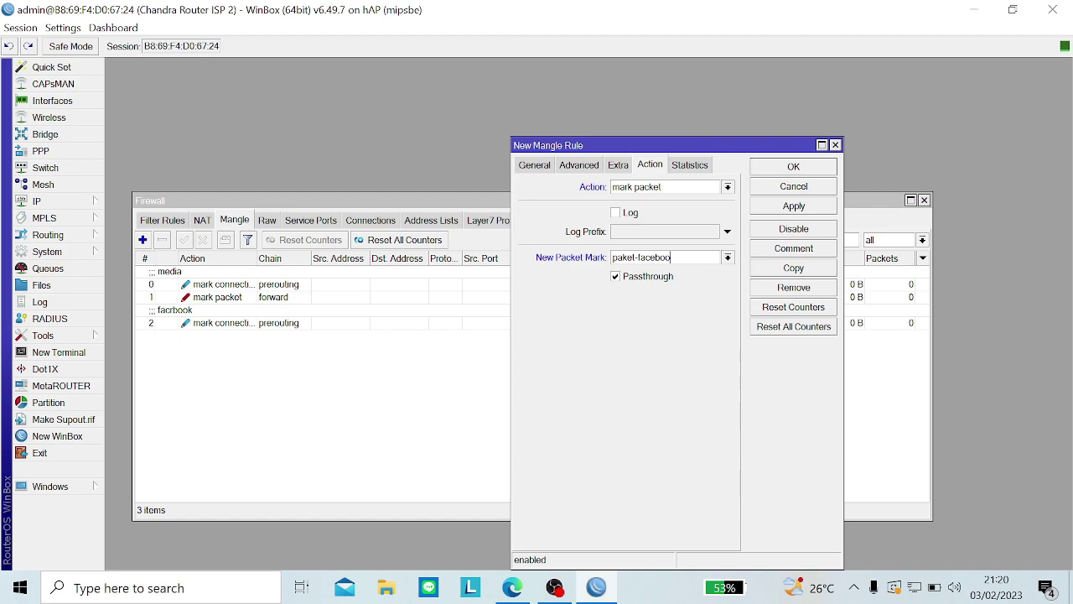
click(634, 278)
click(775, 212)
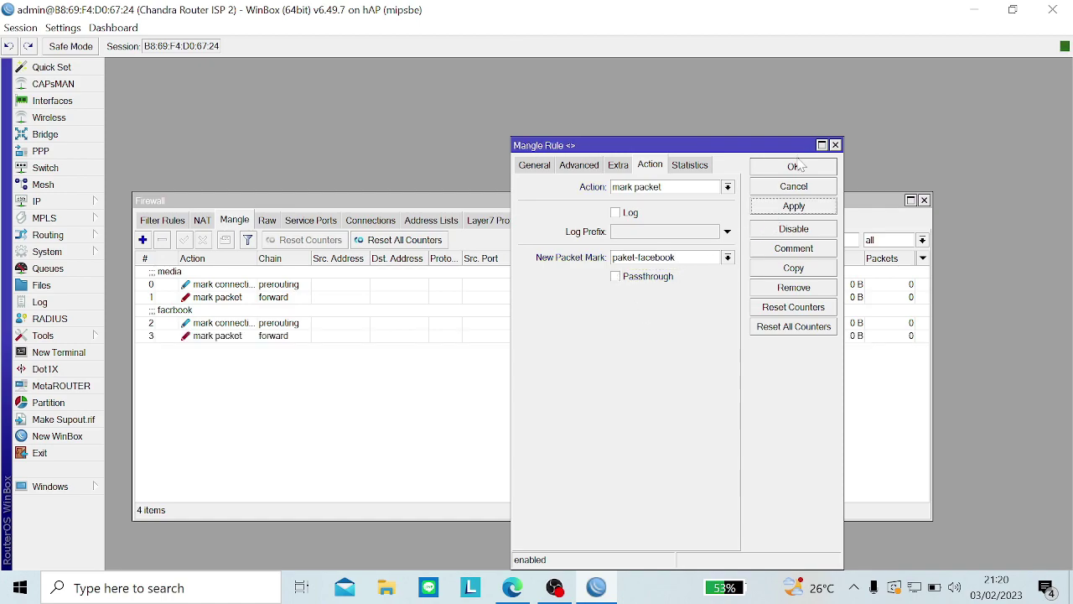
click(797, 166)
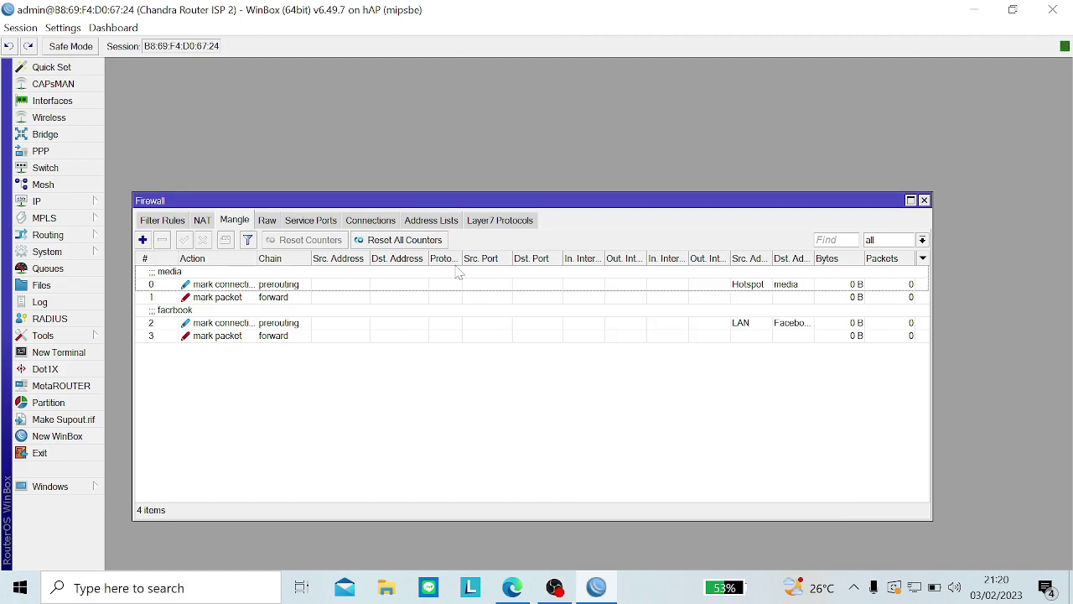
click(160, 222)
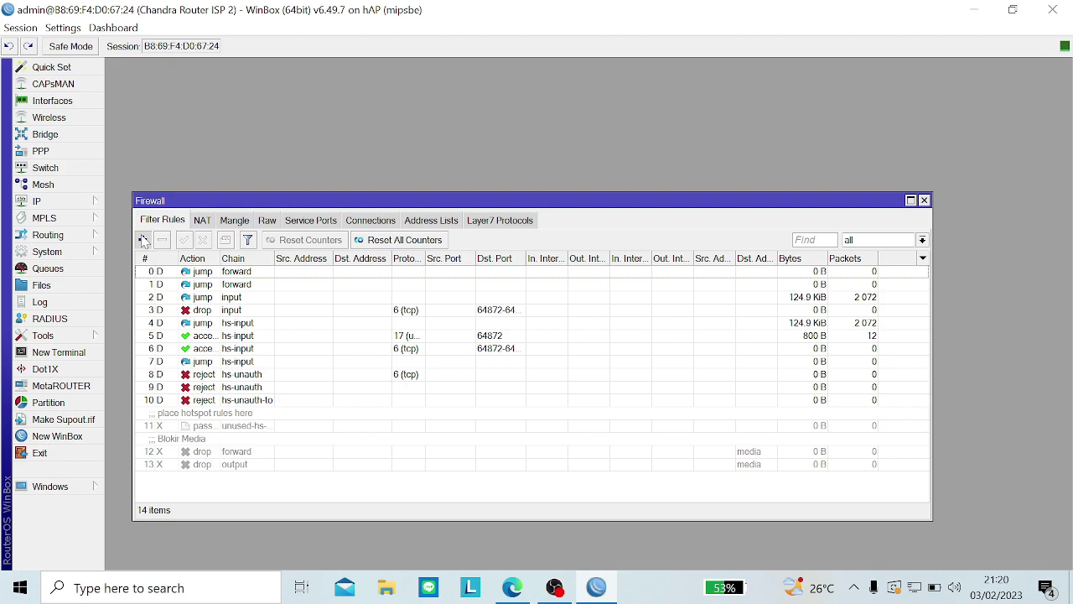
Step: Start a new filter rule matching Dst. Address List Facebook, with the Blokir Media rule open for reference
click(142, 240)
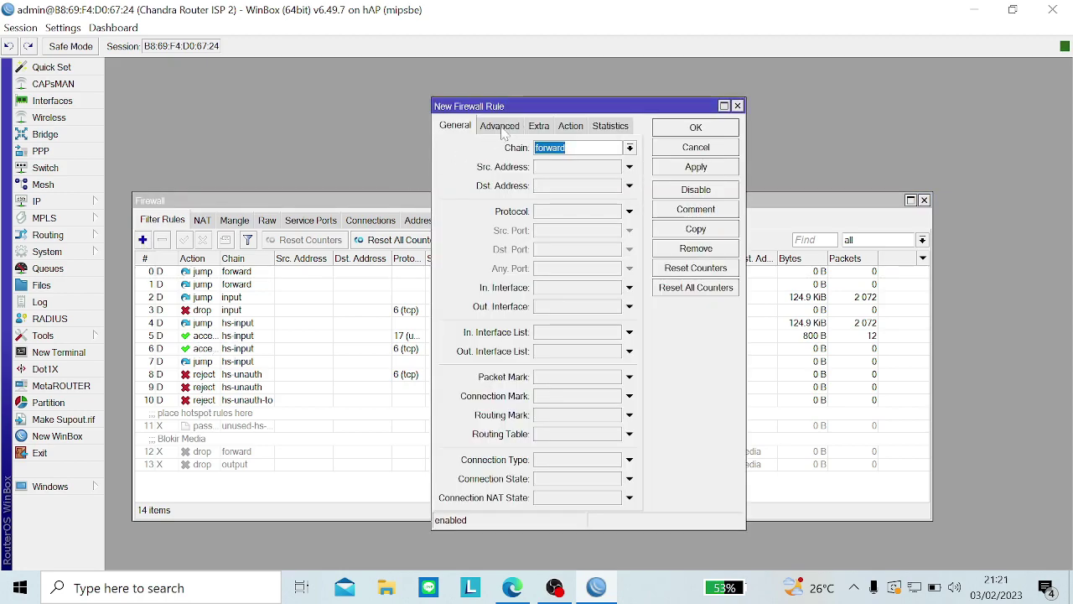
double_click(192, 453)
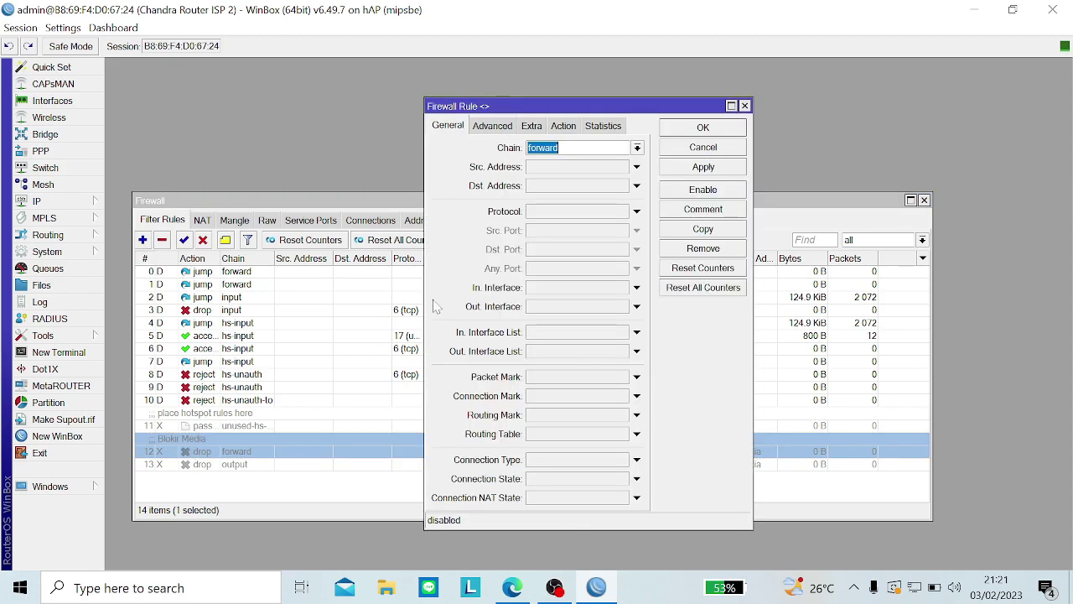
click(491, 126)
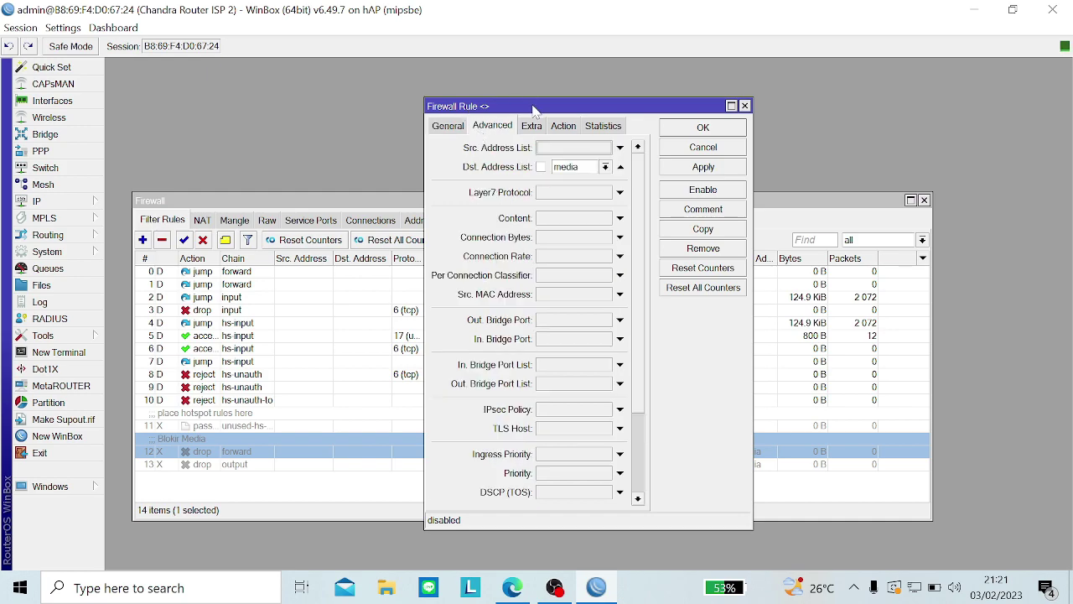
drag(535, 113, 291, 129)
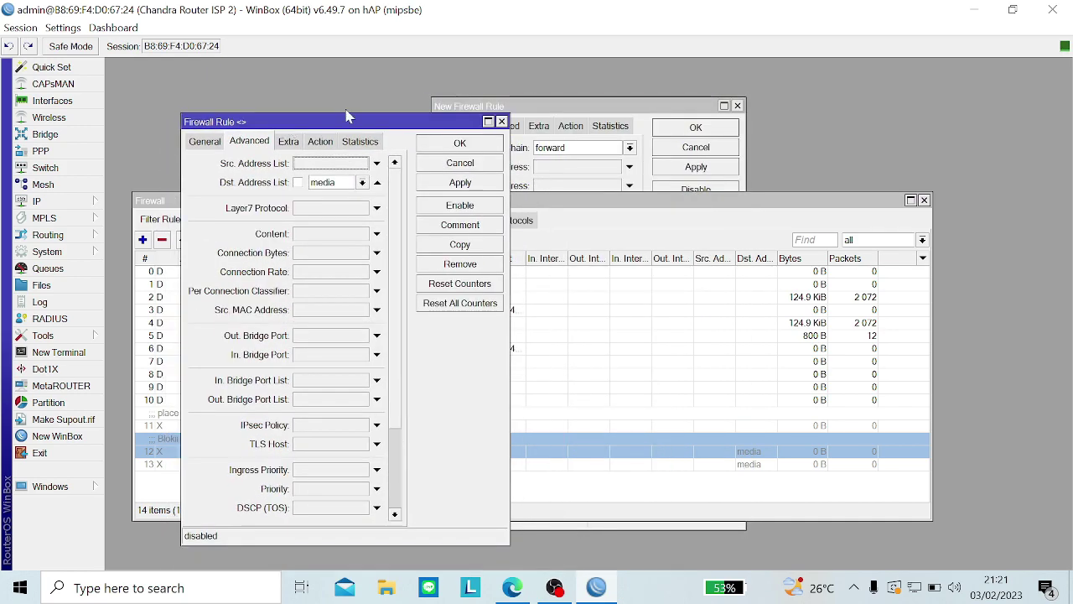
click(537, 102)
click(503, 126)
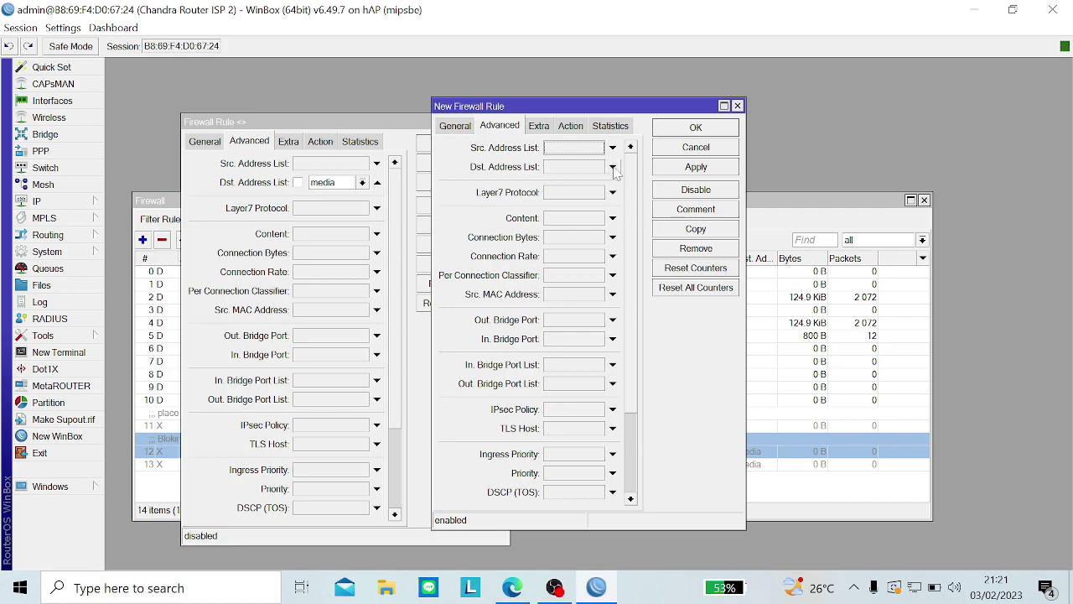
click(620, 167)
click(613, 167)
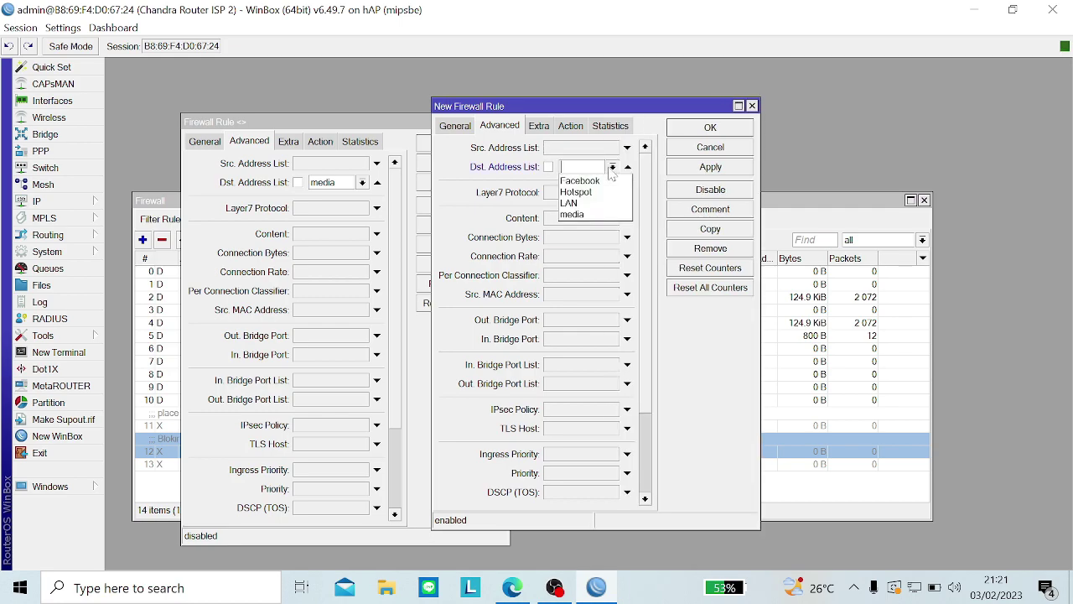
click(612, 181)
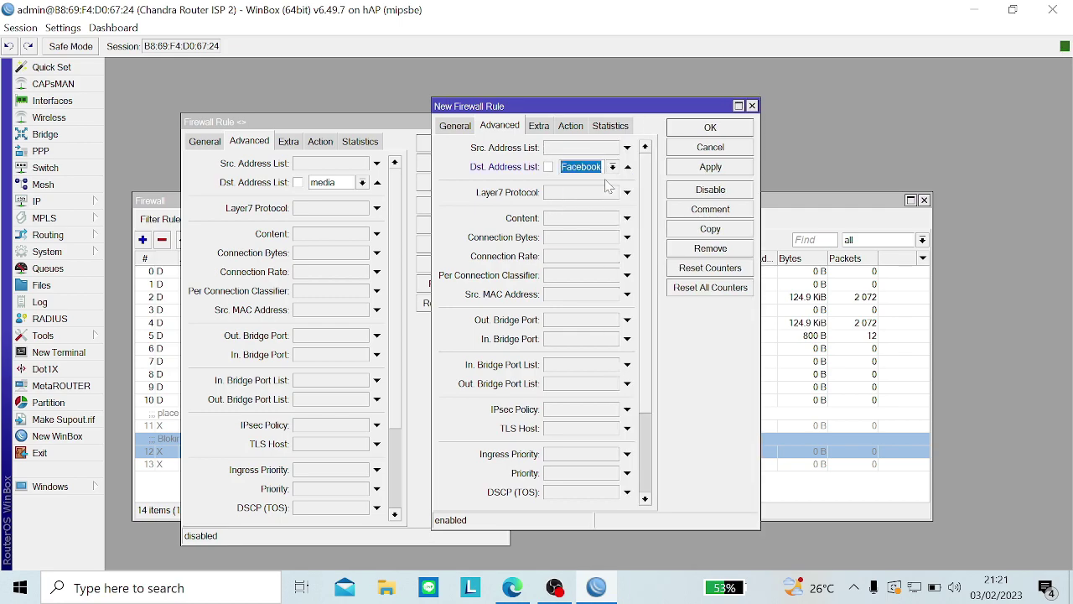
Step: Set the rule's action to drop, comment it 'blok fb', save it, and close the reference rule
click(290, 141)
click(317, 142)
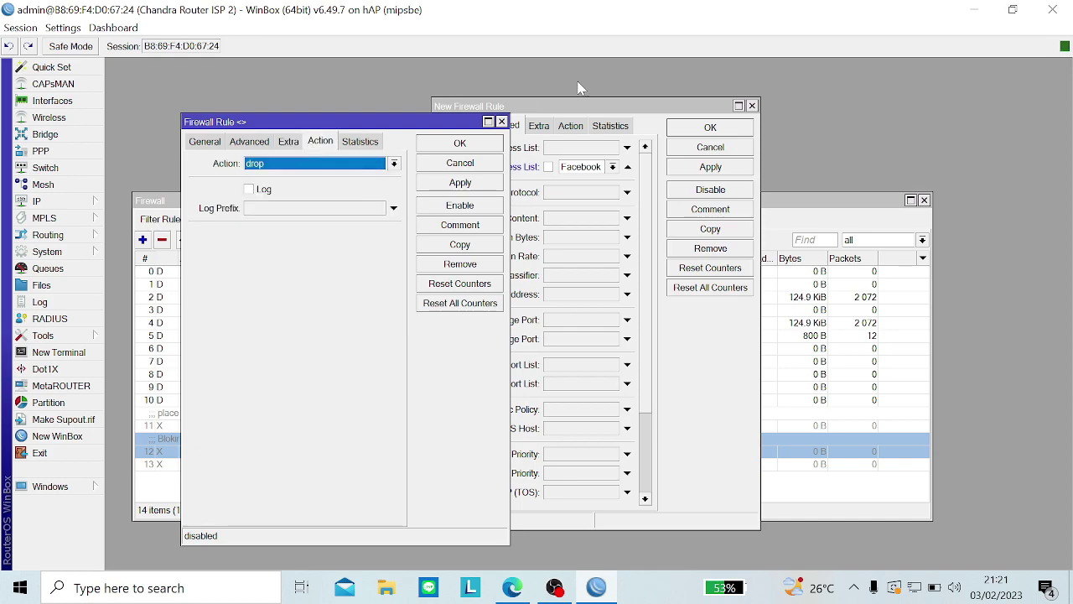
click(580, 125)
click(572, 148)
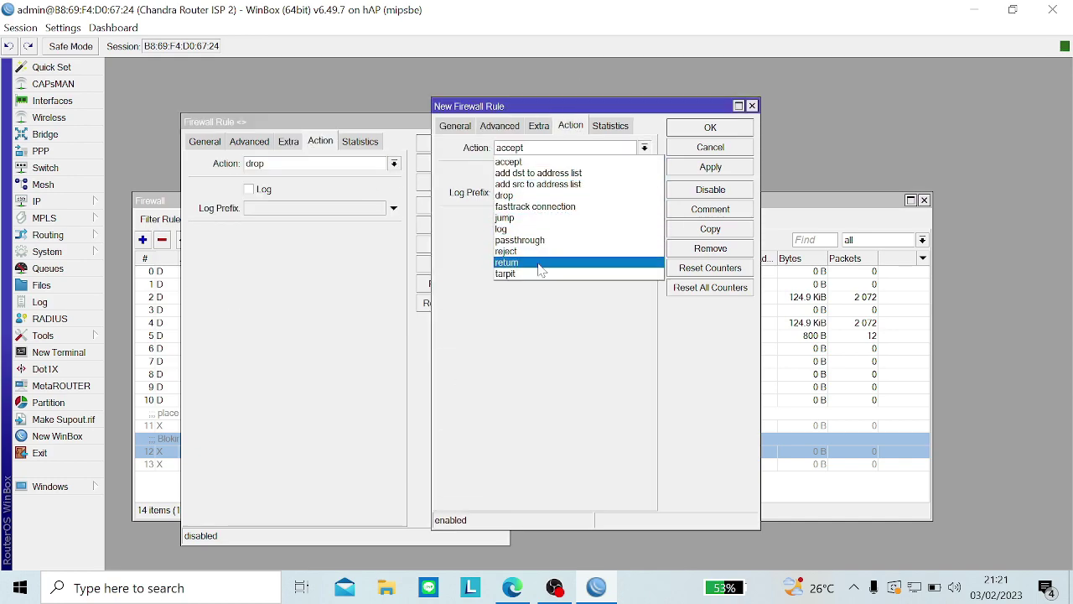
click(539, 196)
click(675, 211)
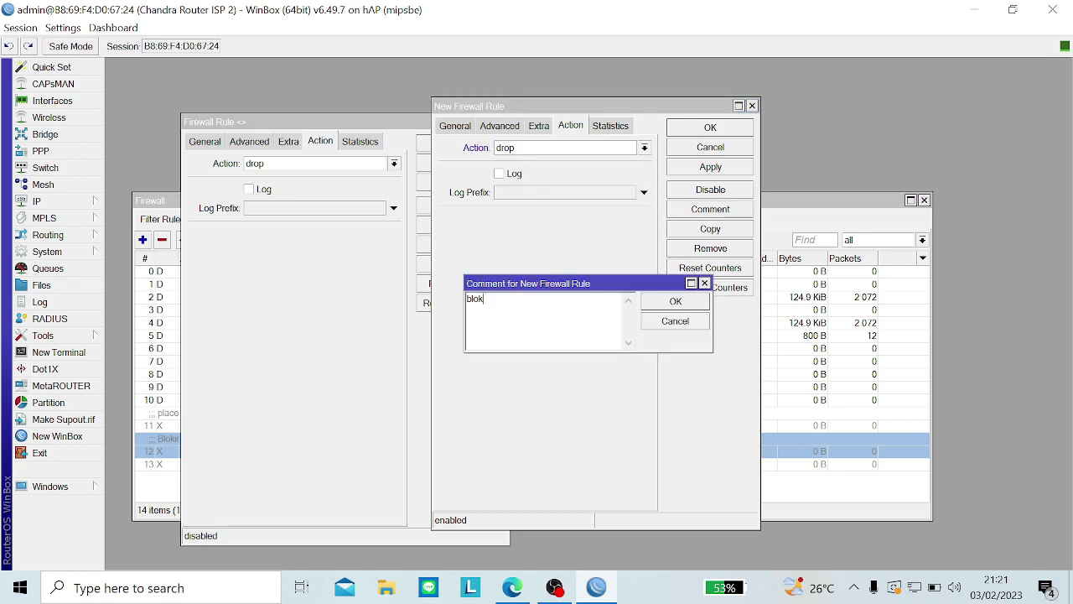
text(blok fb)
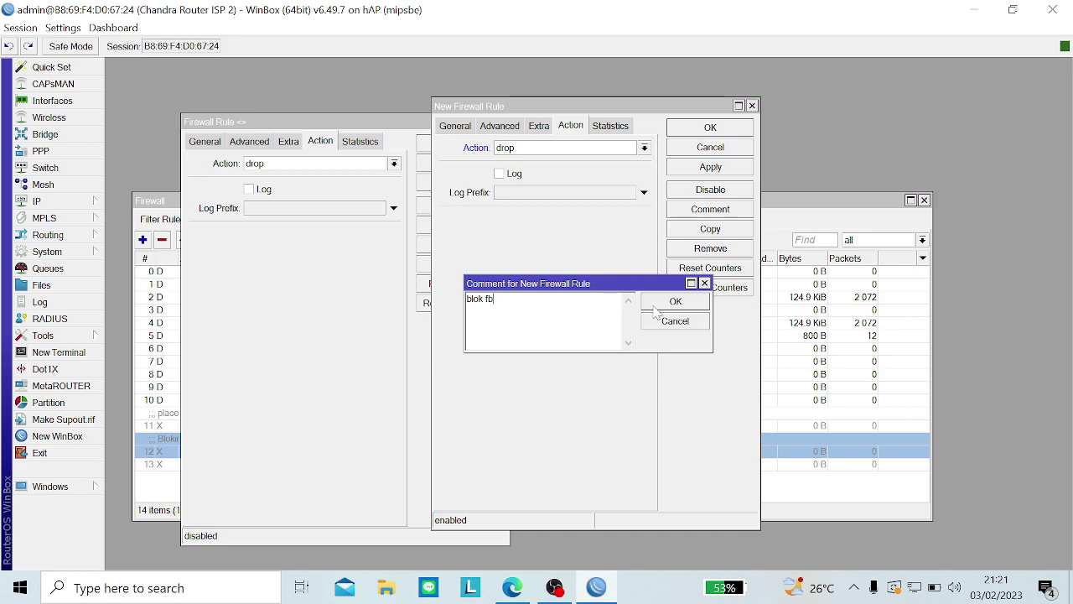
click(656, 307)
click(733, 167)
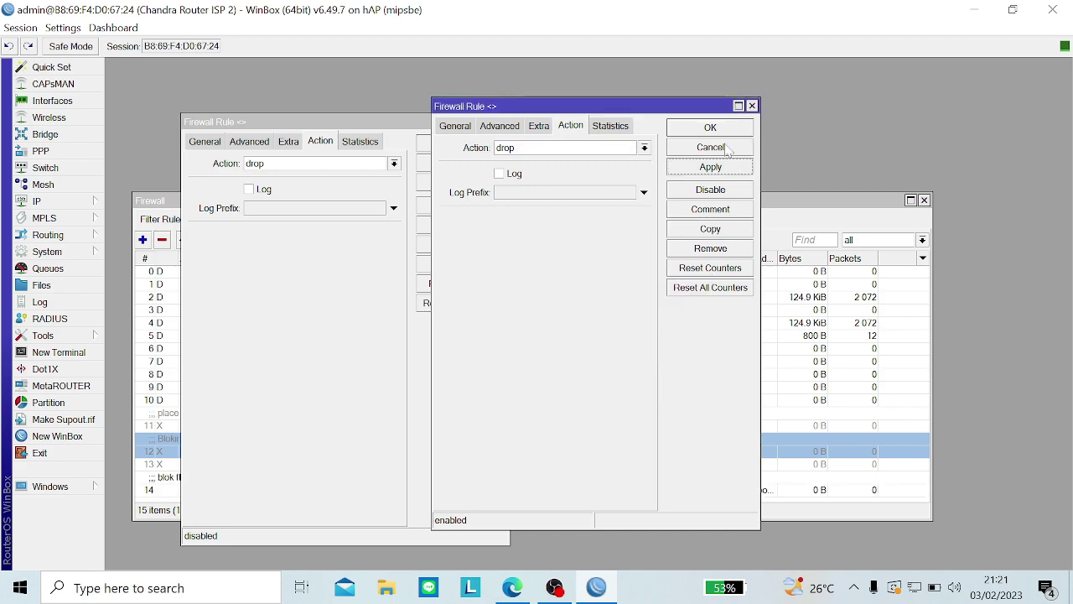
click(715, 130)
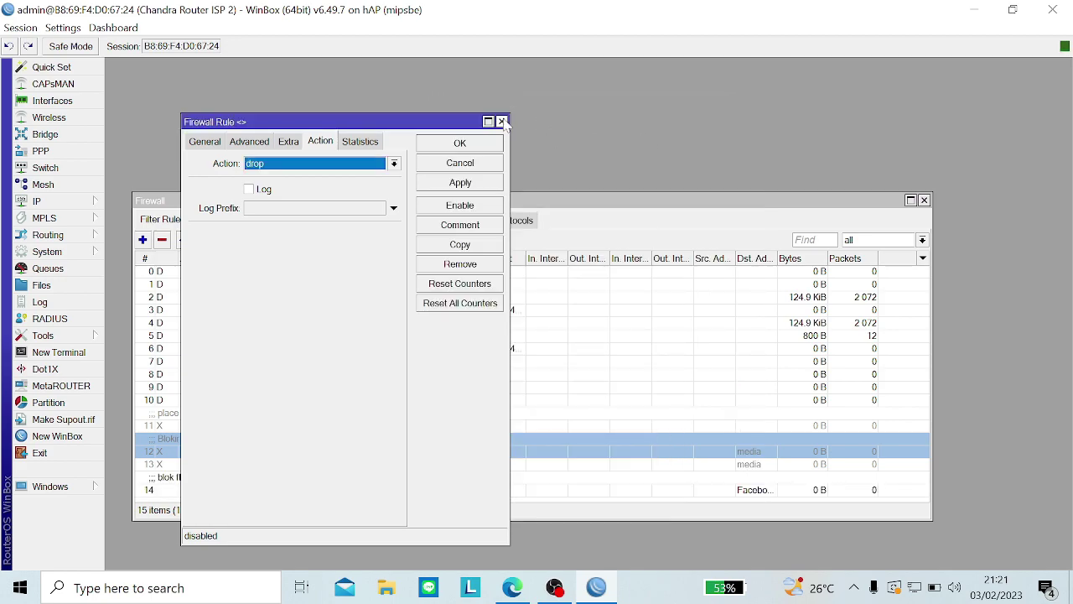
click(502, 121)
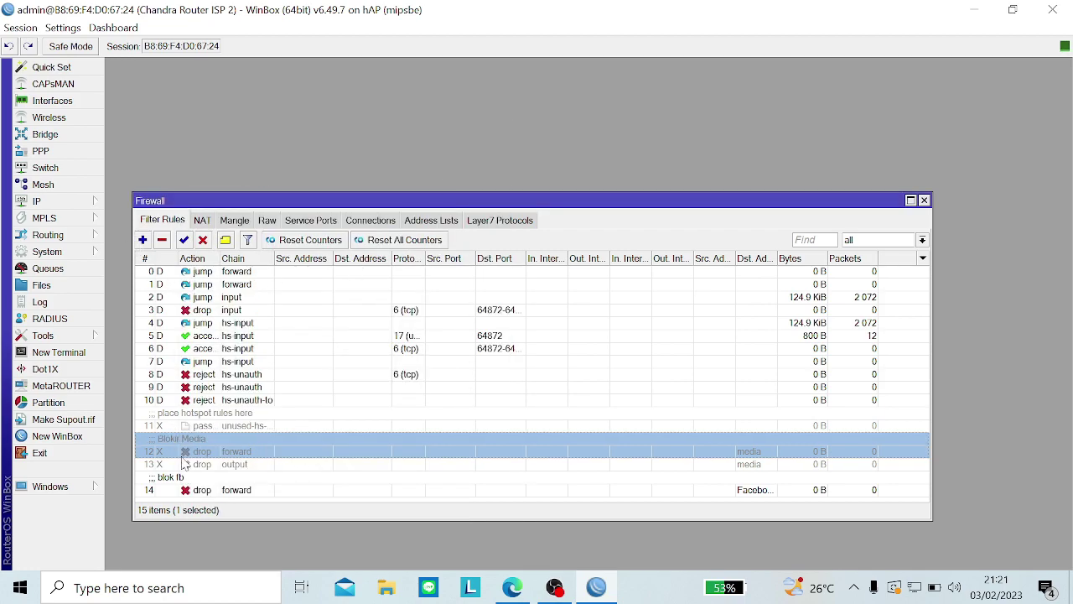
Step: Open the existing drop output rule for reference and start a new rule on the output chain
double_click(186, 466)
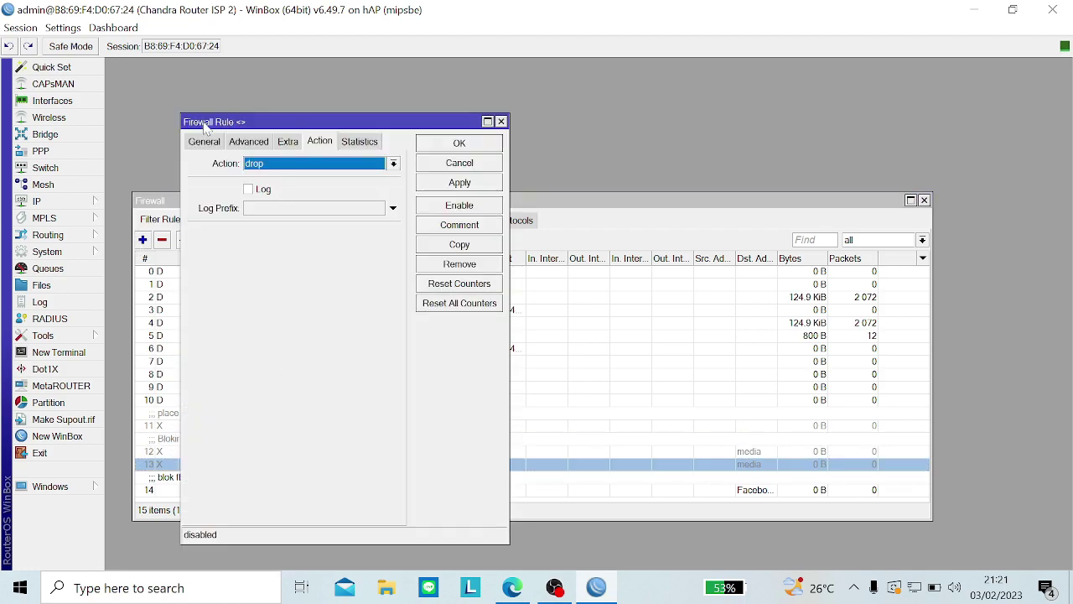
click(143, 240)
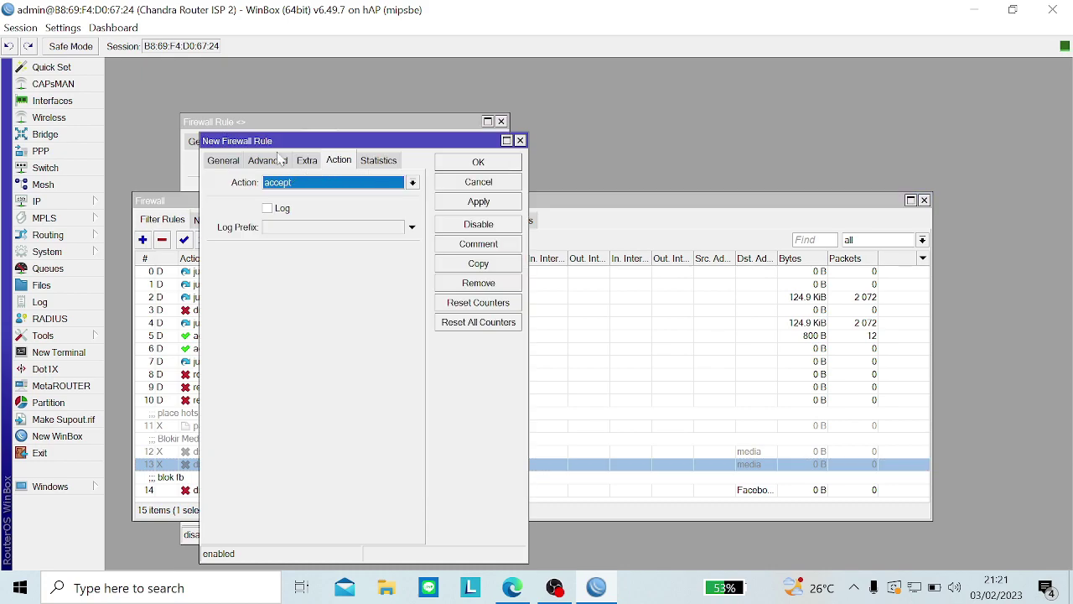
click(223, 162)
drag(284, 140, 281, 152)
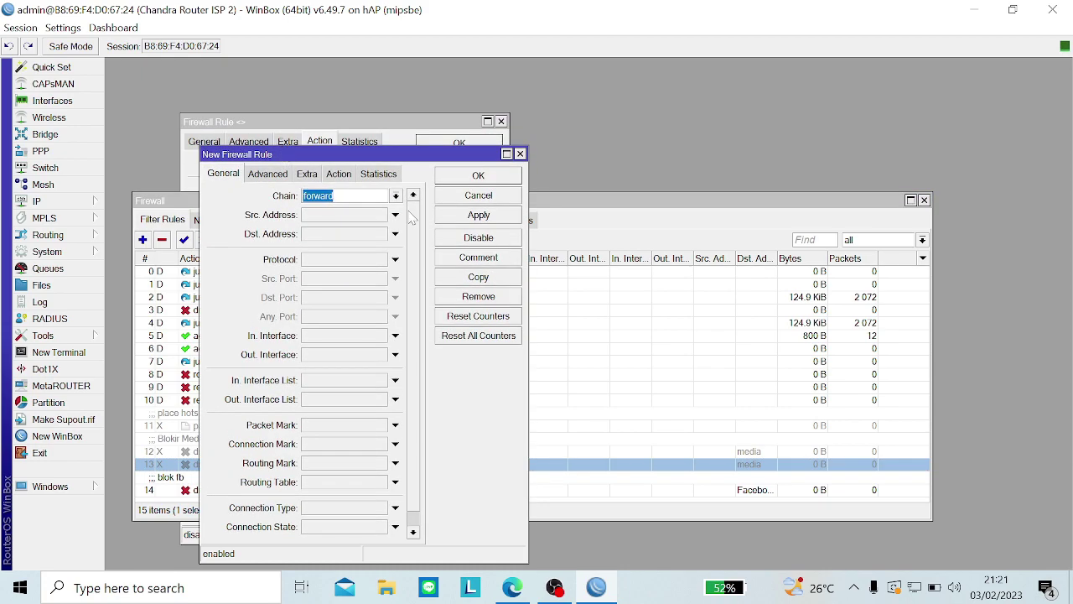
click(396, 195)
click(357, 265)
Step: Match Dst. Address List Facebook on the new rule, then close the reference rule
click(267, 174)
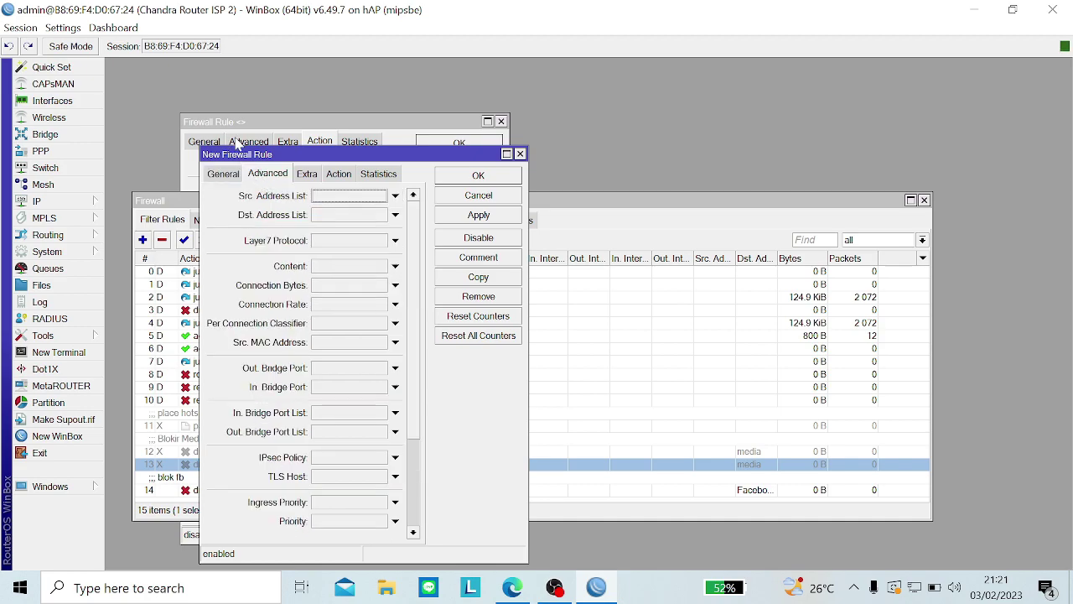
click(239, 142)
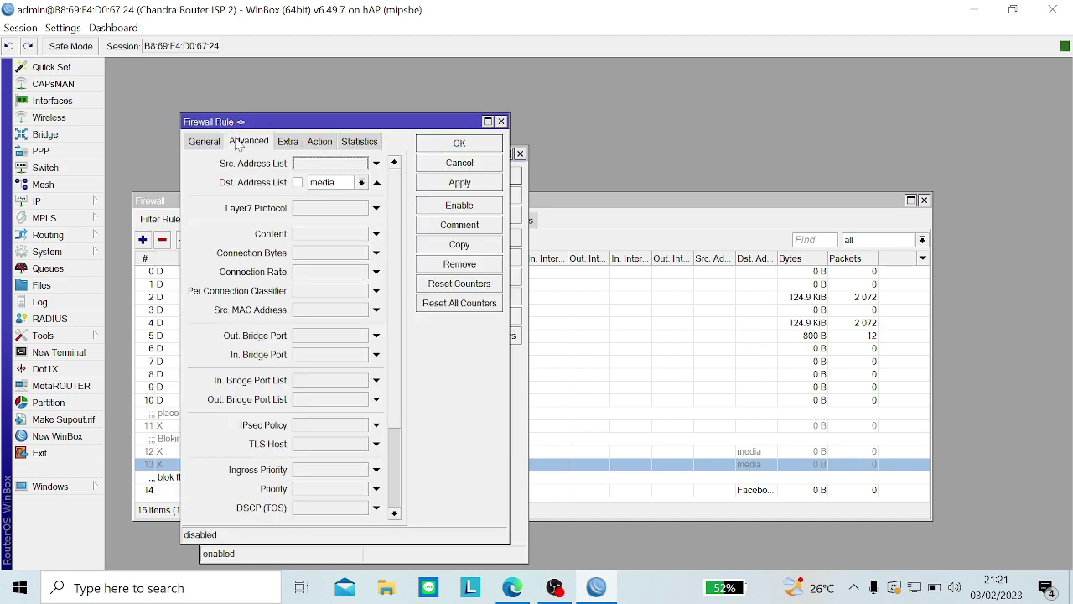
click(521, 440)
click(332, 216)
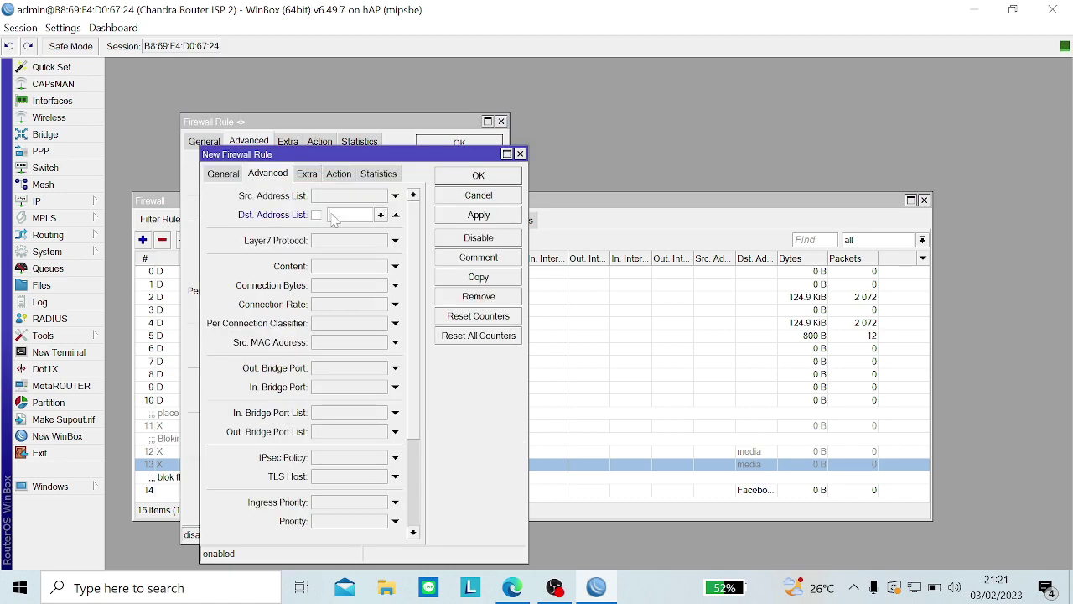
click(380, 215)
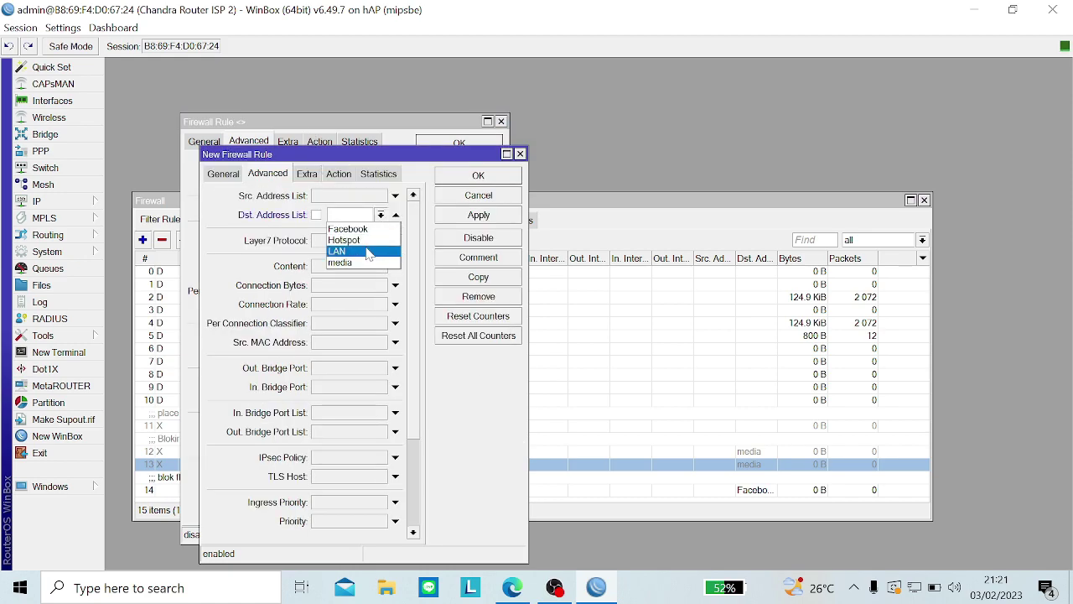
click(348, 229)
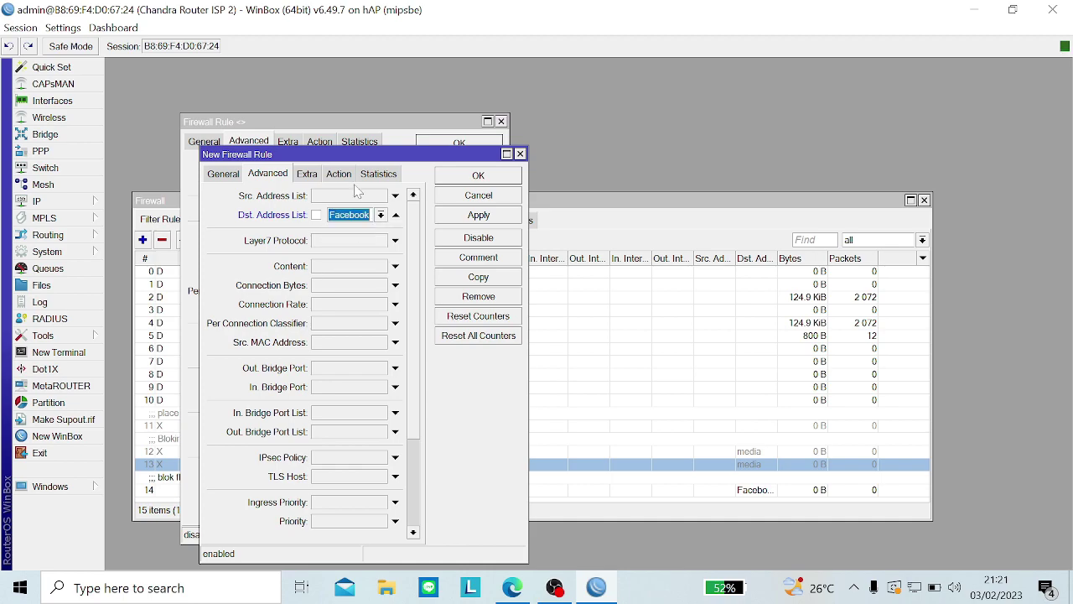
click(321, 142)
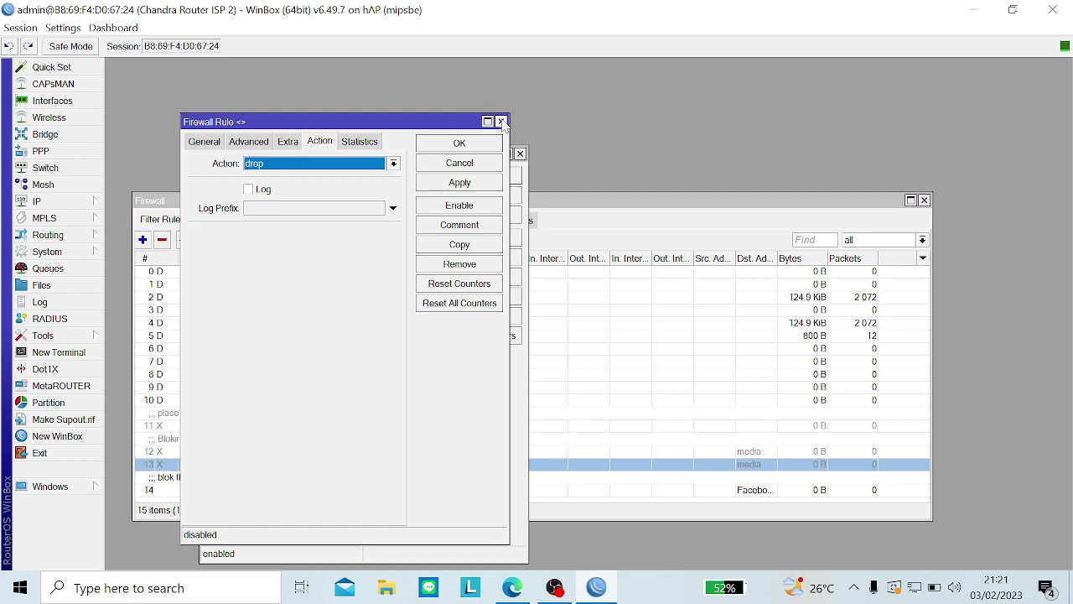
click(501, 122)
Step: Set the new output rule's action to drop and save it
click(345, 175)
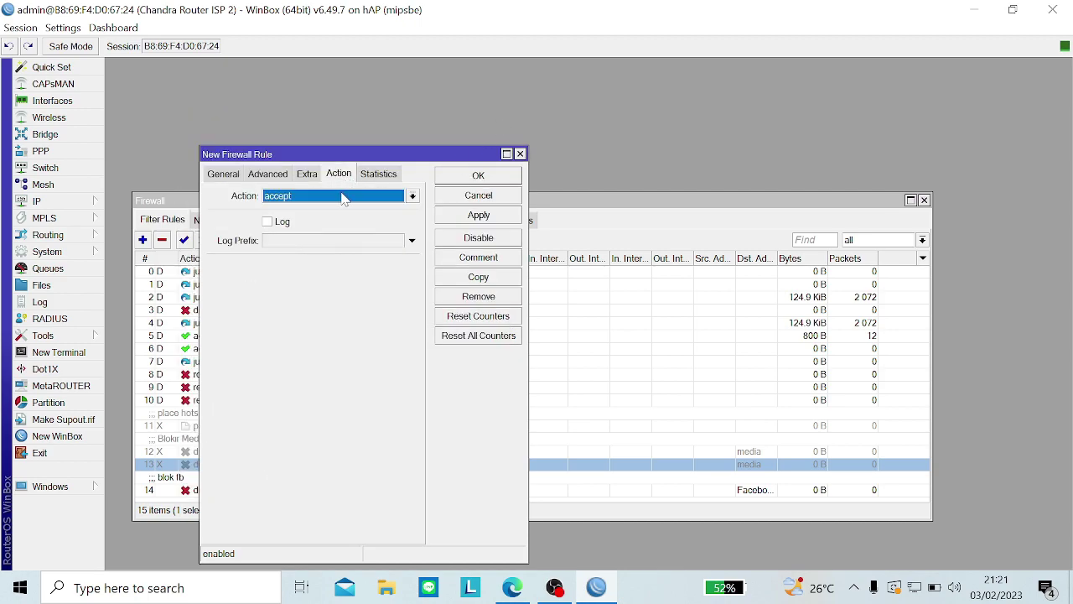
click(342, 196)
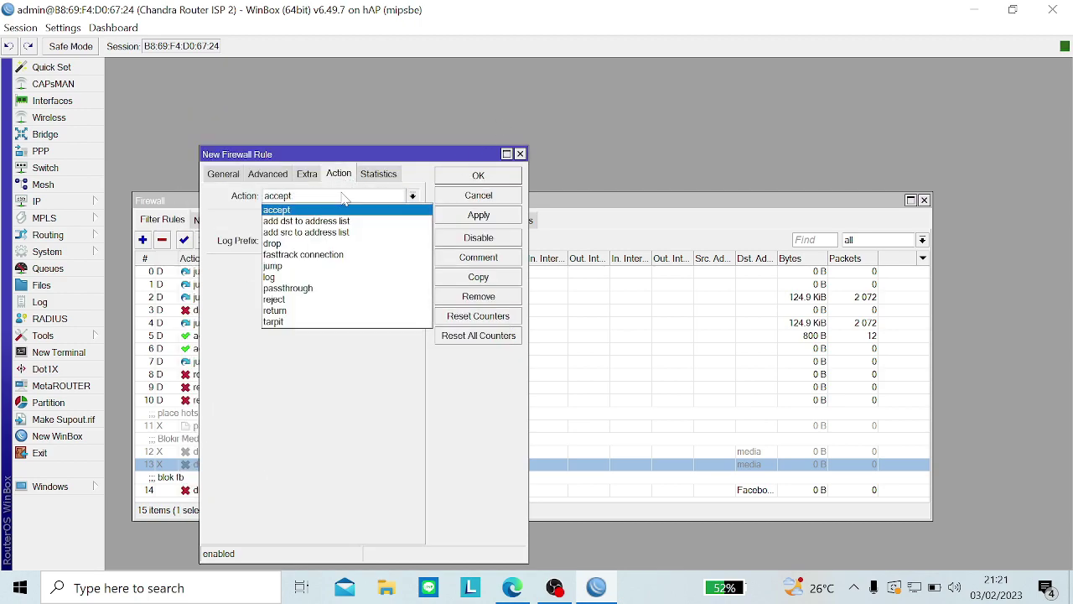
click(308, 244)
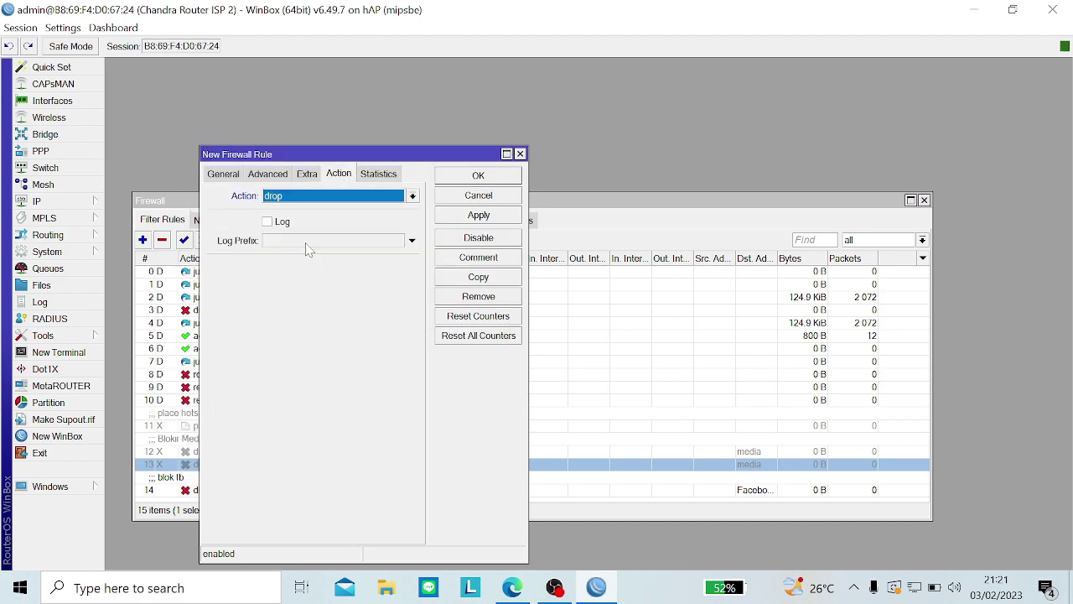
click(488, 179)
scroll(554, 426, down, 1)
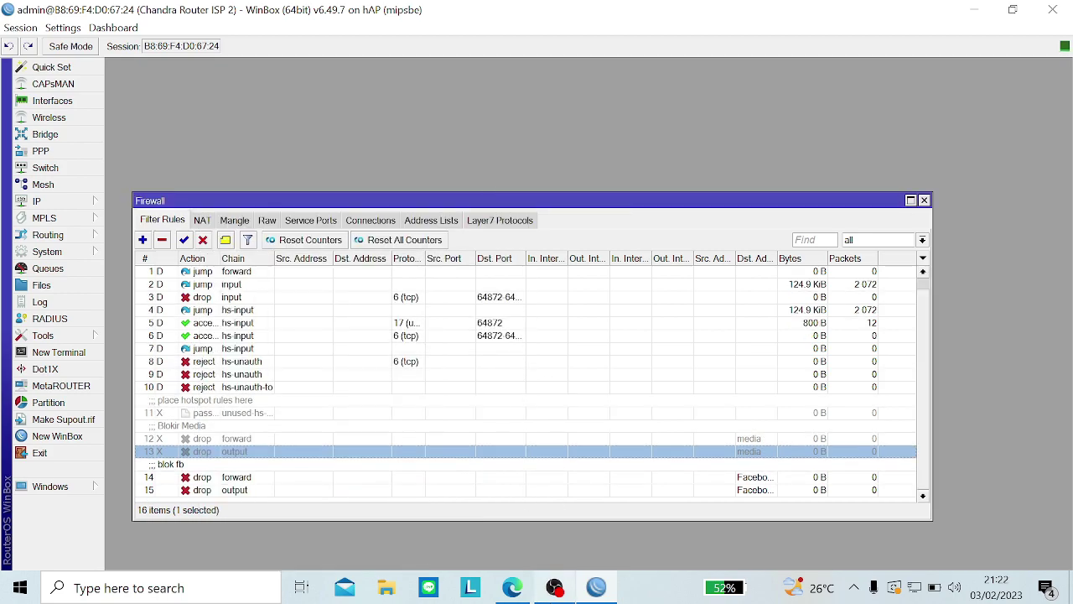
click(512, 587)
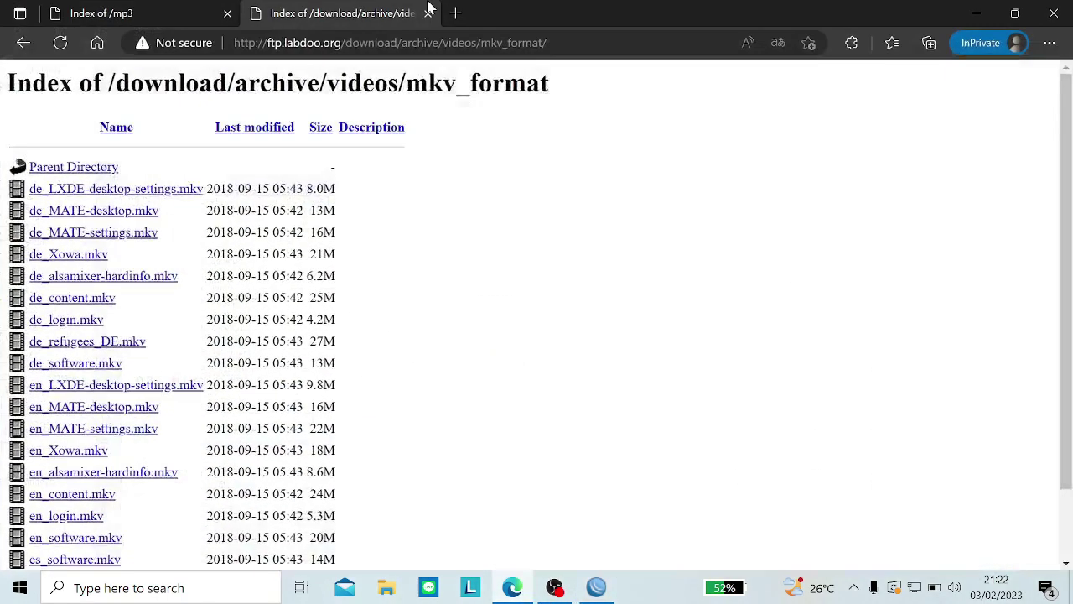
Step: Load facebook.com in a new Edge InPrivate tab after closing both directory-listing tabs
click(455, 14)
click(228, 13)
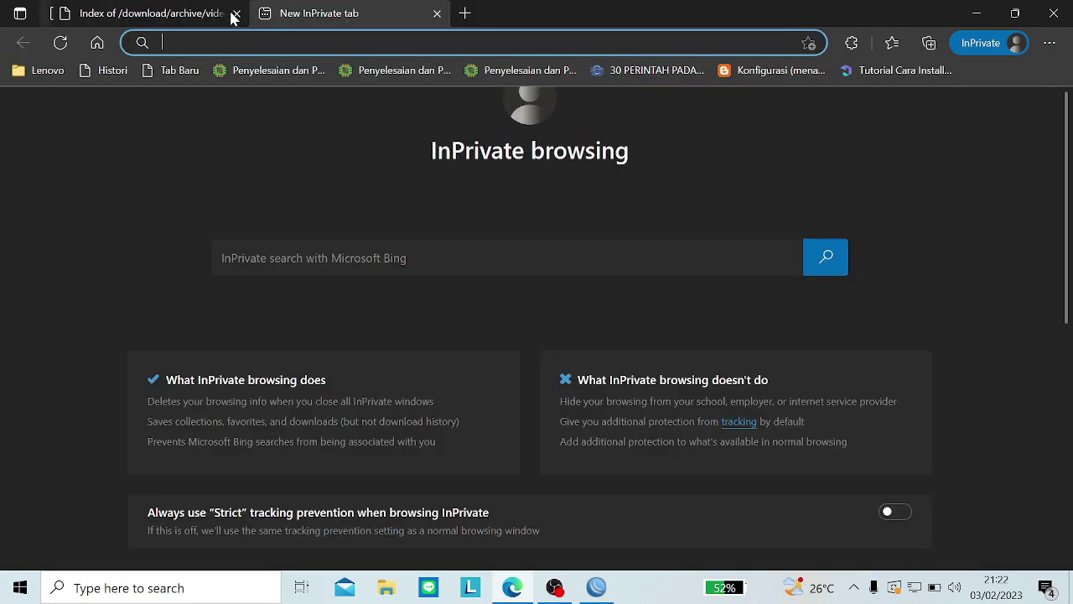
click(228, 13)
text(facebook)
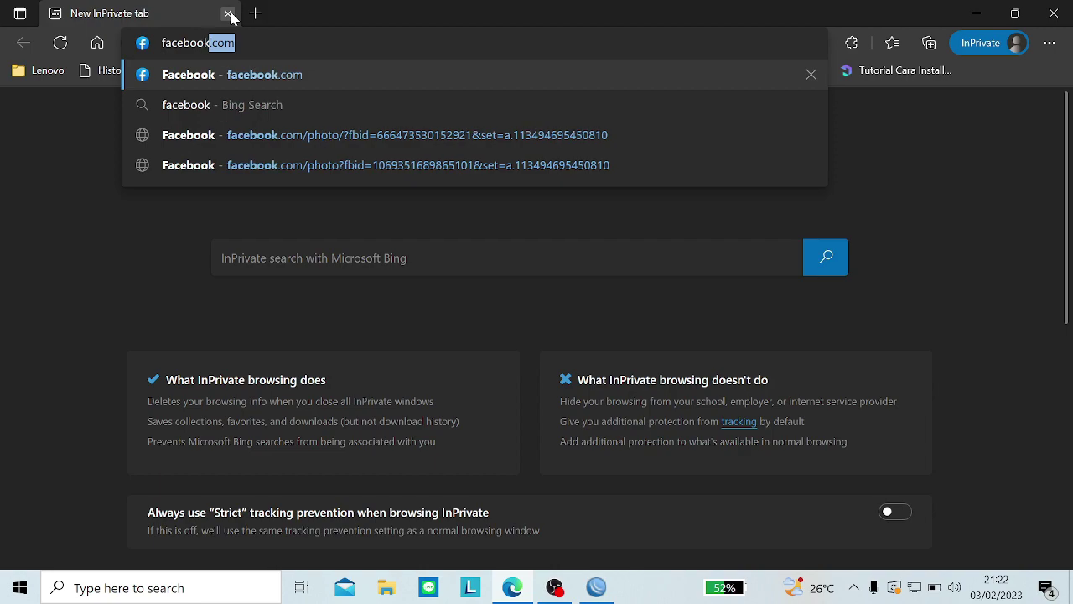
text(.com)
key(Return)
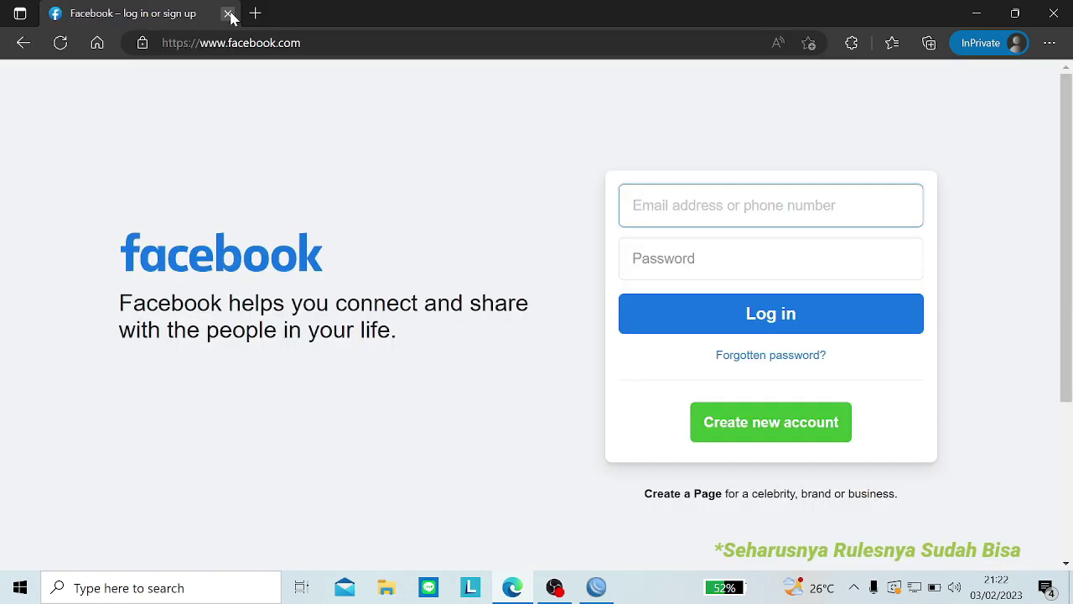
click(596, 587)
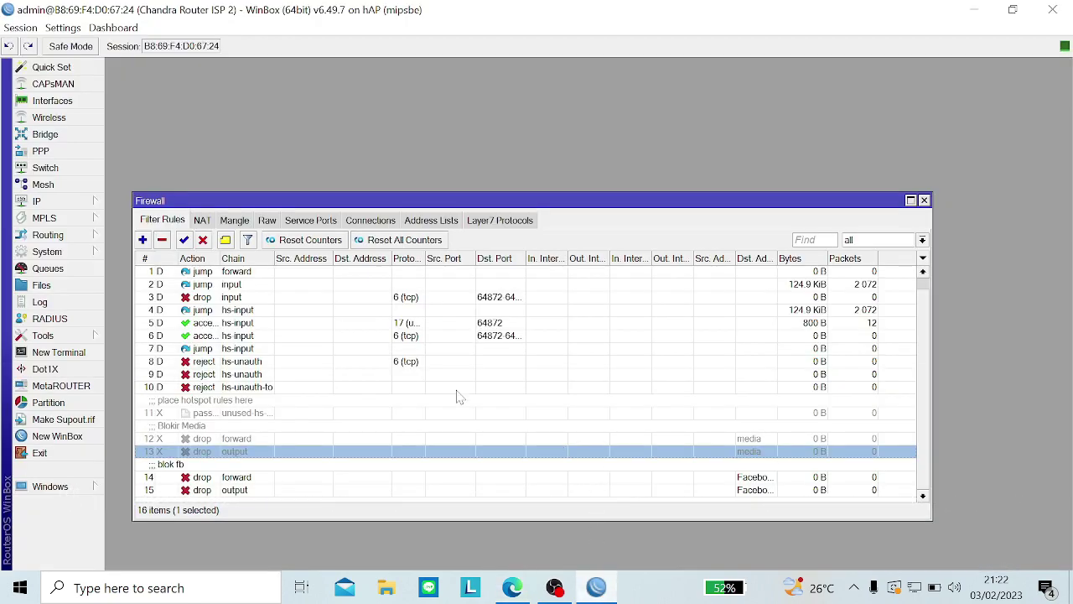
Step: Look through the NAT and Mangle rules, selecting the facebook connection-mark rule, then show Raw
click(210, 219)
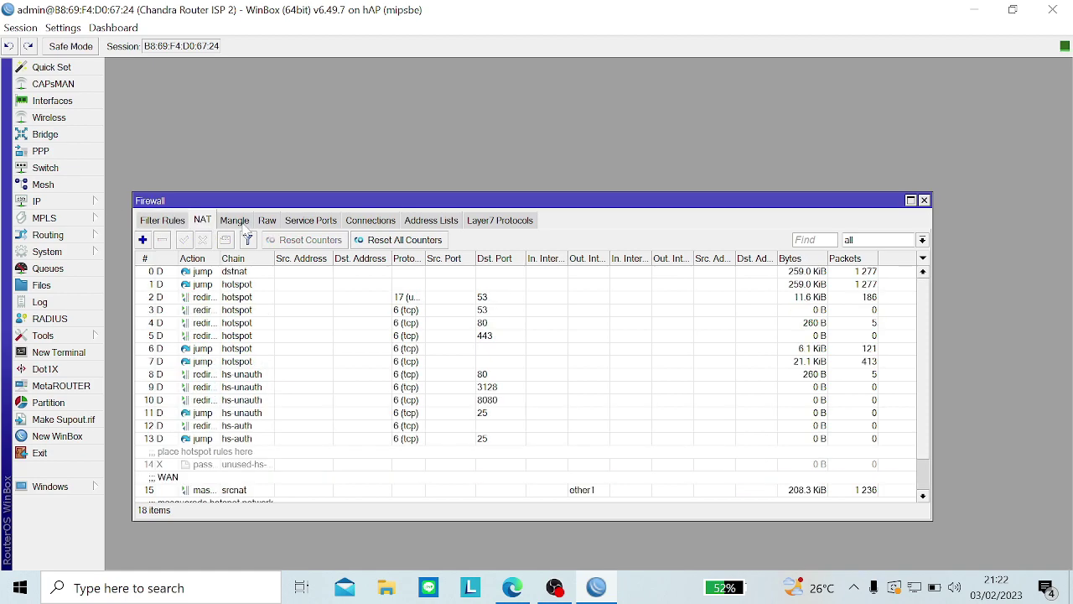
click(236, 220)
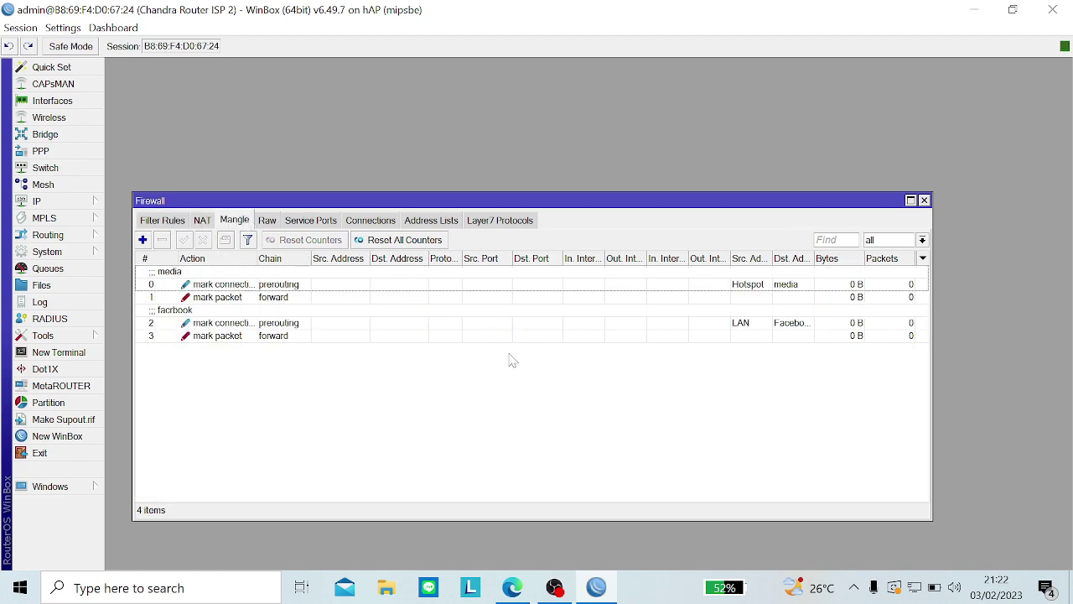
click(493, 326)
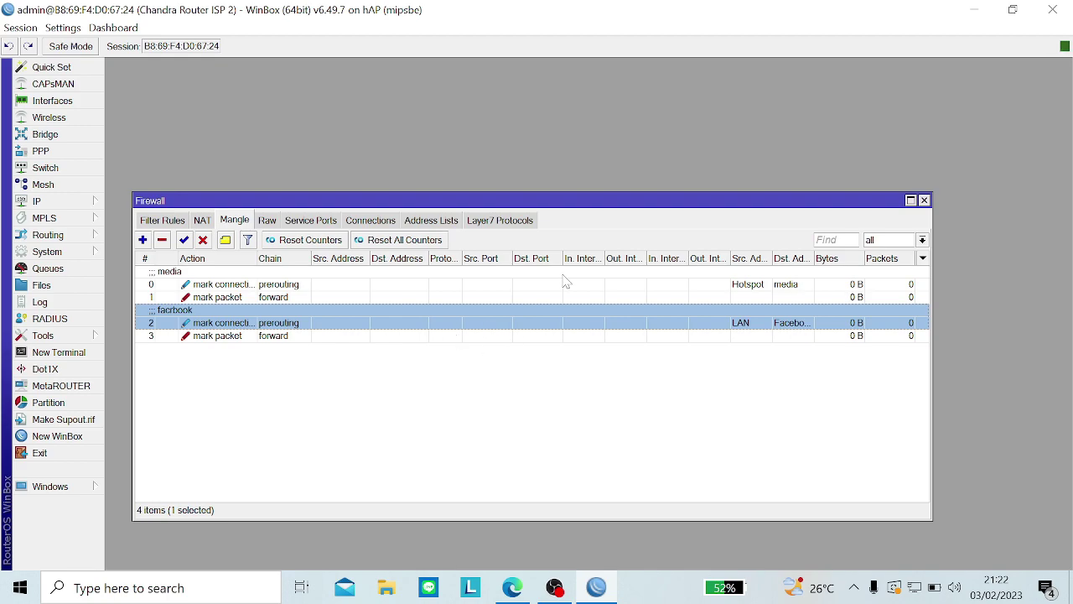
click(267, 220)
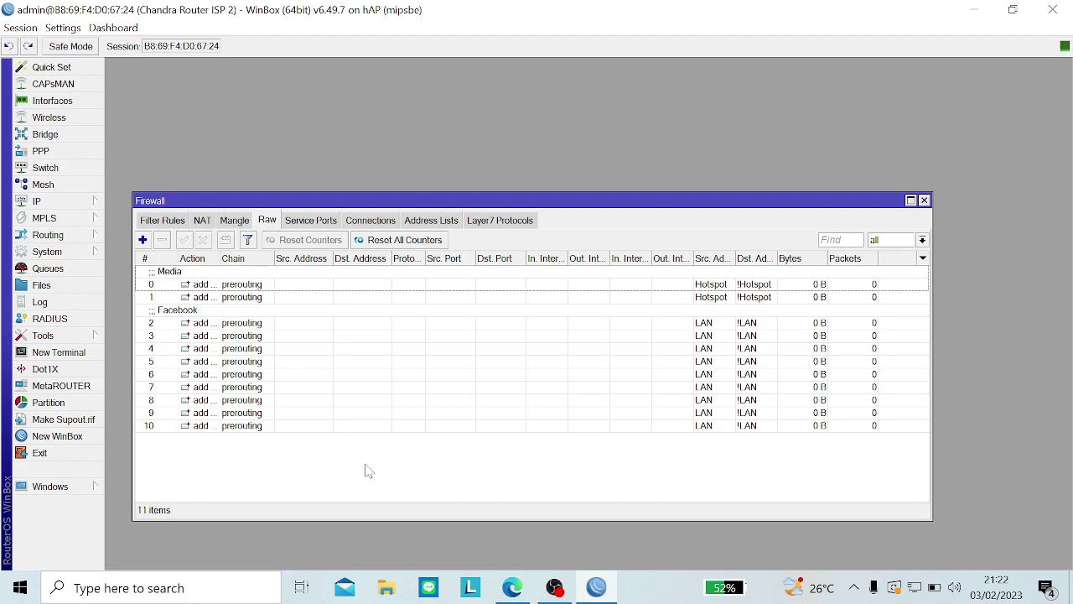
Step: Reload Facebook in Edge to retest the block, then minimize the browser
click(918, 588)
click(921, 592)
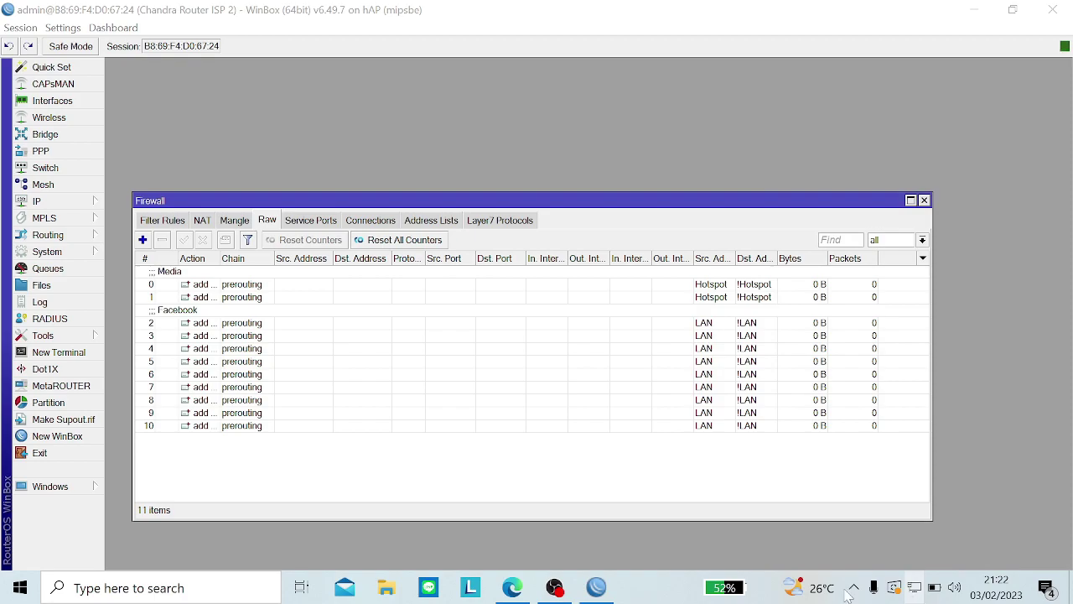
click(512, 588)
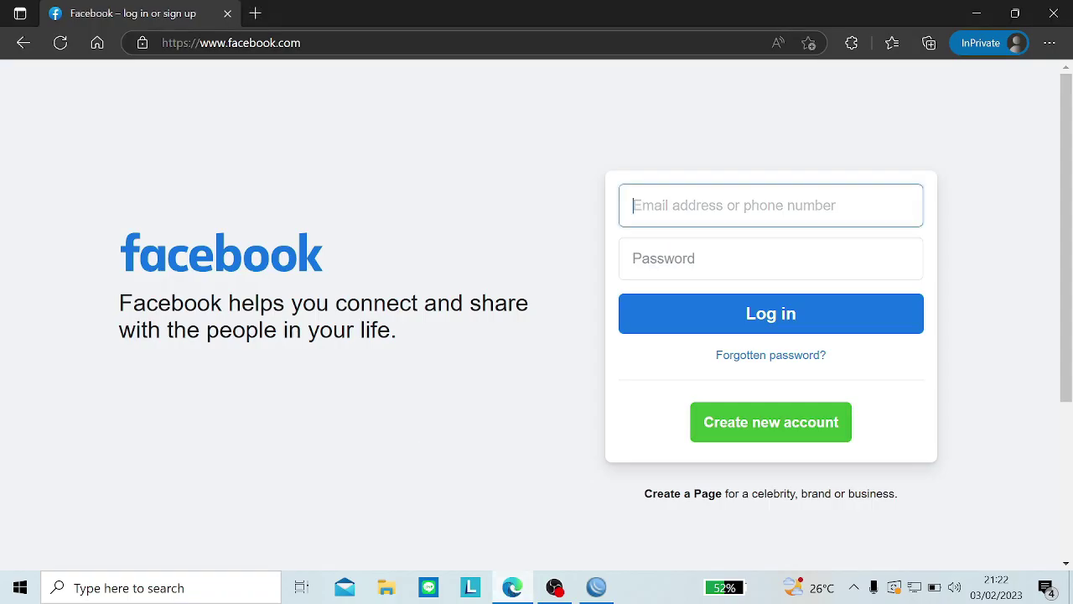
click(63, 46)
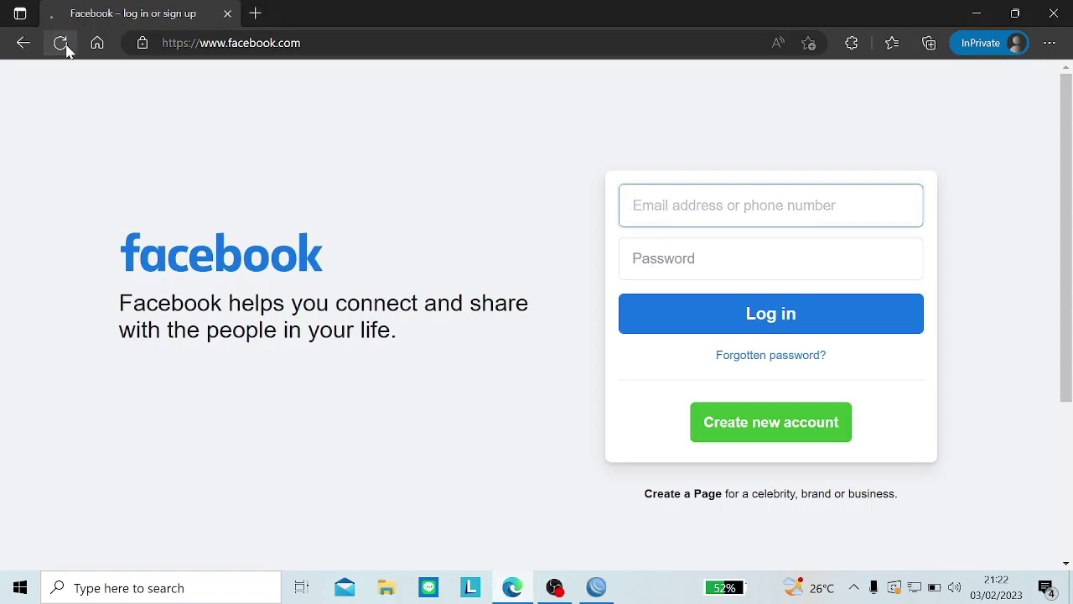
click(977, 13)
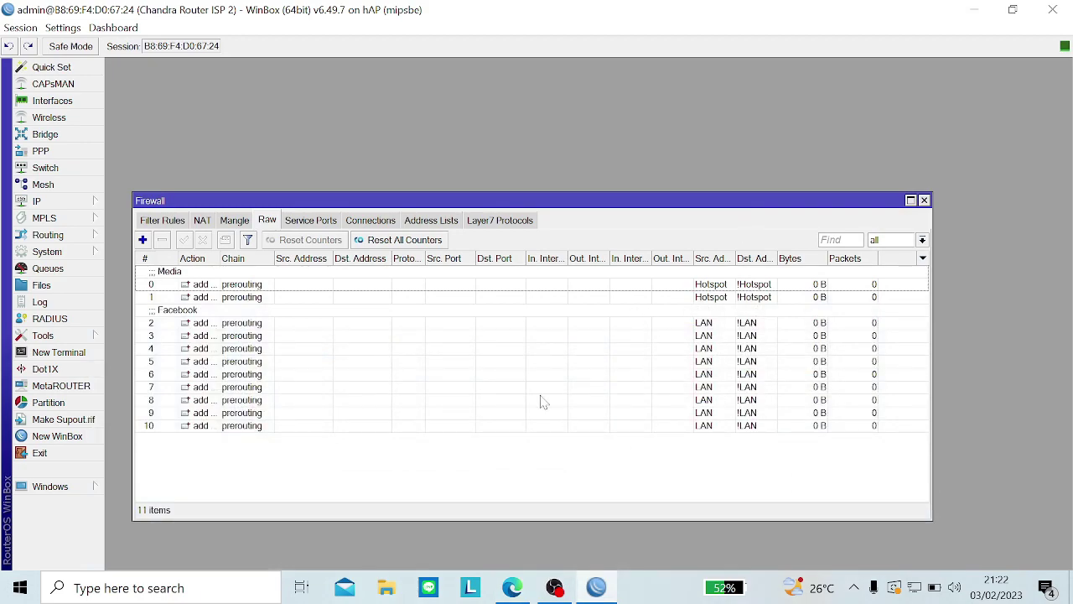
Step: Remove all tracked connections, inspect the Facebook raw rule, and browse Address Lists, Connections and Service Ports
click(366, 223)
key(ctrl+a)
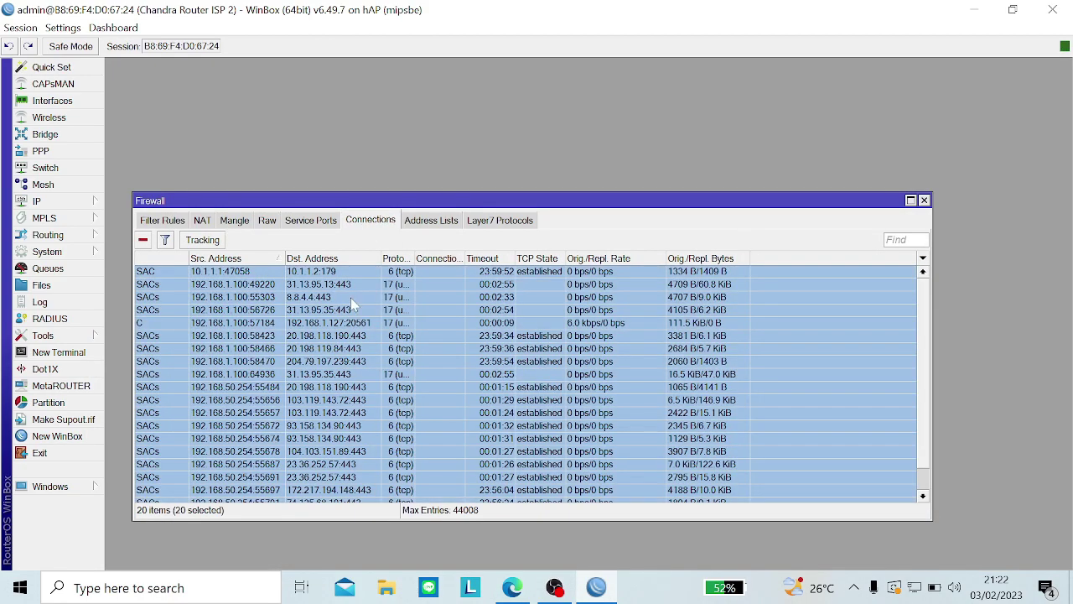
click(143, 241)
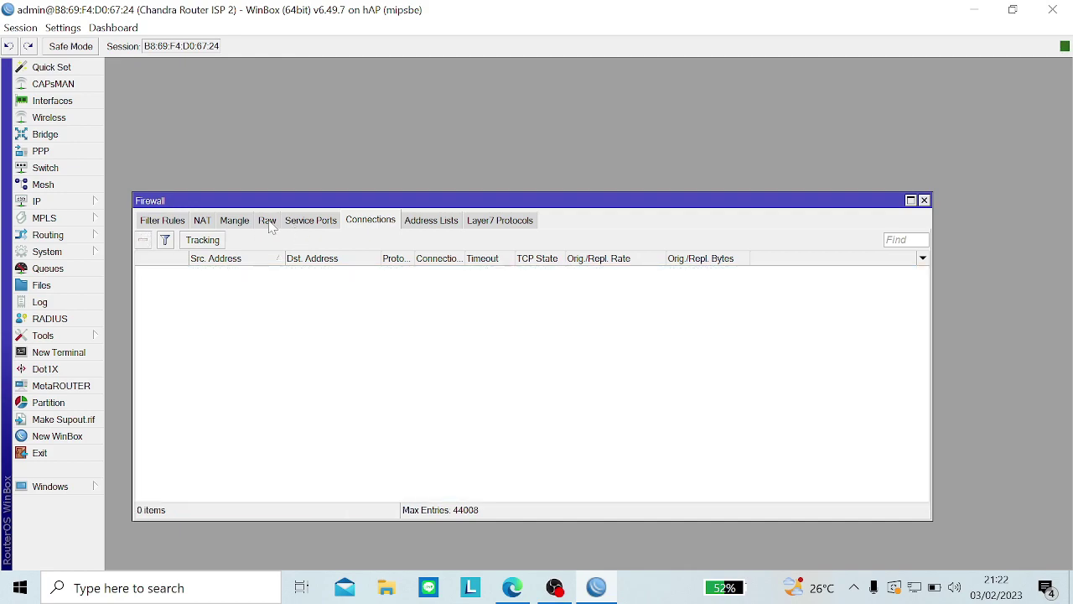
click(267, 221)
double_click(406, 327)
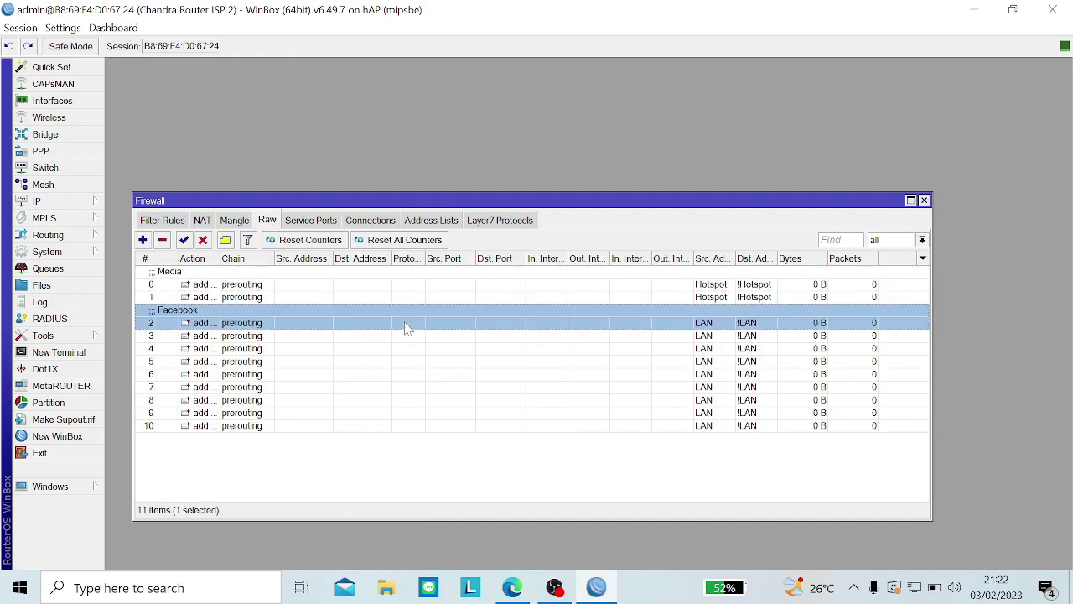
key(Escape)
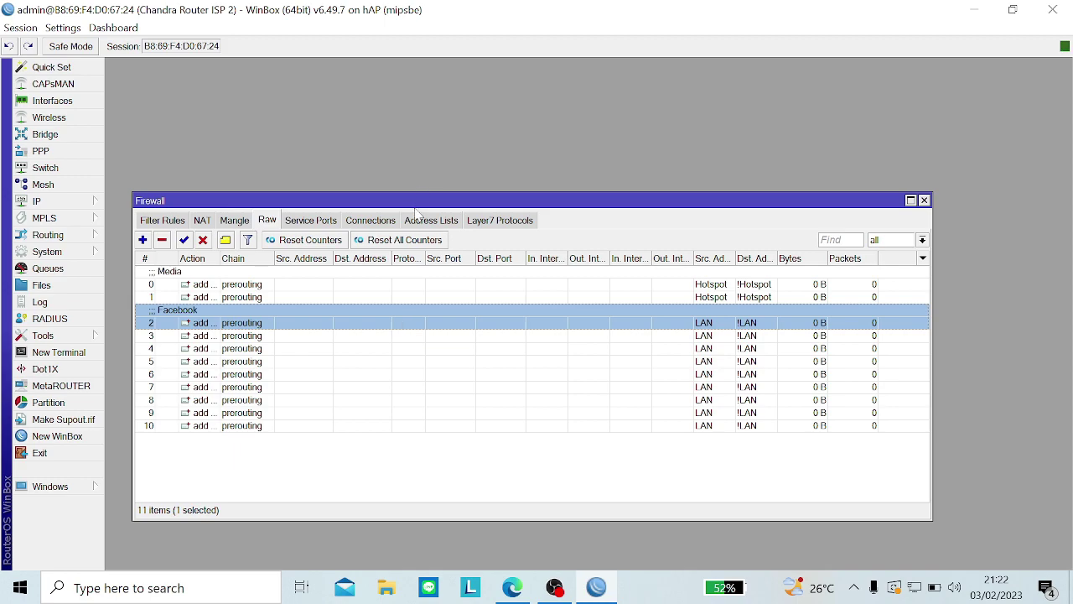
click(419, 223)
click(374, 221)
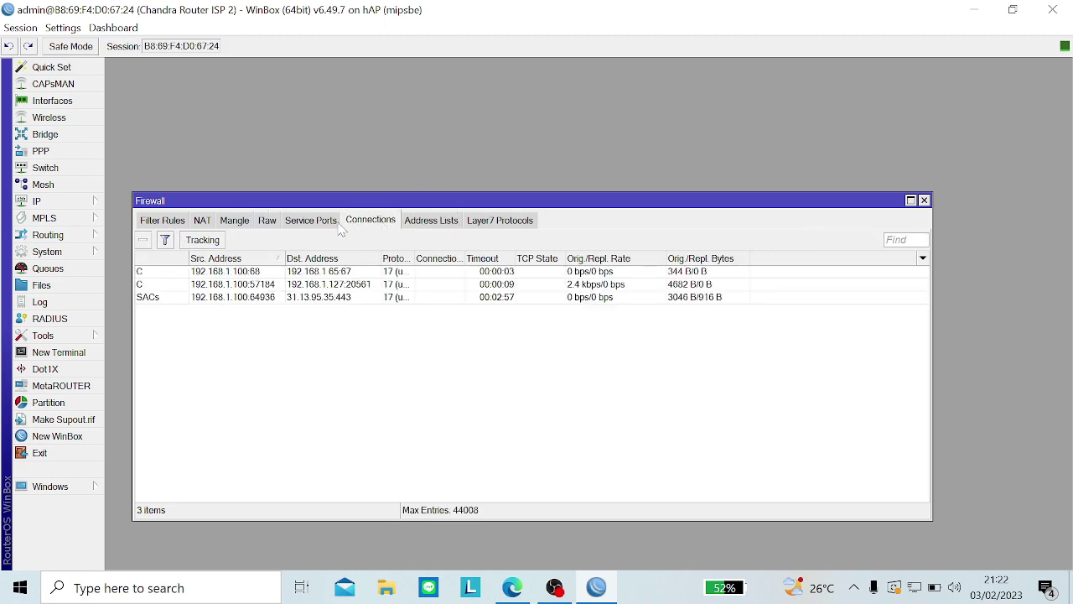
click(327, 225)
click(271, 223)
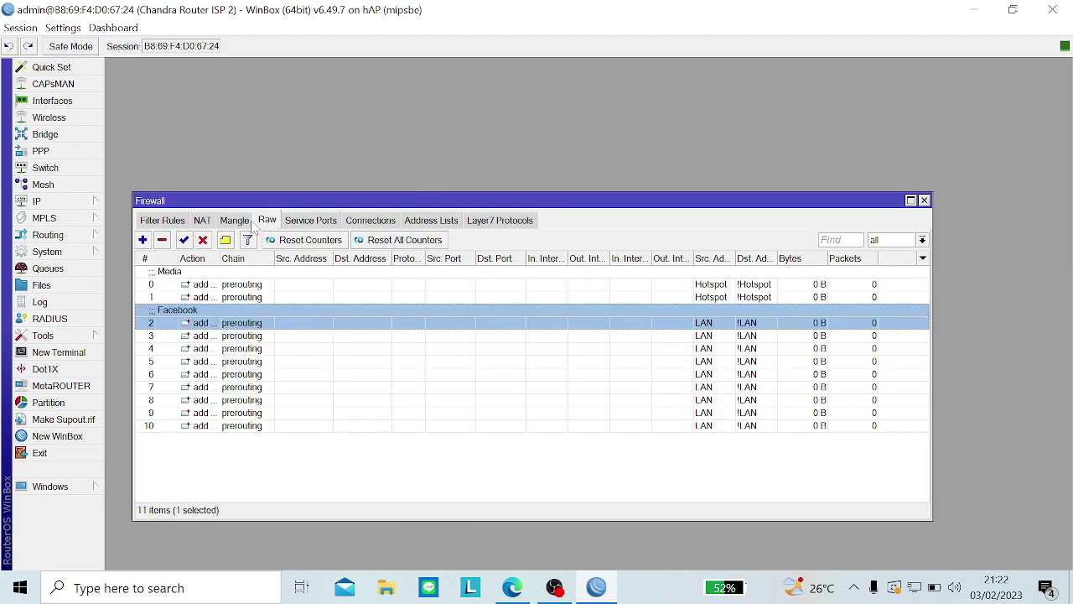
Step: Inspect mangle rule 2's address-list settings, then select rule 3, the forward packet mark
click(236, 222)
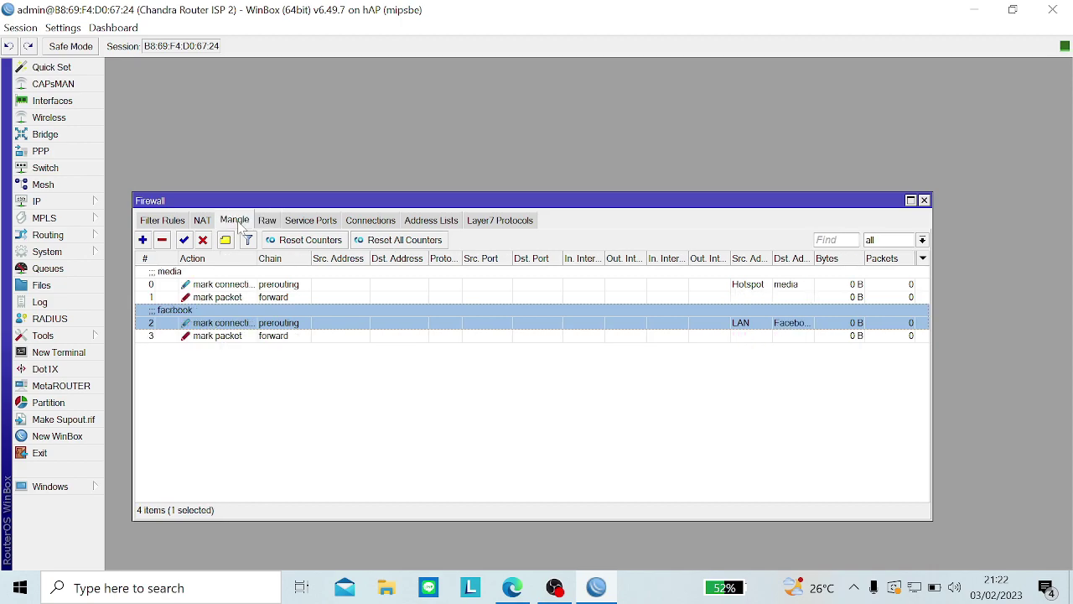
double_click(246, 325)
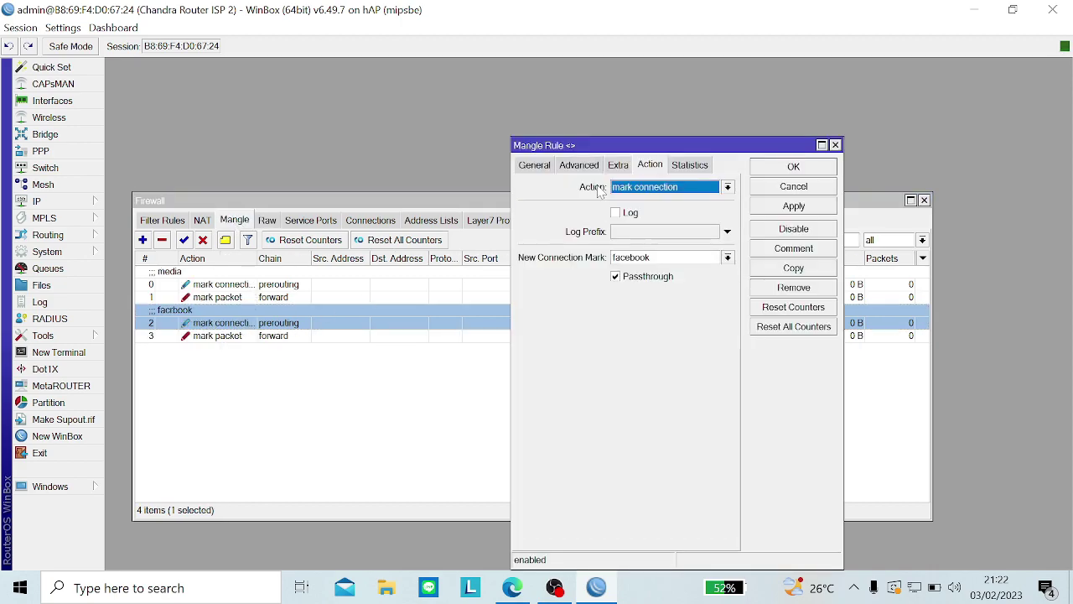
click(579, 165)
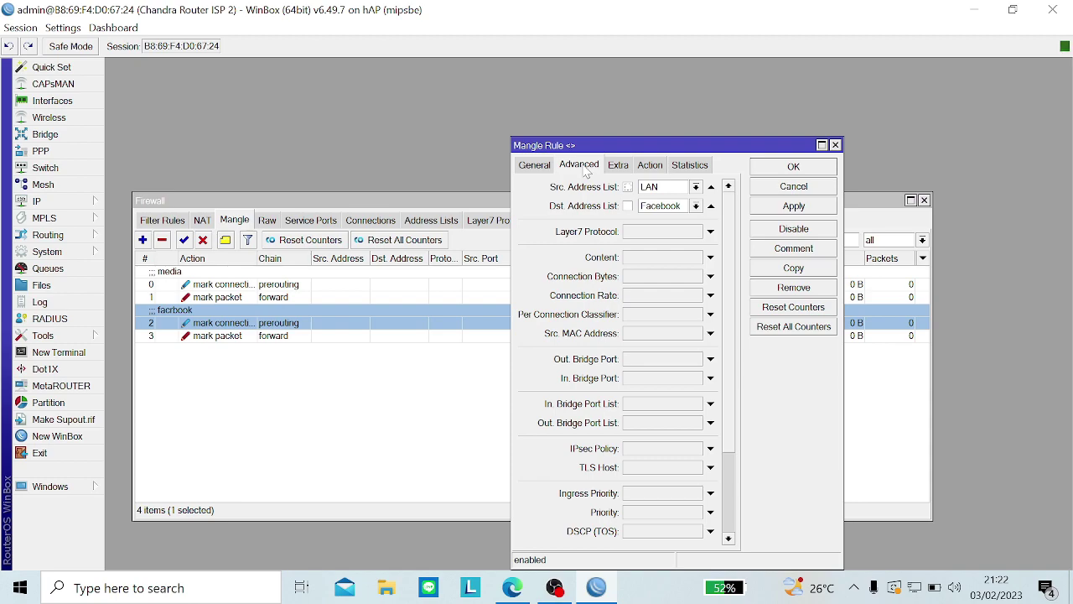
key(Escape)
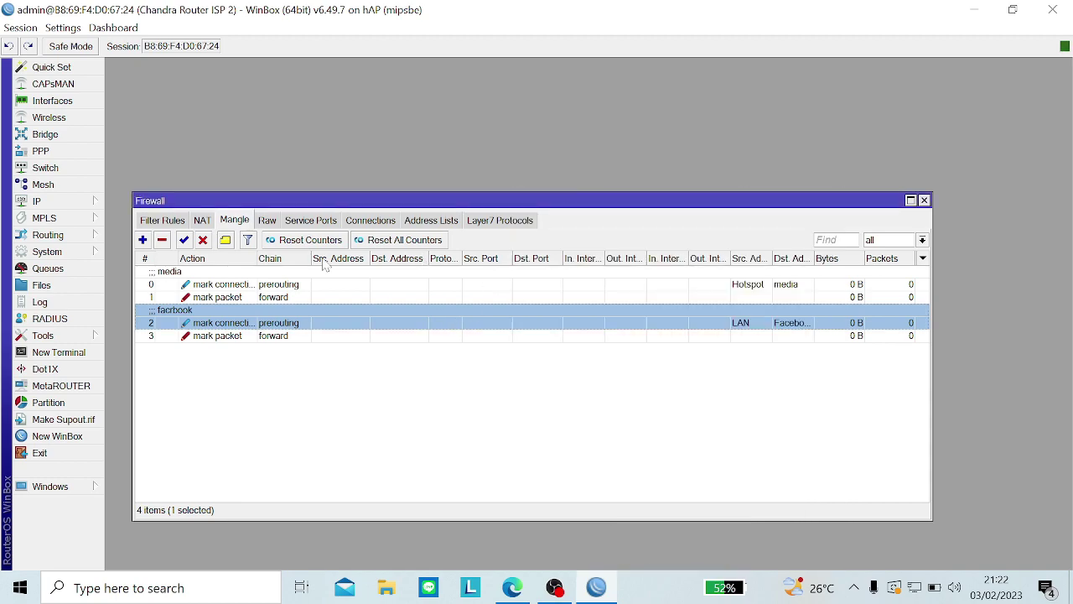
click(293, 336)
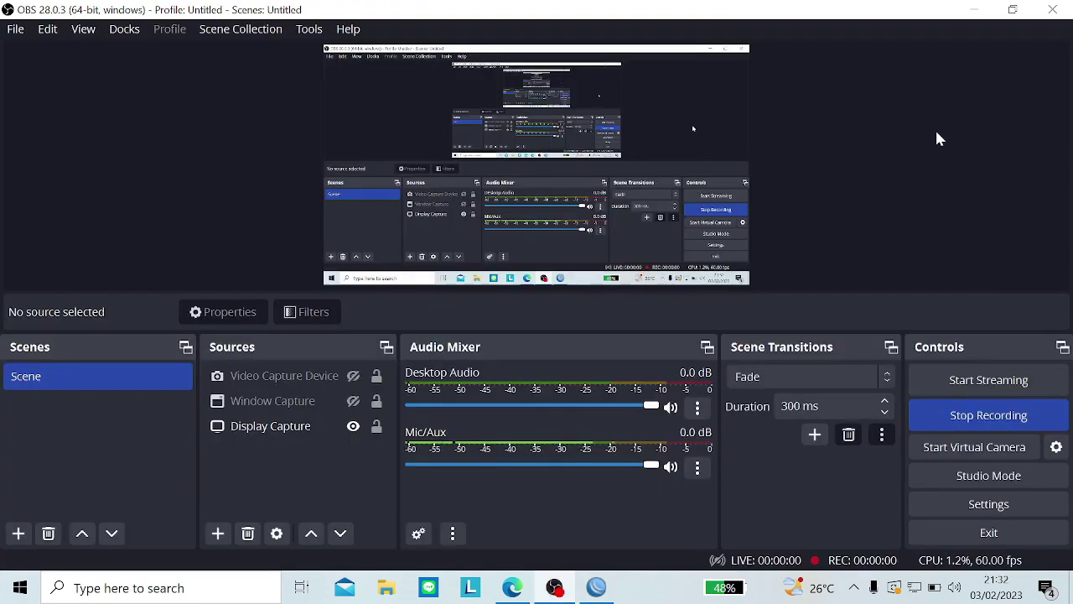
Step: Minimize OBS Studio to bring the WinBox firewall Raw list back
click(974, 10)
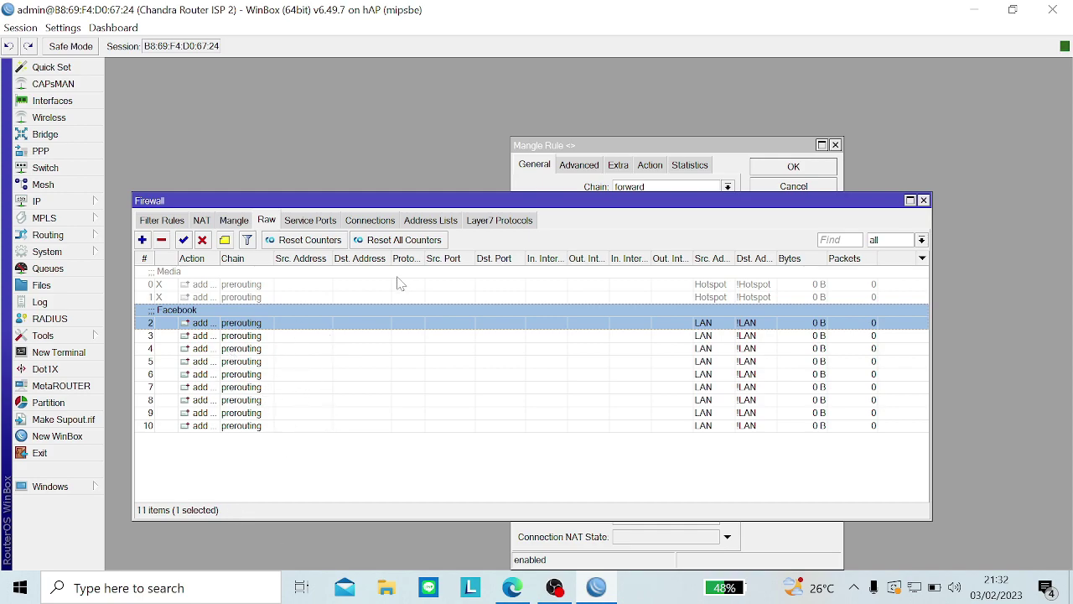
Step: Compare the Hotspot and LAN address lists with the router's IP > Addresses entries
click(428, 220)
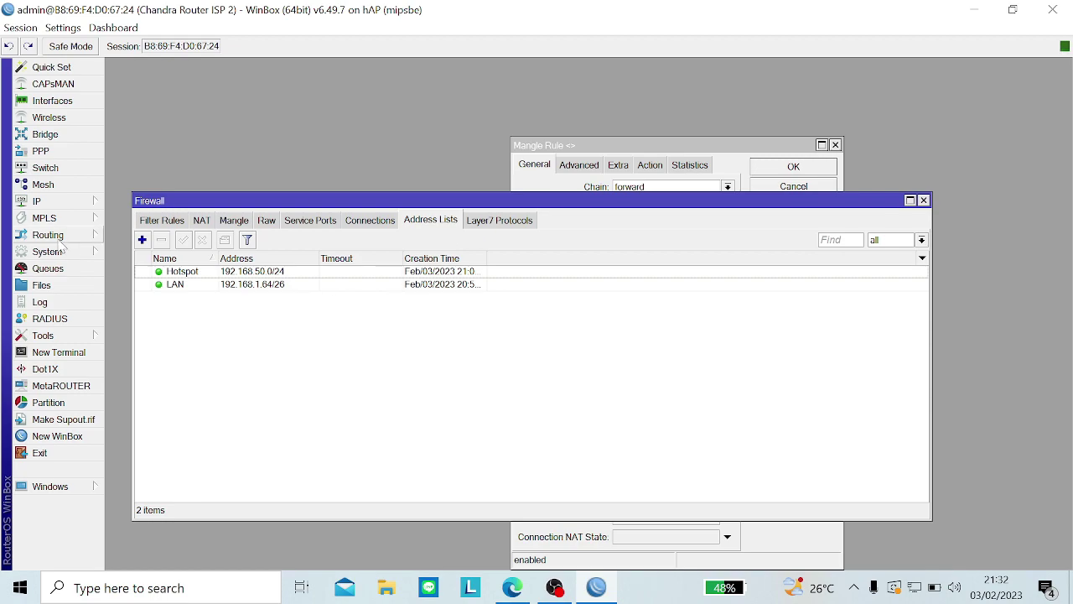
click(46, 203)
click(147, 177)
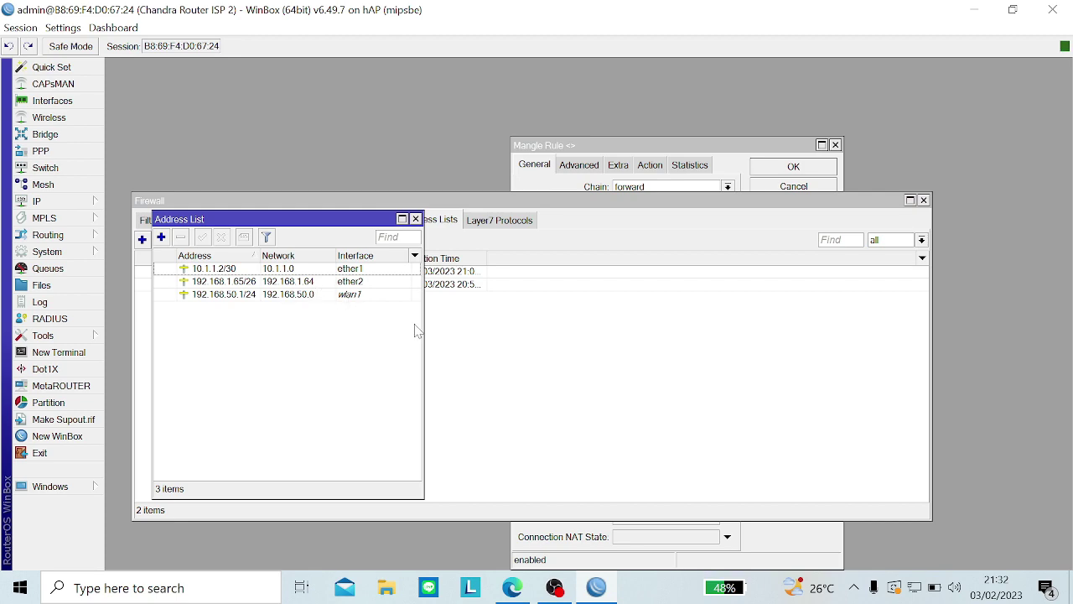
click(491, 325)
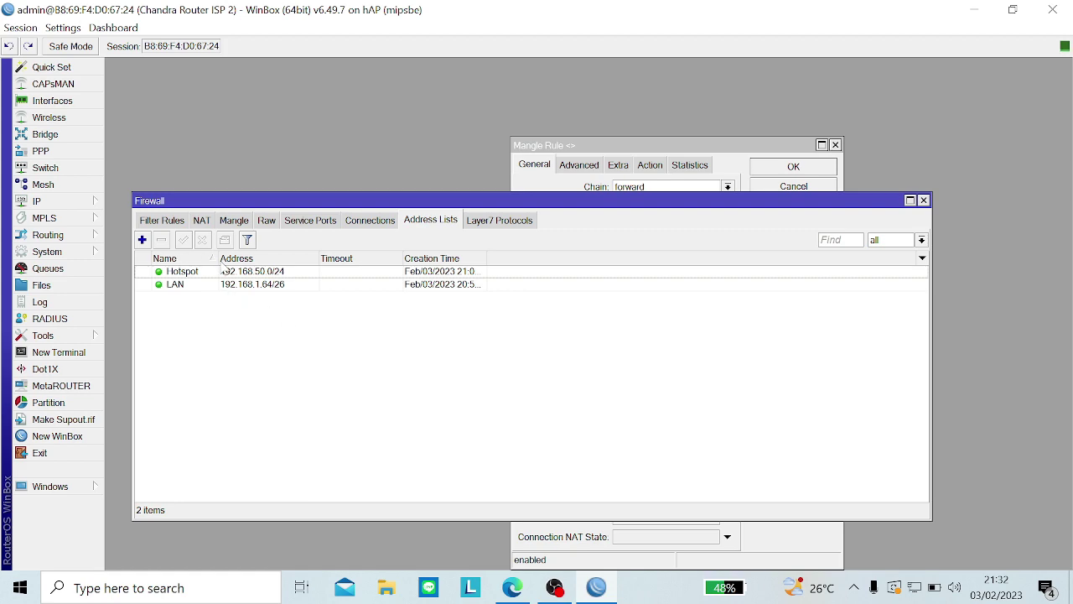
Step: Check the OBS recording window, then restore WinBox's firewall Address Lists
click(580, 597)
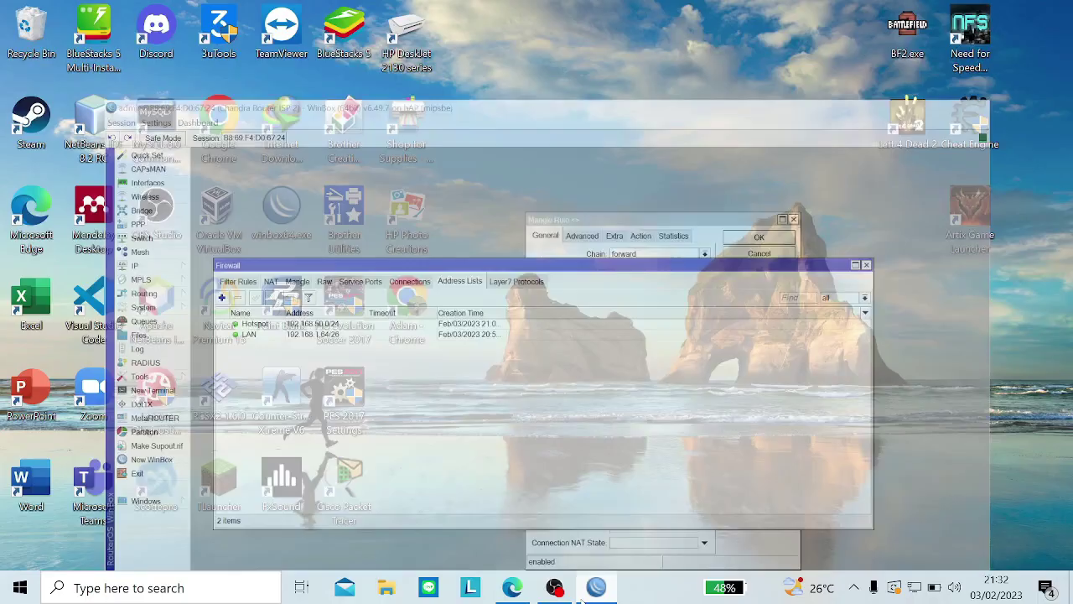
click(572, 597)
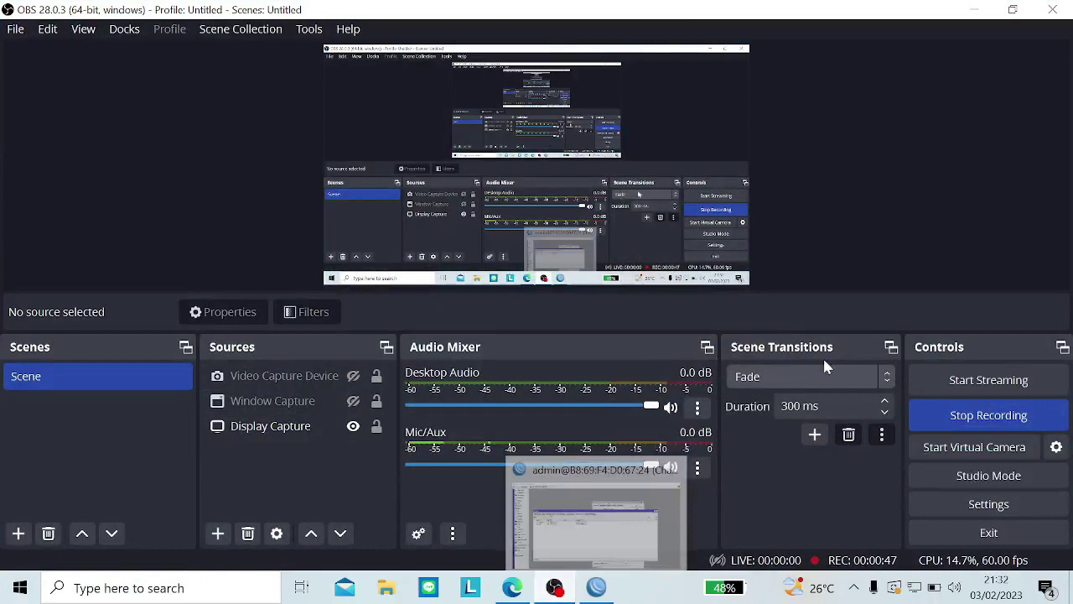
click(951, 430)
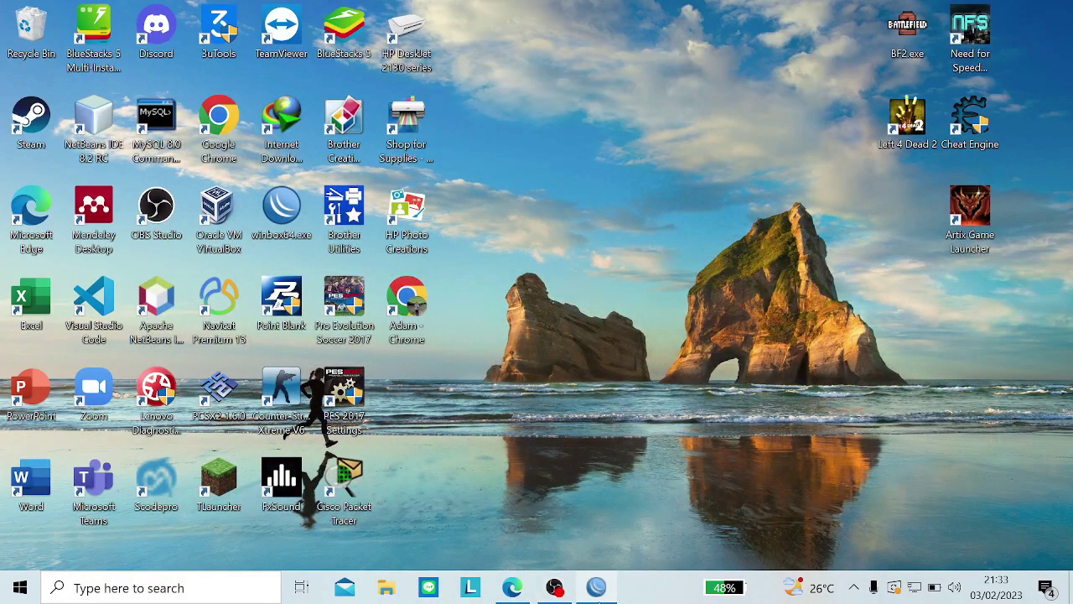
click(597, 587)
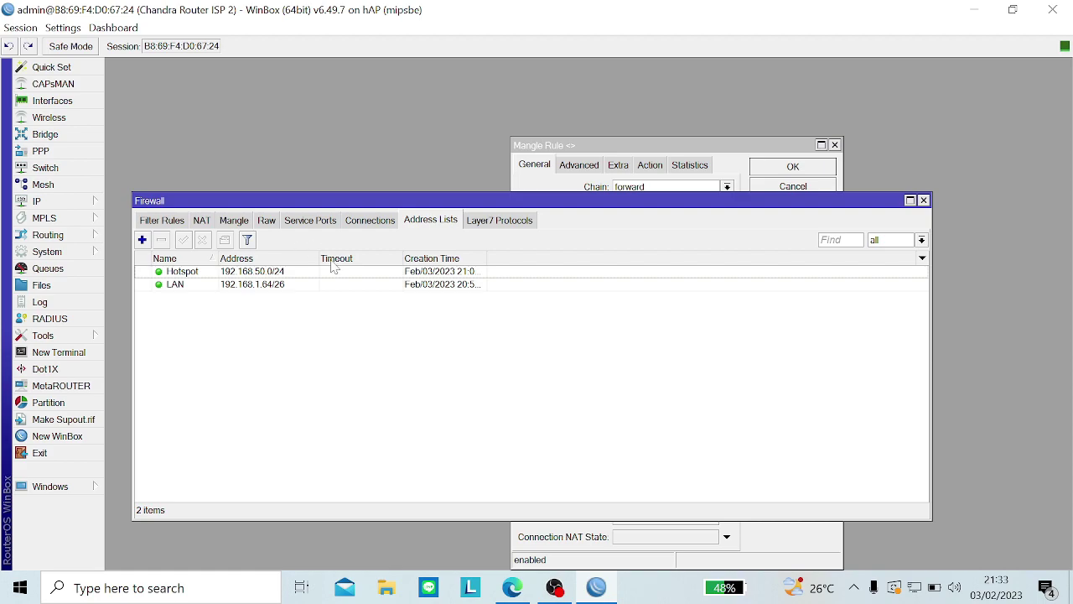
Step: Show the filter rules with rule 14 under Blok FB selected, then start New WinBox
click(163, 221)
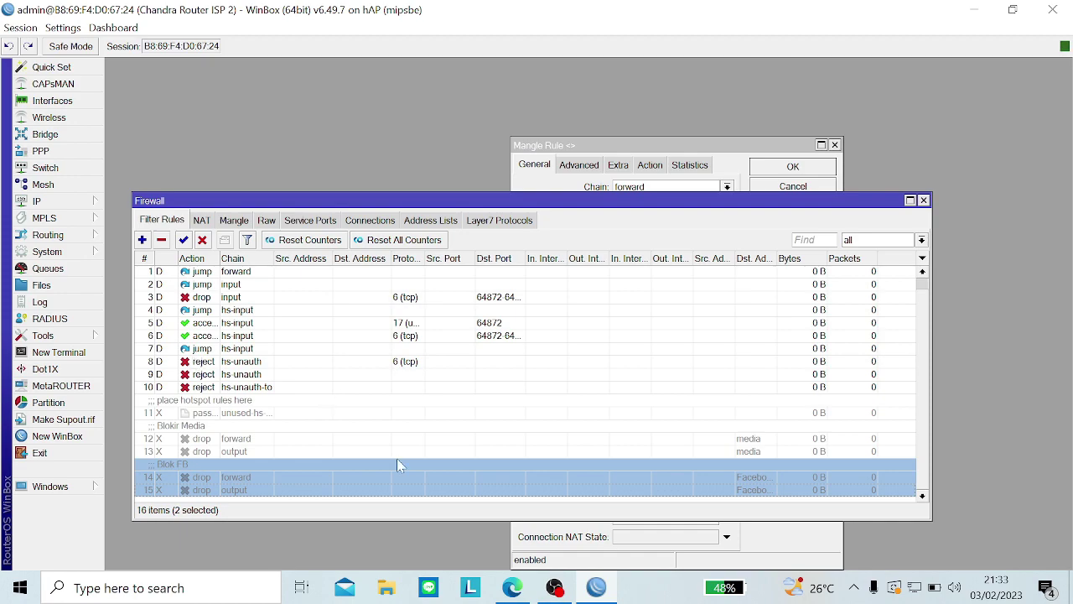
click(392, 463)
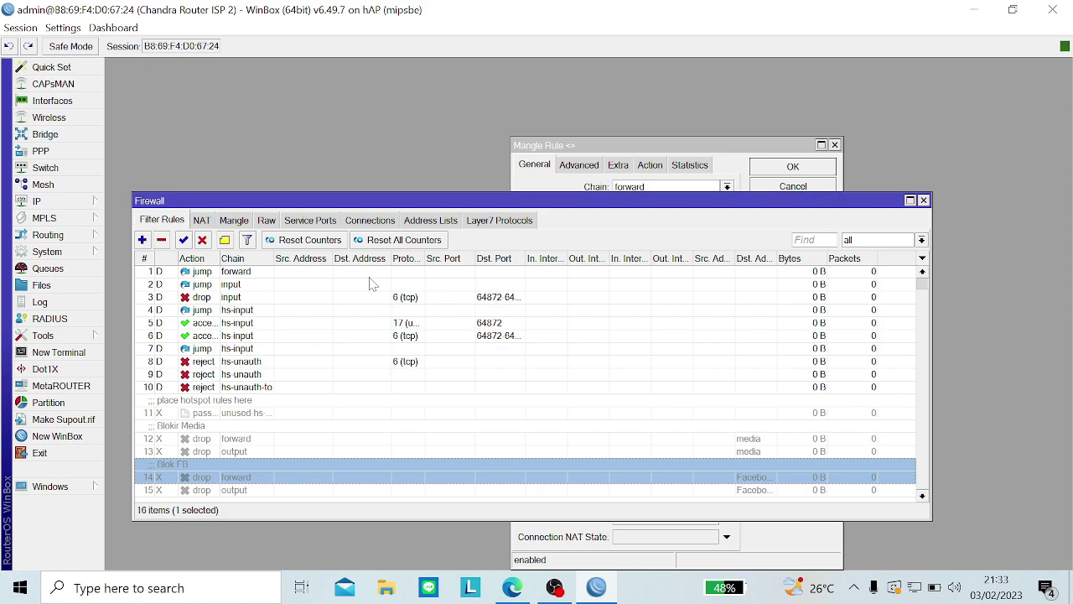
click(57, 436)
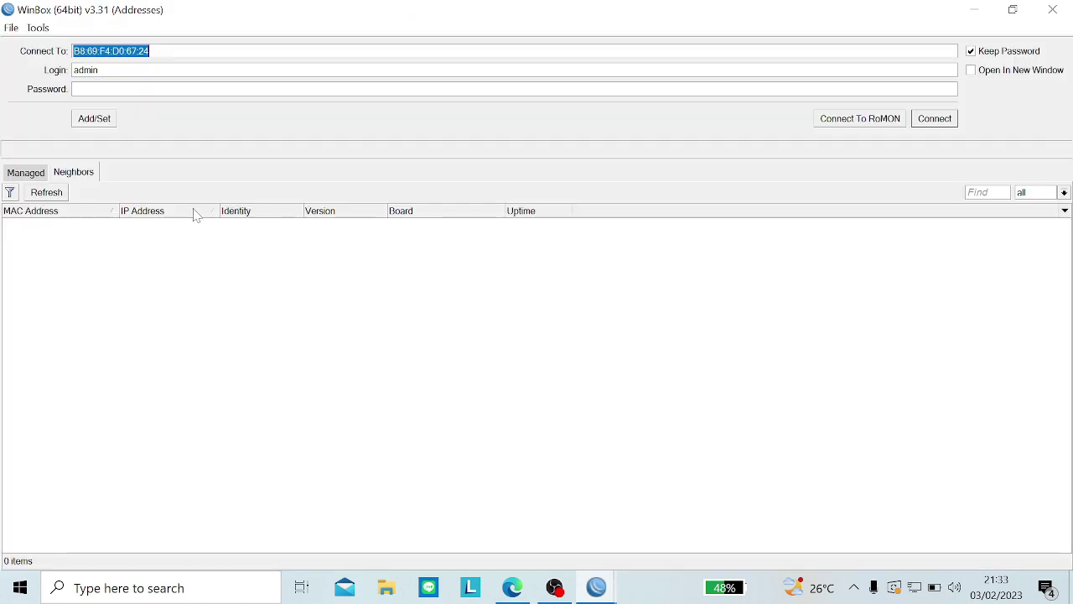
Step: Connect to the router at 10.1.1.1, skipping the forced password change
drag(314, 7, 472, 115)
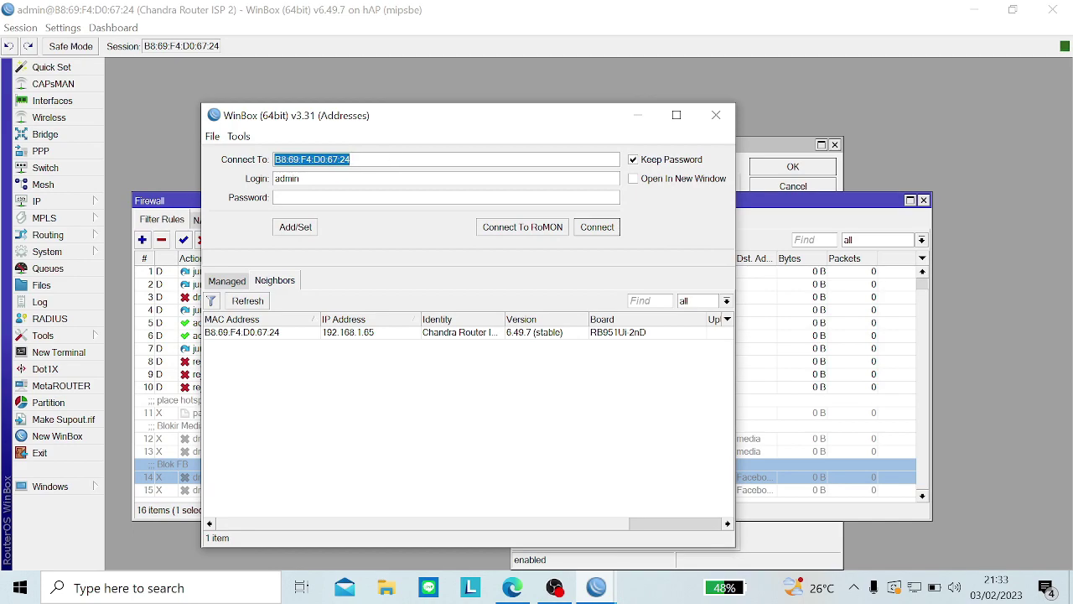
key(BackSpace)
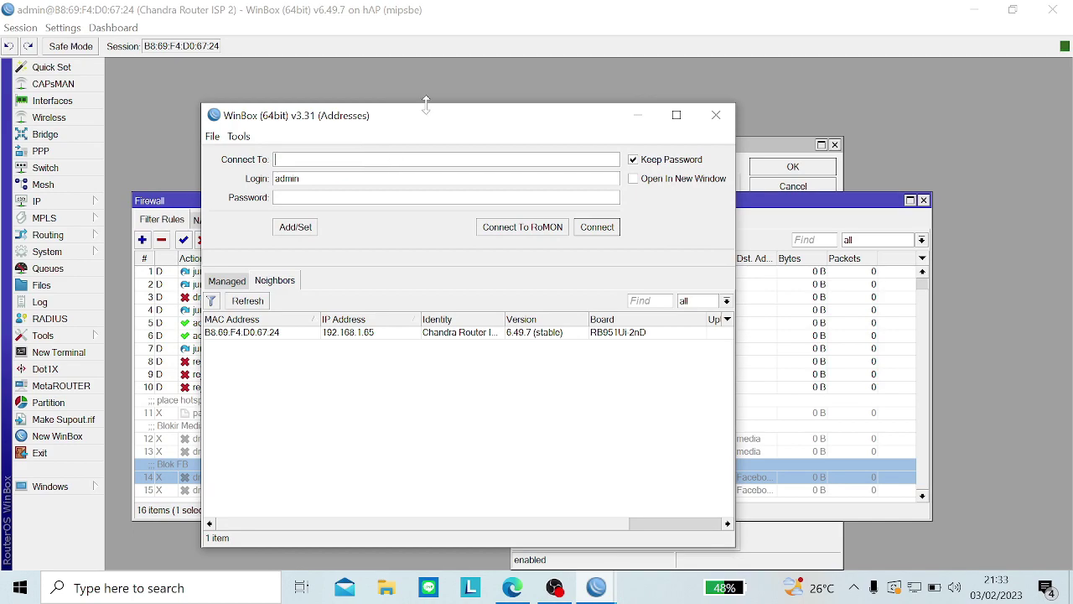
text(10.1.1.1)
key(Return)
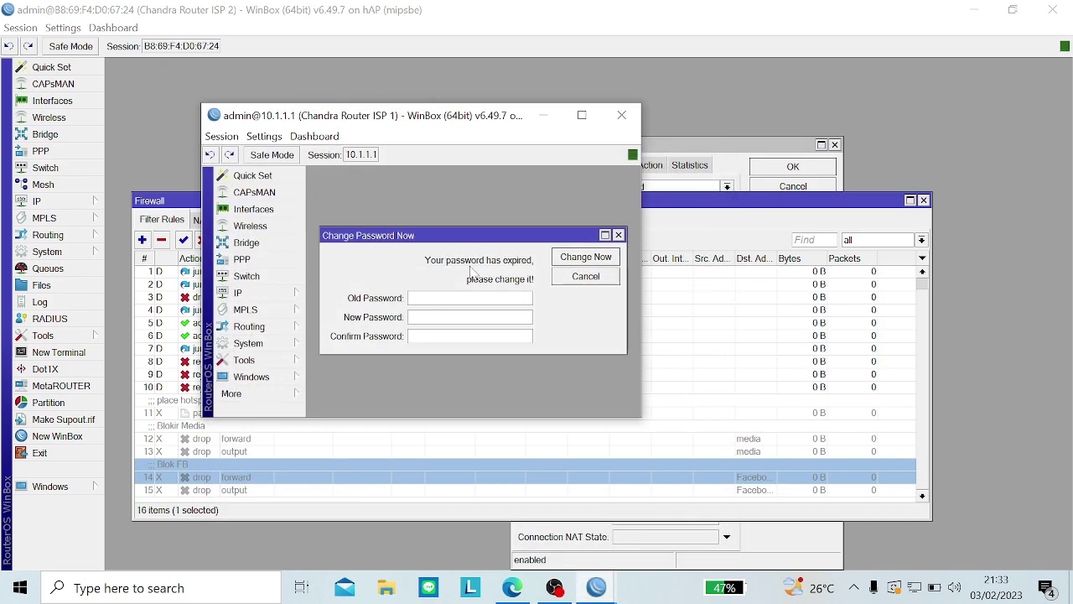
click(577, 277)
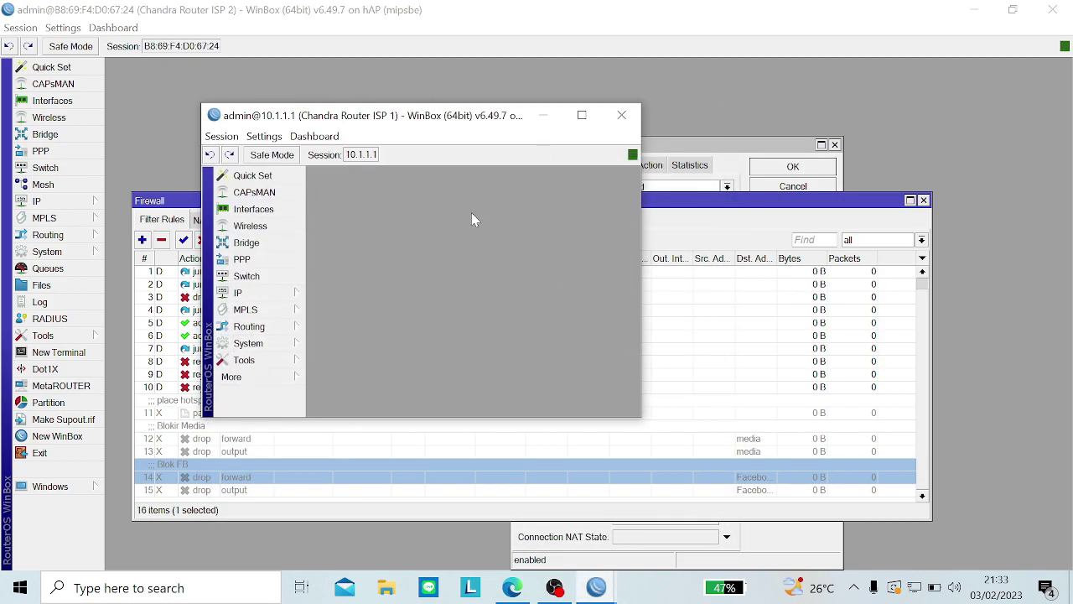
Step: Maximise the 10.1.1.1 session and disconnect from it
double_click(402, 124)
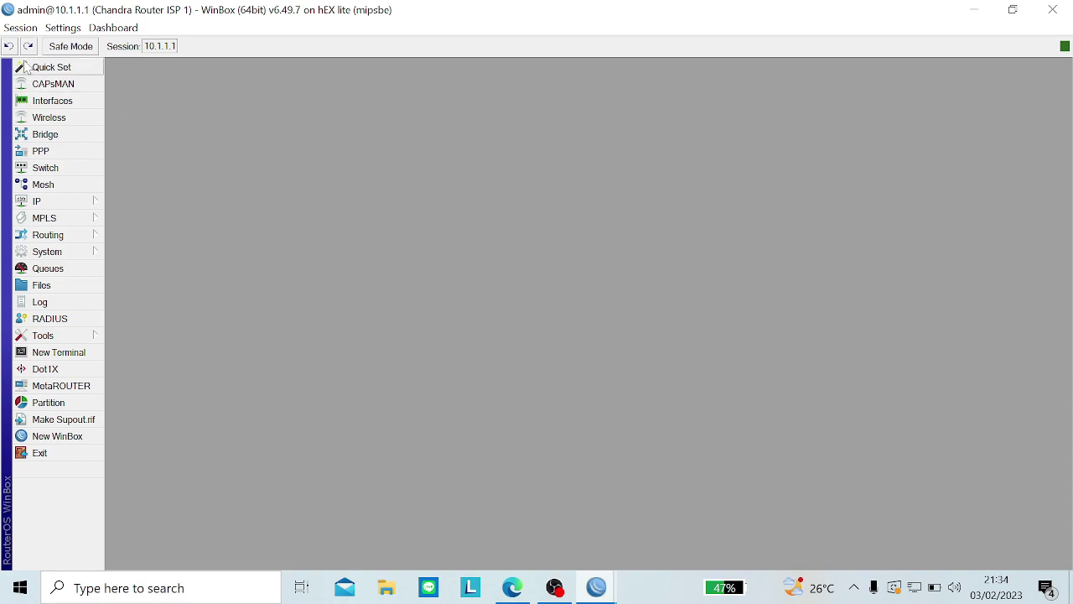
click(20, 27)
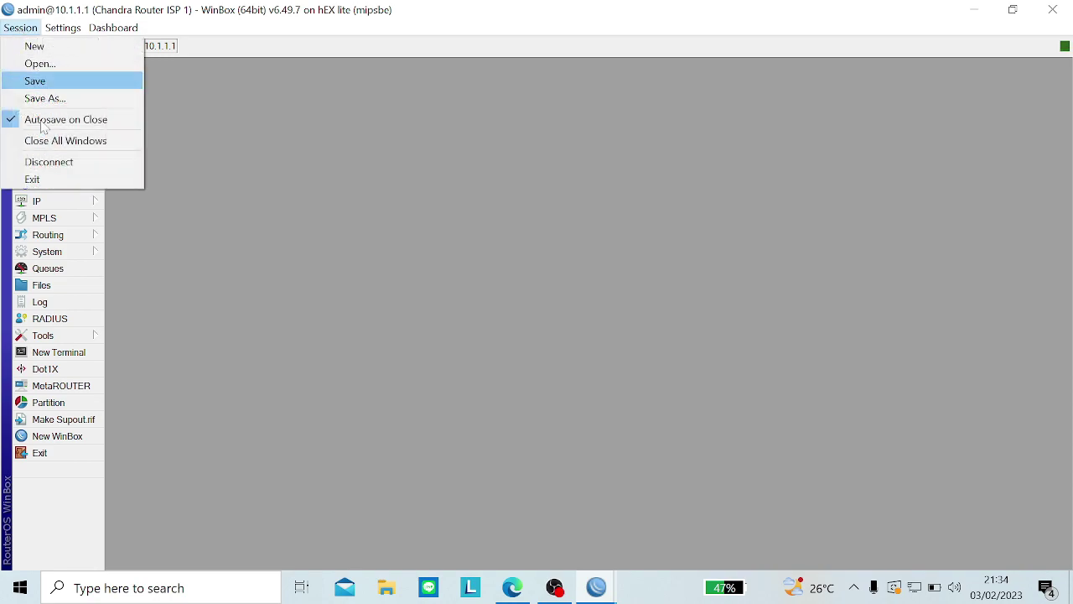
click(59, 161)
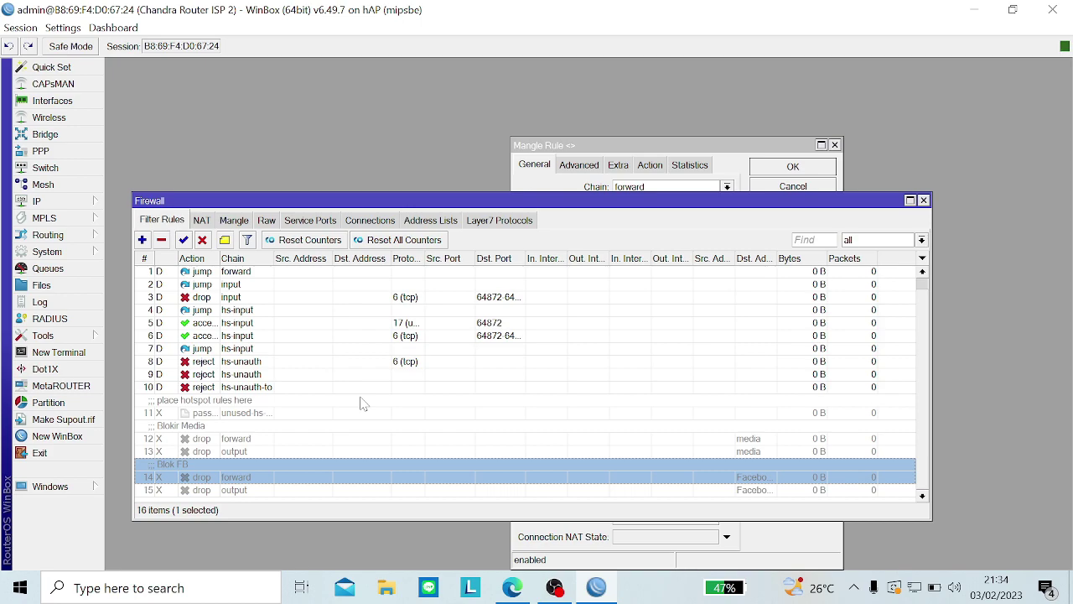
Step: Close the mangle dialog and start a new filter rule with chain input
click(834, 145)
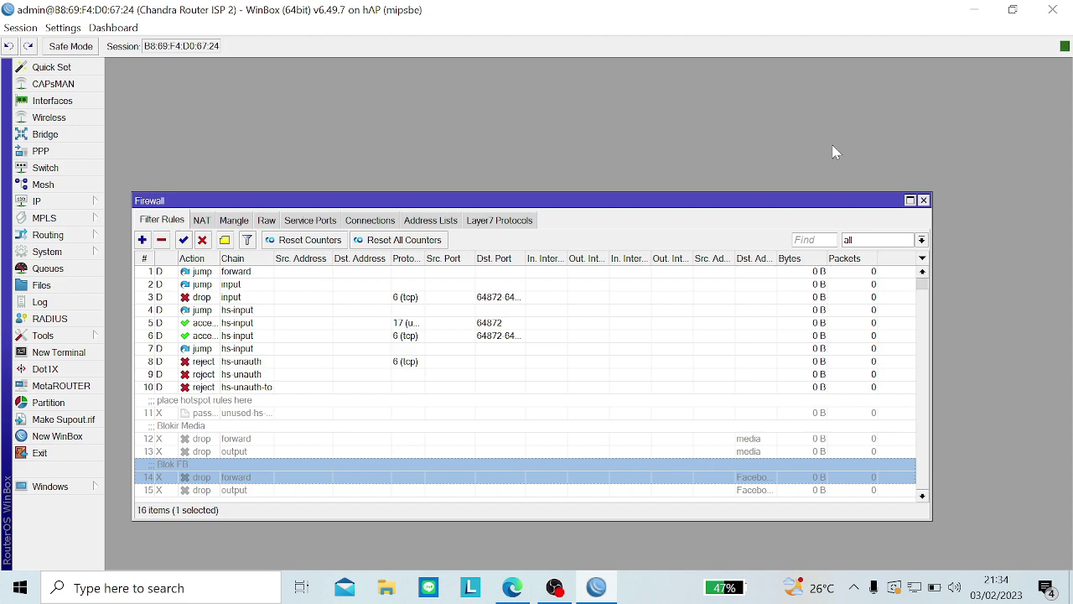
click(143, 241)
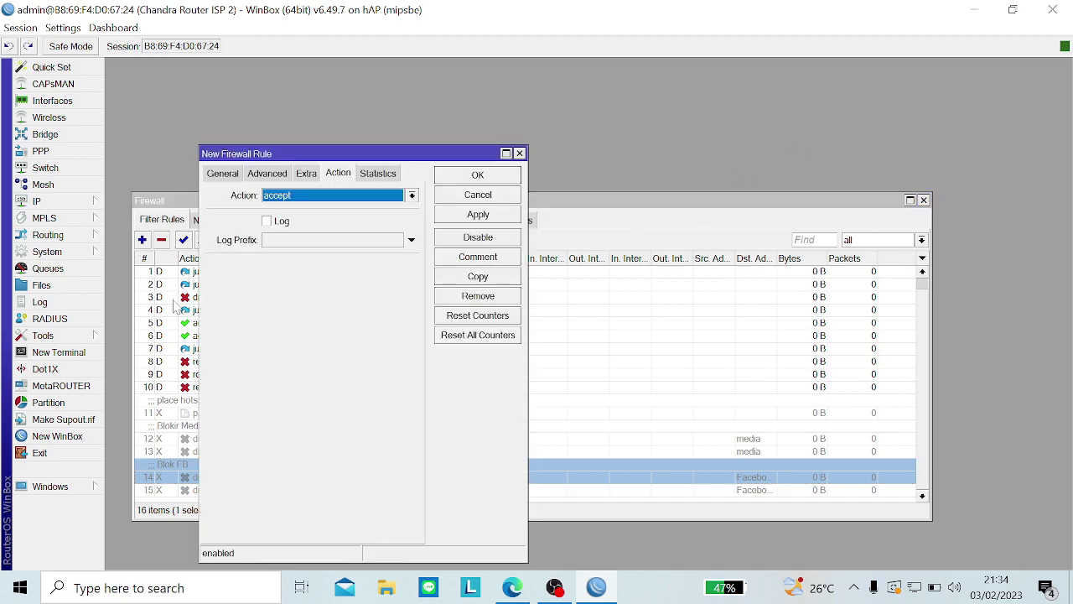
click(223, 173)
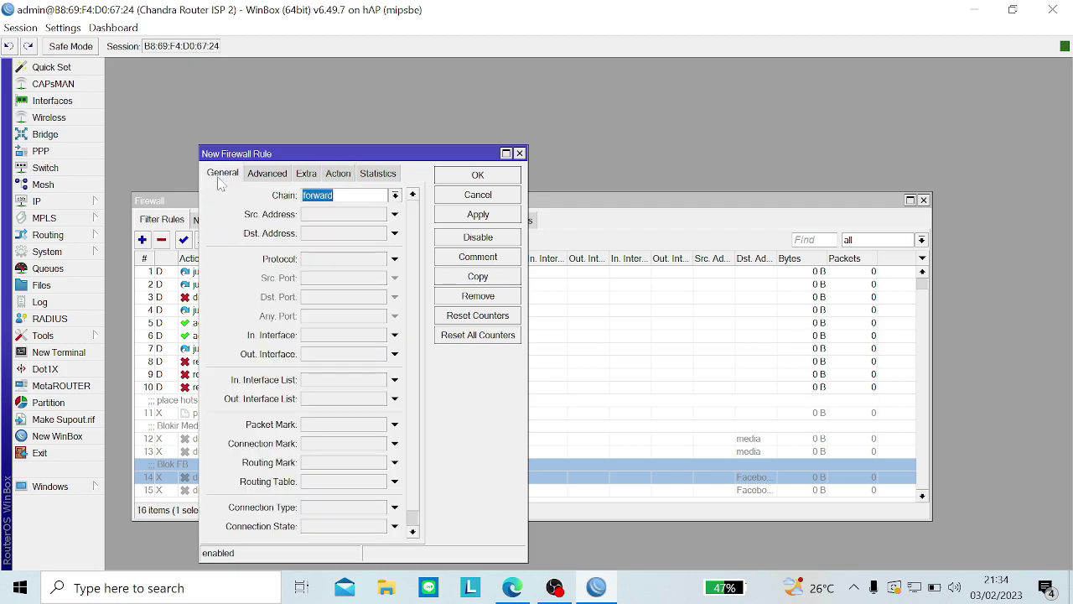
click(192, 211)
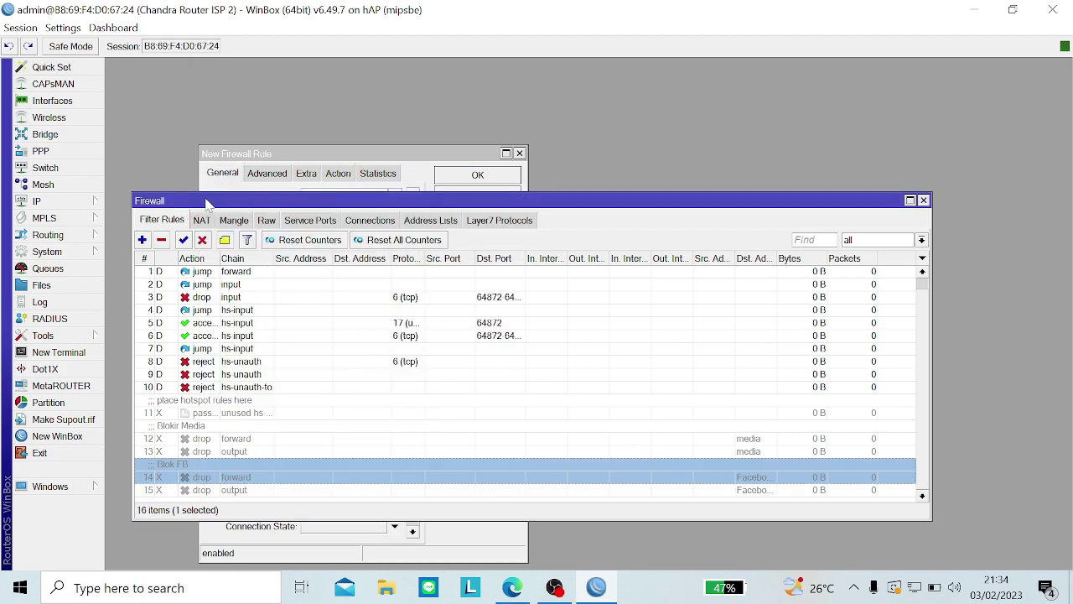
click(265, 156)
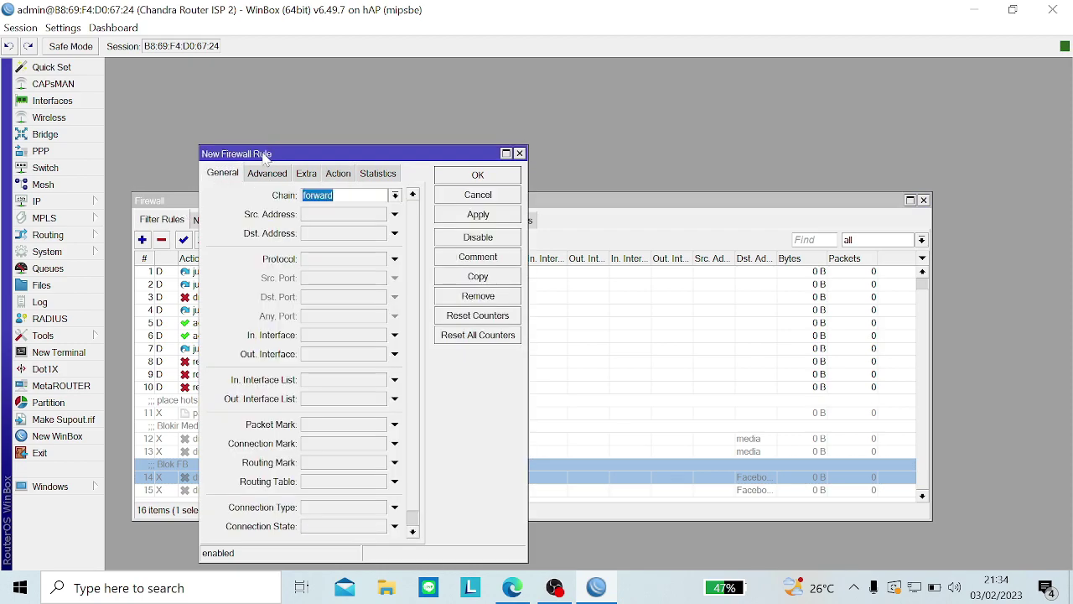
click(394, 196)
click(376, 262)
Step: View the 192.168.1.65/26 address details on ether2 under IP > Addresses
click(37, 202)
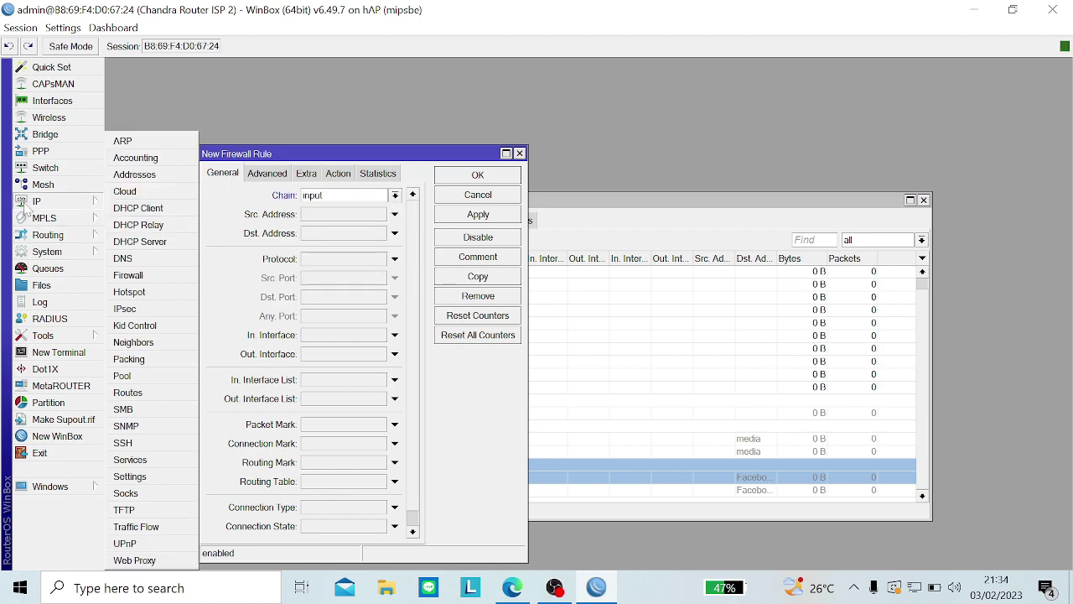
click(37, 201)
click(37, 201)
click(154, 173)
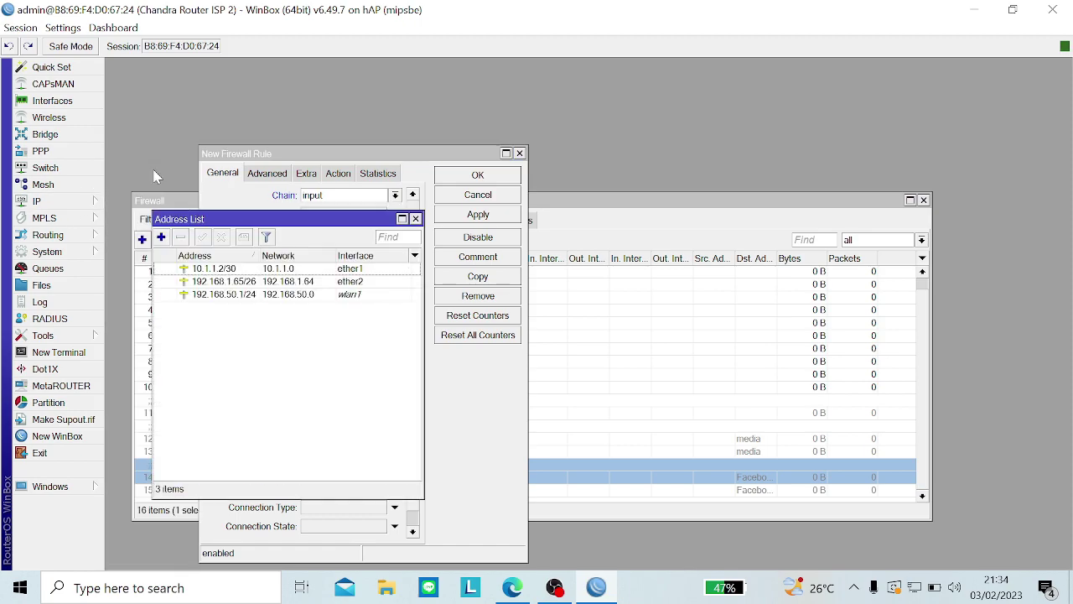
double_click(220, 283)
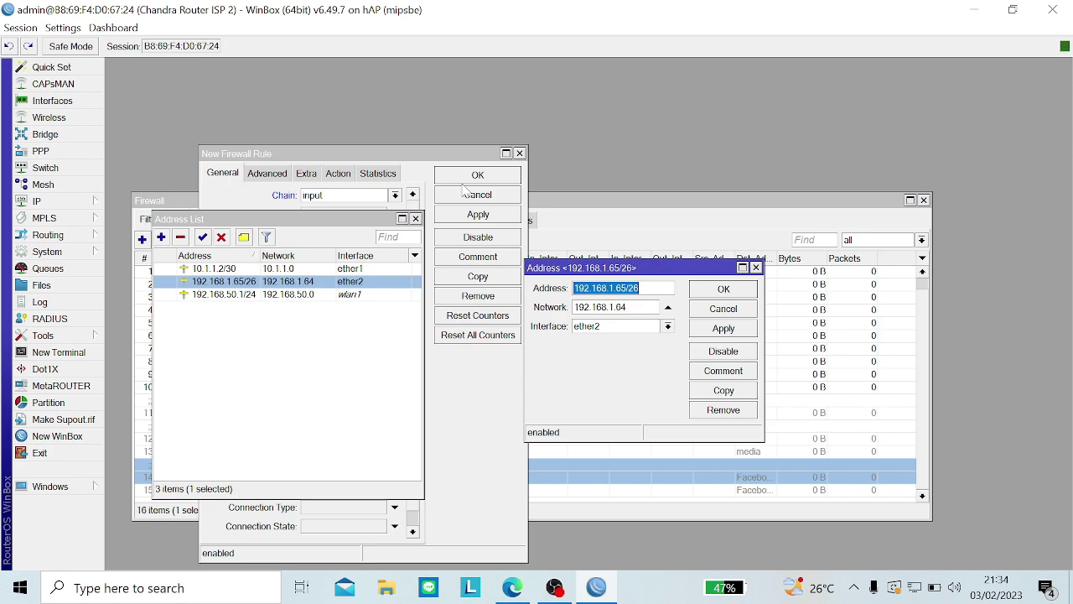
click(369, 152)
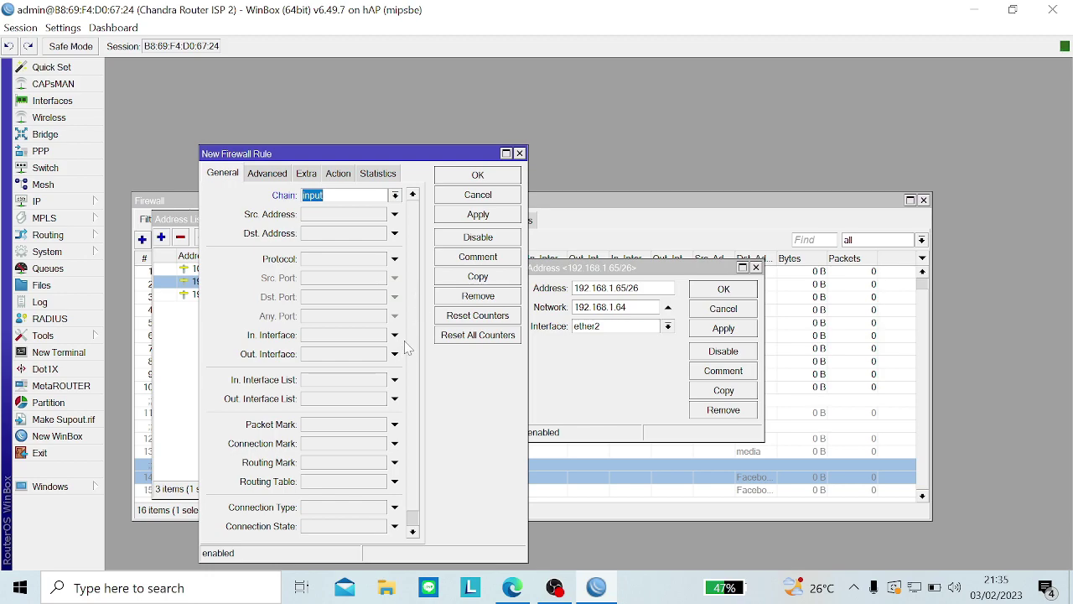
click(584, 409)
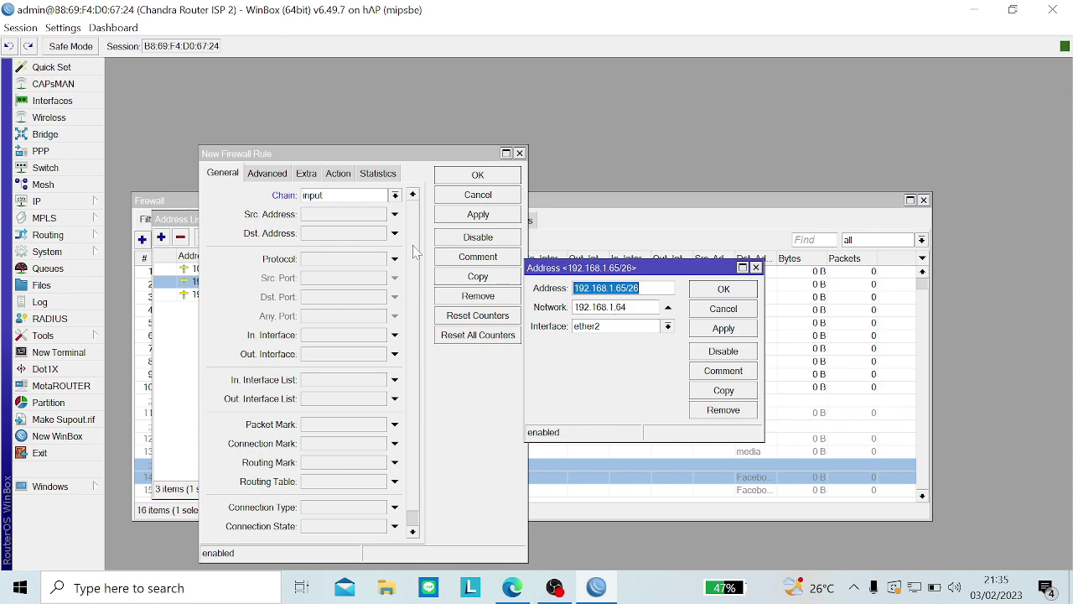
click(60, 201)
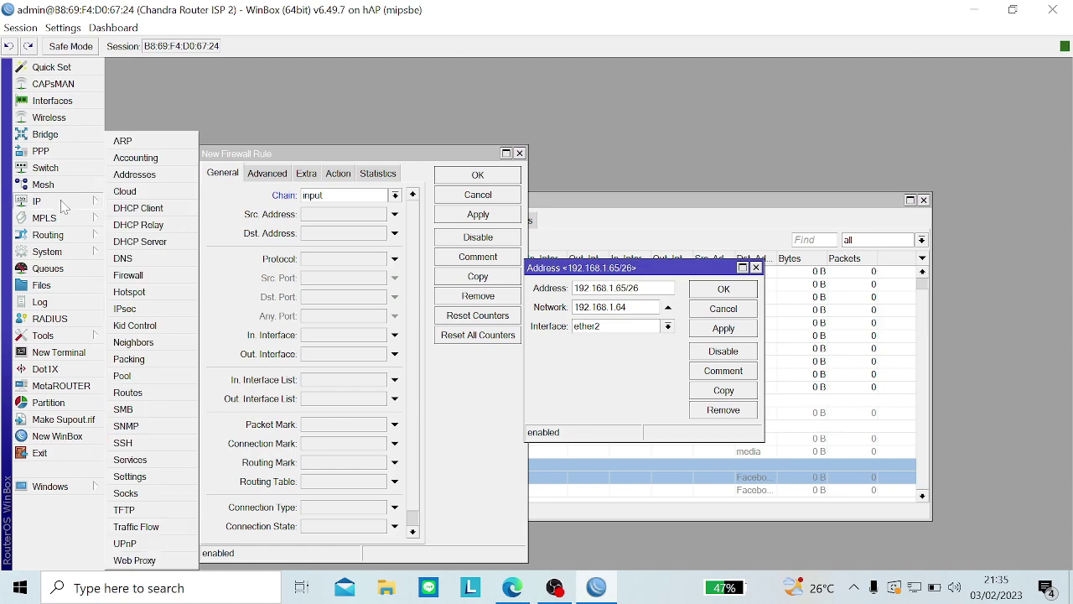
Step: Copy the address 192.168.1.100 from the laptop's DHCP lease
click(139, 242)
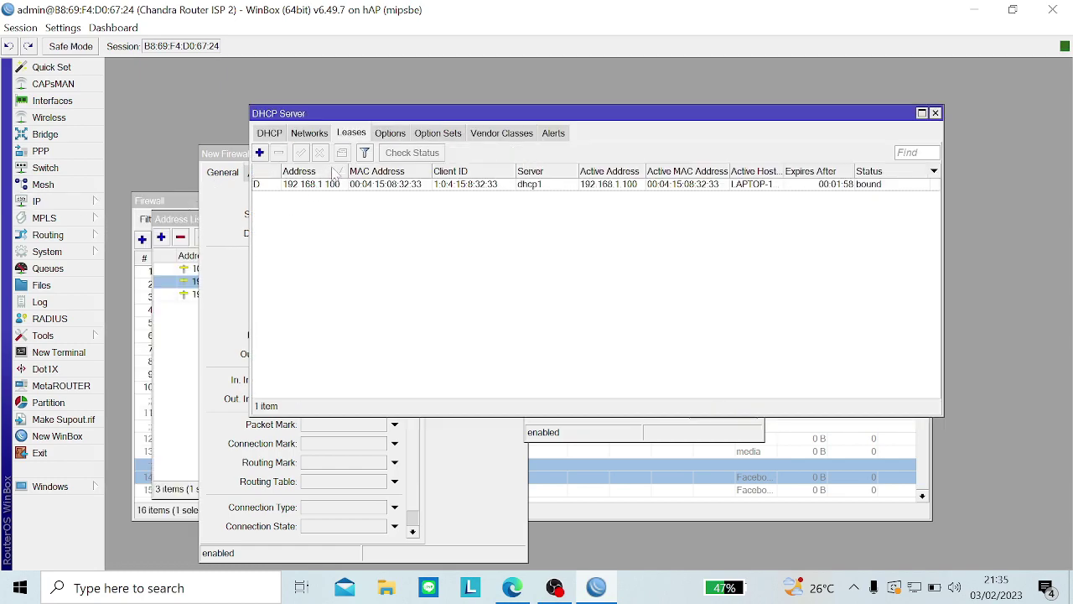
click(269, 134)
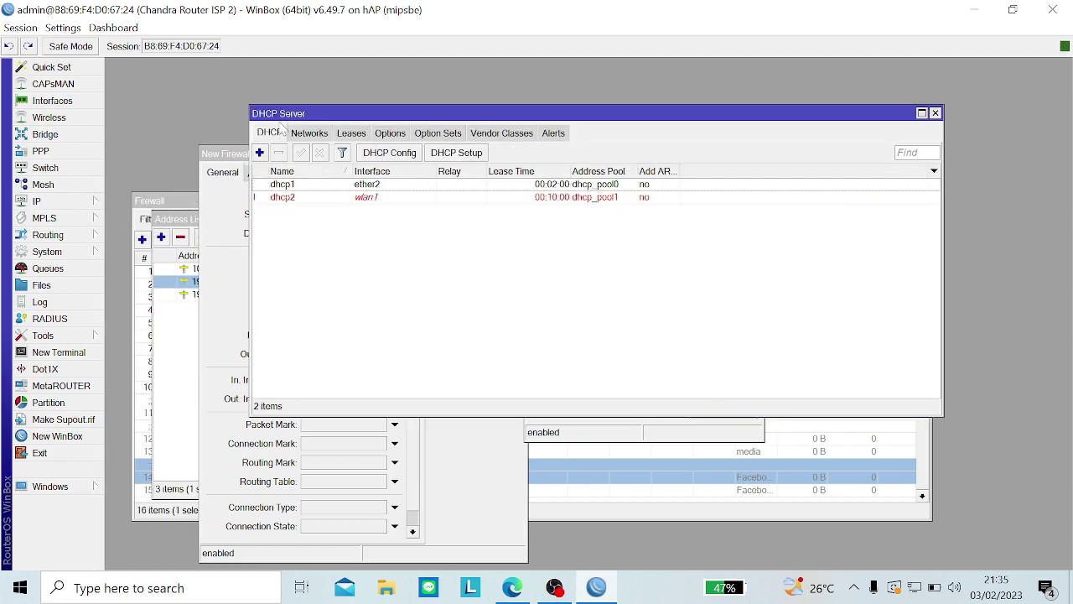
click(352, 135)
click(353, 186)
double_click(353, 186)
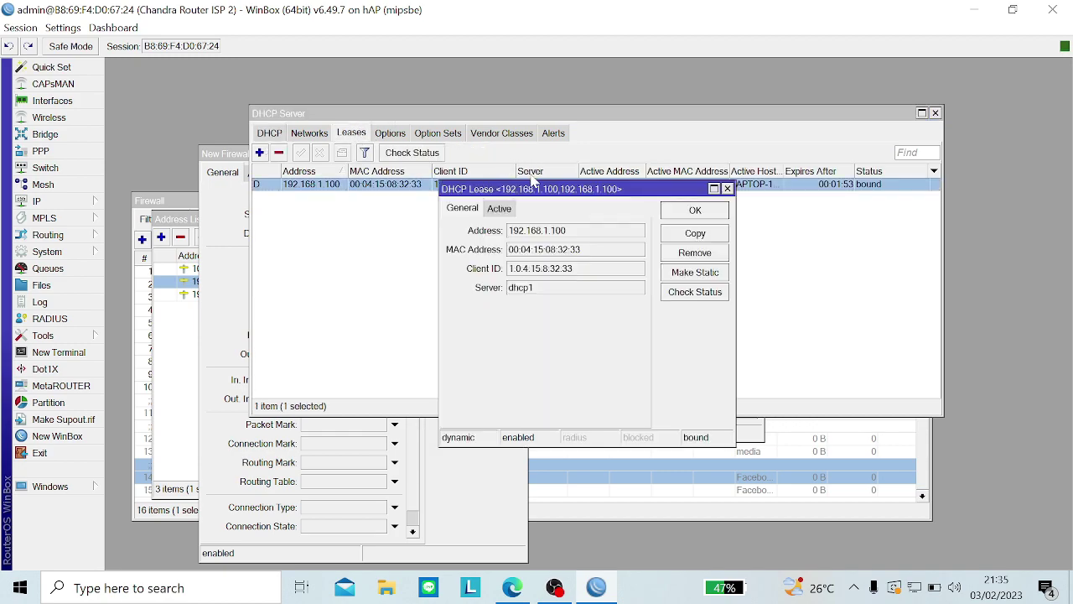
double_click(544, 231)
key(ctrl+c)
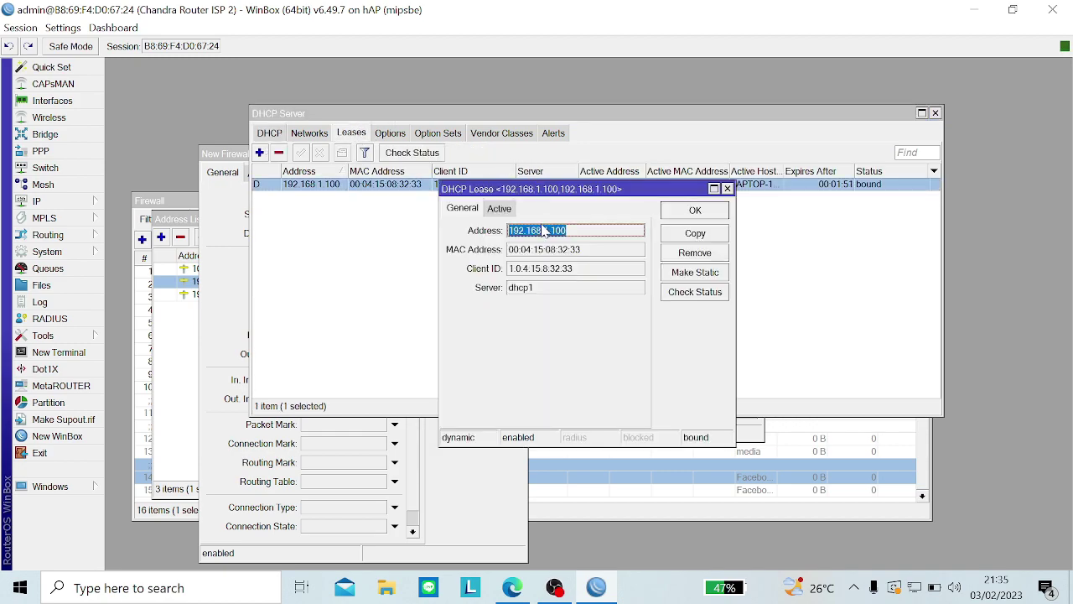
click(259, 308)
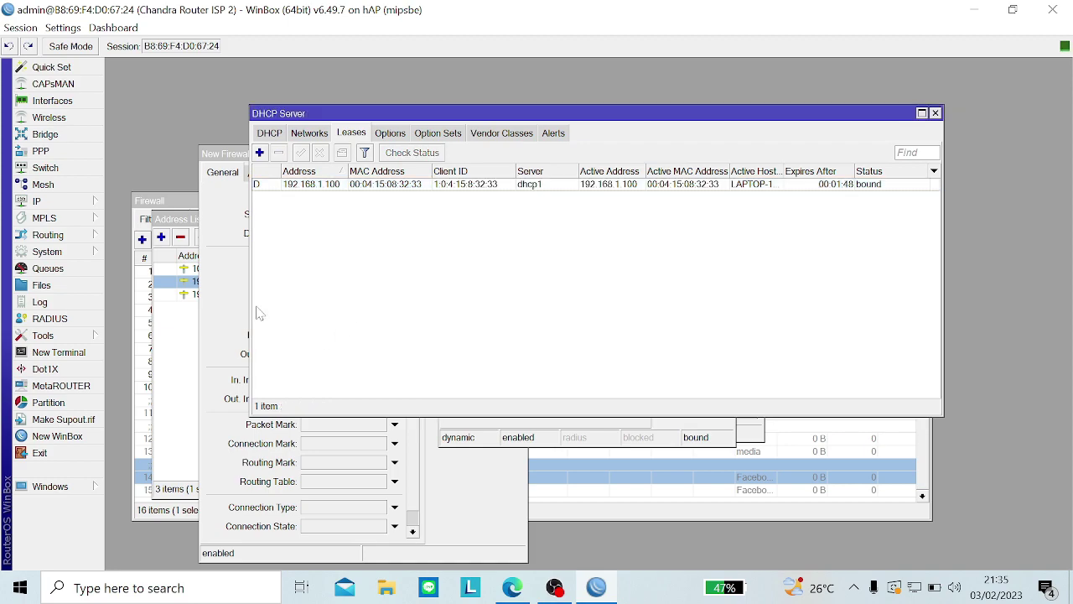
Step: Set the rule's Src. Address to 192.168.1.100, then apply and close it
click(233, 309)
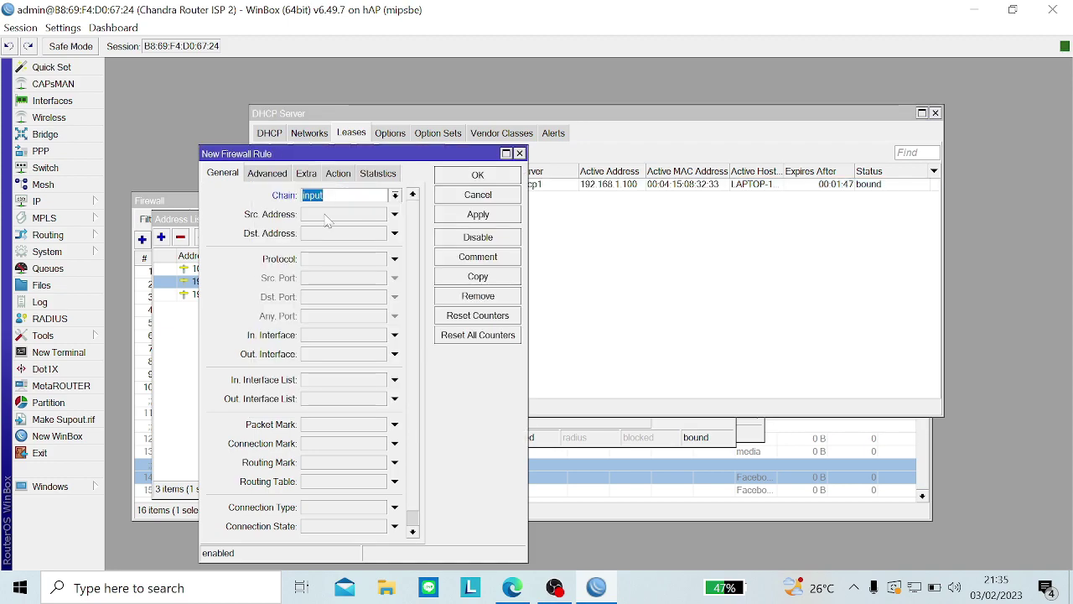
click(327, 214)
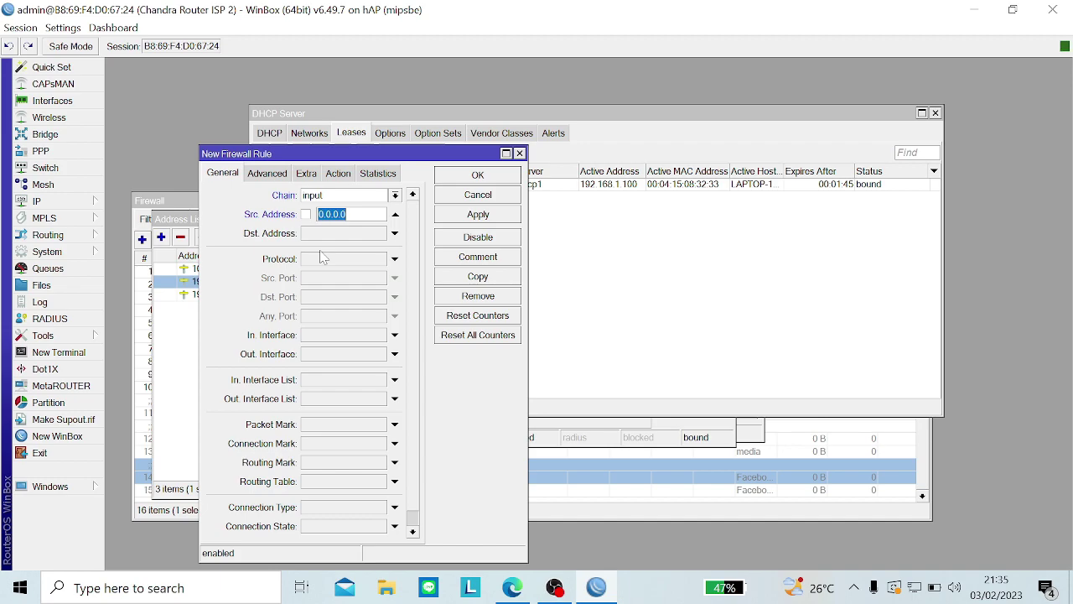
key(ctrl+v)
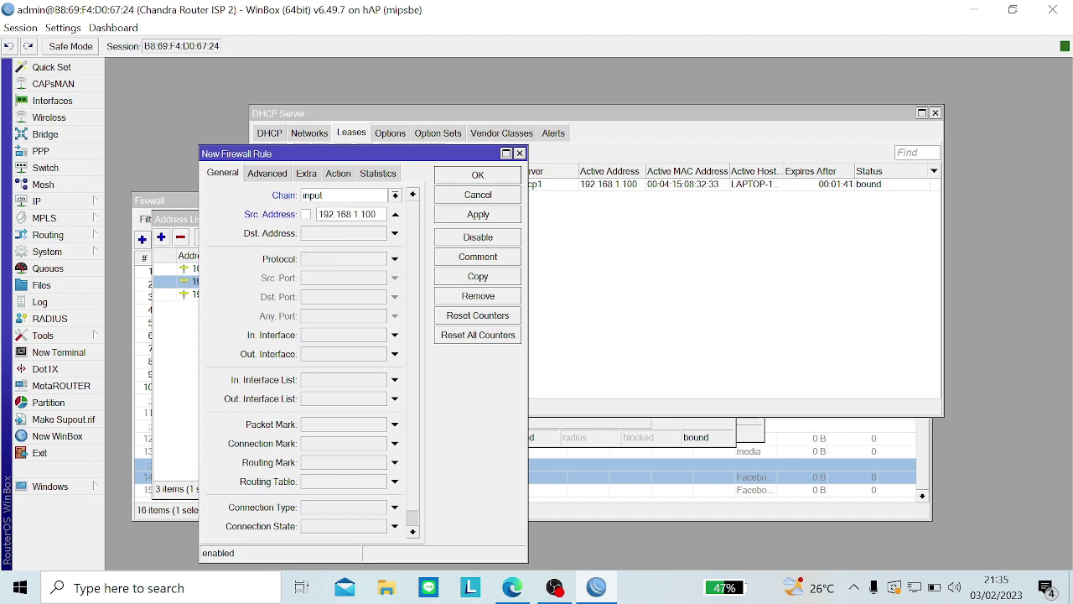
click(573, 256)
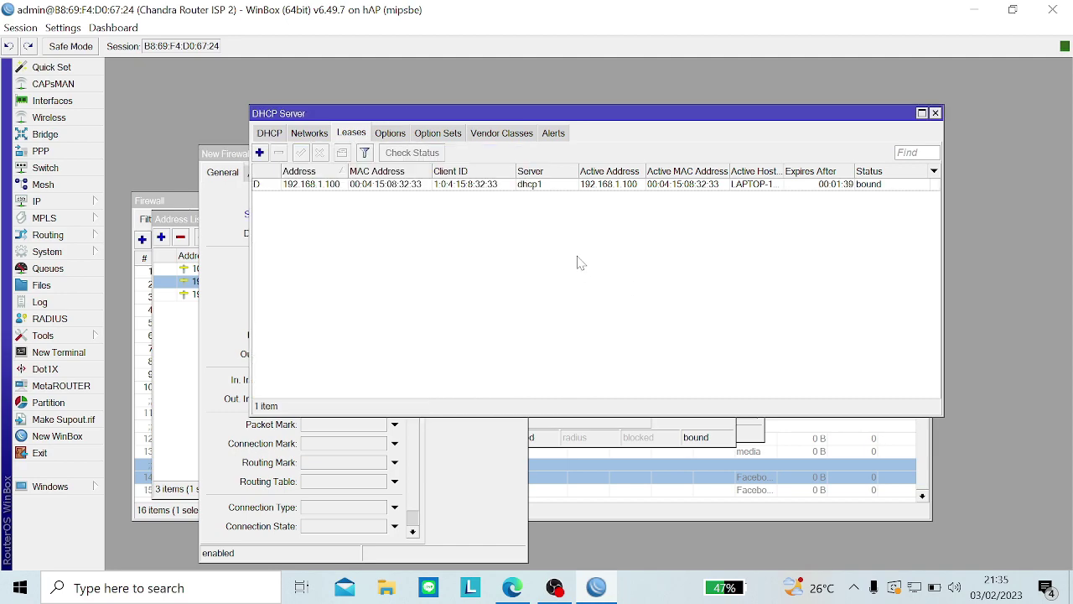
click(344, 184)
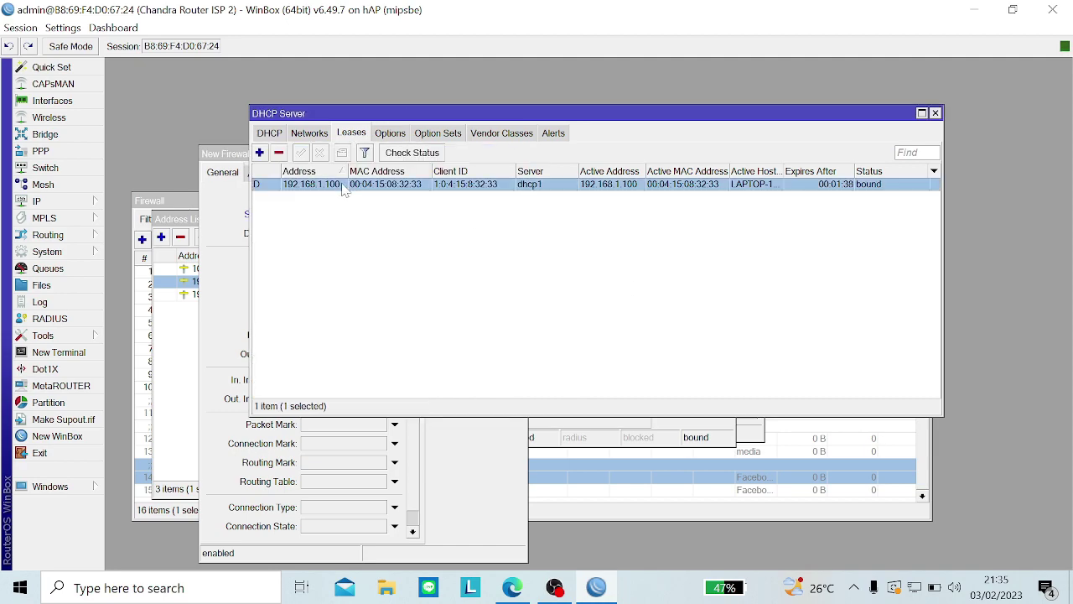
click(234, 217)
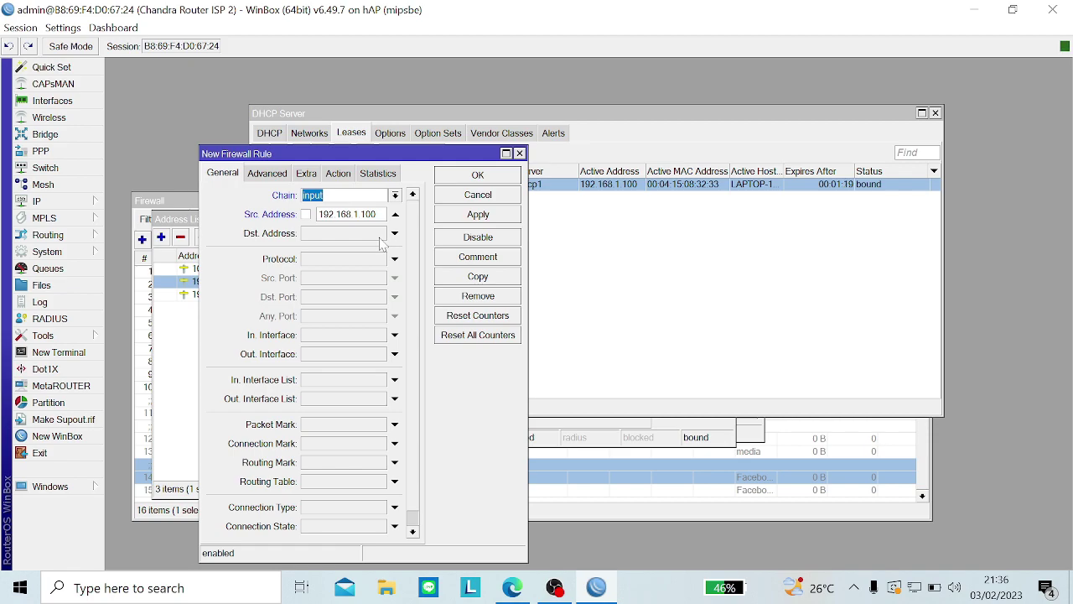
click(338, 175)
click(215, 175)
click(474, 216)
click(478, 174)
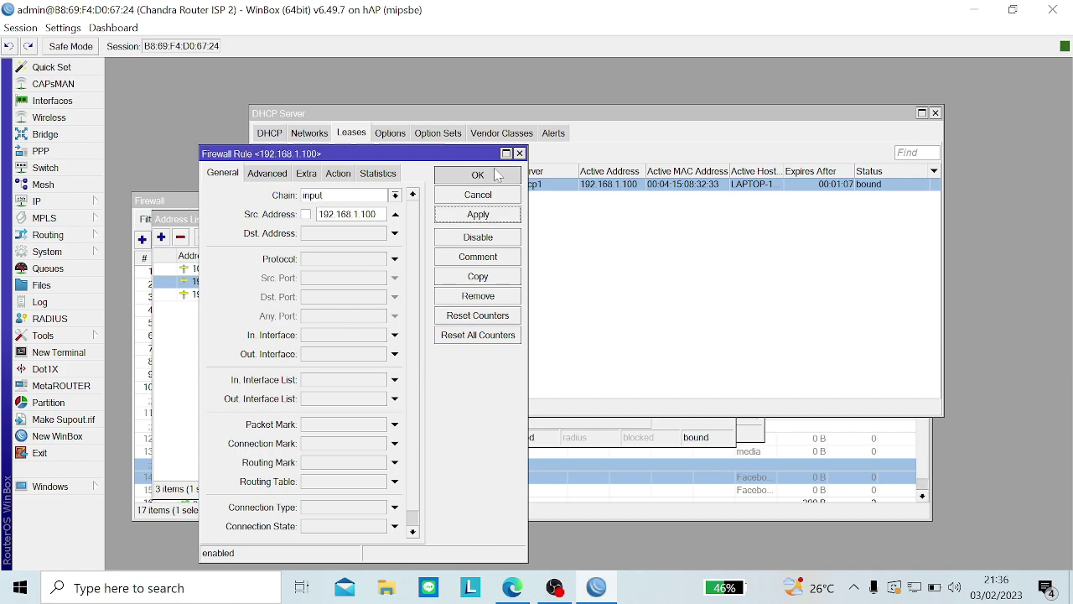
Step: Create another input-chain firewall rule with action drop
click(472, 516)
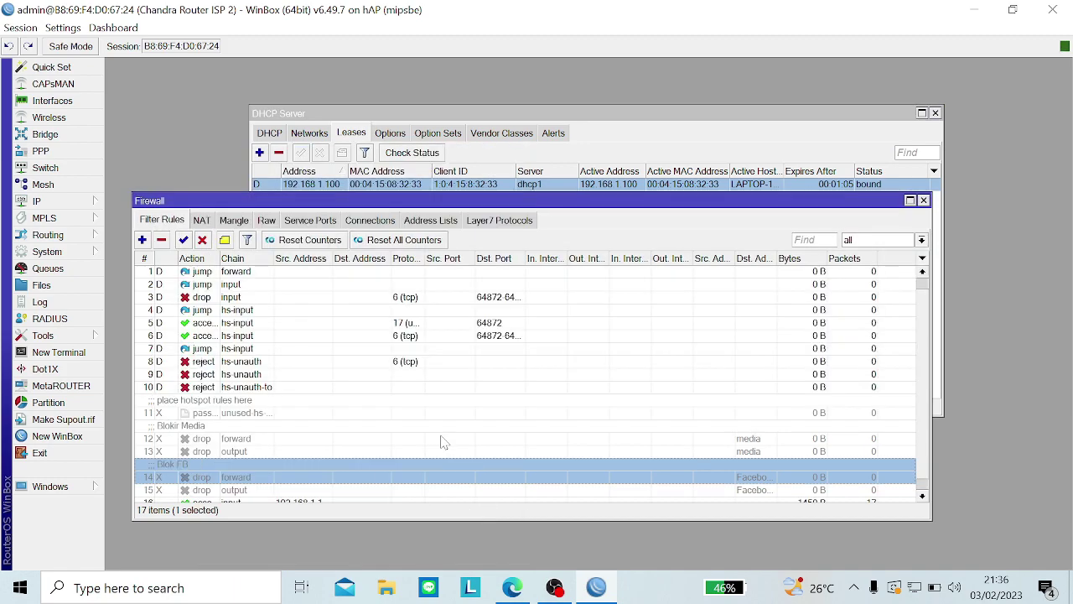
scroll(445, 443, down, 1)
click(460, 494)
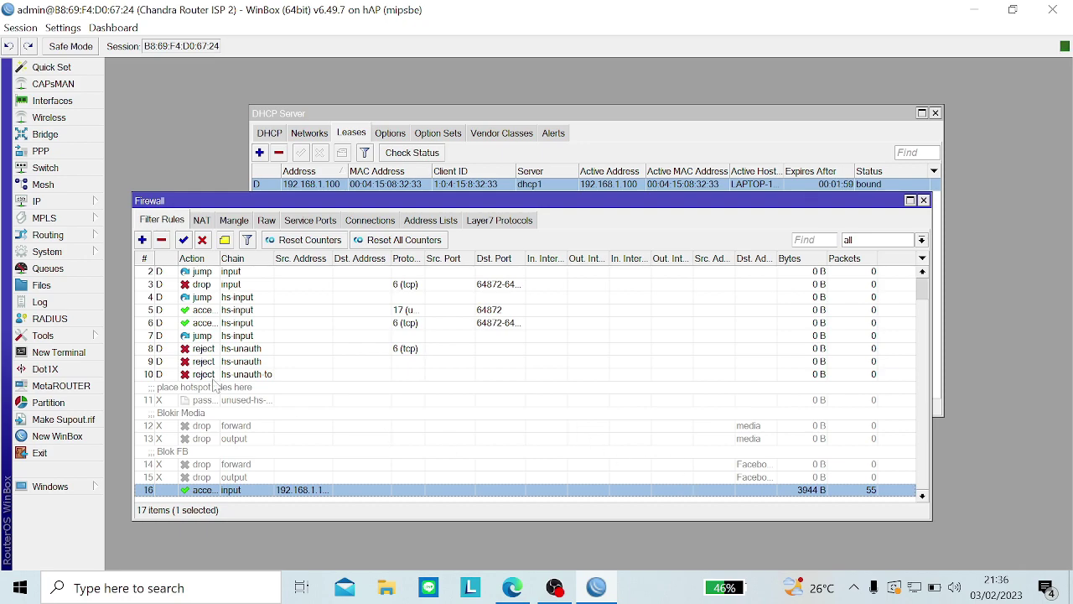
click(143, 241)
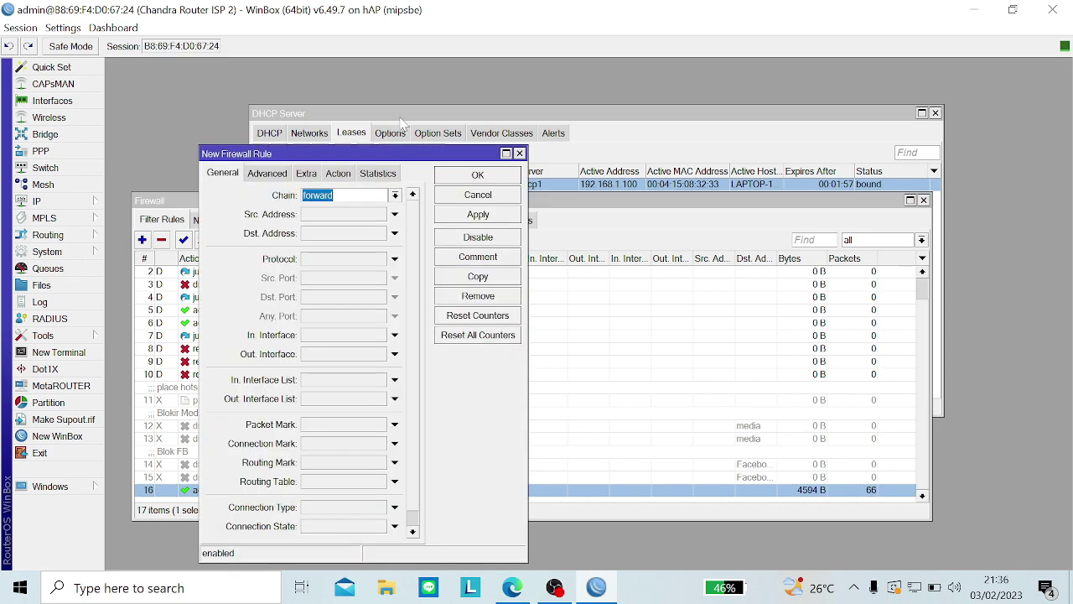
click(395, 195)
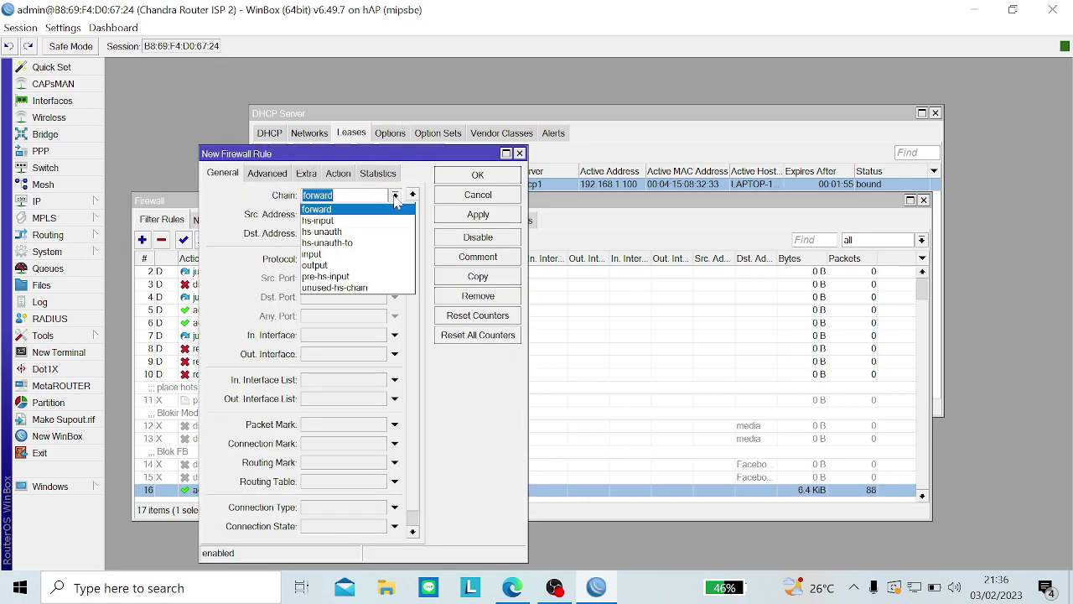
click(282, 174)
click(317, 178)
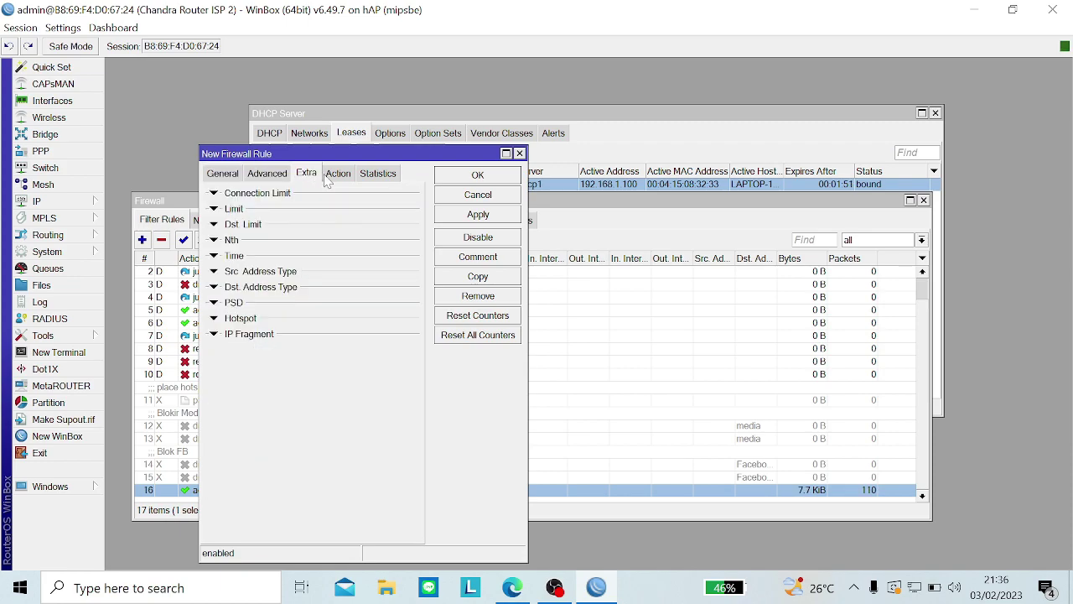
click(333, 176)
click(326, 198)
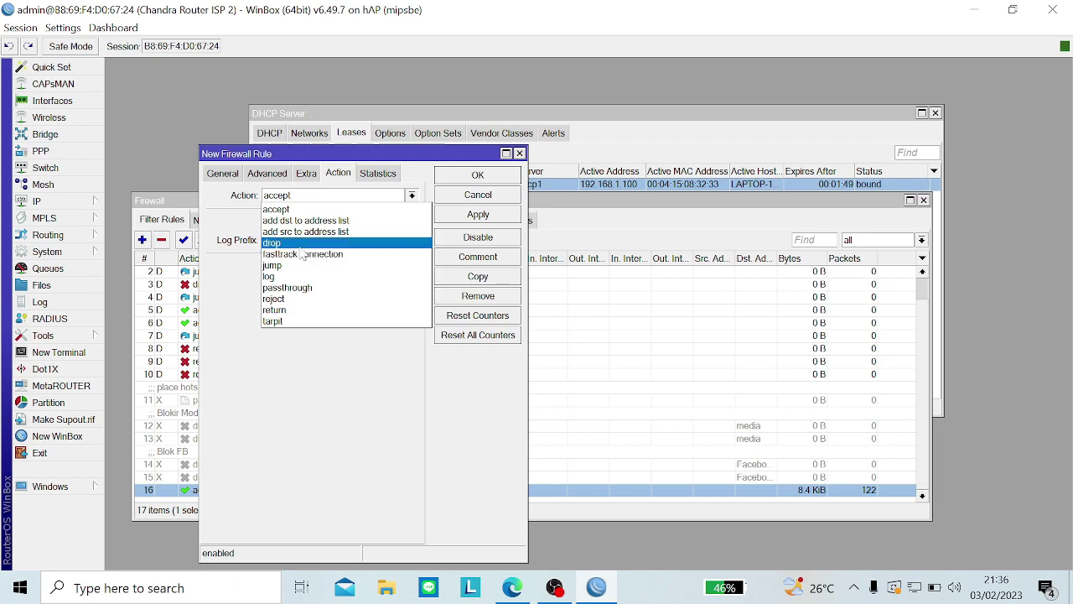
click(300, 245)
Step: Save the drop rule with comment 'blok akses lain' and enlarge the rule list
click(454, 216)
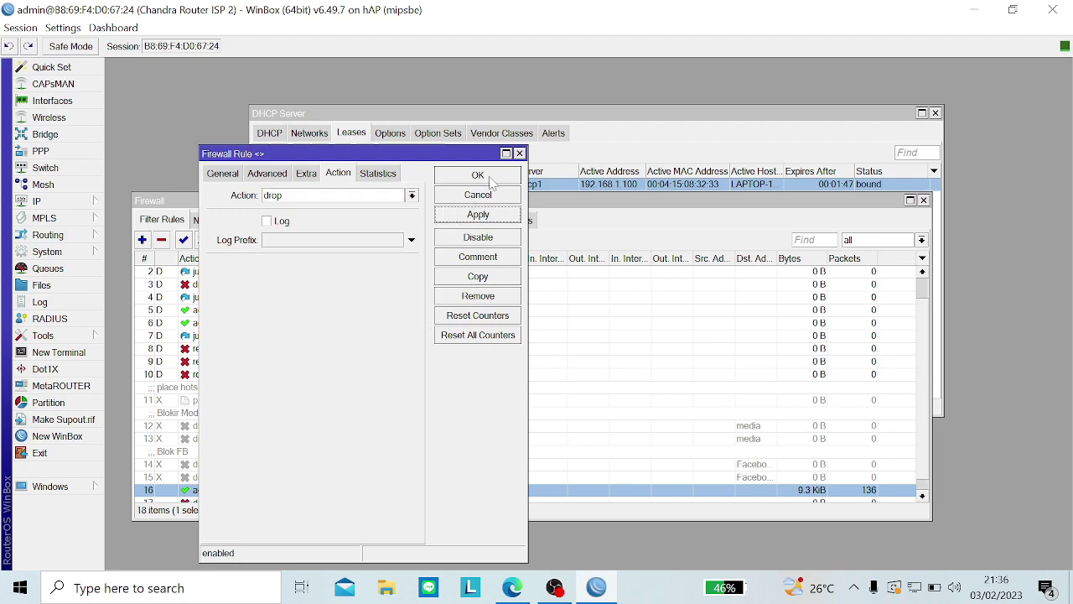
click(478, 257)
text(b)
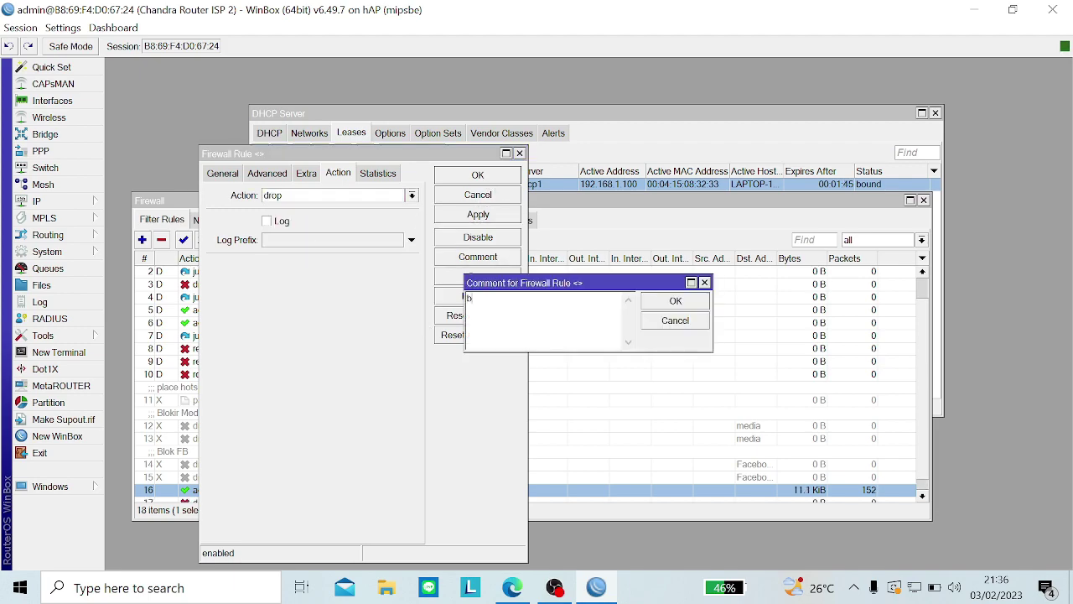
text(lok akses lain)
key(Return)
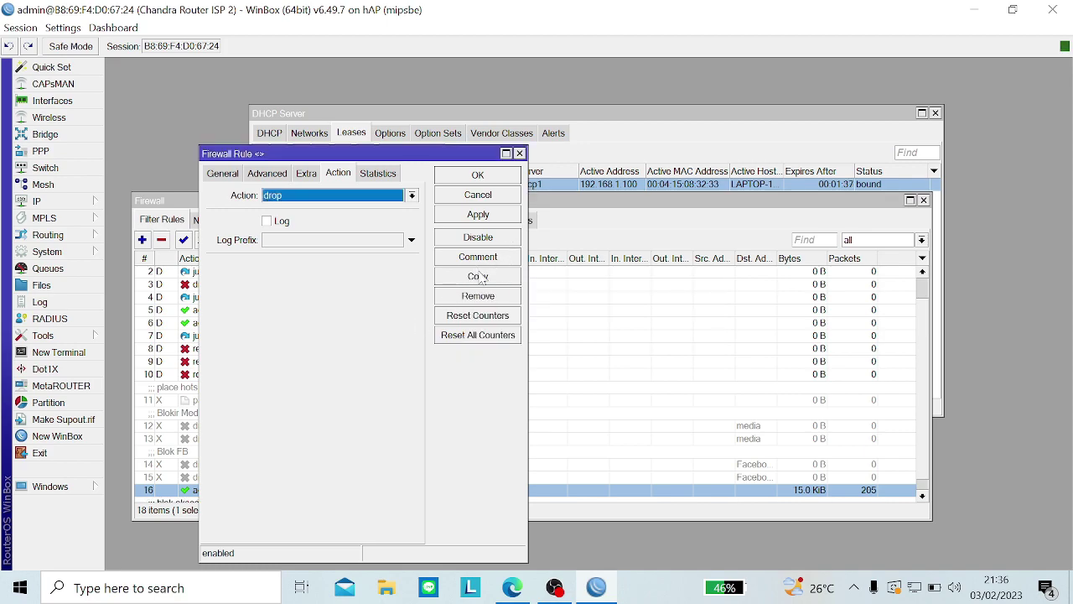
click(479, 220)
click(478, 175)
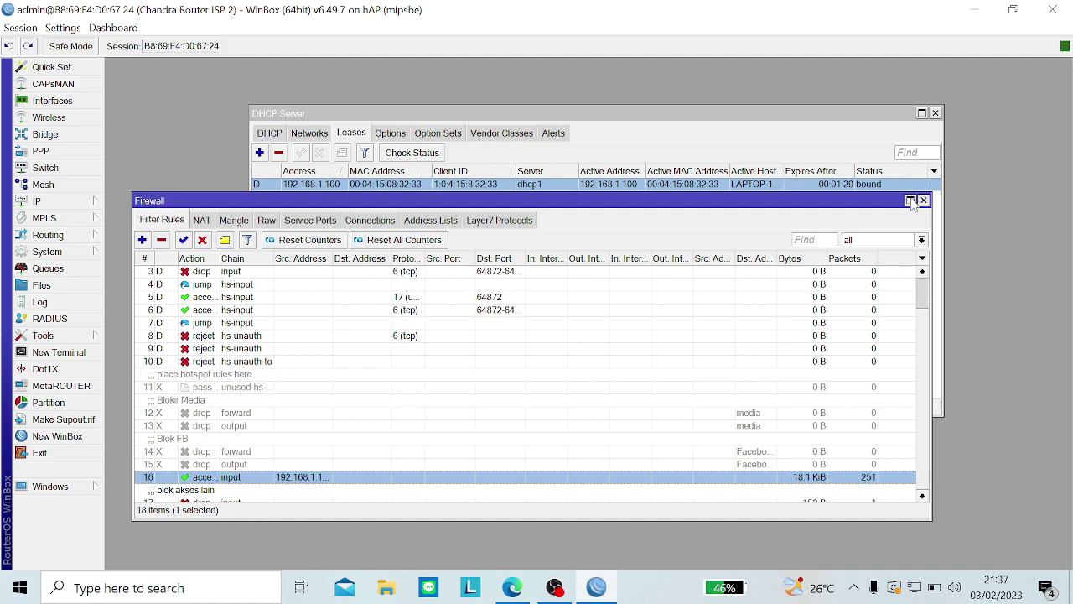
click(911, 199)
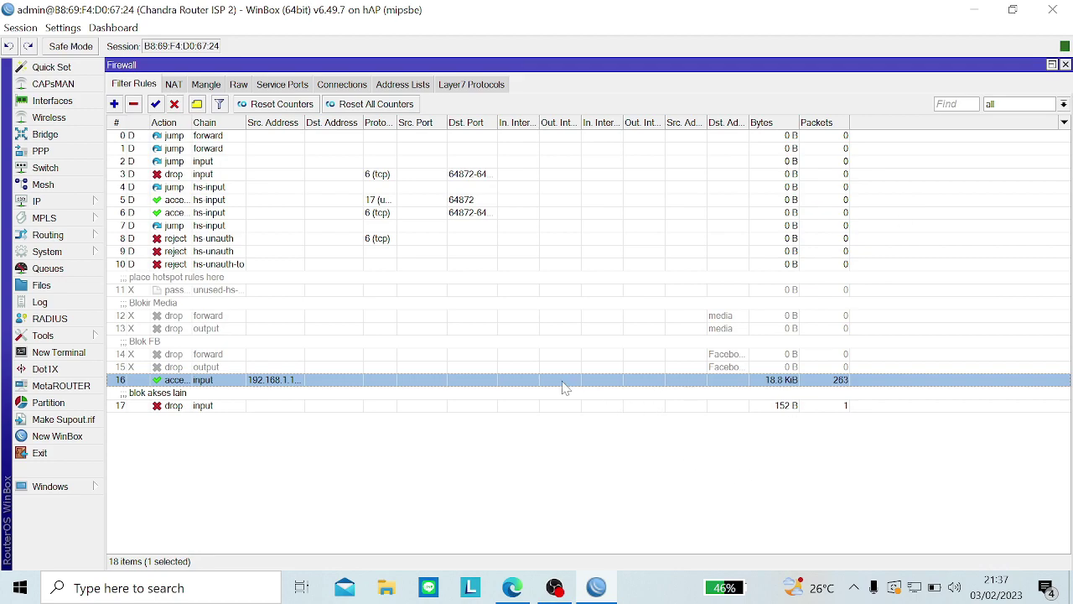
Step: Reorder the accept and drop rules and clear the drop rule's comment
drag(568, 388, 553, 437)
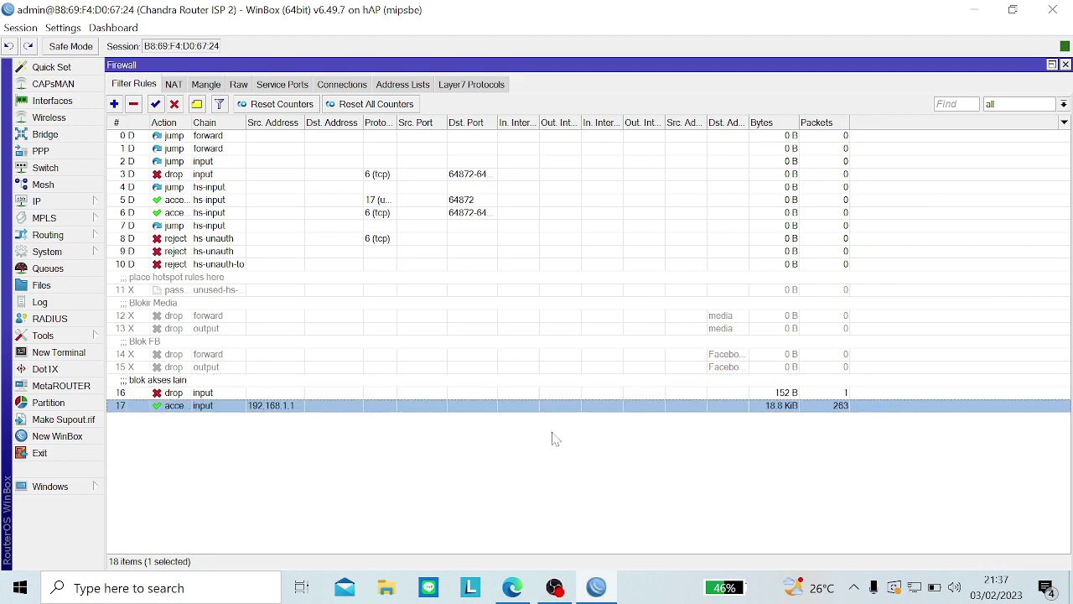
click(421, 393)
drag(421, 393, 415, 428)
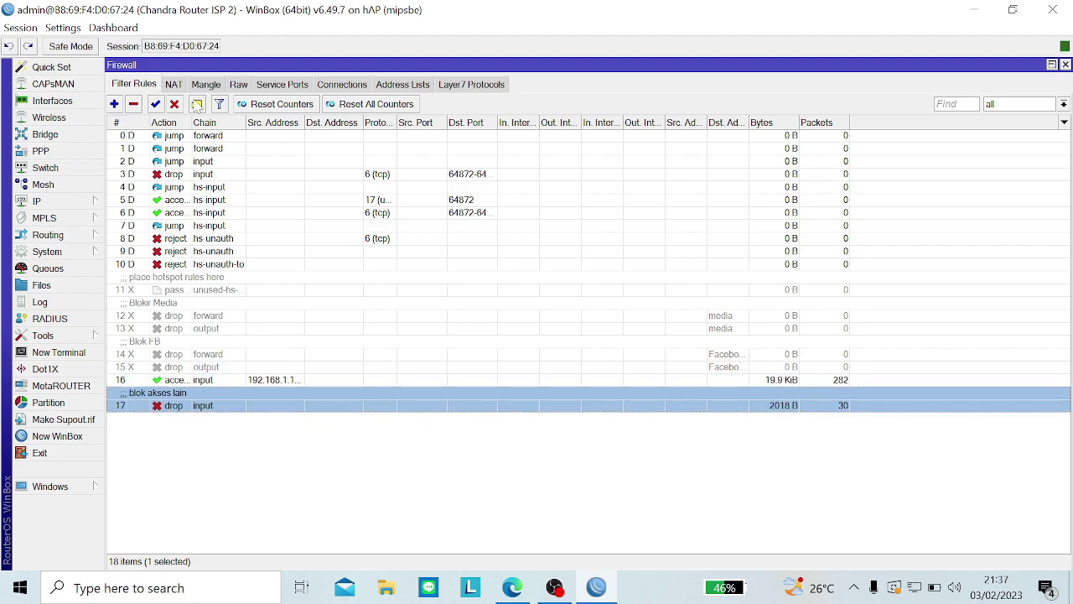
click(196, 104)
key(Delete)
key(Return)
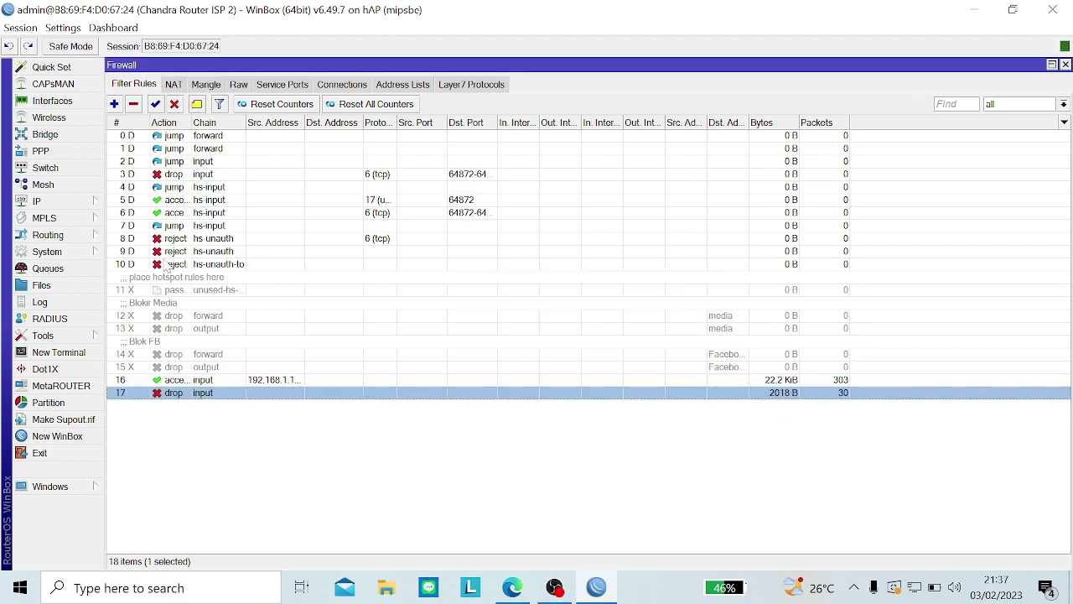
Step: Comment accept rule 16 'blok akses lain', reset all counters, and stop the OBS recording
click(194, 382)
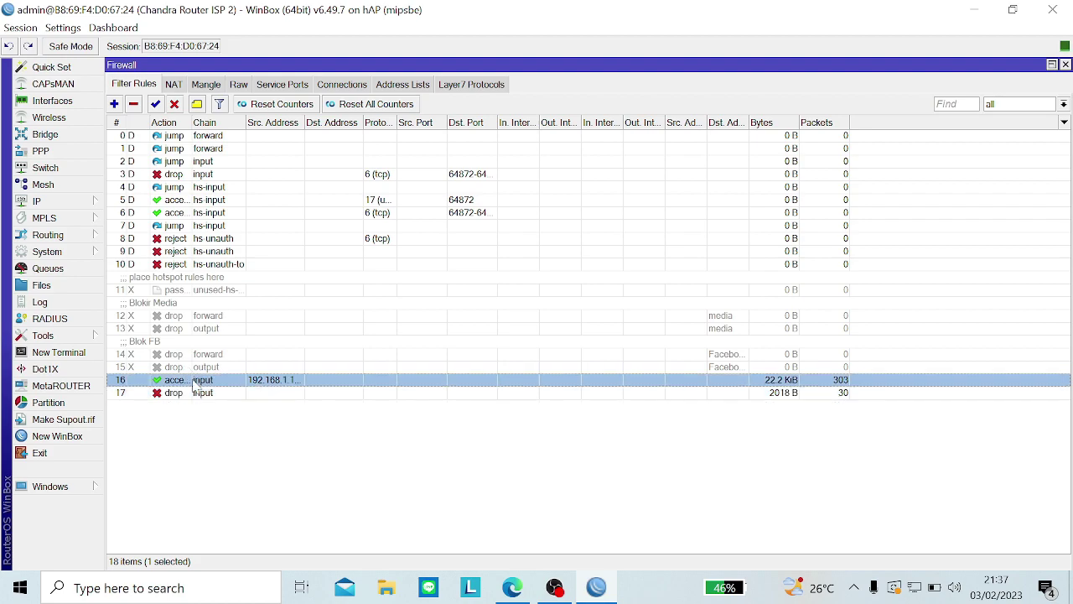
click(196, 104)
text(bl)
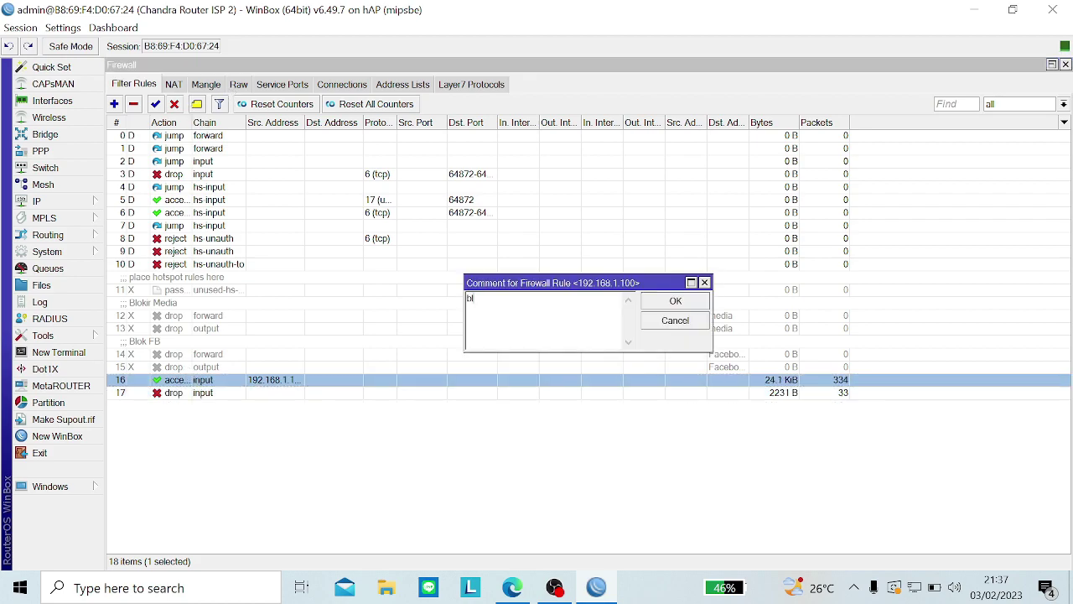
text(ok akses lain)
click(675, 300)
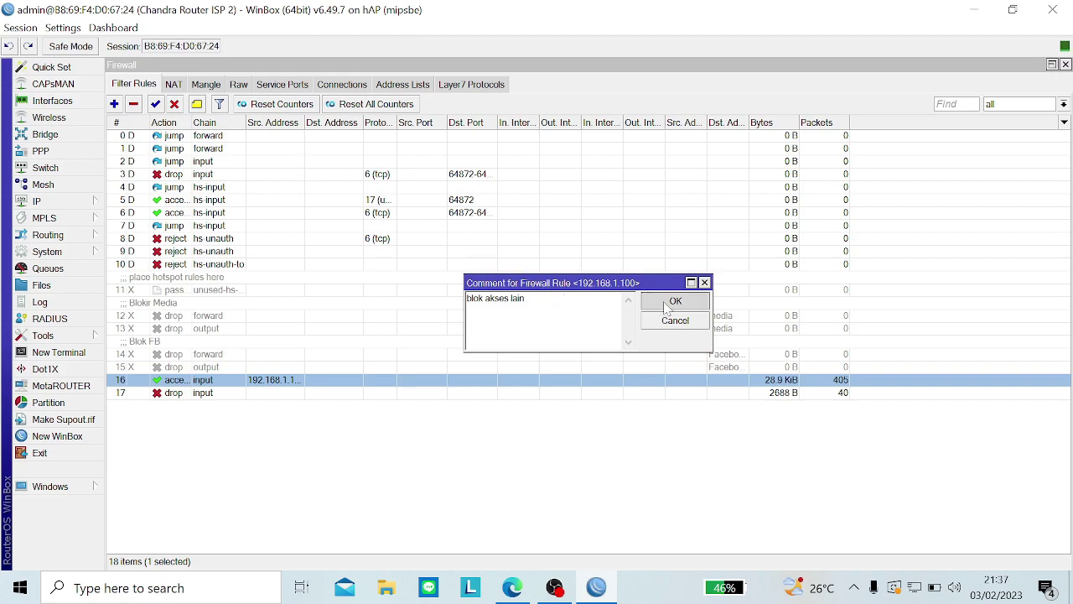
click(595, 484)
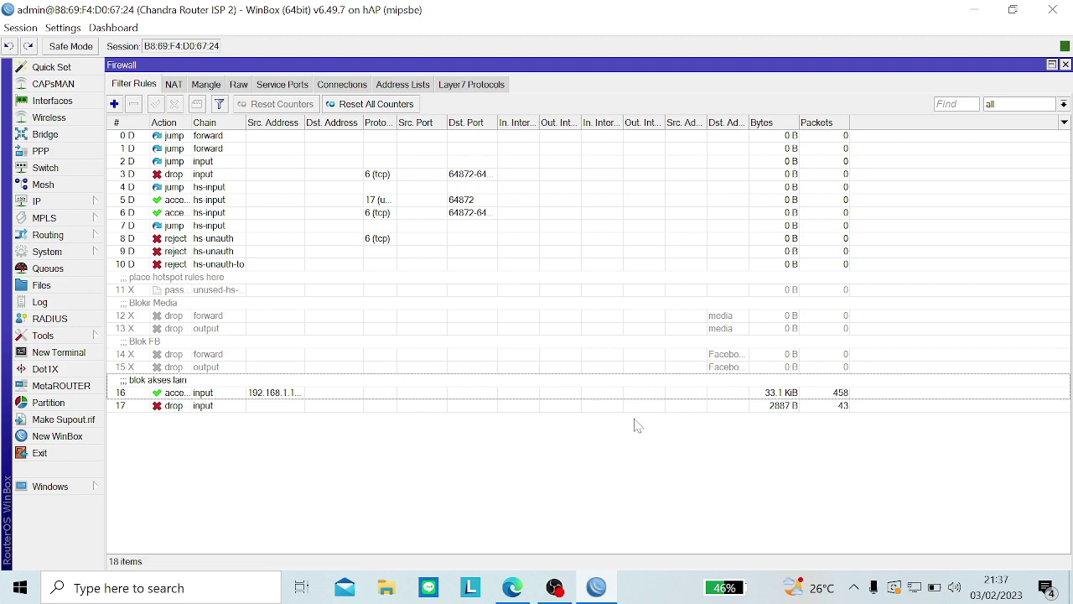
click(332, 105)
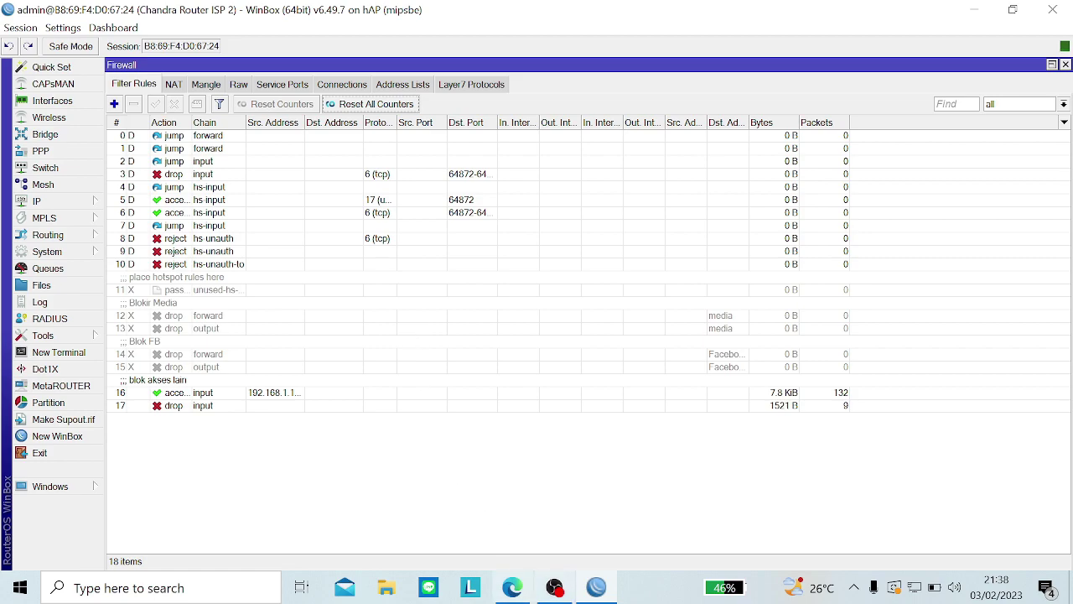
click(555, 587)
click(927, 417)
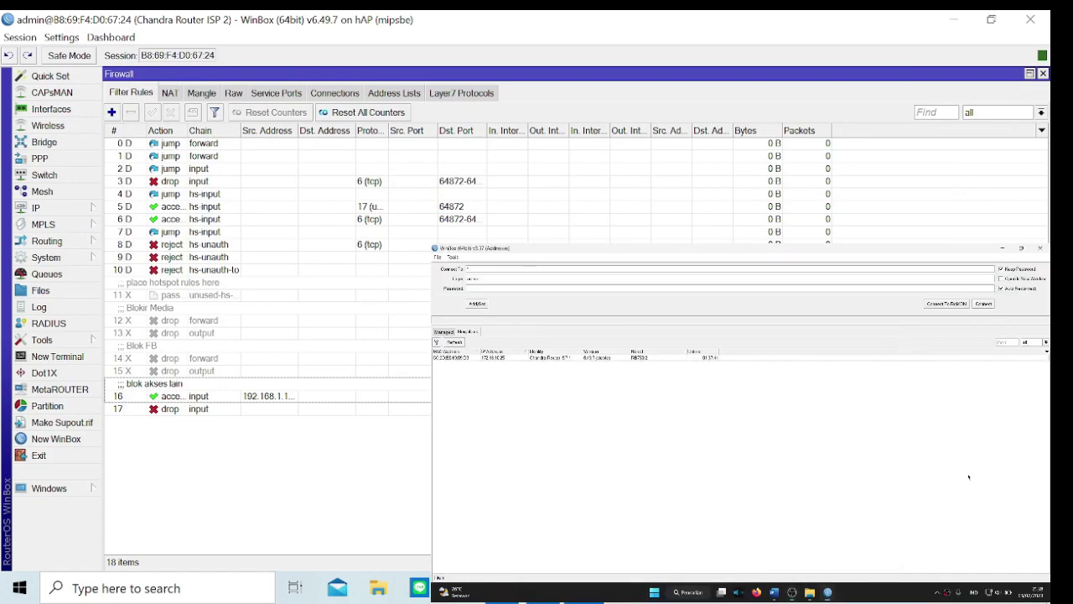
Step: Cancel the connection attempt to 10.1.1.2 and disable filter rules 16 and 17
click(634, 272)
click(981, 305)
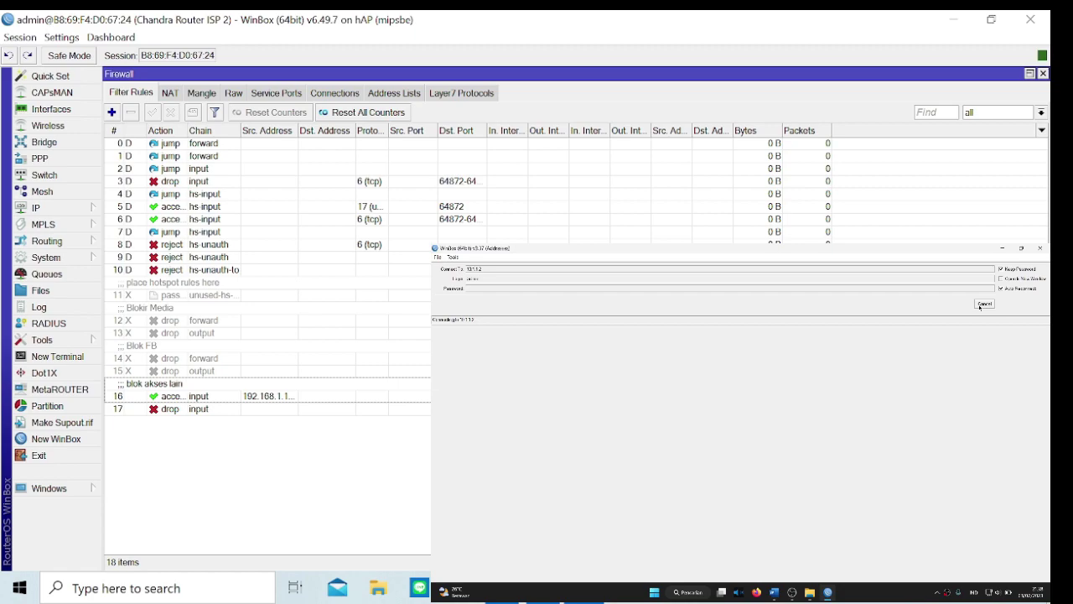
click(982, 303)
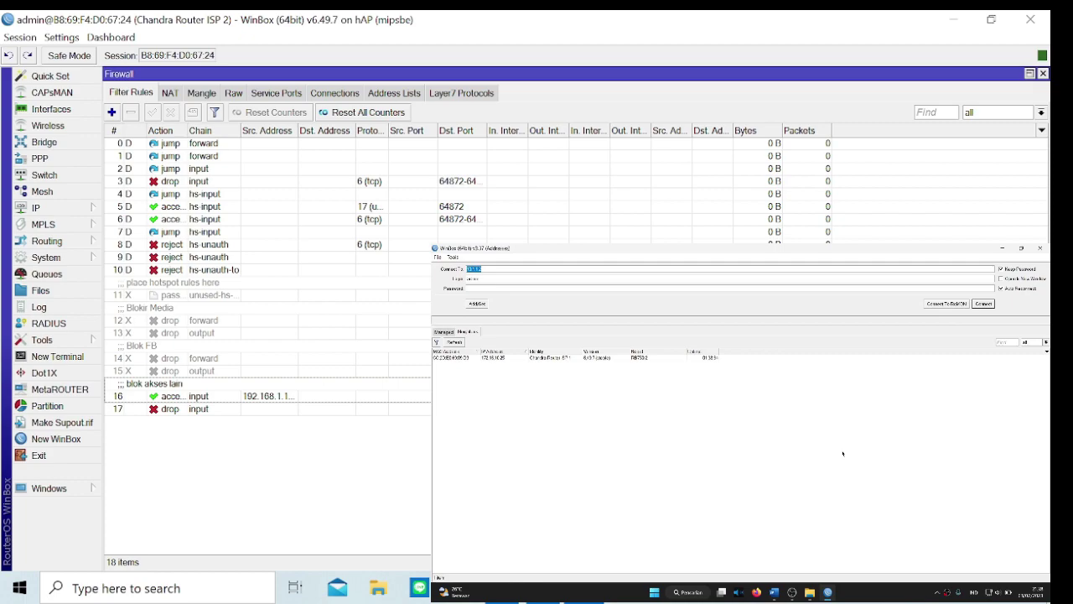
click(403, 395)
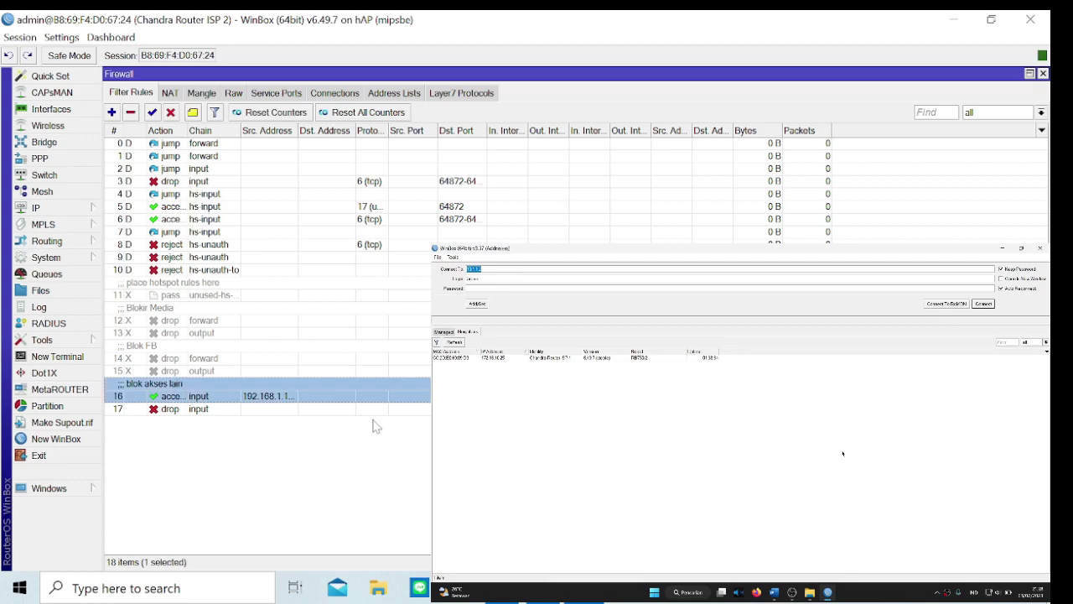
shift+click(328, 410)
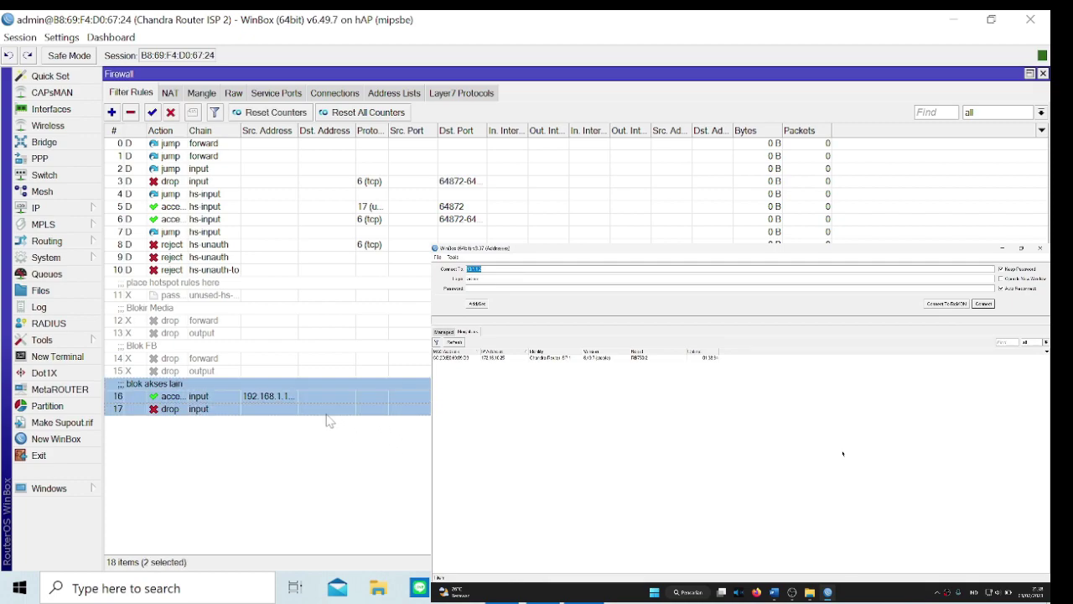
click(170, 112)
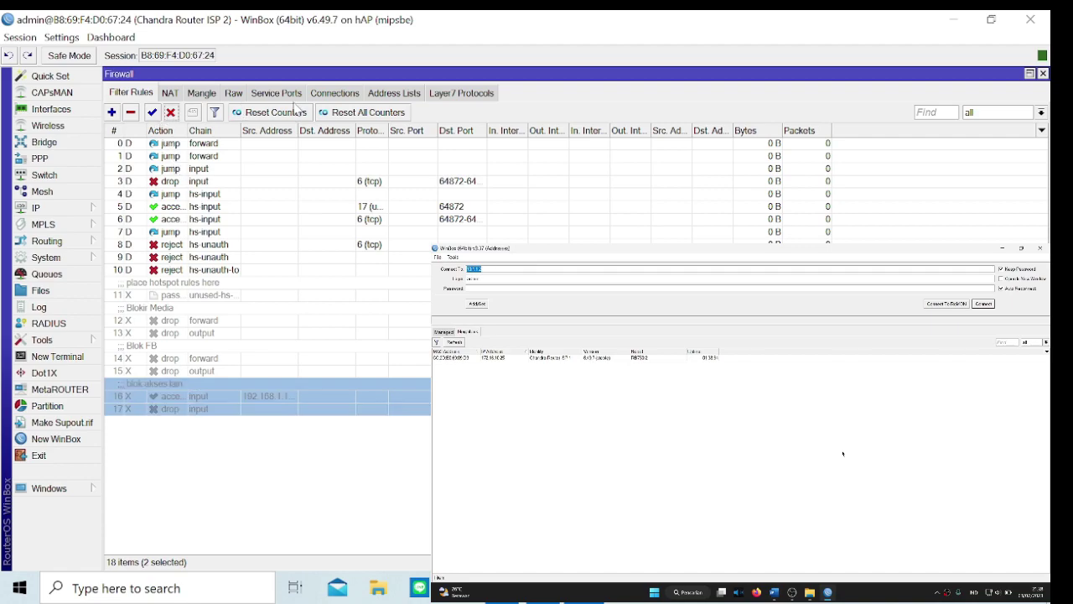
Step: Remove every entry from the firewall Connections list
click(333, 95)
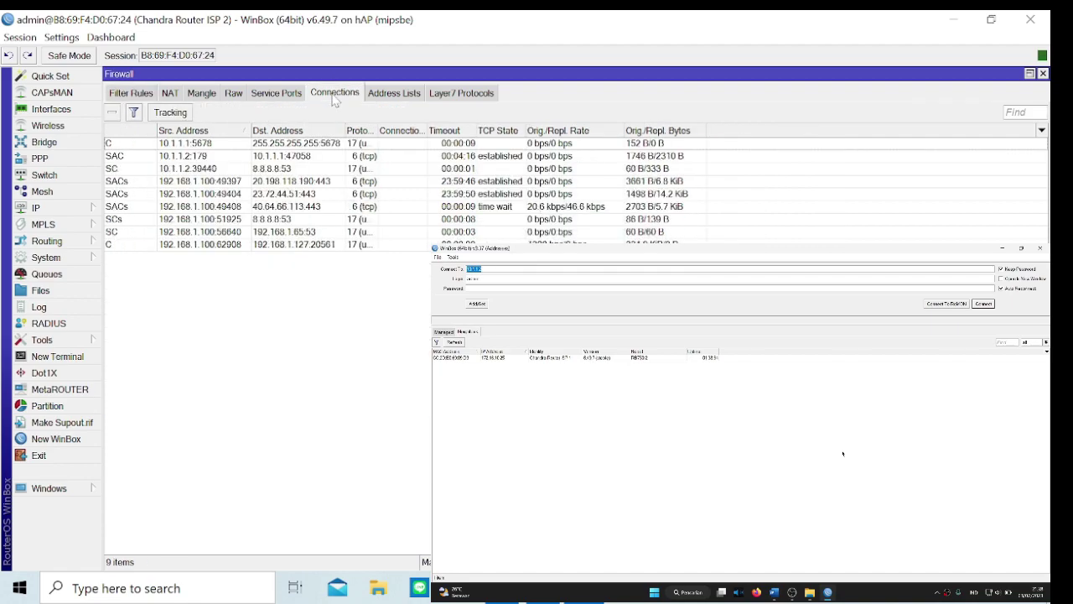
key(ctrl+a)
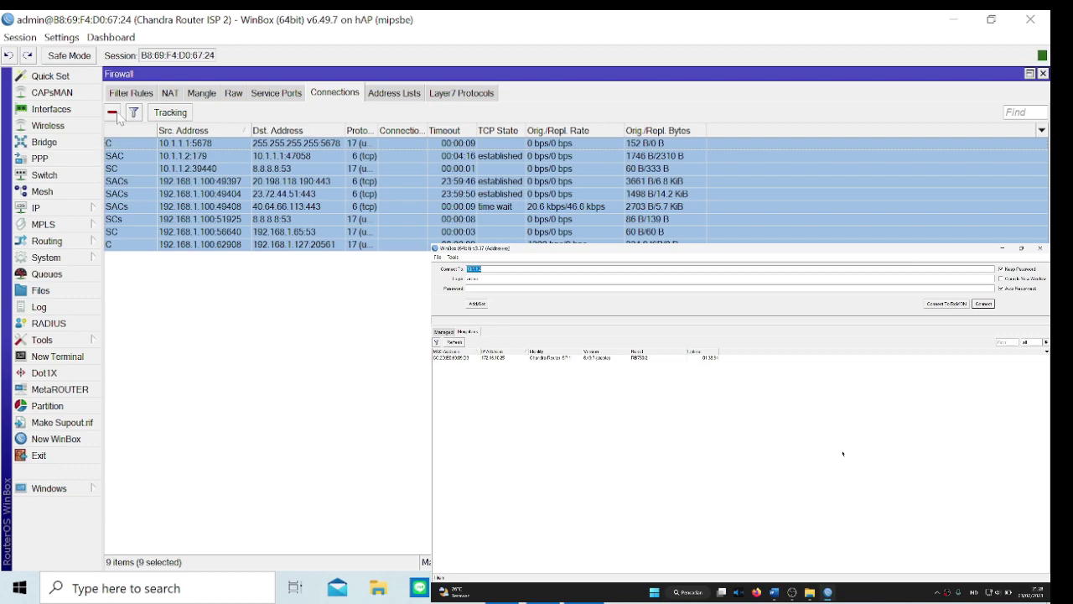
click(113, 112)
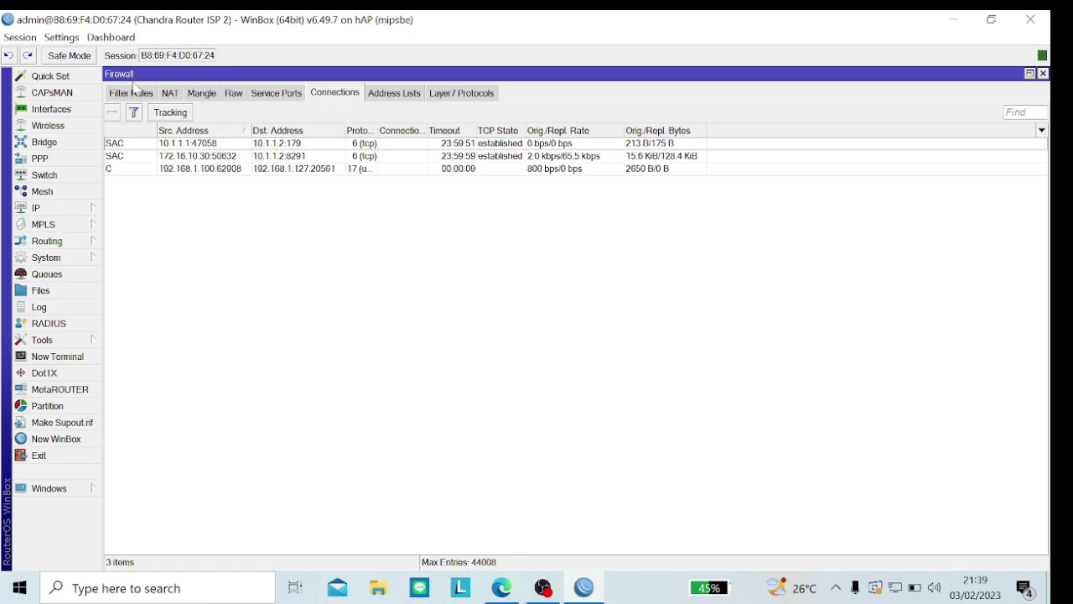
Step: Zero all filter rule counters, restore the Firewall window, and close DHCP Server
click(130, 93)
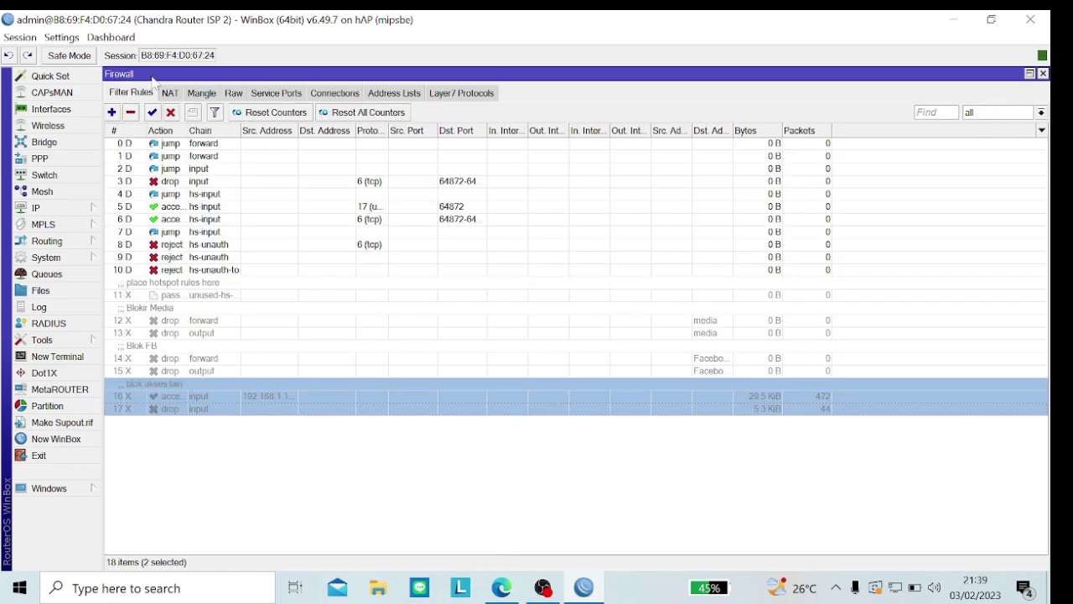
click(280, 441)
click(377, 116)
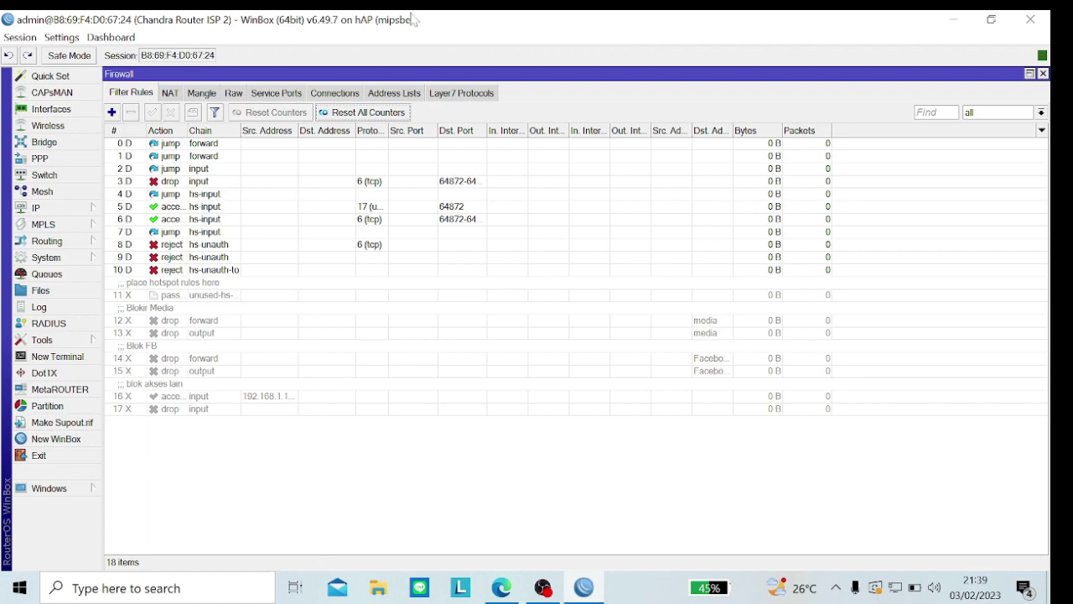
click(1030, 73)
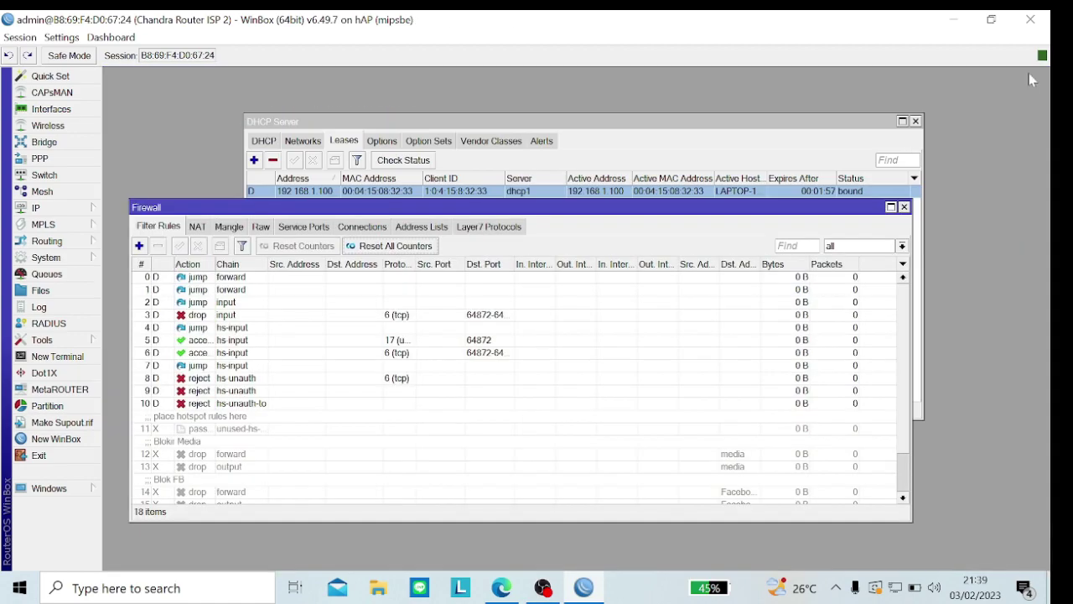
click(915, 121)
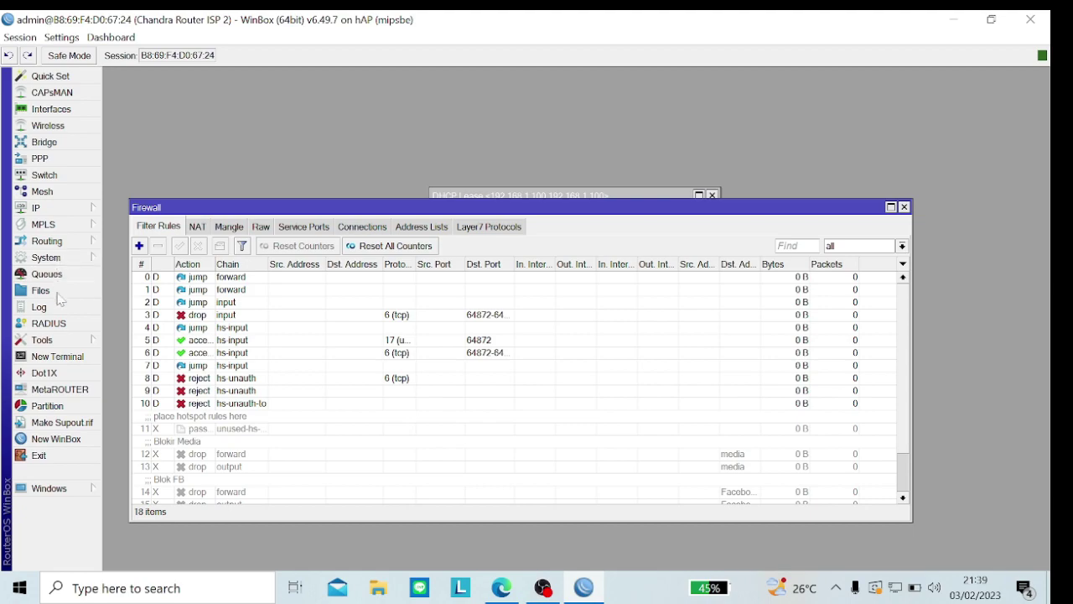
click(54, 338)
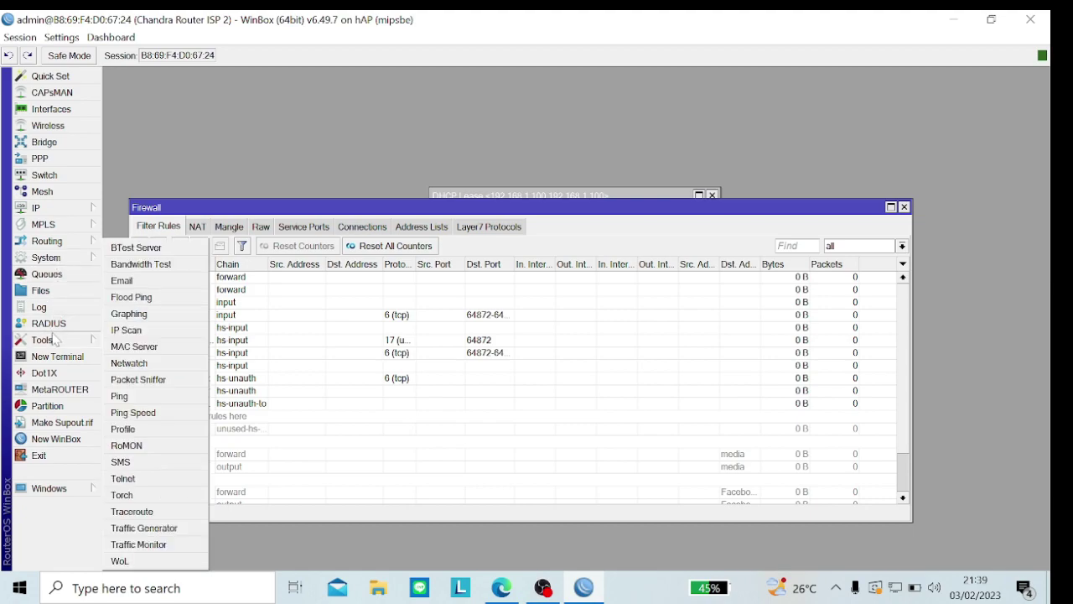
Step: Add interface graphing rules for ether2 and wlan1
click(136, 317)
click(445, 213)
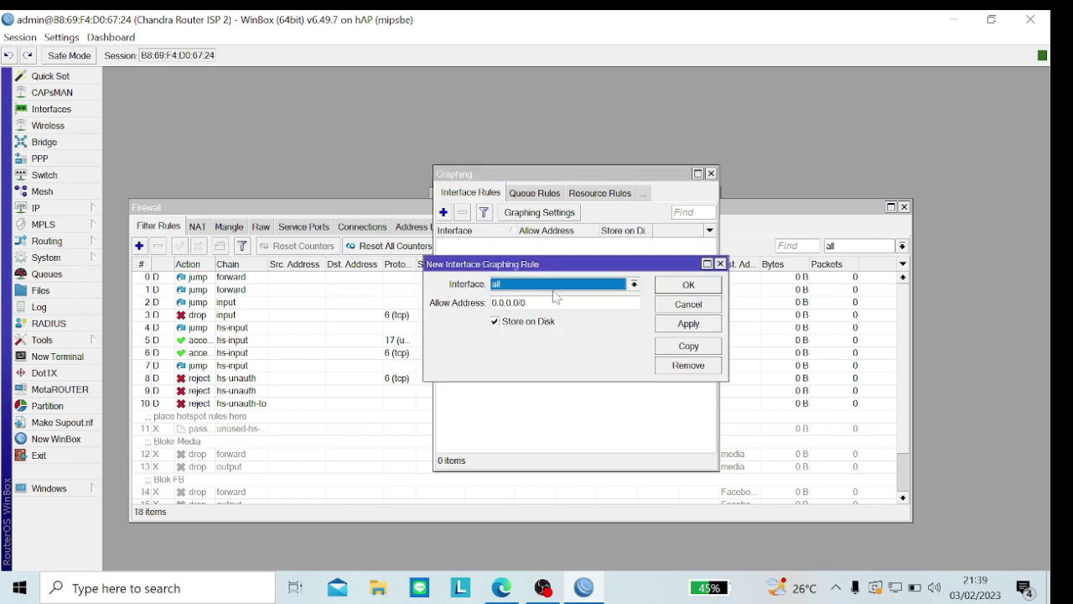
click(550, 291)
click(545, 320)
click(699, 325)
click(687, 285)
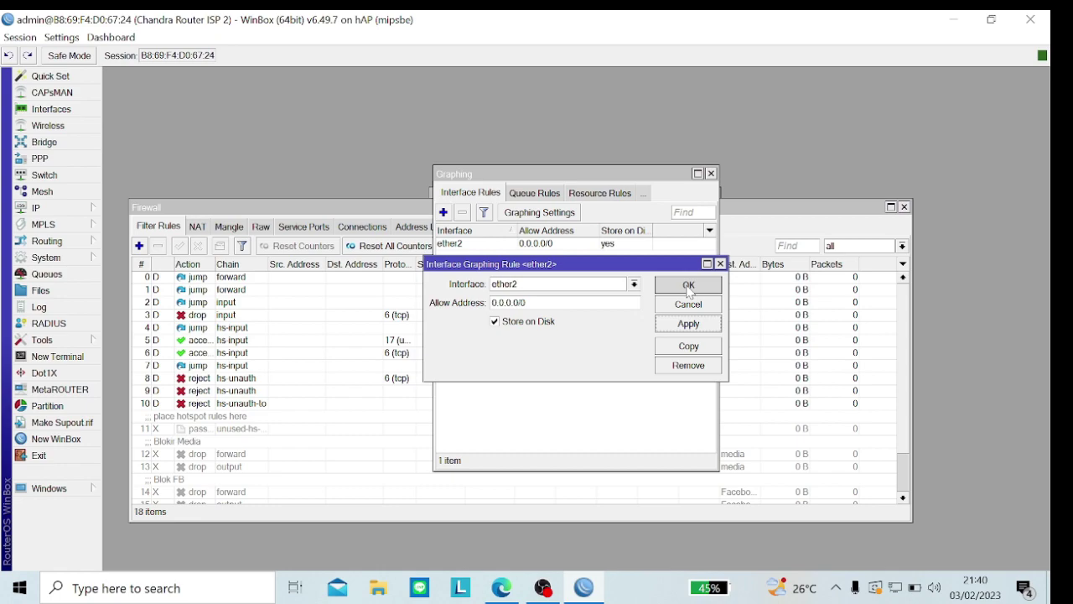
click(444, 213)
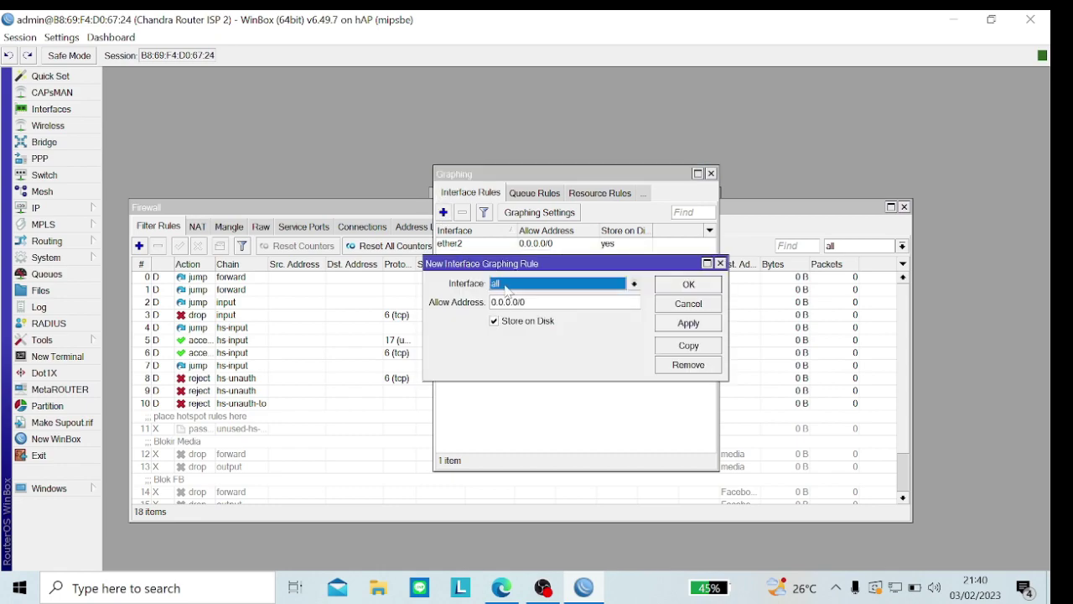
click(509, 285)
click(510, 364)
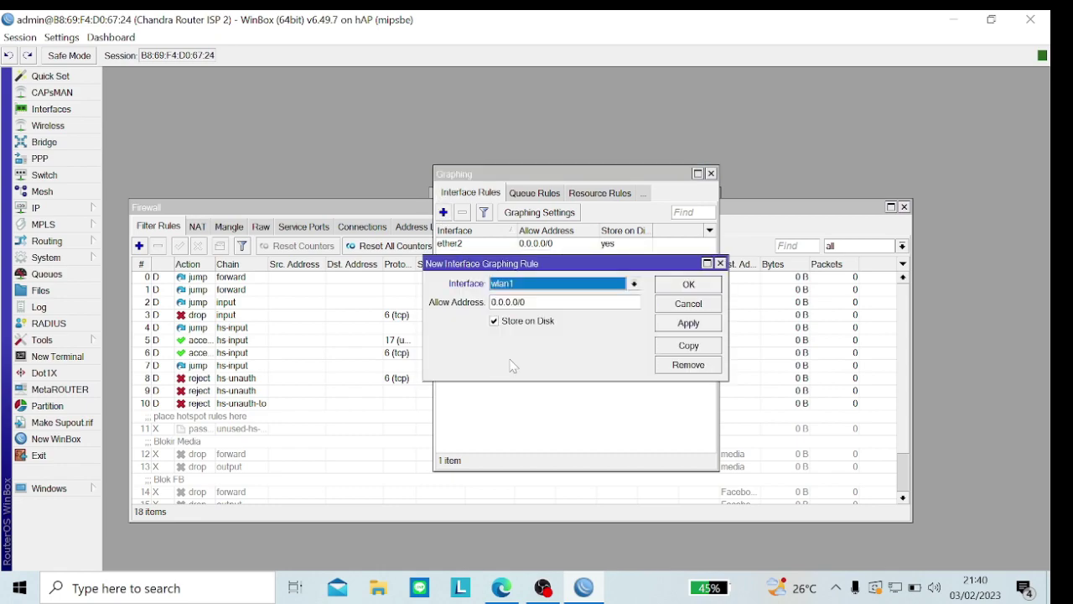
click(674, 324)
click(681, 286)
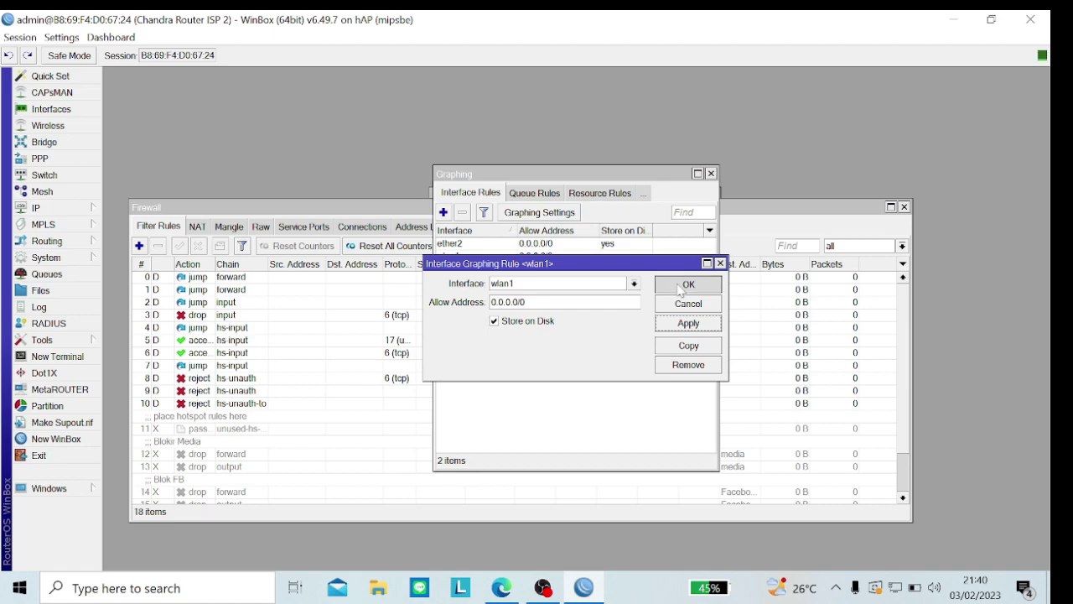
Step: Set the graphing Store Every interval to 5 min
click(545, 216)
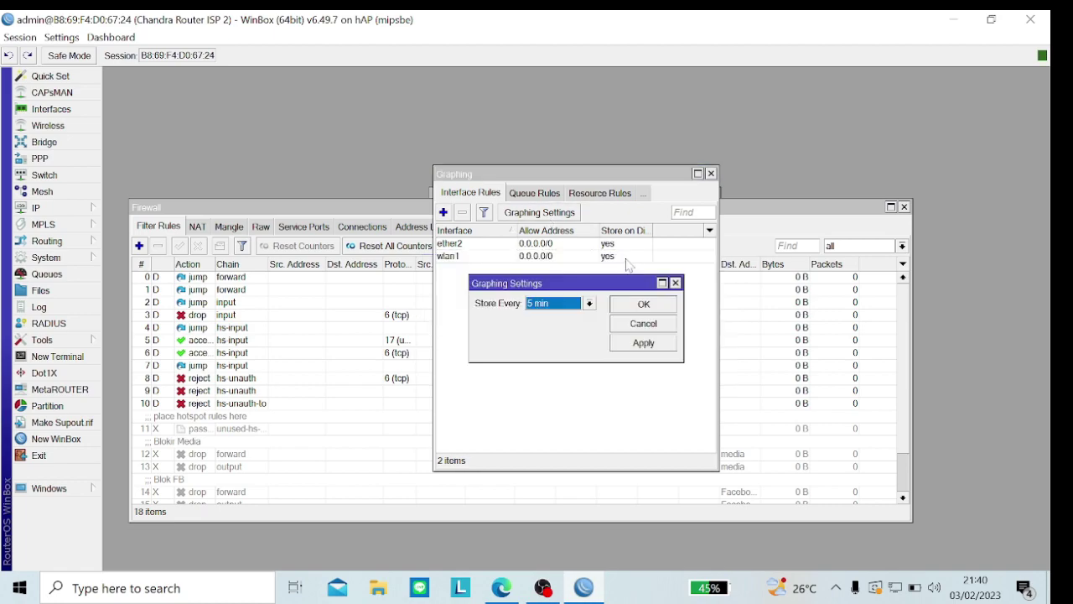
click(589, 303)
click(578, 307)
click(635, 344)
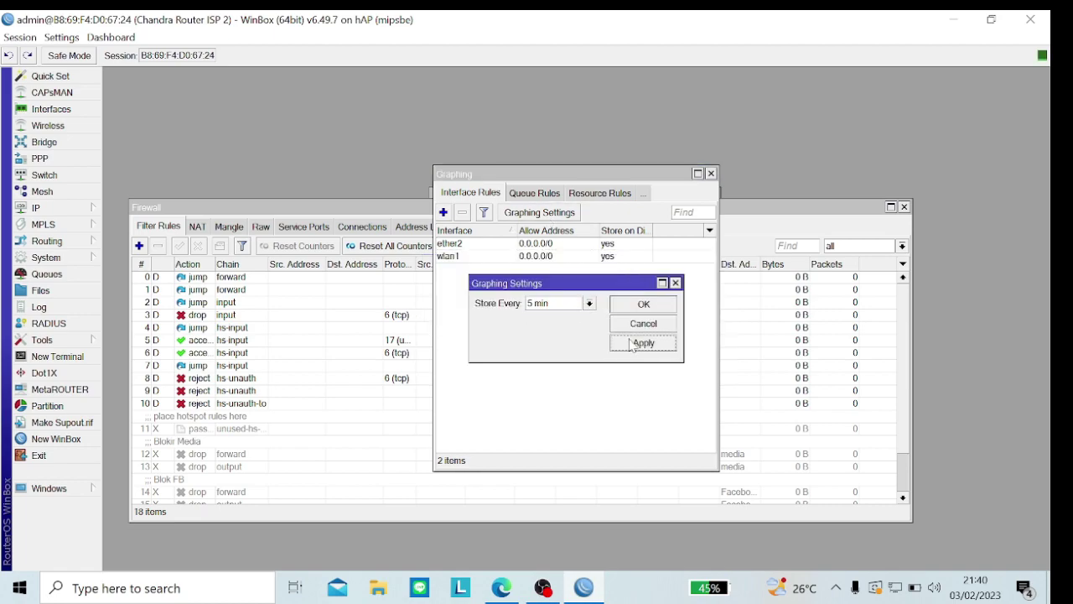
click(636, 304)
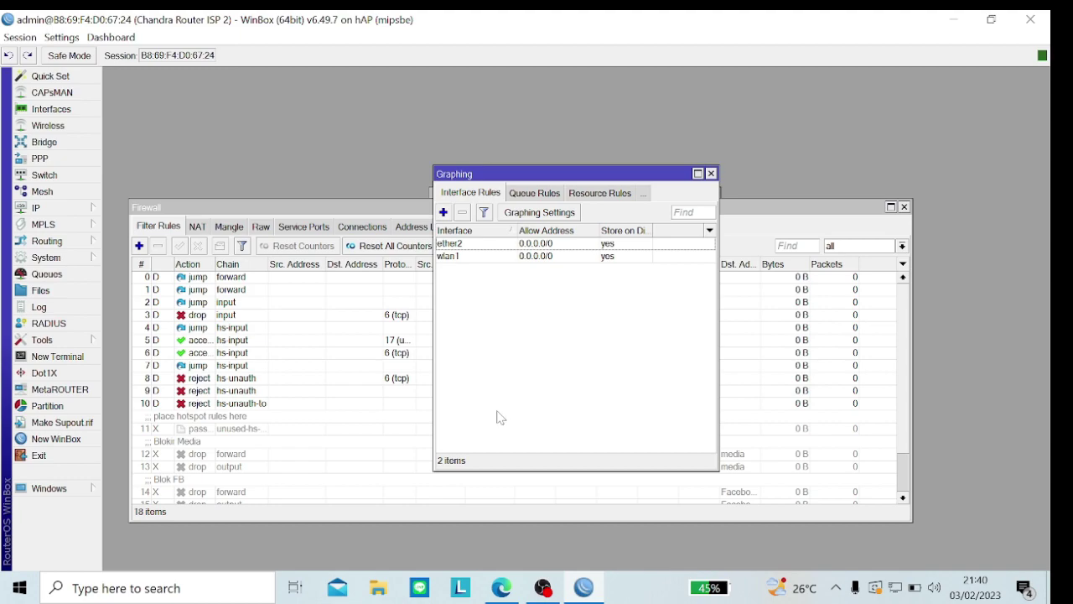
click(88, 213)
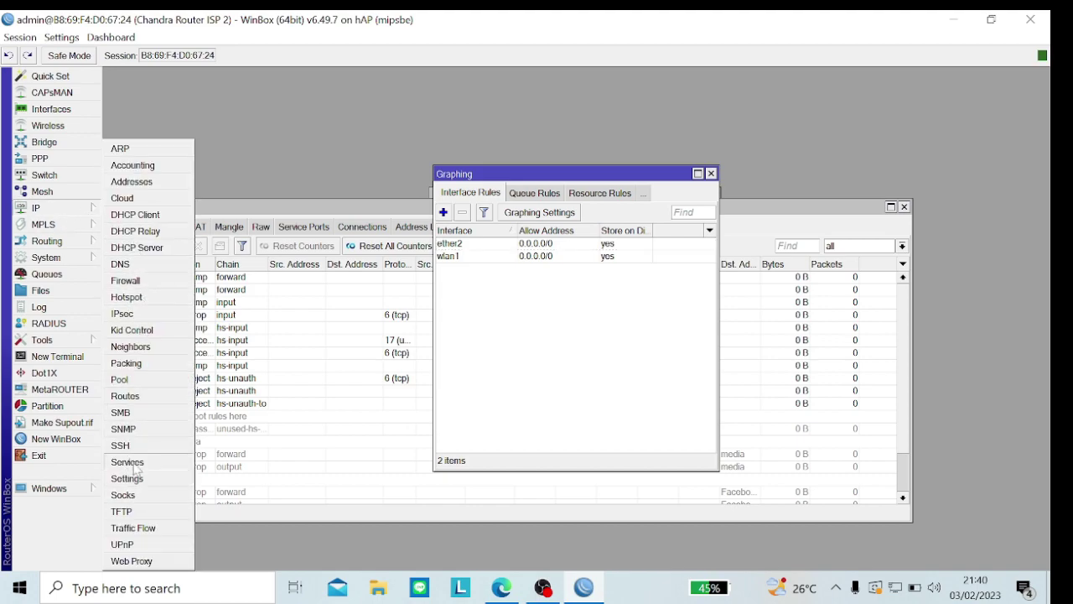
Step: Disable the ftp, ssh and telnet services in IP > Services and close the list
click(127, 462)
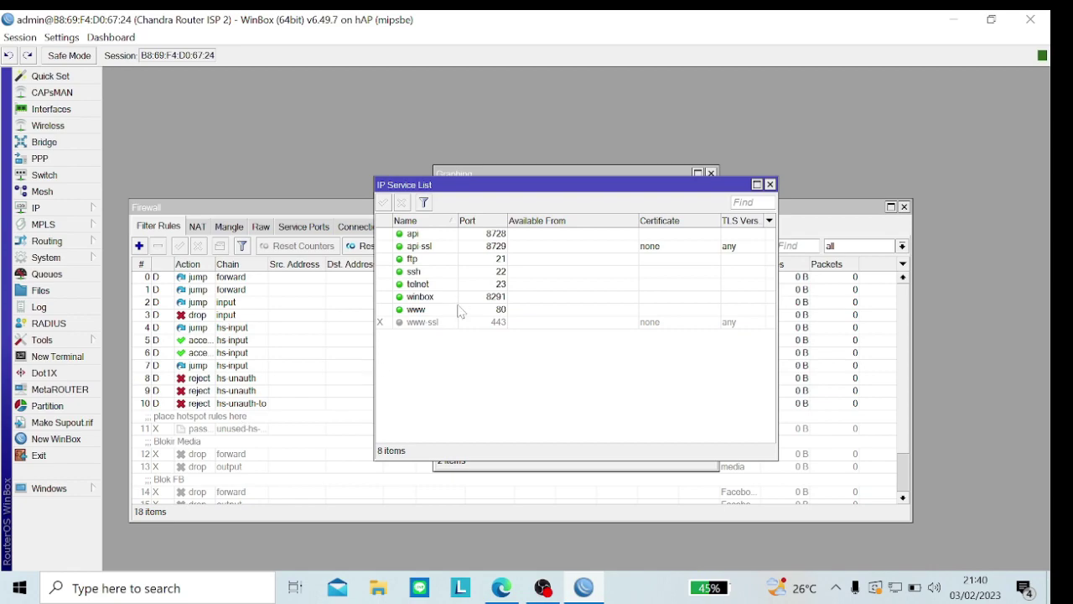
click(426, 262)
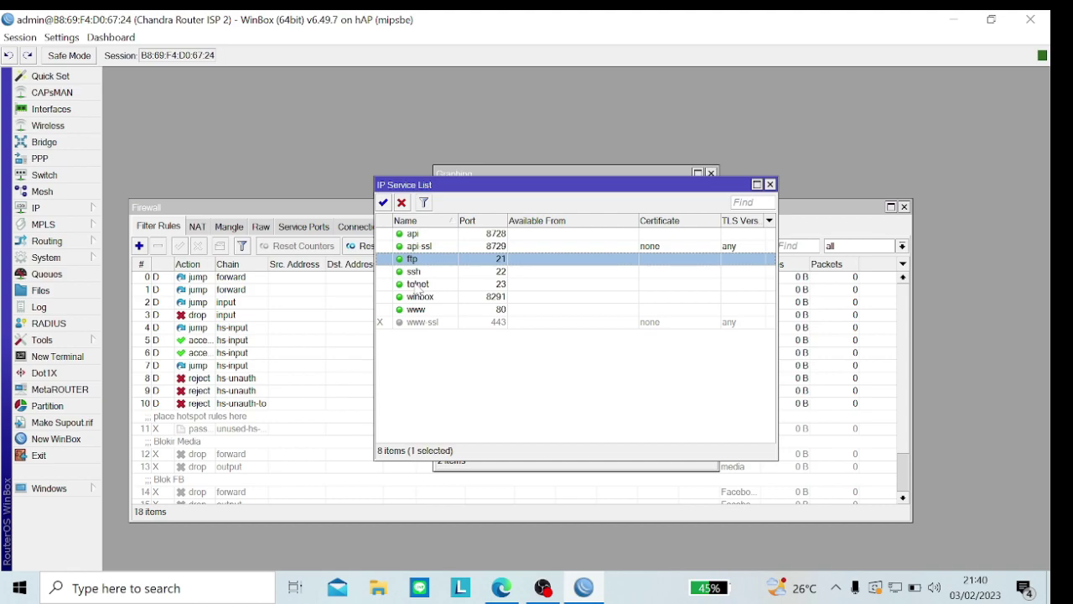
ctrl+click(415, 272)
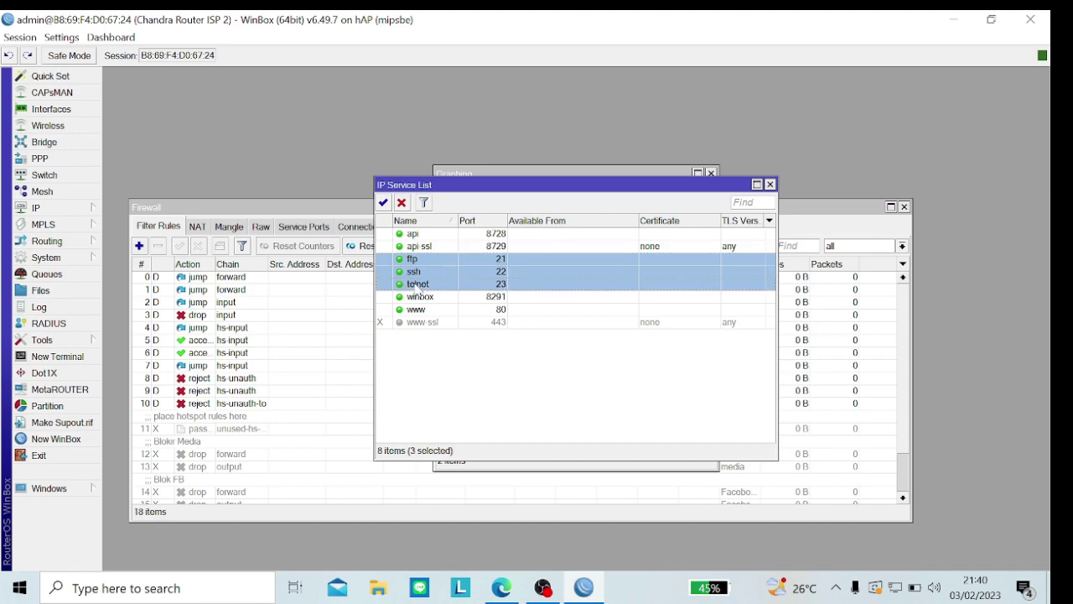
click(402, 202)
click(770, 183)
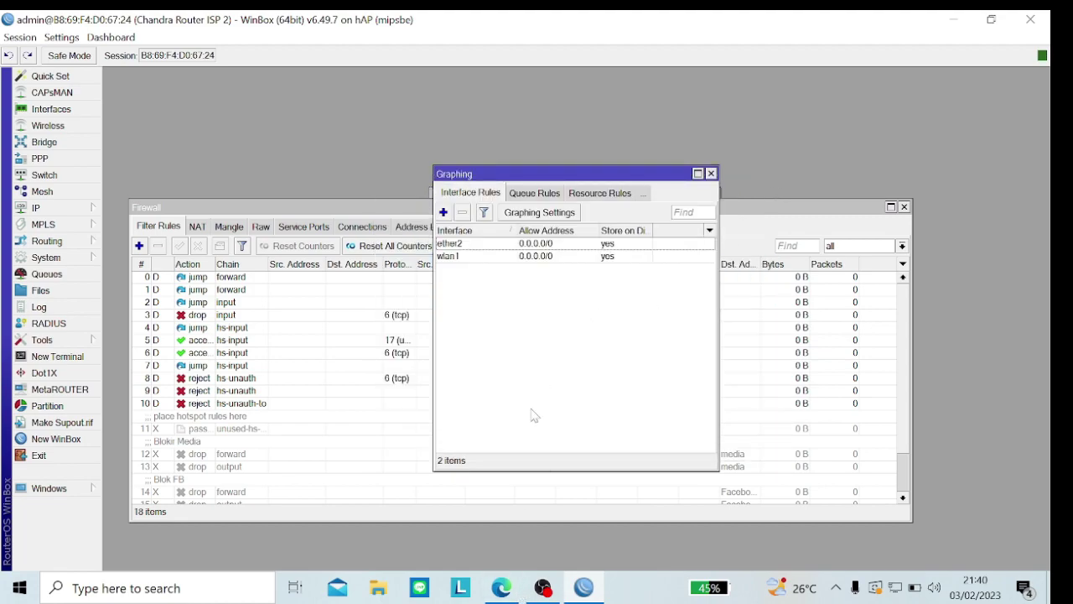
Step: In Edge, open a new private tab, close the Facebook tab and start entering 192.168
mouse_move(501, 587)
click(502, 520)
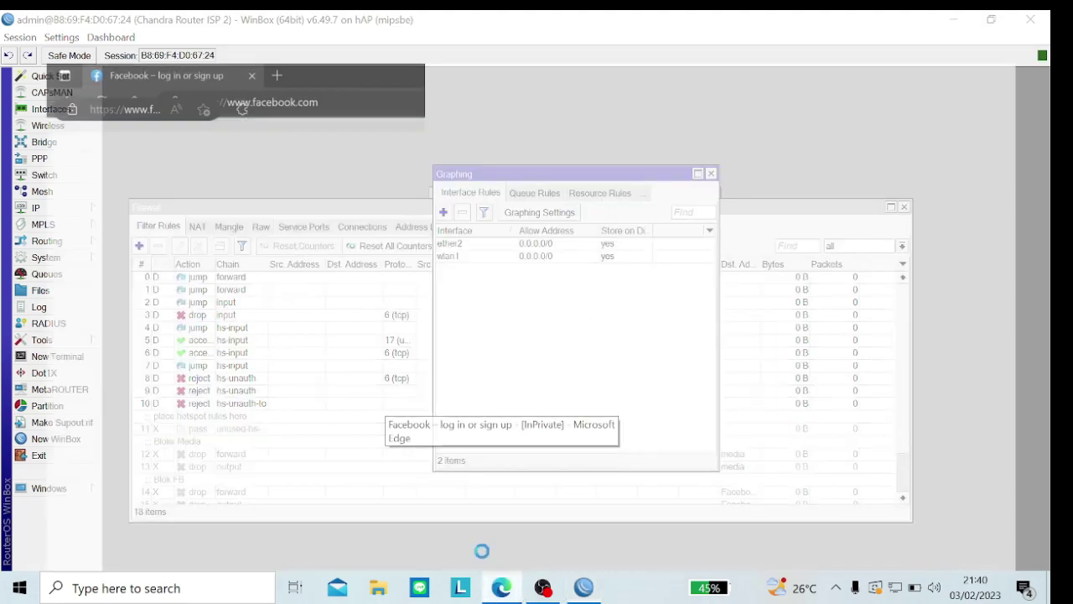
click(245, 23)
click(223, 23)
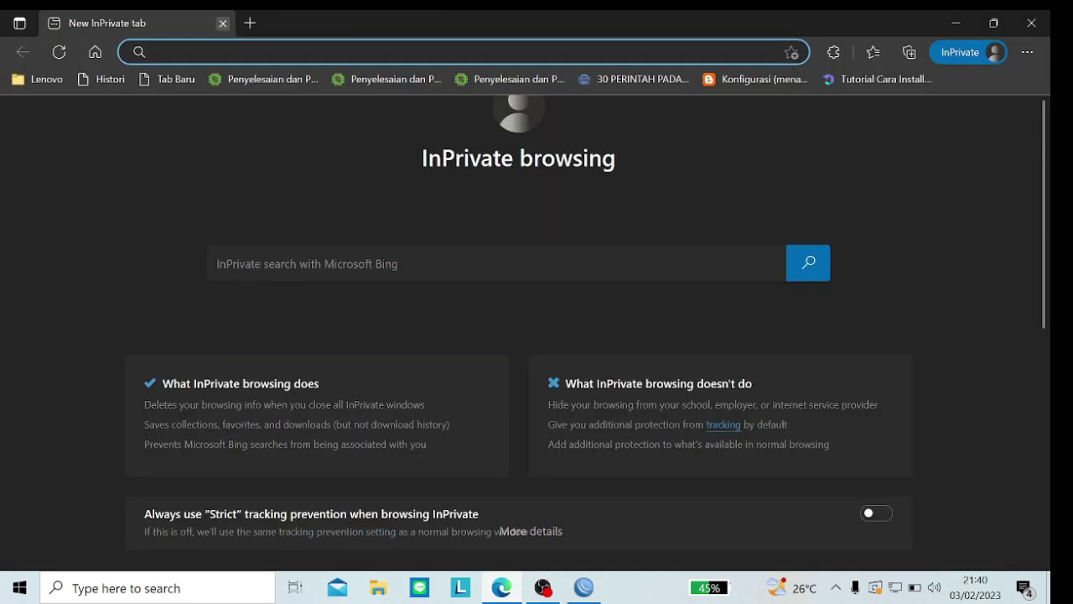
text(19)
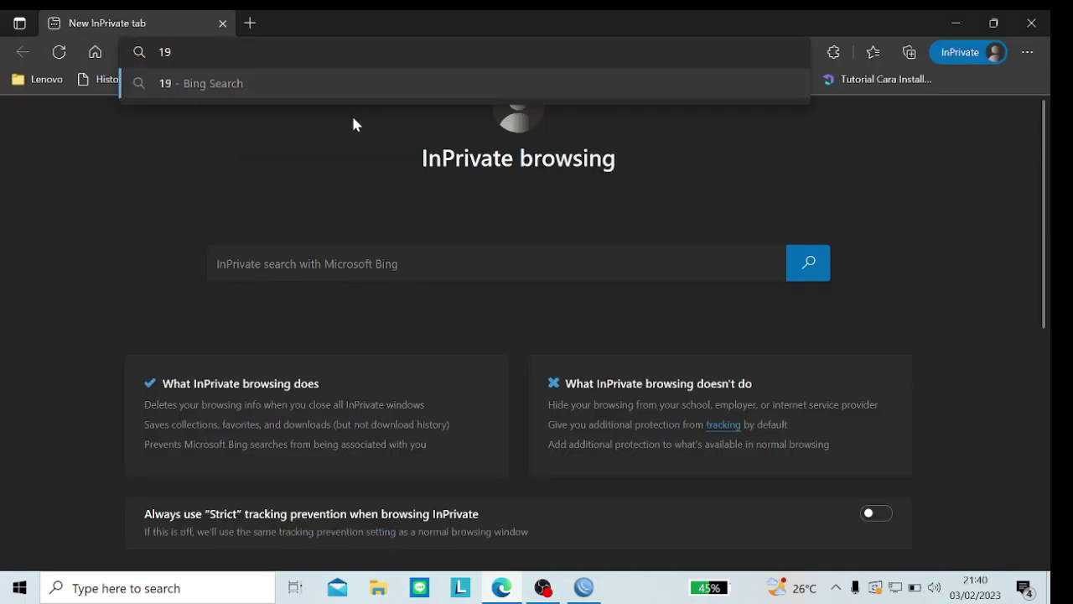
text(2.168)
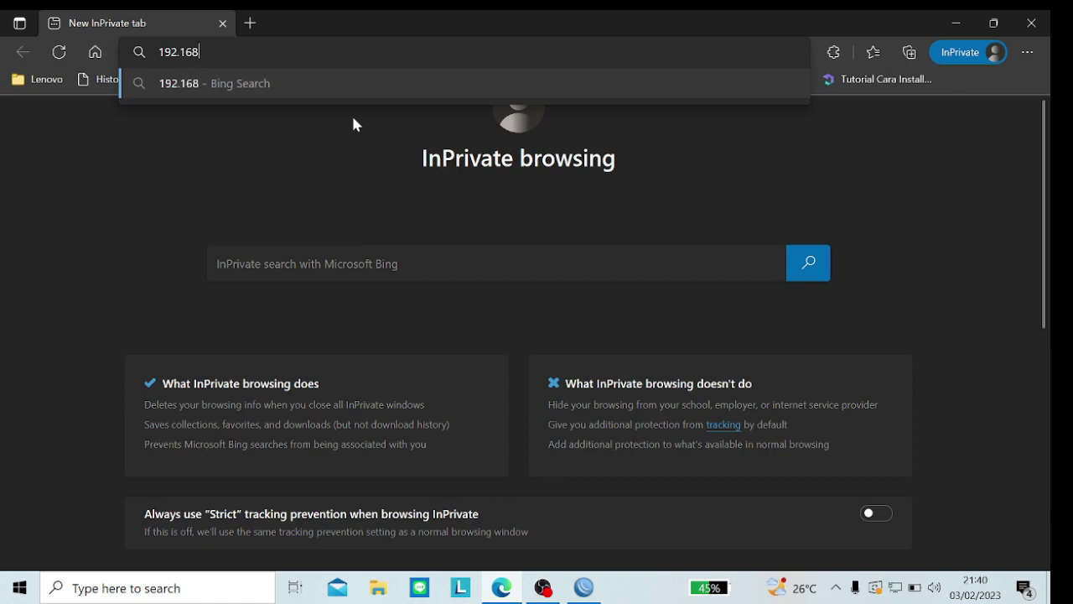
Step: Check the router's IP address list in WinBox
click(584, 587)
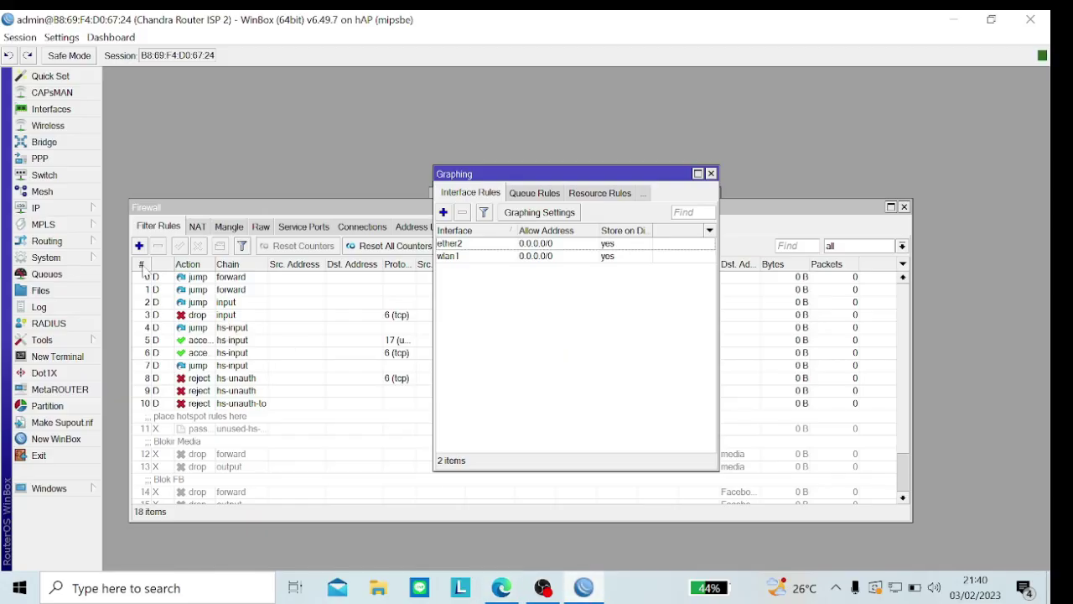
click(84, 208)
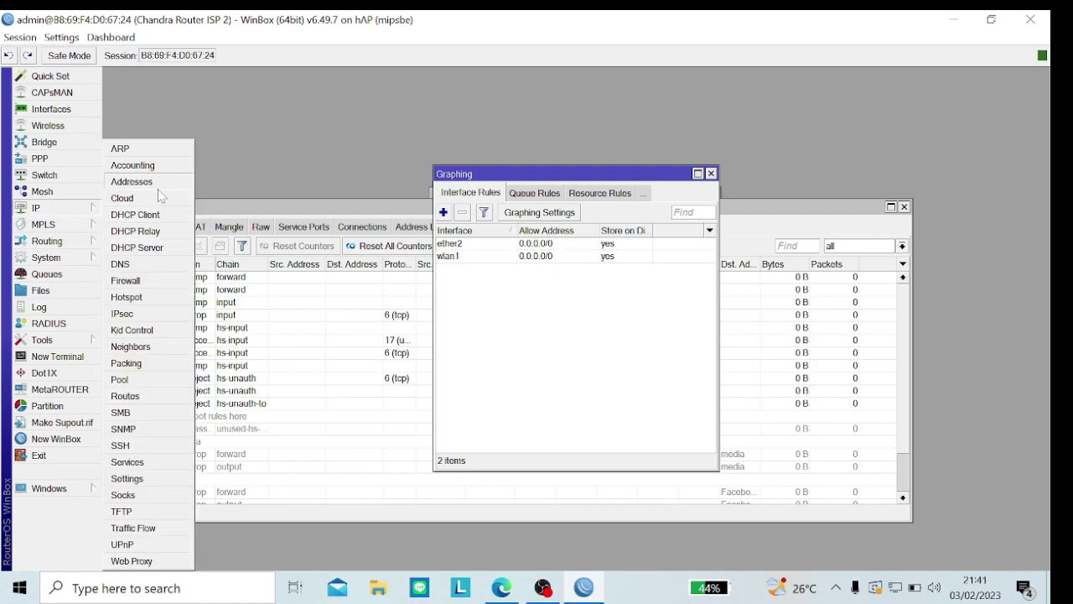
click(132, 181)
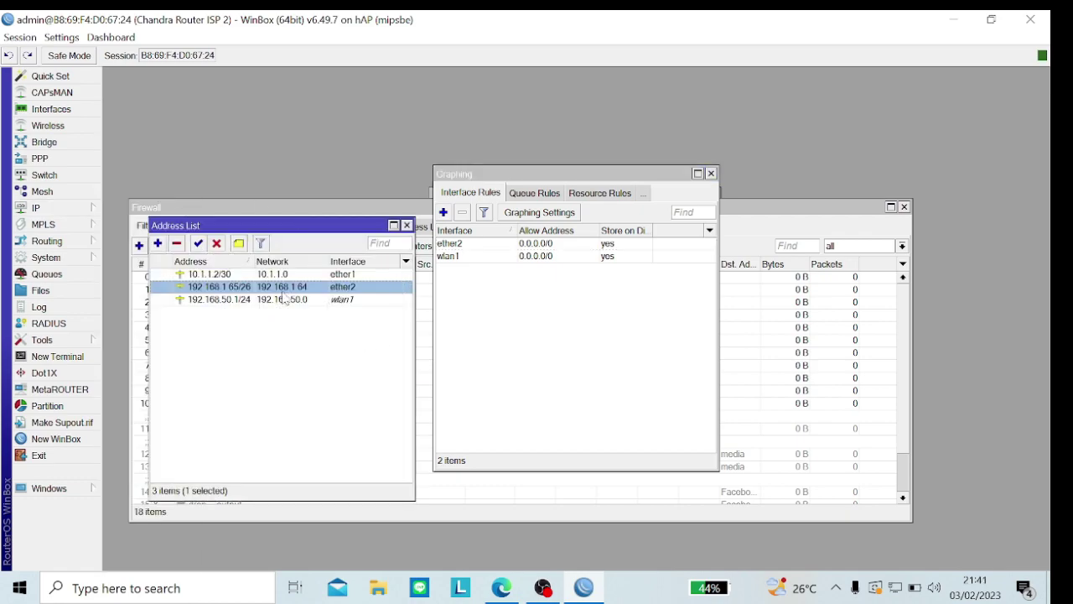
Step: Finish the address 192.168.1.65 in the private window and load the router's page
mouse_move(502, 587)
click(496, 487)
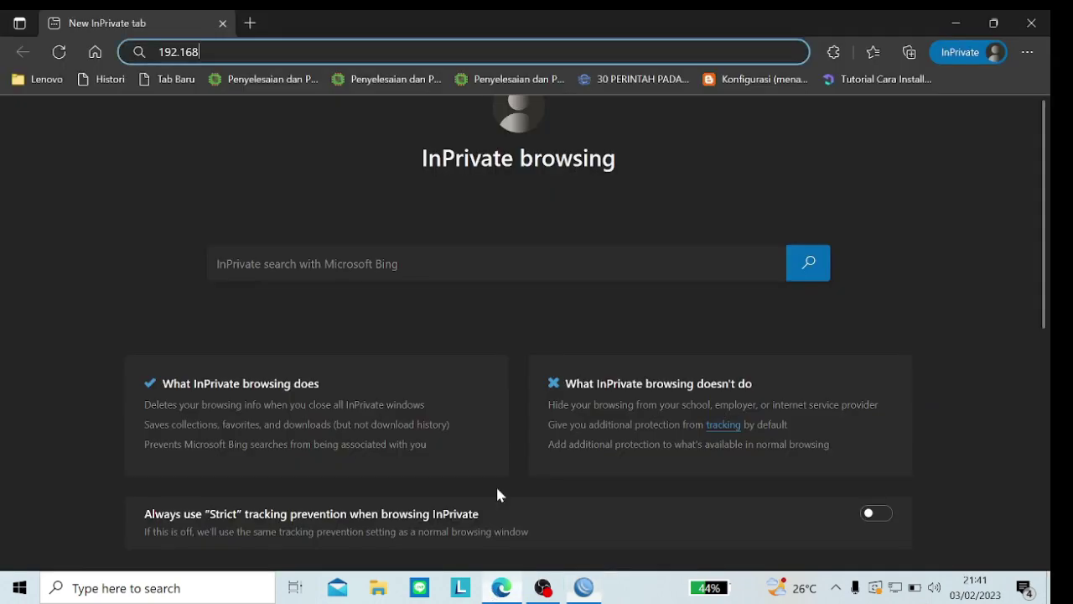
text(.1)
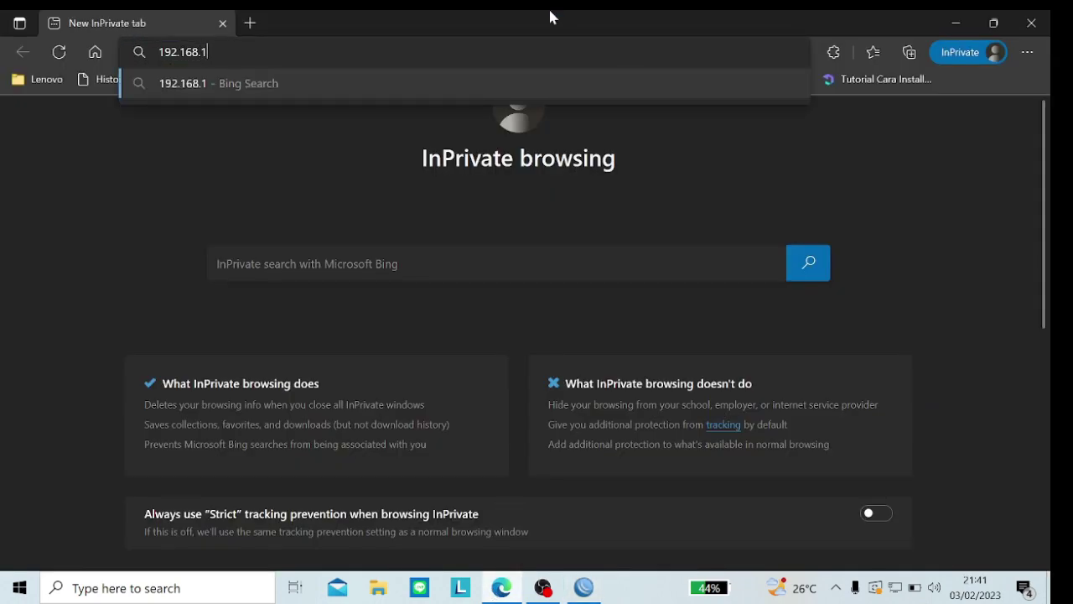
text(.65)
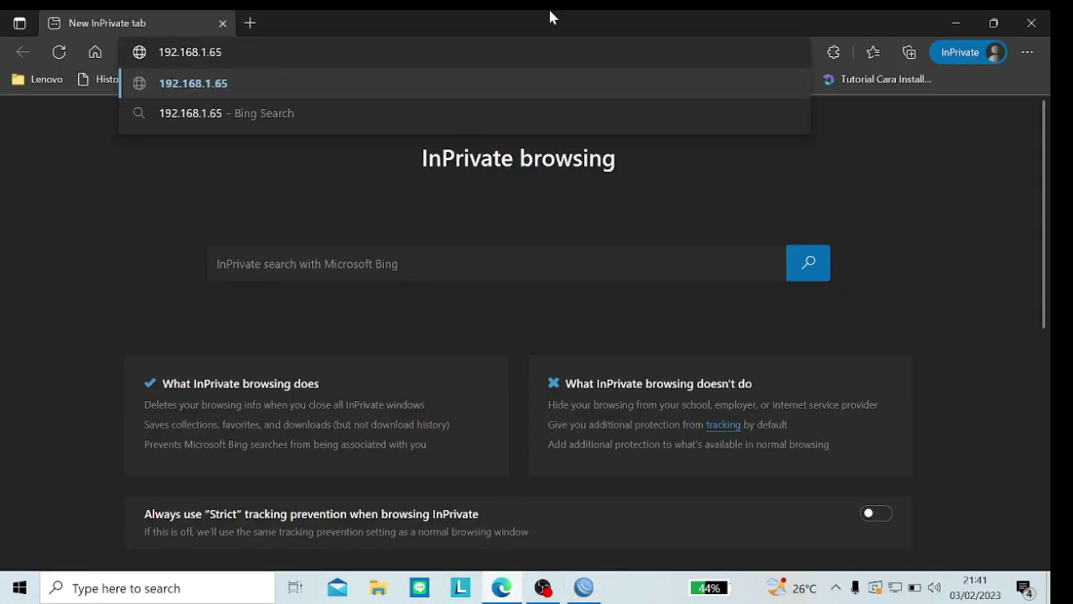
key(Return)
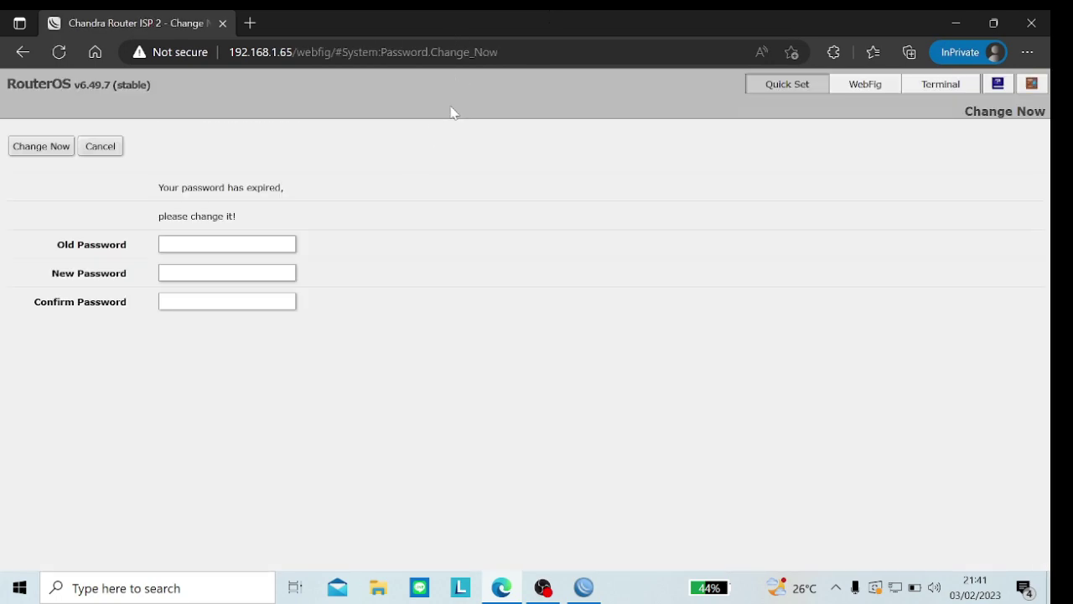
Step: Enter the full WebFig interface to show the router's Interface List
click(869, 84)
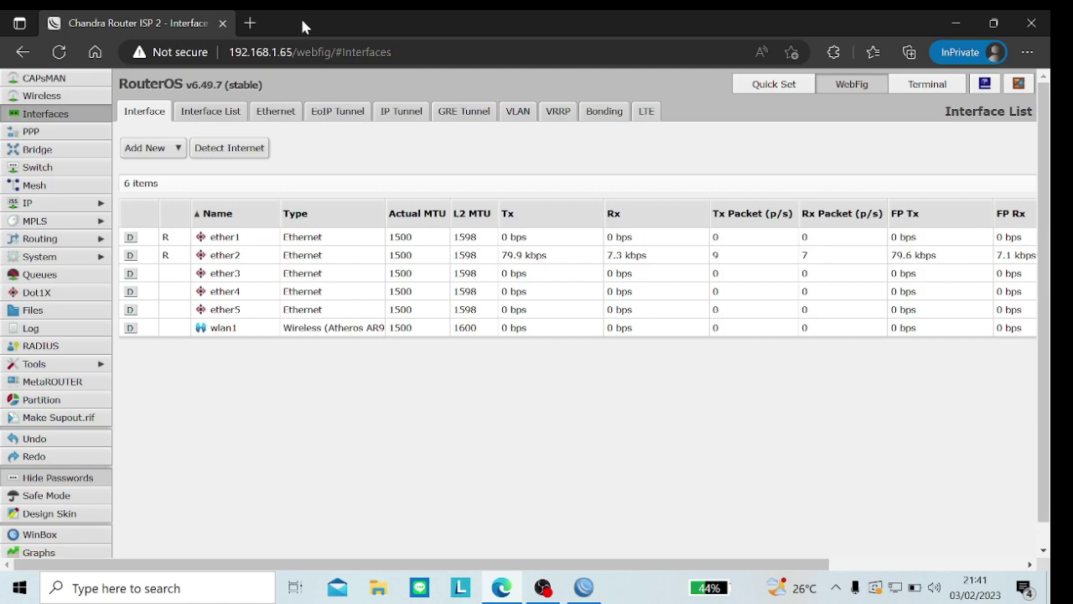
Step: Open a new blank InPrivate tab beside the WebFig tab
click(249, 22)
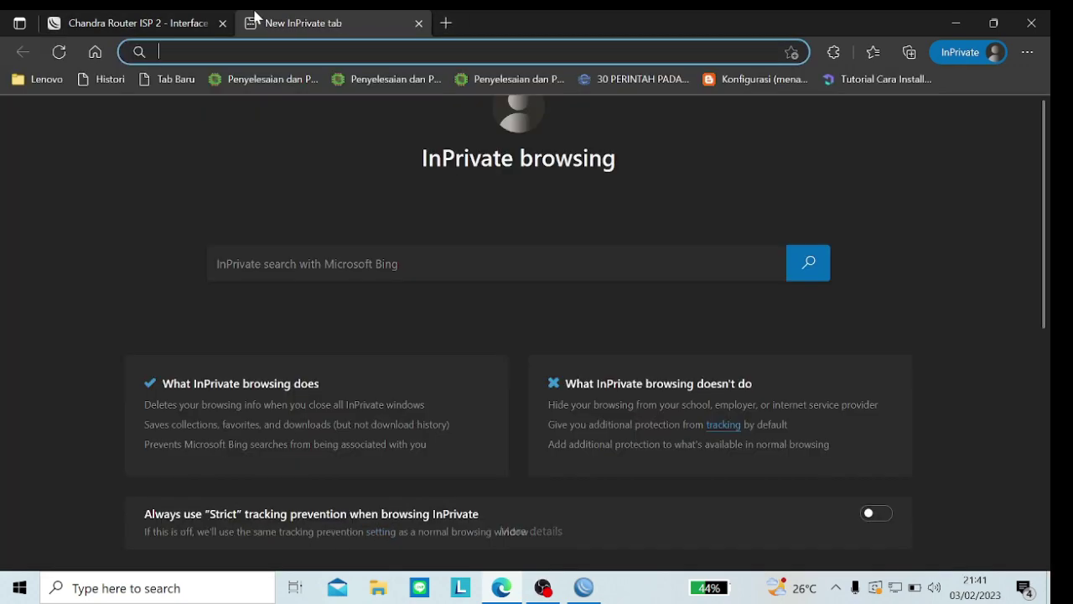
Step: Run a Bing web search for 'mikrotik webfig' in the new tab
text(m)
key(BackSpace)
text(mikrotik)
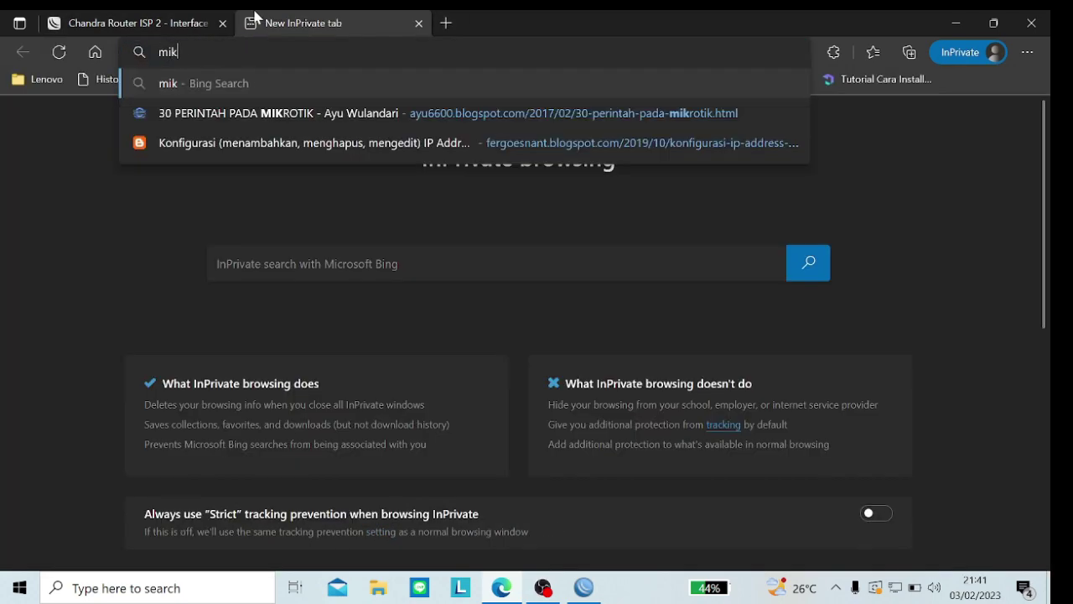
click(158, 19)
click(279, 17)
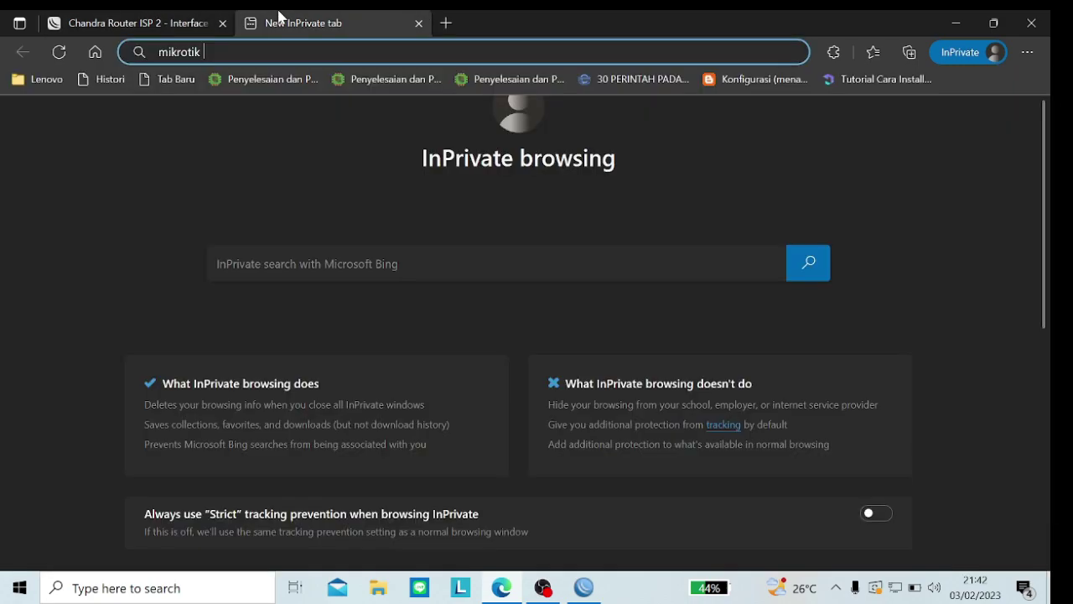
text(webfig)
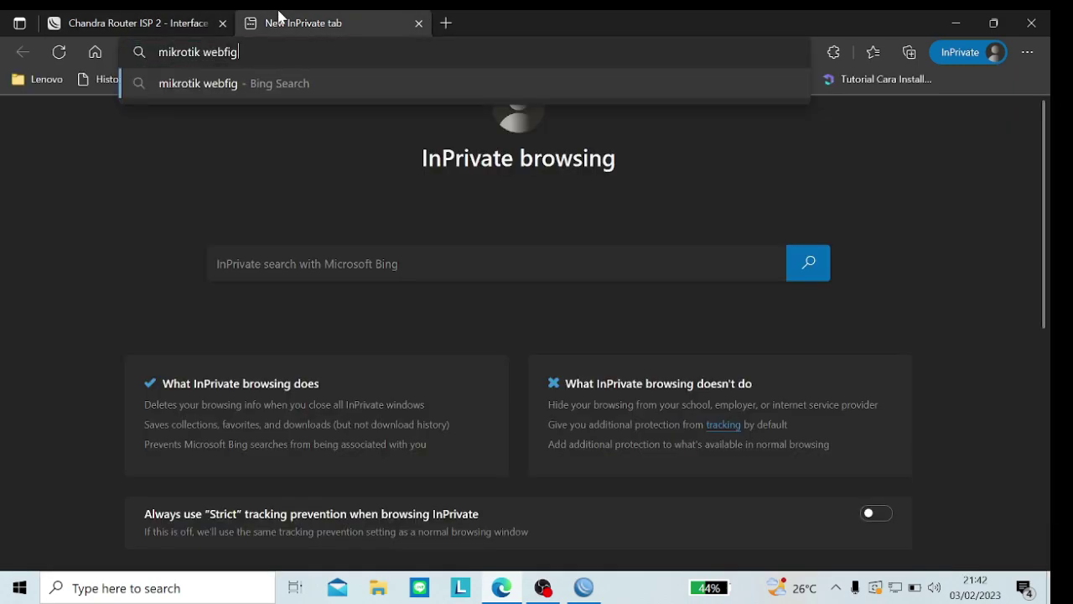
key(Return)
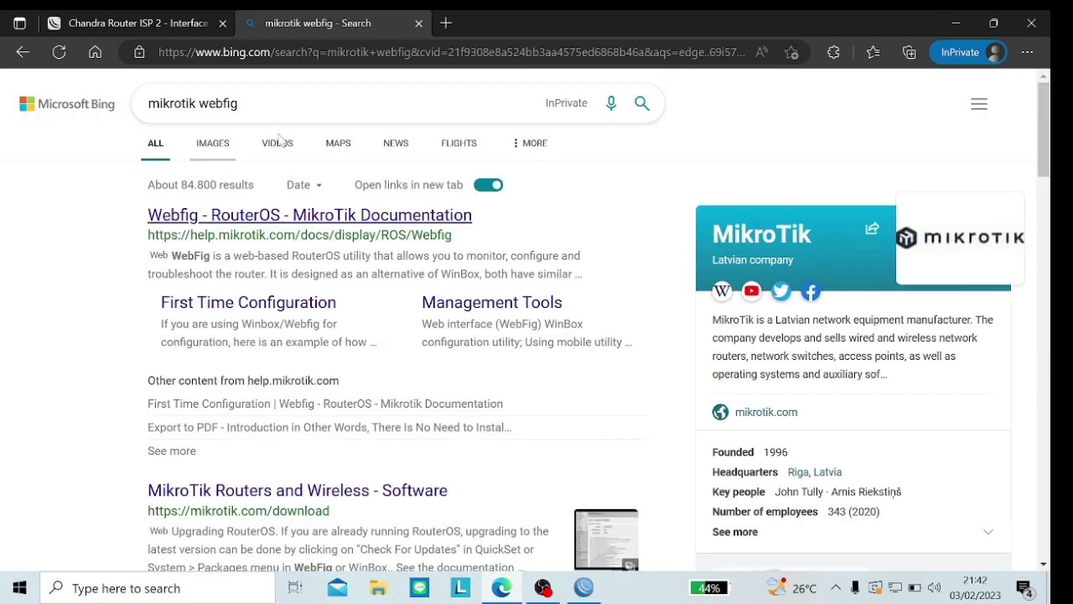
Step: Show image results, enlarge the systemzone.net WebFig screenshot, then return to the router tab
click(224, 144)
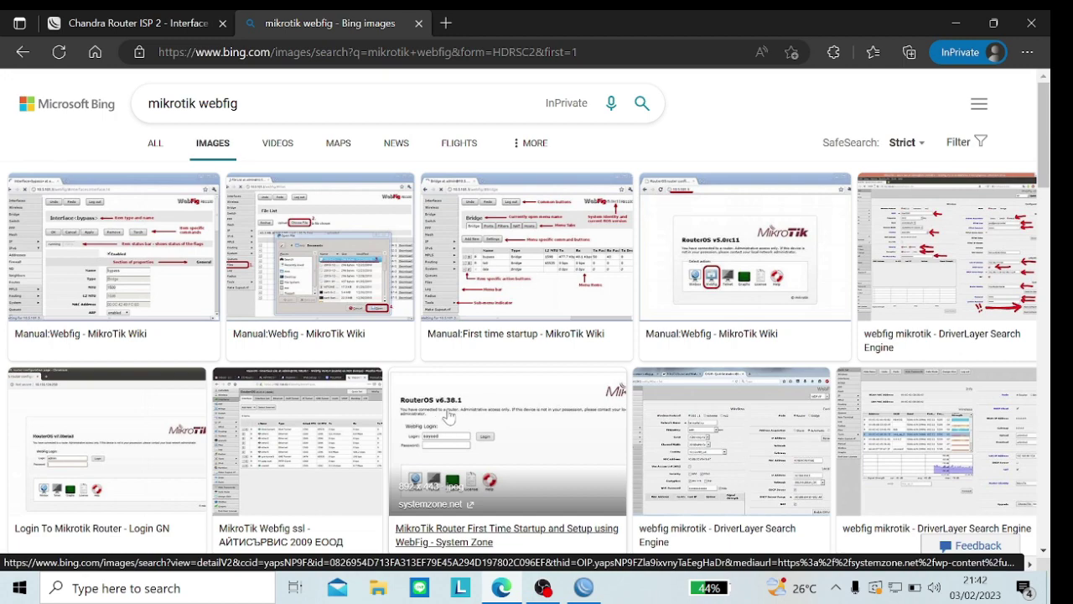
click(448, 415)
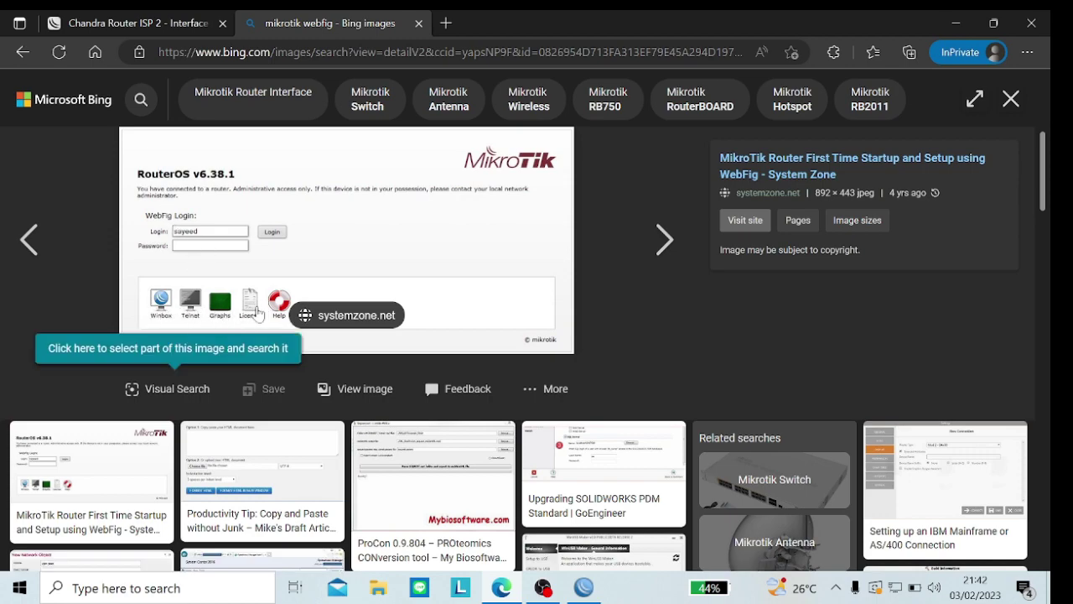
click(136, 19)
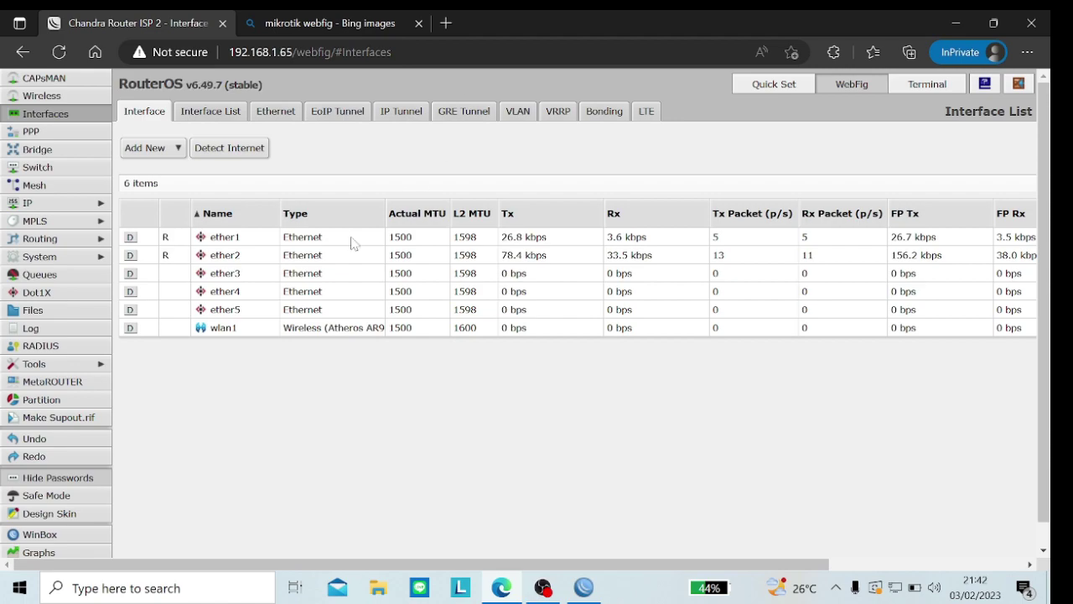
Step: View ether2's daily, weekly, monthly and yearly graphs under WebFig Graphs, then return to WinBox
click(35, 551)
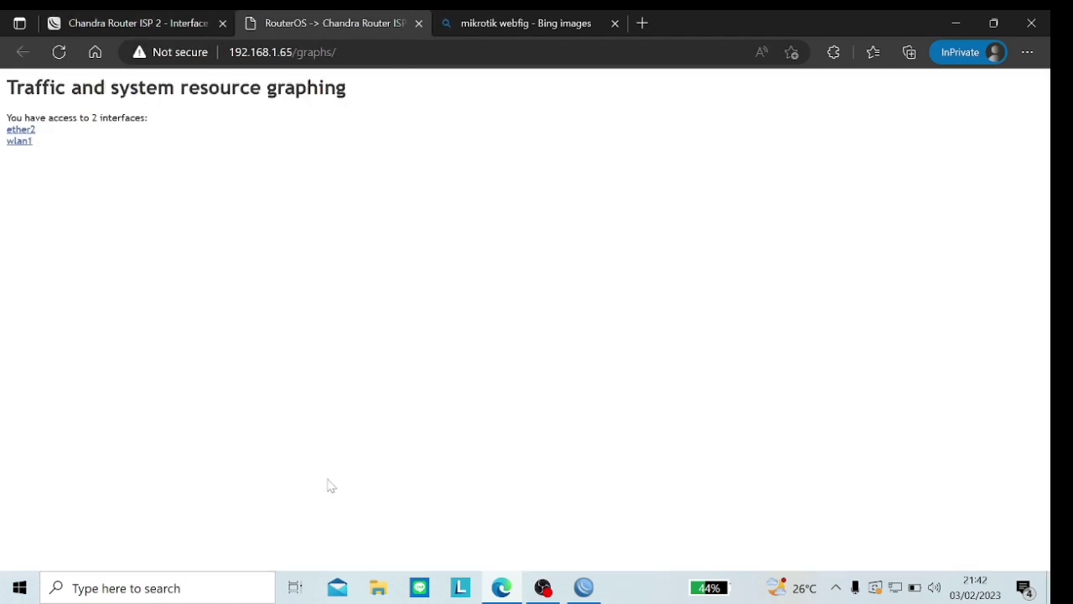
click(25, 131)
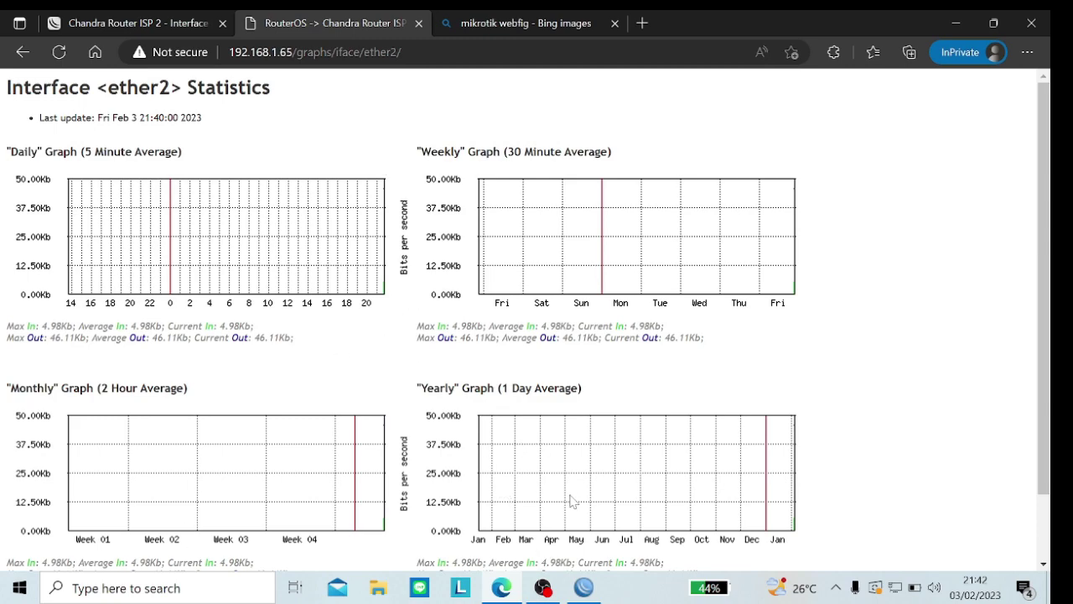
mouse_move(556, 599)
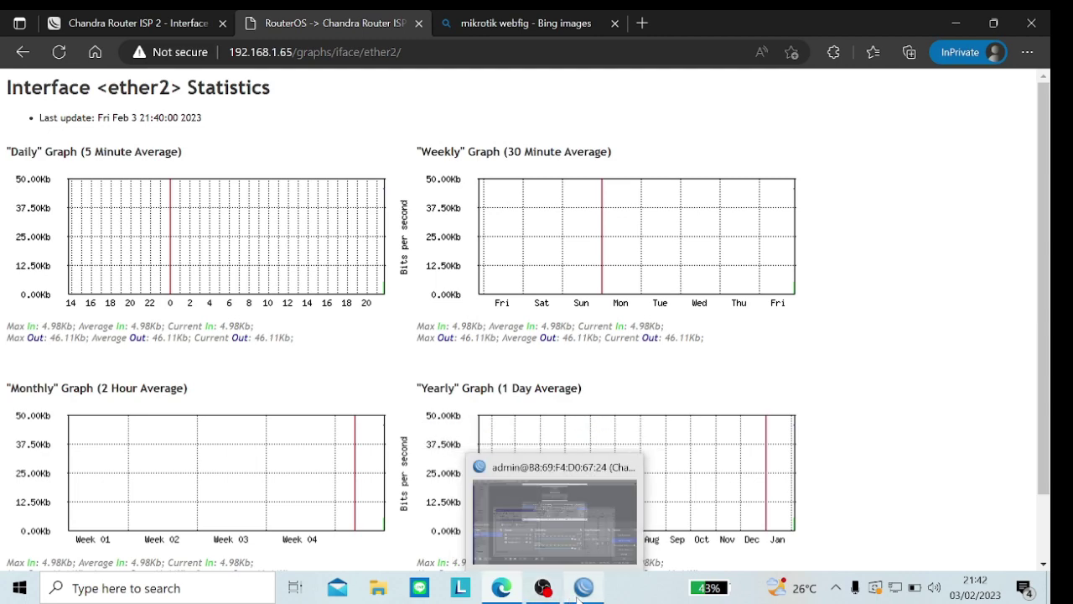
click(579, 599)
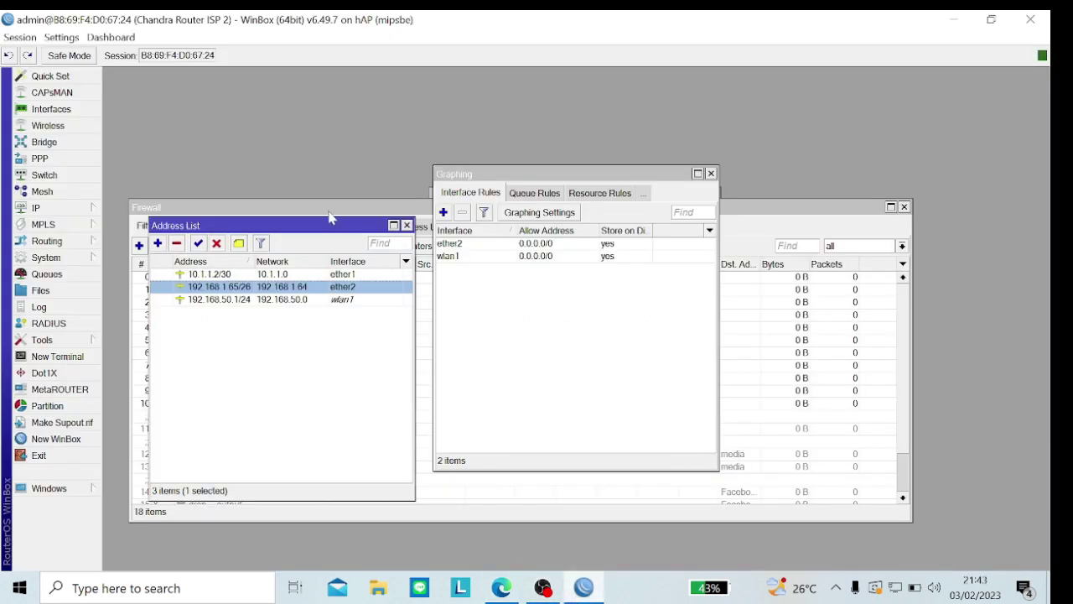
Step: Open firewall rule 16 and review its Advanced and General settings, source 192.168.1.100
click(329, 216)
scroll(291, 398, down, 2)
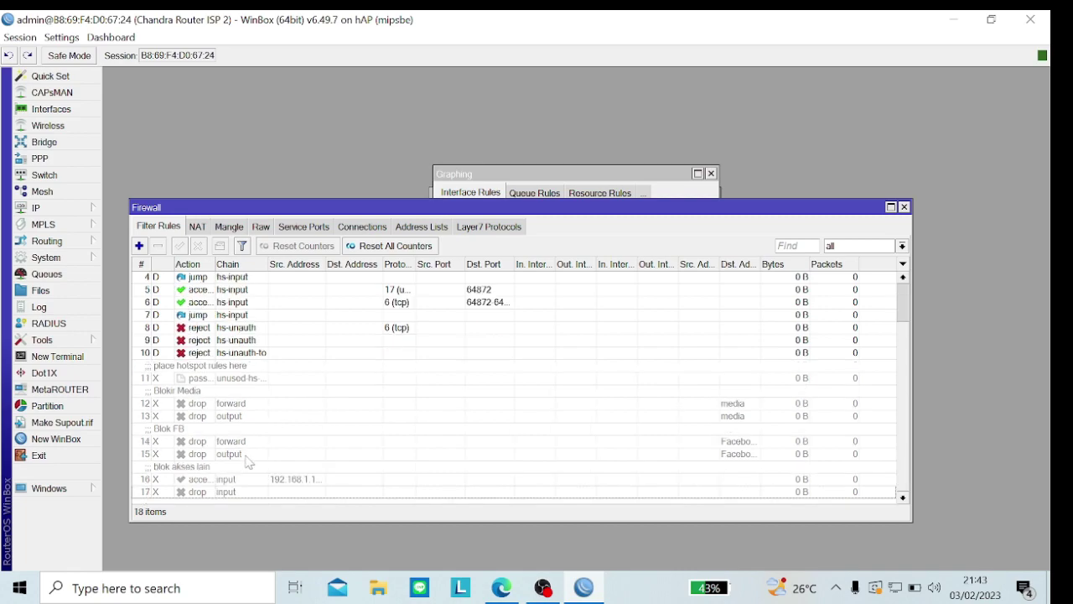
click(239, 481)
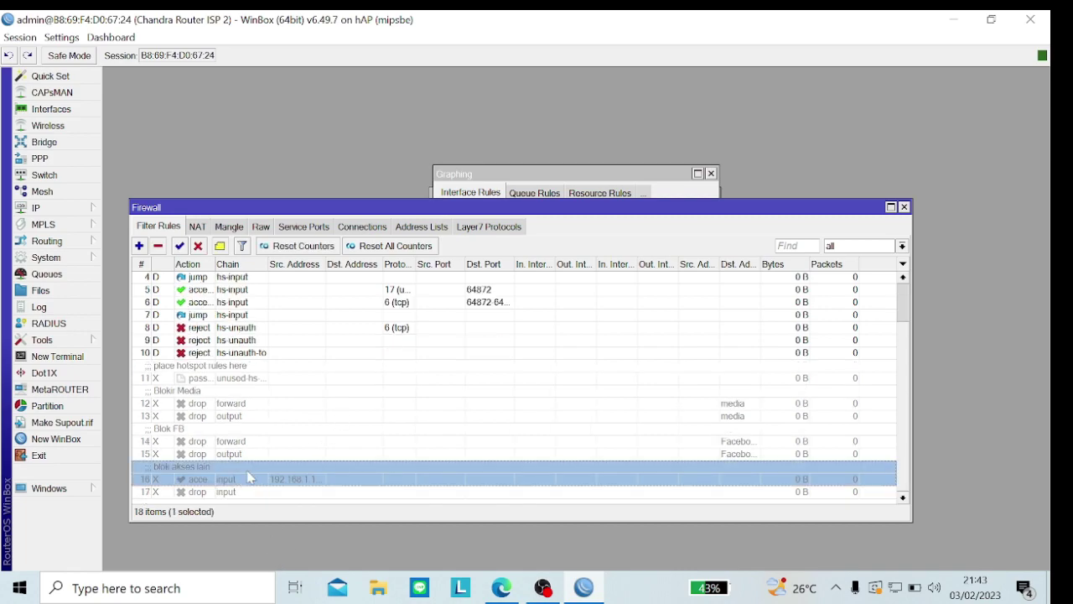
double_click(249, 478)
click(267, 180)
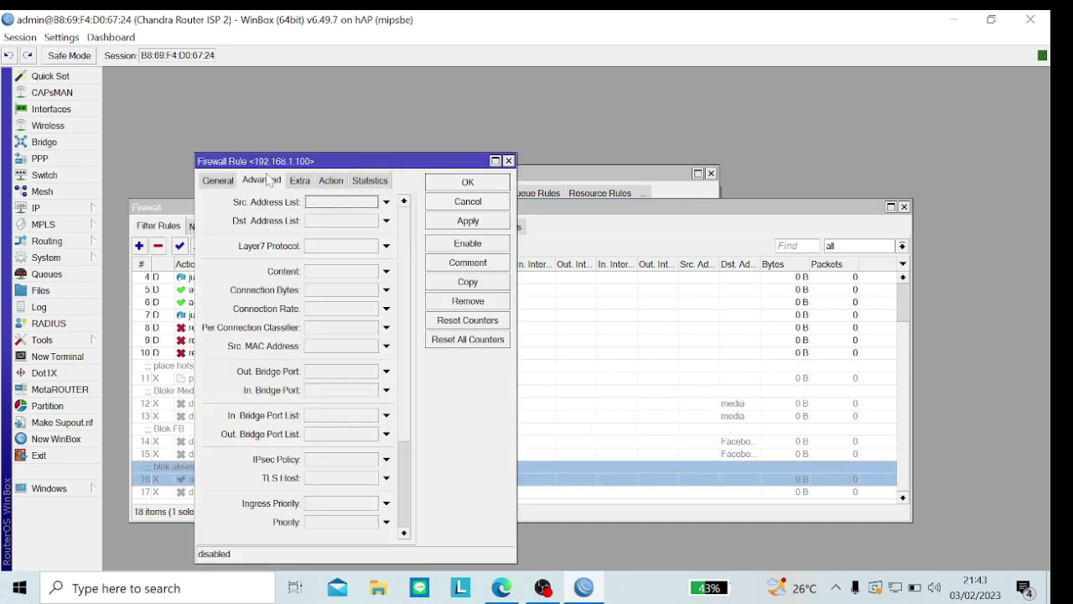
click(215, 180)
click(340, 221)
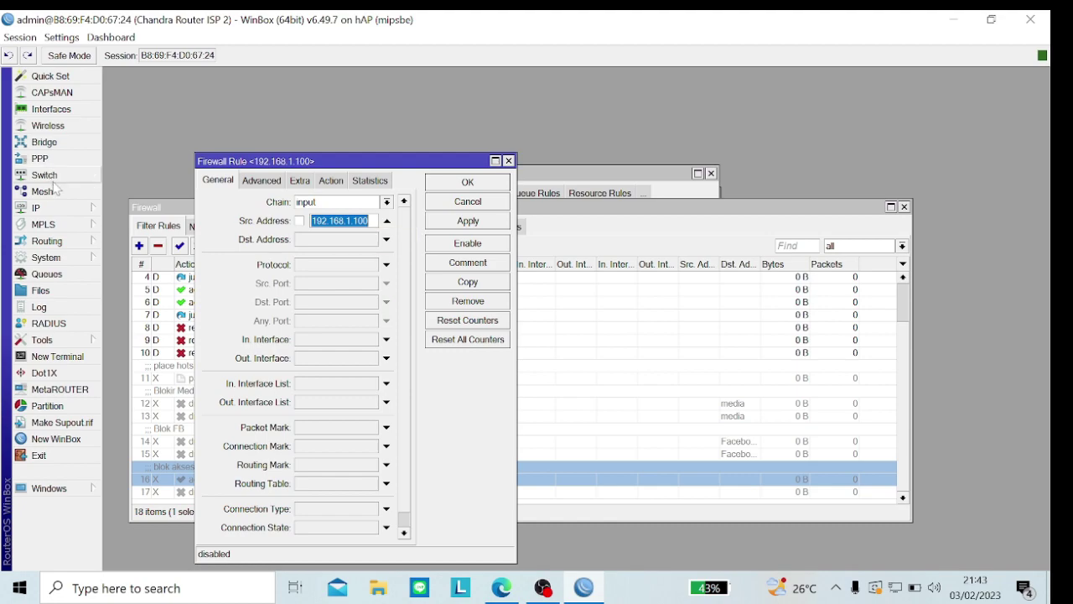
Step: Show the router's IP address list and open the Session menu
click(46, 208)
click(131, 181)
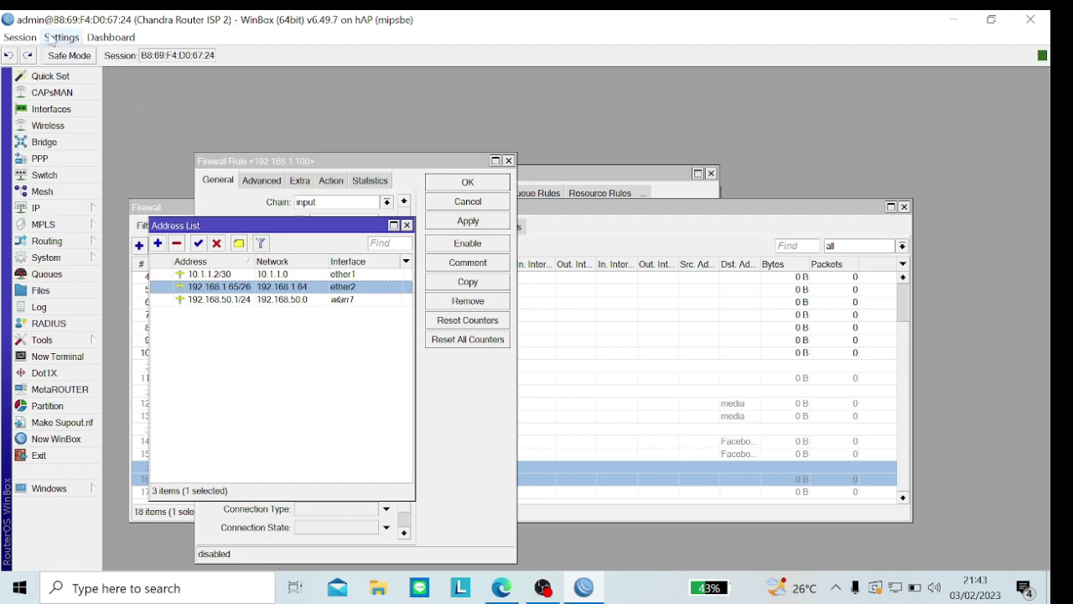
click(23, 42)
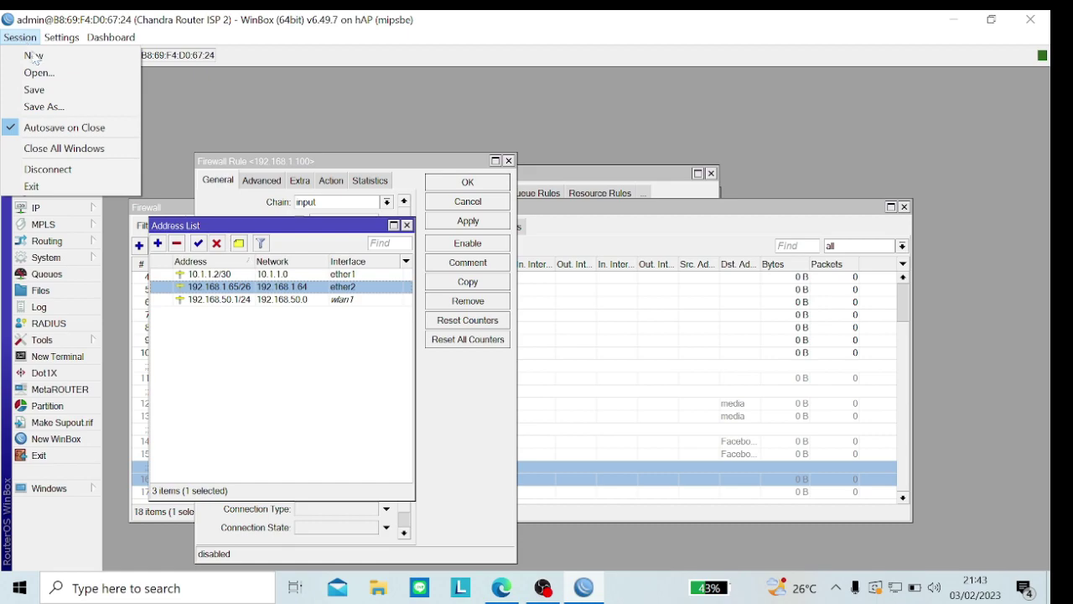
Step: Disconnect WinBox from the router, maximize its login window, and switch to OBS Studio
click(61, 169)
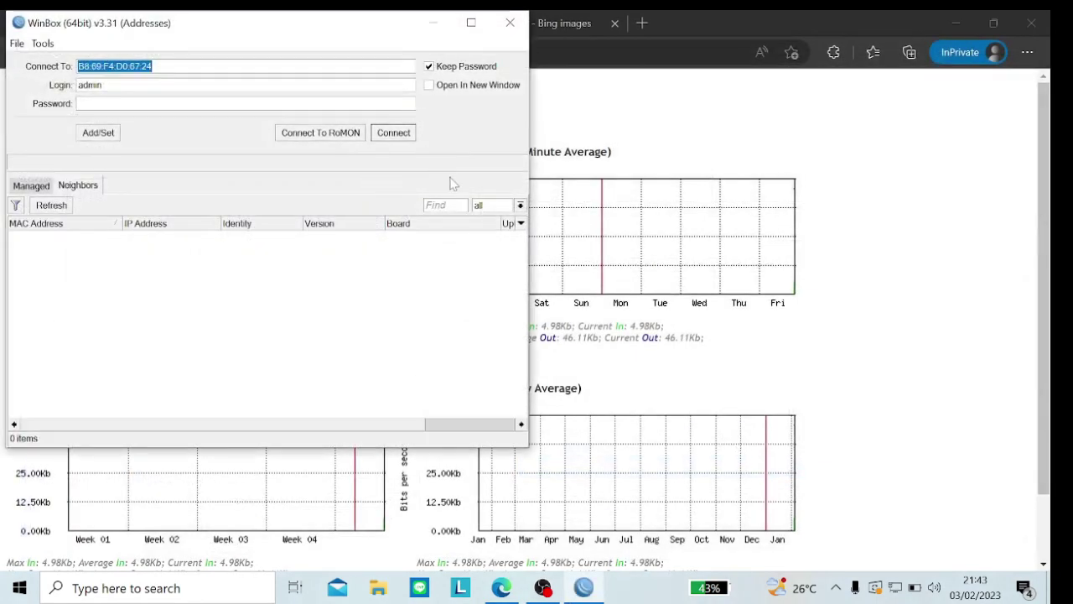
click(470, 25)
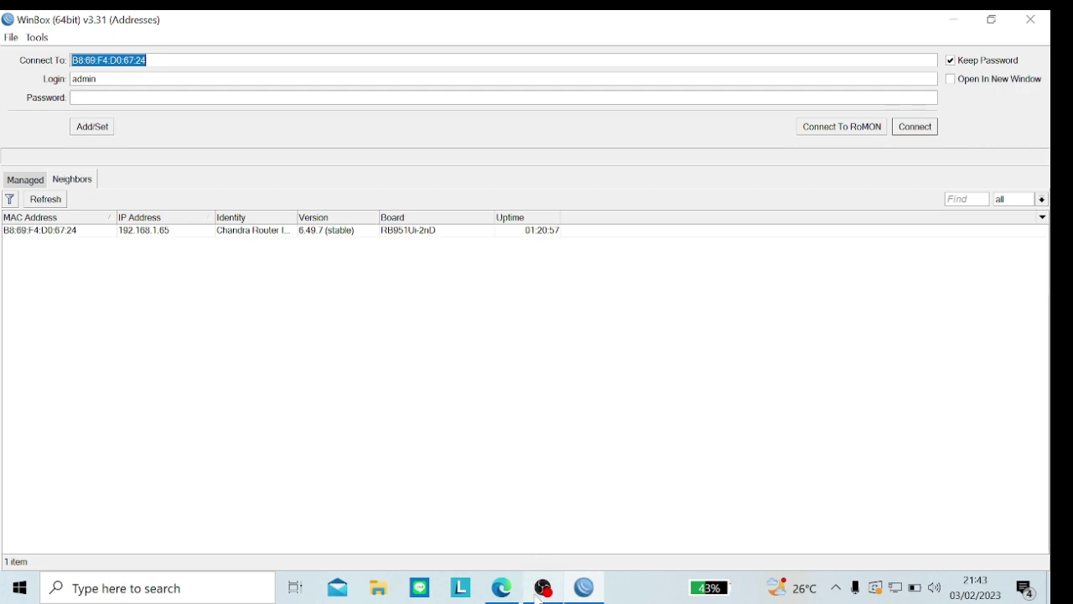
mouse_move(538, 594)
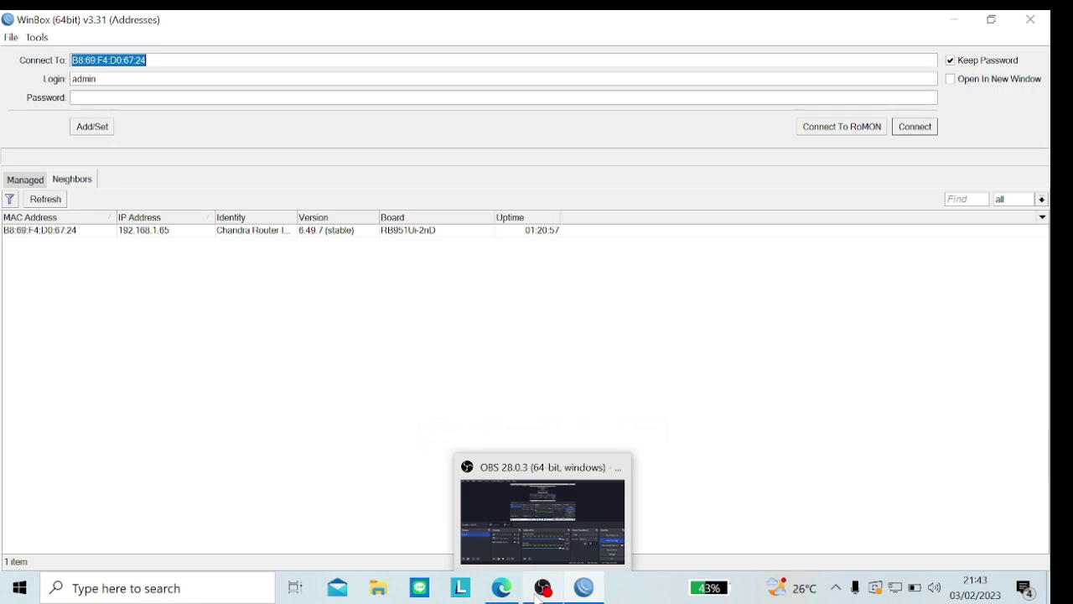
click(541, 590)
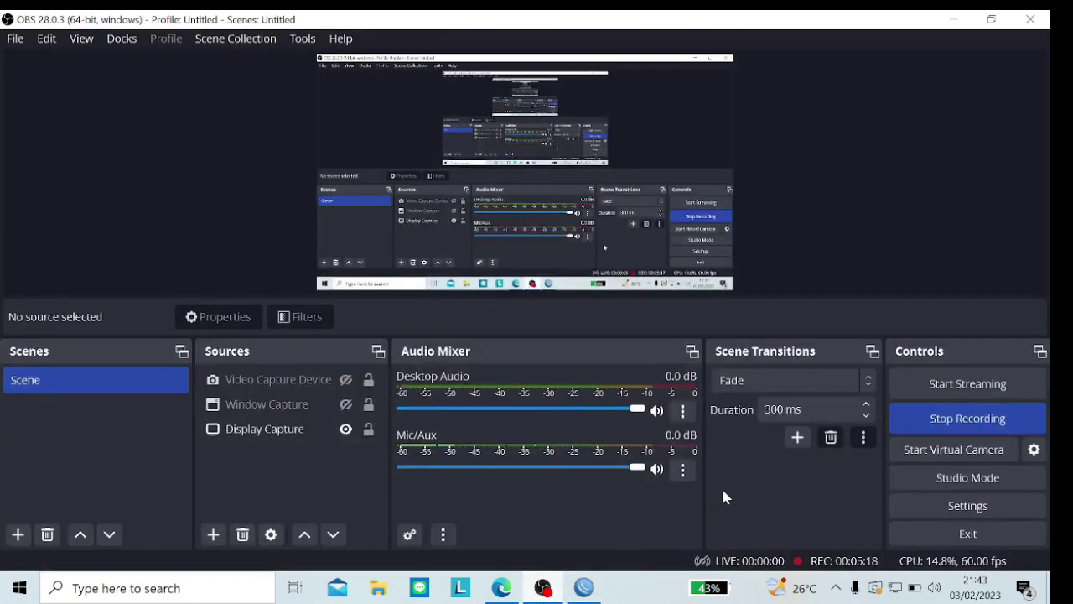